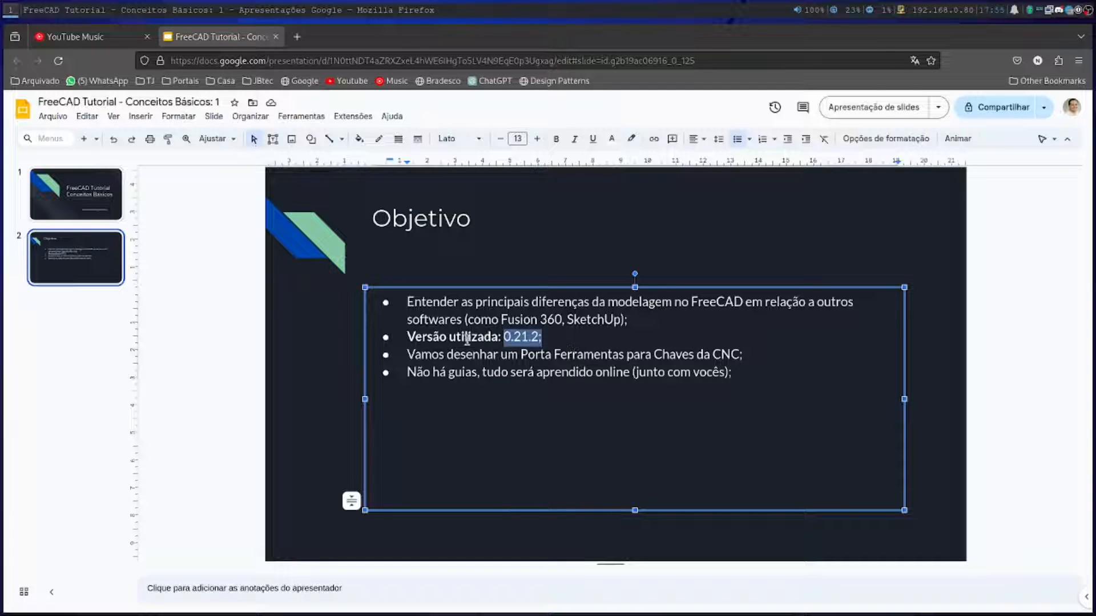
drag(411, 355, 707, 356)
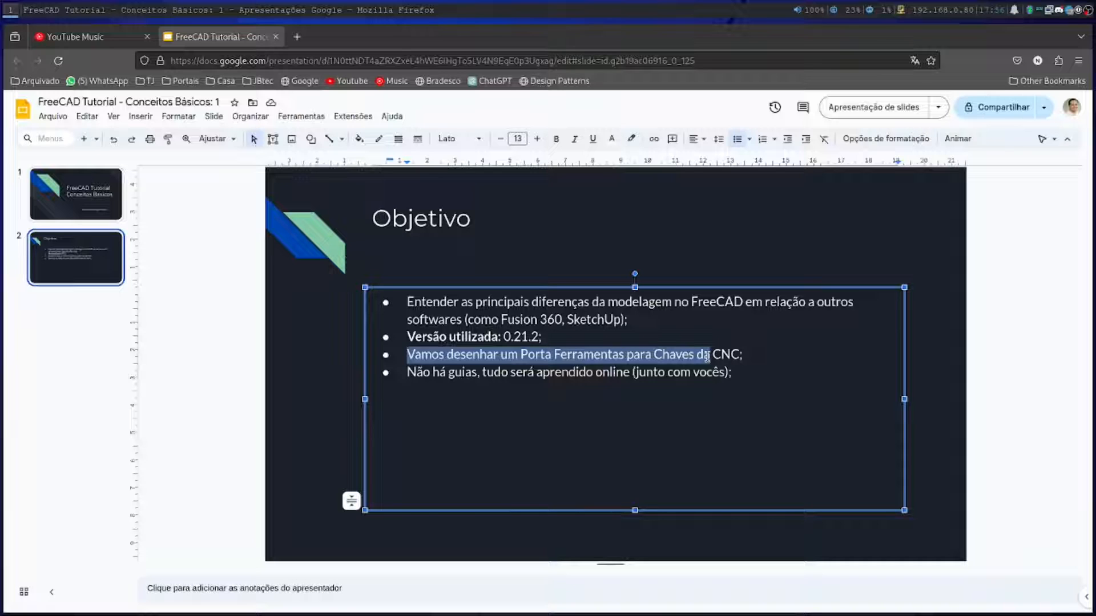
drag(407, 372, 625, 377)
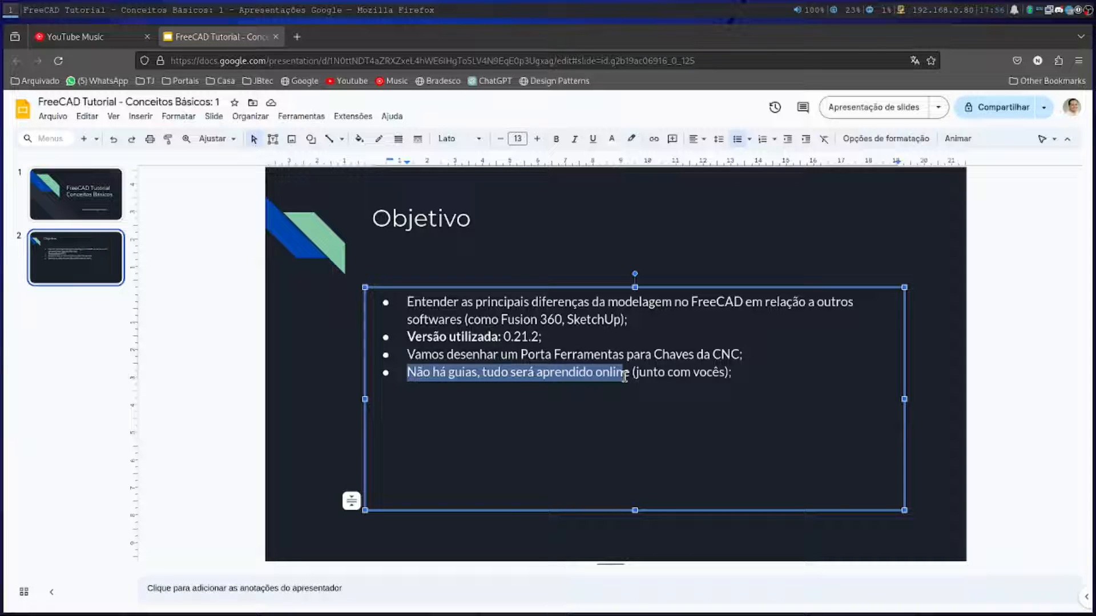
Switch to the empty workspace 3 and launch FreeCAD
key(super+3)
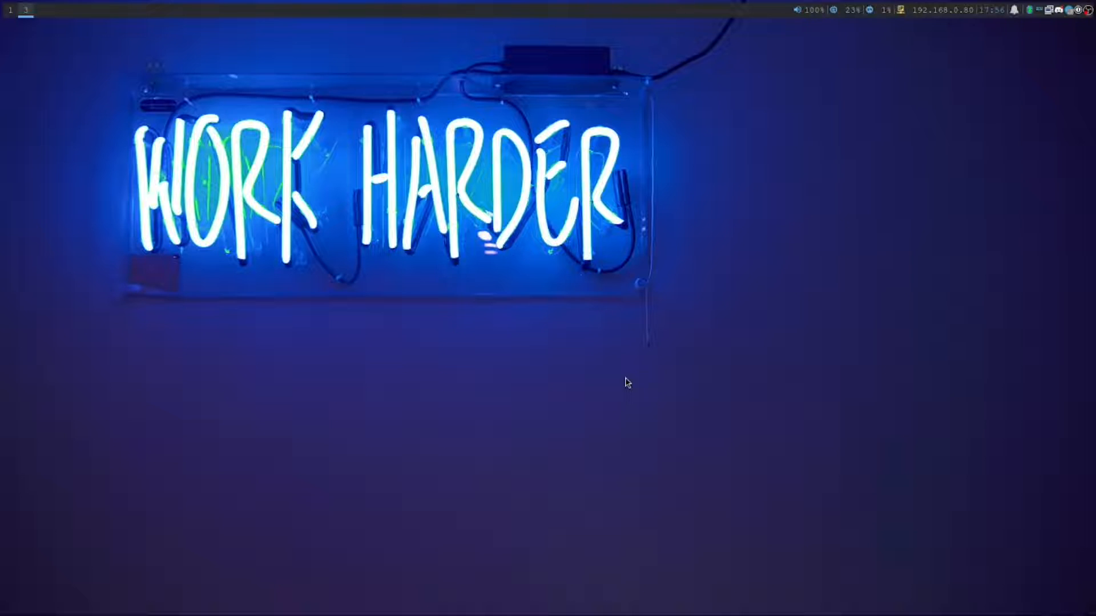
key(super+d)
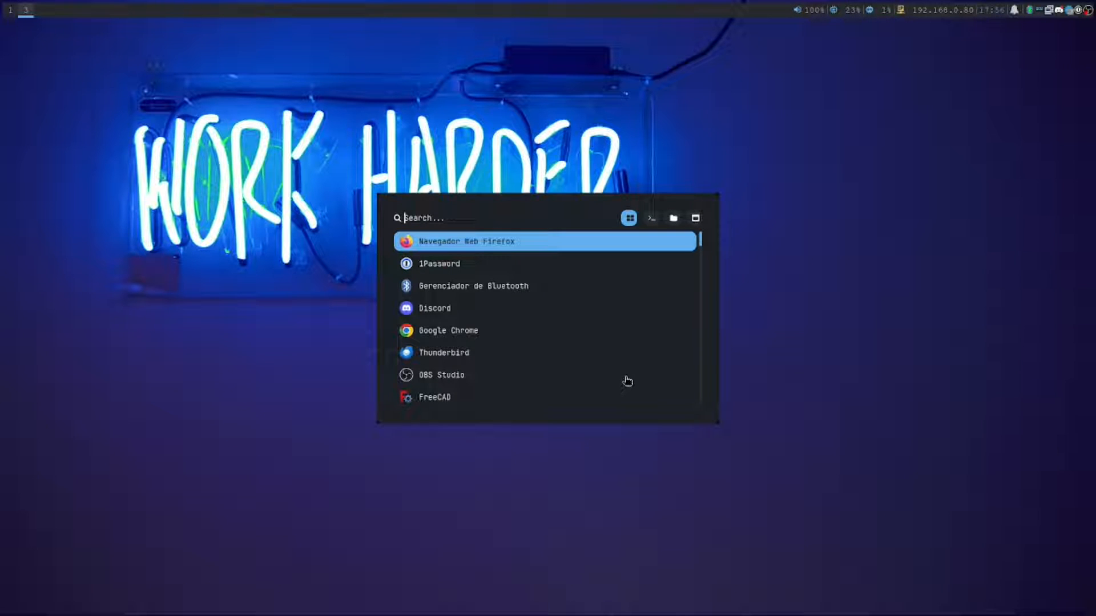
text(free)
key(Return)
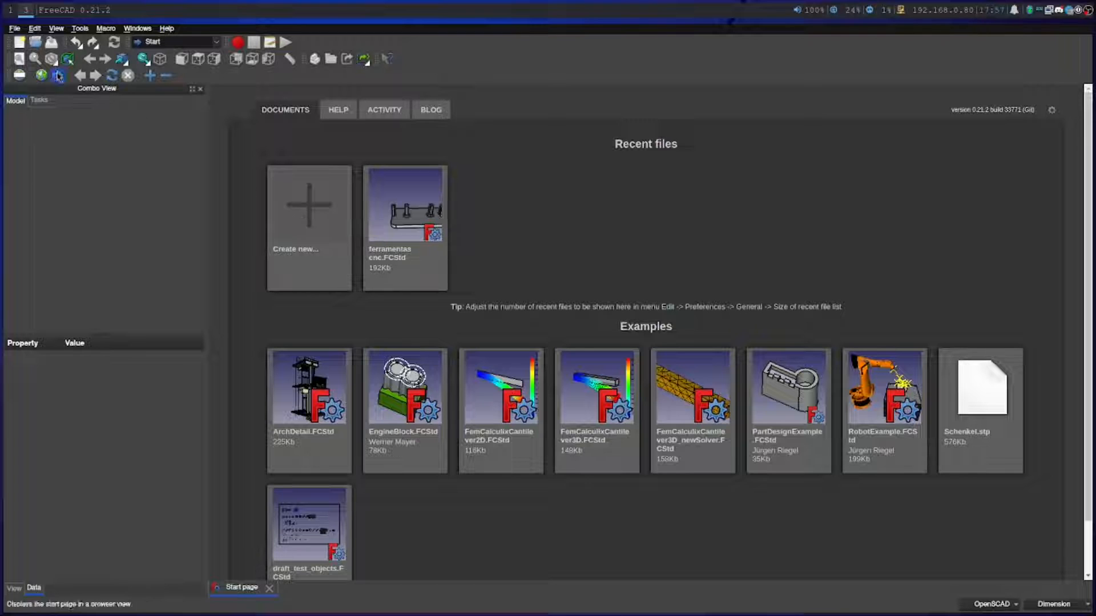
Review the general preferences, including the theme packs and the available unit systems, and leave without applying changes
click(14, 28)
mouse_move(34, 28)
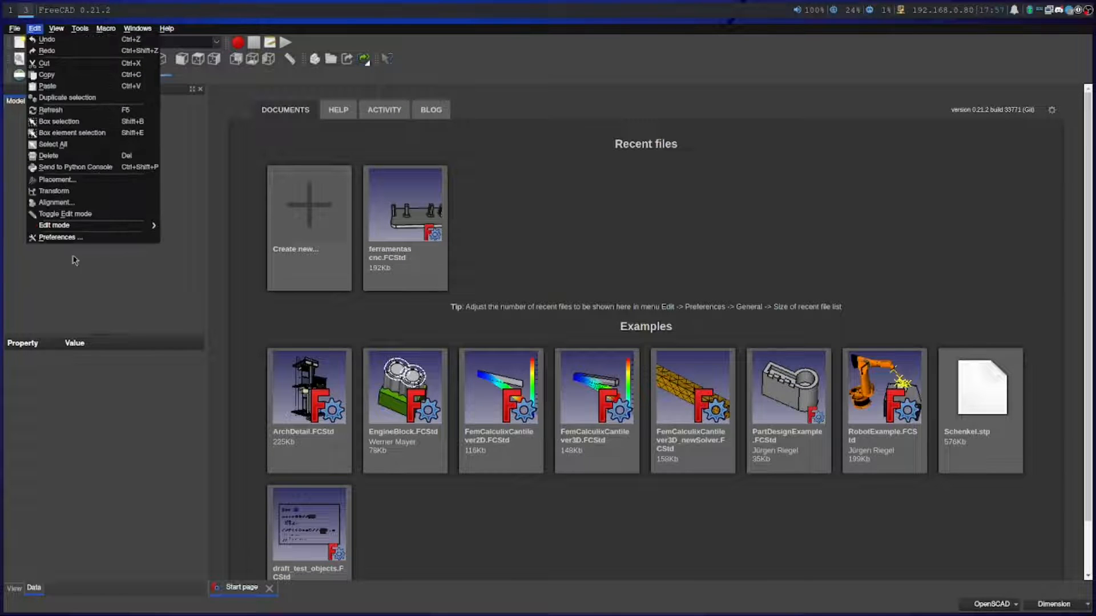
click(60, 237)
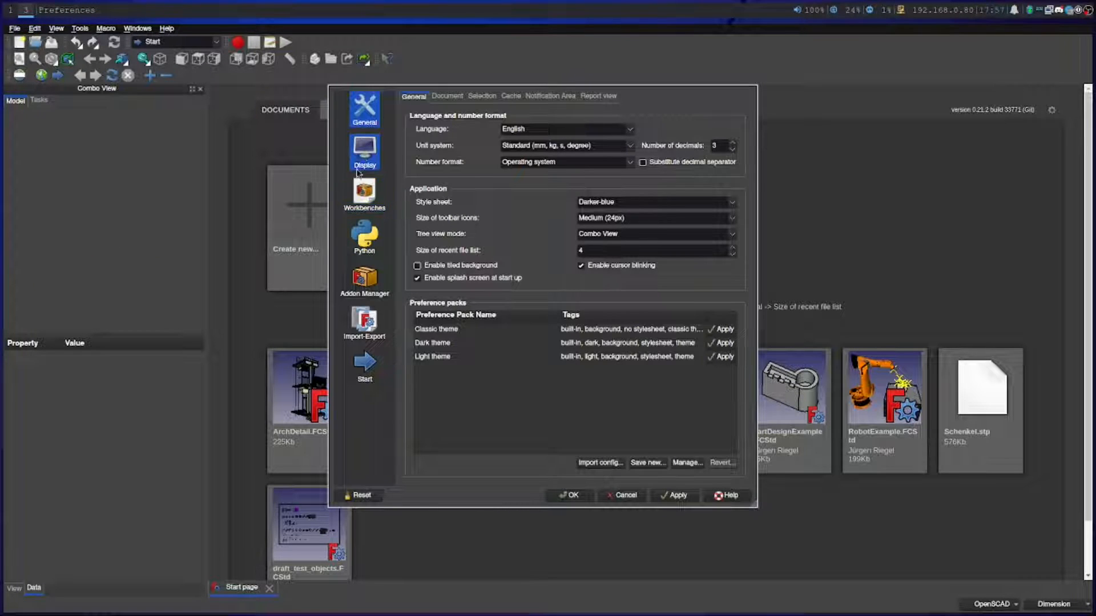
click(680, 346)
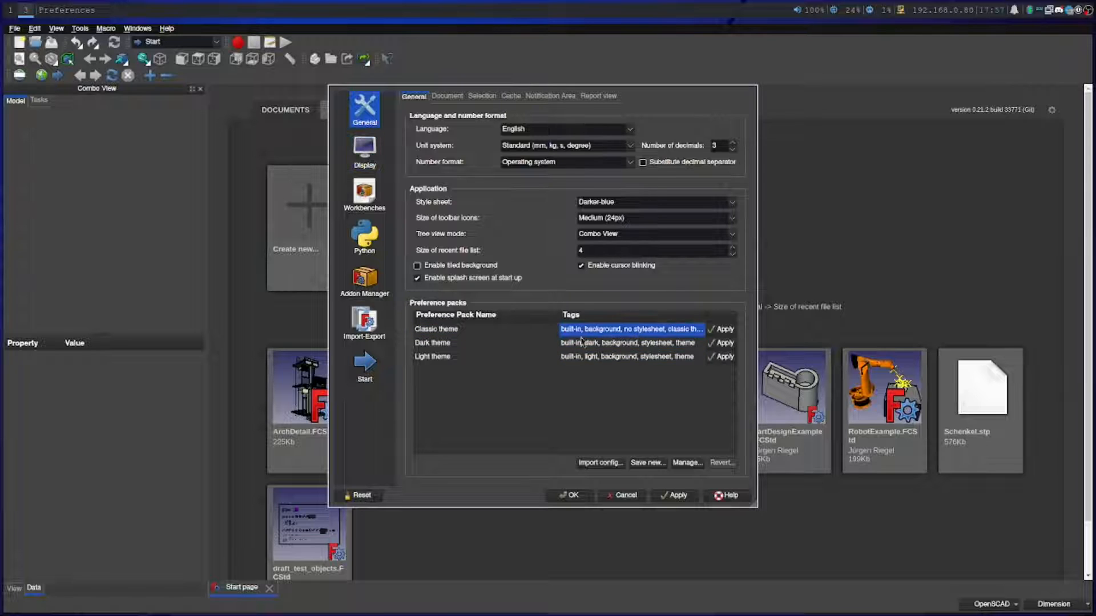
click(722, 345)
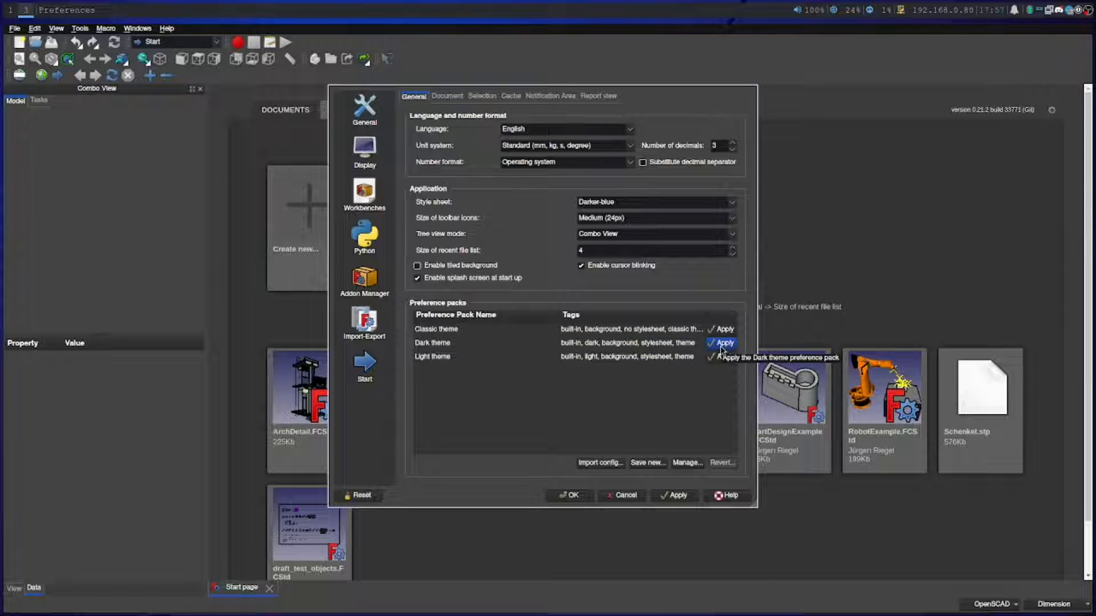
click(630, 146)
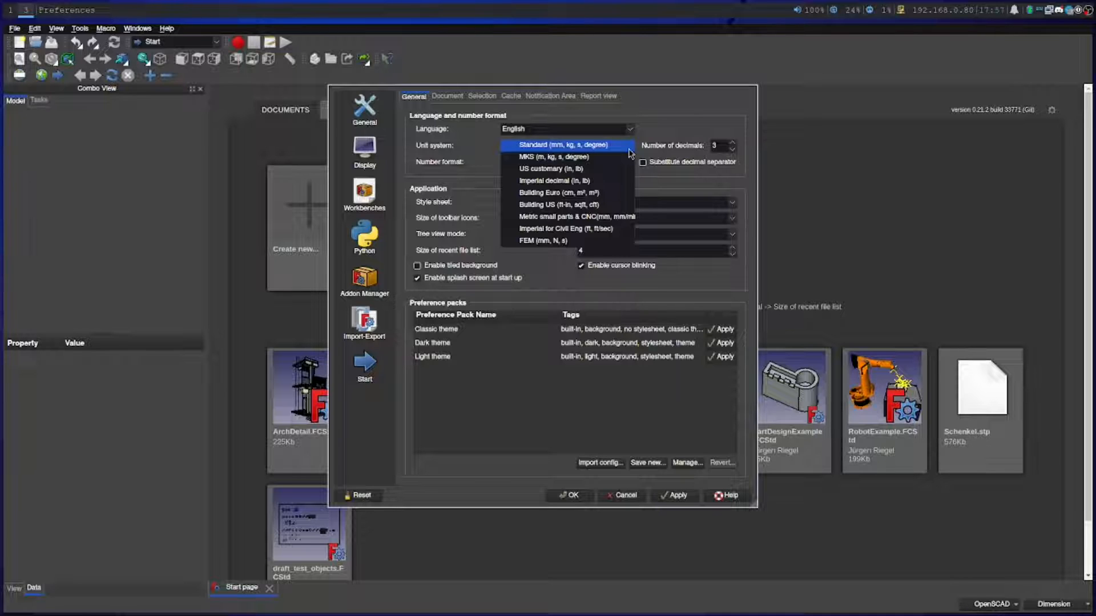
click(656, 139)
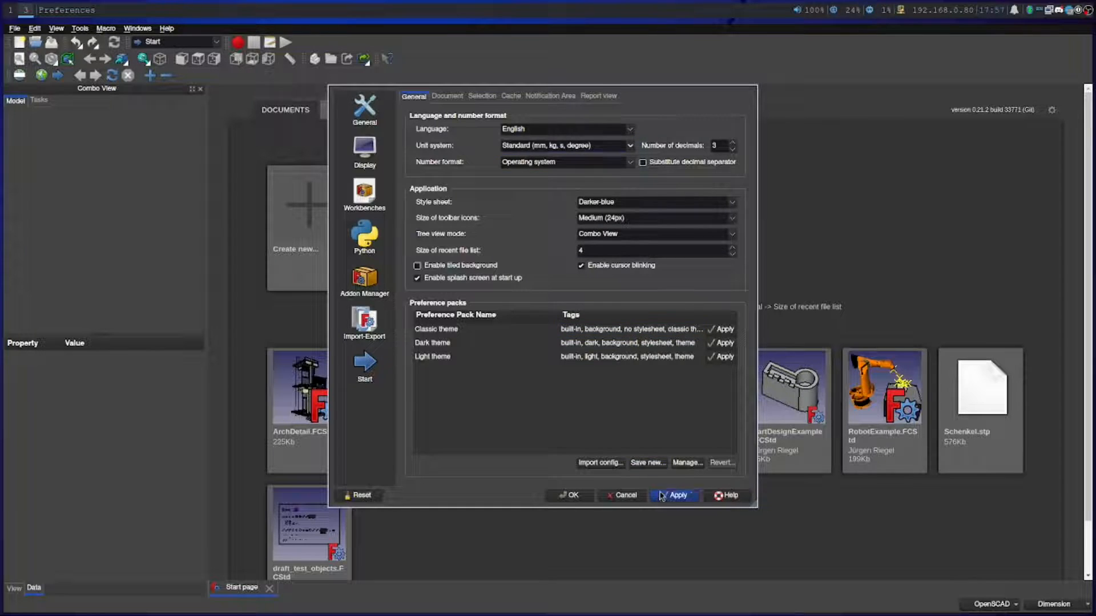
click(624, 496)
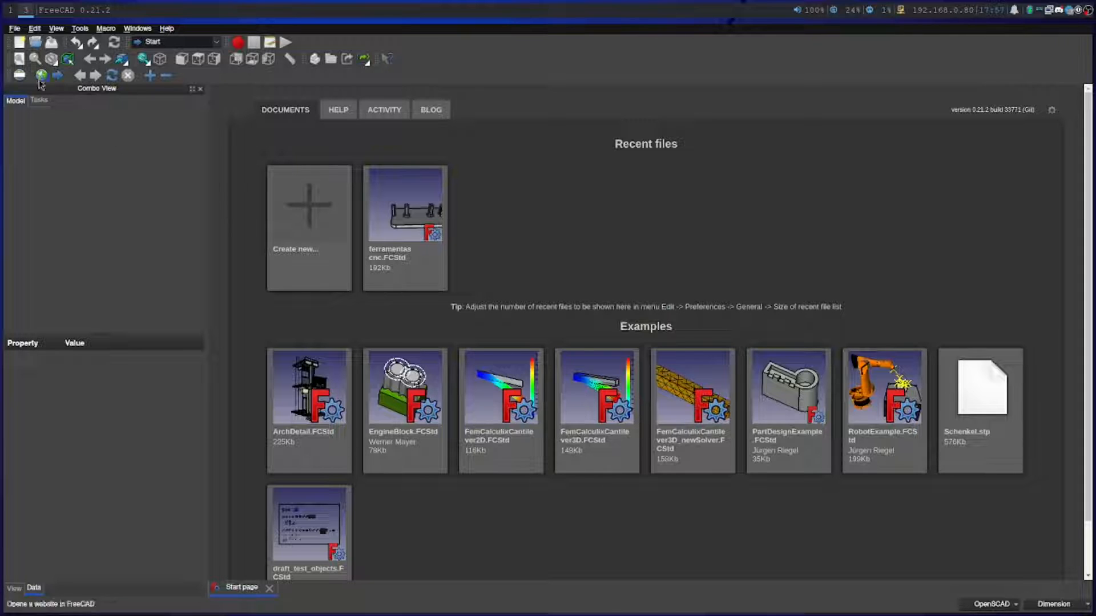
Create a new document and set its label to "Porta Ferramentas CNC"
click(19, 42)
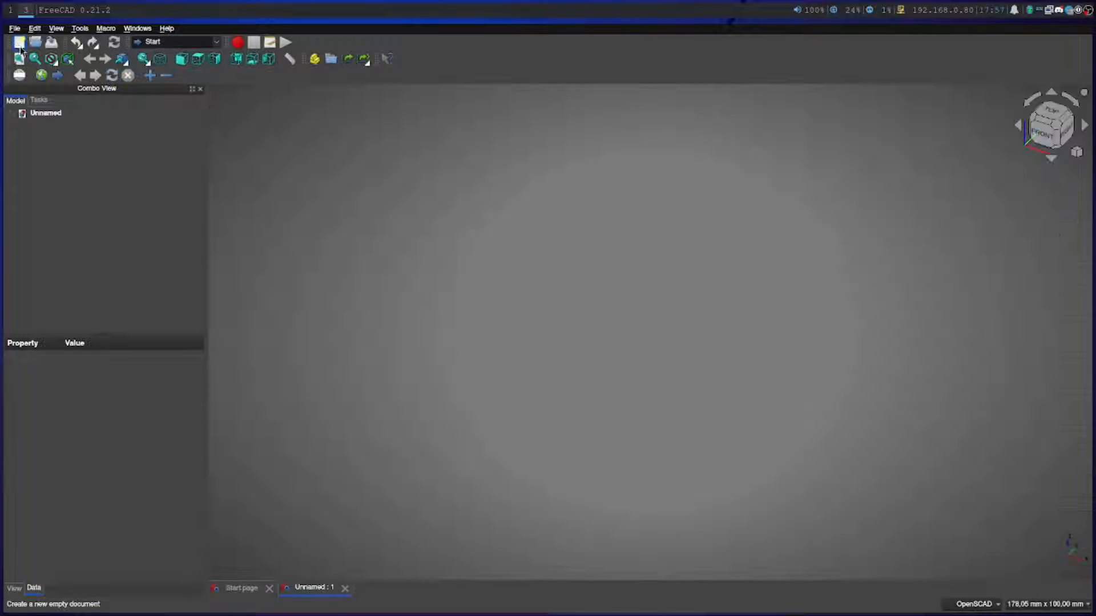
double_click(77, 426)
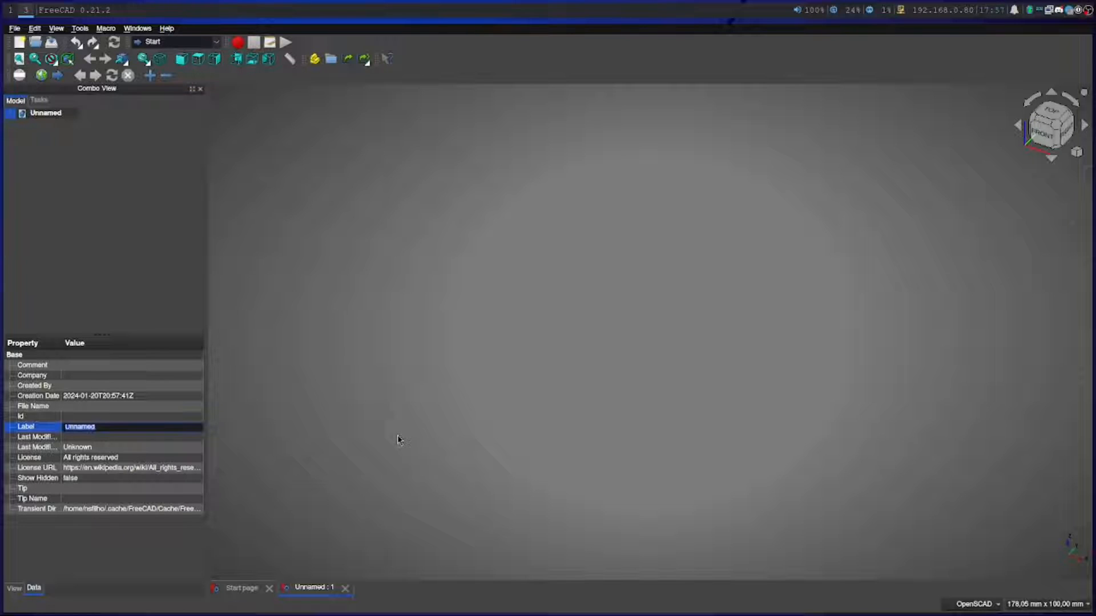
text(P)
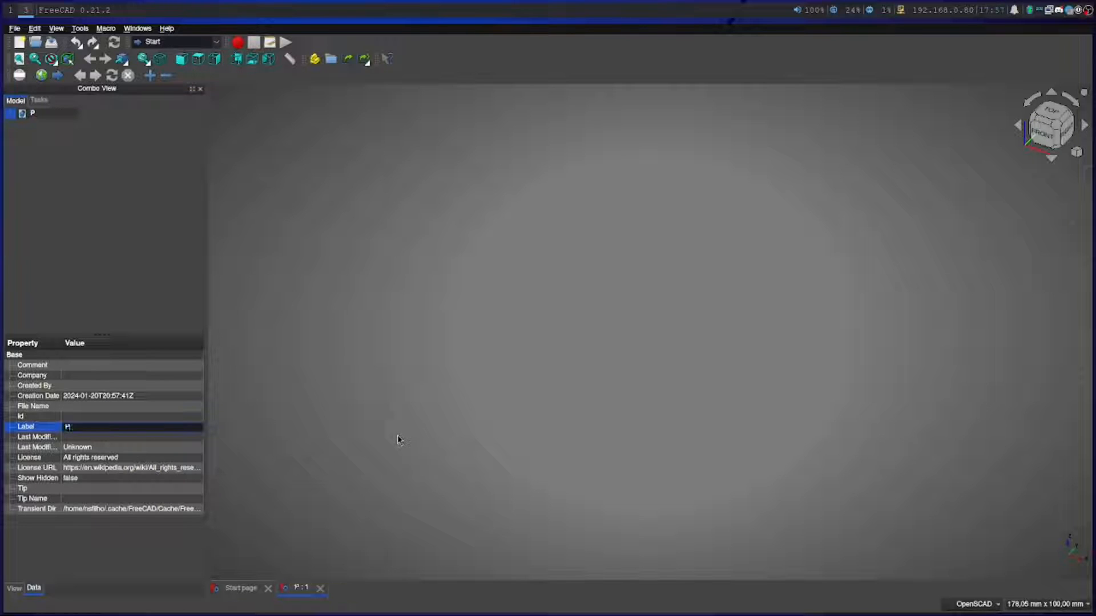
text(orta Ferramentas CNC)
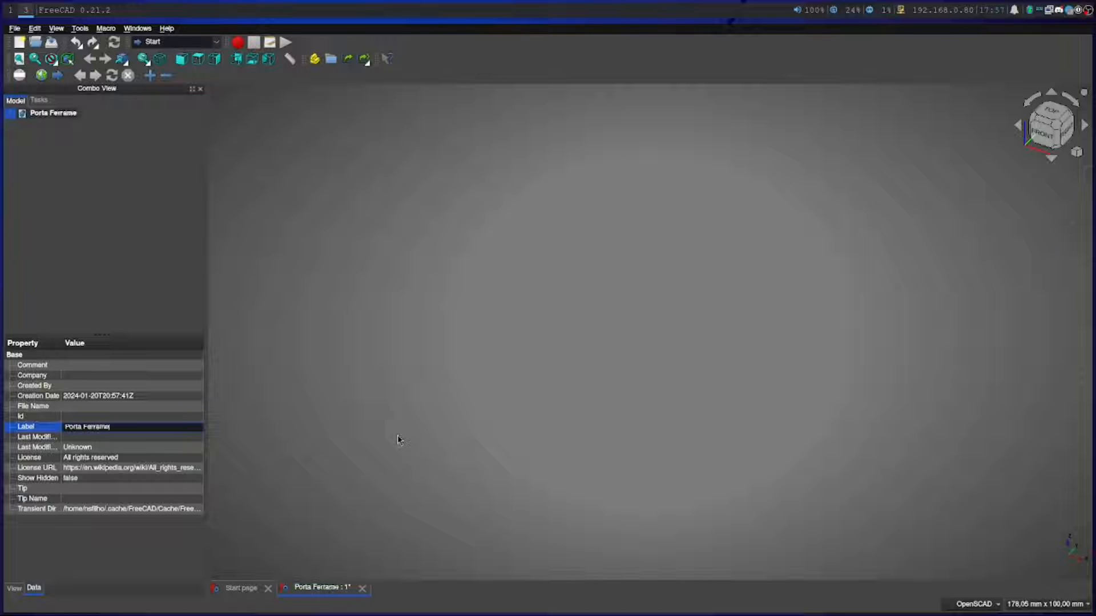
key(Return)
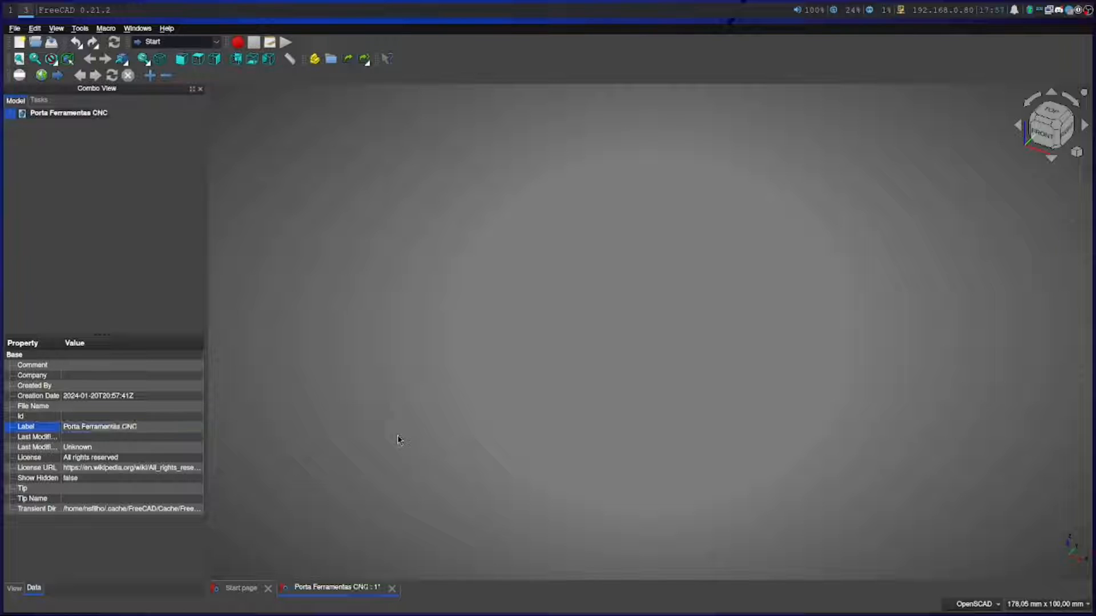
click(51, 114)
right_click(51, 115)
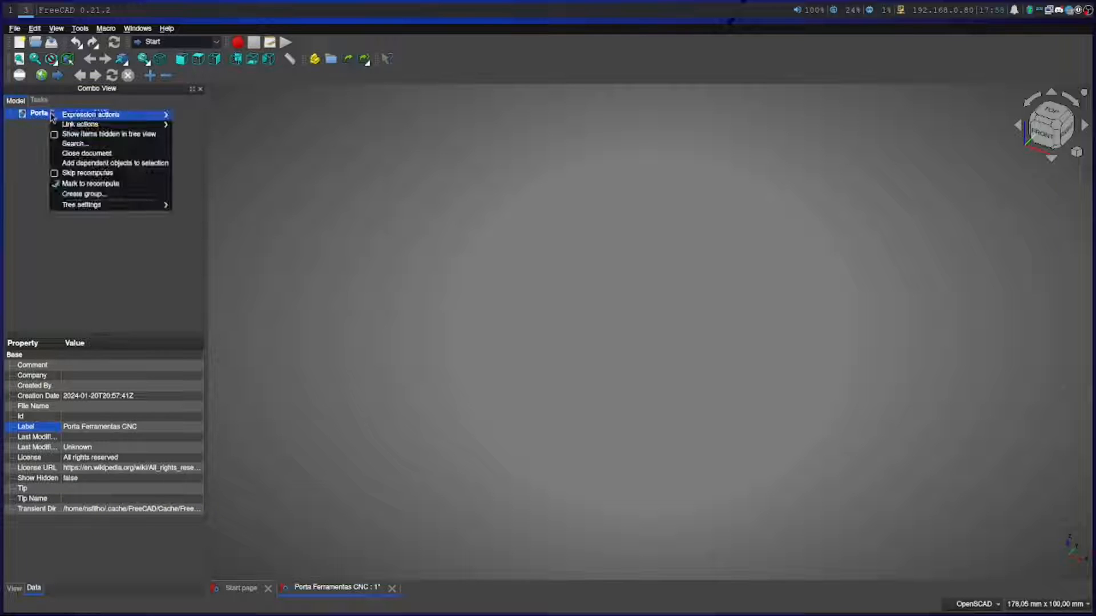
click(27, 157)
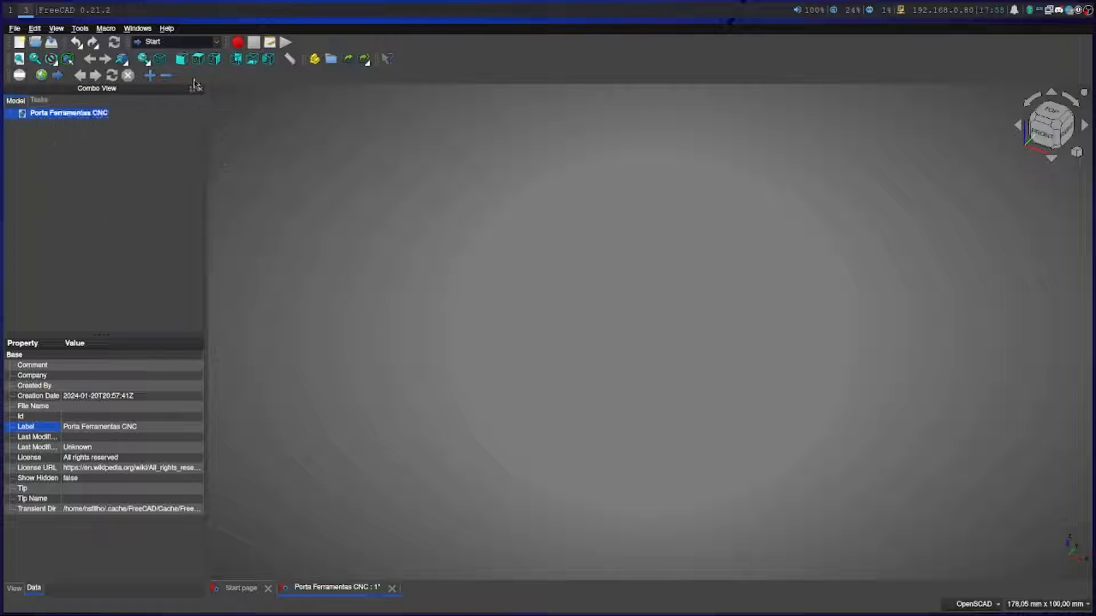
Create a new spreadsheet in the document with the Spreadsheet workbench and open it for editing
click(217, 43)
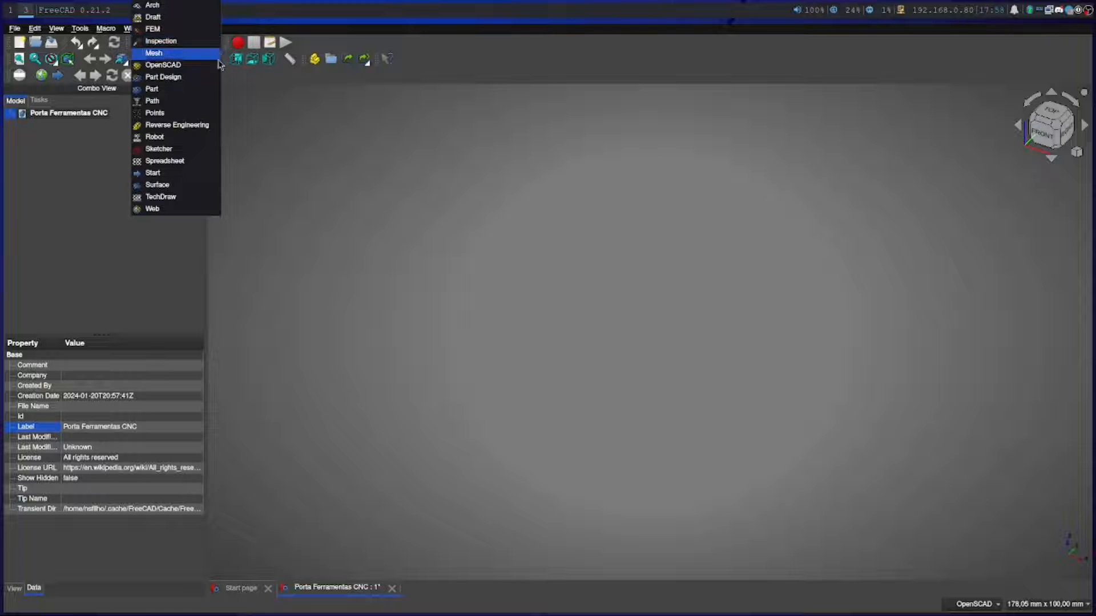
click(192, 163)
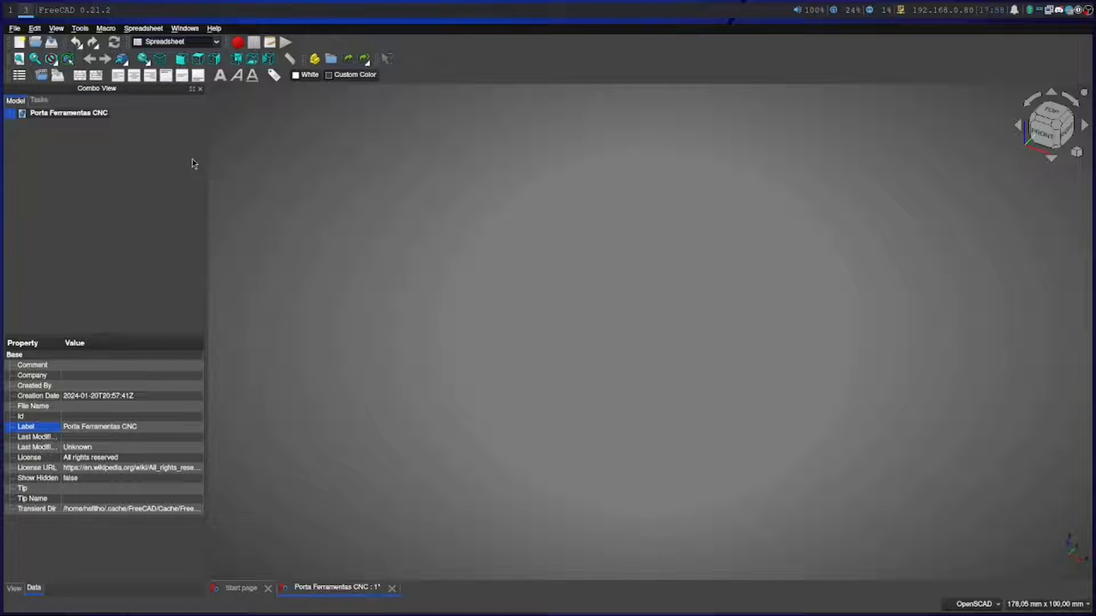
click(22, 76)
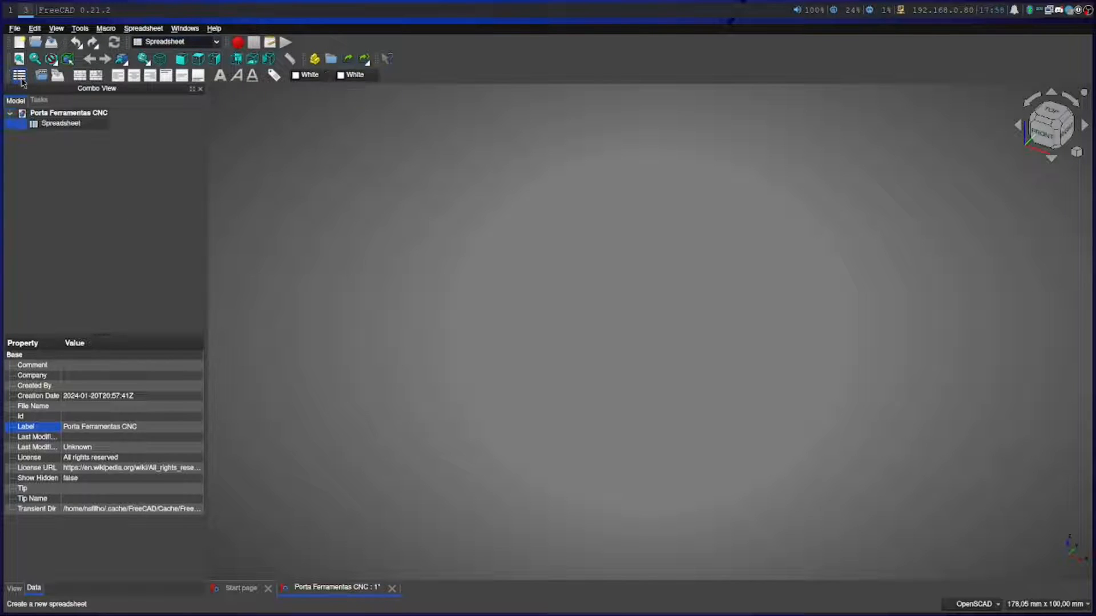
double_click(60, 123)
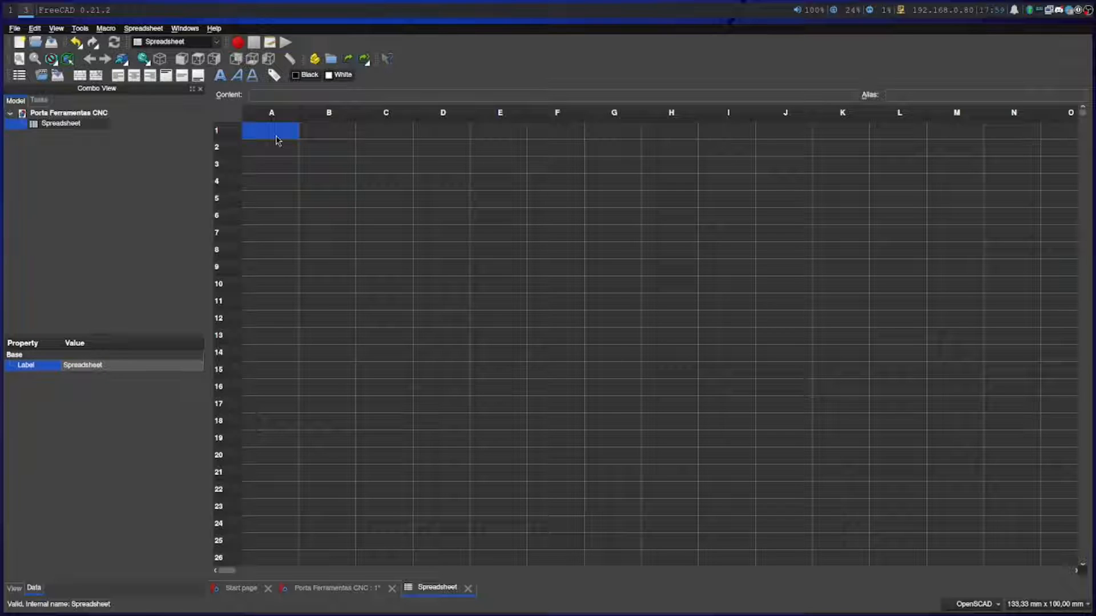
Enter the heading "Base" in cell A1 of the spreadsheet
click(295, 113)
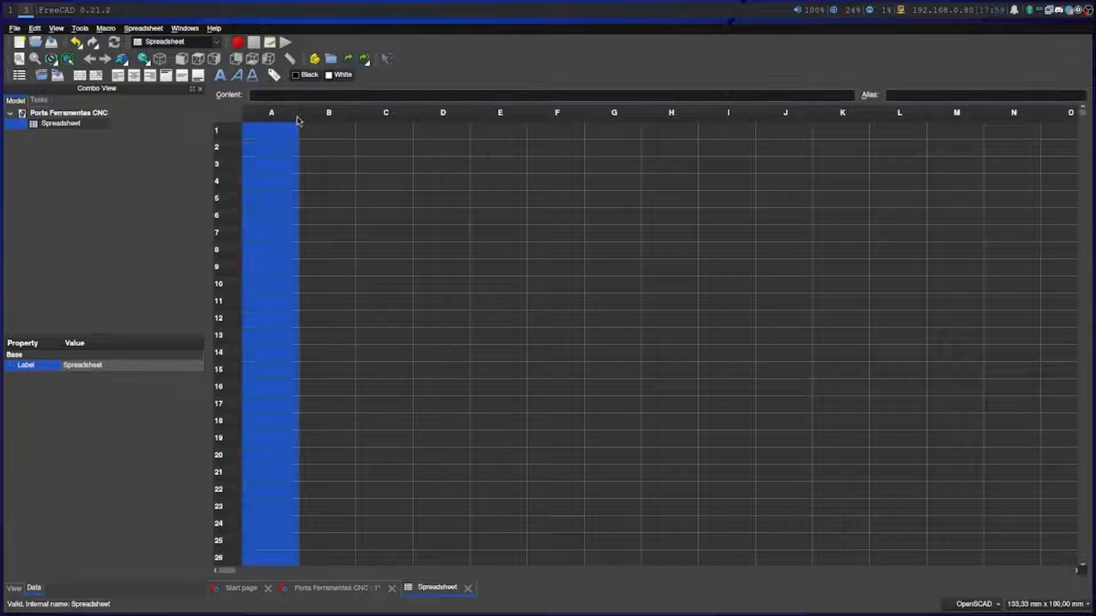
click(284, 131)
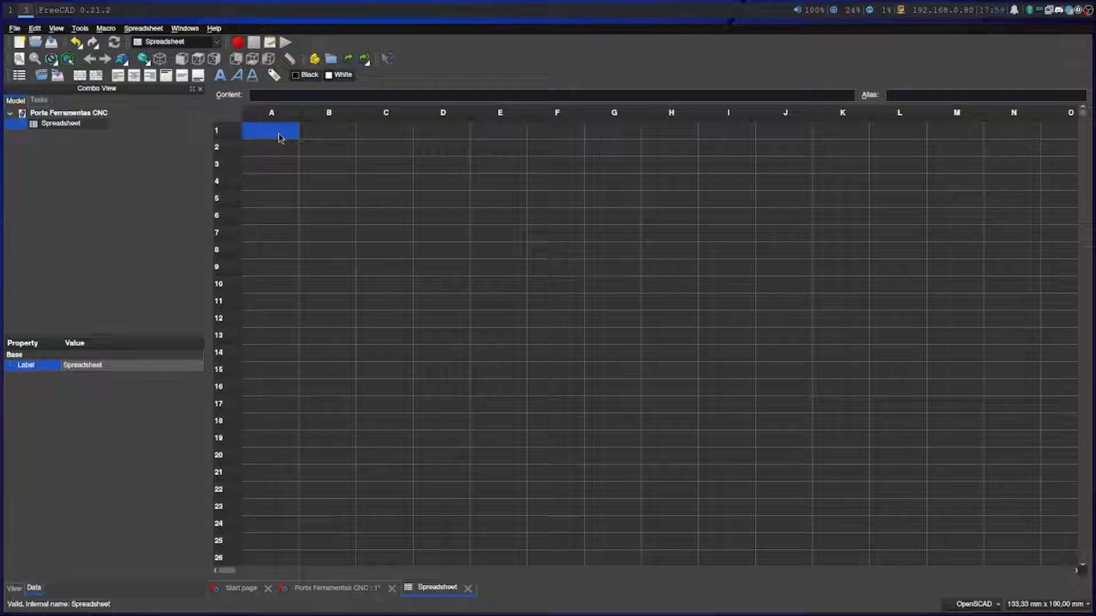
double_click(278, 132)
text(Base)
key(Return)
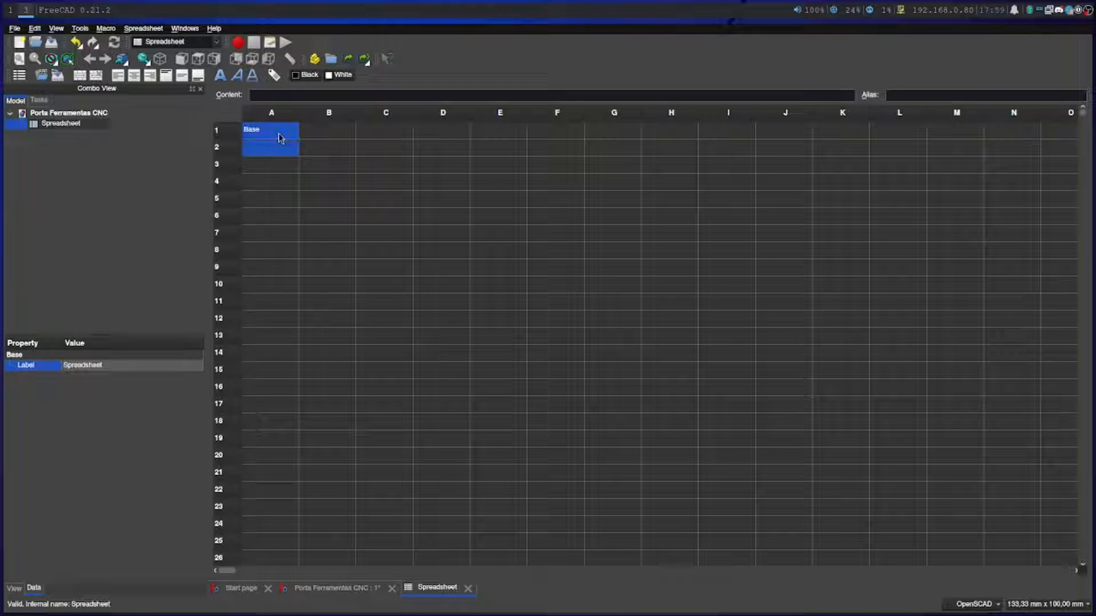
Add the height parameter by entering "altura" in cell A2 and 20 in cell B2
click(264, 153)
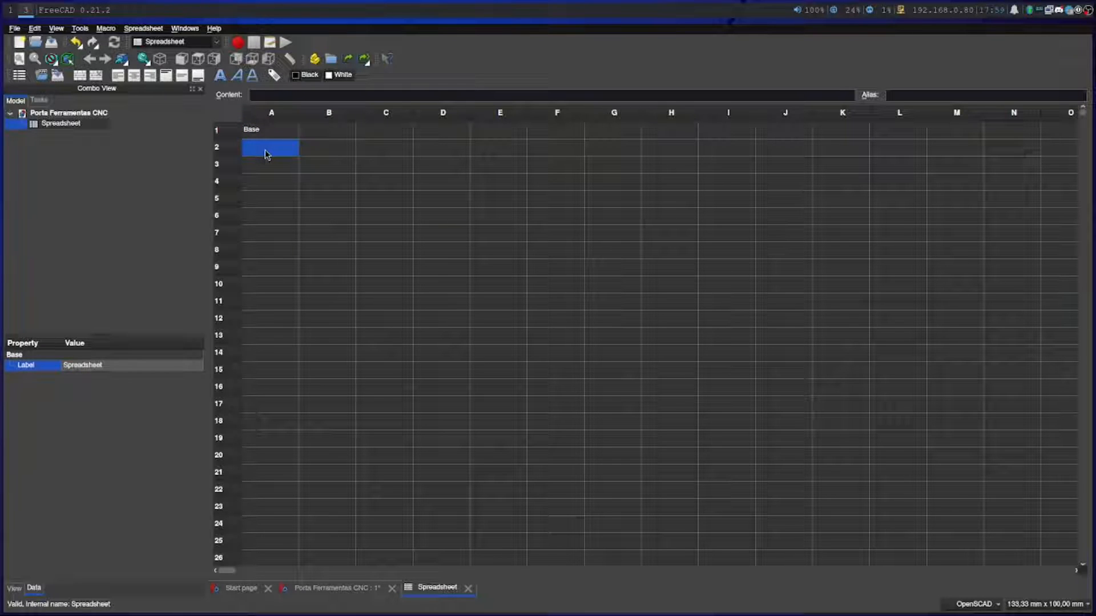
double_click(264, 152)
text(altur)
key(BackSpace)
key(BackSpace)
text(tura)
key(Return)
click(312, 152)
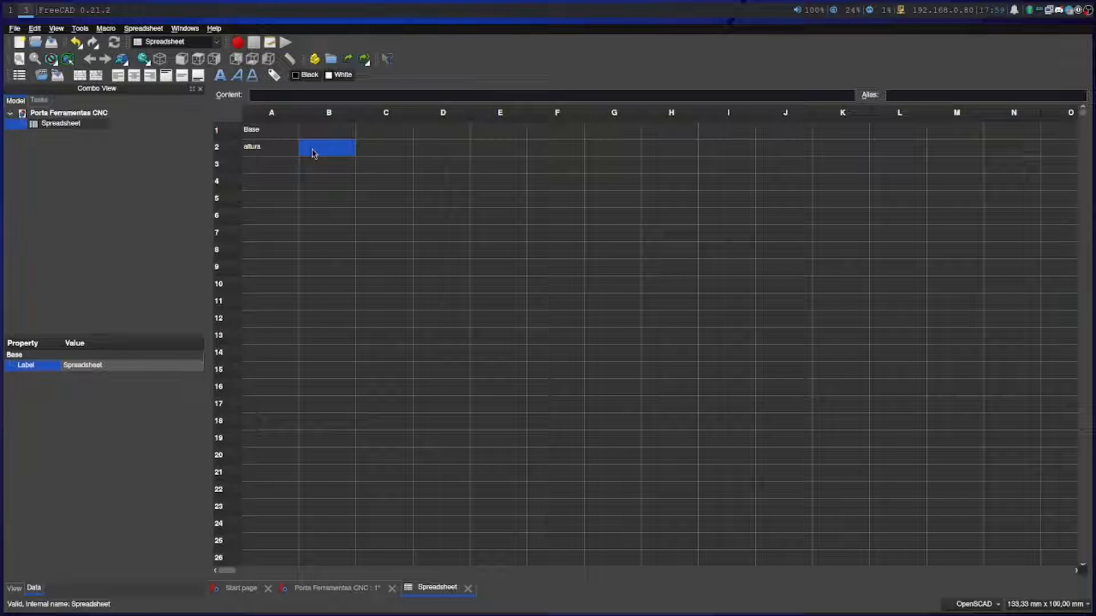
double_click(312, 151)
text(20)
key(Return)
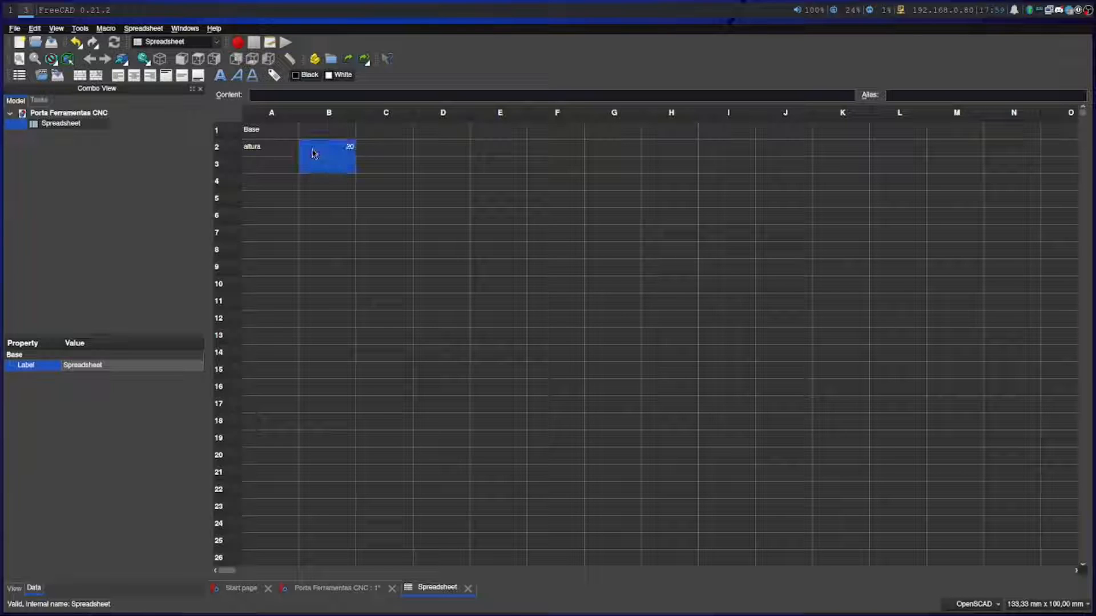
Add the length parameter by entering "comprimento" in cell A3 and 70 in cell B3
click(270, 165)
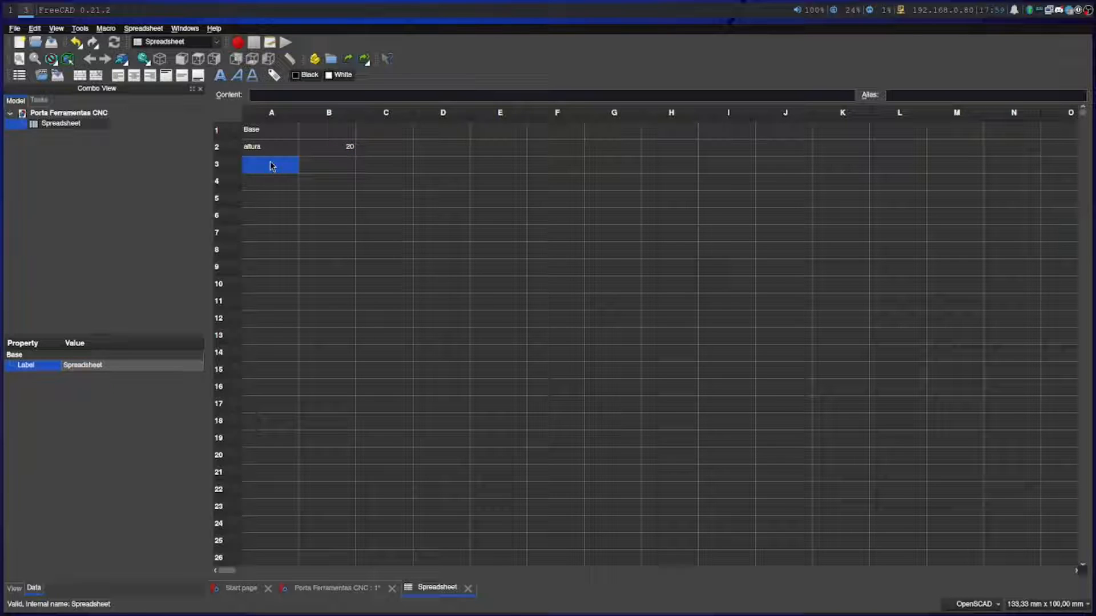
double_click(271, 166)
text(comprimento)
key(Return)
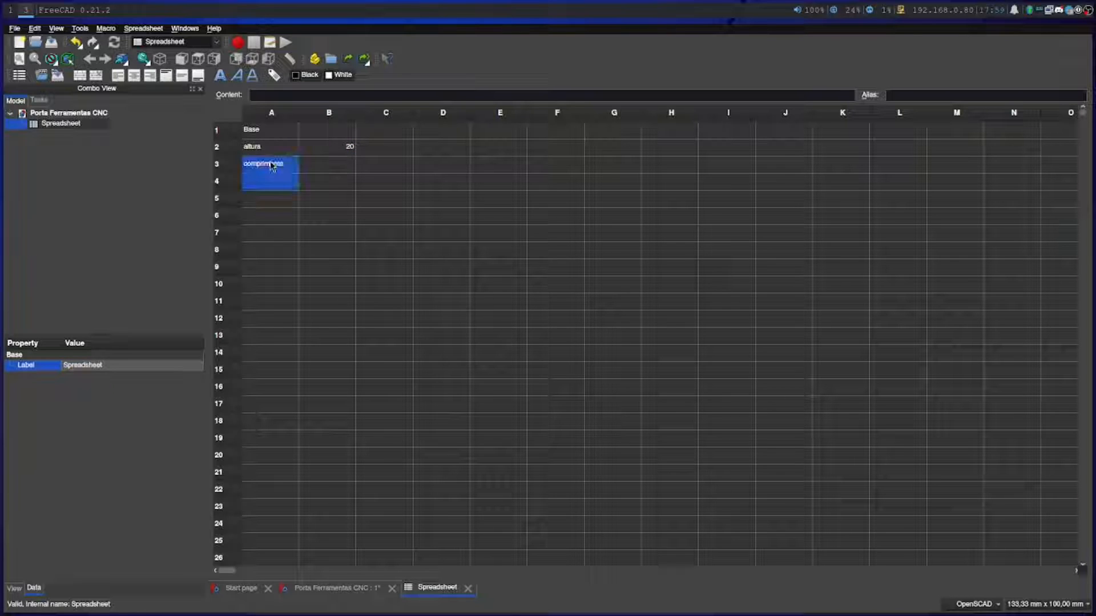
click(326, 166)
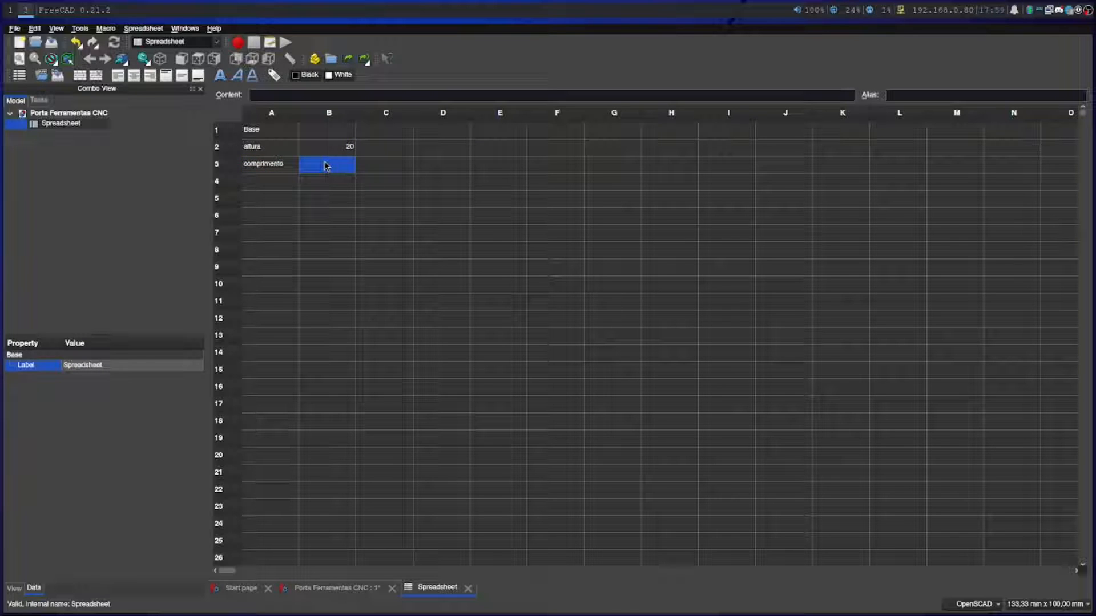
double_click(325, 165)
text(70)
key(Return)
Add the wall parameter by entering "parede" in cell A4 and 2 in cell B4
click(272, 183)
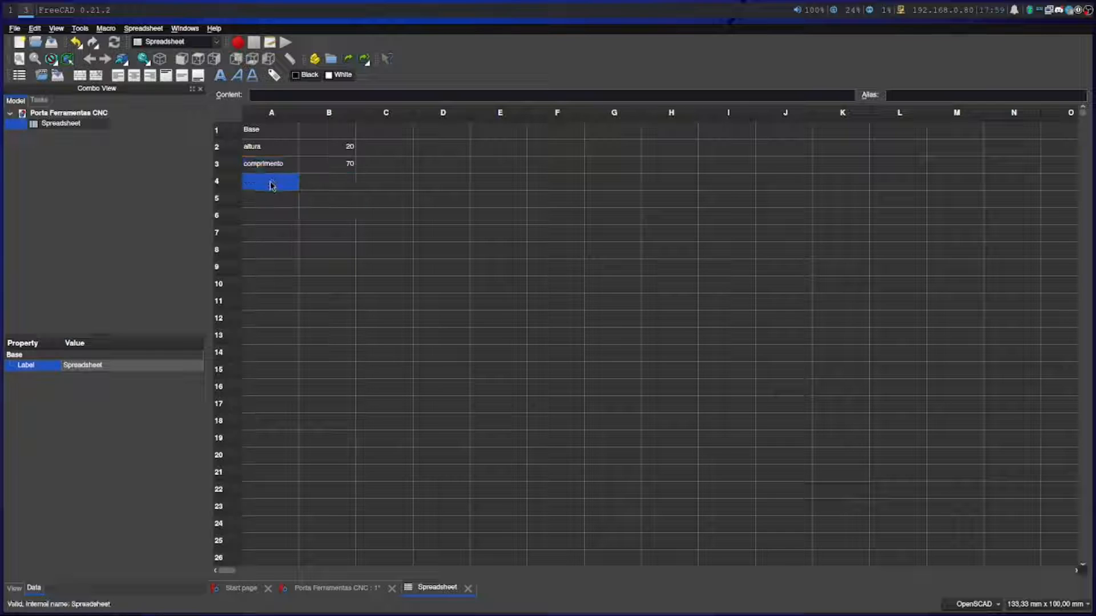
double_click(271, 183)
text(parede)
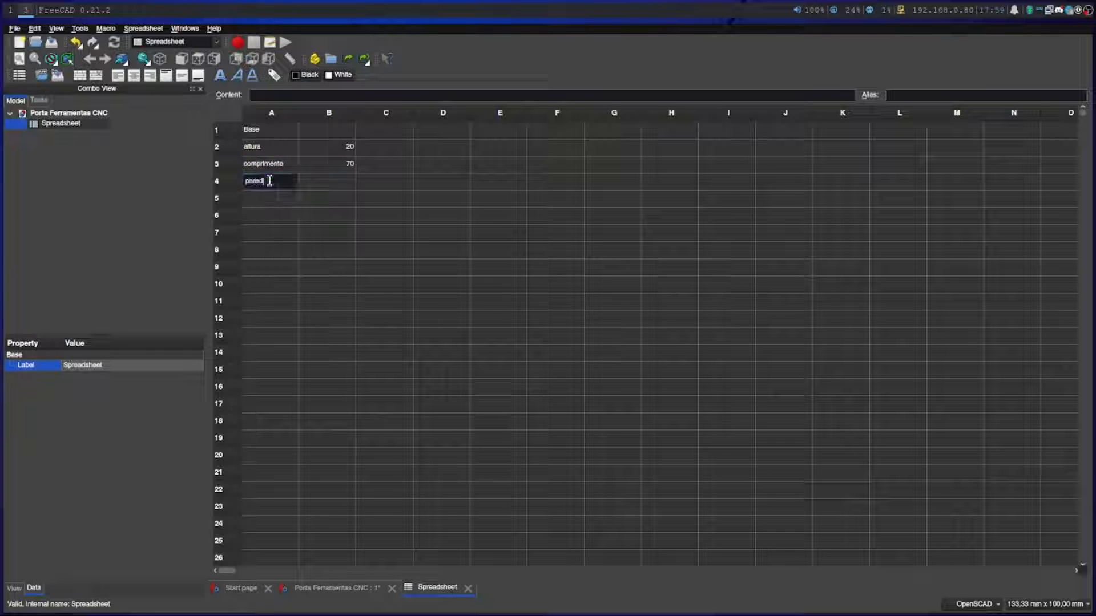
key(Return)
click(308, 185)
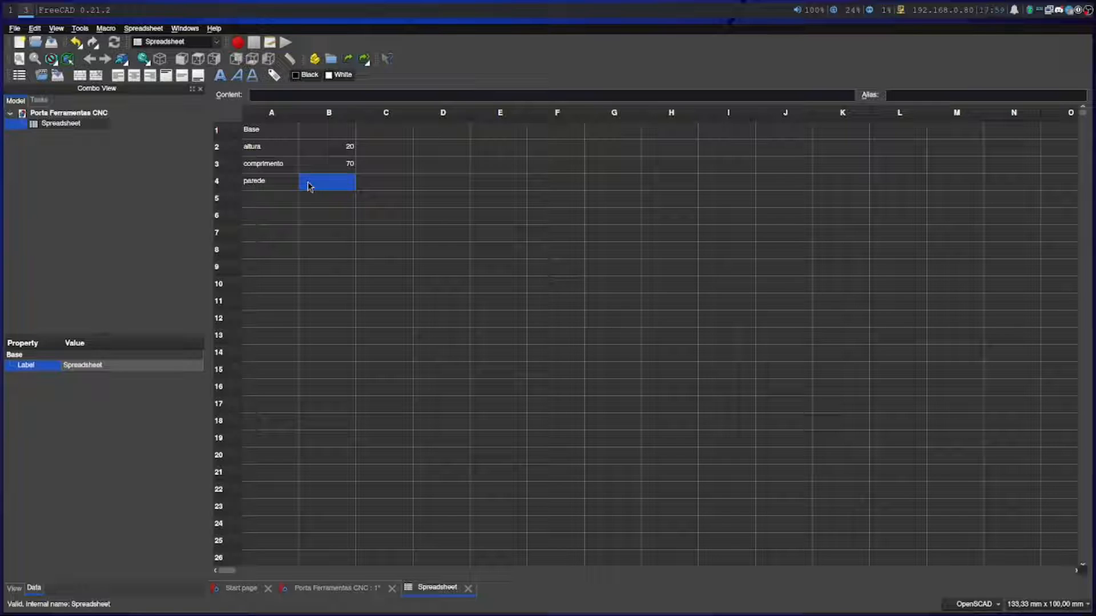
double_click(307, 182)
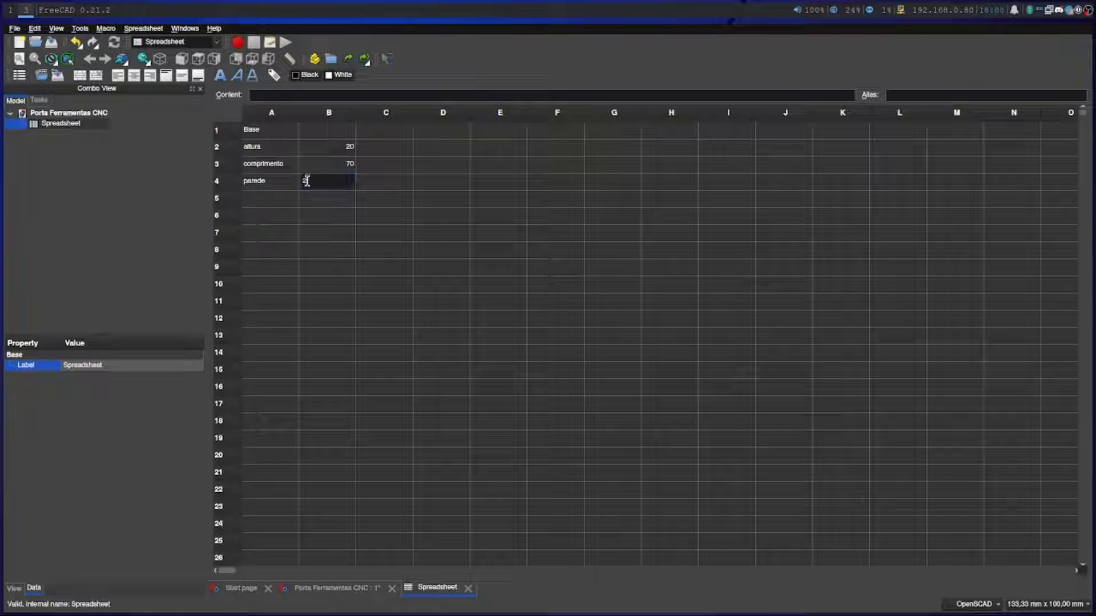
text(2)
key(Return)
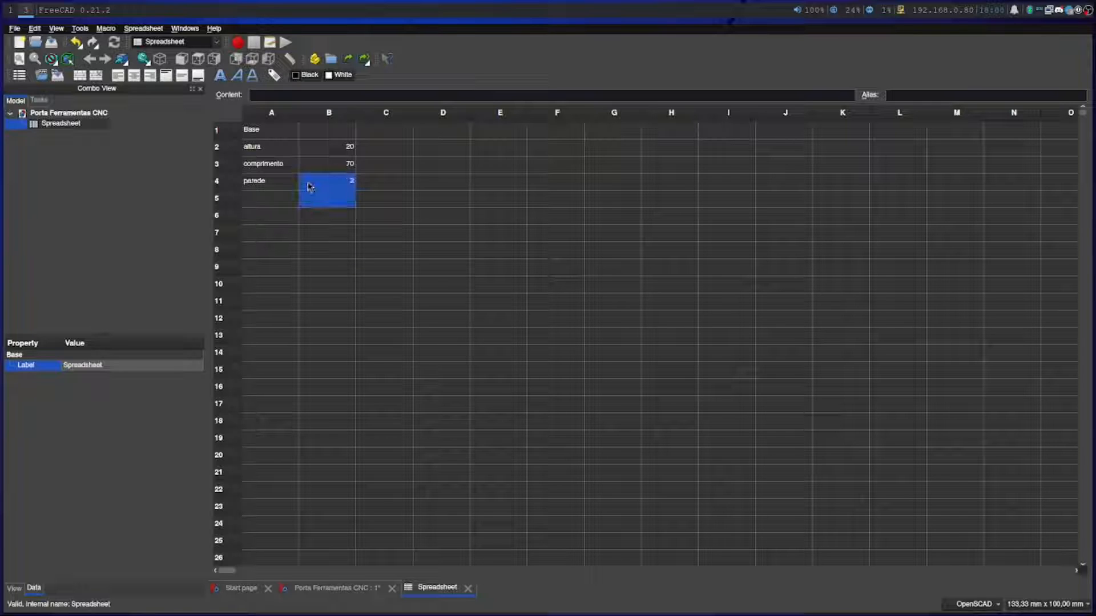
click(263, 205)
drag(263, 206, 260, 219)
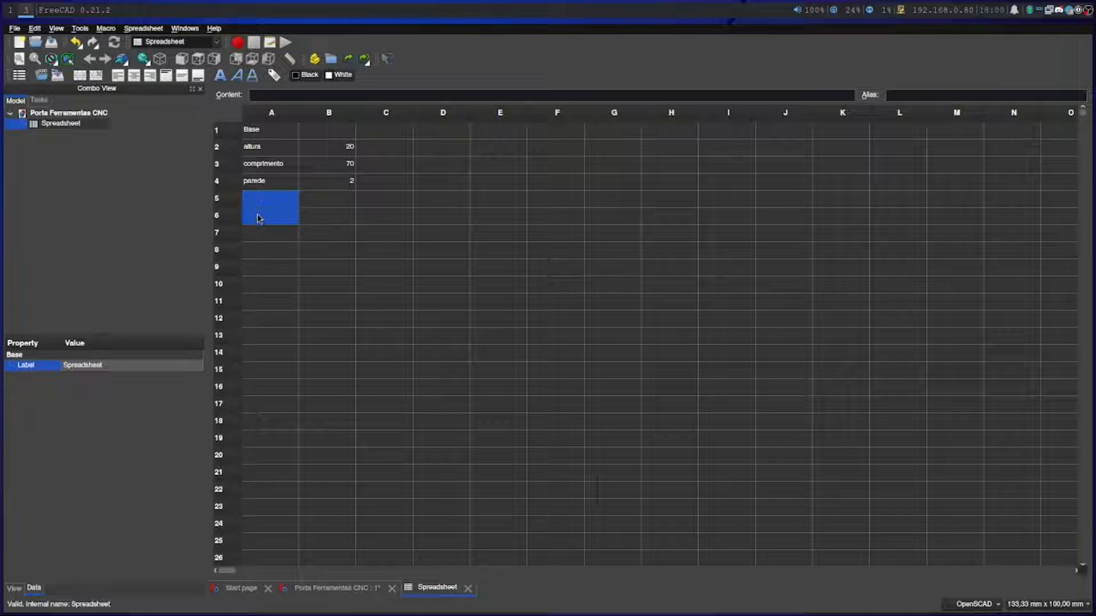
click(257, 218)
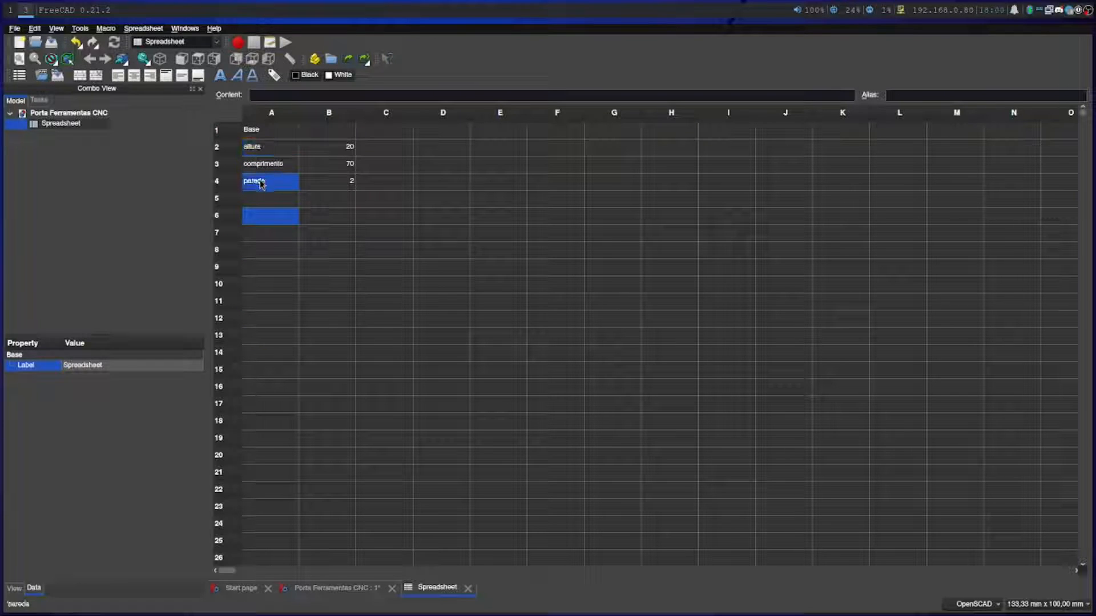
Assign the alias "base_altura" to the height value in cell B2
click(340, 146)
right_click(340, 146)
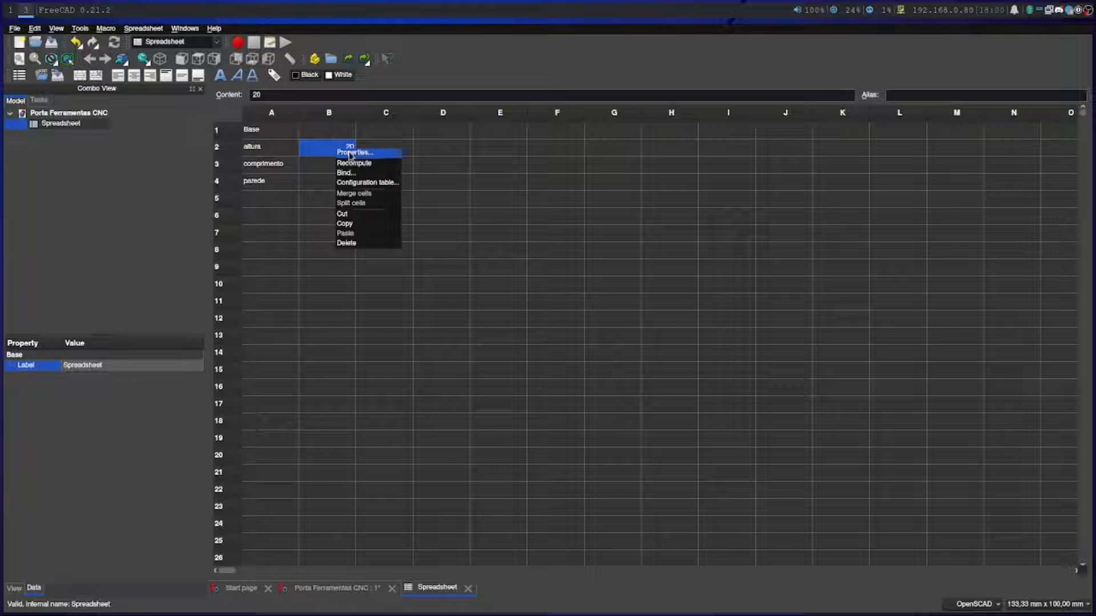
click(347, 152)
click(555, 237)
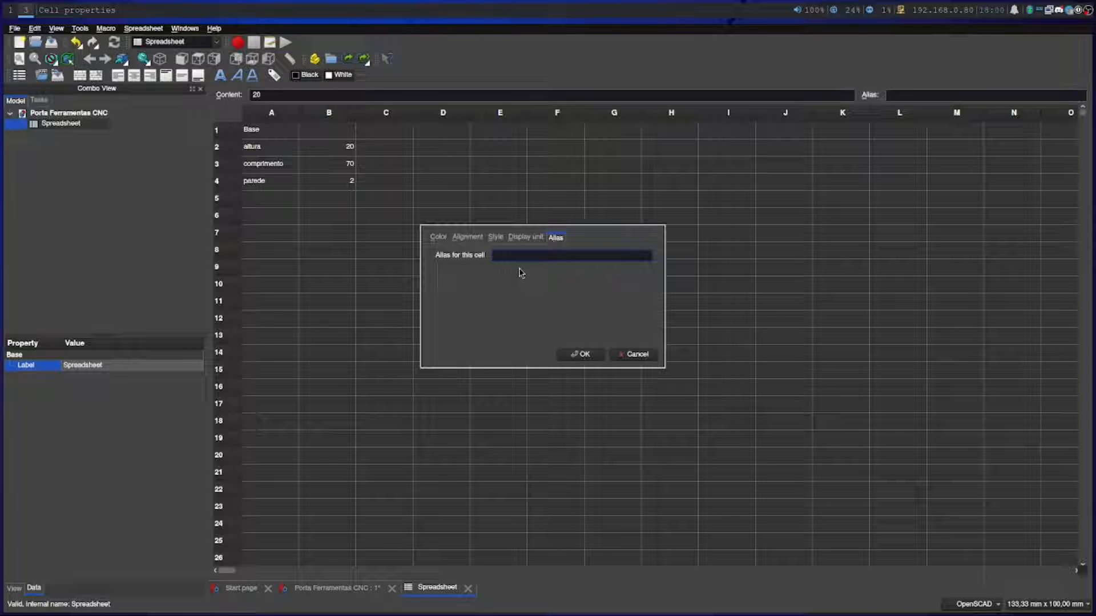
text(base_altura)
click(577, 355)
Assign the alias "base_comprimento" to the length value in cell B3
right_click(343, 159)
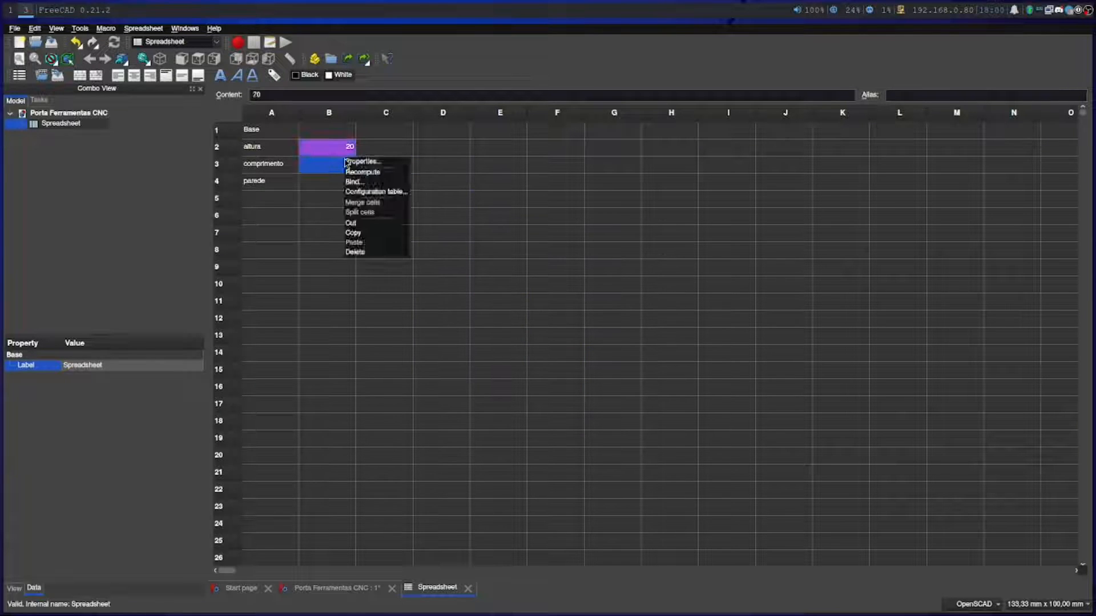
click(365, 162)
click(555, 237)
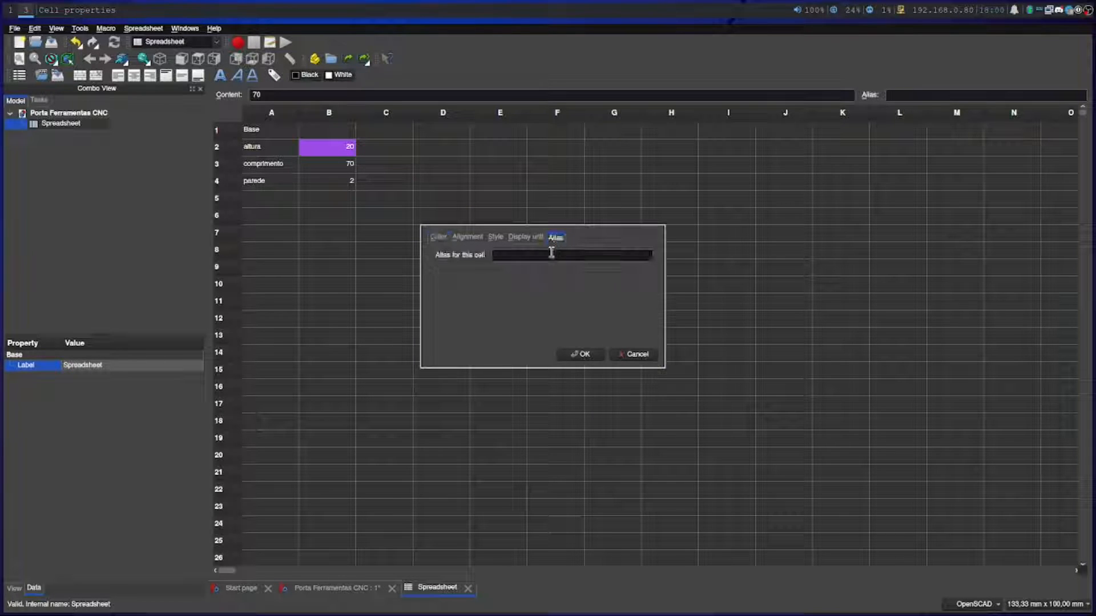
text(base_comprimento)
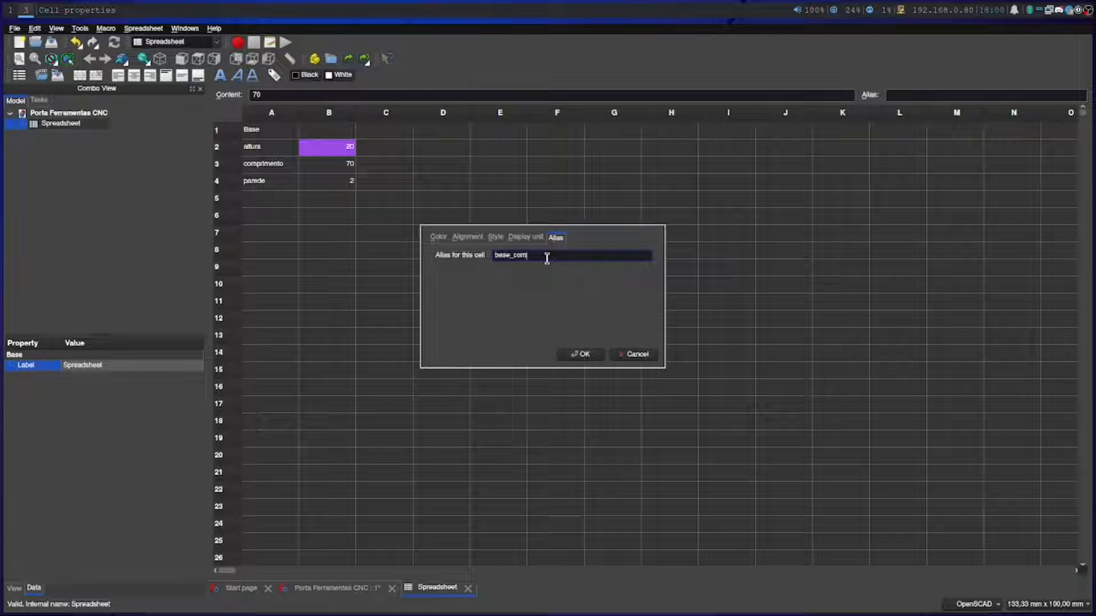
click(581, 354)
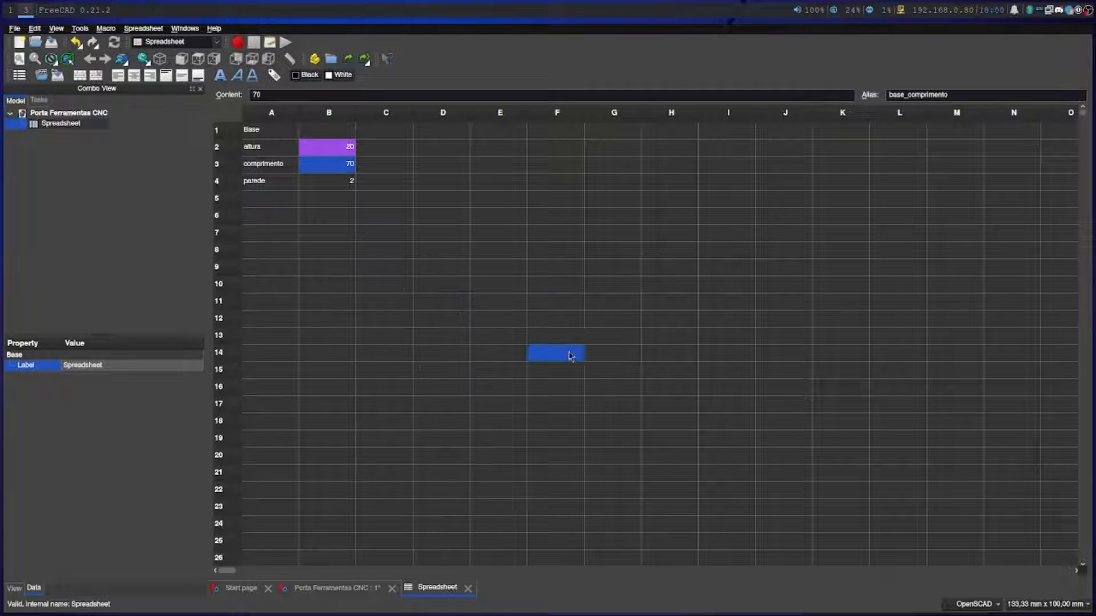
Assign the alias "base_parede" to the wall value in cell B4
click(325, 181)
right_click(325, 189)
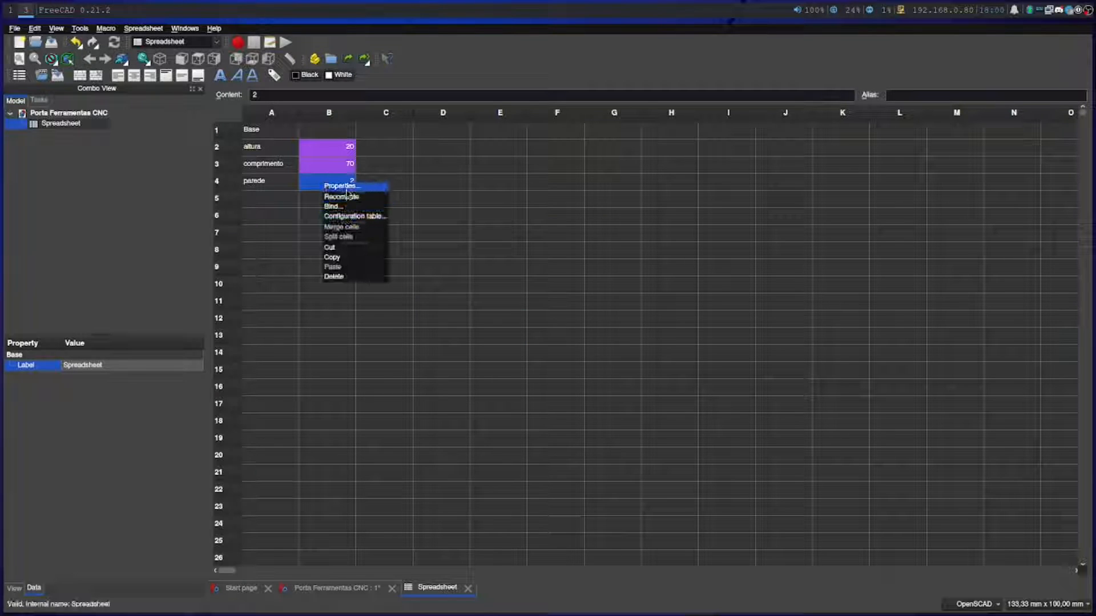
click(343, 193)
click(554, 236)
click(539, 255)
text(base_parede)
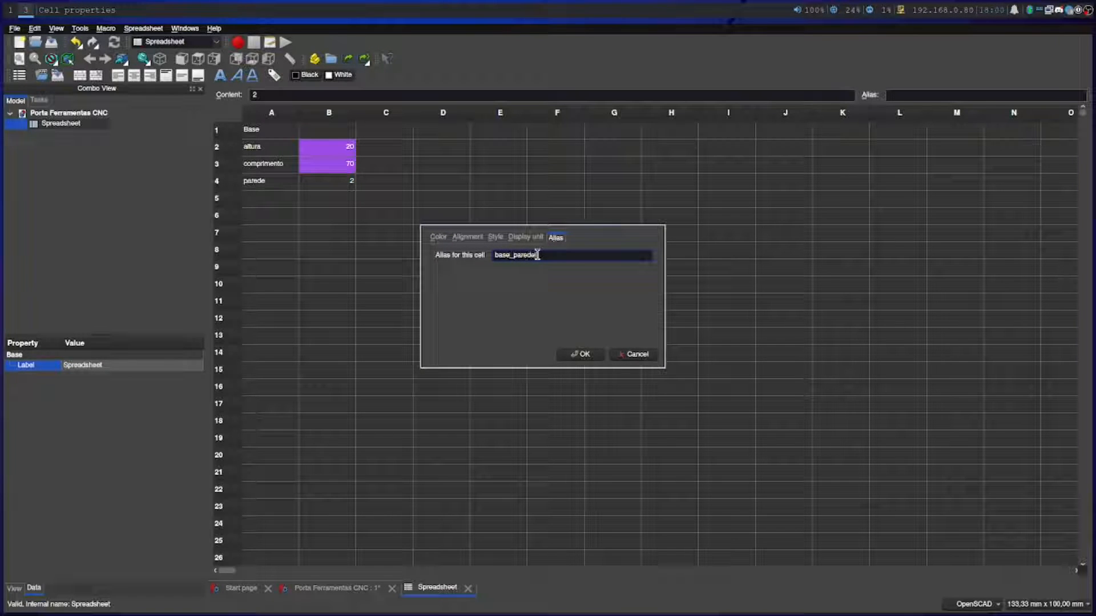
click(580, 354)
Examine the height row and check the alias assigned to its value cell
click(276, 147)
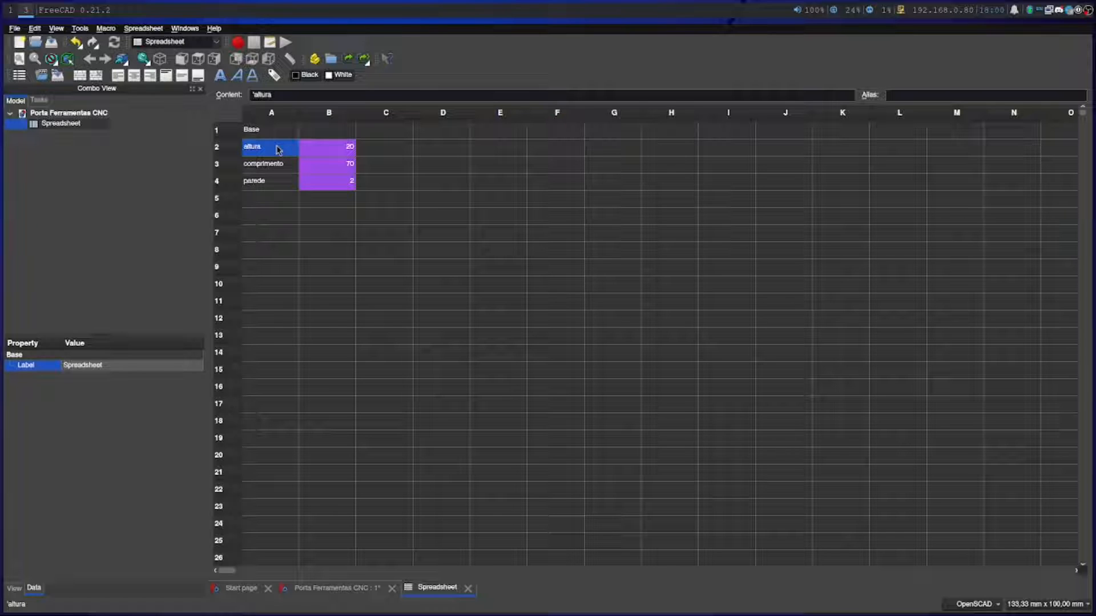
drag(289, 148, 325, 151)
click(323, 152)
click(259, 150)
ctrl+click(379, 149)
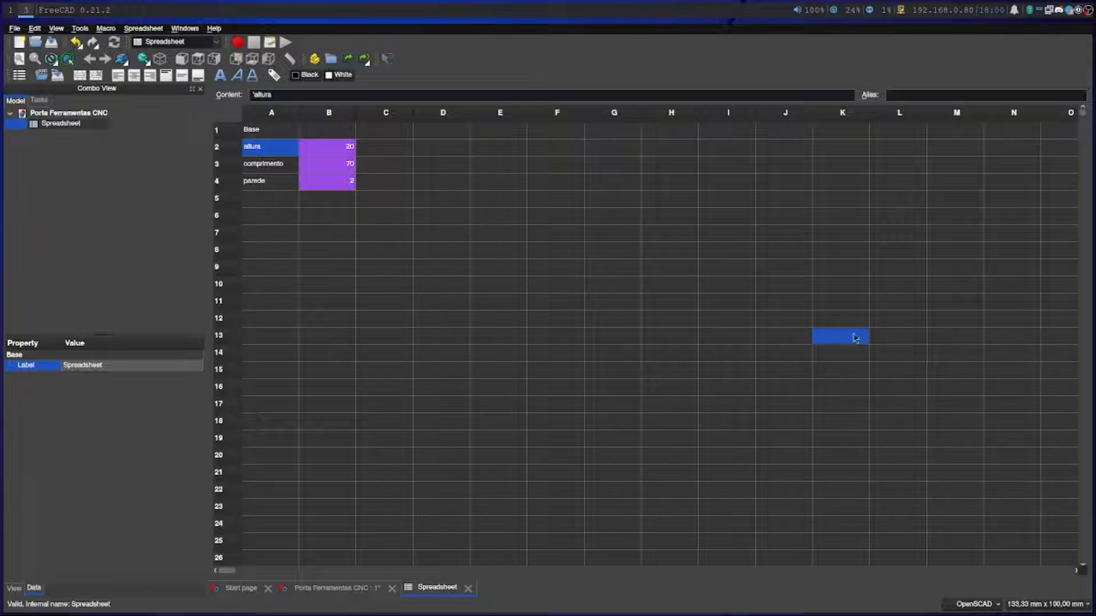
click(335, 150)
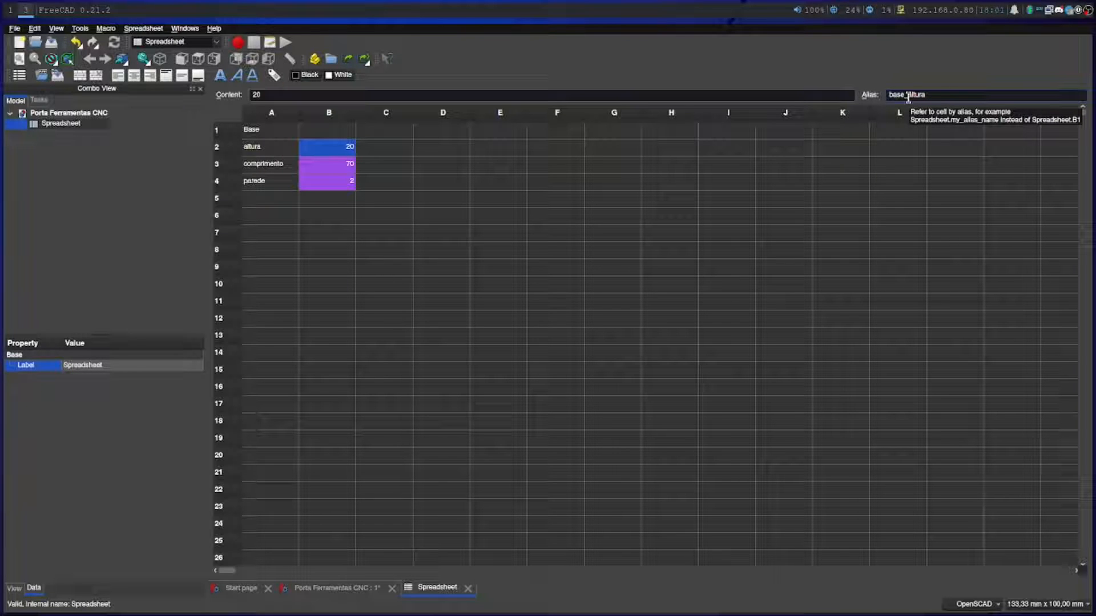
click(538, 149)
click(320, 160)
Make the "Base" heading in cell A1 bold
click(266, 149)
click(258, 135)
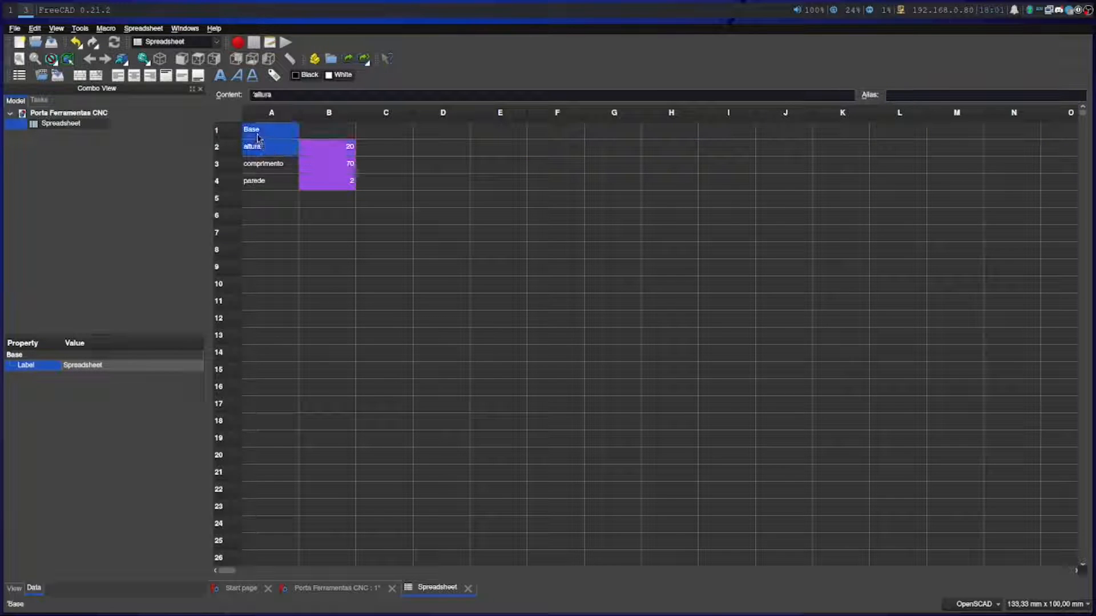
click(220, 75)
click(264, 198)
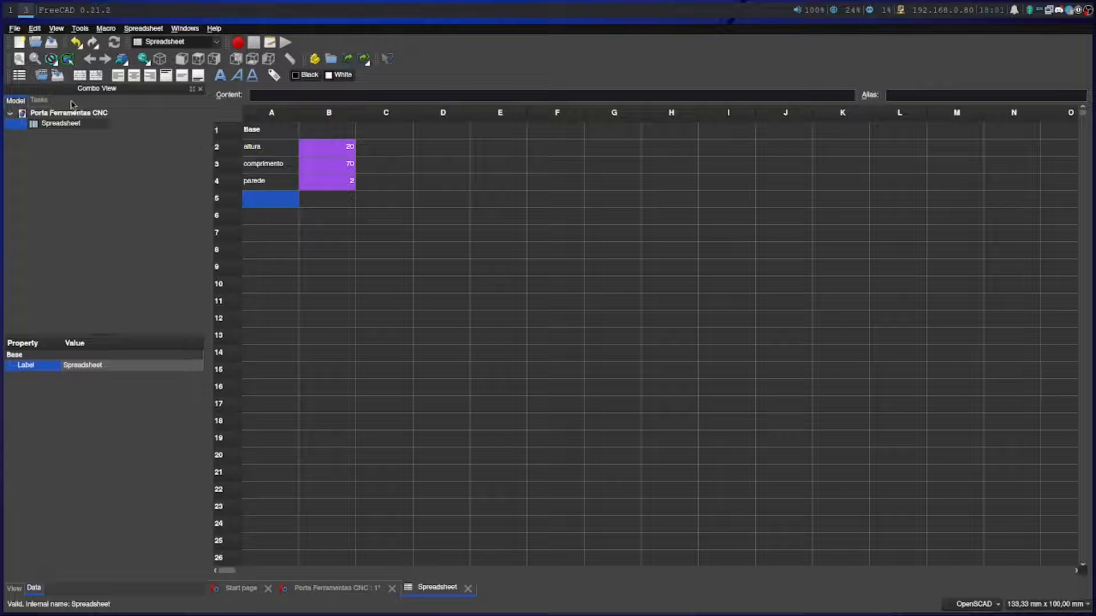
Switch to the Part Design workbench and close the spreadsheet view to return to the 3D view
click(175, 44)
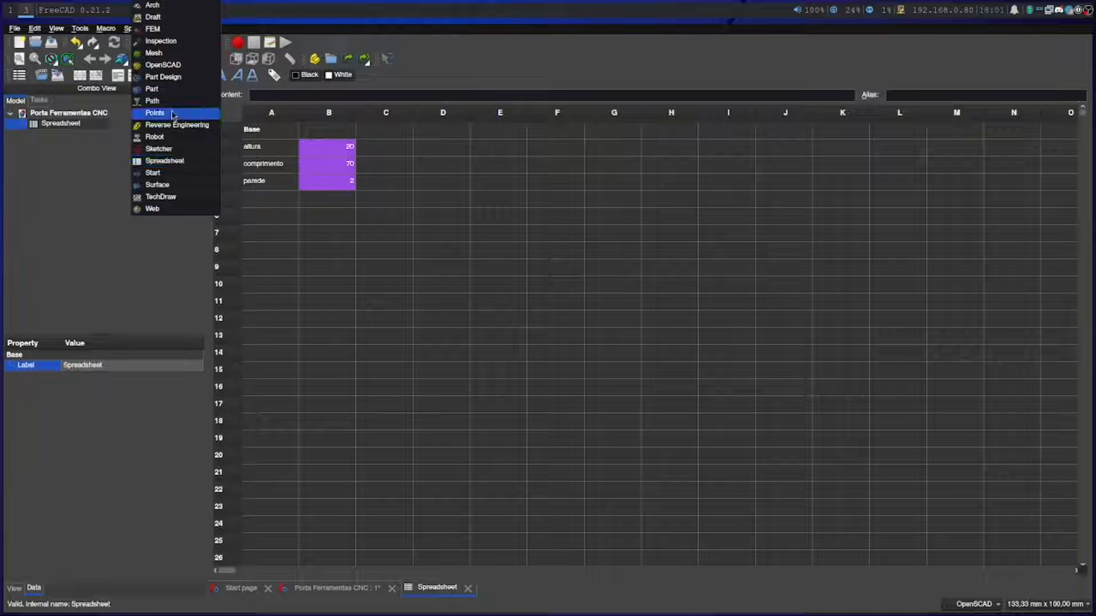
click(165, 76)
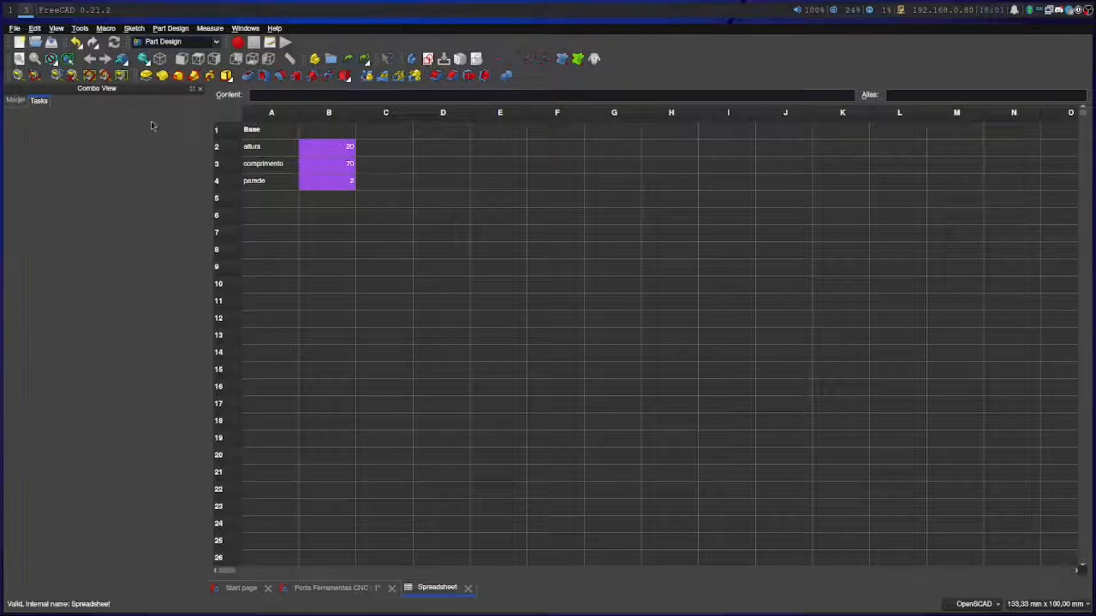
click(24, 102)
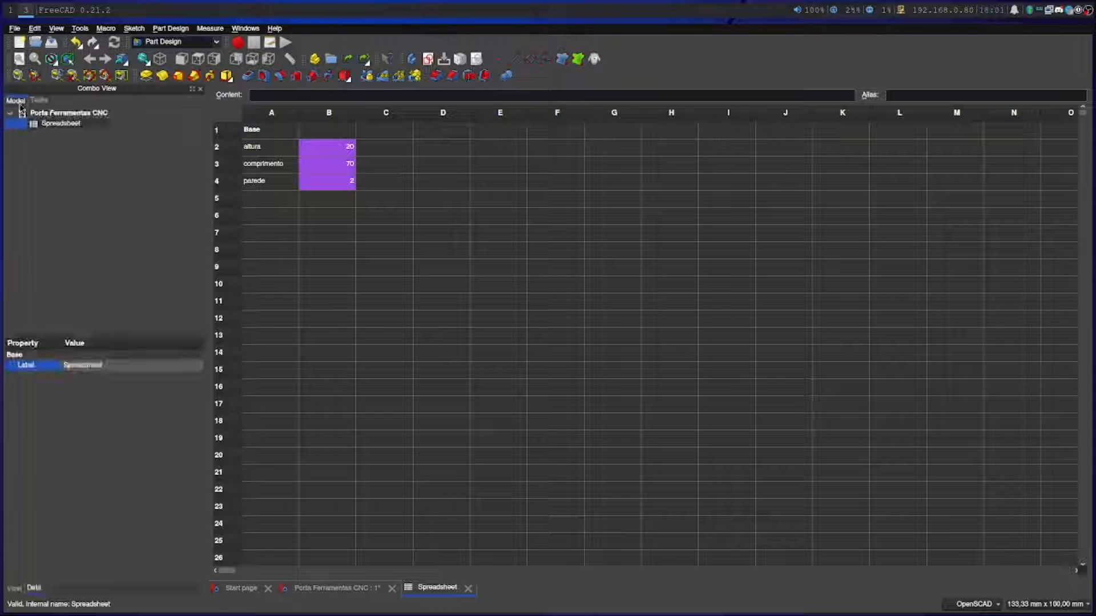
click(39, 100)
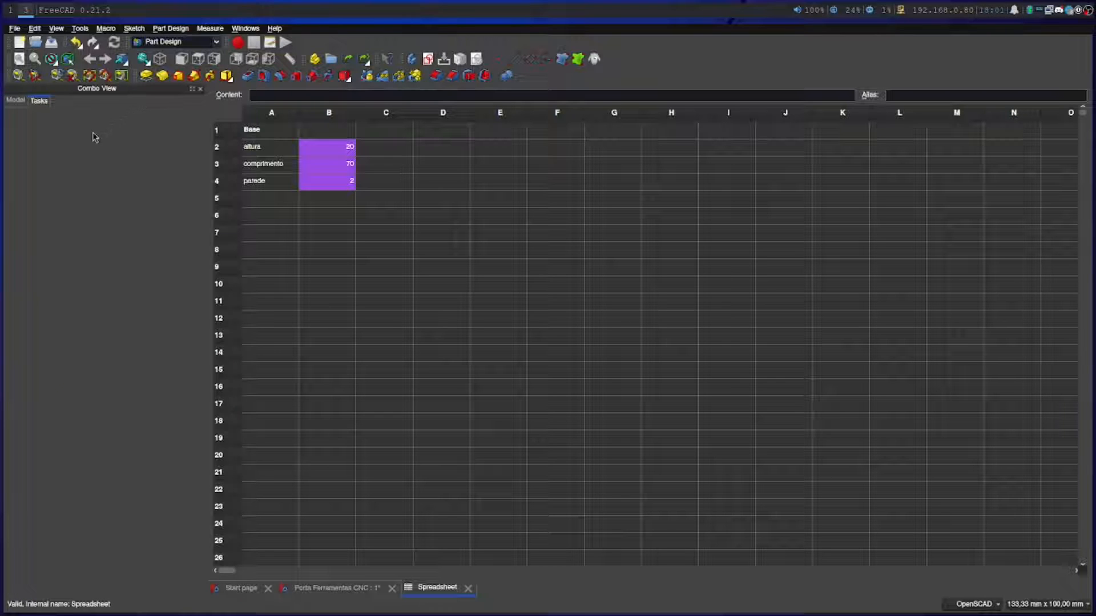
click(468, 589)
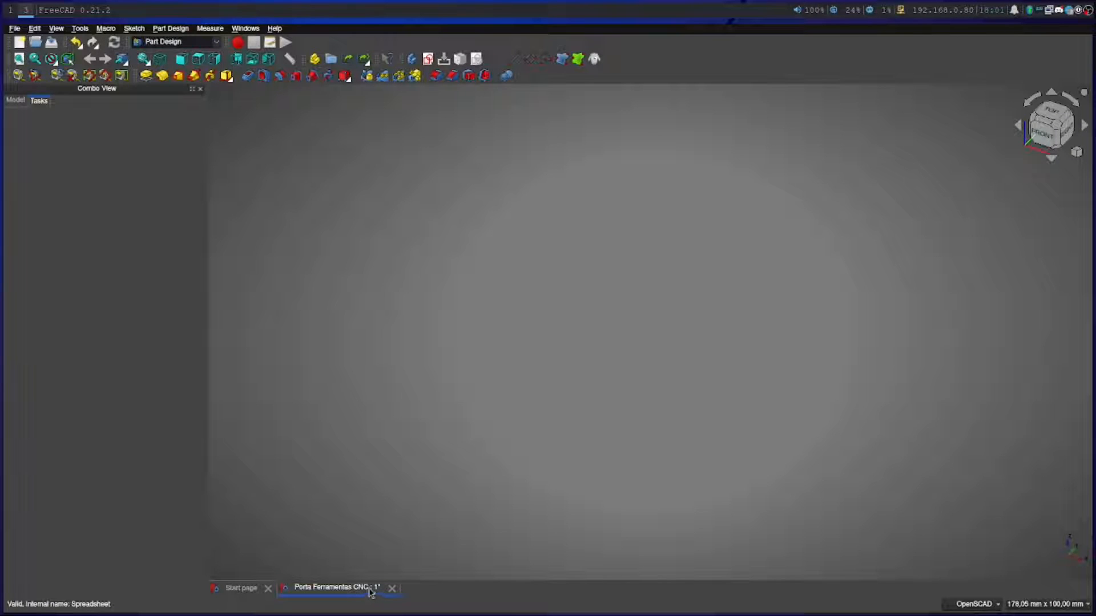
Save the document in the workspace/cad folder, overwriting the existing file "ferramentas cnc.FCStd"
key(ctrl+s)
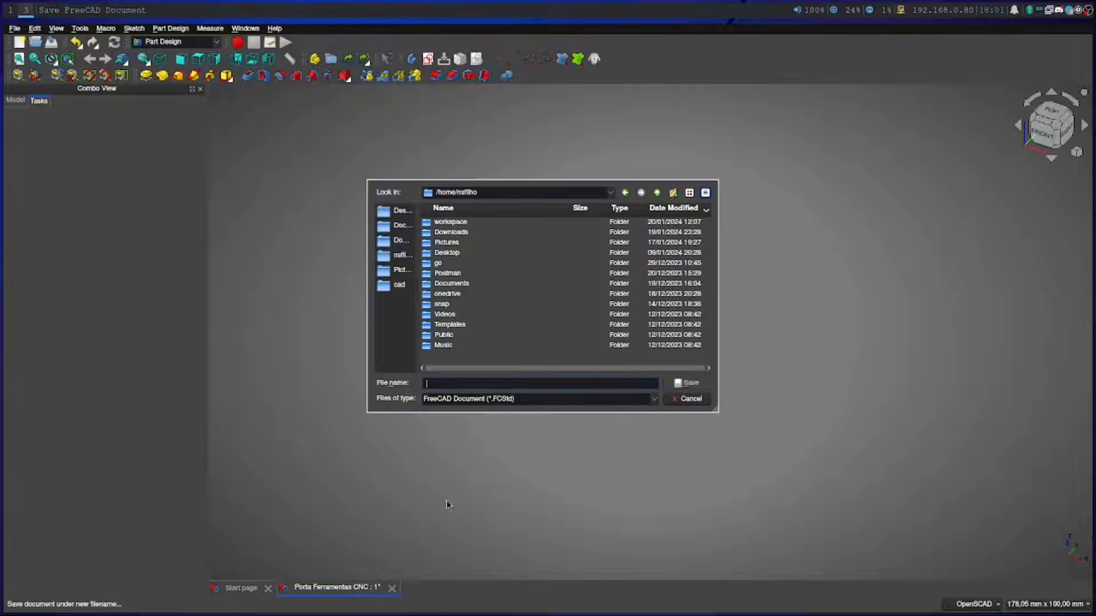
double_click(451, 225)
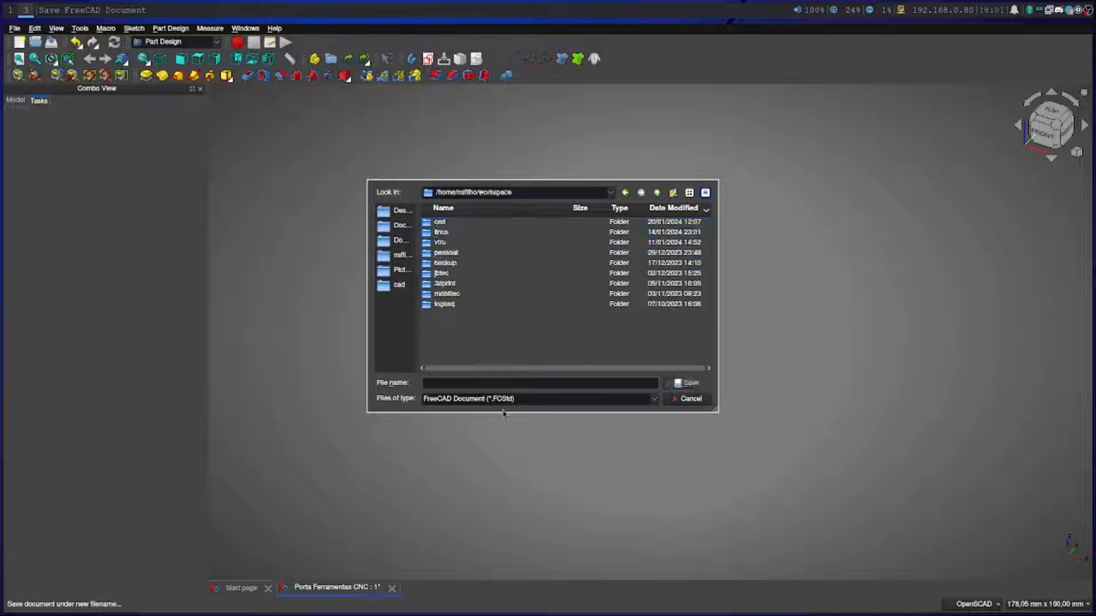
double_click(441, 222)
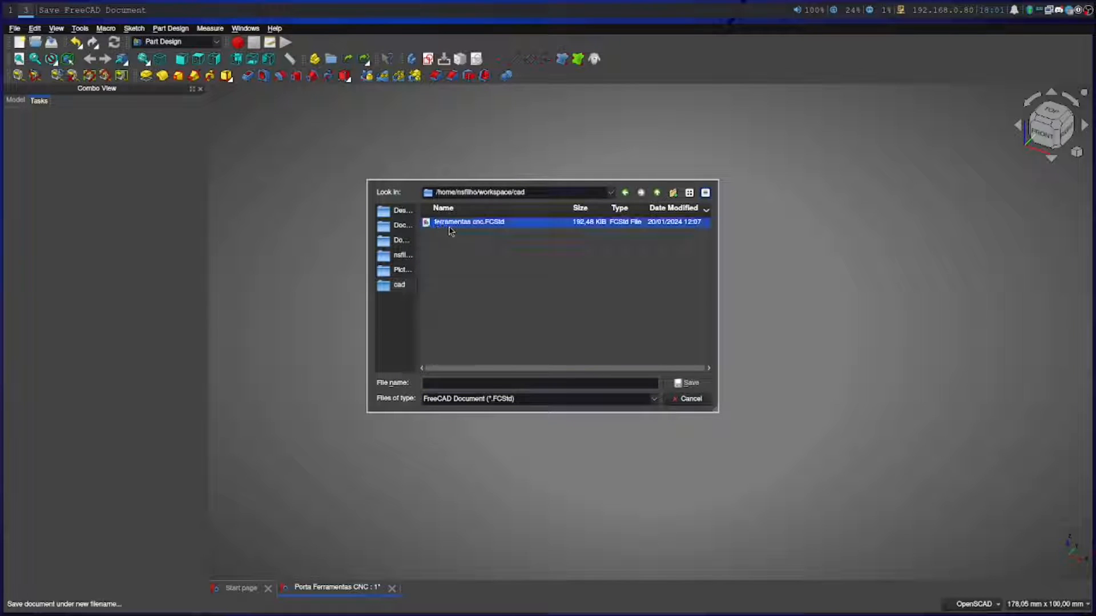
double_click(450, 224)
click(543, 308)
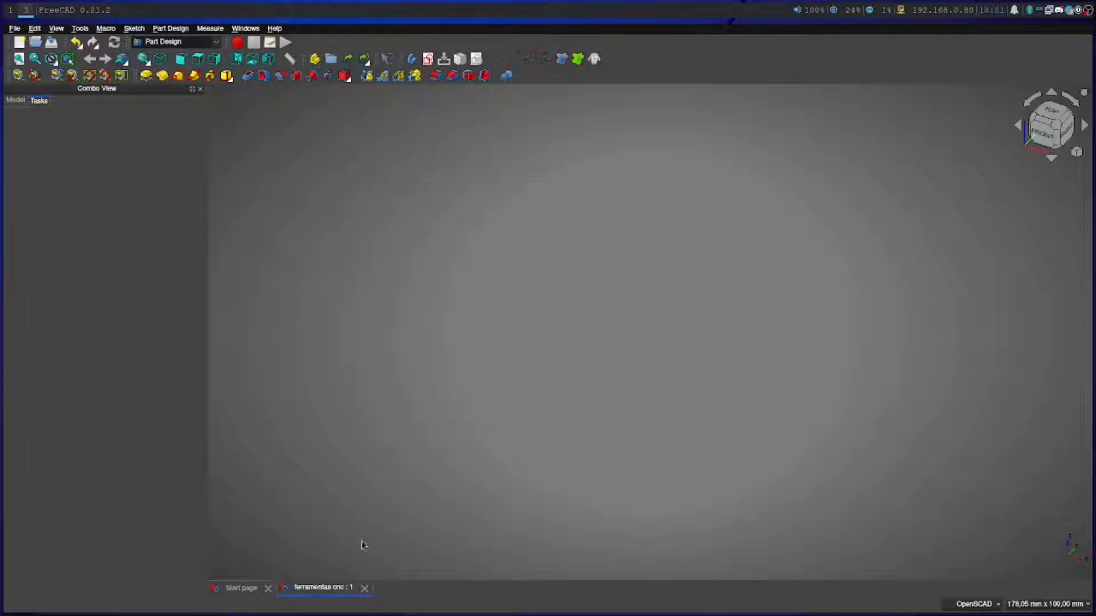
Close the Start page and begin creating a new sketch in the document
click(268, 588)
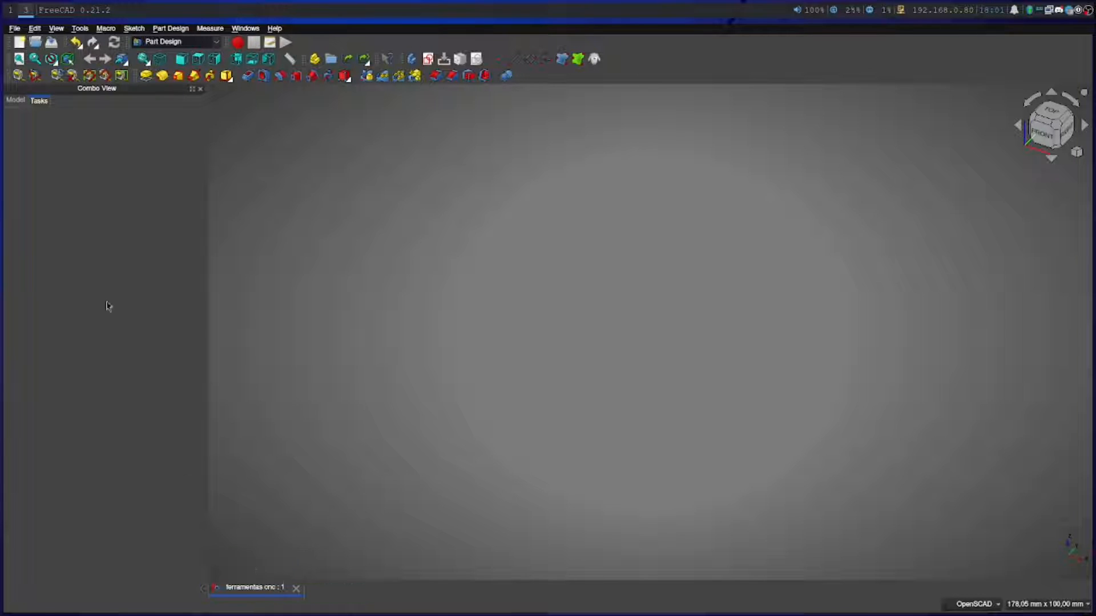
click(18, 103)
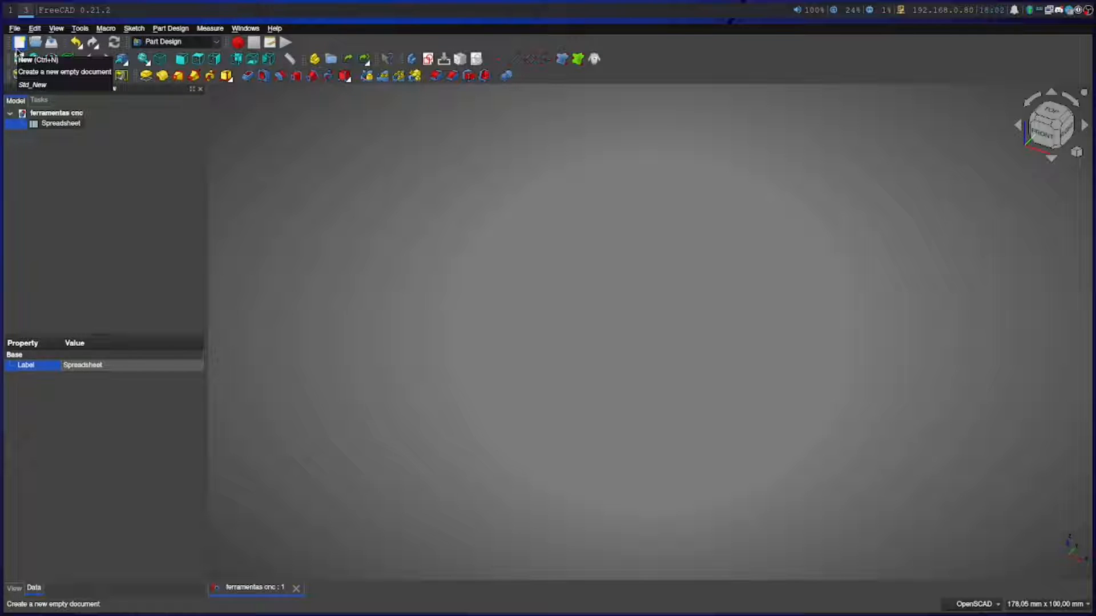
click(428, 60)
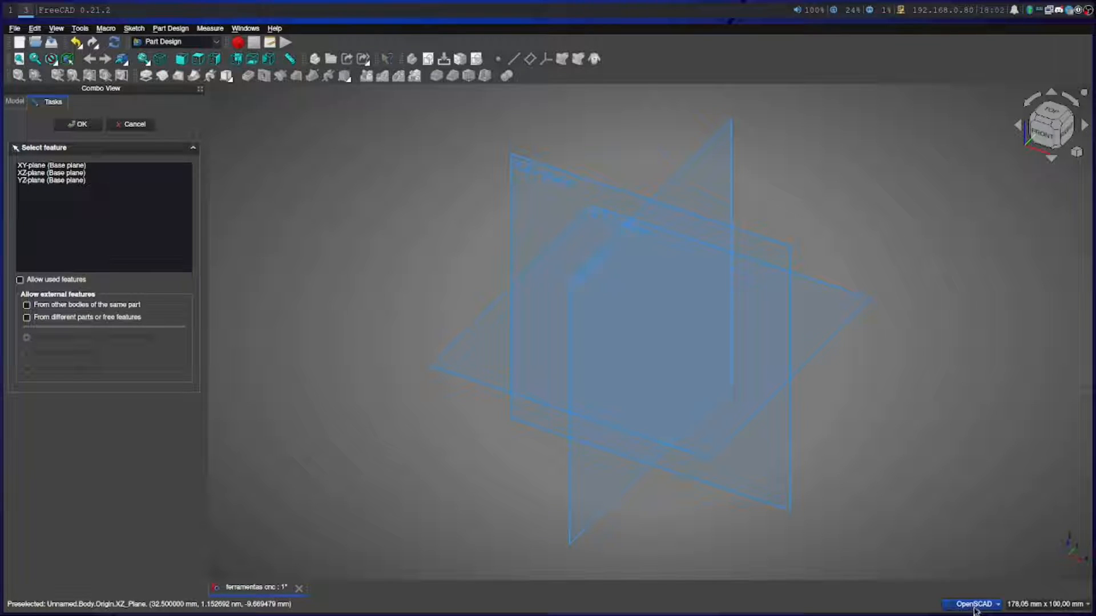
Apply the built-in Classic theme preference pack to the interface and accept the preferences
mouse_move(975, 607)
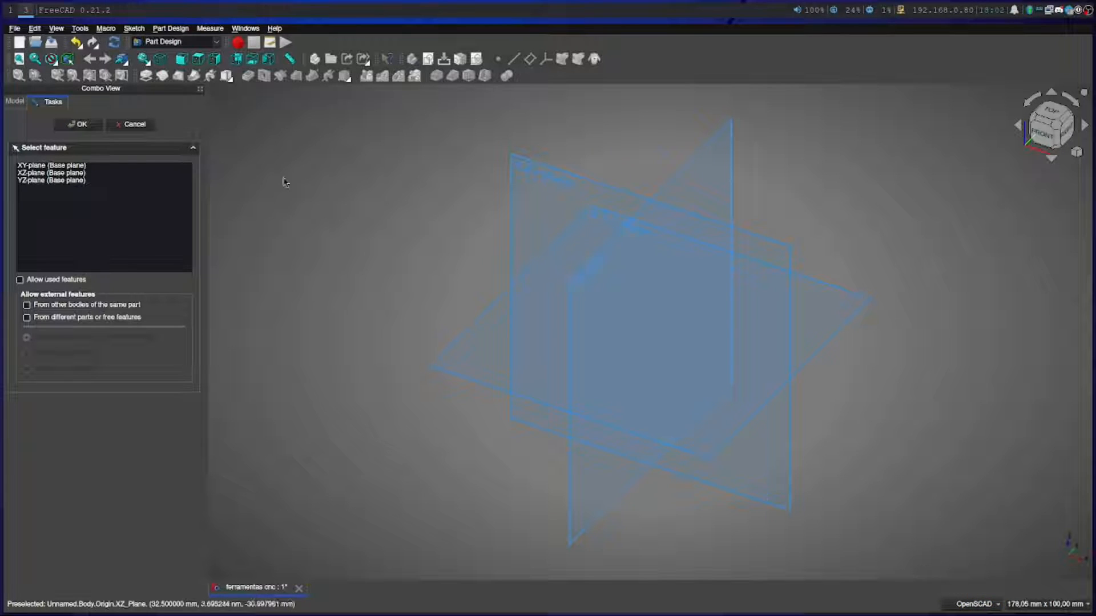
click(15, 27)
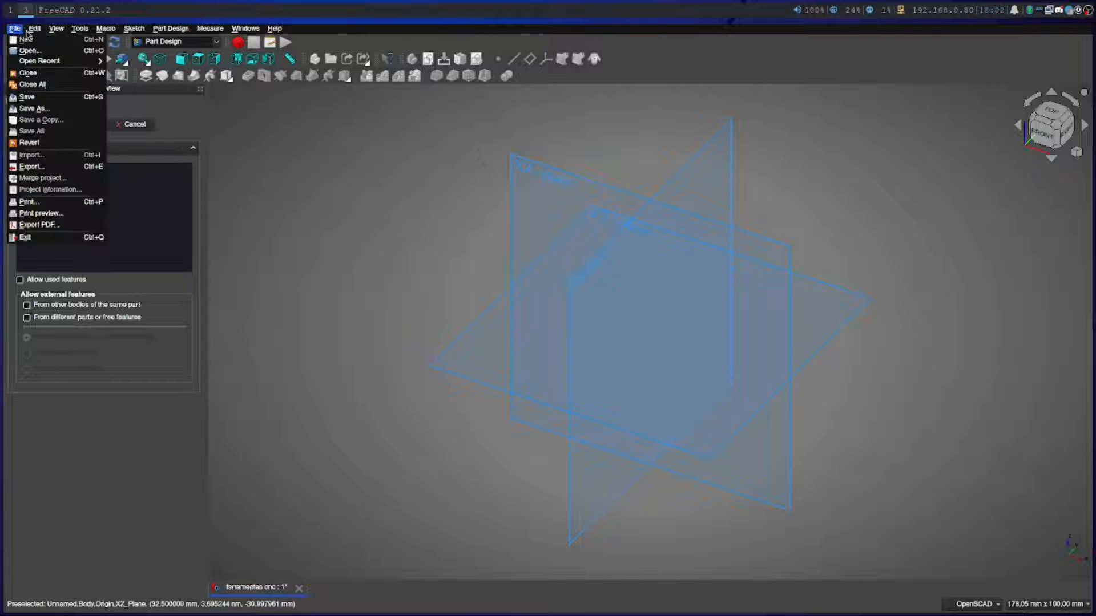
click(62, 239)
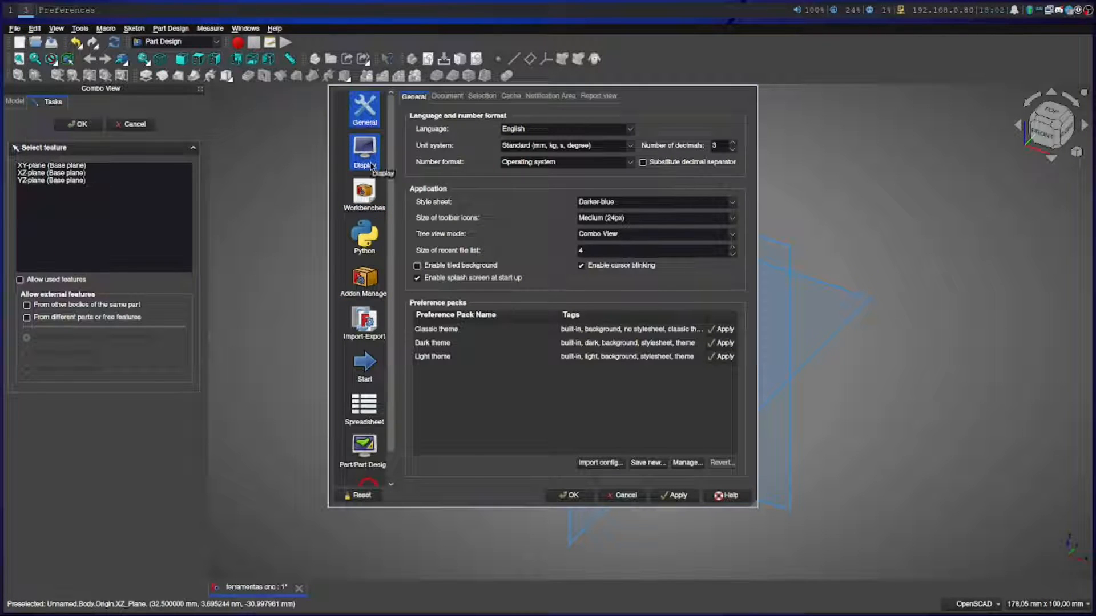
click(723, 329)
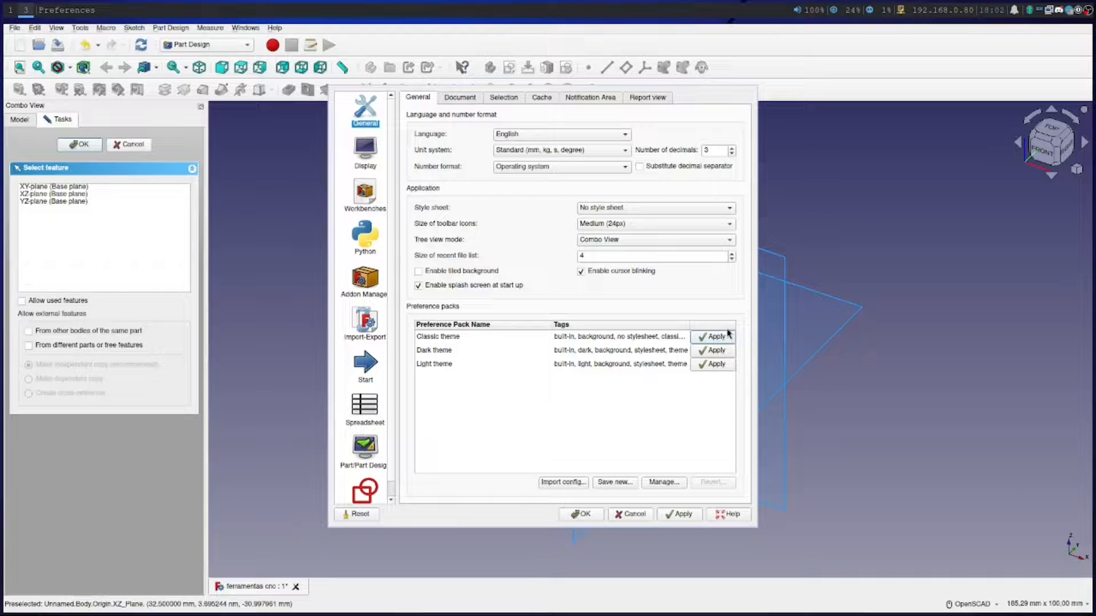
click(575, 515)
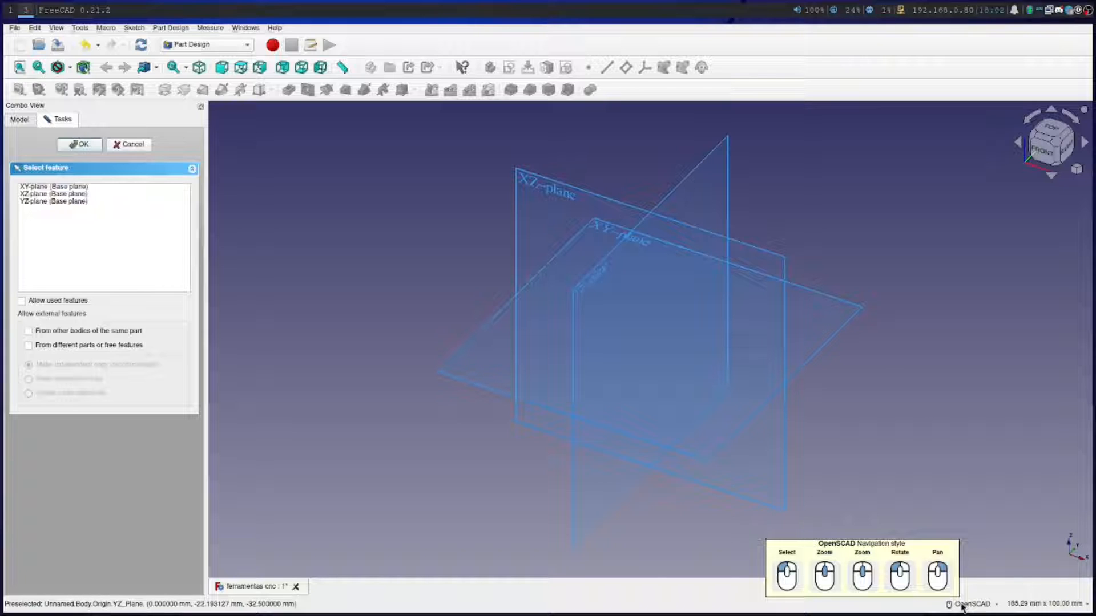
Try the CAD mouse navigation style and restore the OpenSCAD style
click(962, 606)
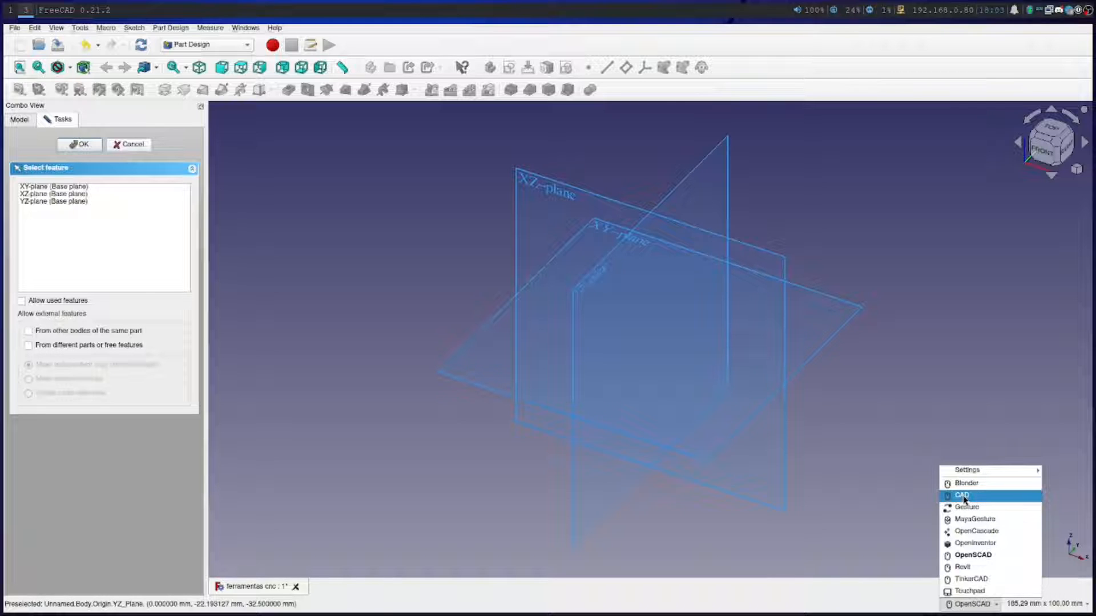
click(963, 496)
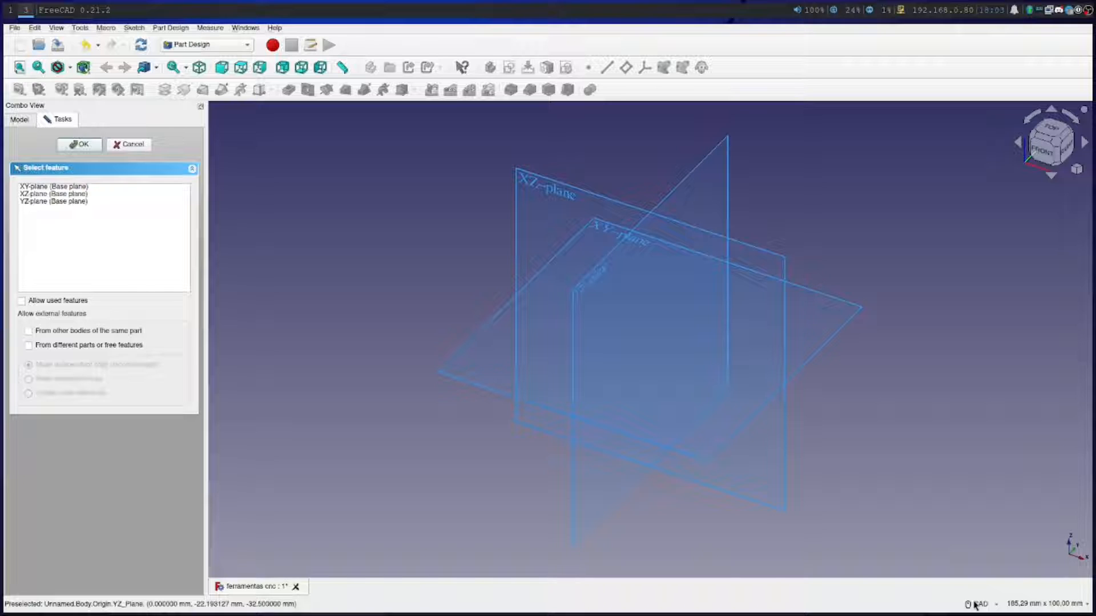
mouse_move(975, 608)
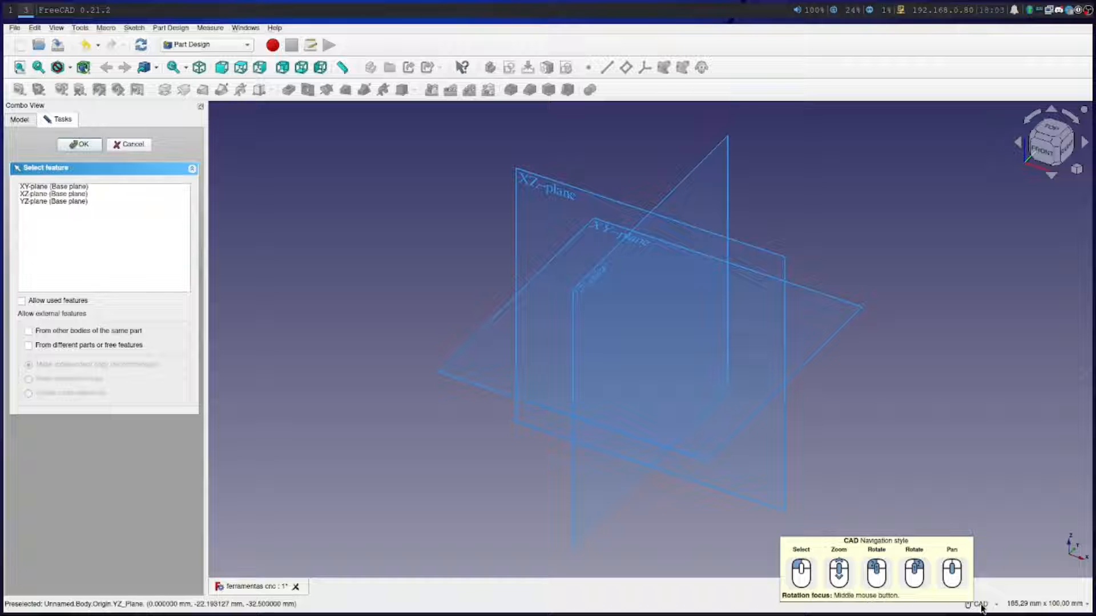
click(978, 605)
click(979, 559)
mouse_move(963, 606)
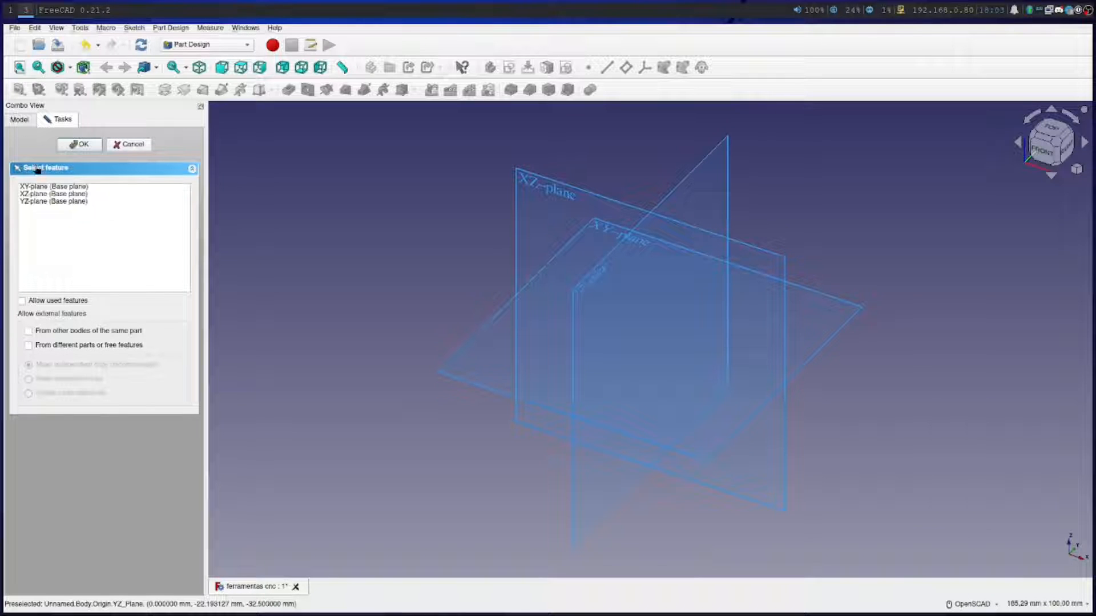
Place the new sketch on the XY plane and draw a centered rectangle about 55 x 27.5 mm around the origin
click(47, 188)
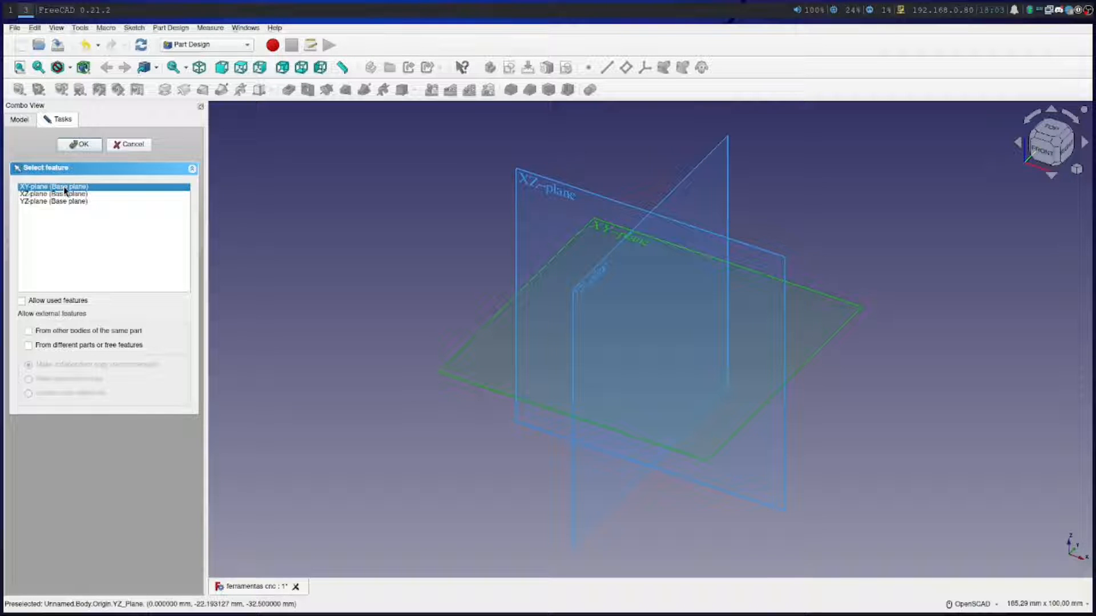
click(73, 146)
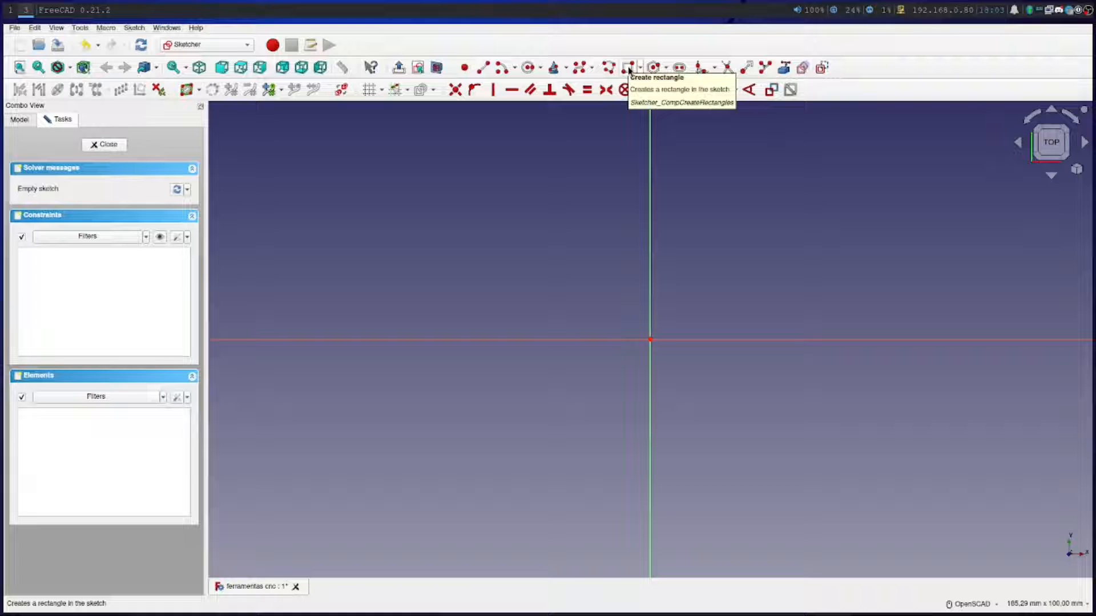
click(628, 69)
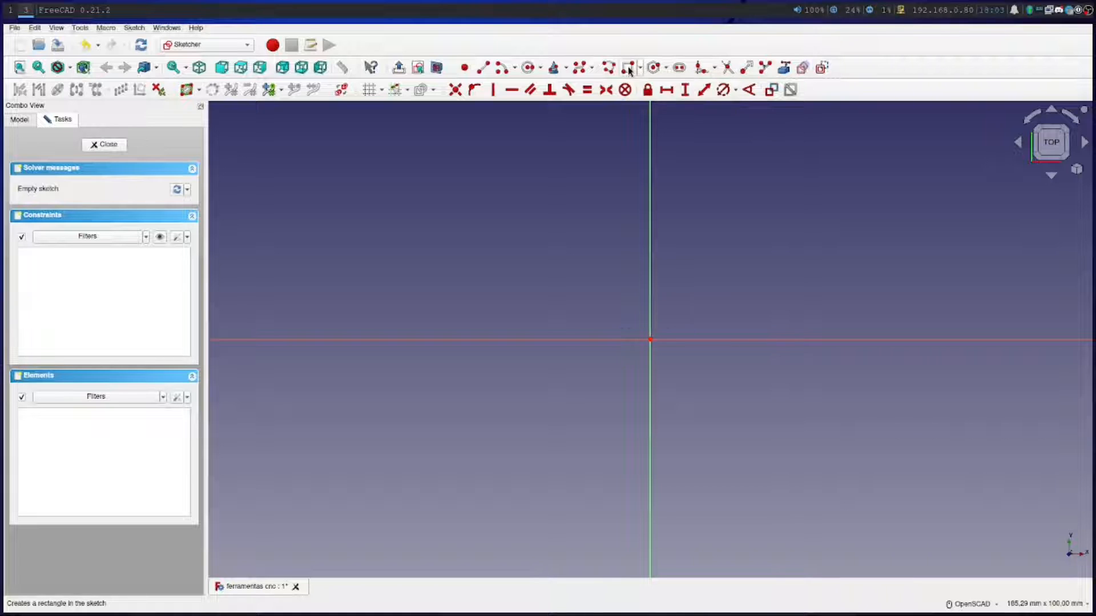
click(641, 67)
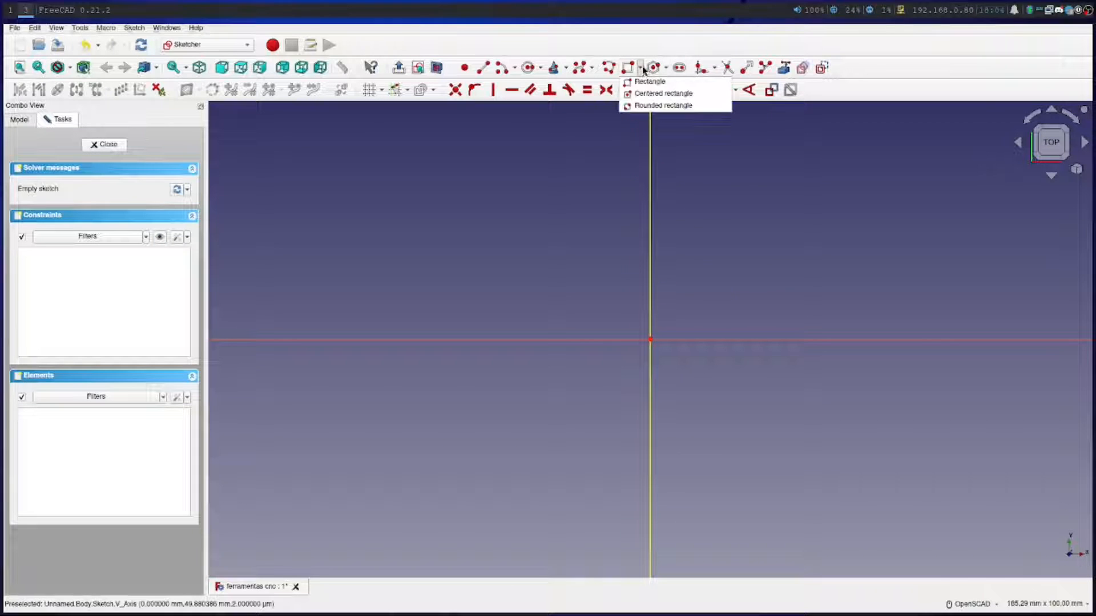
click(639, 96)
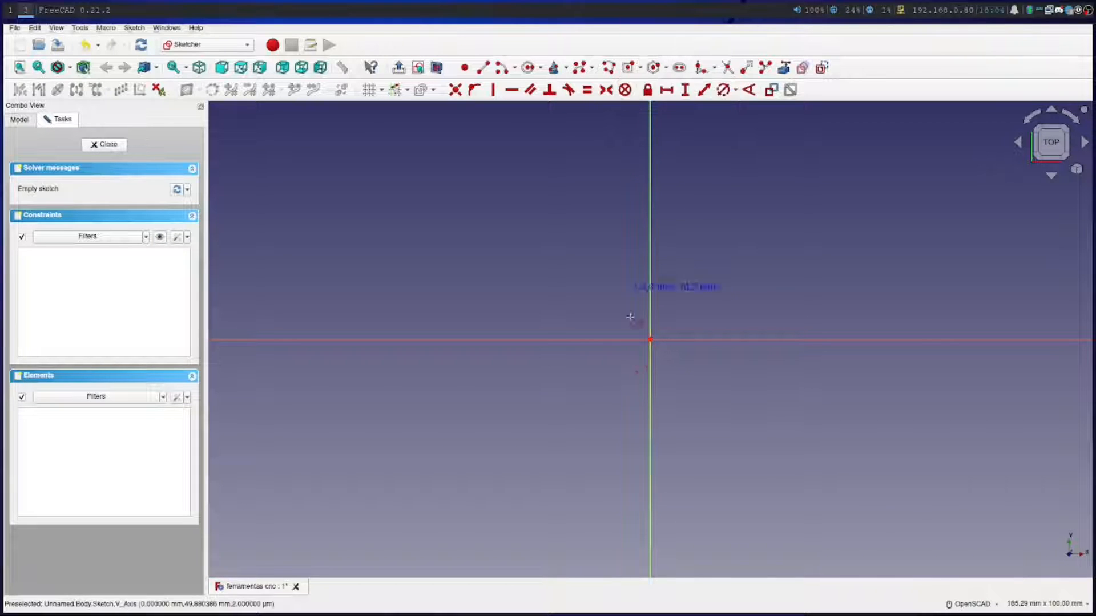
click(650, 340)
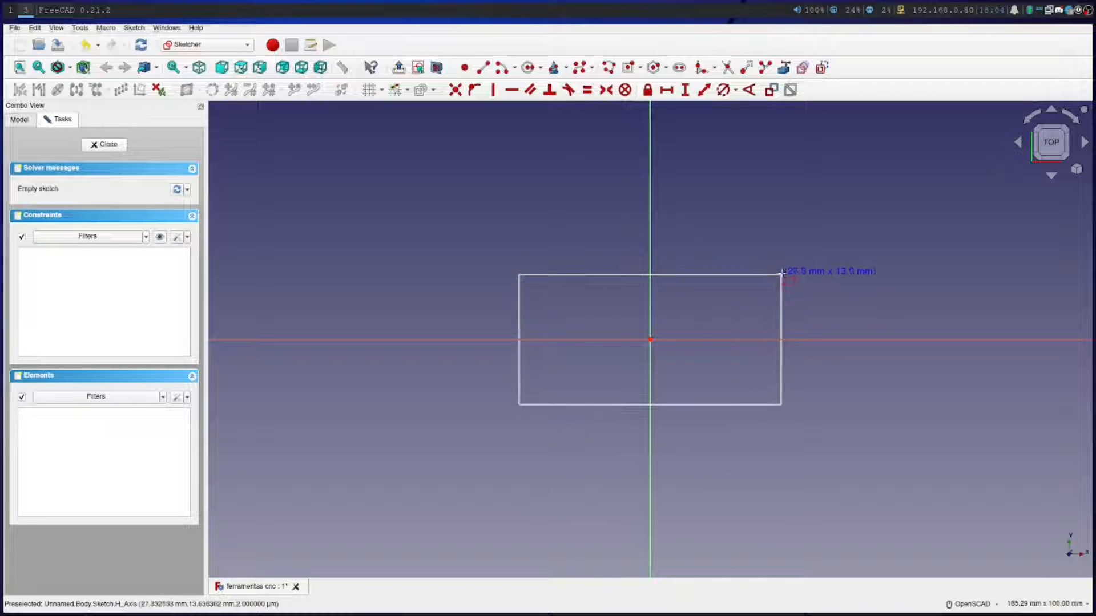
click(782, 274)
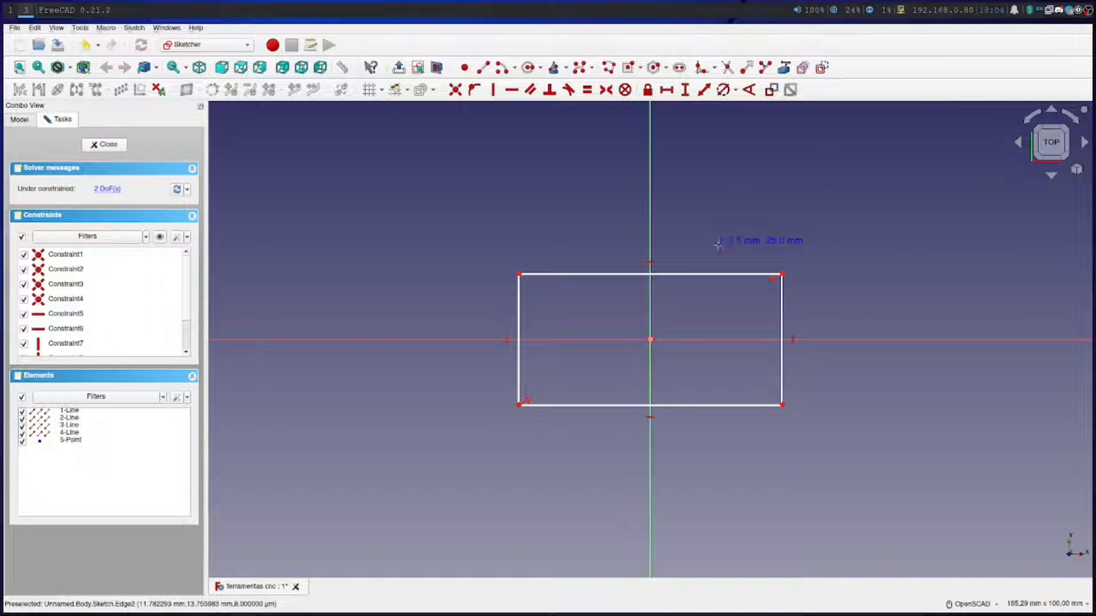
key(Escape)
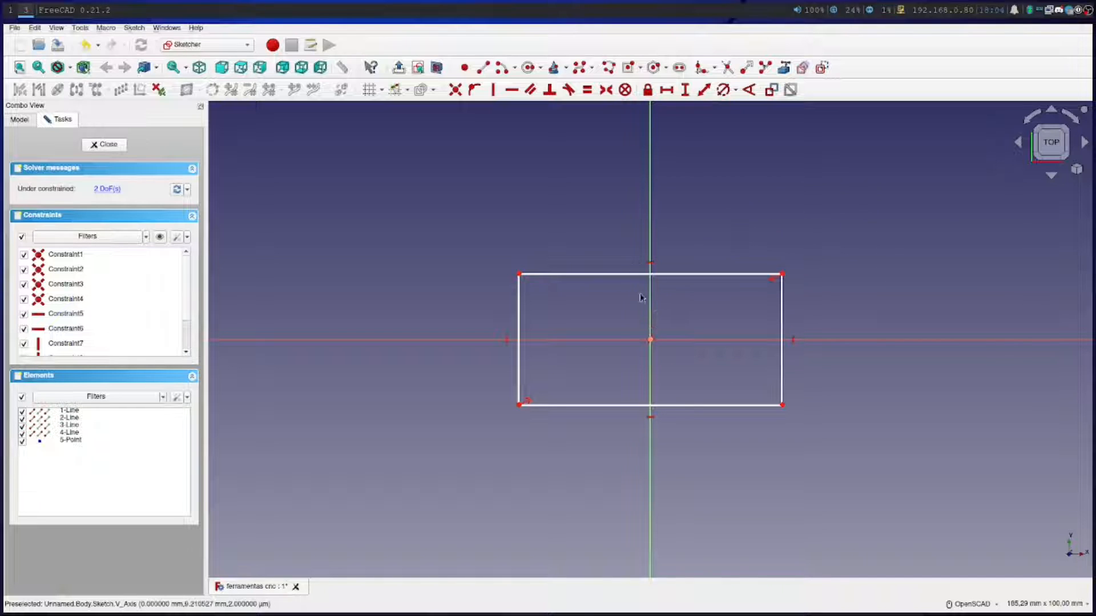
Leave the rectangle sketch and reopen it for editing
key(Escape)
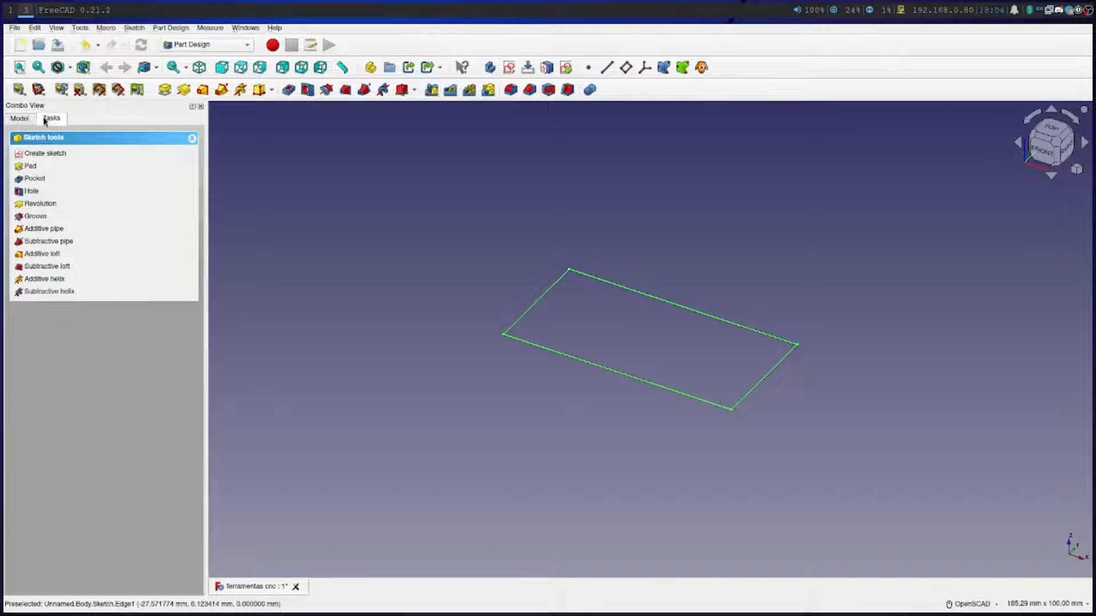
click(21, 119)
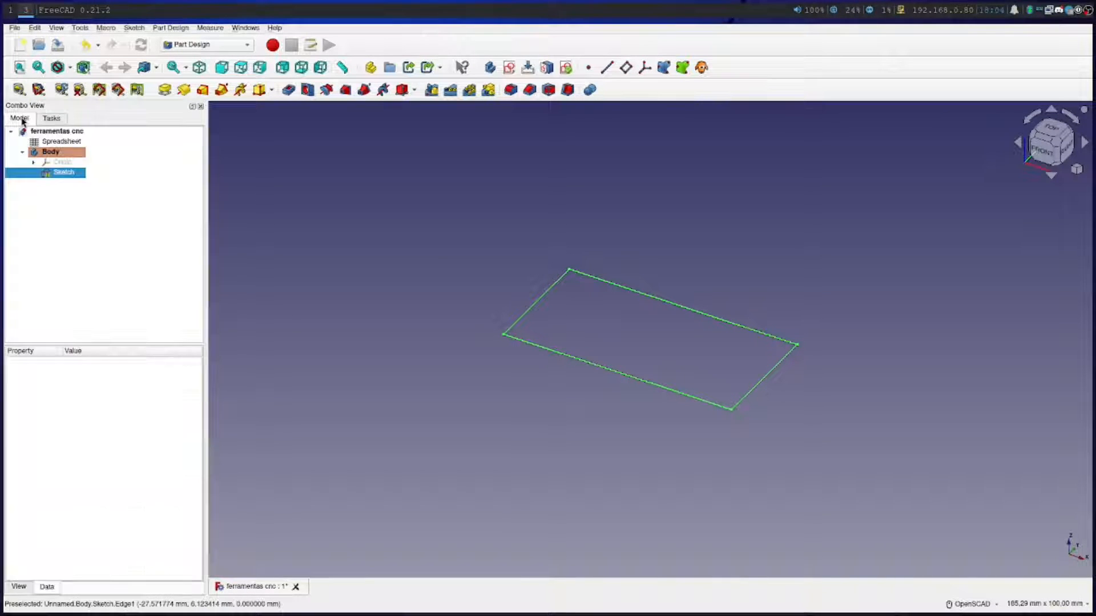
right_click(66, 174)
click(79, 179)
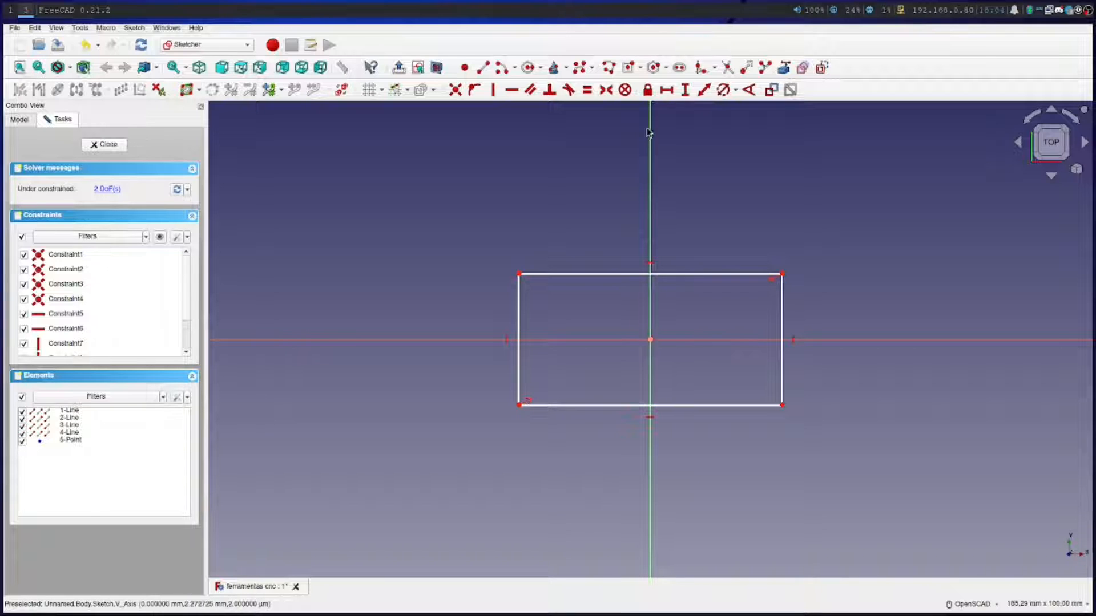
Constrain the horizontal length of the rectangle's upper edge with the expression Spreadsheet.base_comprimento
click(666, 89)
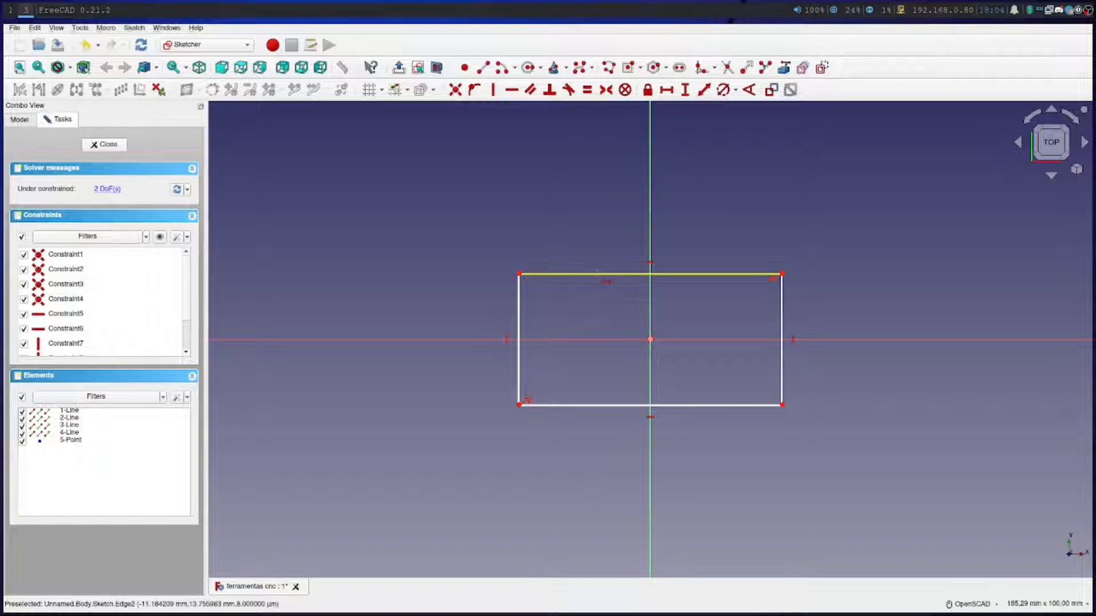
click(606, 273)
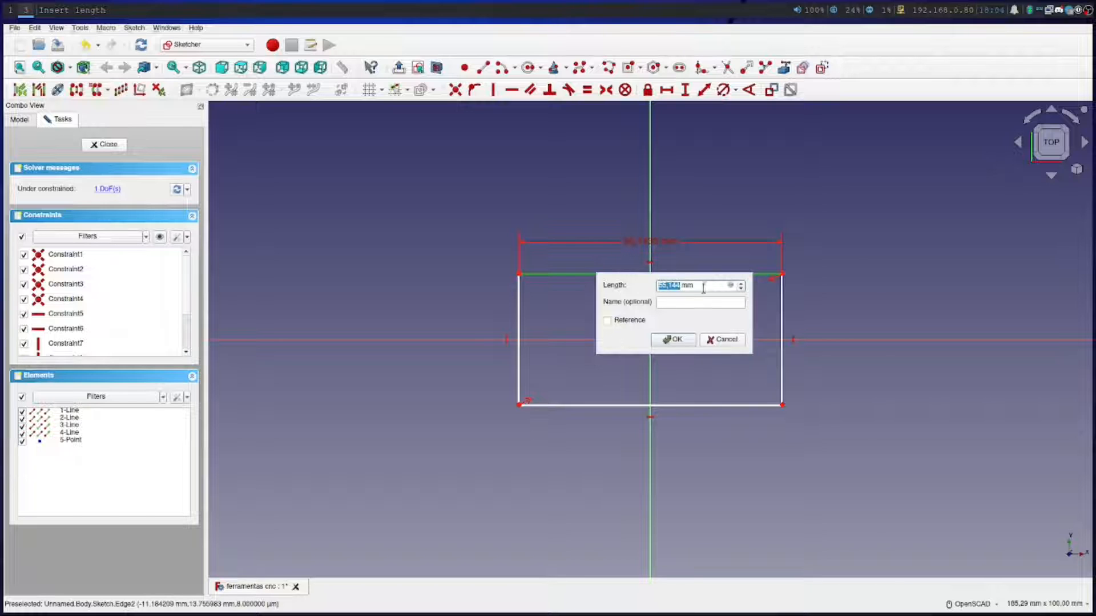
click(730, 286)
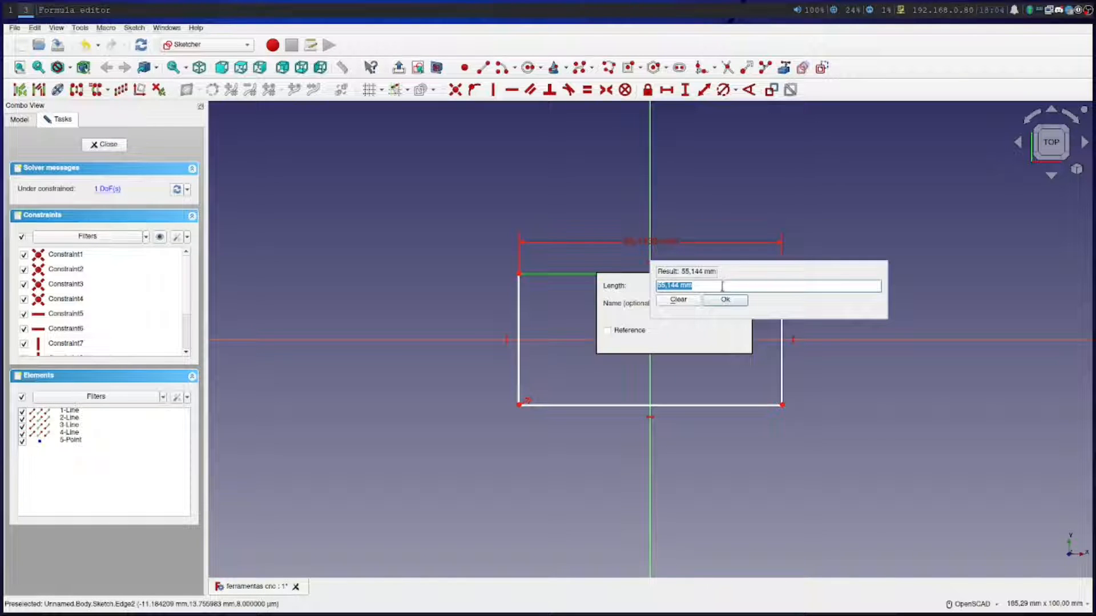
text(S)
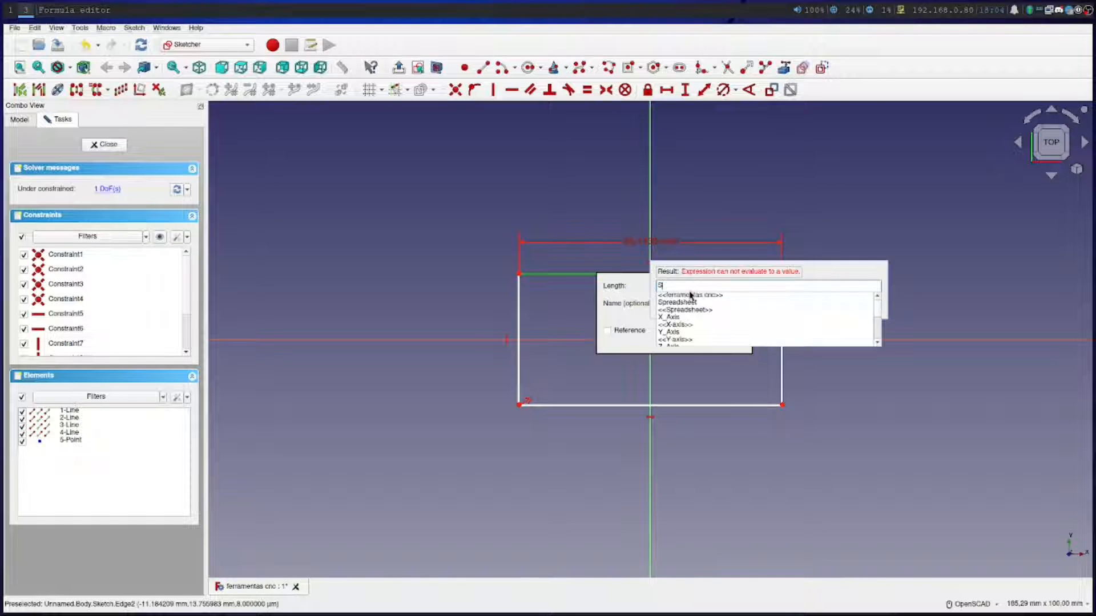
click(687, 303)
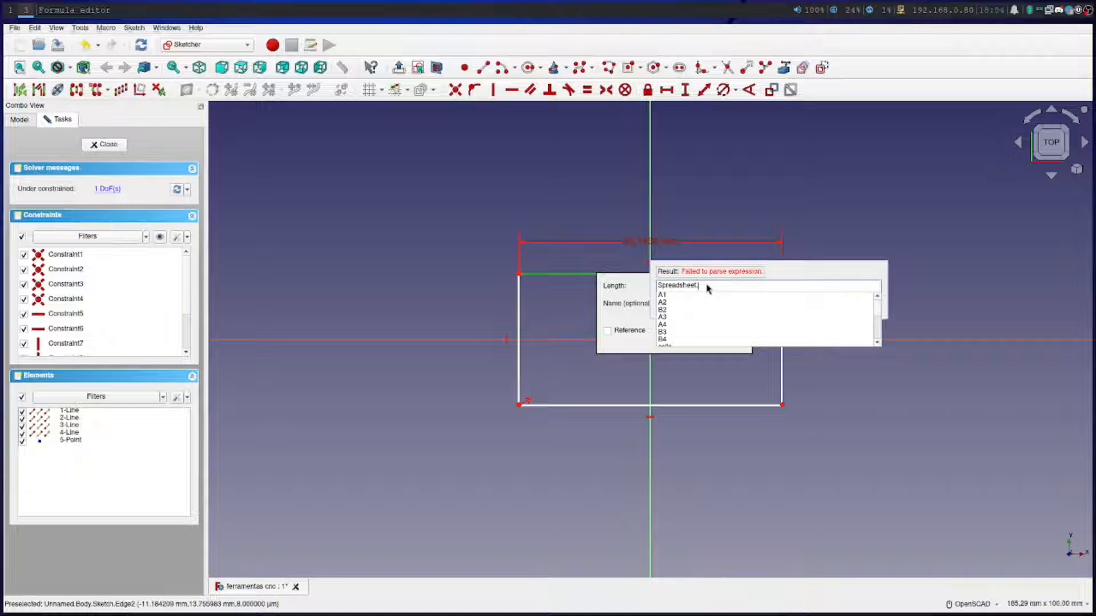
text(base)
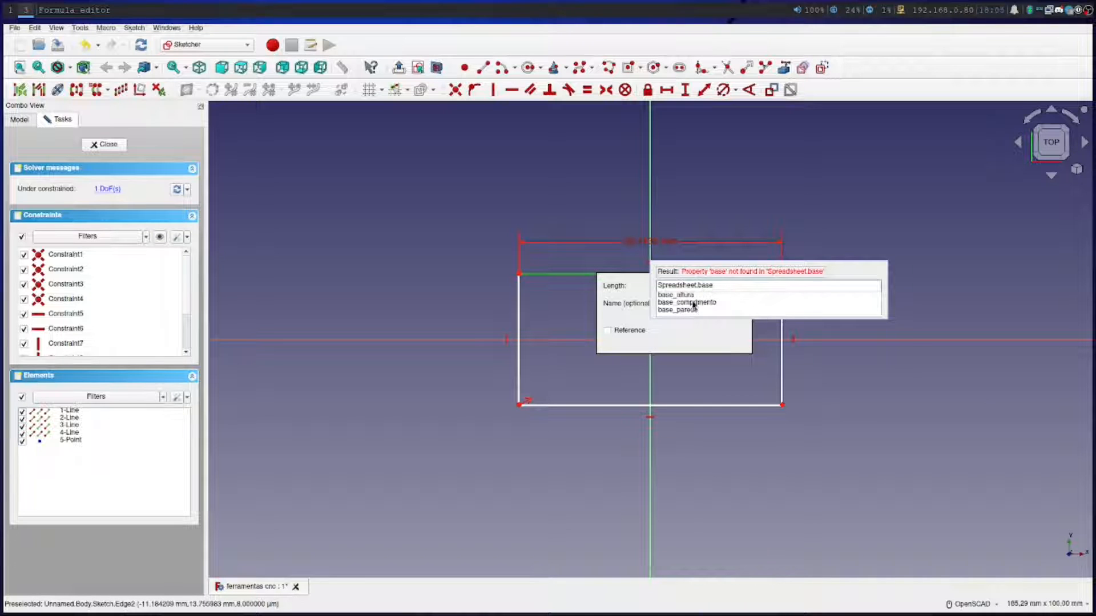
click(690, 303)
click(725, 301)
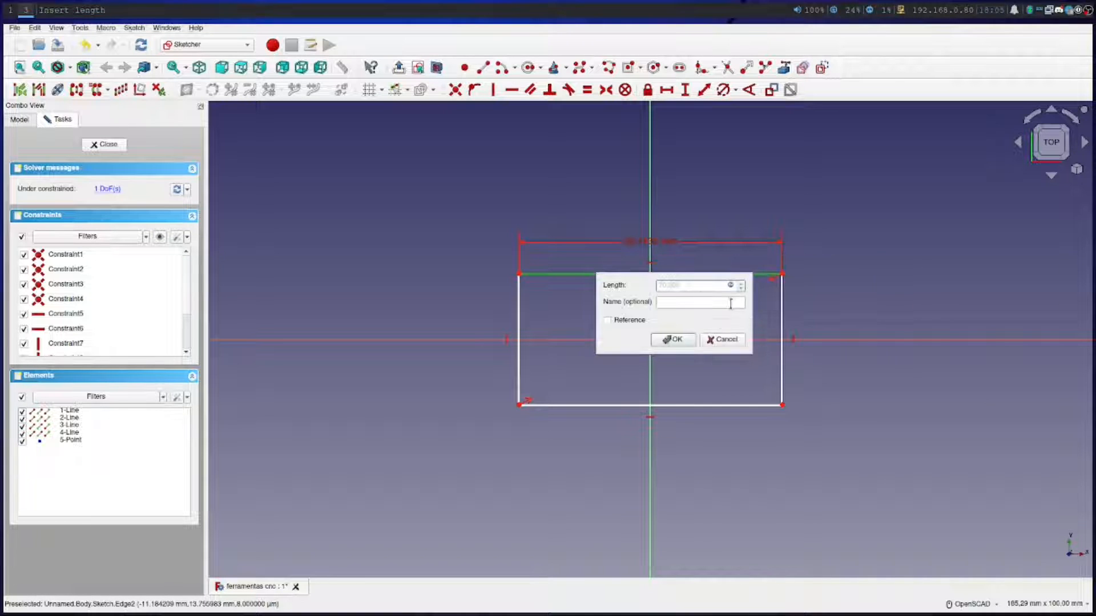
click(680, 341)
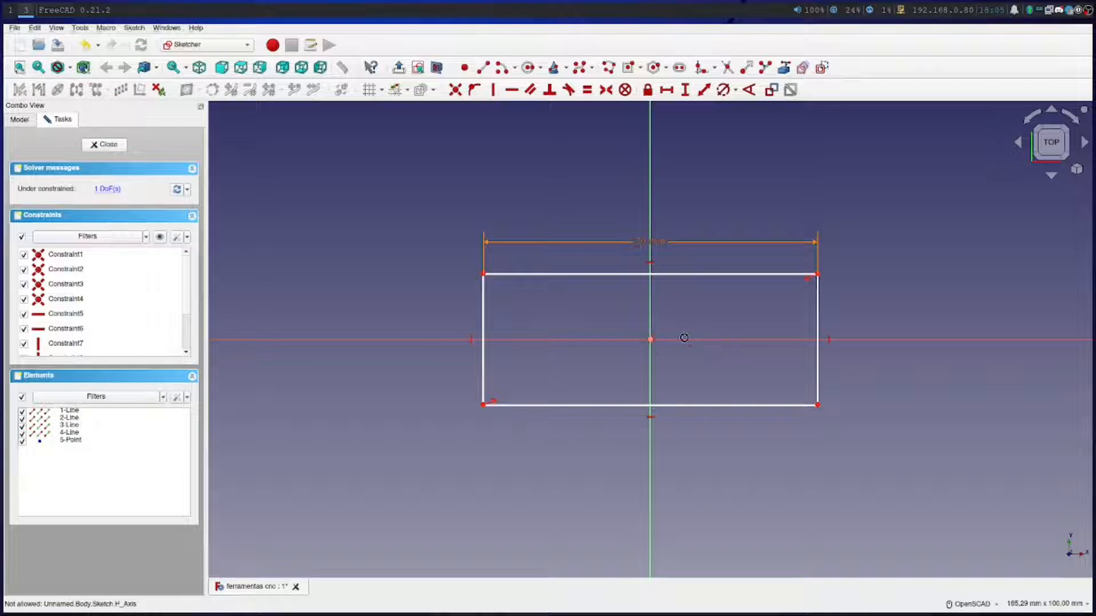
Constrain the vertical height of the rectangle's left edge with the expression Spreadsheet.base_altura and close the sketch
click(685, 91)
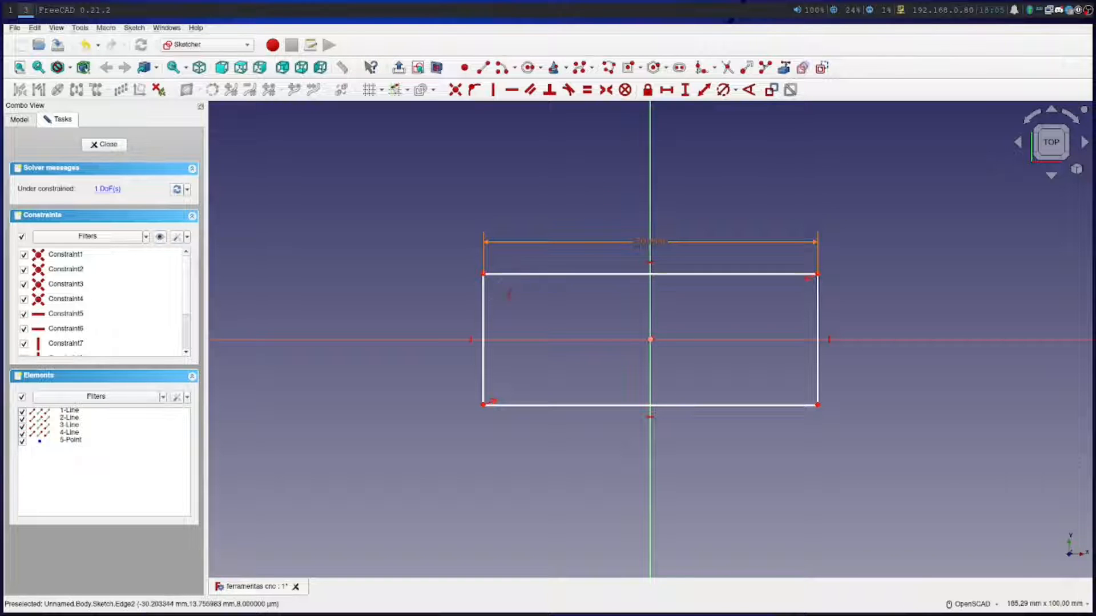
click(483, 312)
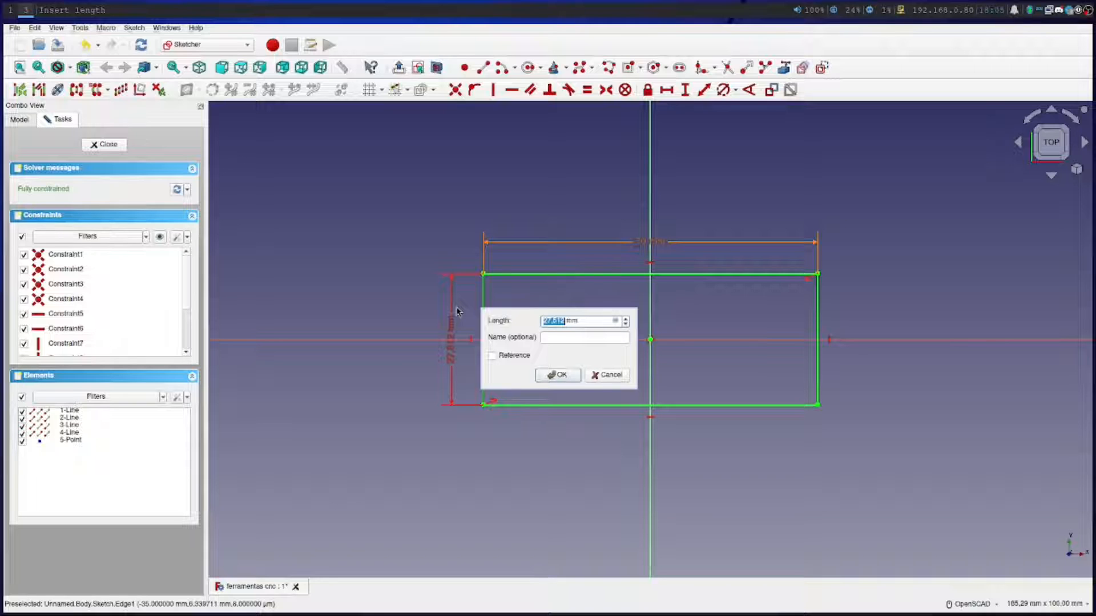
click(614, 322)
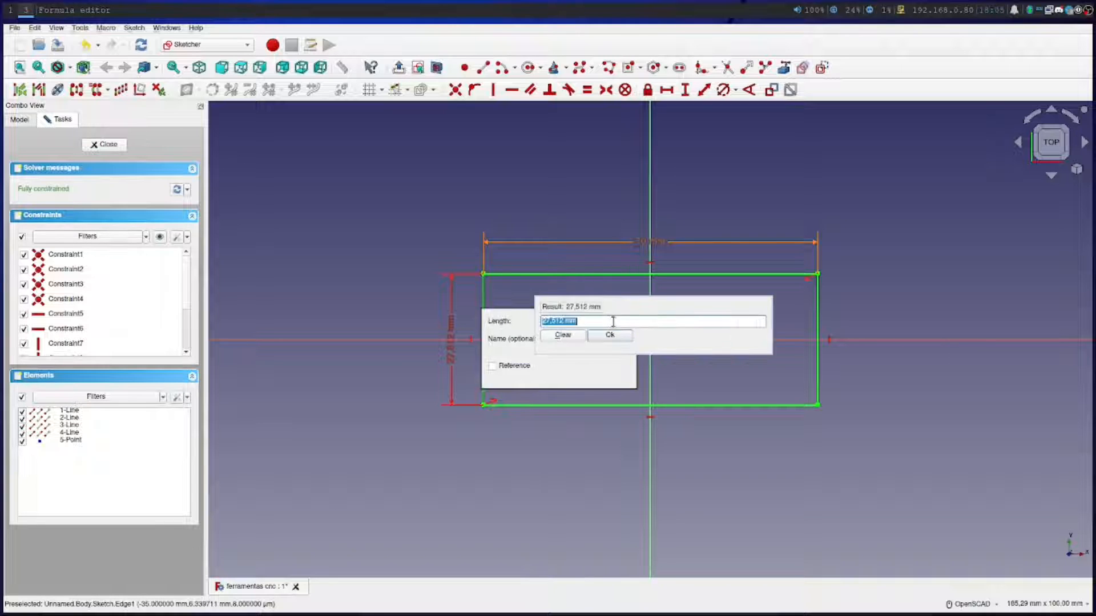
text(Sp)
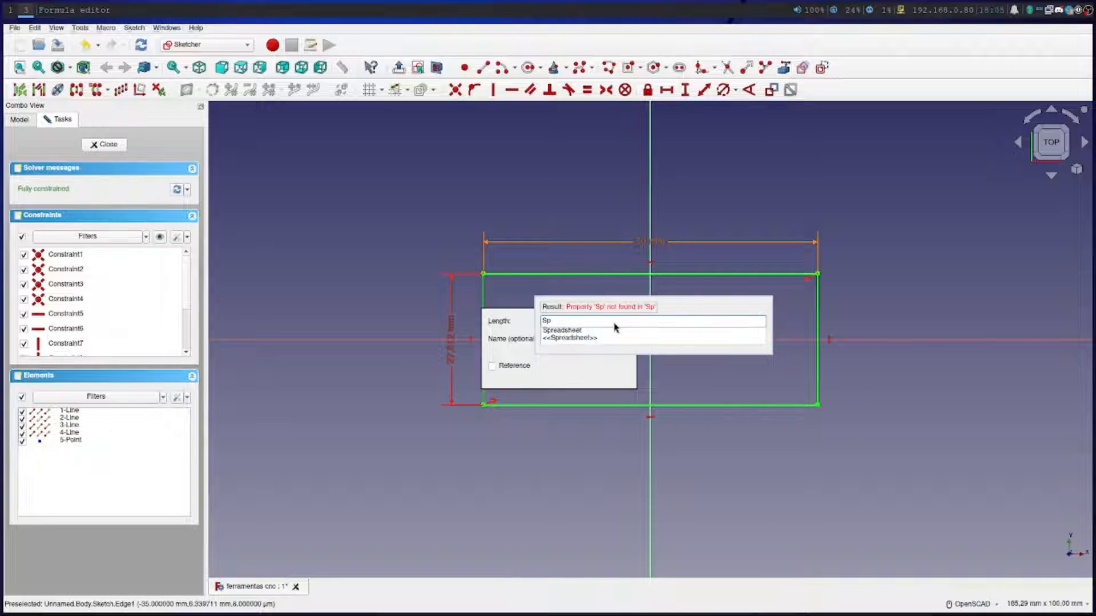
click(618, 330)
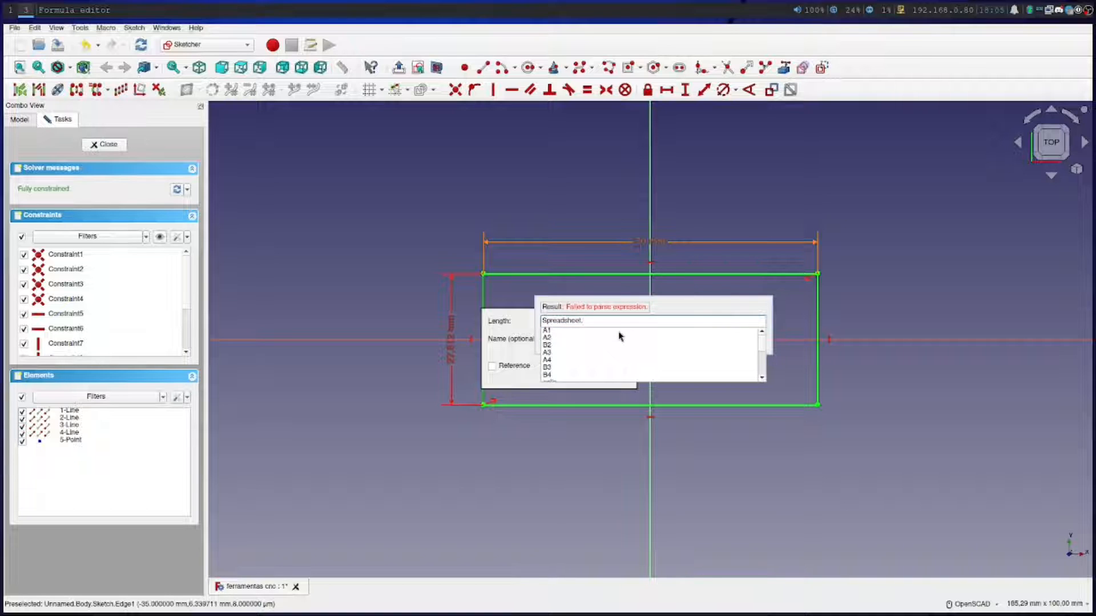
text(ba)
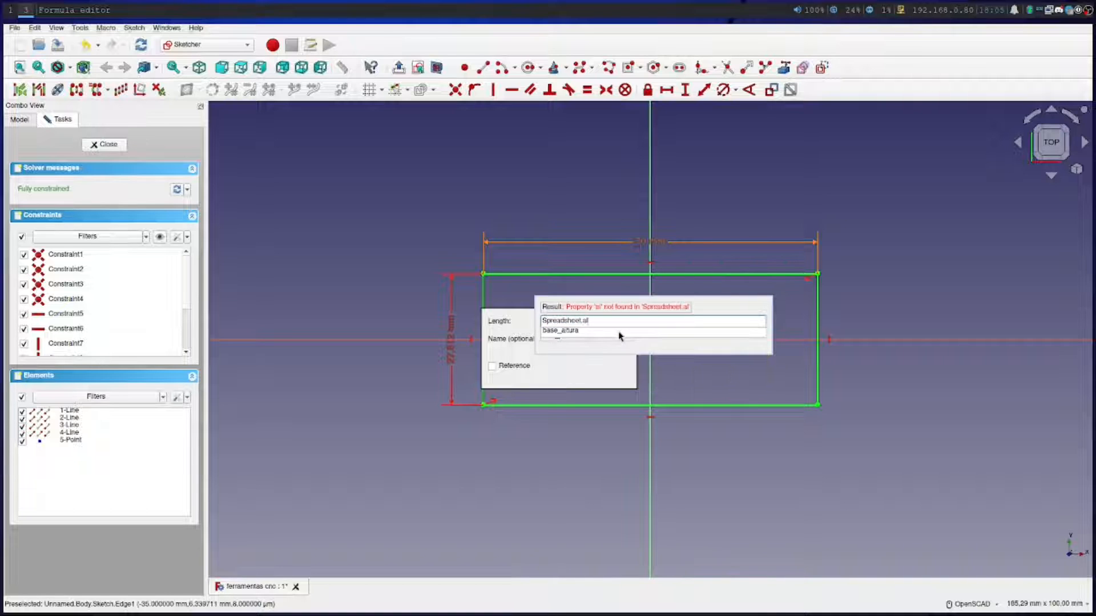
click(618, 334)
click(610, 337)
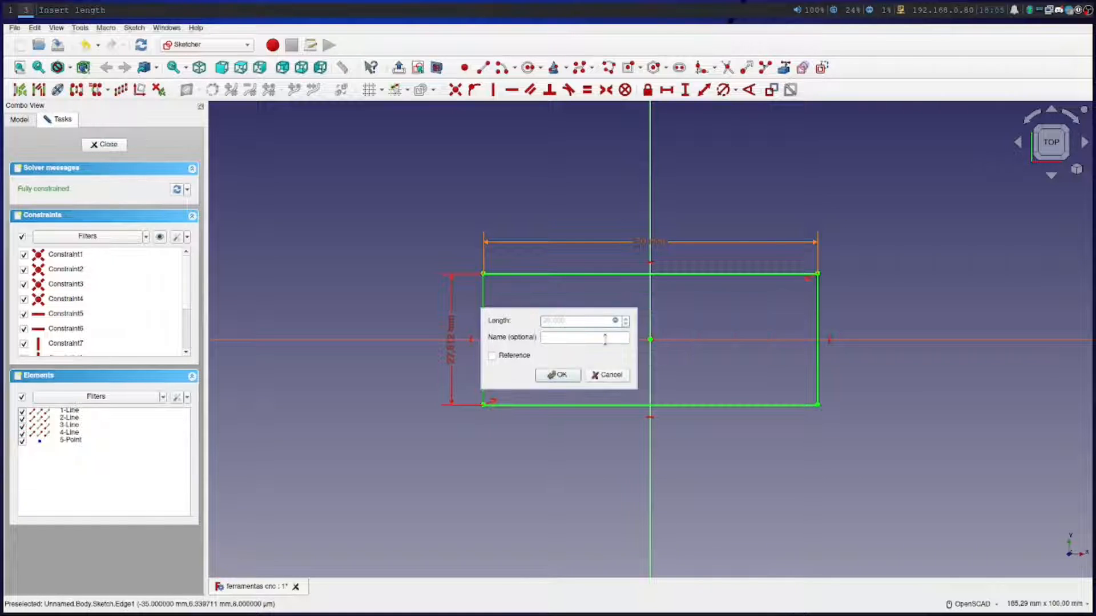
click(559, 372)
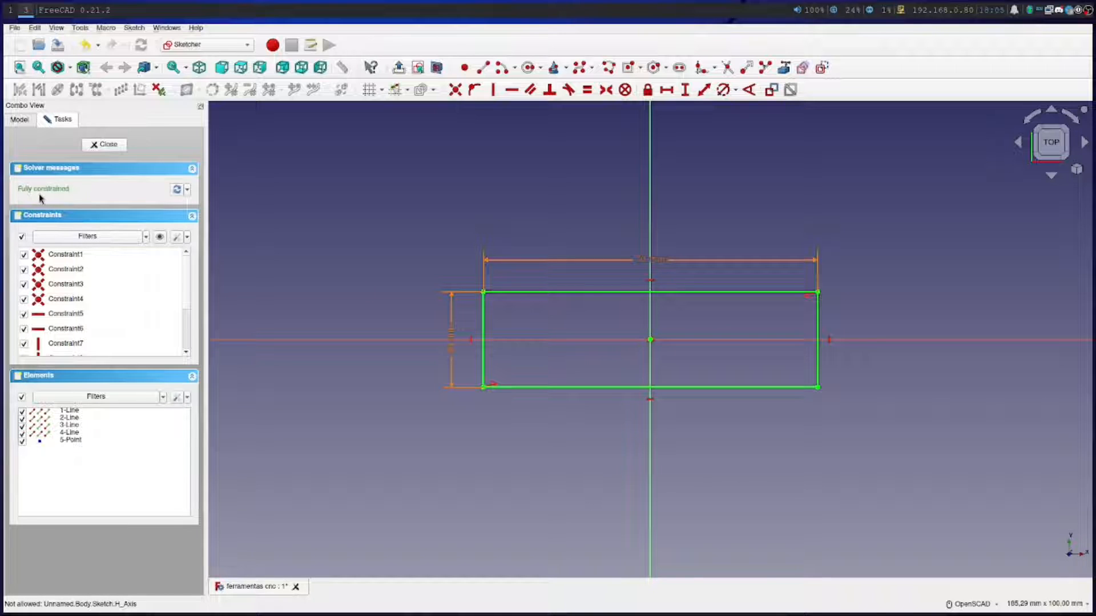
click(102, 146)
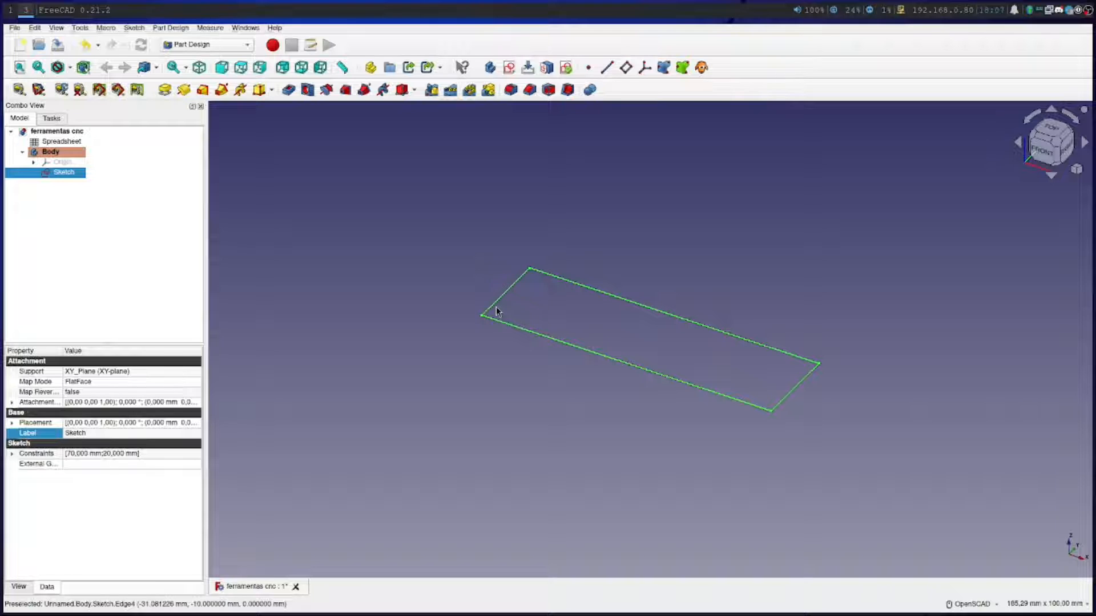
Pad the base rectangle sketch with its length driven by the expression Spreadsheet.base_parede
click(163, 92)
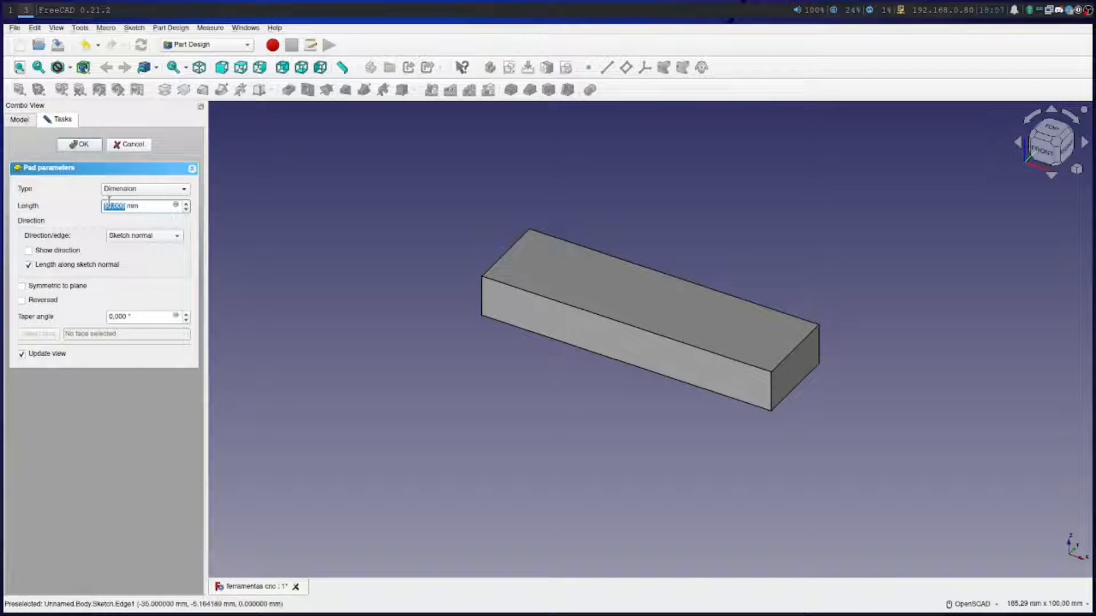
click(177, 206)
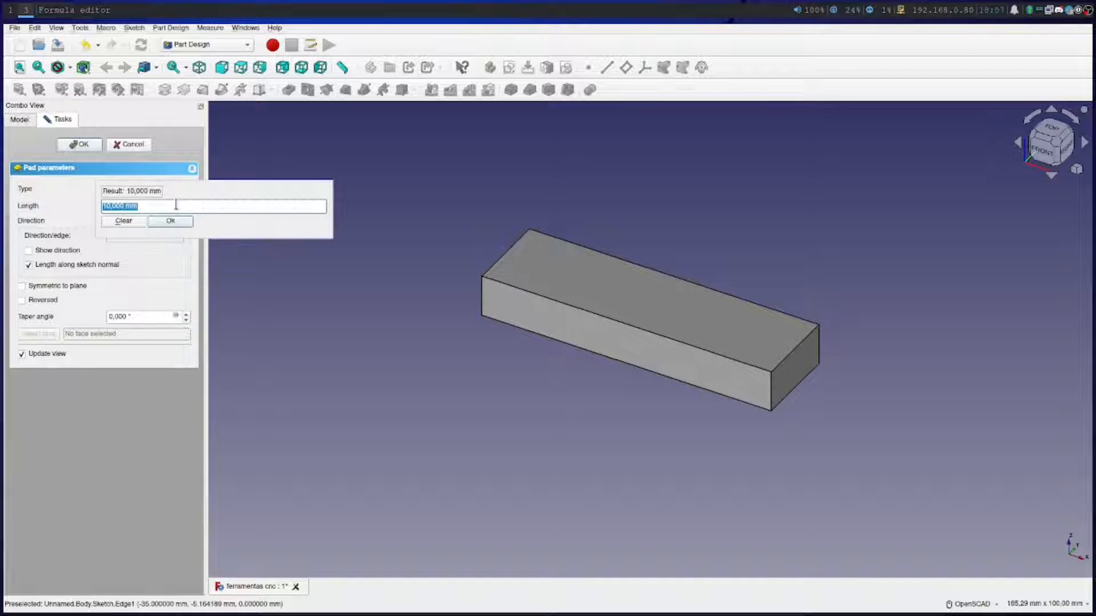
text(Spreadsheet.)
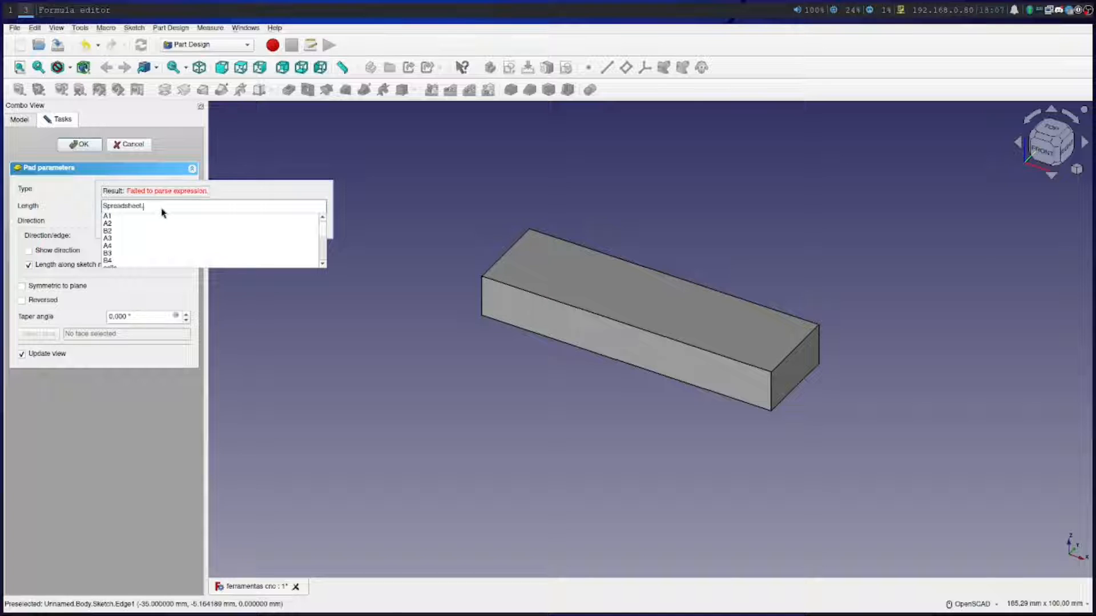
text(ba)
click(154, 217)
click(166, 226)
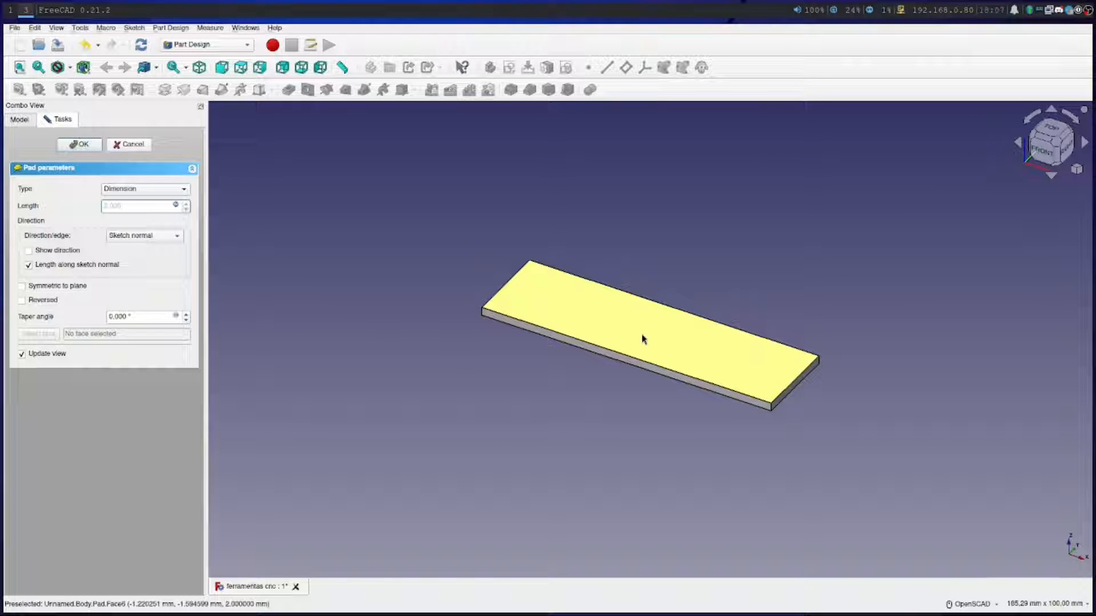
click(81, 145)
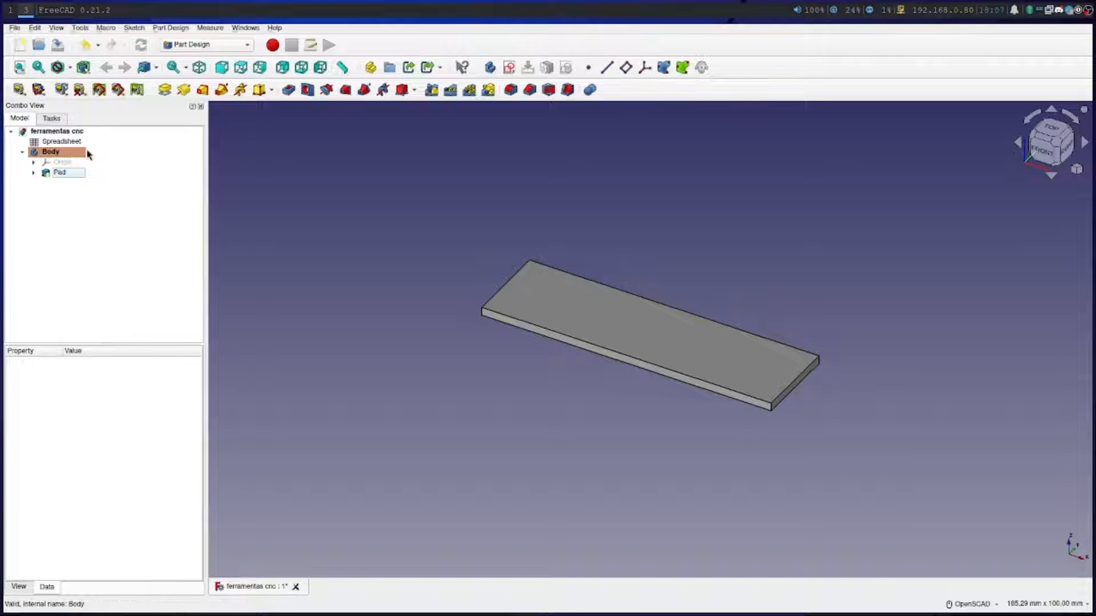
Switch the 3D view of the padded plate to perspective projection and inspect the plate
scroll(563, 348, up, 3)
scroll(560, 349, down, 2)
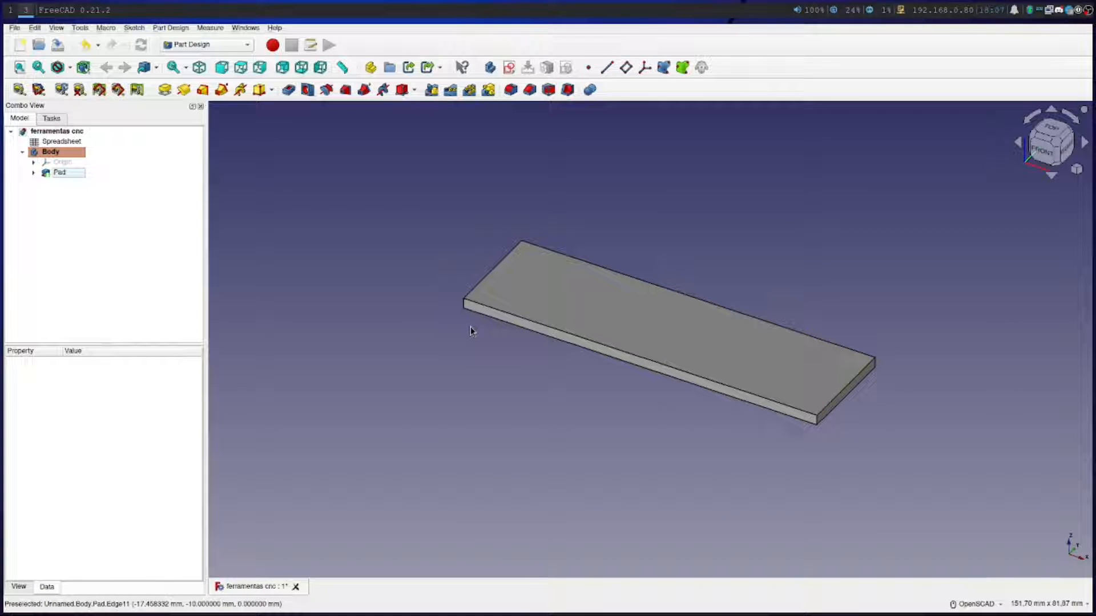
scroll(585, 361, up, 2)
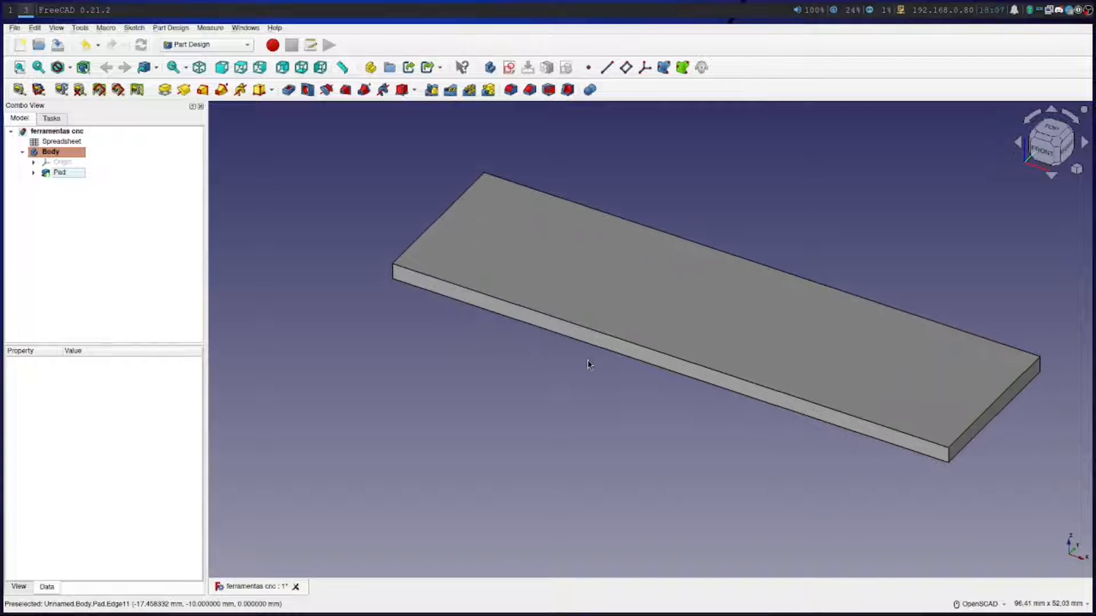
drag(570, 391, 839, 468)
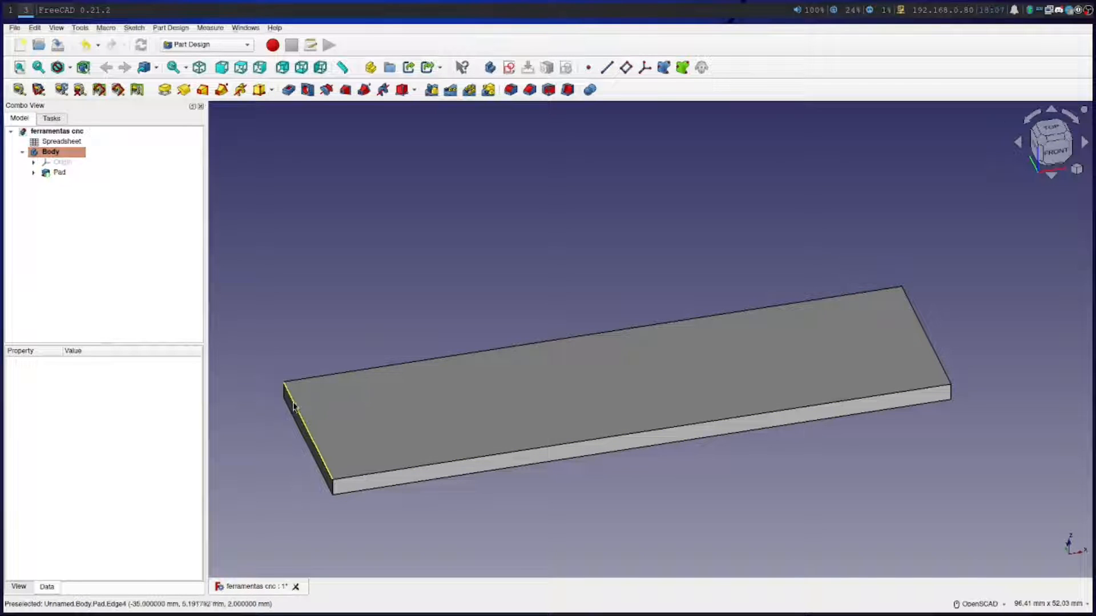
click(1076, 171)
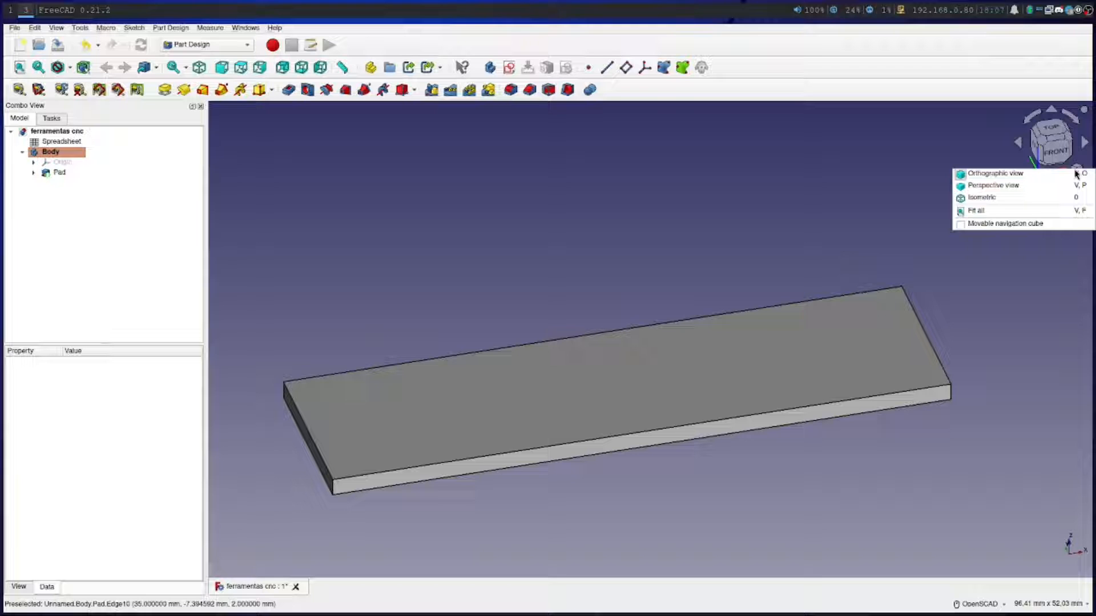
click(1040, 186)
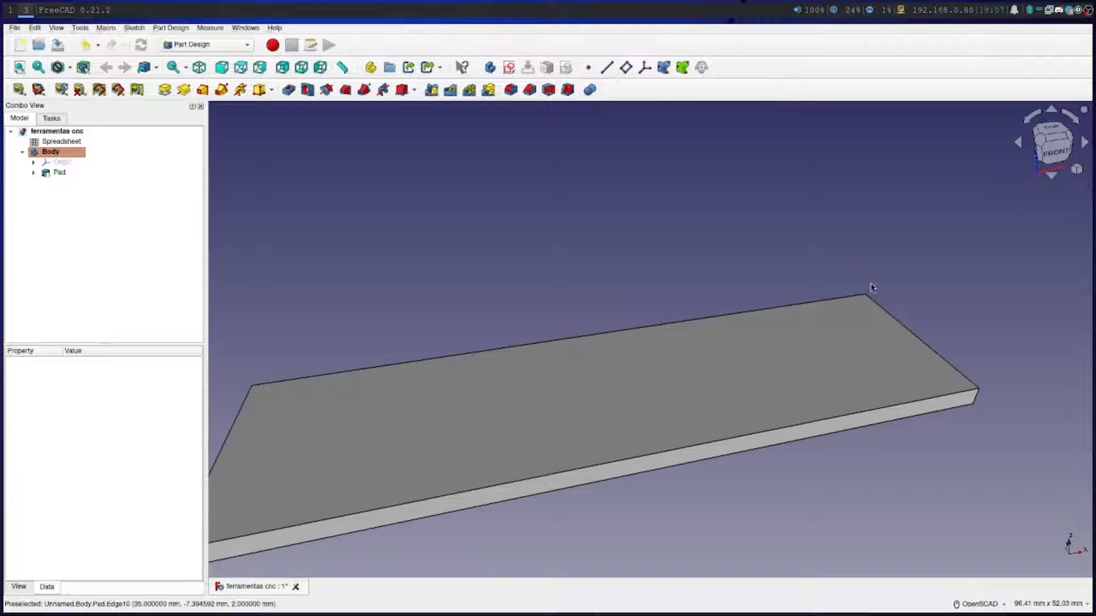
scroll(634, 441, down, 2)
scroll(627, 458, up, 1)
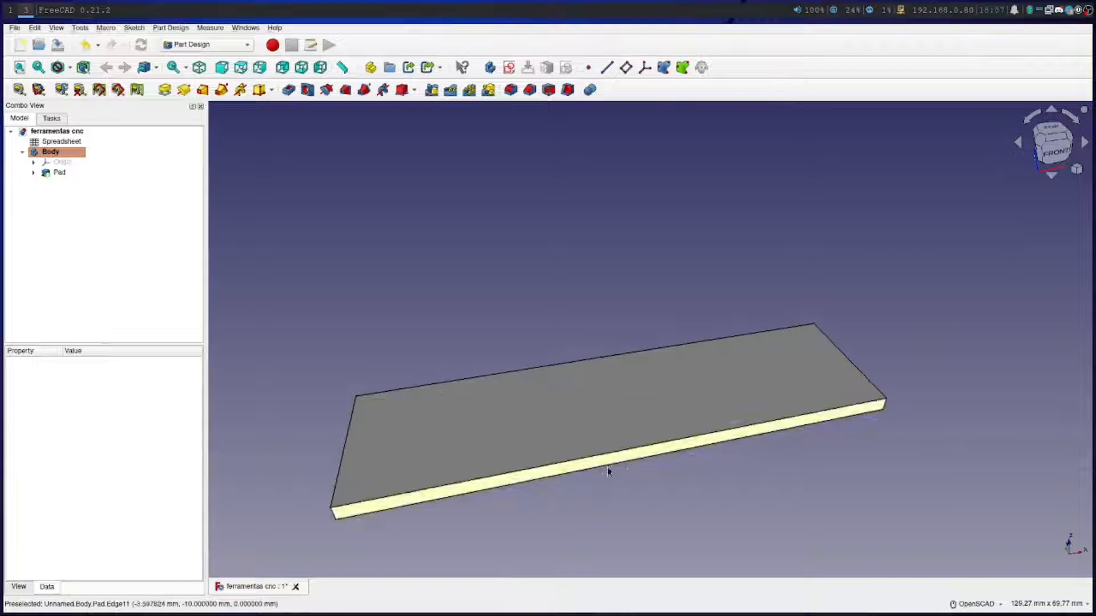
middle_drag(605, 473, 636, 454)
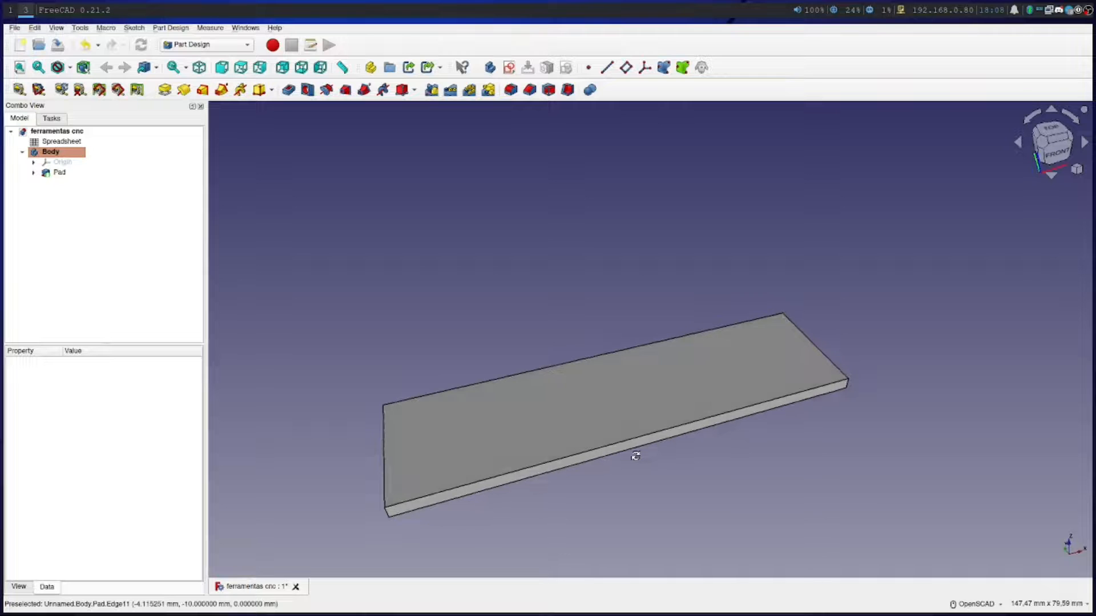
click(1076, 169)
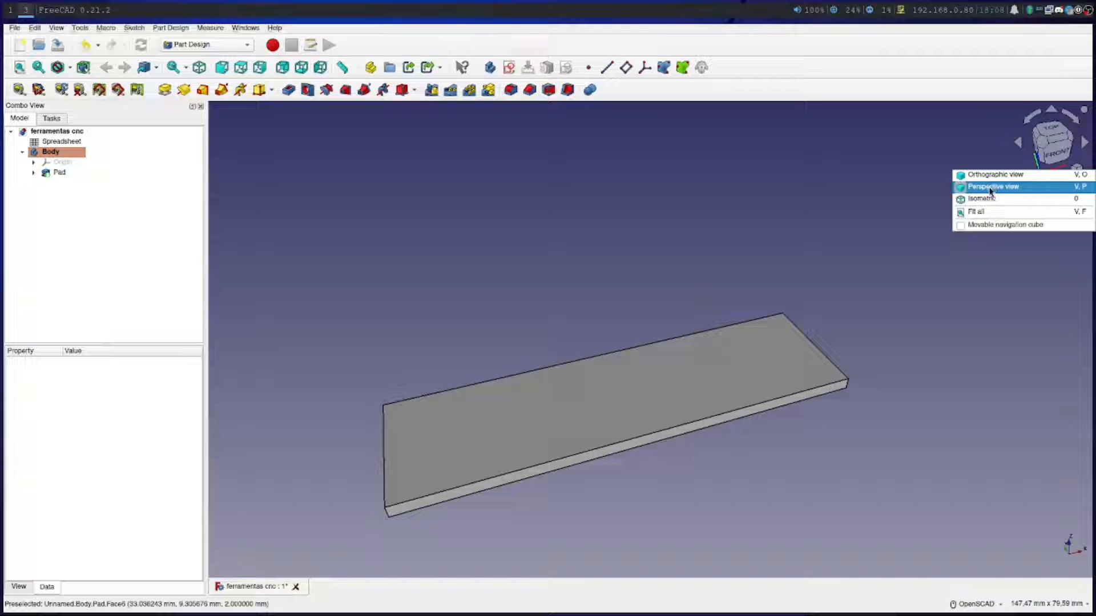
click(681, 250)
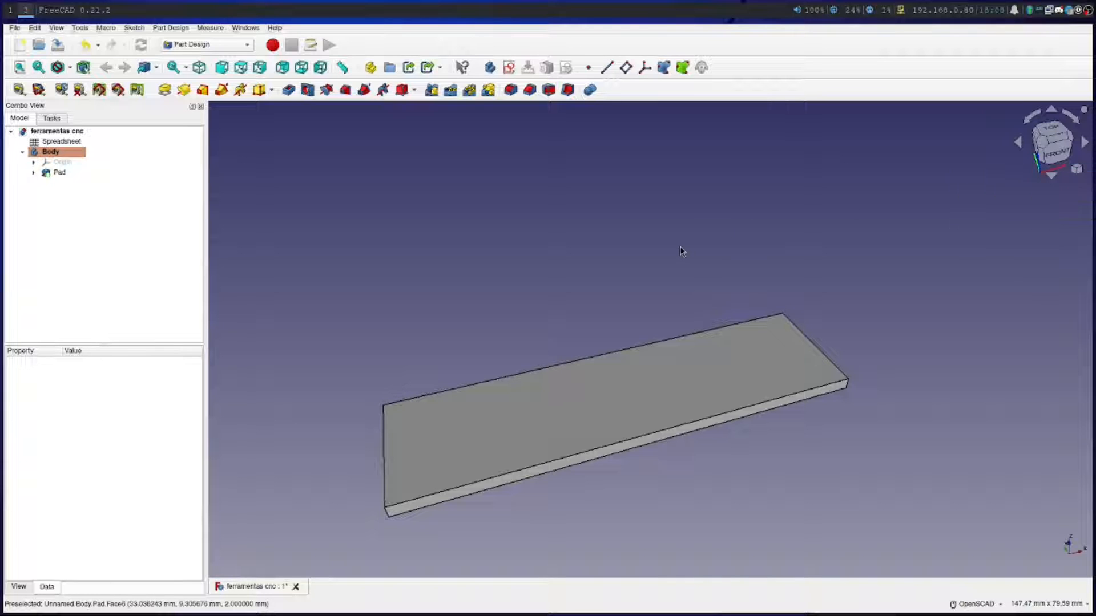
Create a new sketch on the top face of the padded plate
click(569, 416)
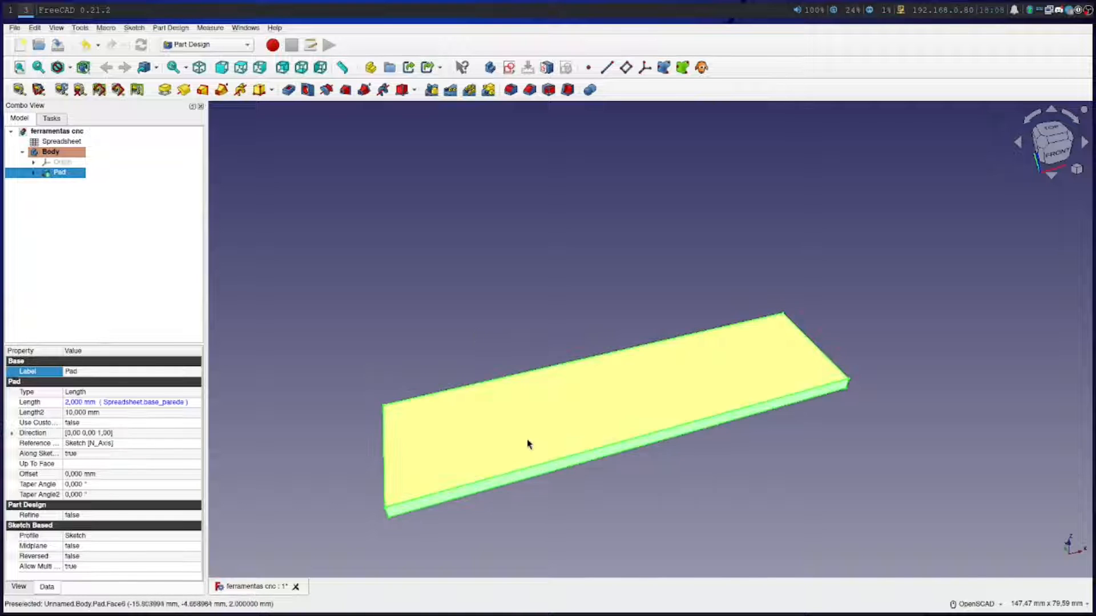
click(372, 372)
scroll(482, 445, down, 1)
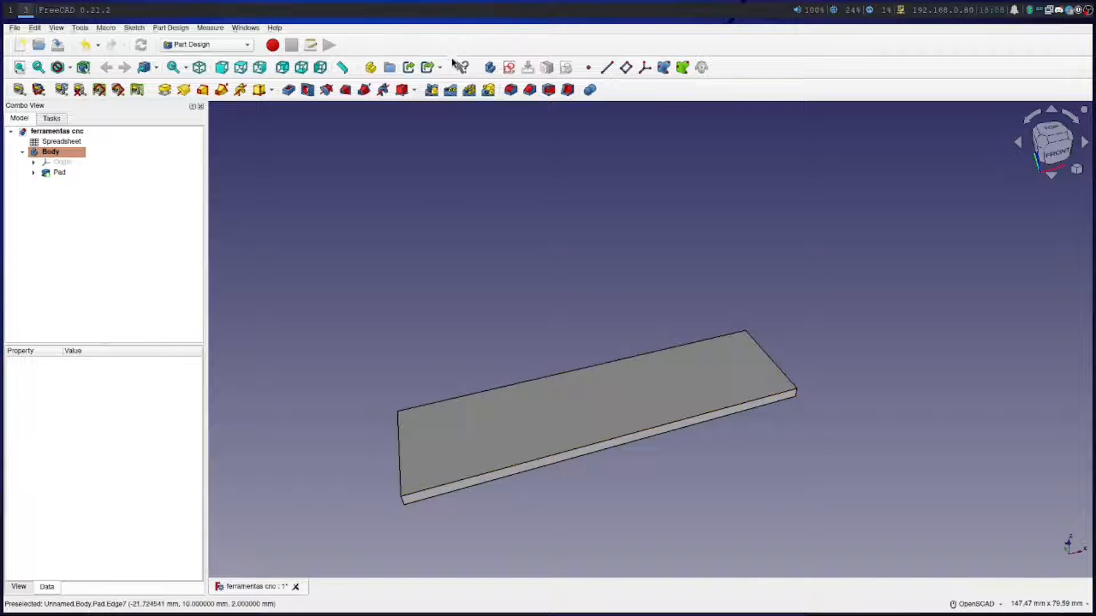
click(579, 418)
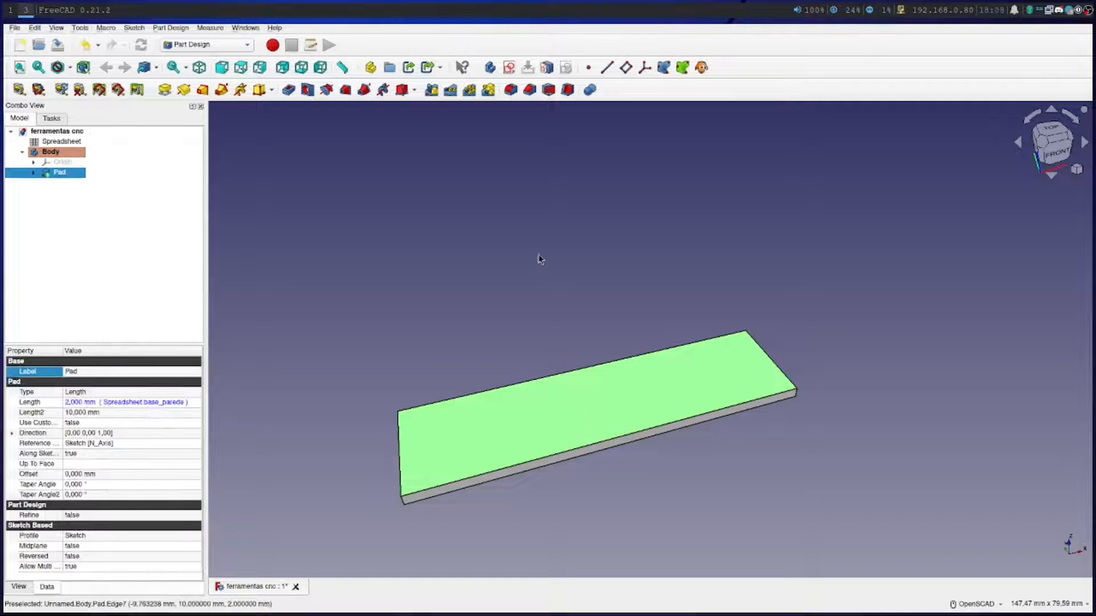
click(509, 69)
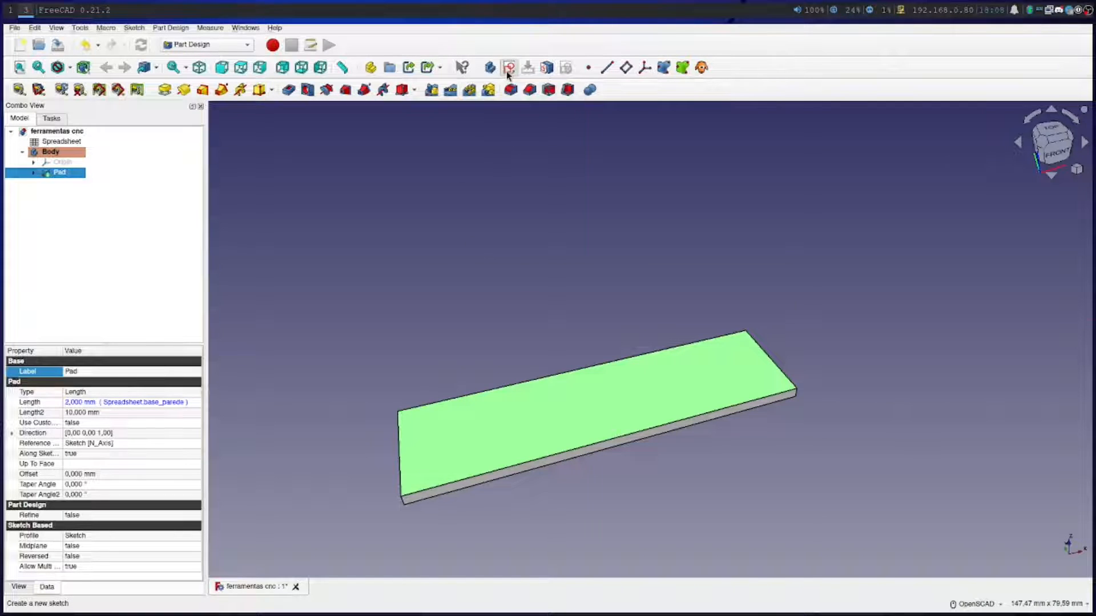
scroll(576, 350, up, 4)
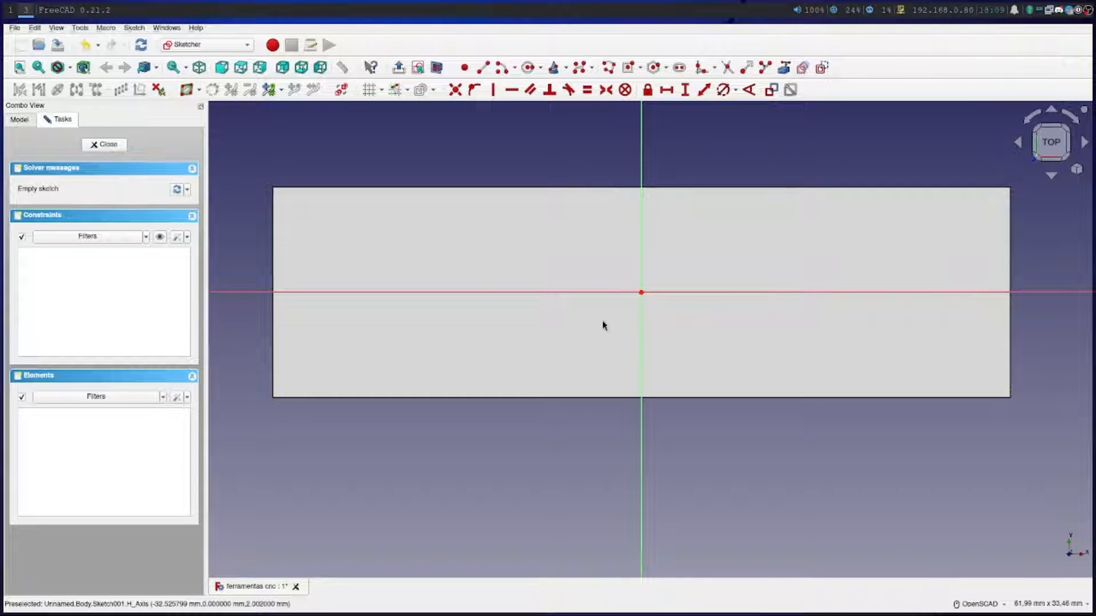
Draw a corner-to-corner rectangle about 23 x 5.5 mm across the horizontal axis on the left half of the plate
click(640, 67)
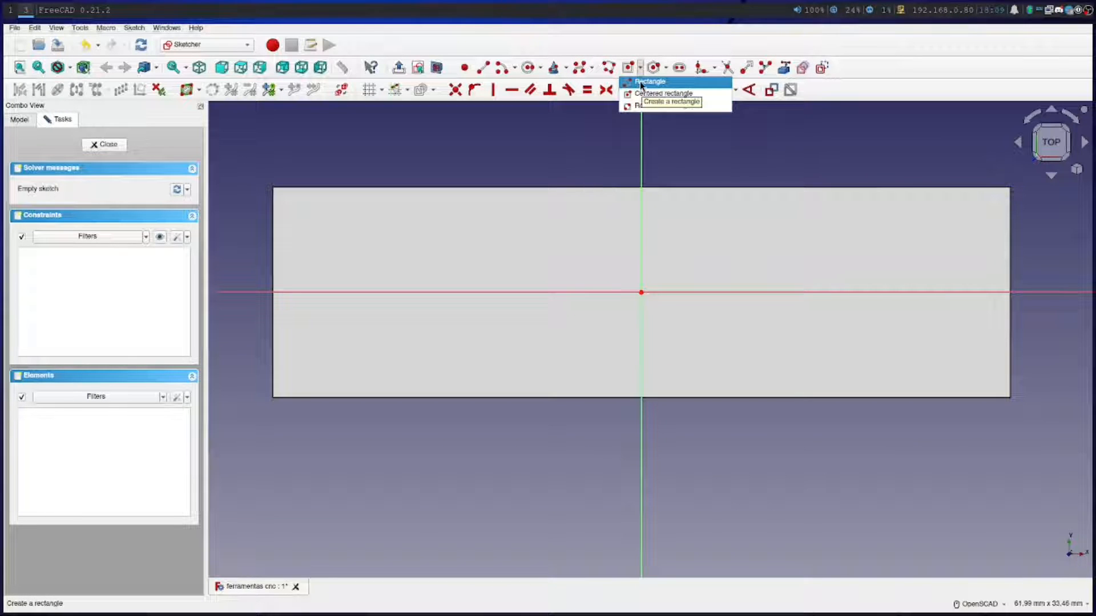
click(644, 83)
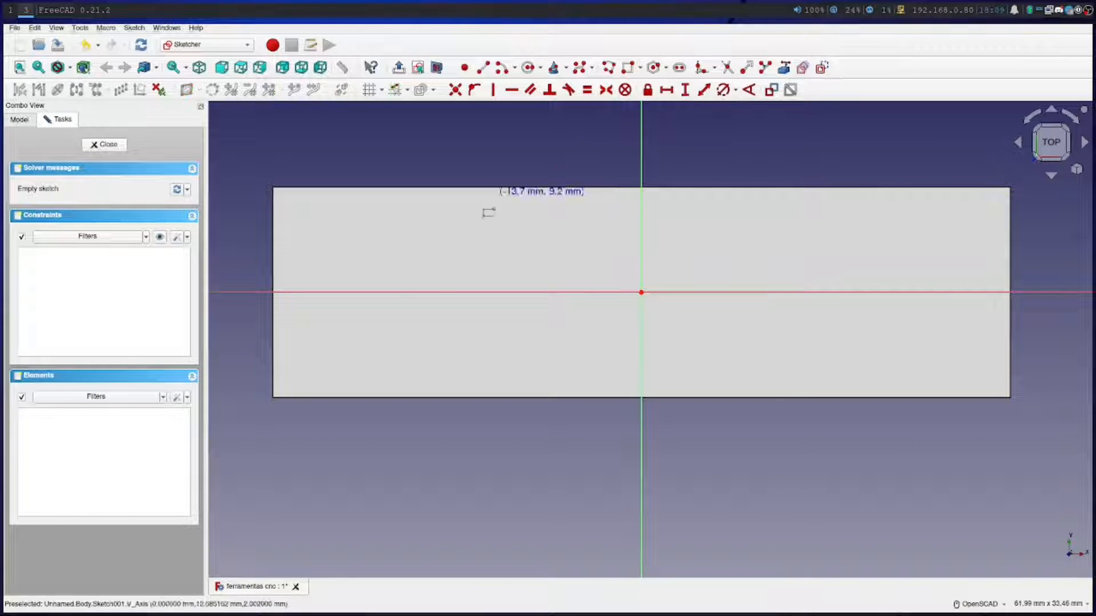
click(304, 273)
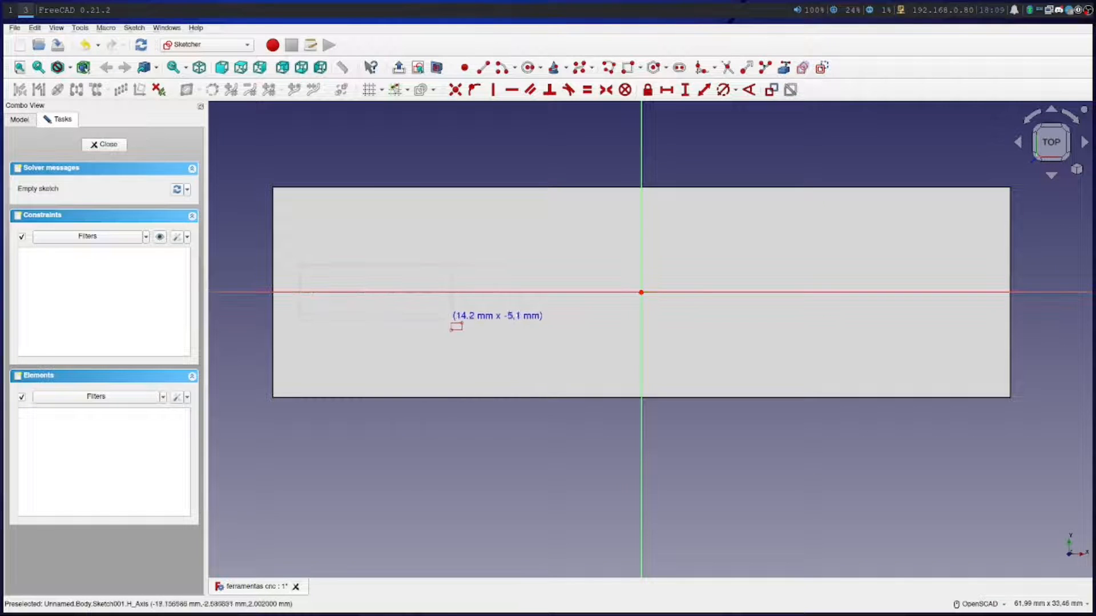
click(544, 322)
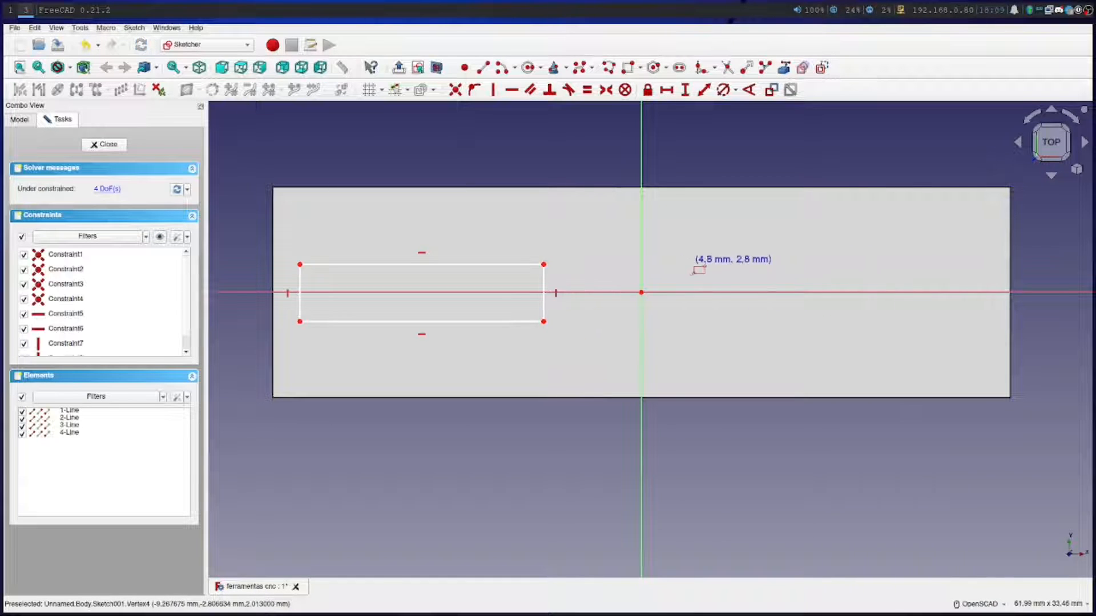
Draw two small upright rectangles side by side across the horizontal axis on the right half of the plate and leave the Rectangle tool
click(691, 275)
click(716, 314)
click(766, 274)
click(795, 309)
click(890, 283)
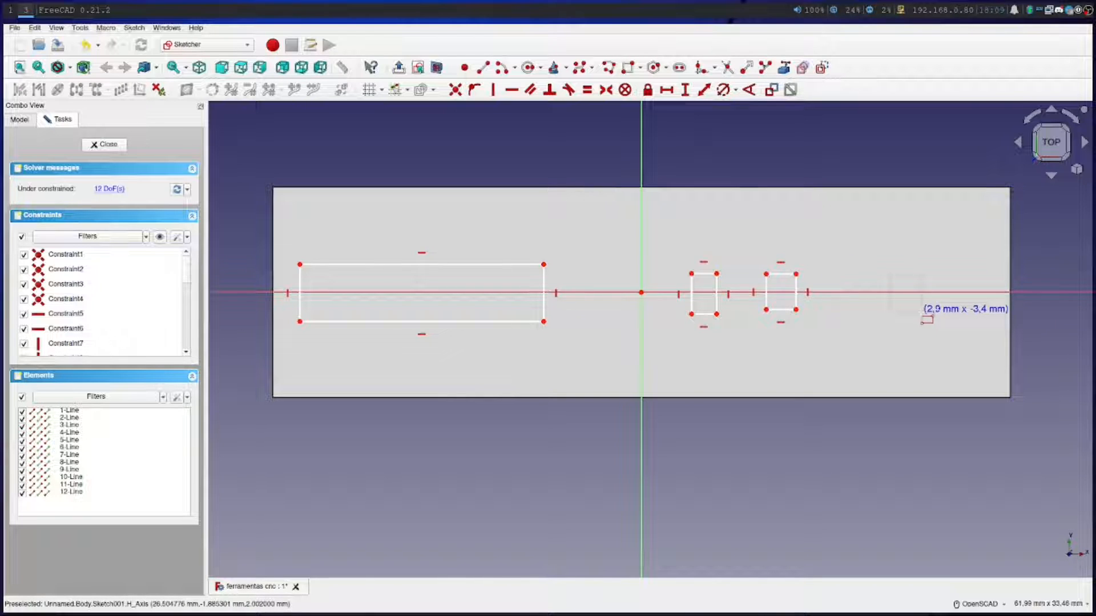
key(Escape)
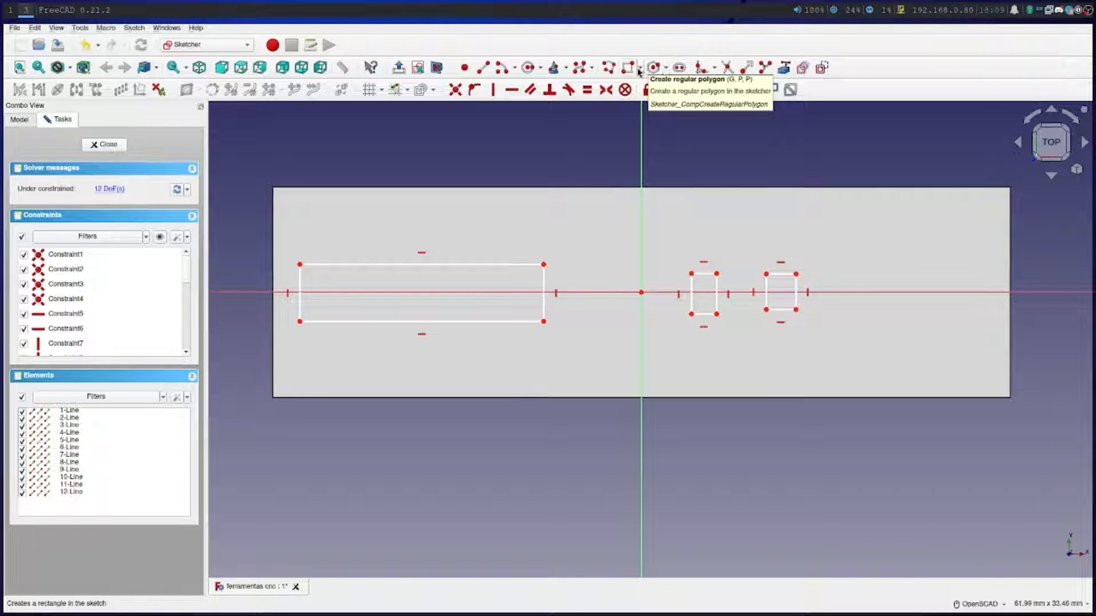
Draw a small circle near the right end of the plate, just above the horizontal axis, and leave the Circle tool
click(528, 69)
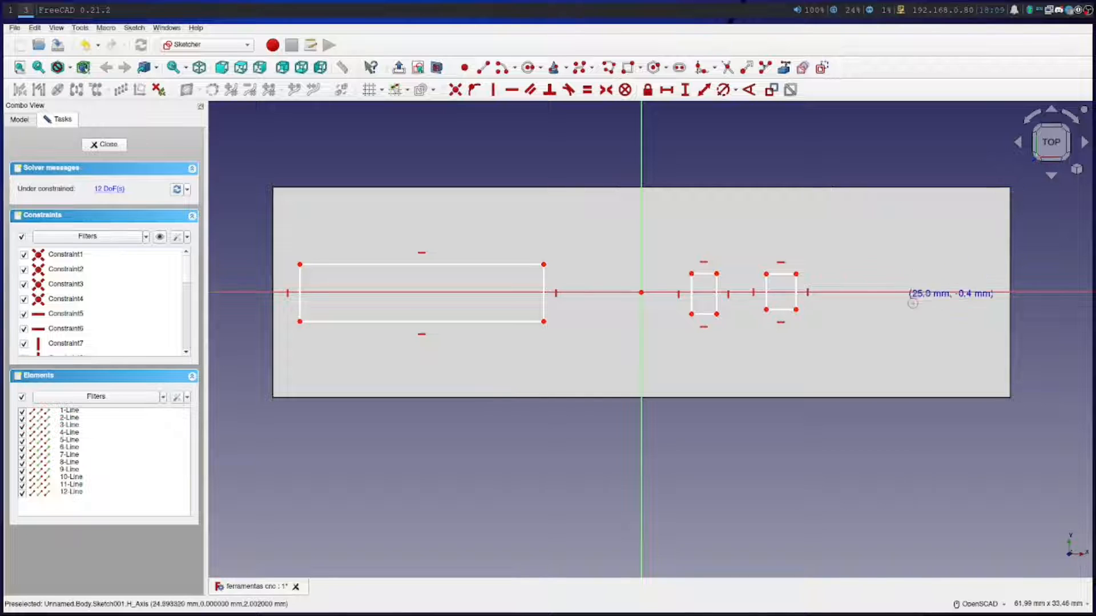
click(914, 272)
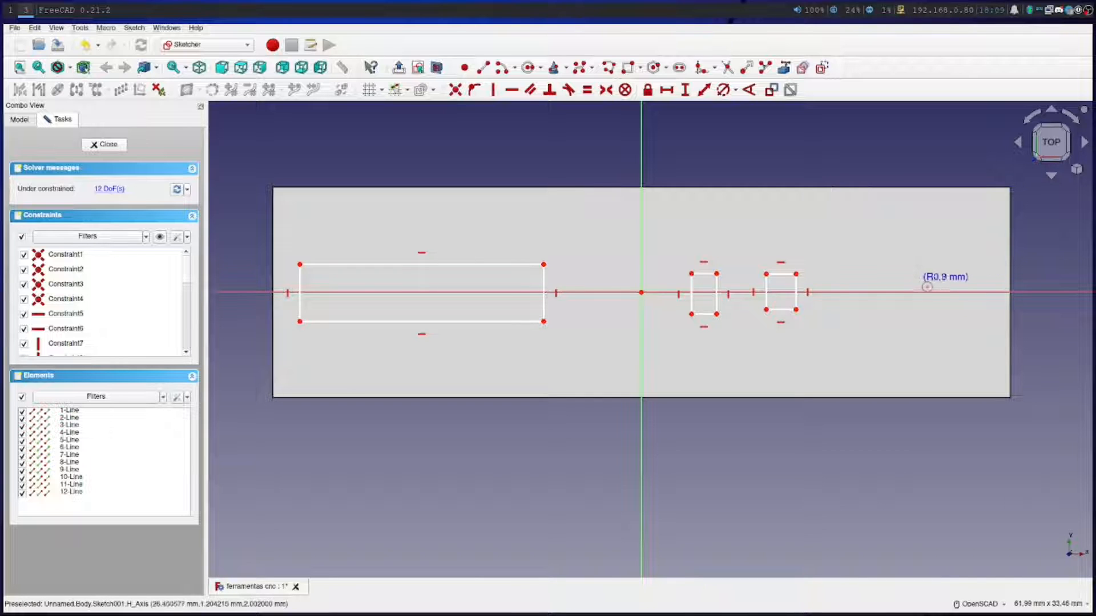
click(904, 284)
key(Escape)
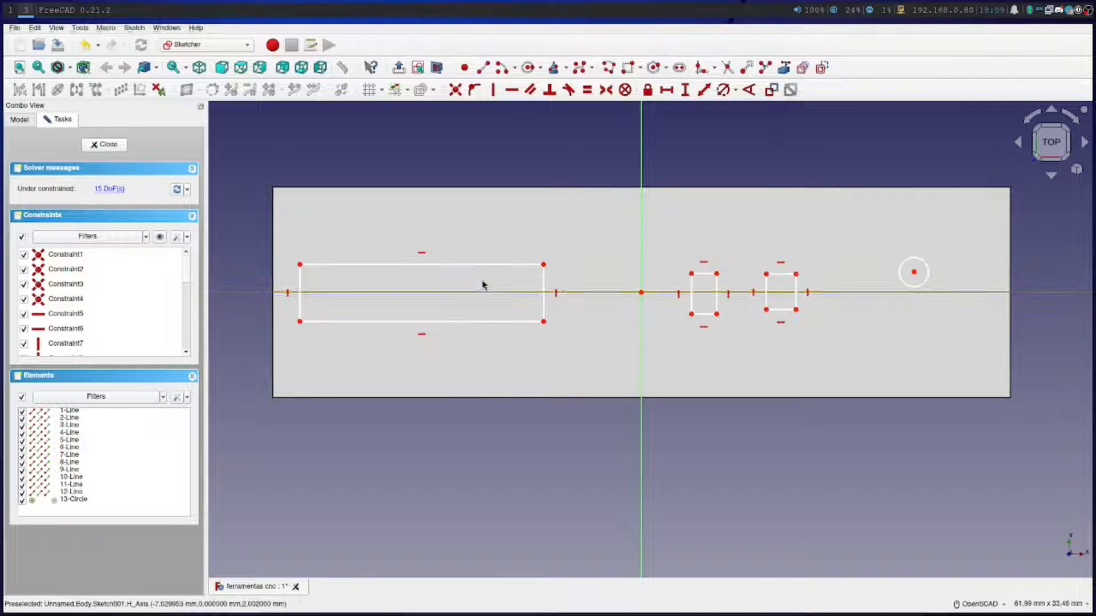
Leave the sketch and try padding its rectangles and circle 10 mm upward from the plate
click(449, 322)
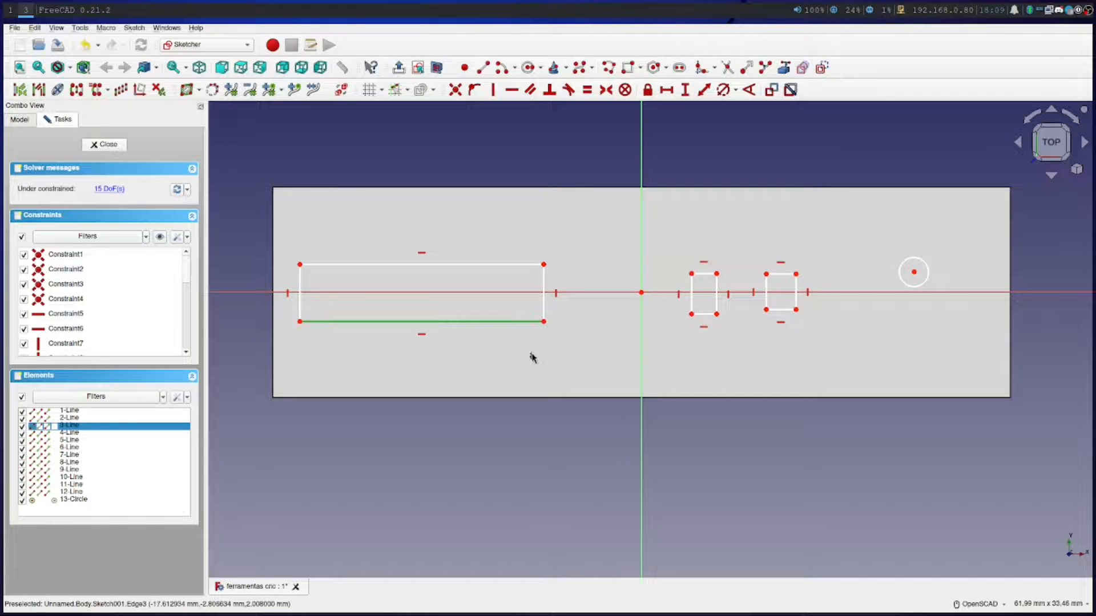
key(Escape)
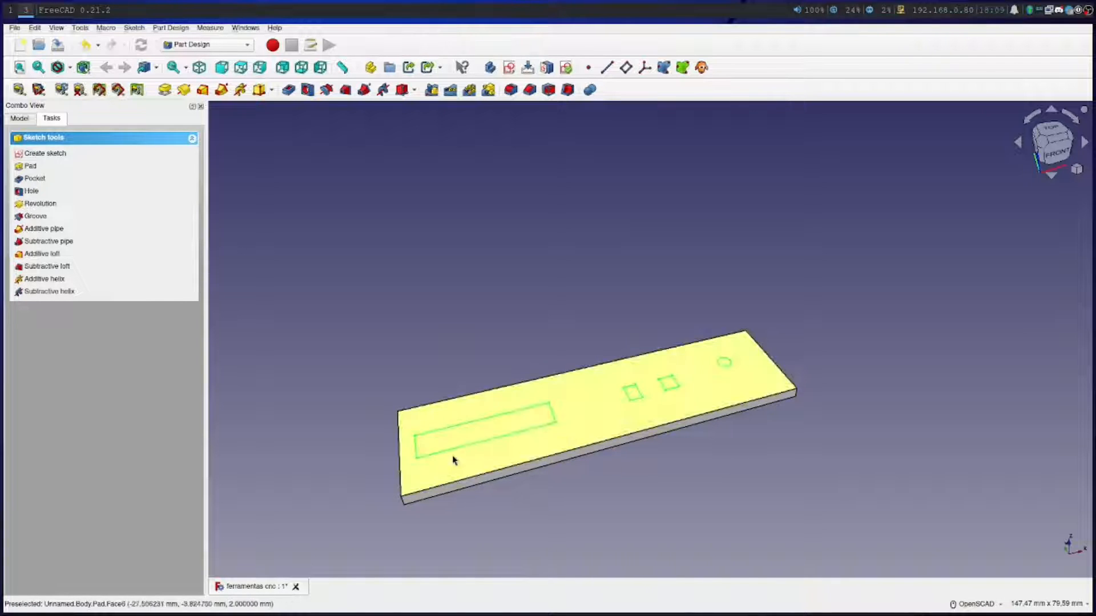
click(29, 168)
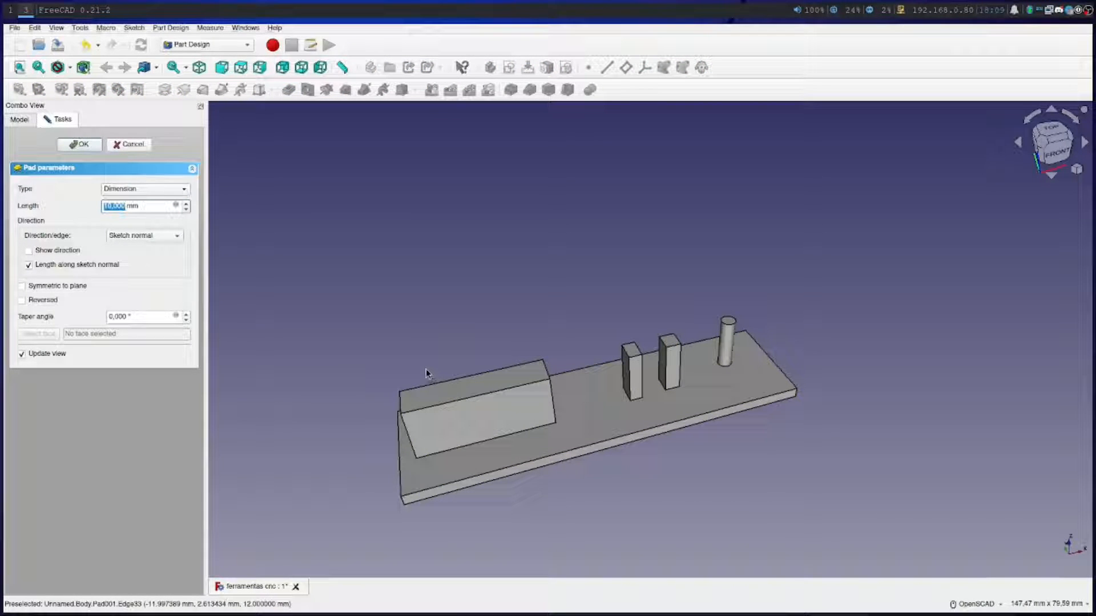
click(128, 144)
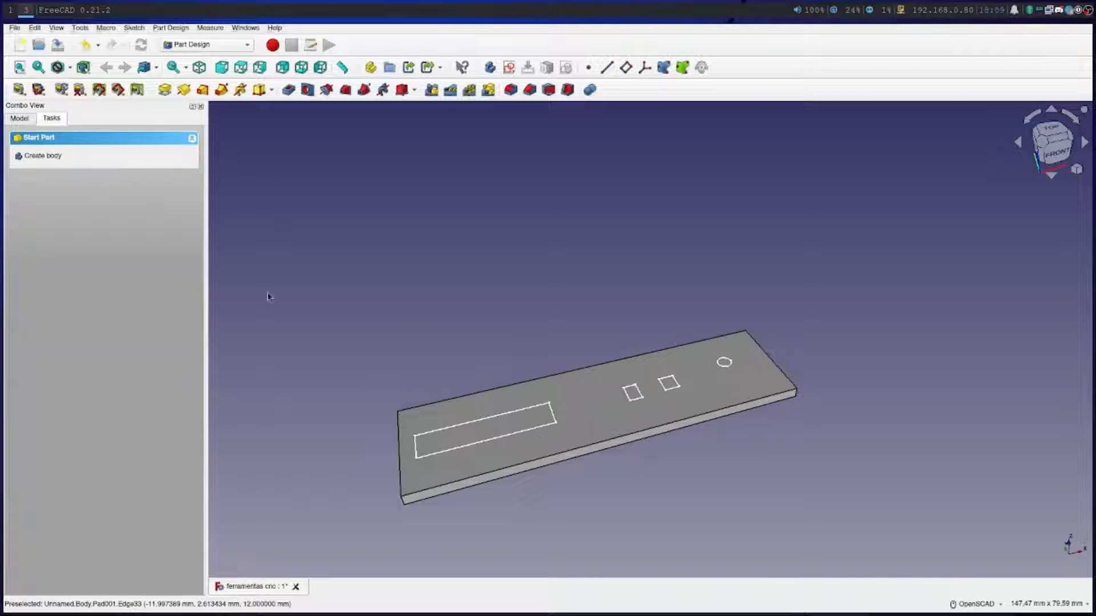
Reopen the sketch with the rectangles and circle on the plate's top face for editing
click(19, 118)
right_click(67, 184)
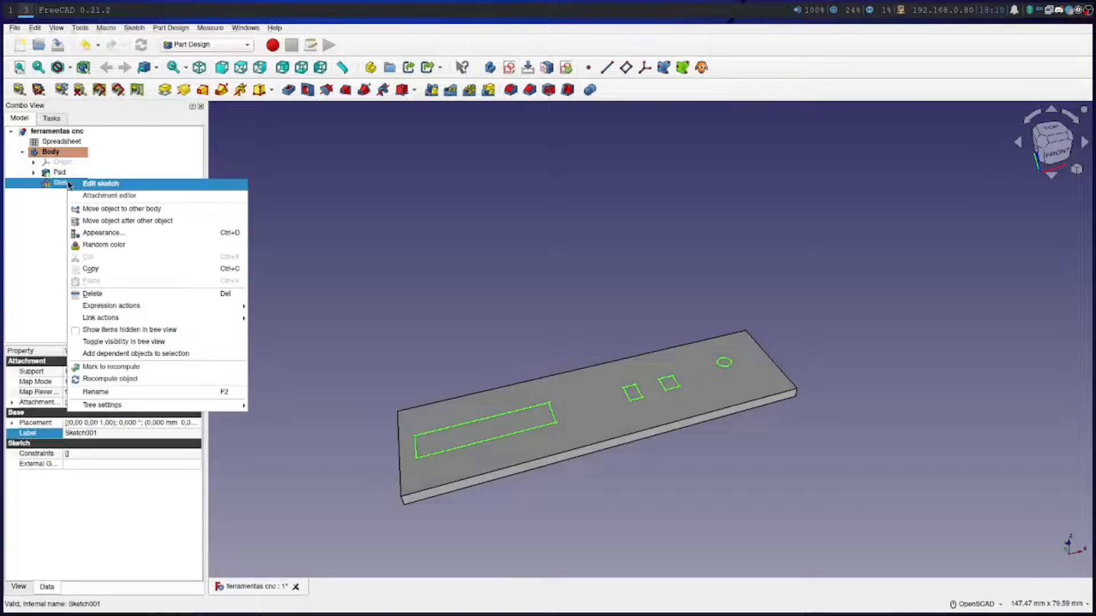
click(91, 181)
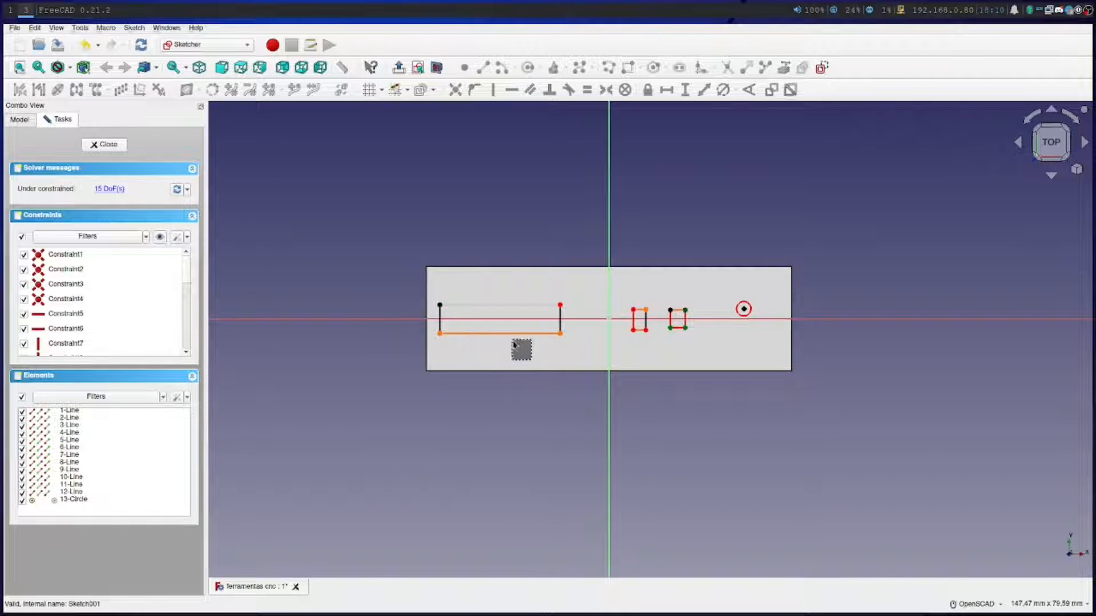
key(Escape)
click(318, 276)
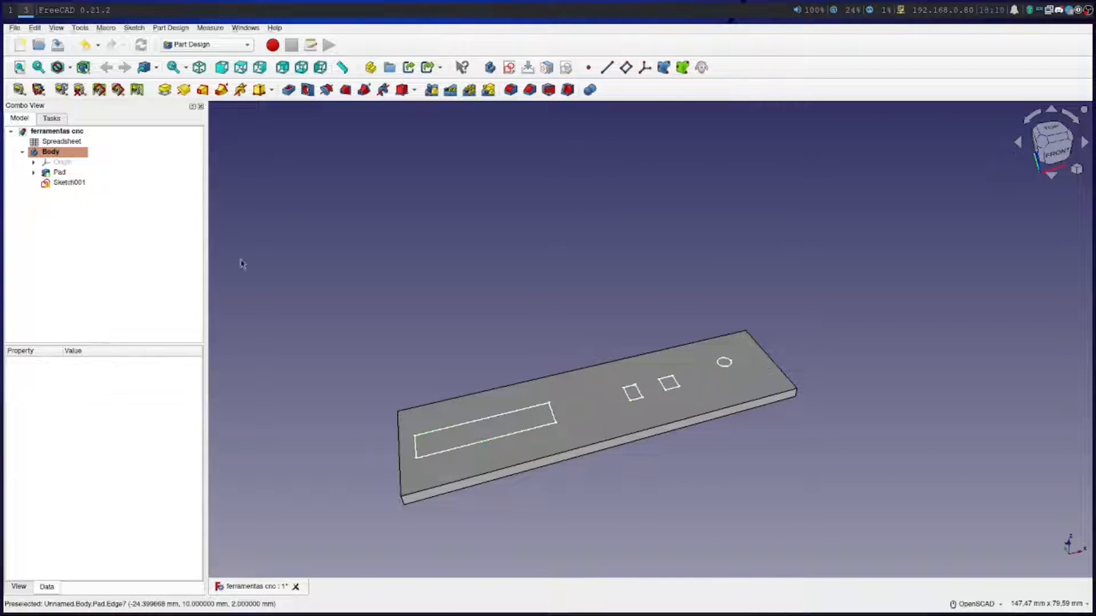
right_click(68, 180)
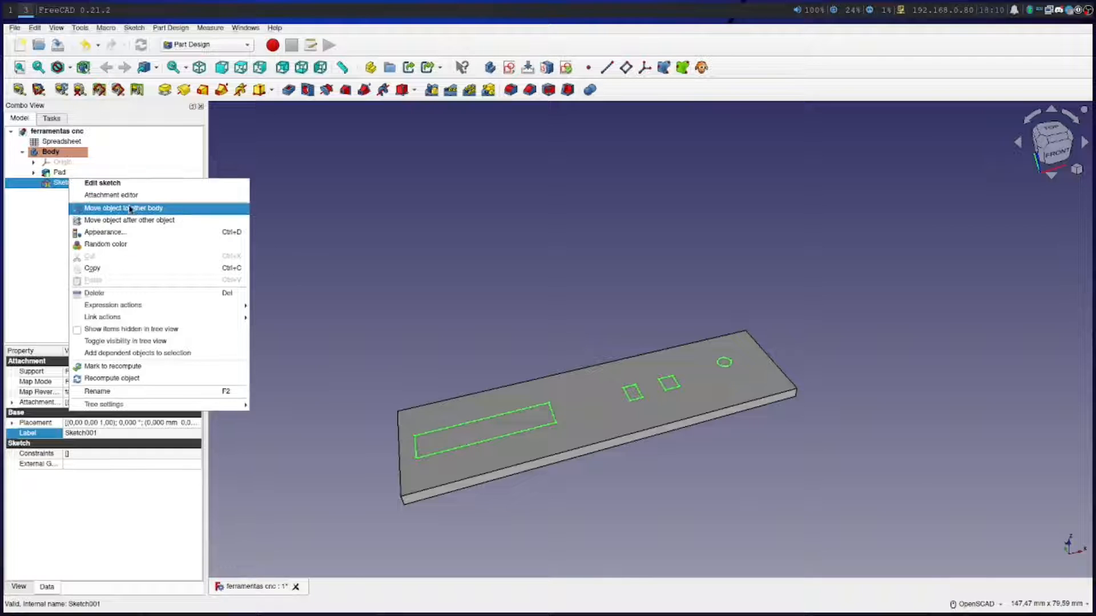
click(127, 180)
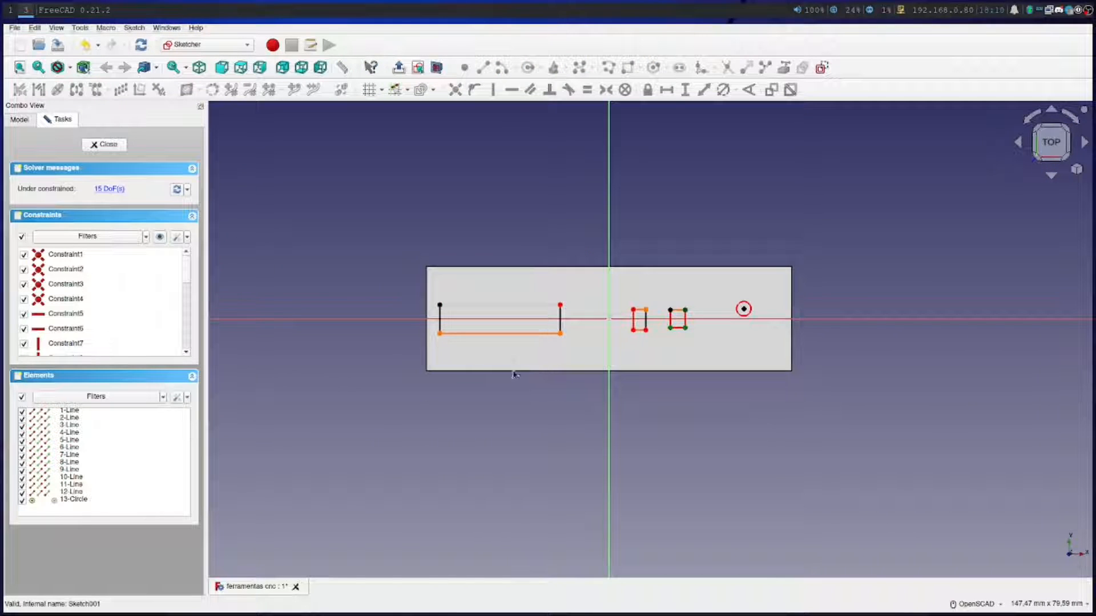
scroll(527, 371, up, 6)
scroll(530, 389, down, 3)
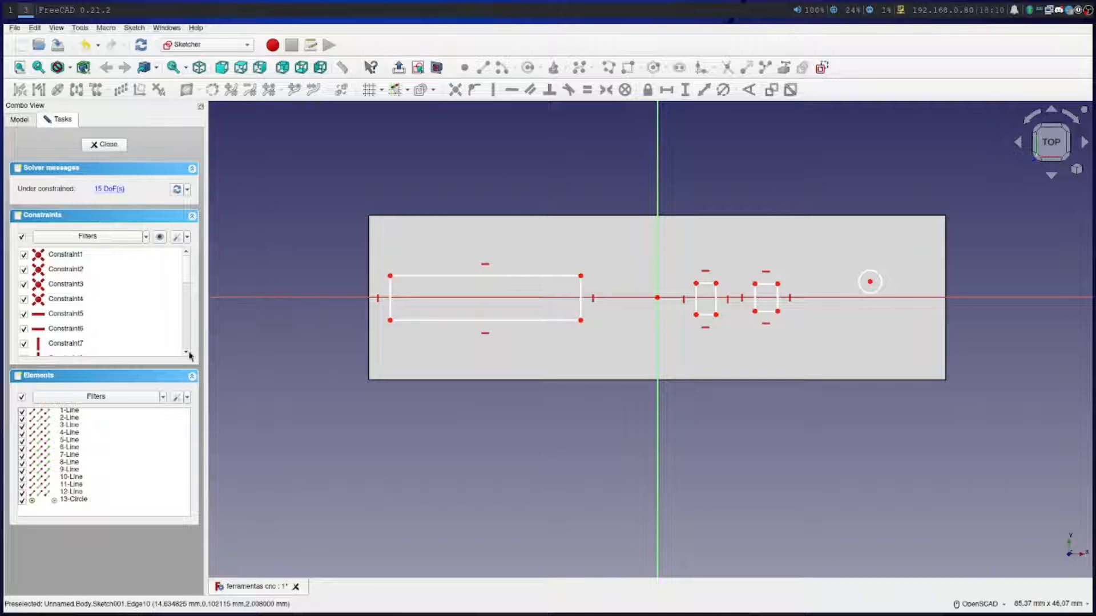
Open the spreadsheet and enter the section heading "Chaves de Boca" in cell A6
click(33, 121)
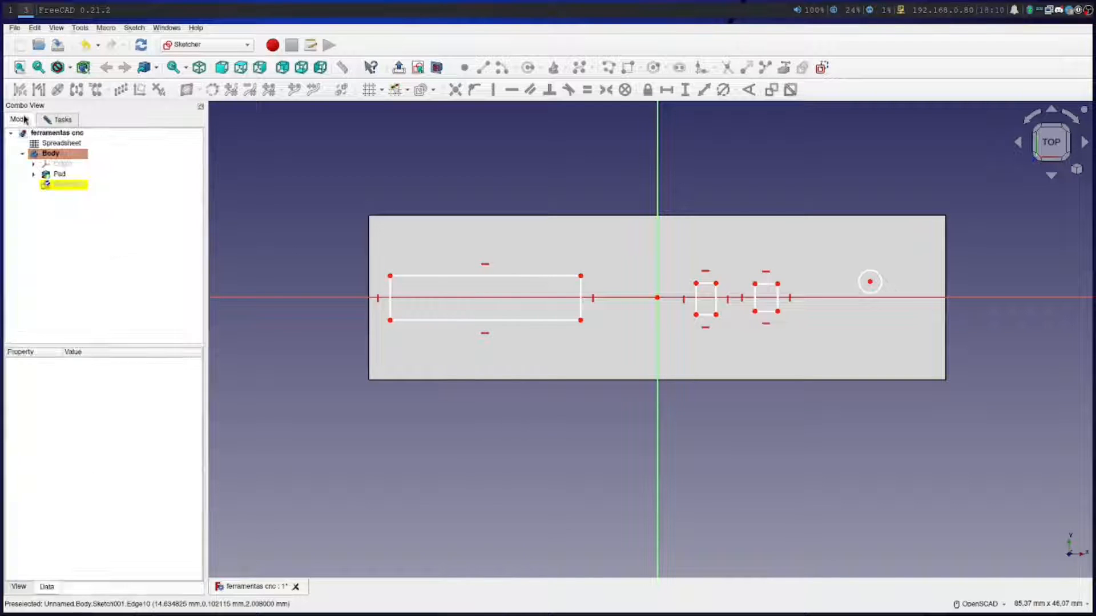
double_click(56, 144)
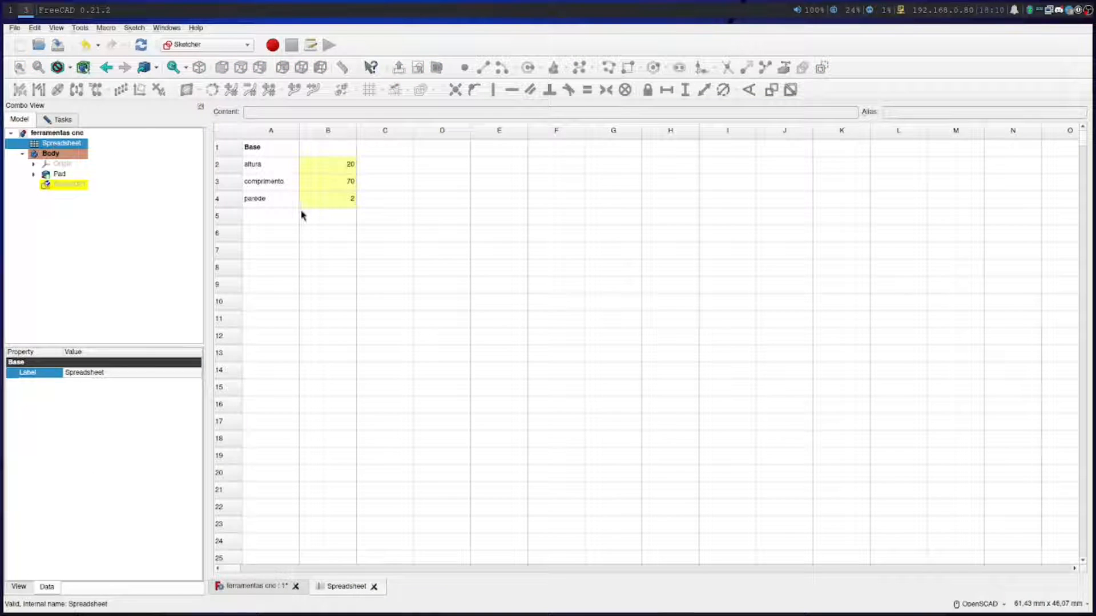
click(270, 239)
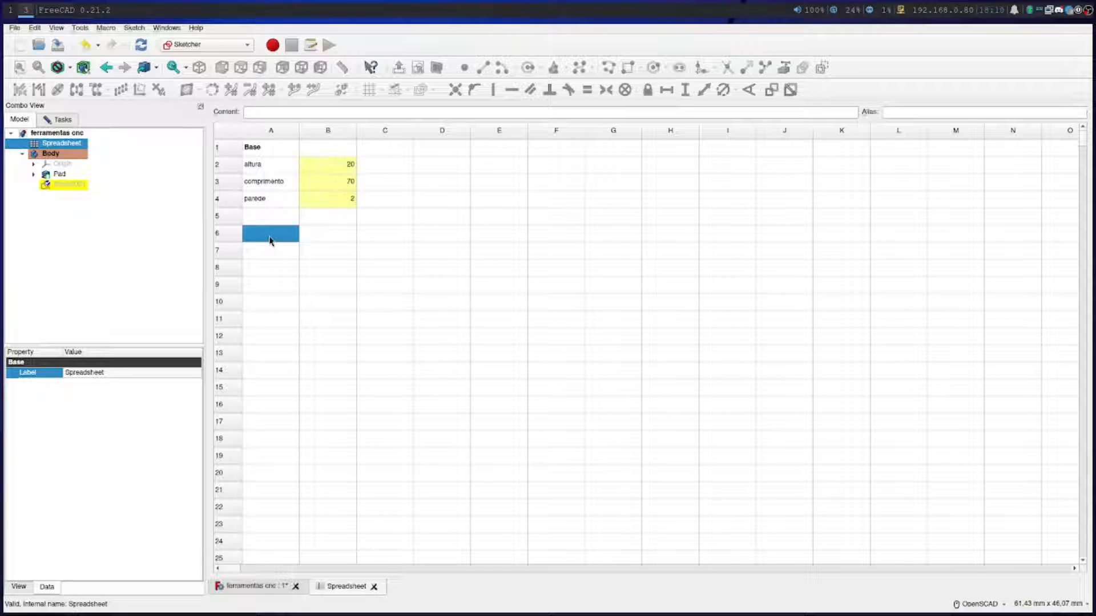
text(Chaves d)
text(de Boca)
key(Return)
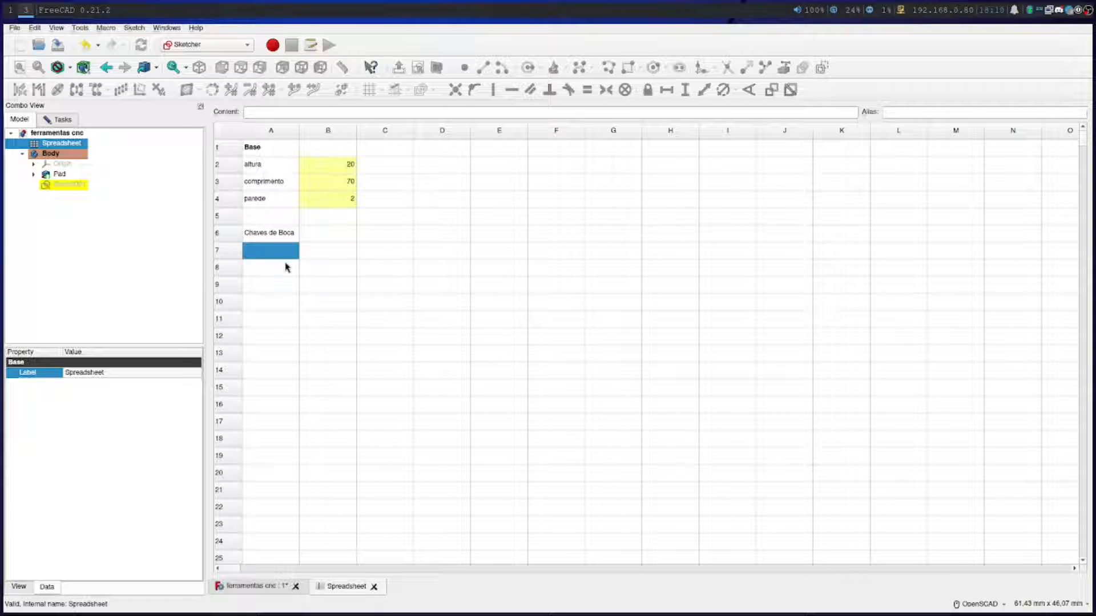
Add an altura row with value 3 and a comprimento row with value 20 in A7:B8
text(ltura)
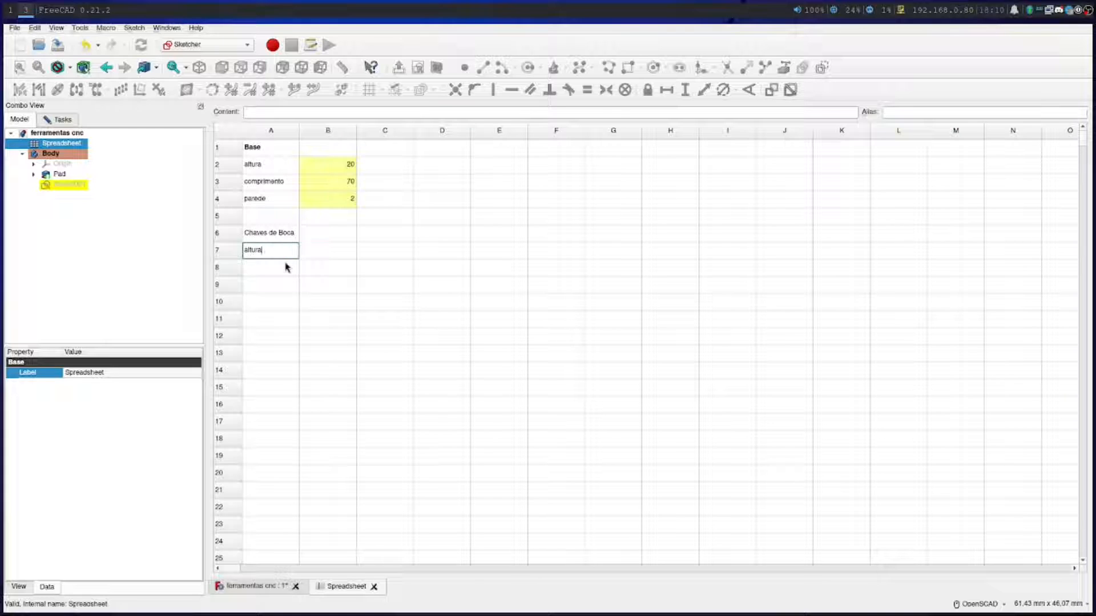
key(Tab)
key(Return)
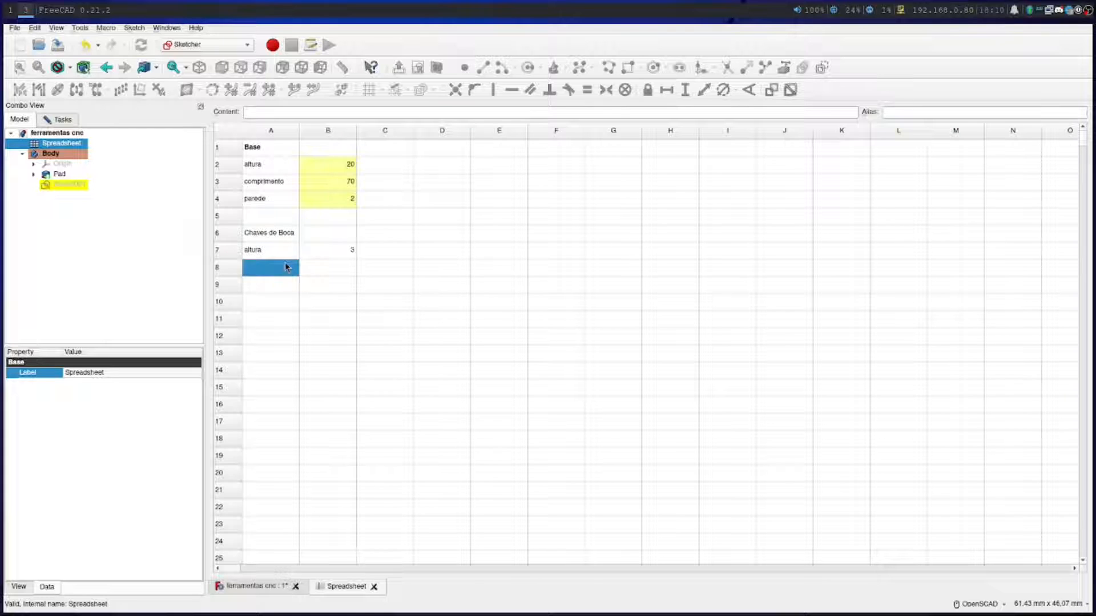
text(comprimento)
key(Tab)
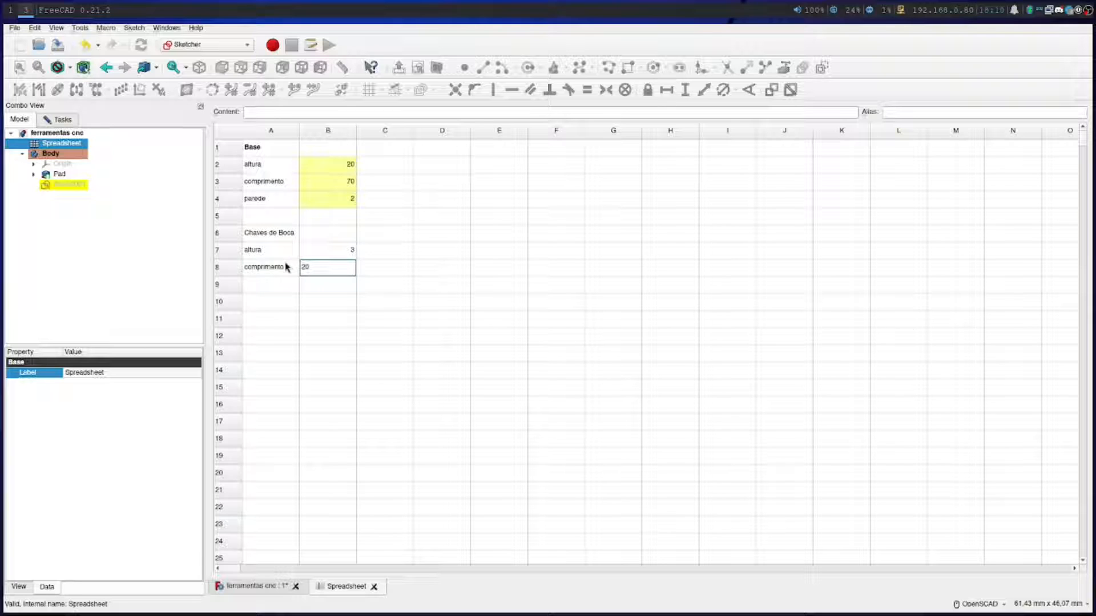
key(Return)
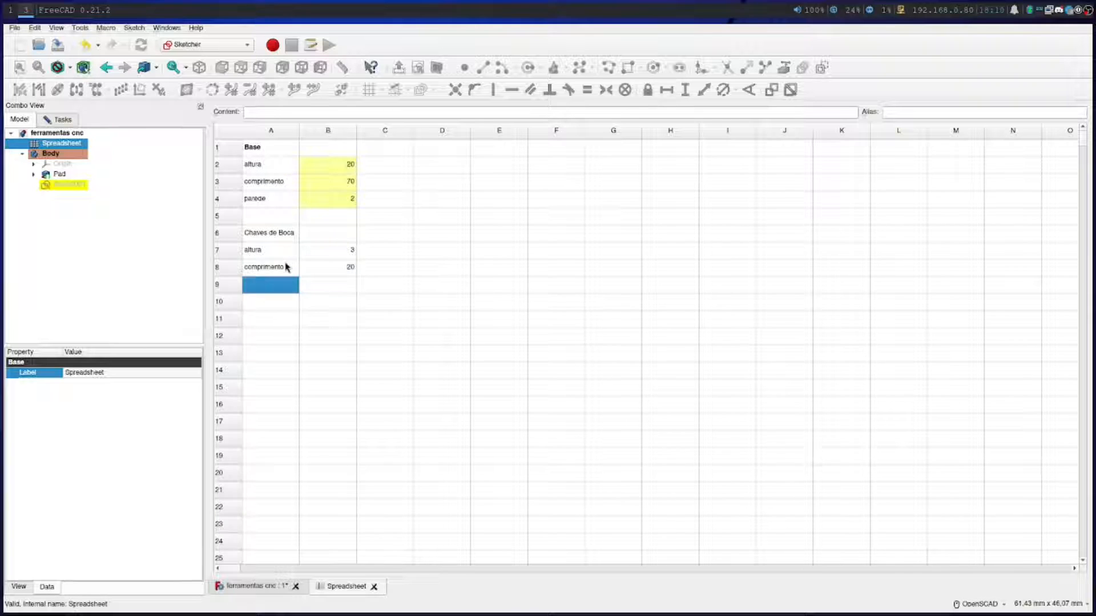
Change the heading in cell A6 to "Chaves de Torque"
double_click(288, 231)
double_click(288, 229)
text(Torque)
click(271, 301)
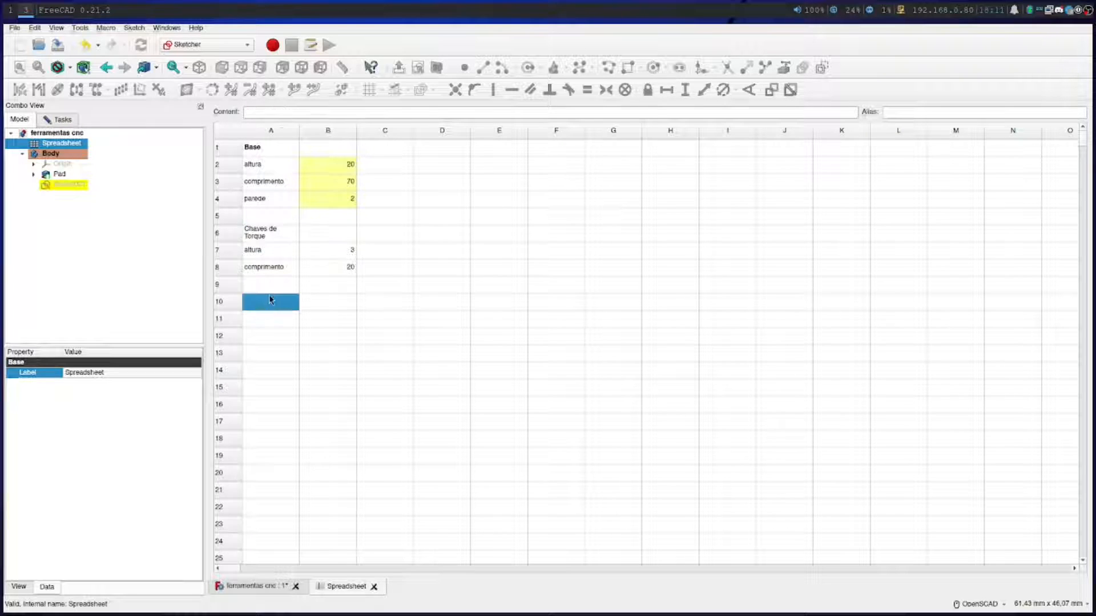
Switch to the Spreadsheet workbench and widen column A so the heading in A6 fits on one line
click(270, 231)
shift+click(325, 232)
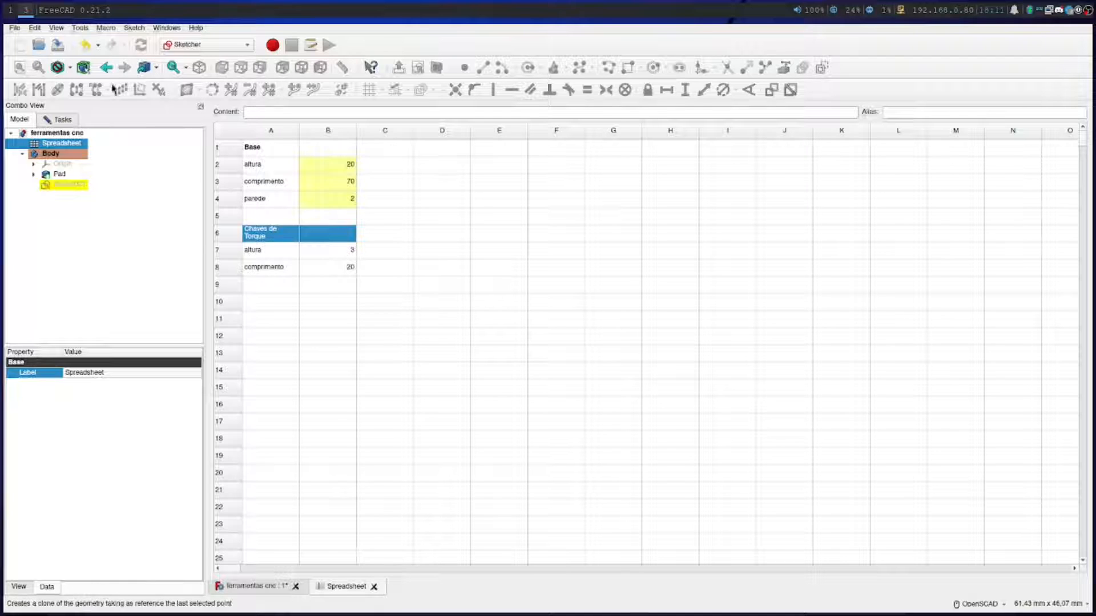
click(216, 45)
click(188, 164)
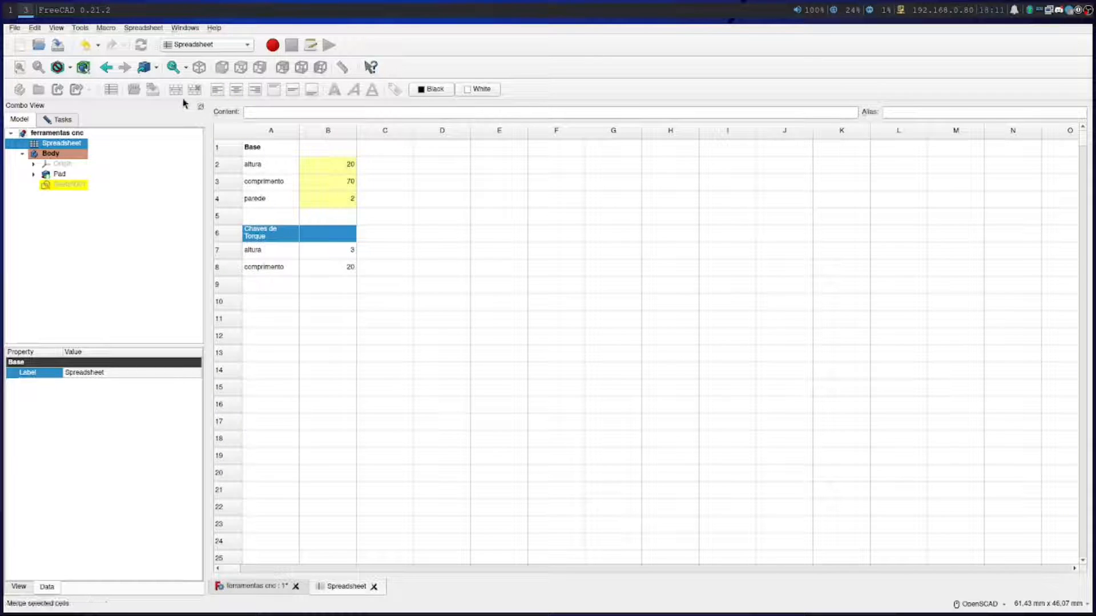
click(289, 240)
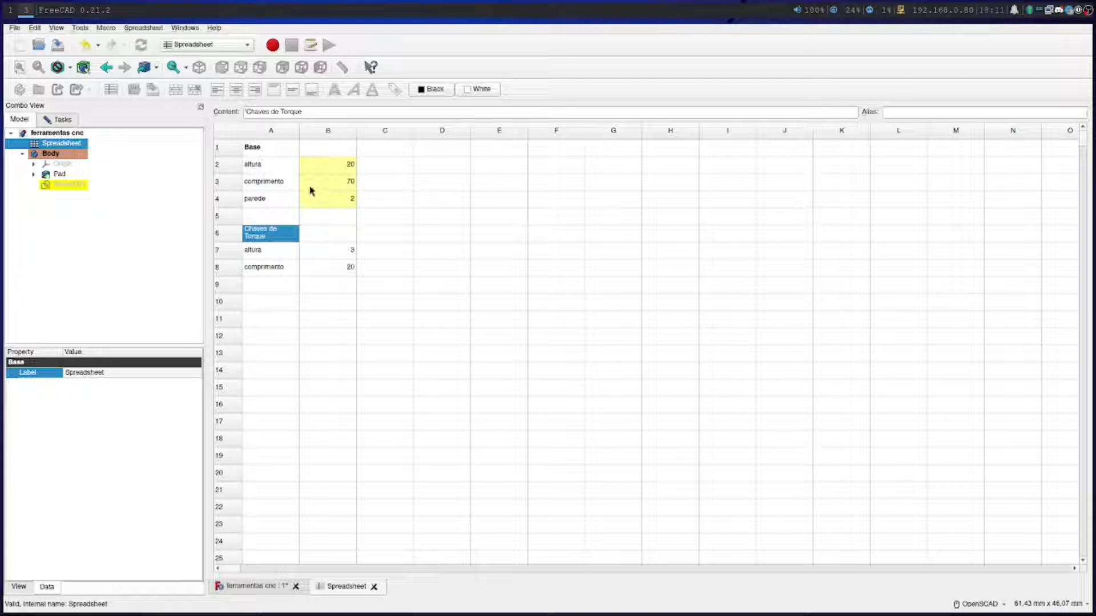
click(327, 234)
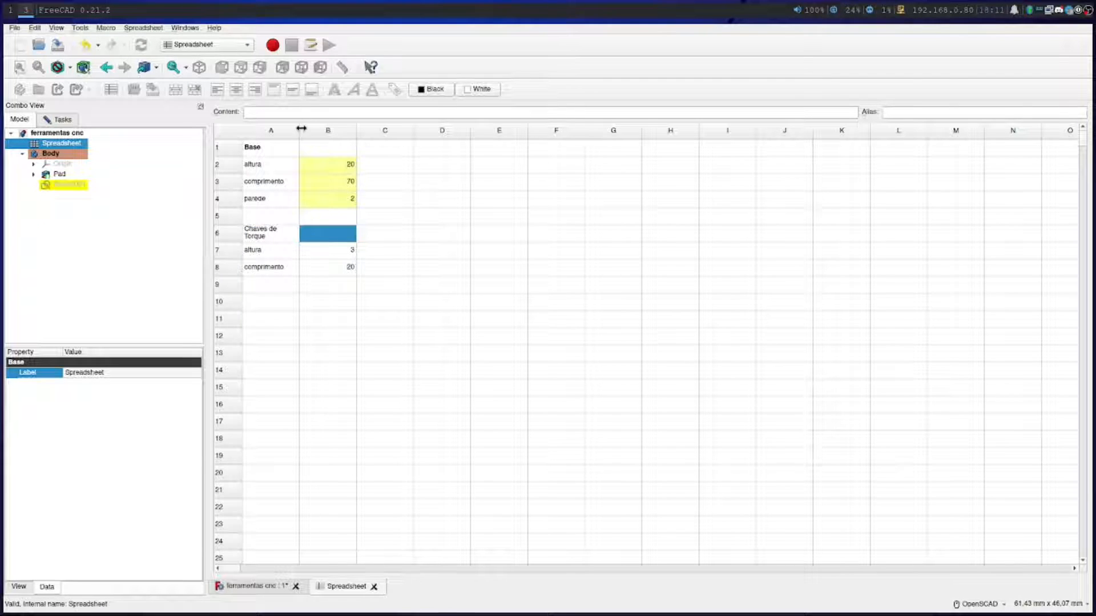
drag(299, 130, 328, 130)
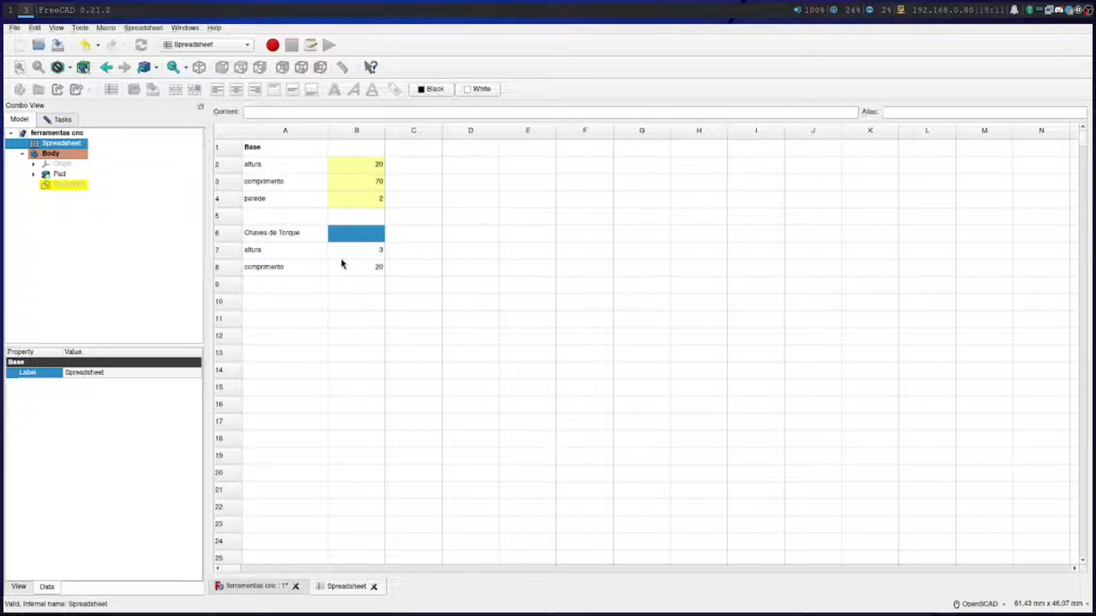
click(264, 249)
click(266, 270)
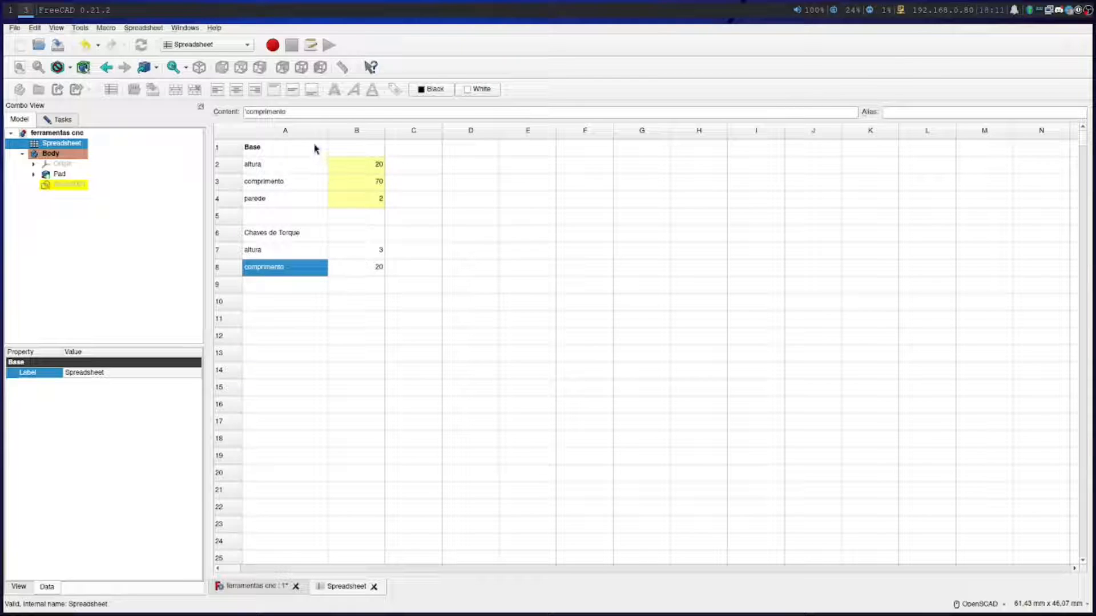
click(280, 288)
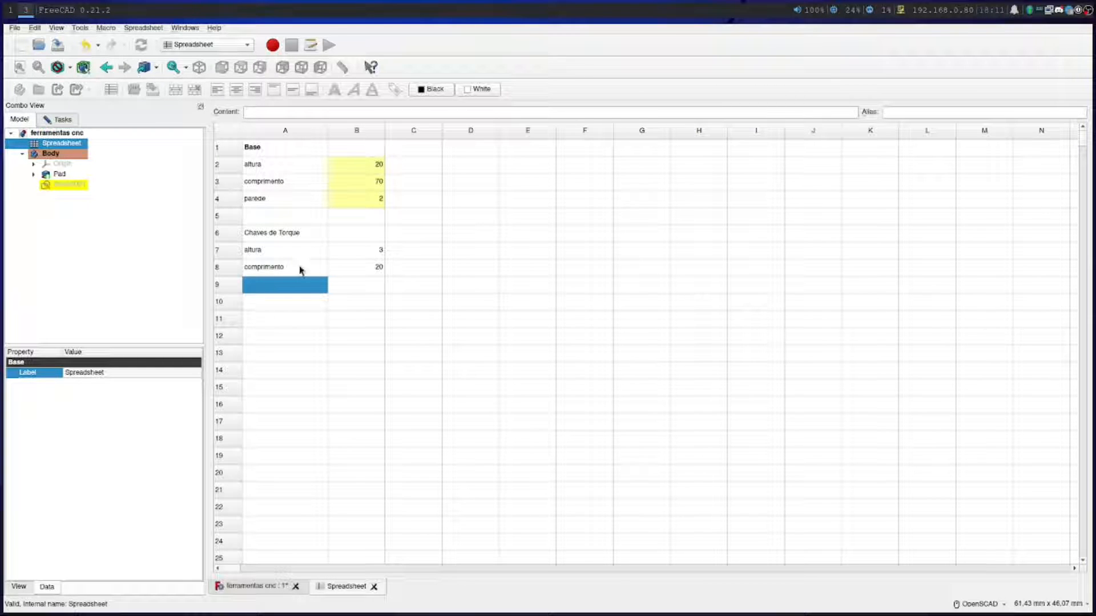
Assign the alias torque_altura to the altura value in cell B7
click(362, 255)
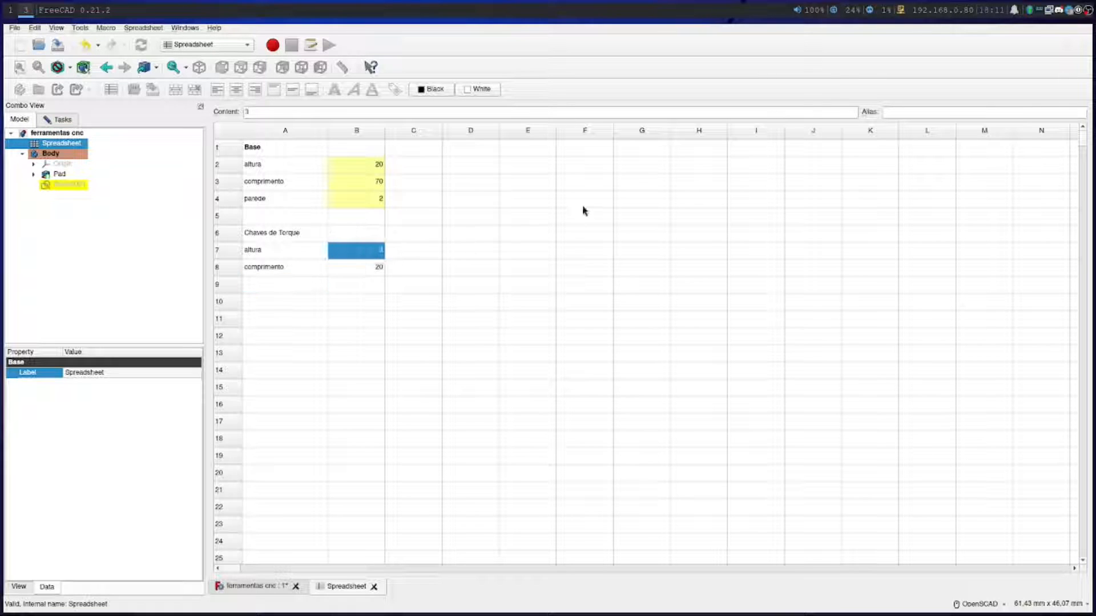
click(916, 108)
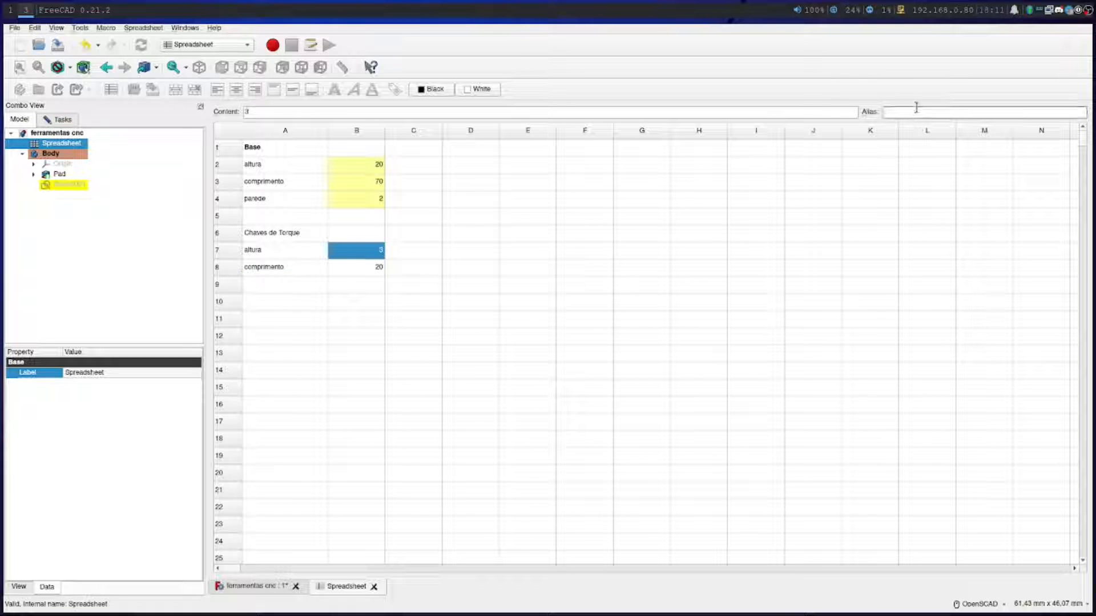
text(toq)
text(ue_cn)
text(tura)
click(336, 269)
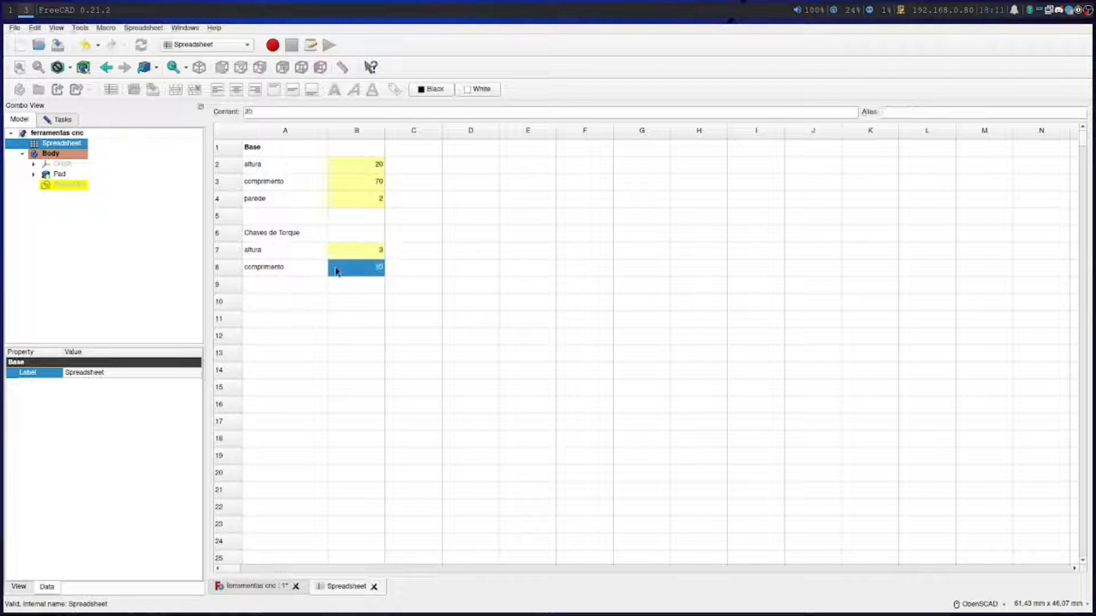
Assign the alias torque_comprimento to the comprimento value in cell B8
click(919, 110)
text(to)
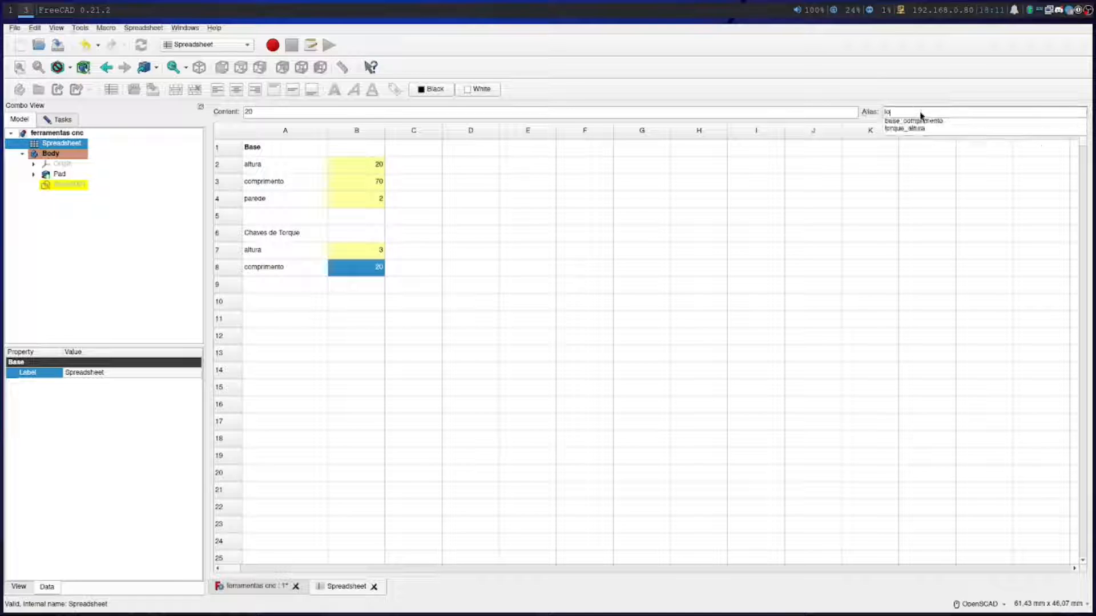
text(rque_comprimento)
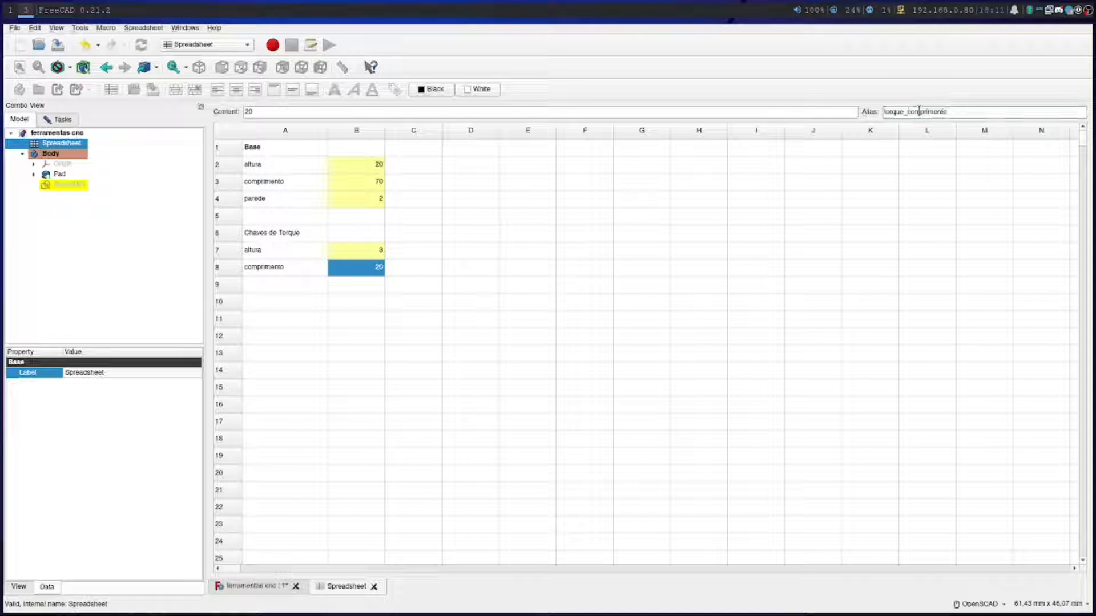
click(257, 289)
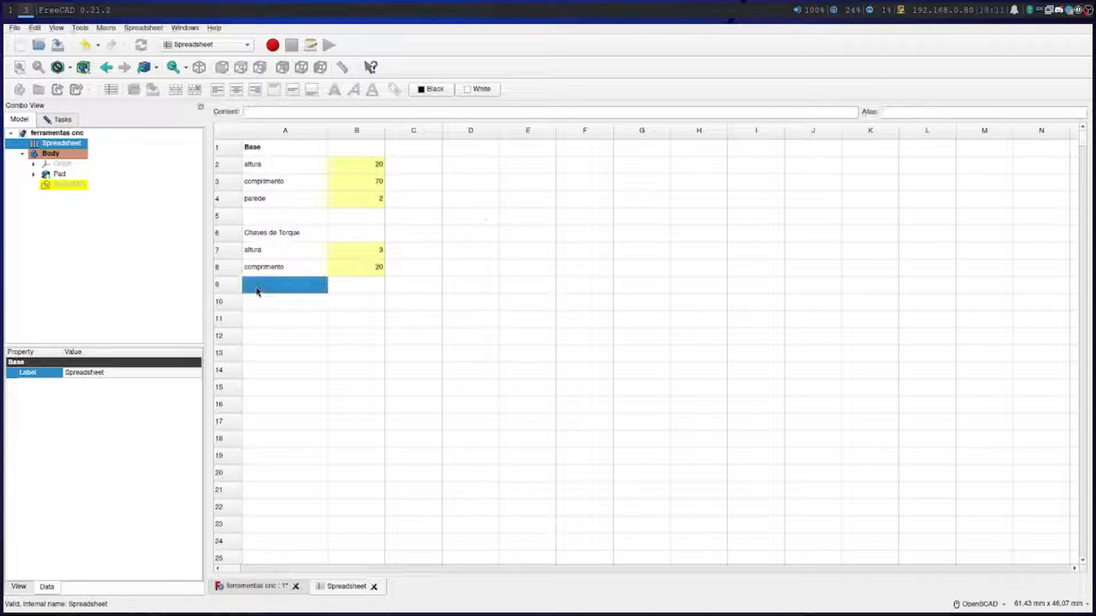
Return to the plate sketch in the Sketcher workbench and constrain the large slot's top edge length to Spreadsheet.torque_comprimento
click(264, 586)
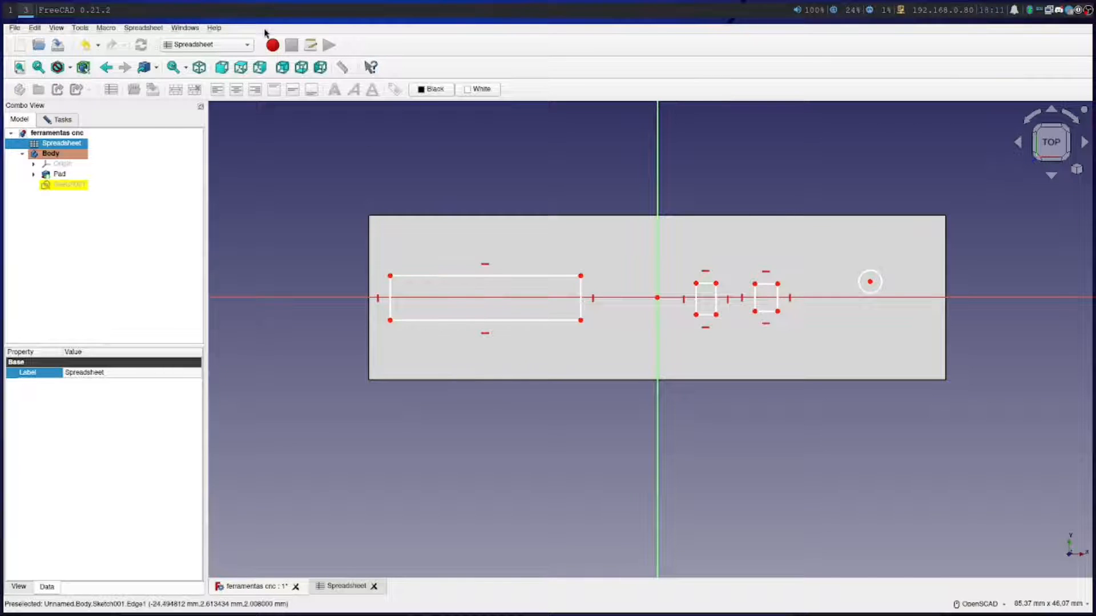
click(207, 44)
click(197, 150)
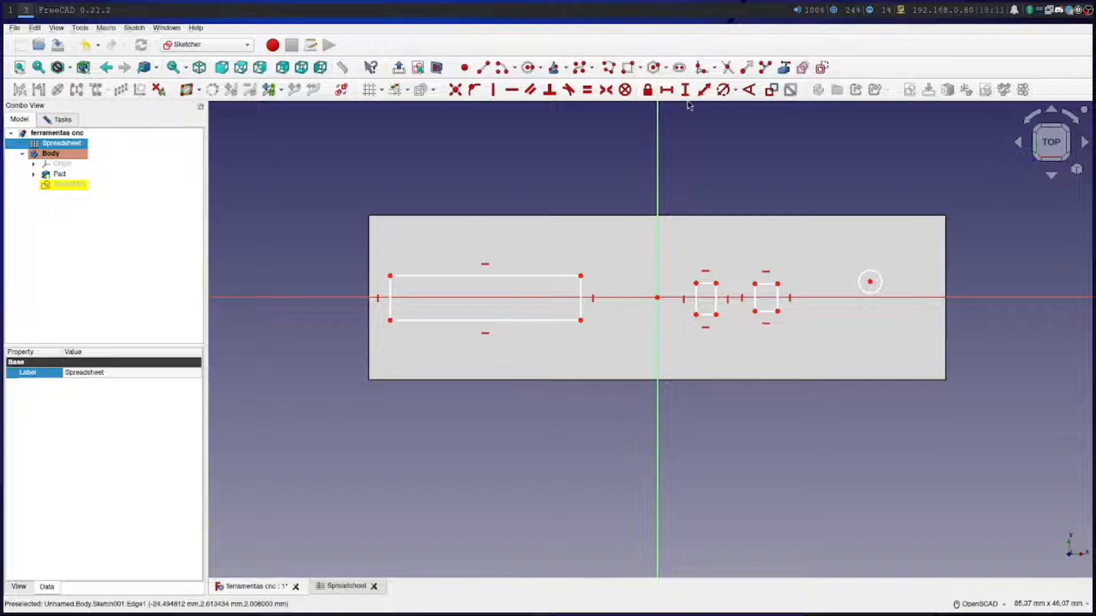
click(703, 91)
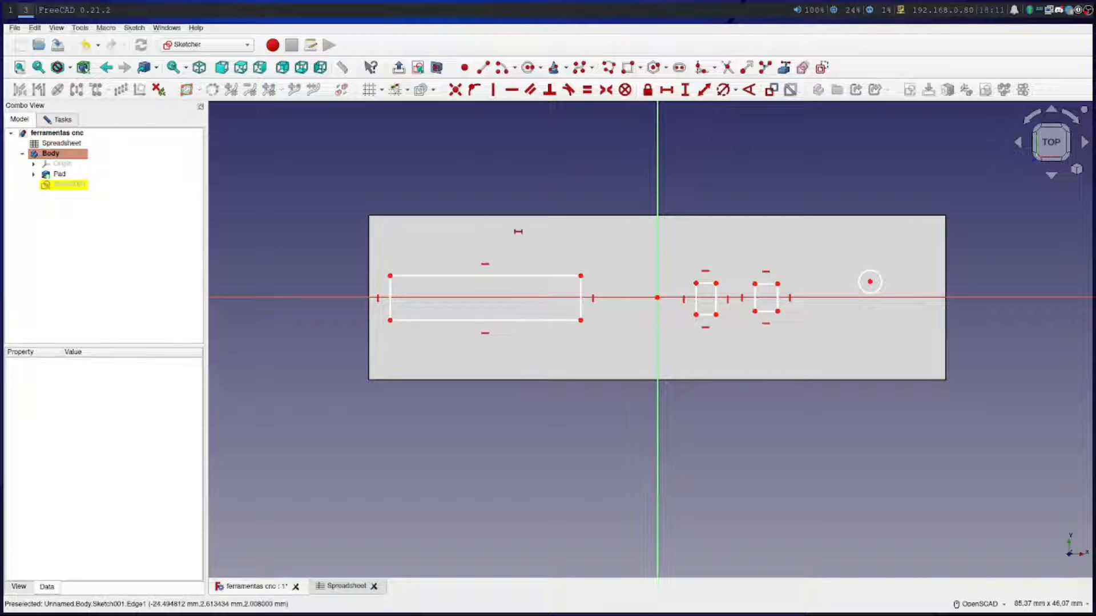
click(455, 277)
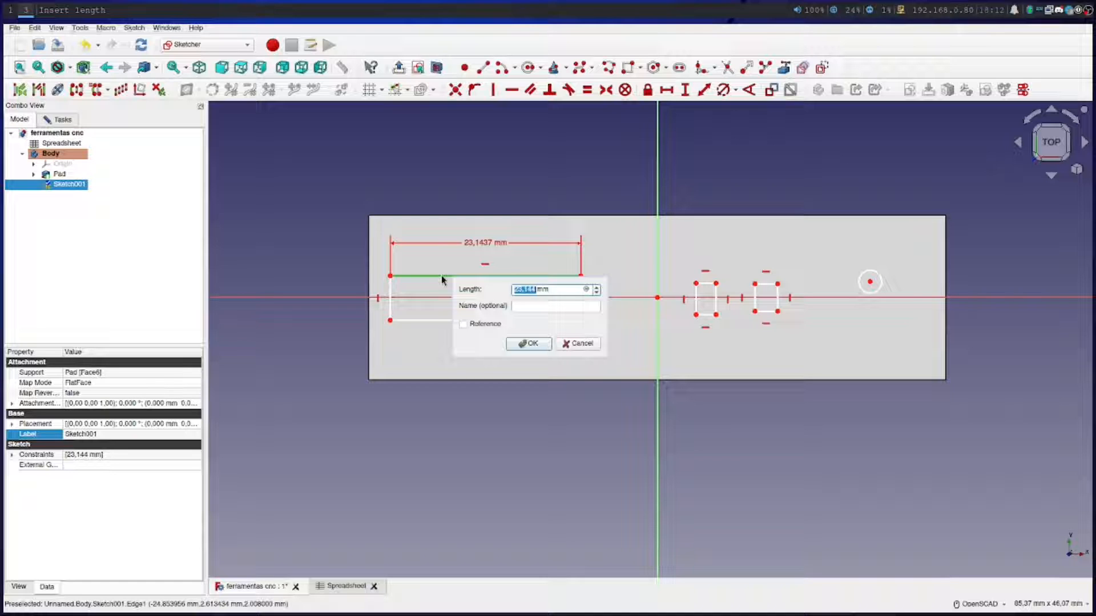
click(585, 289)
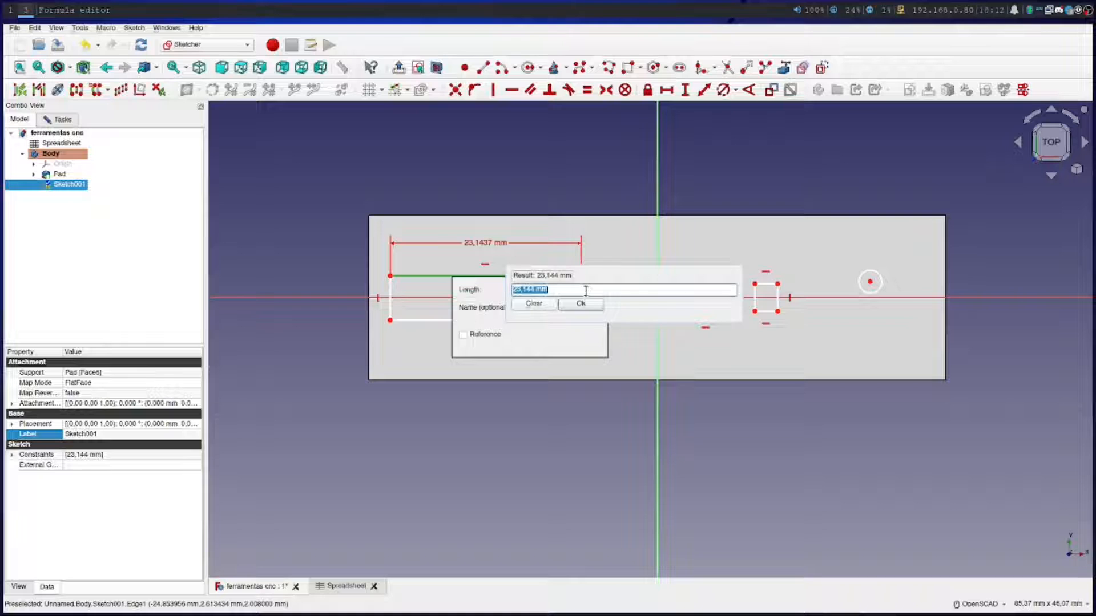
text(Sp)
click(587, 298)
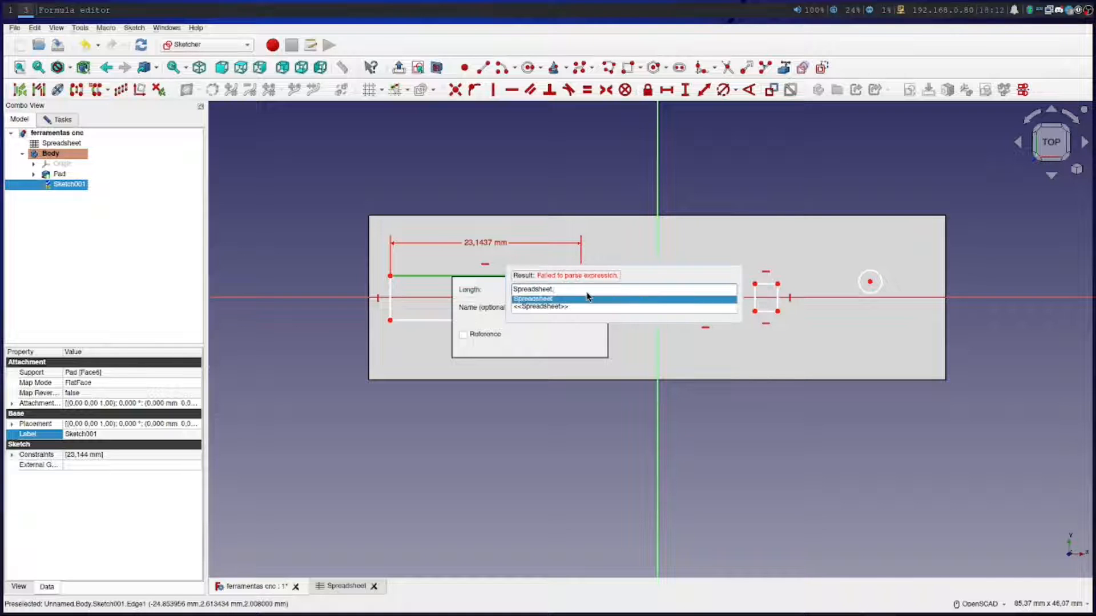
text(tor)
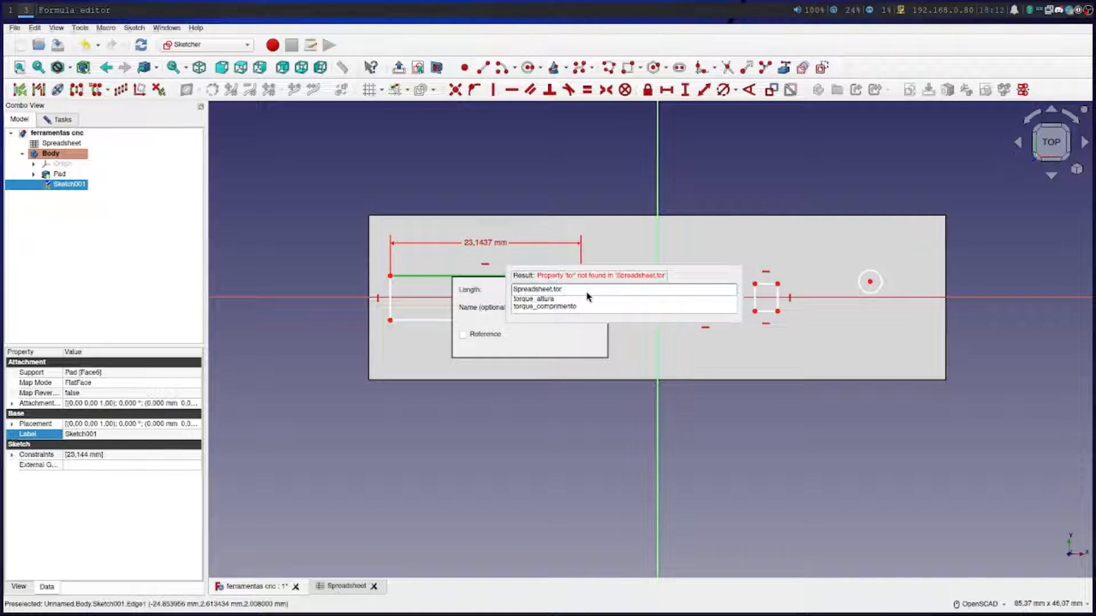
click(573, 307)
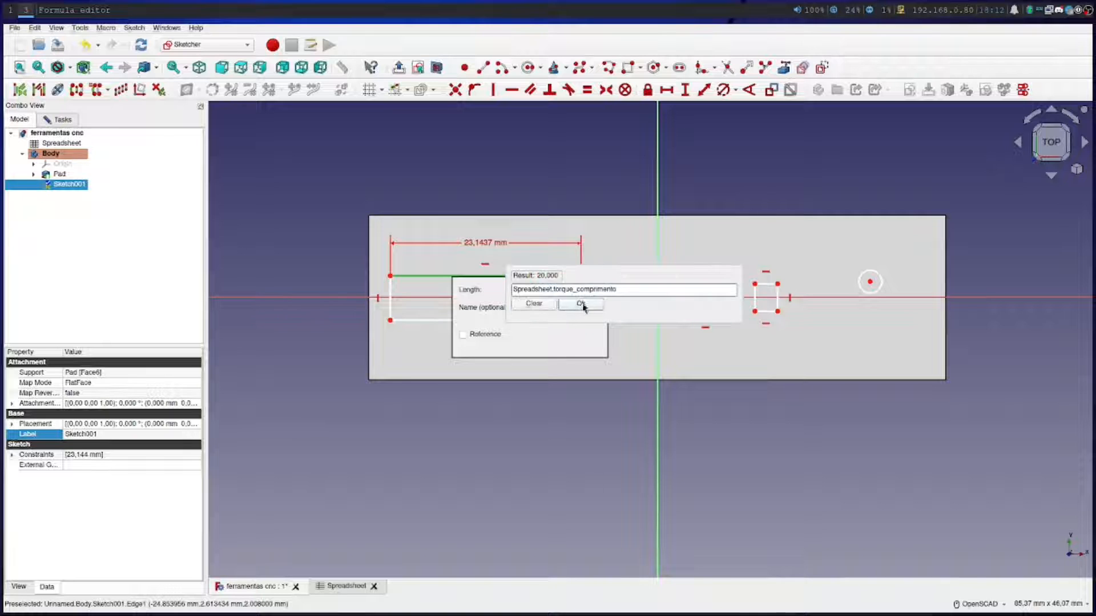
key(Return)
click(528, 343)
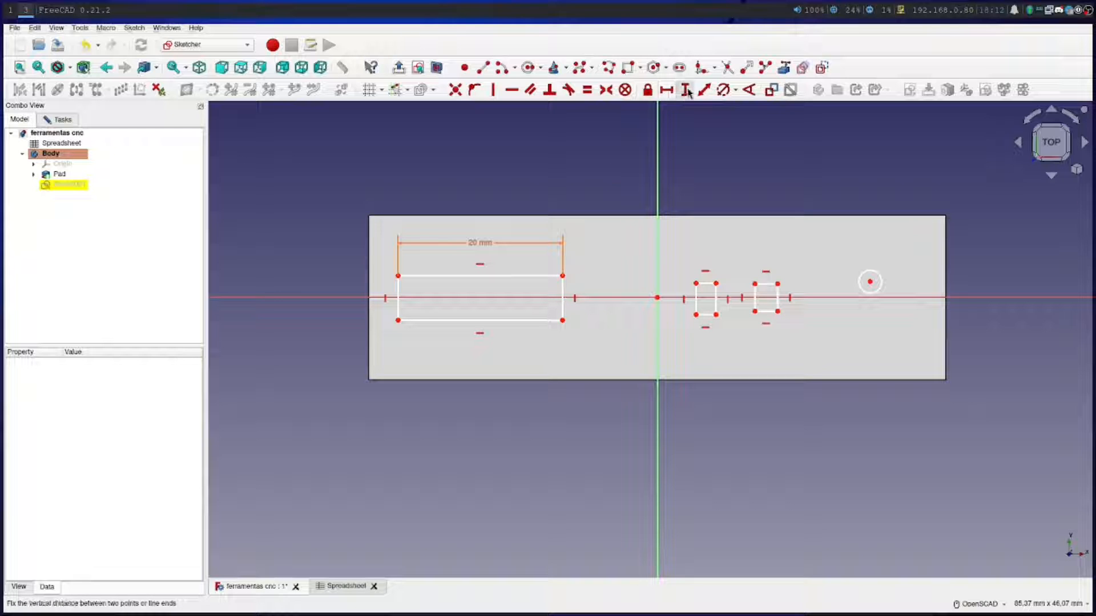
Constrain the height of the large slot's right edge with the formula Spreadsheet.torque_altura
click(563, 304)
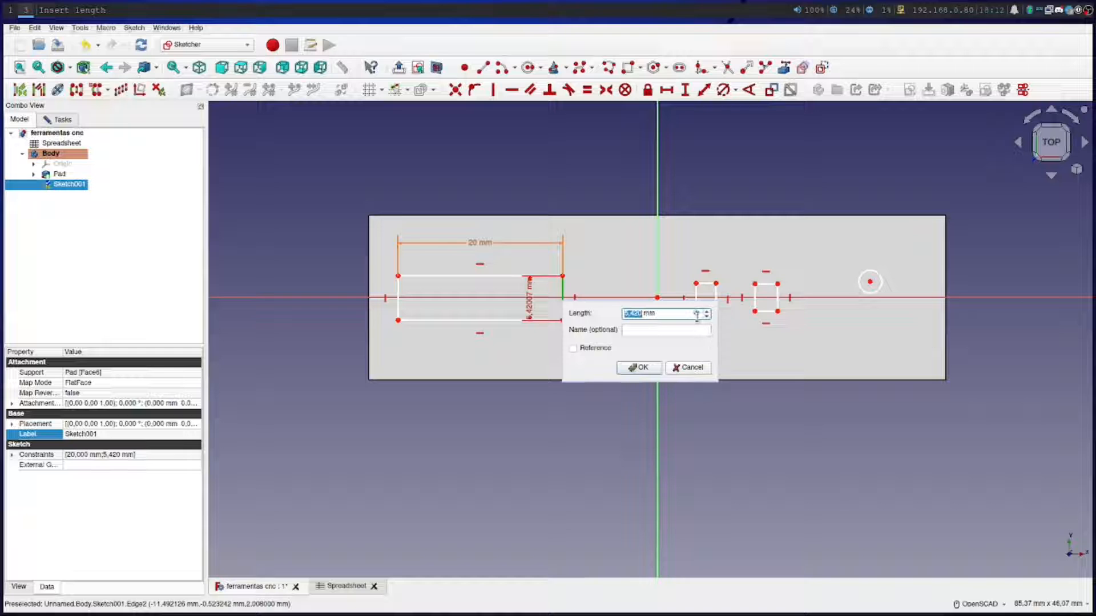
click(696, 313)
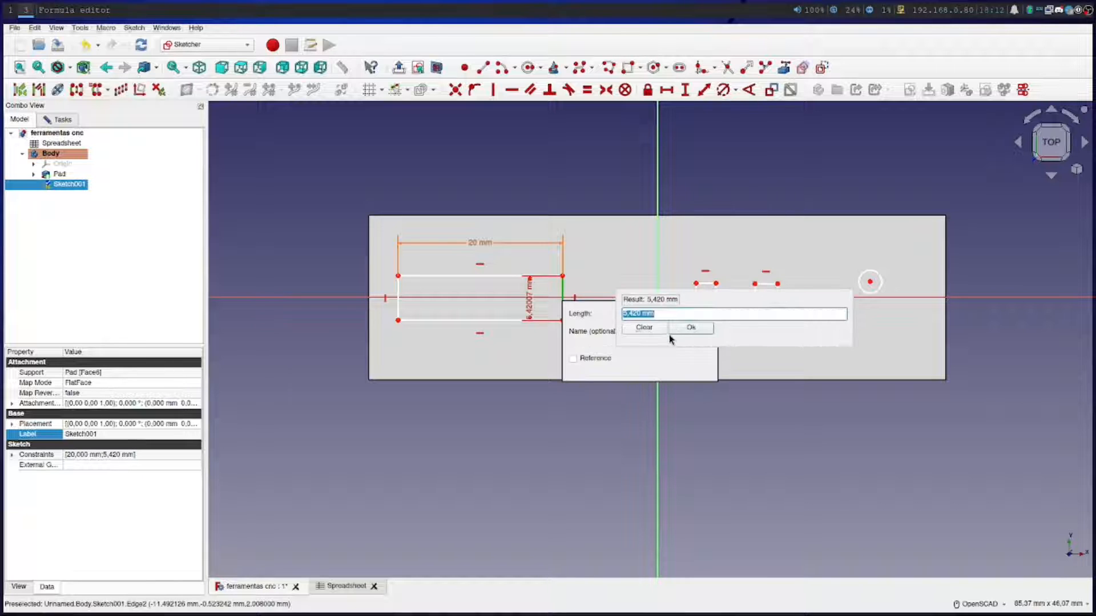
text(Sp)
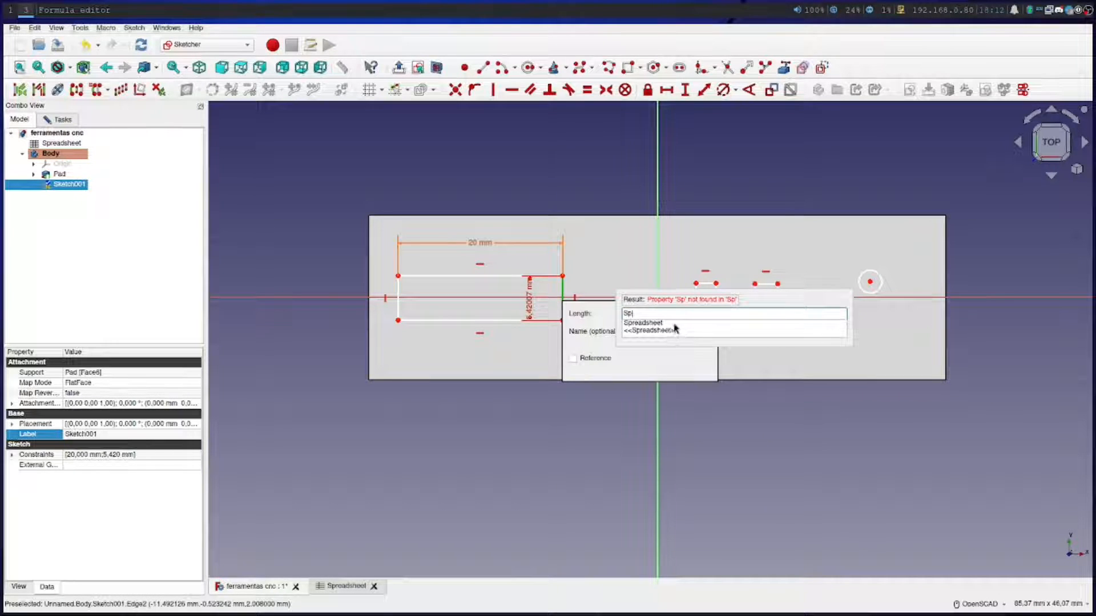
click(674, 324)
text(al)
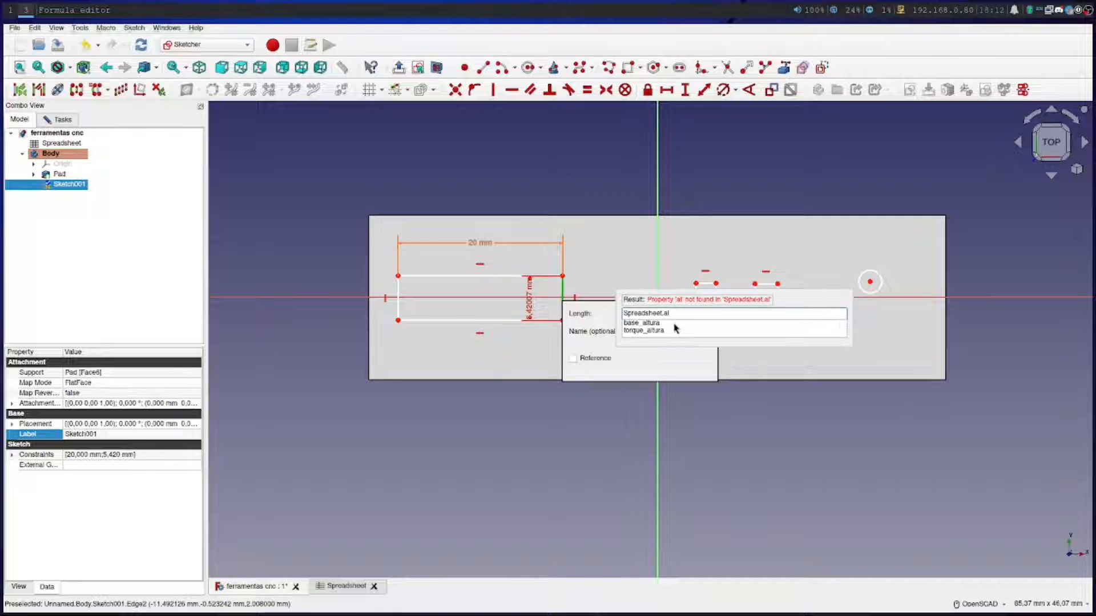
click(671, 323)
click(684, 327)
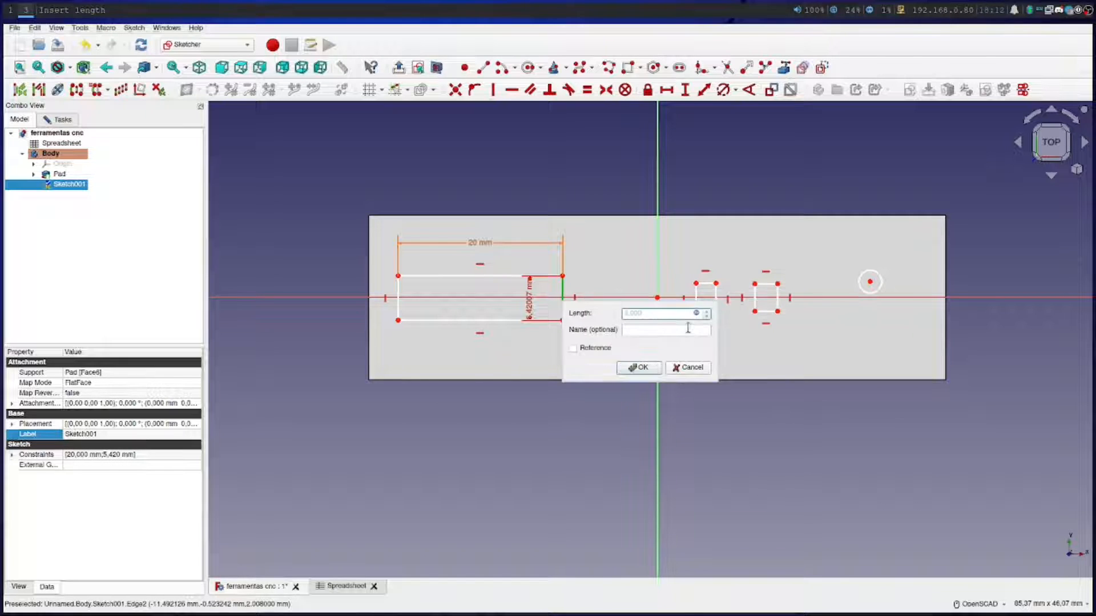
click(659, 369)
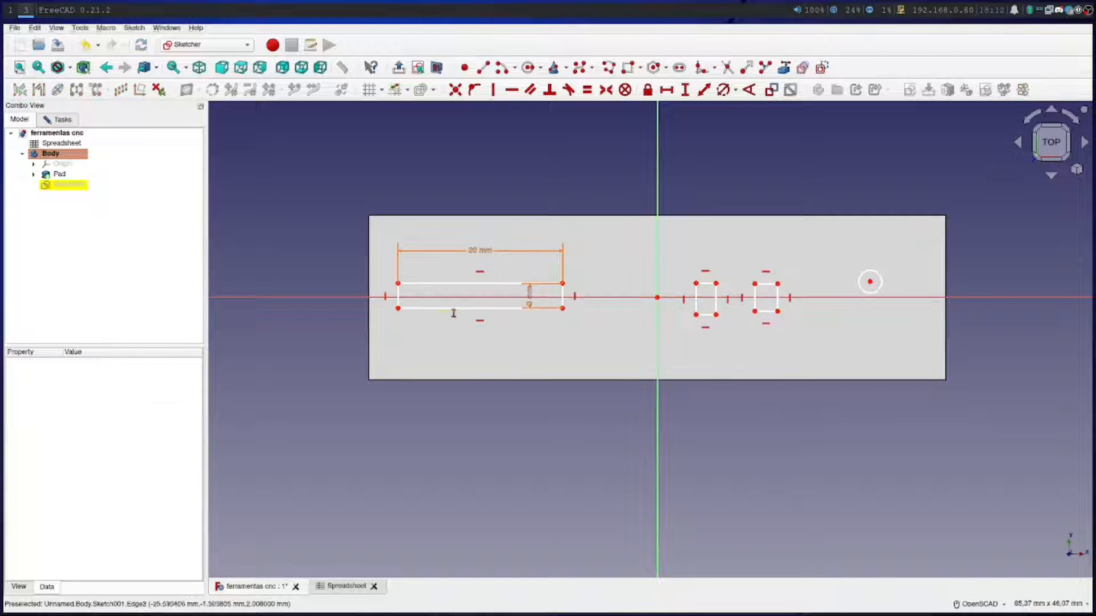
scroll(459, 308, up, 5)
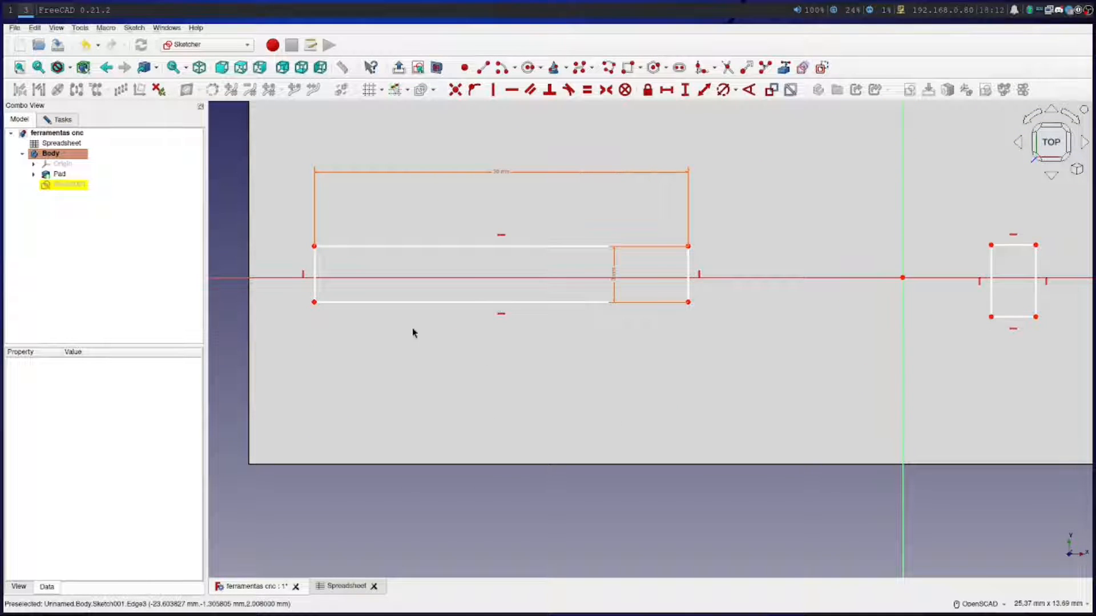
key(i)
key(Escape)
click(473, 100)
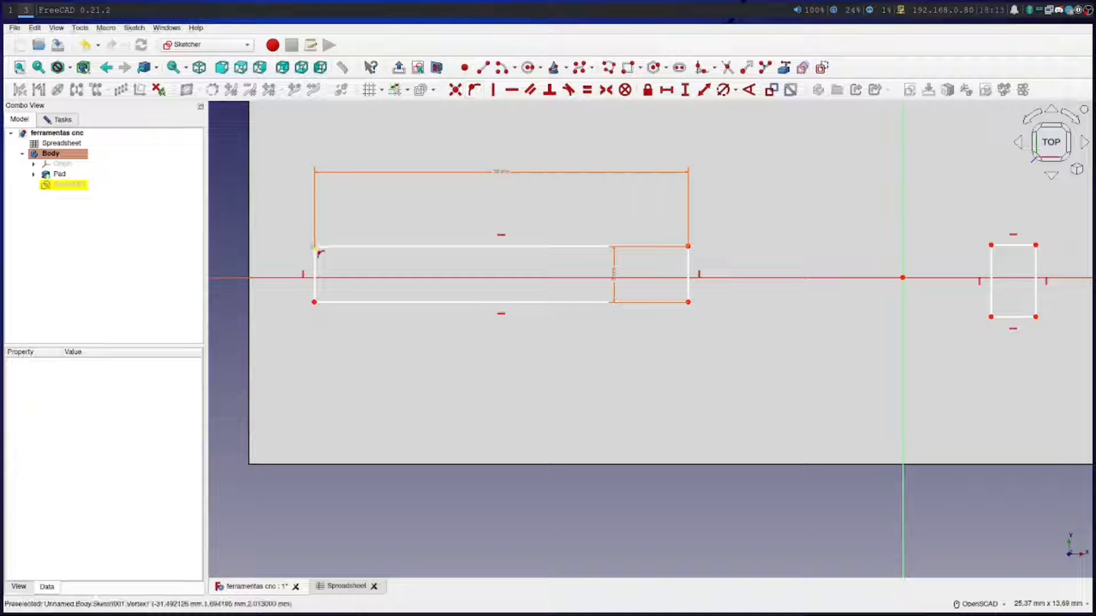
click(314, 246)
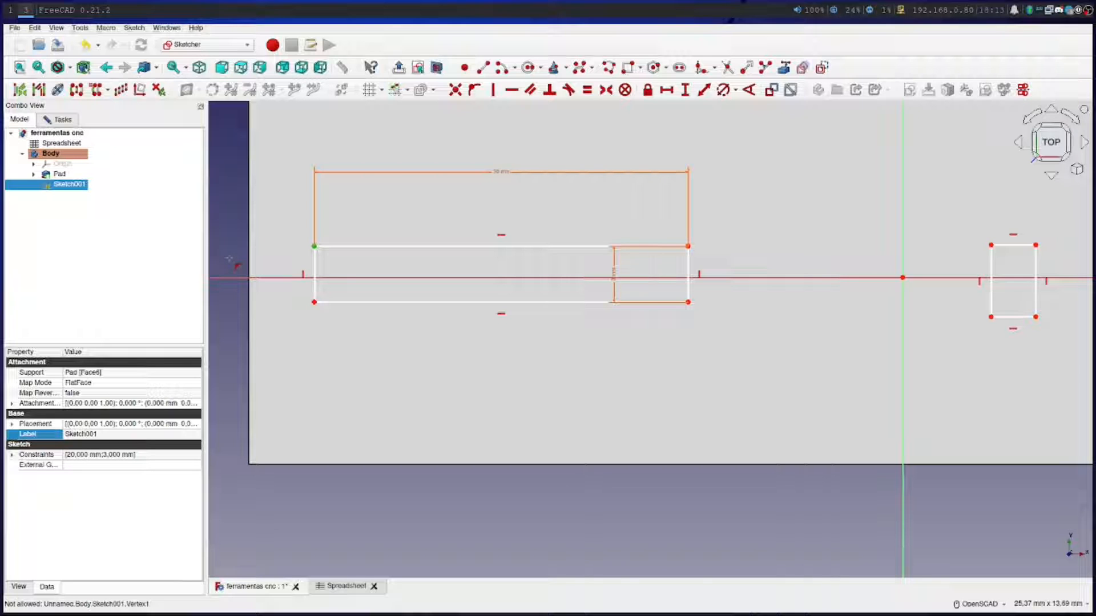
right_click(233, 258)
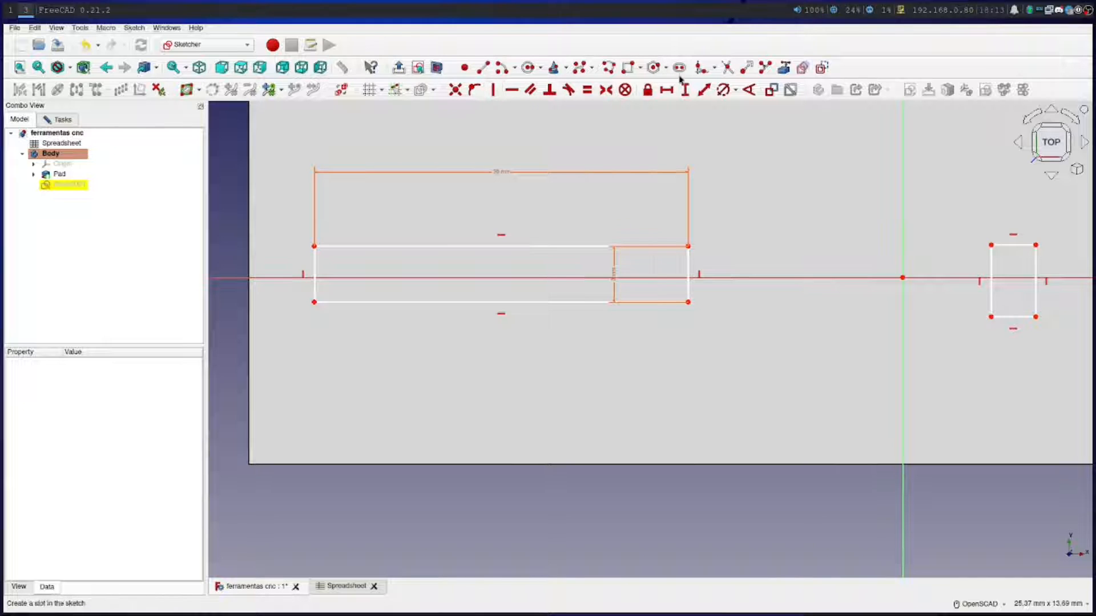
Import the plate's left edge as external geometry and constrain the large slot's upper-left corner onto it
click(782, 68)
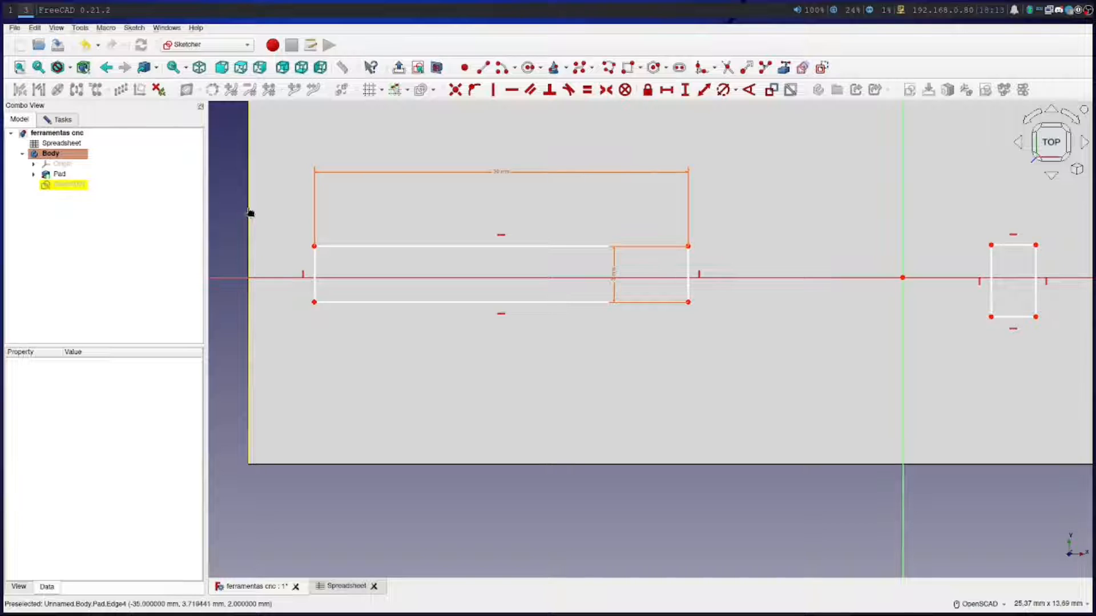
click(249, 213)
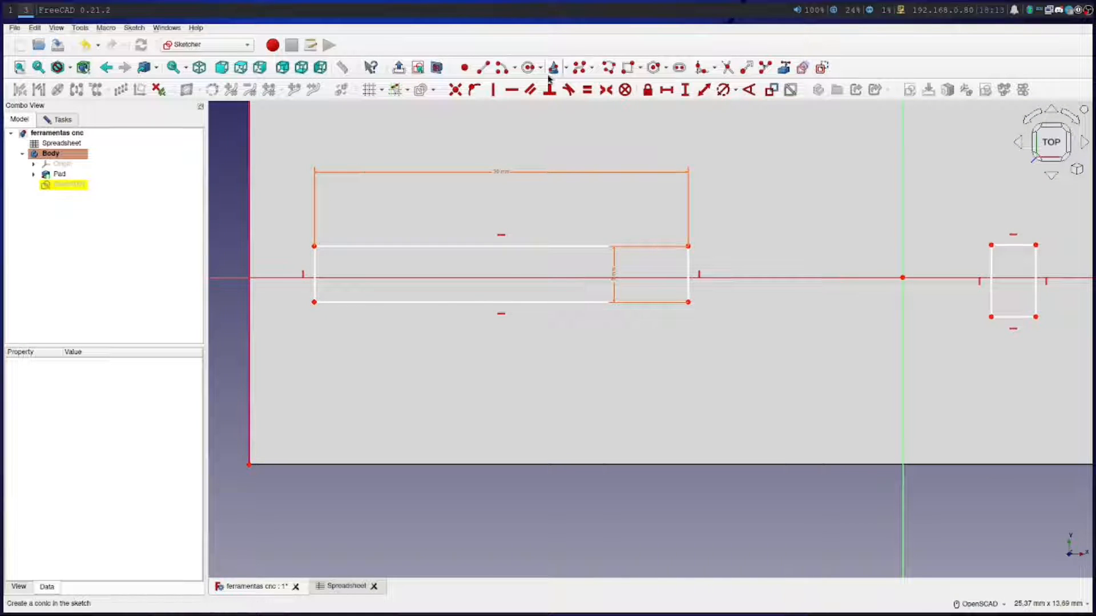
click(317, 248)
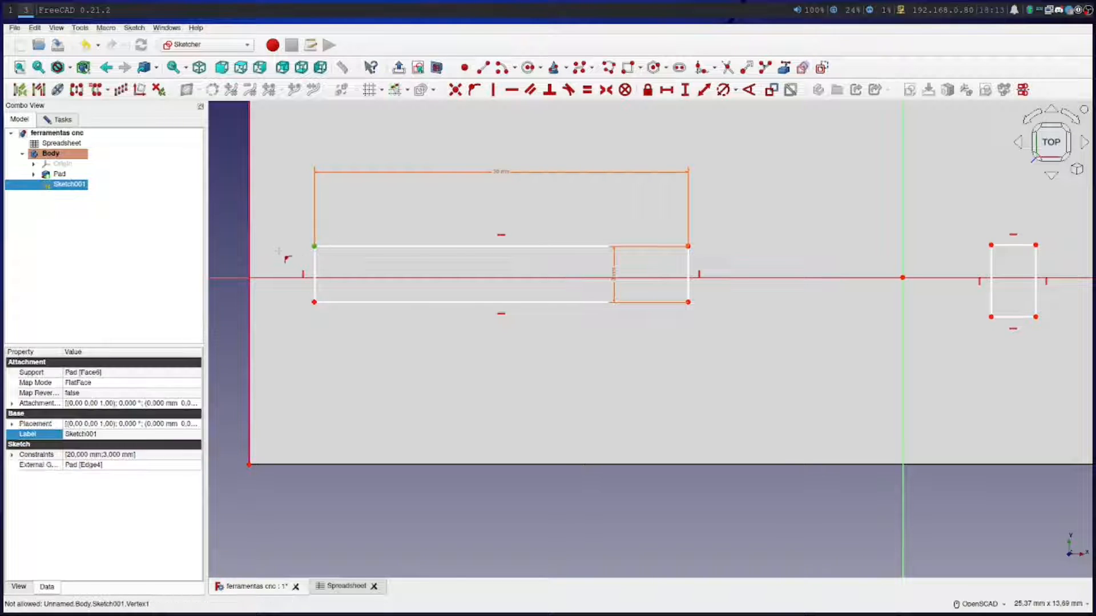
click(251, 251)
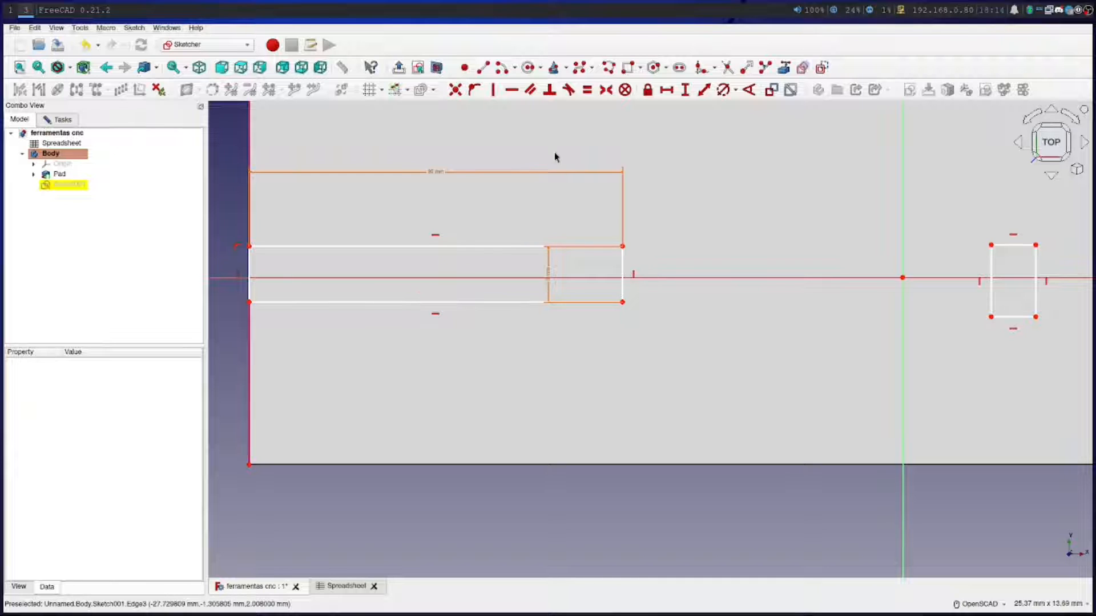
Constrain the distance from the large slot's upper-right corner to the horizontal axis with the formula Spreadsheet.torque_altura/2
click(703, 91)
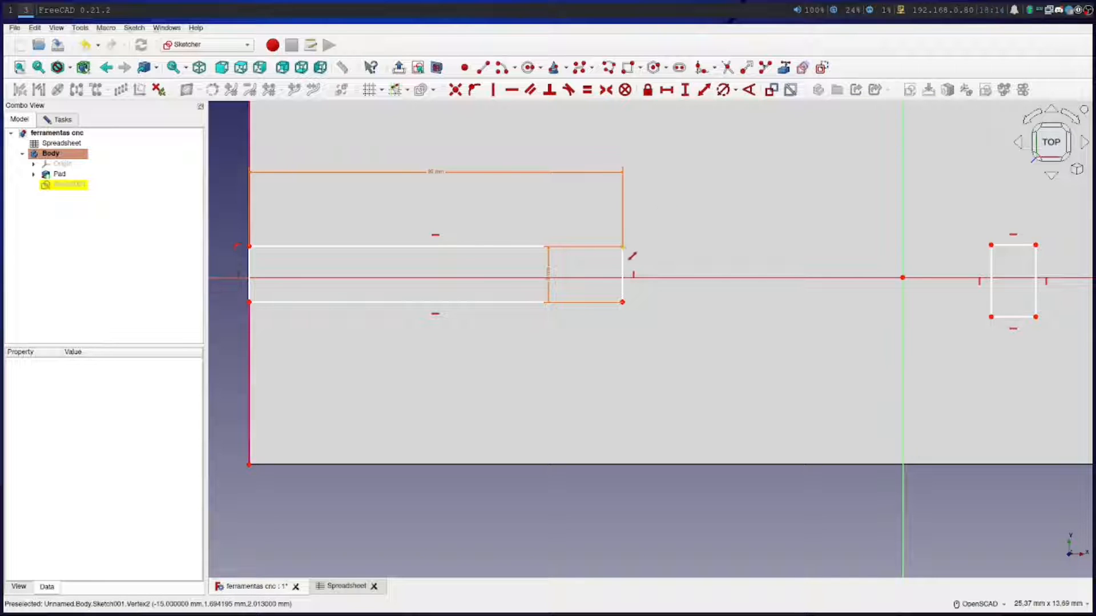
click(623, 247)
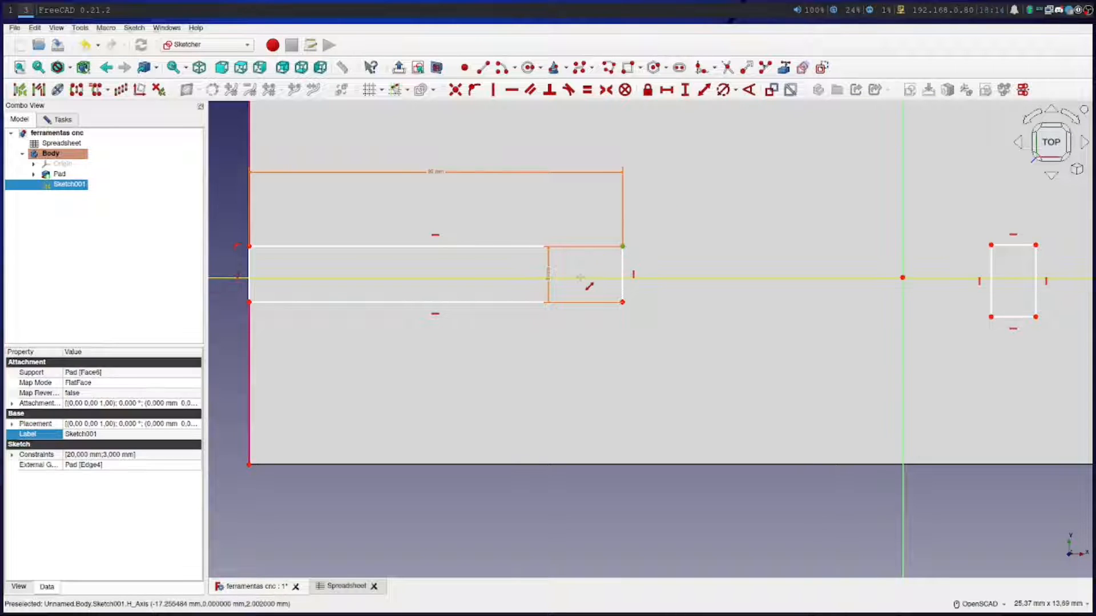
click(580, 278)
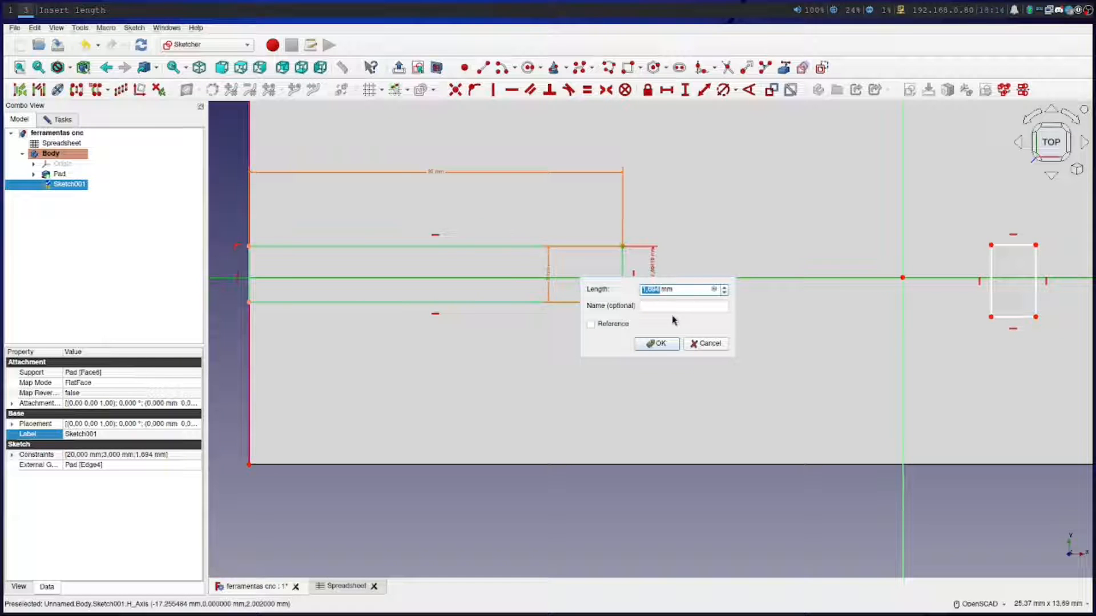
click(713, 289)
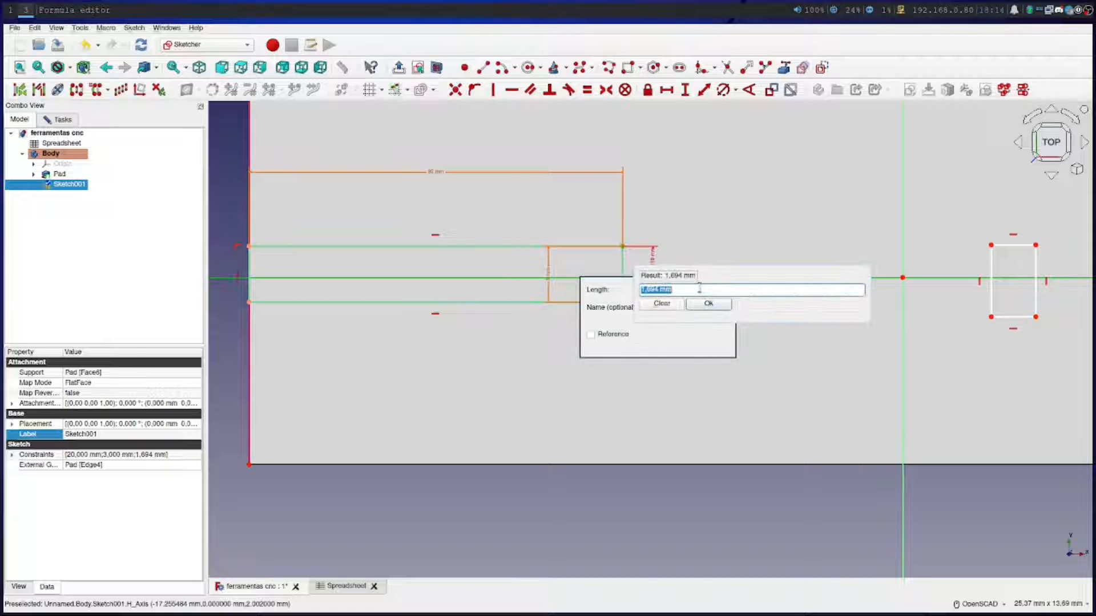
text(s)
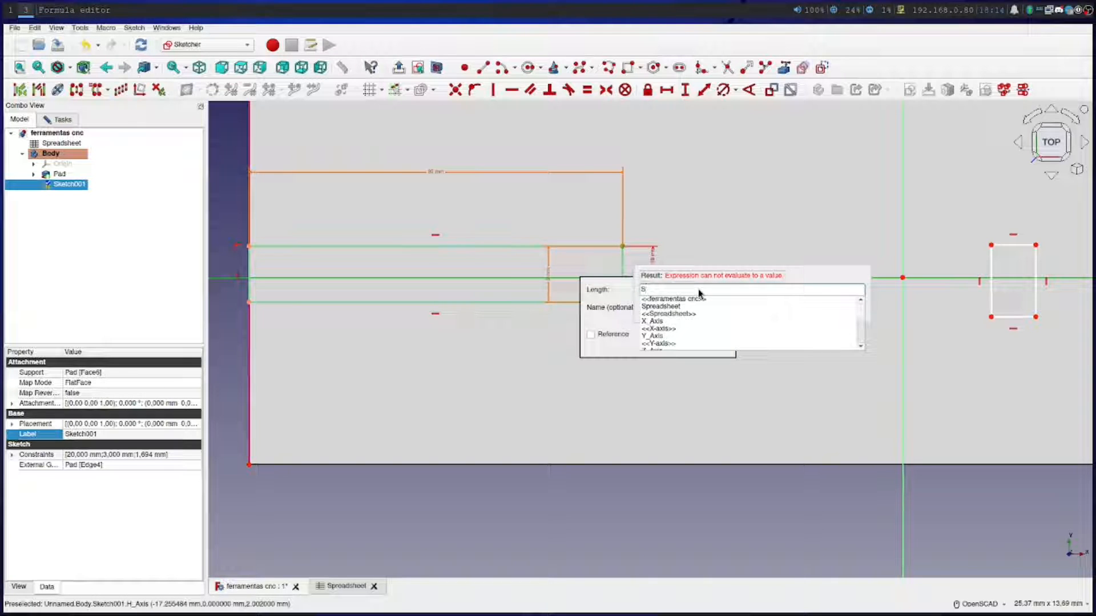
click(682, 309)
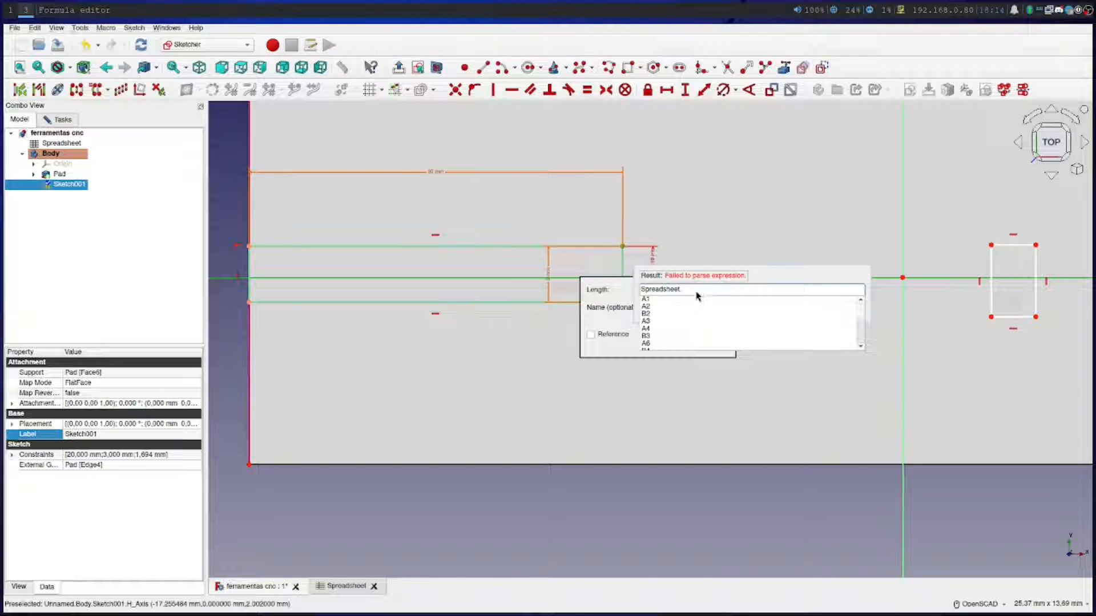
text(al)
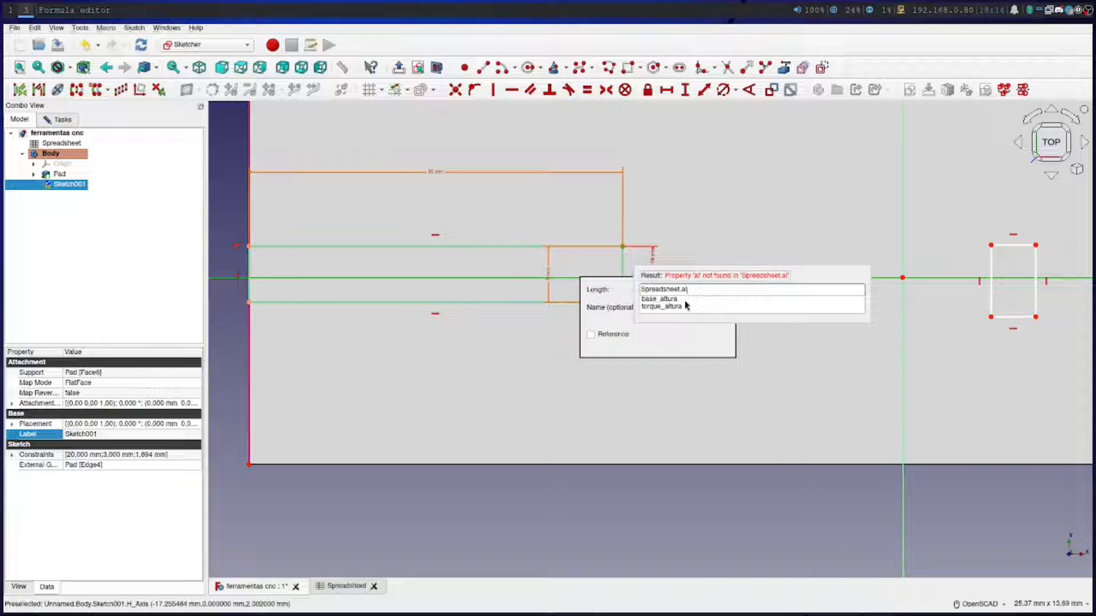
click(680, 306)
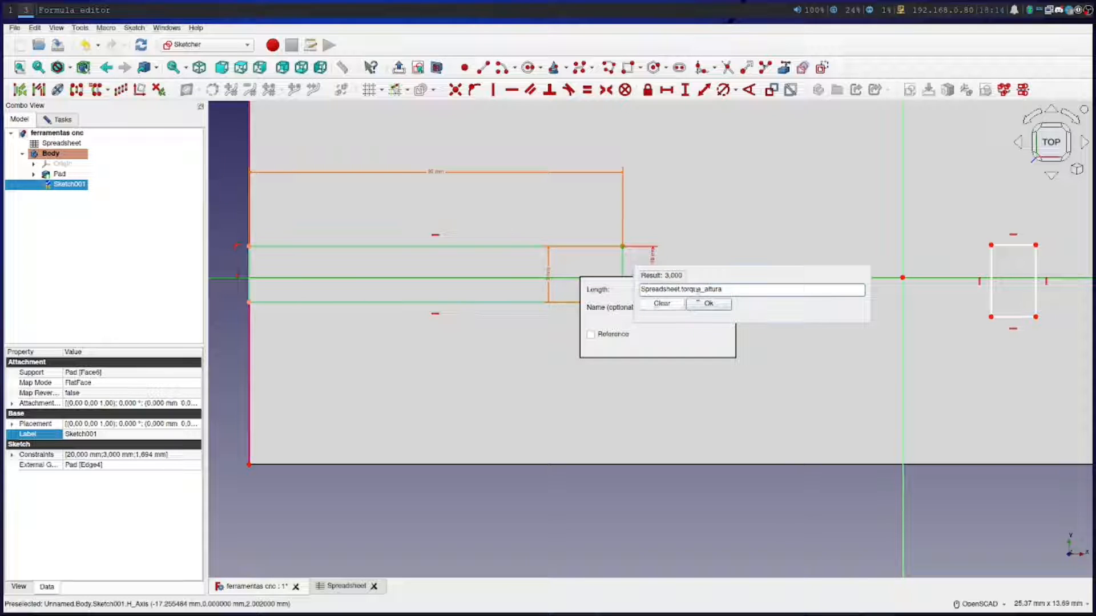
text(/2)
click(709, 307)
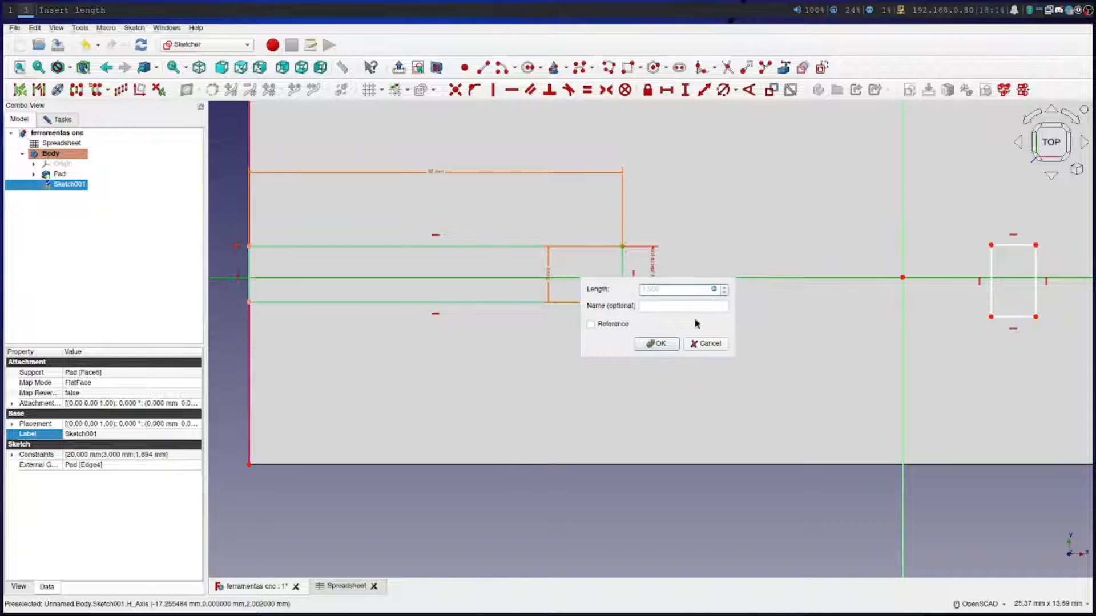
click(660, 345)
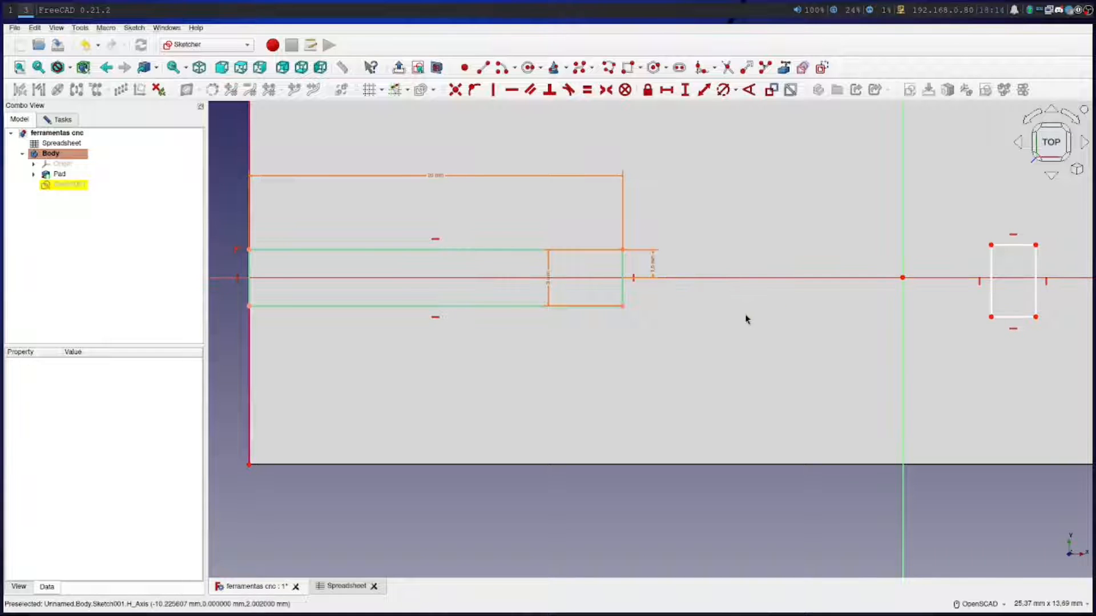
scroll(745, 314, down, 3)
scroll(643, 340, down, 2)
scroll(653, 340, up, 1)
right_drag(776, 357, 491, 385)
click(493, 401)
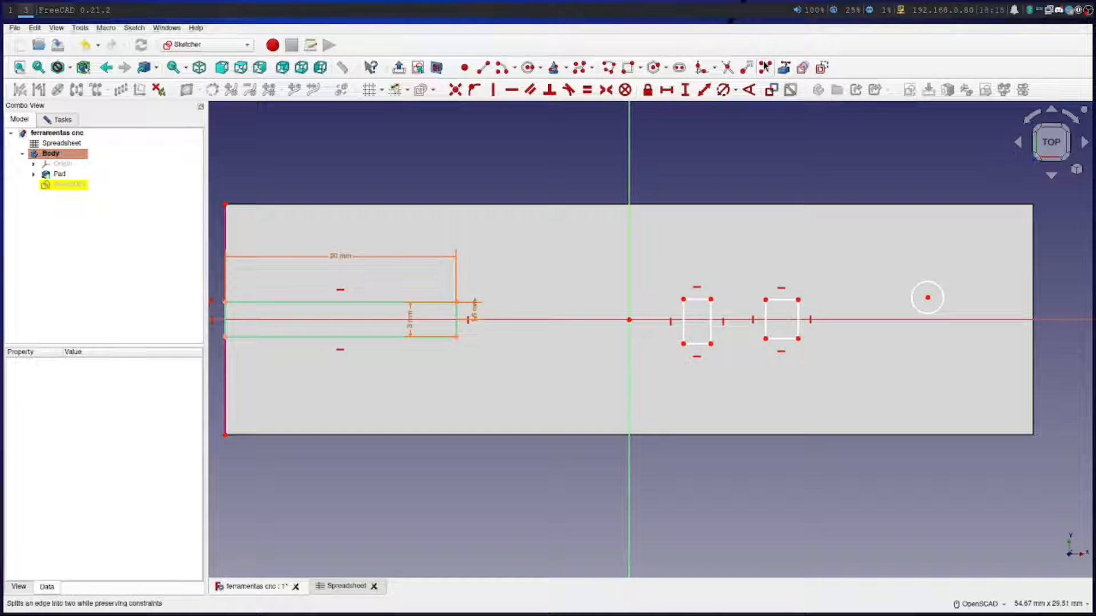
Switch to the spreadsheet in the Spreadsheet workbench and make the heading "Chaves de Torque" in cell A6 bold
click(344, 586)
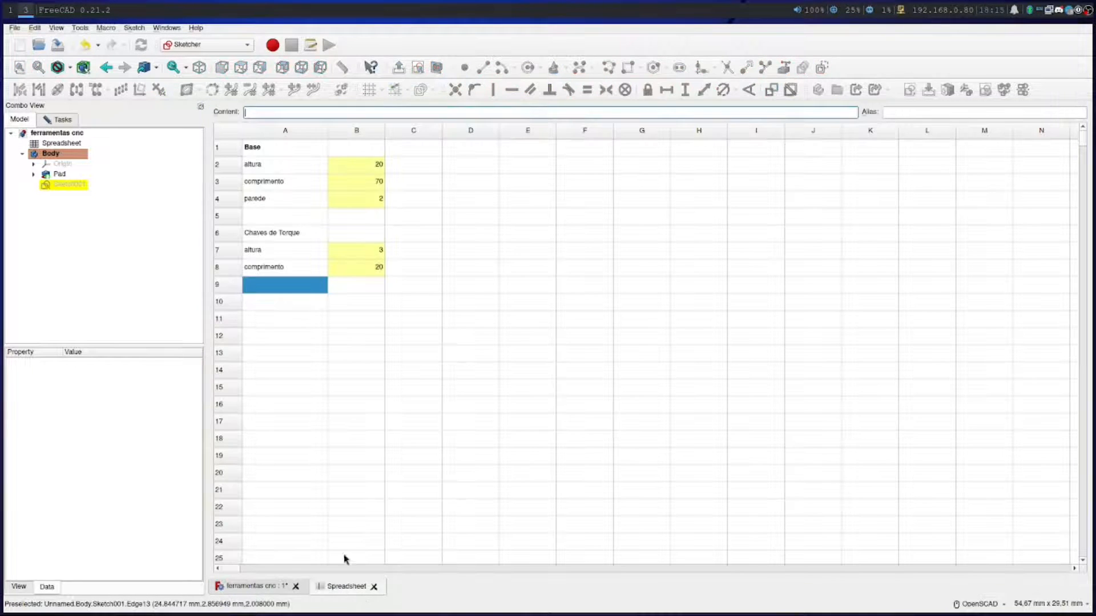
click(271, 233)
click(211, 48)
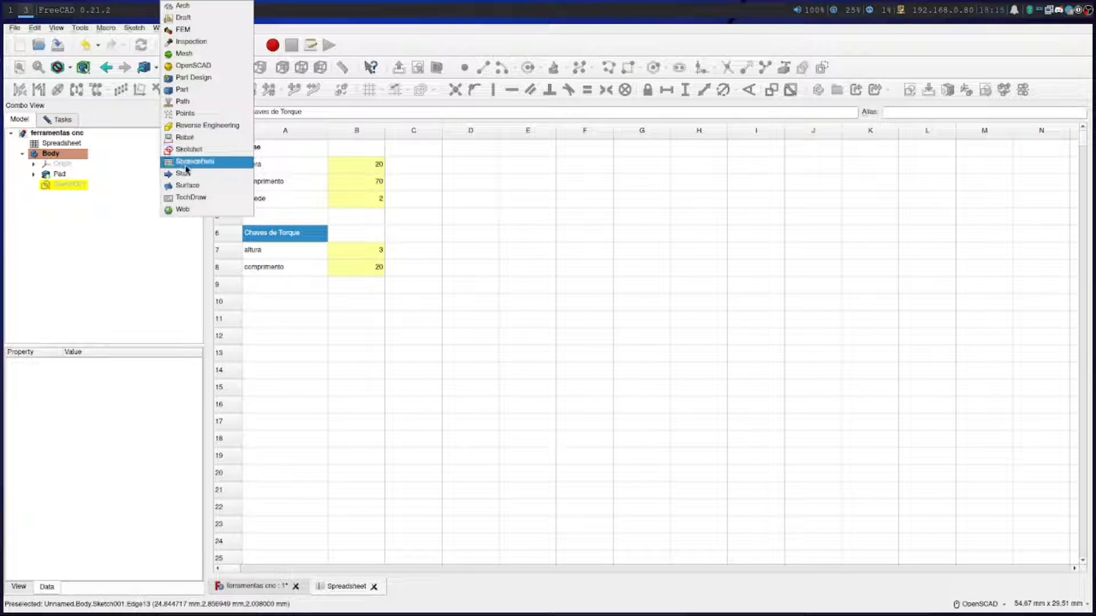
click(188, 162)
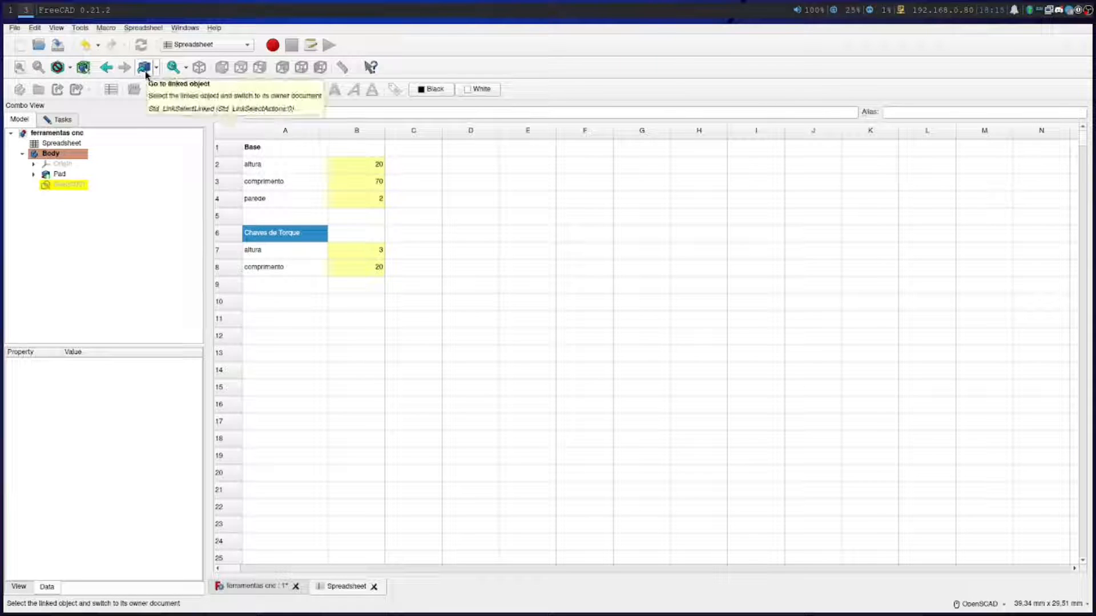
right_click(283, 241)
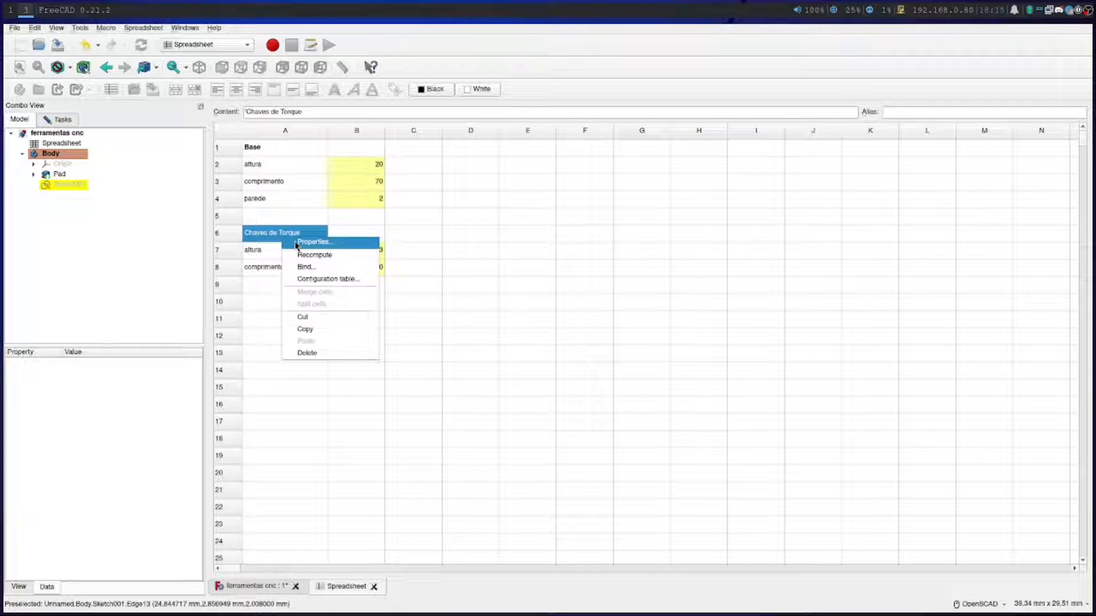
click(296, 243)
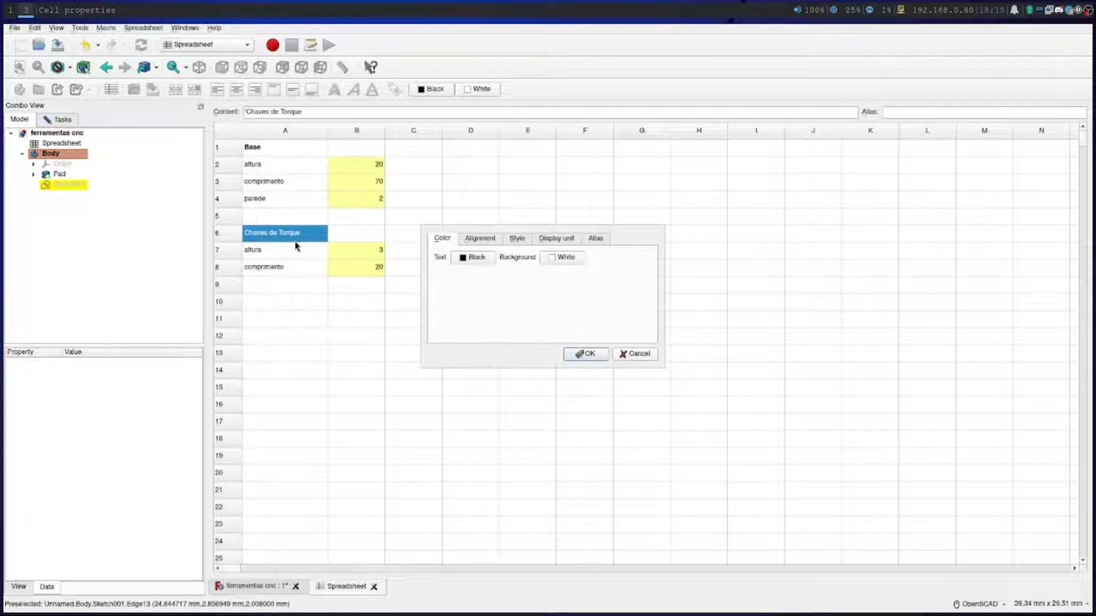
click(505, 237)
click(448, 258)
key(Return)
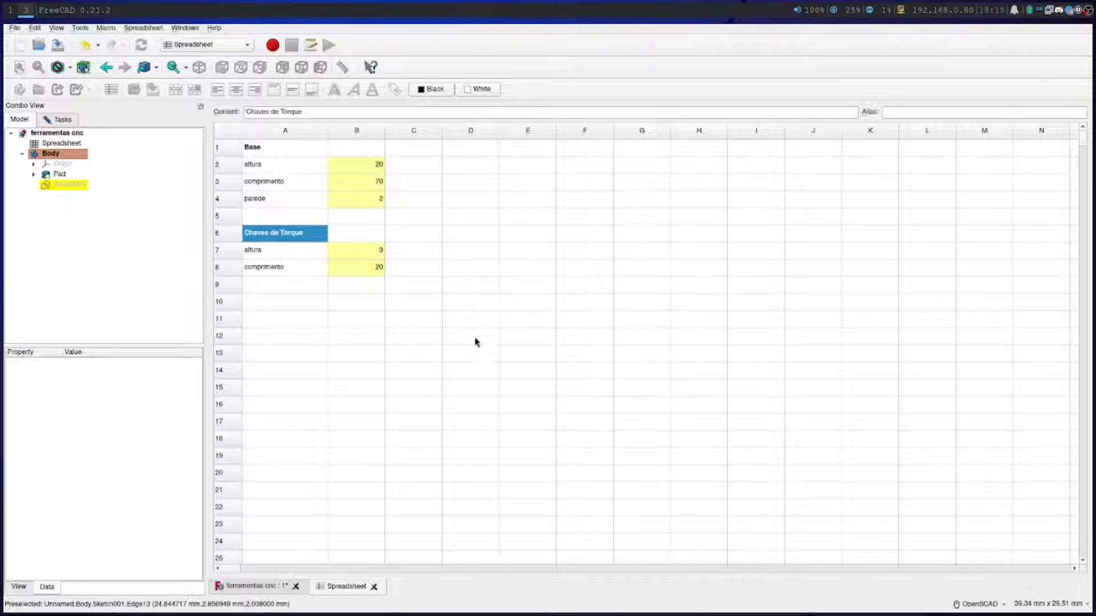
Enter the heading "Pincas" in cell A10, with the label "raio" in A11 and the value 1,5 in B11
click(282, 301)
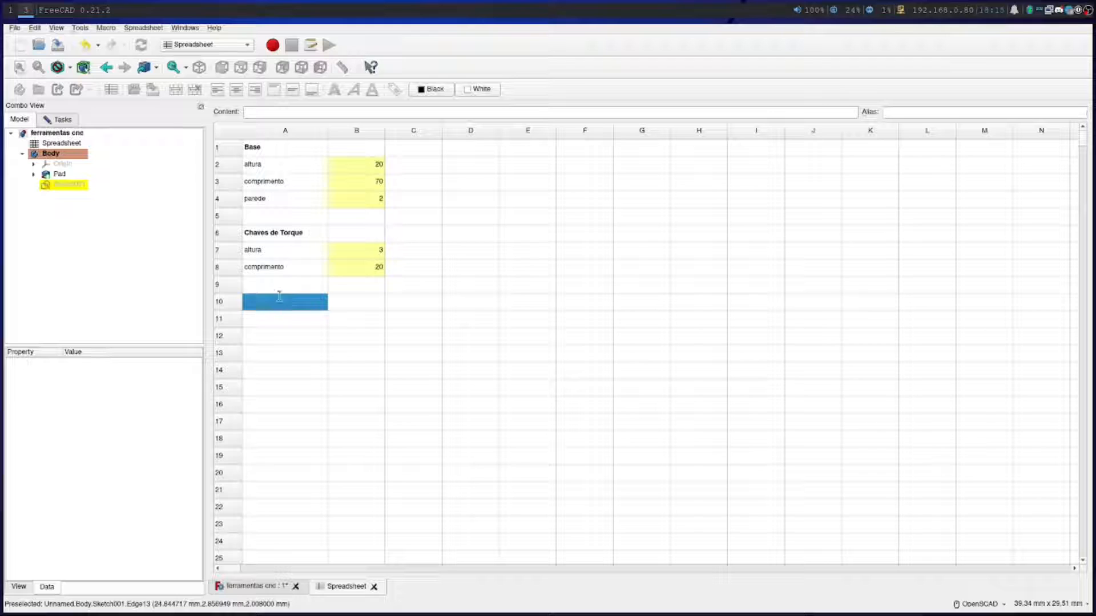
text(Pino)
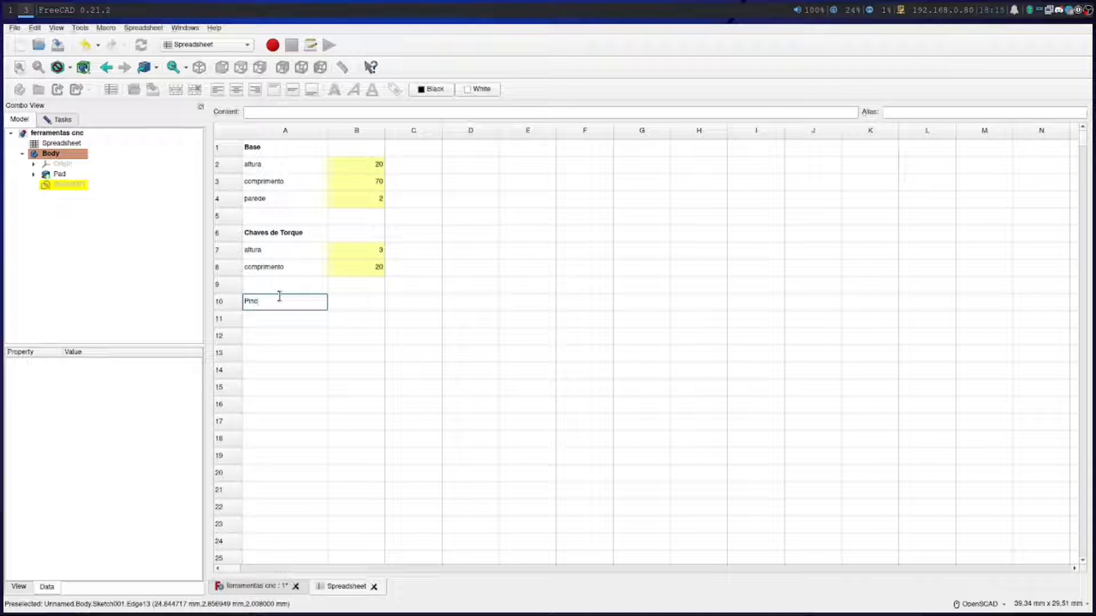
key(Return)
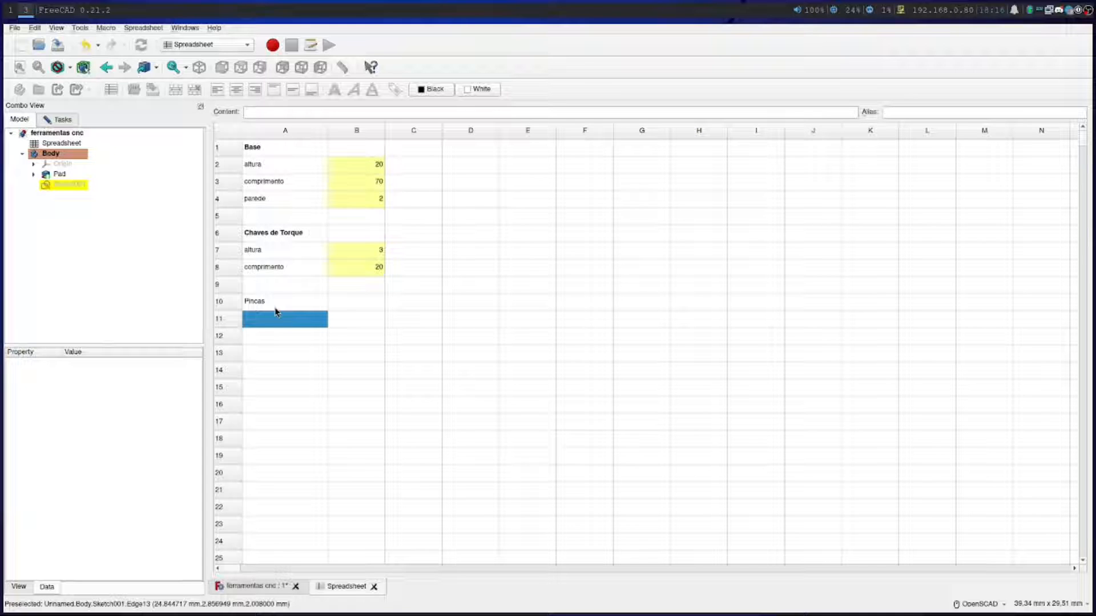
text(raio)
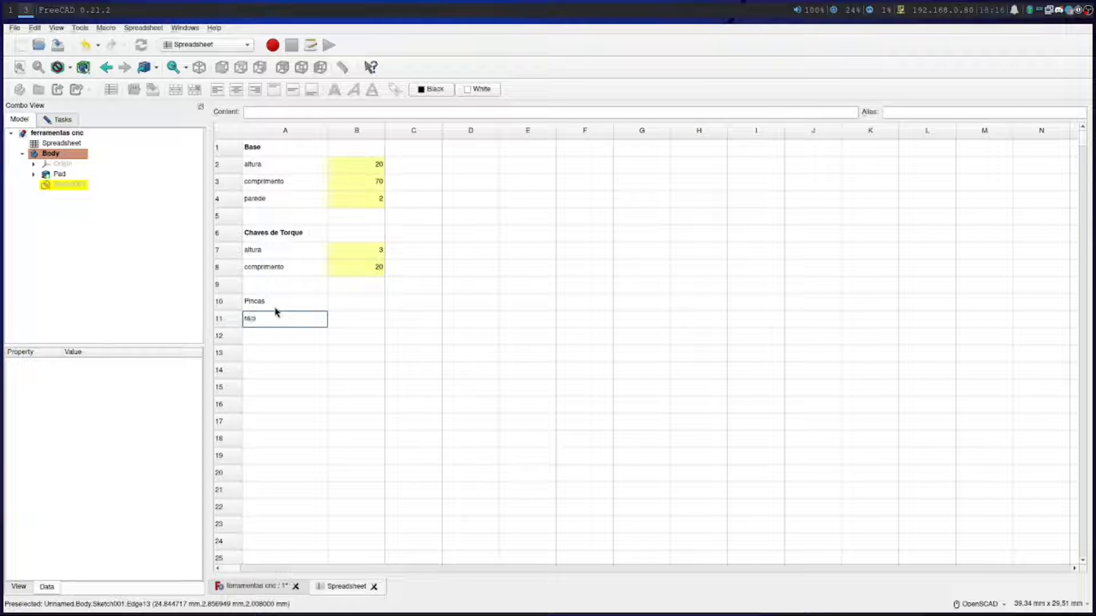
click(344, 324)
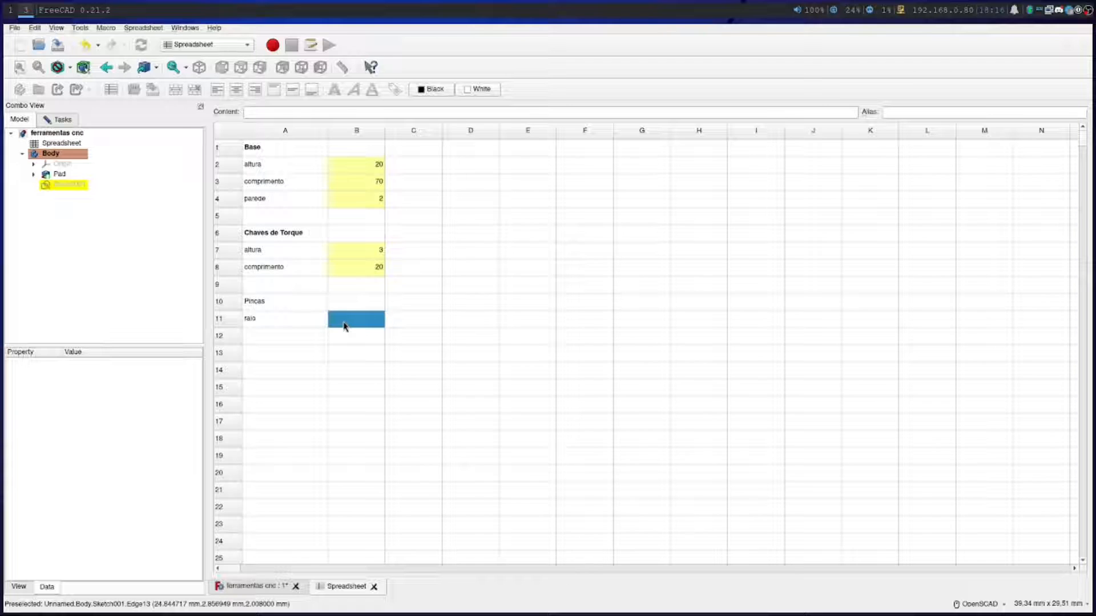
text(1)
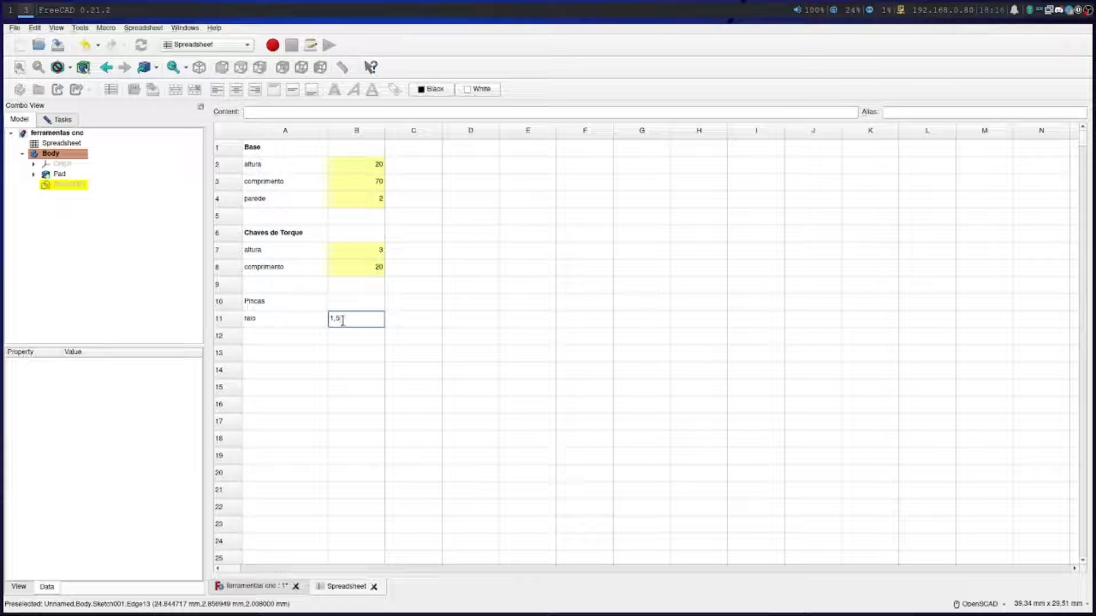
text(,5)
key(Return)
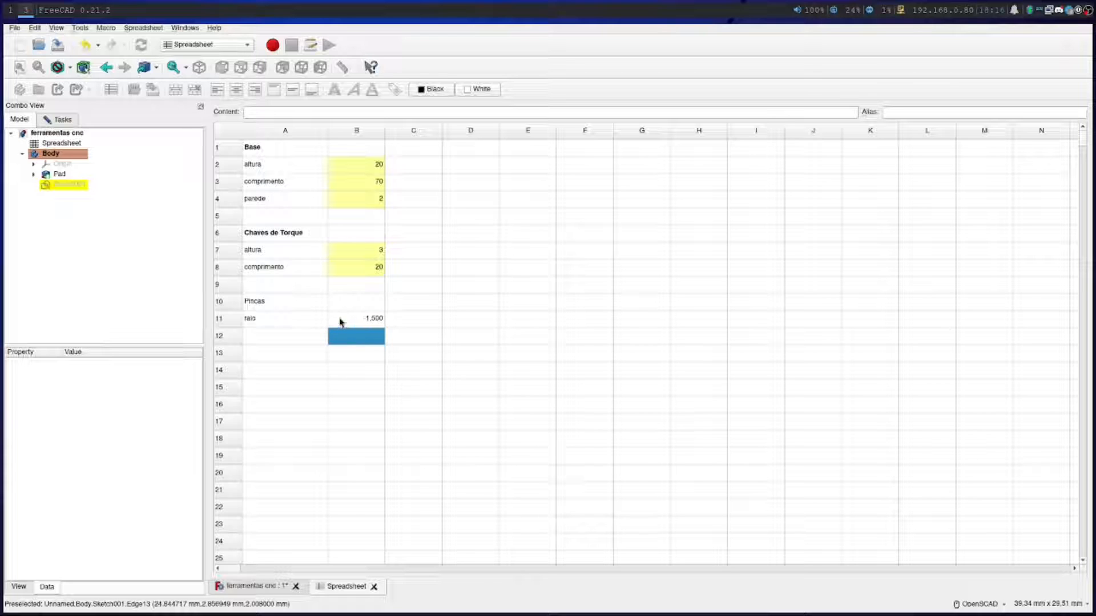
Make the heading "Pincas" in cell A10 bold through its cell properties
right_click(256, 301)
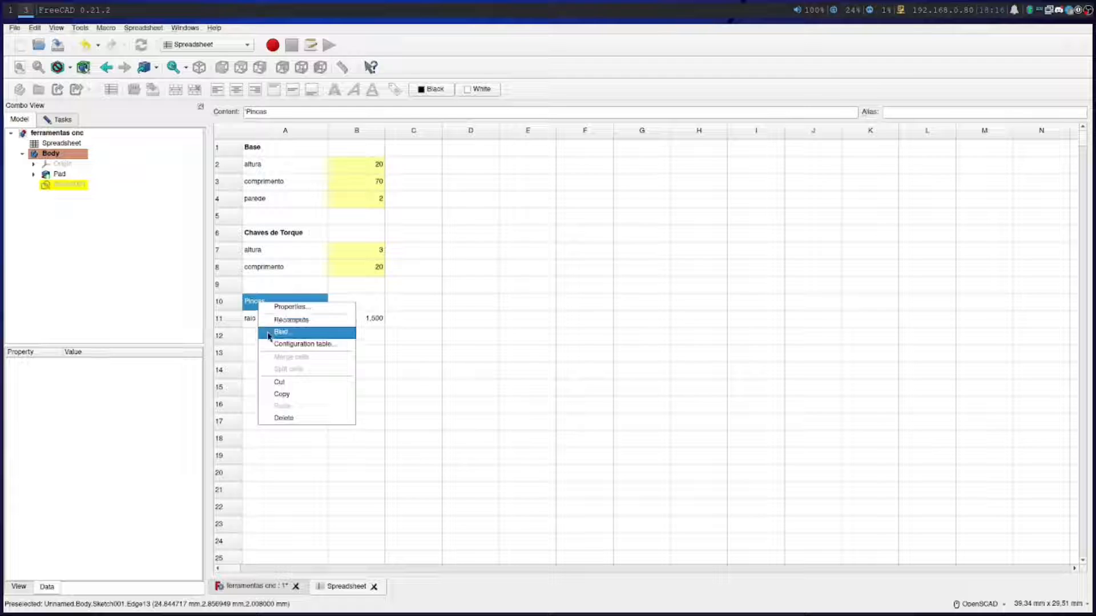
click(274, 307)
click(517, 239)
click(450, 256)
click(585, 354)
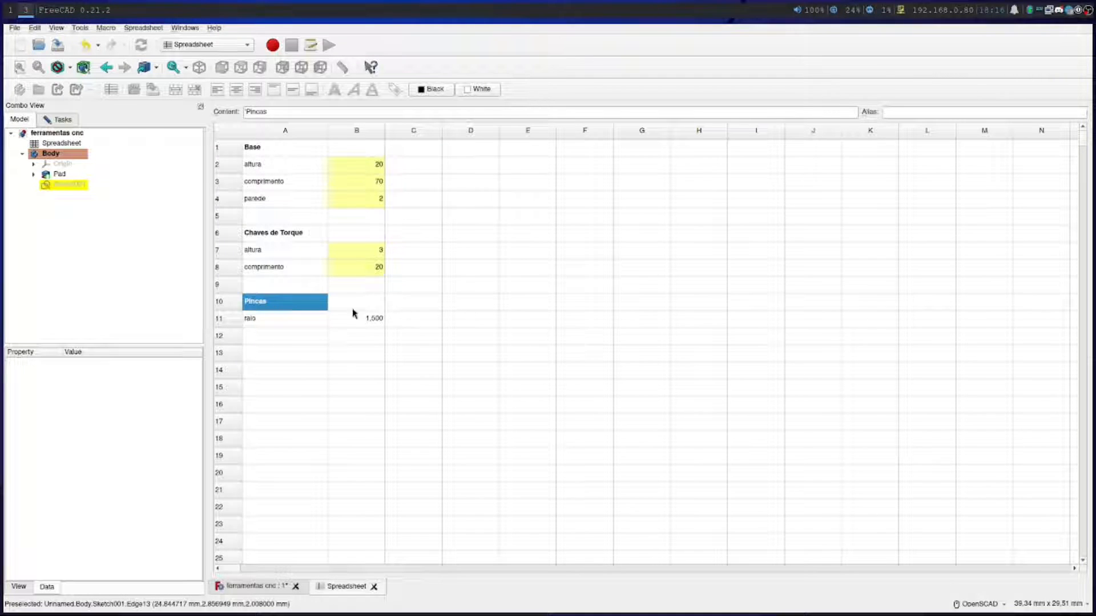
Assign the alias pinca_raio to the radius value in cell B11
click(310, 320)
click(349, 319)
click(895, 111)
text(pinc)
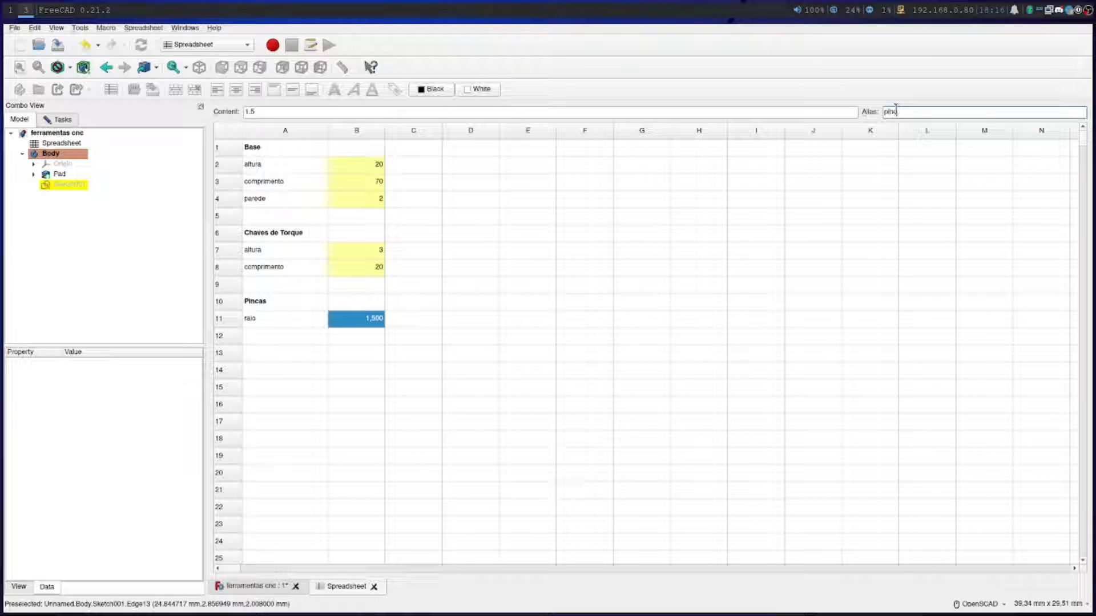
text(as_raio)
key(Return)
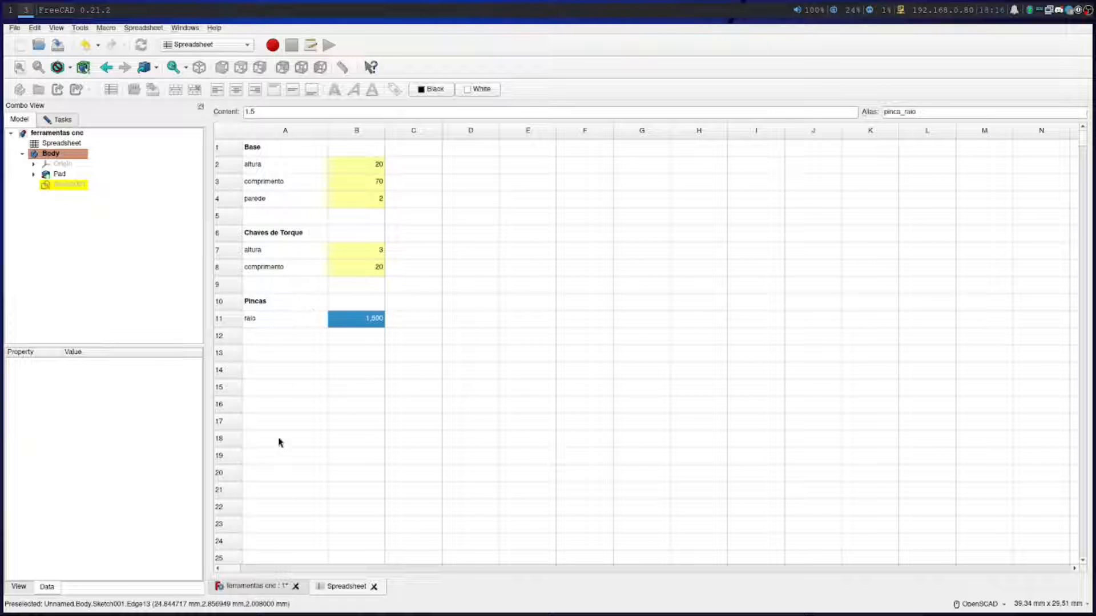
Return to the plate sketch in the Sketcher workbench and constrain the circle's diameter with the formula Spreadsheet.pinca_raio*2
click(268, 592)
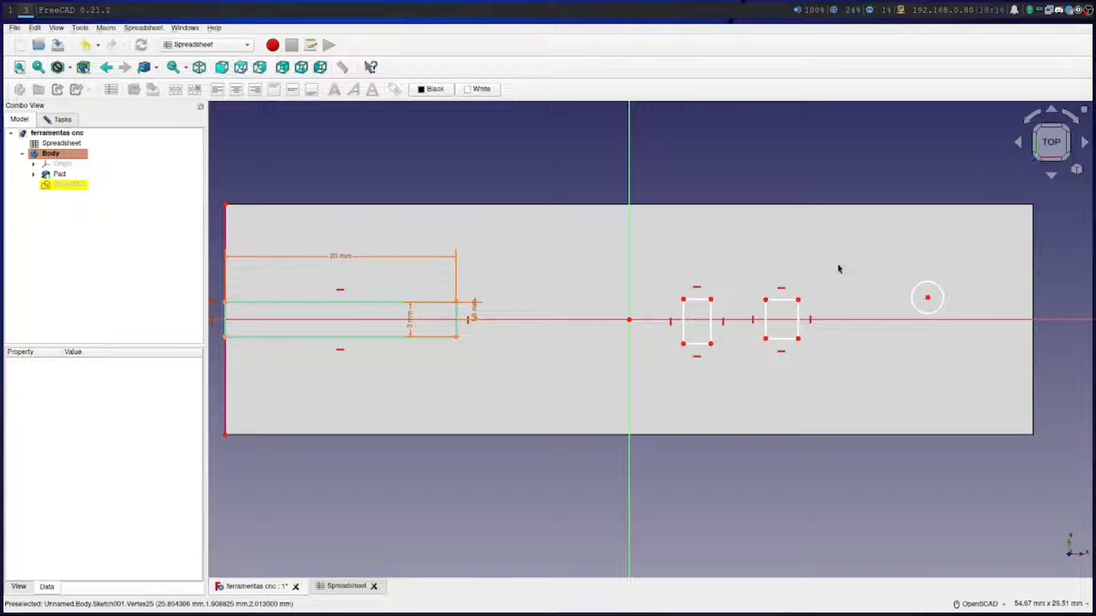
click(205, 46)
click(182, 150)
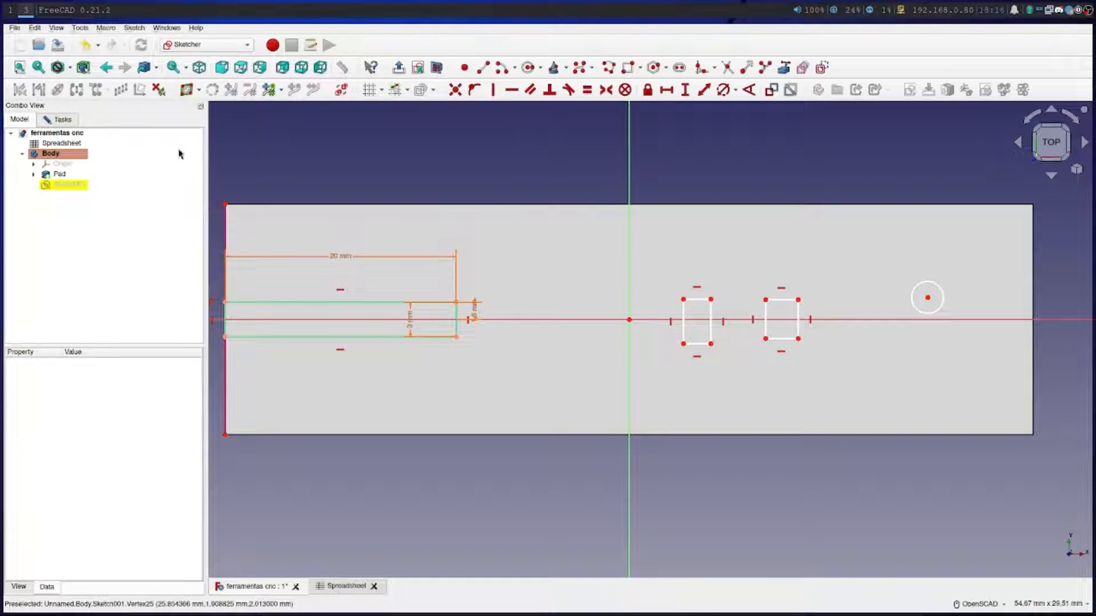
click(724, 92)
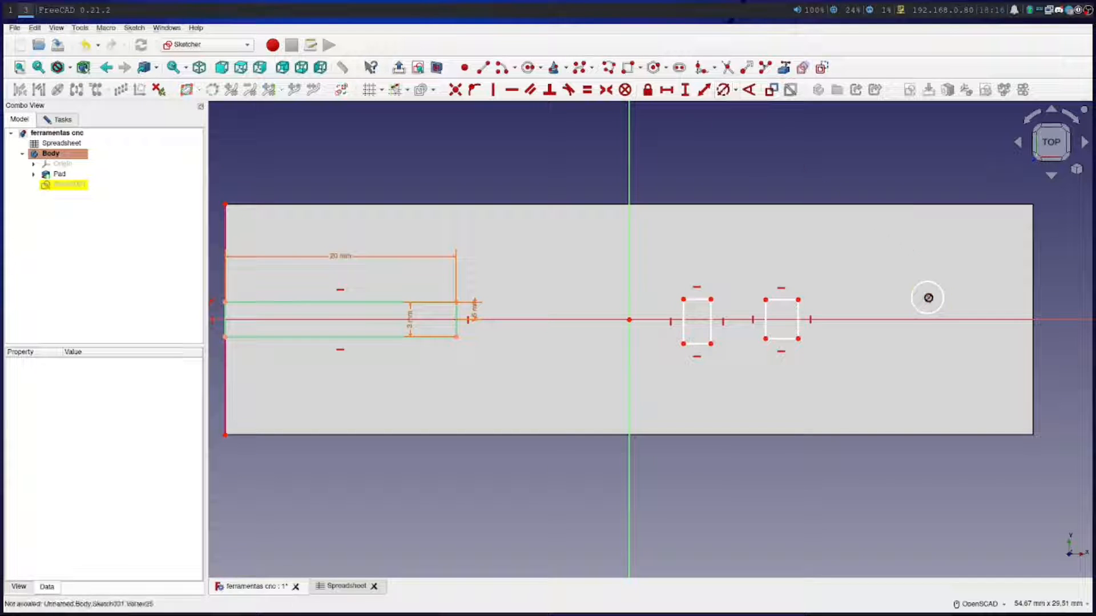
click(941, 294)
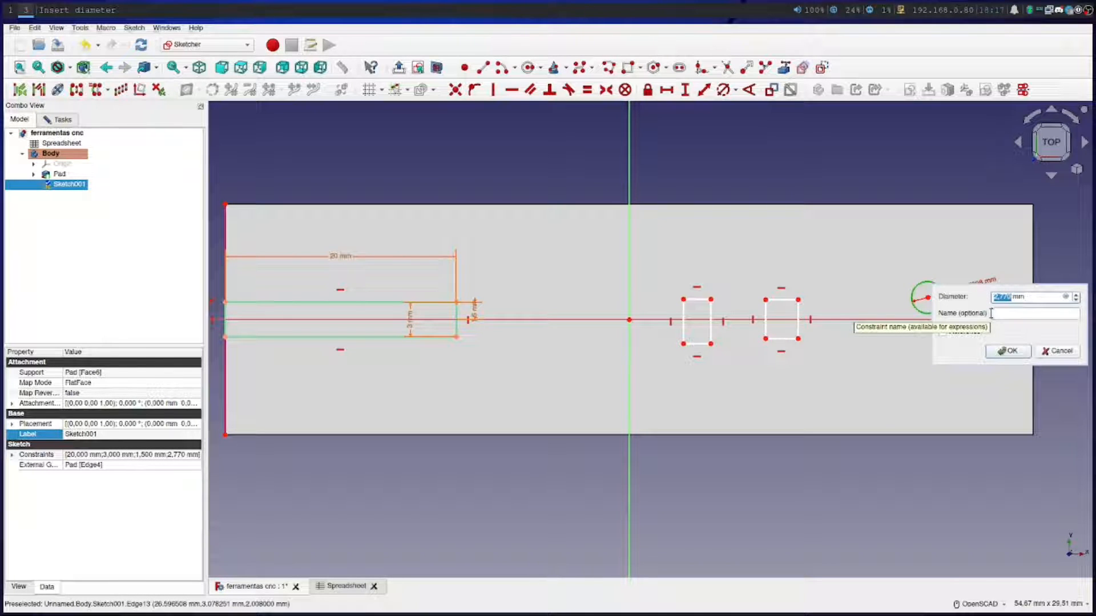
click(1065, 297)
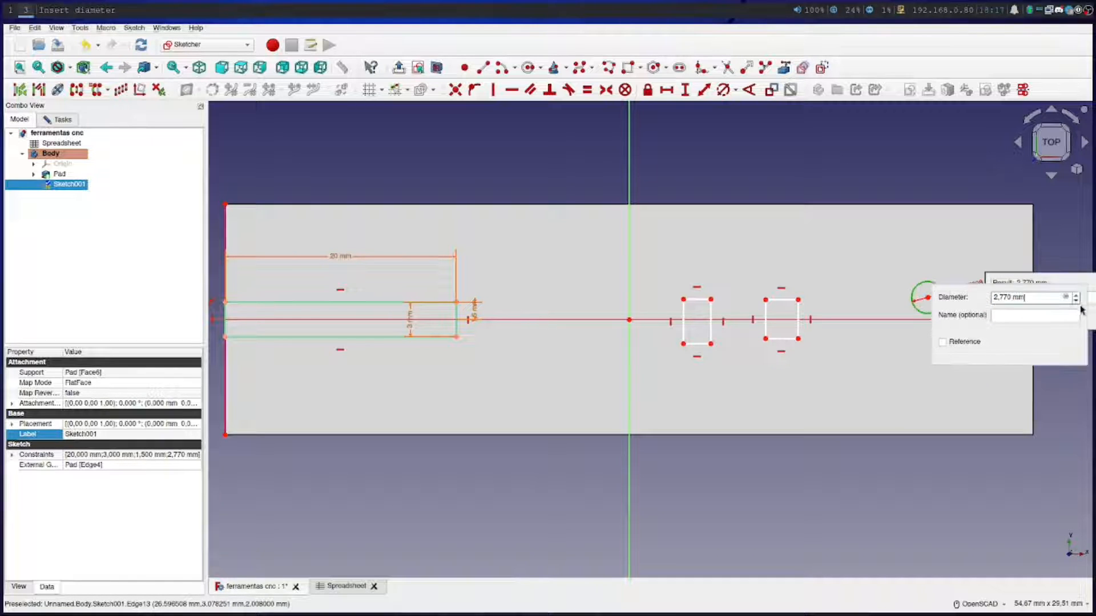
drag(1000, 345, 686, 407)
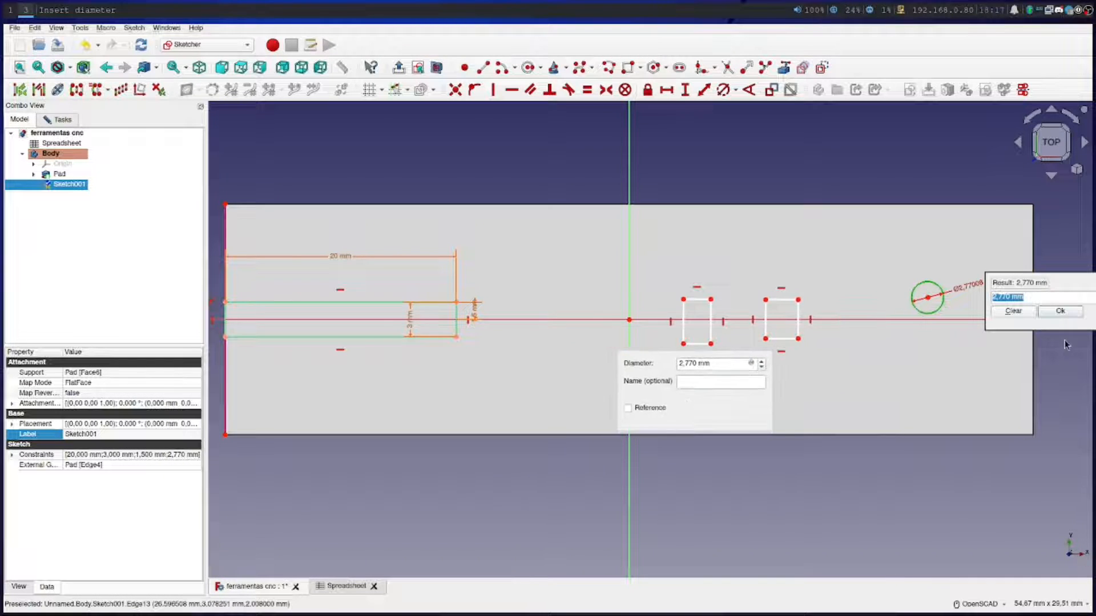
drag(1043, 325, 668, 309)
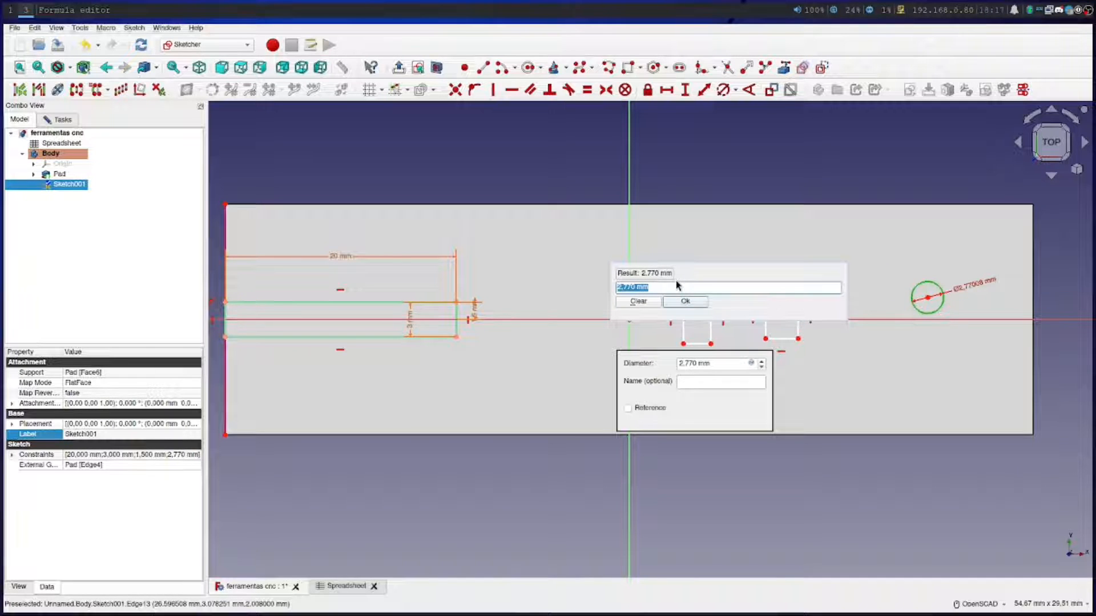
text(Spreadsheet.)
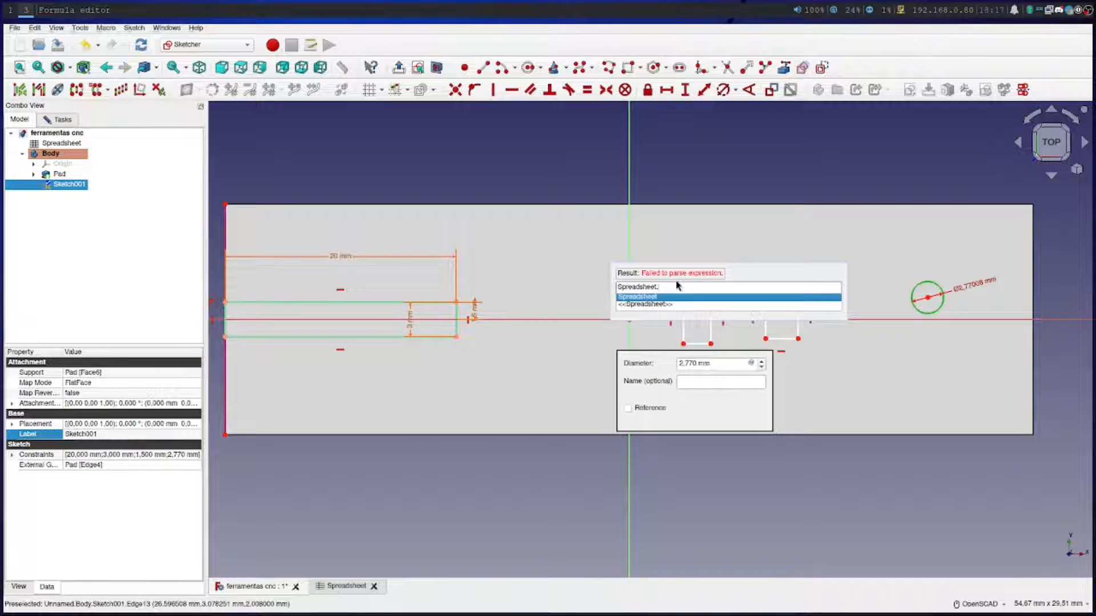
text(pinca_raio)
click(663, 297)
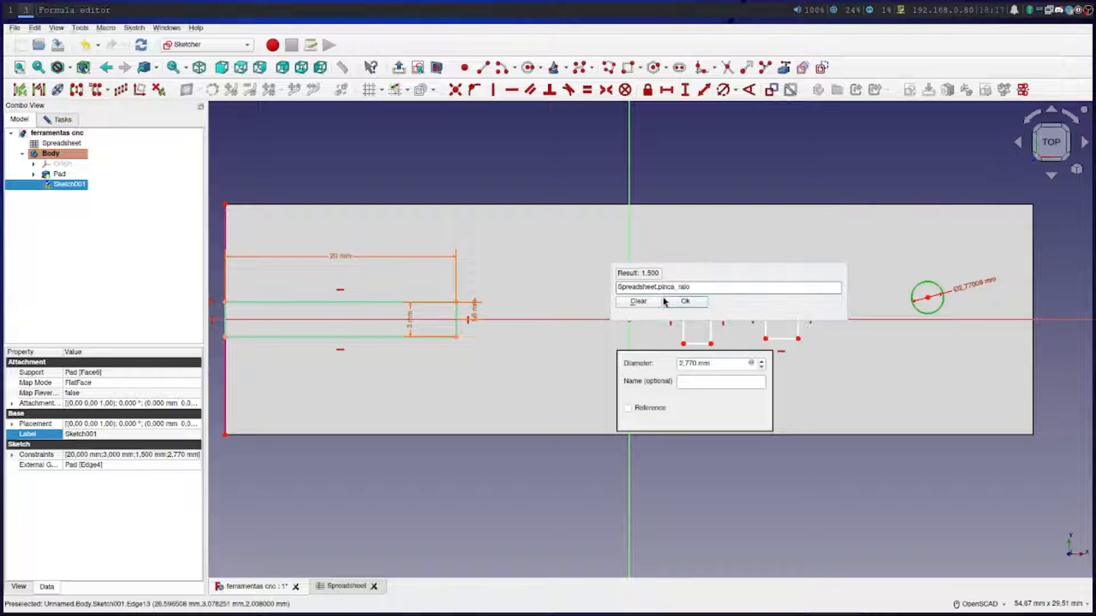
text(*2)
click(682, 304)
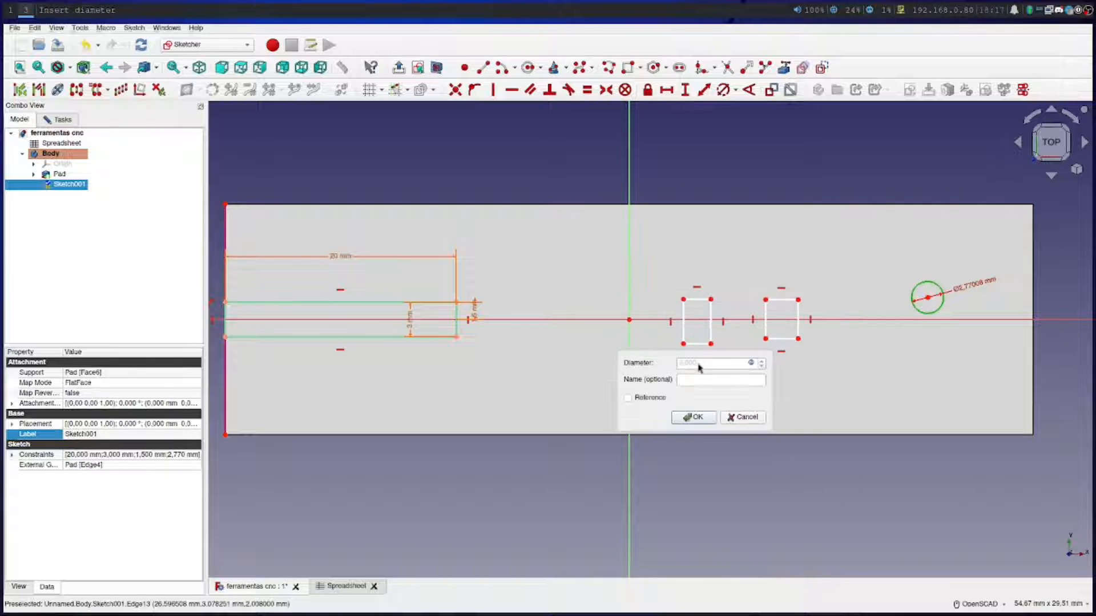
click(695, 417)
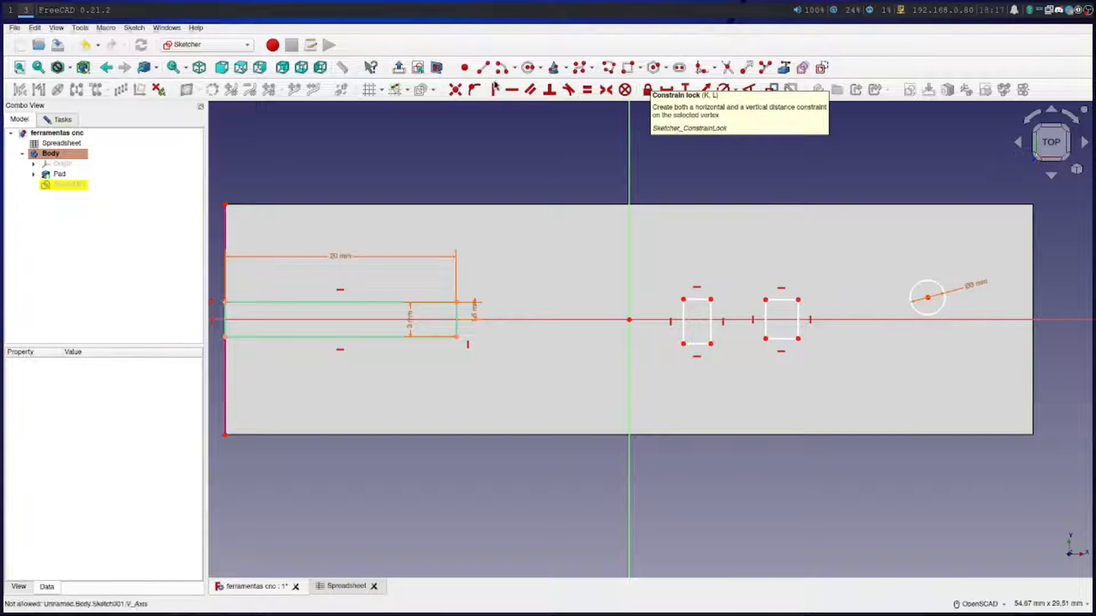
Constrain the circle's center point onto the sketch's horizontal axis
click(472, 92)
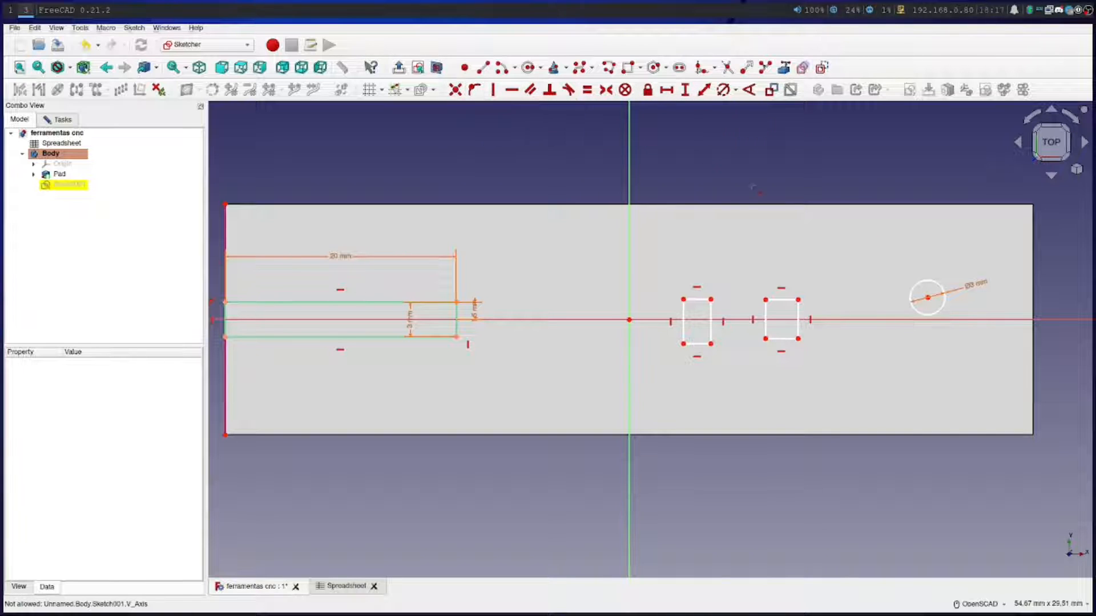
click(928, 297)
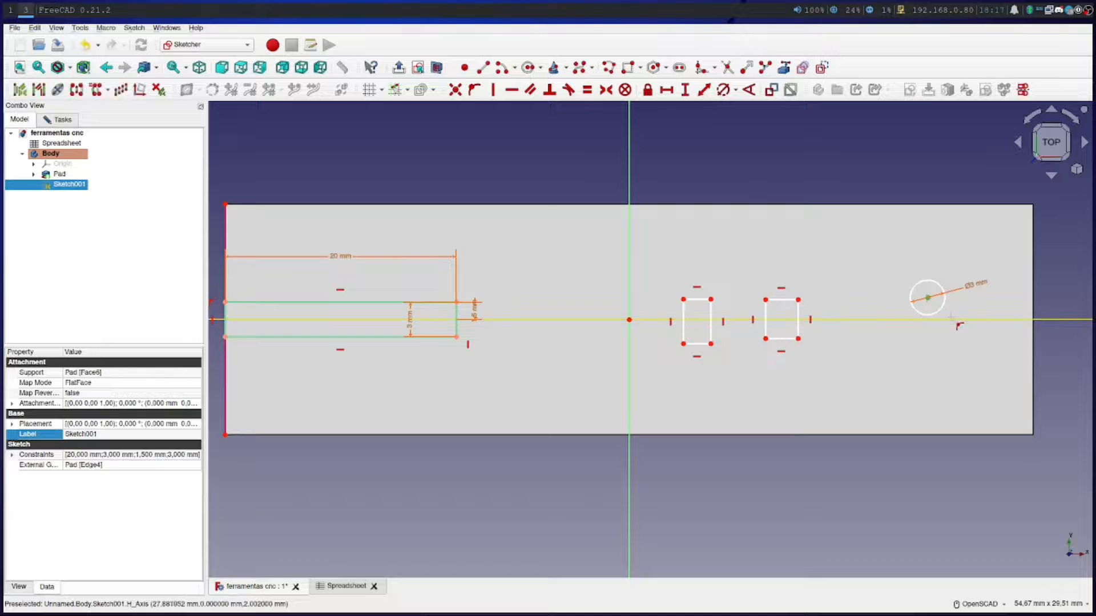
click(951, 319)
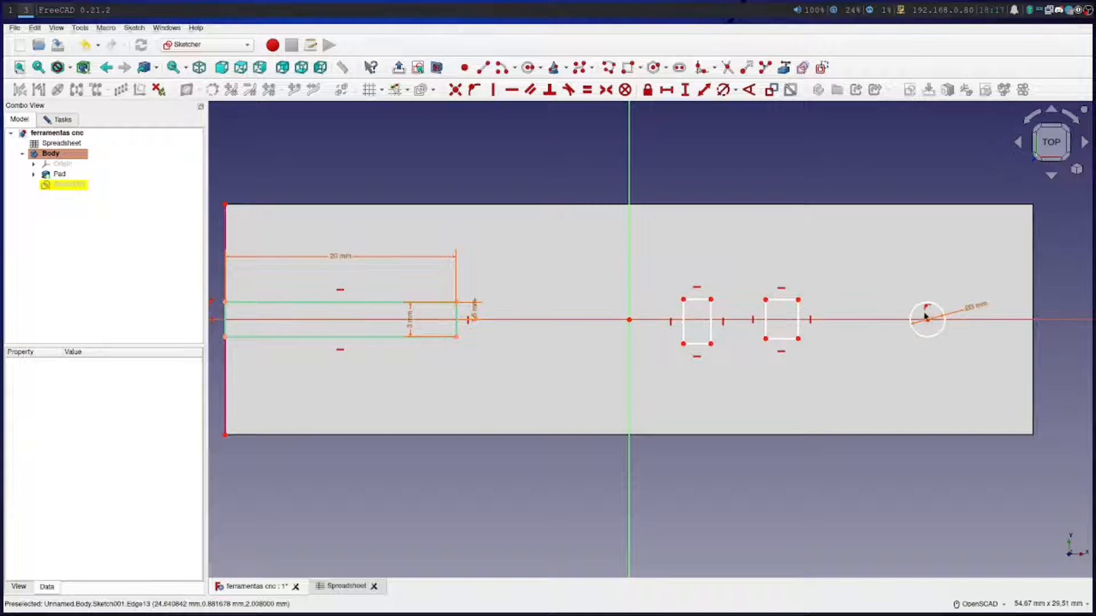
scroll(916, 313, up, 2)
mouse_move(914, 312)
mouse_down()
mouse_move(900, 307)
mouse_move(896, 319)
mouse_move(1010, 200)
mouse_move(1035, 151)
mouse_move(847, 288)
mouse_move(970, 311)
mouse_move(628, 305)
mouse_move(993, 325)
mouse_move(838, 308)
mouse_move(890, 207)
mouse_move(899, 365)
mouse_move(878, 371)
mouse_move(942, 358)
mouse_move(931, 356)
mouse_up()
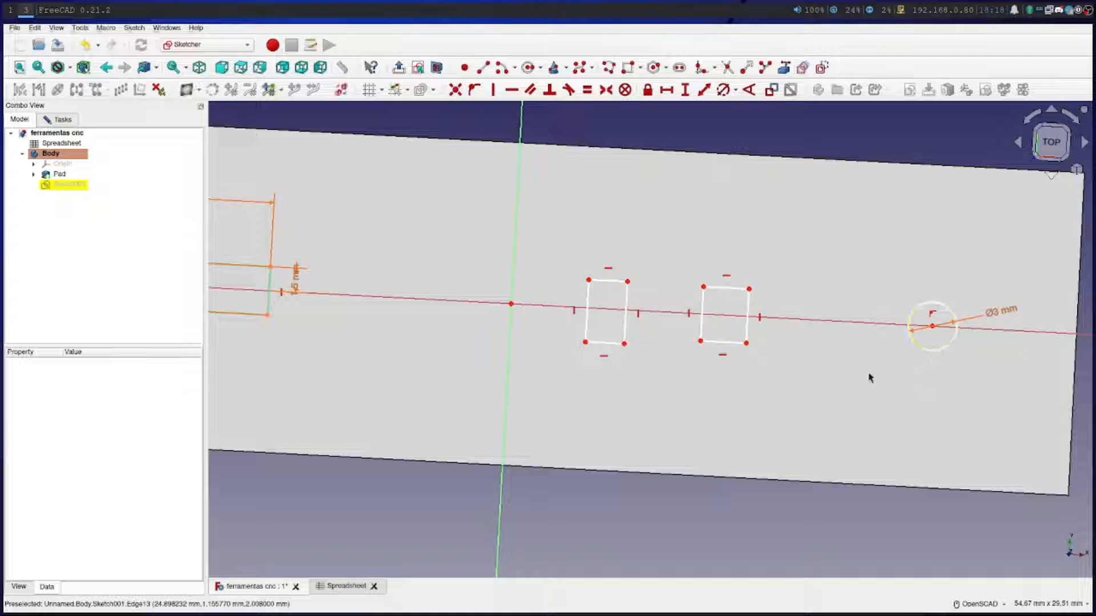
click(1052, 143)
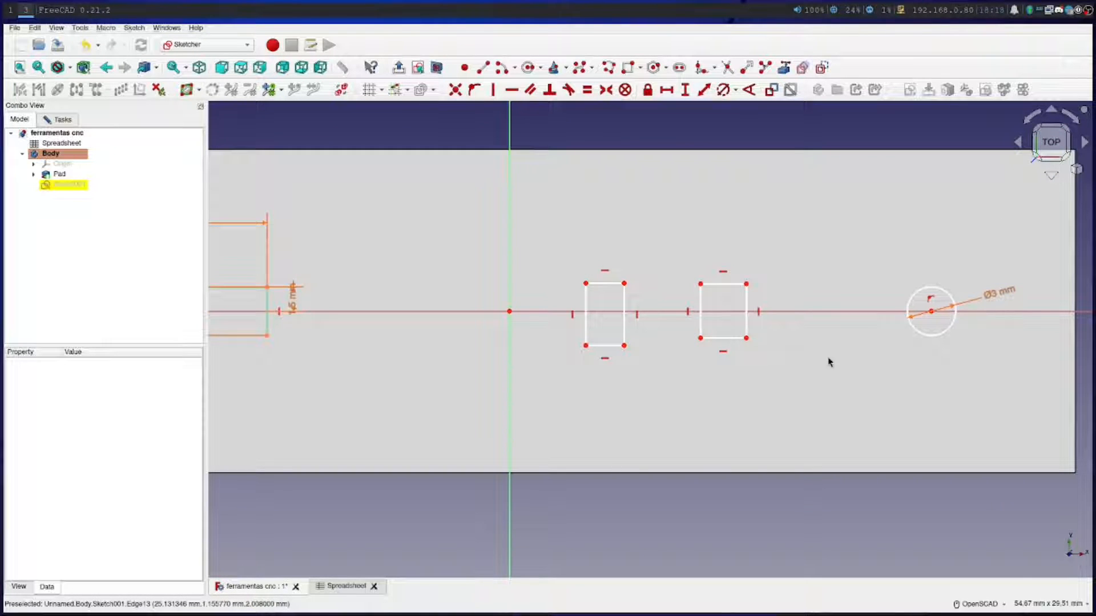
middle_drag(834, 354, 681, 385)
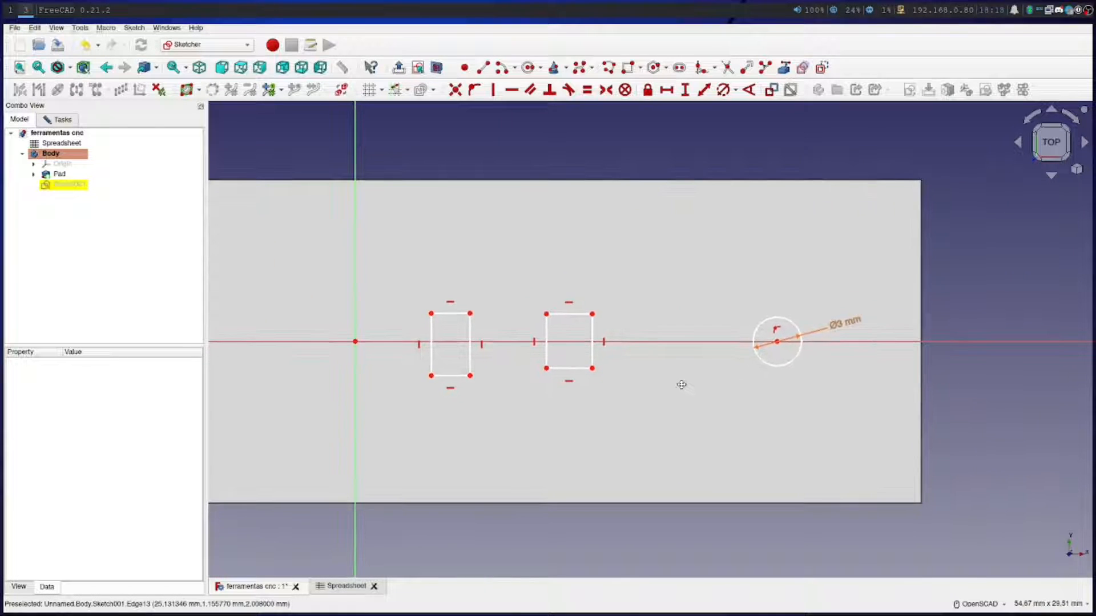
right_click(680, 384)
click(679, 404)
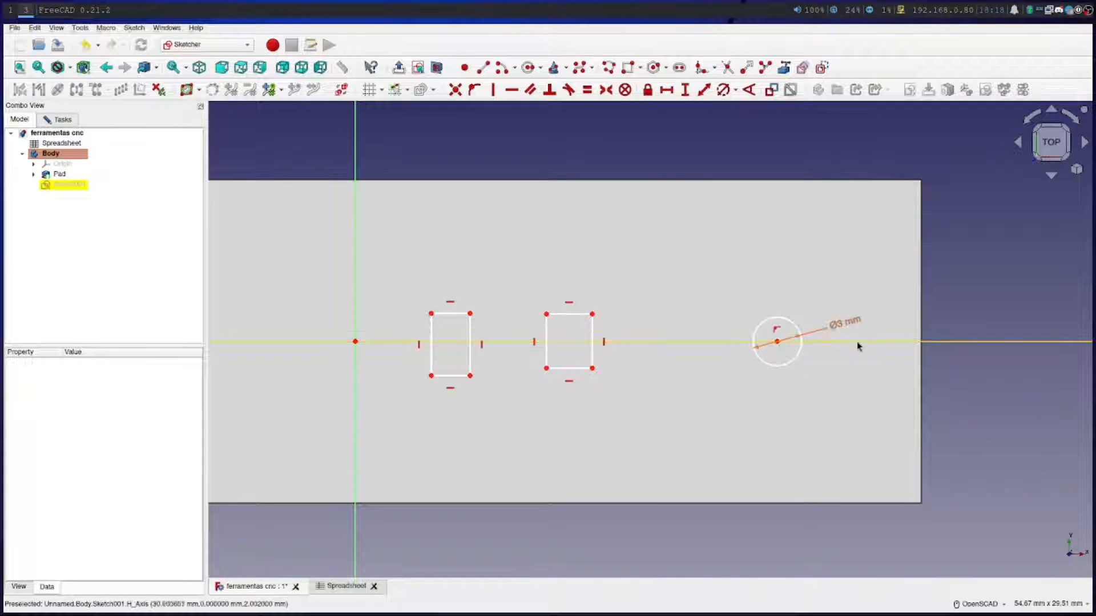
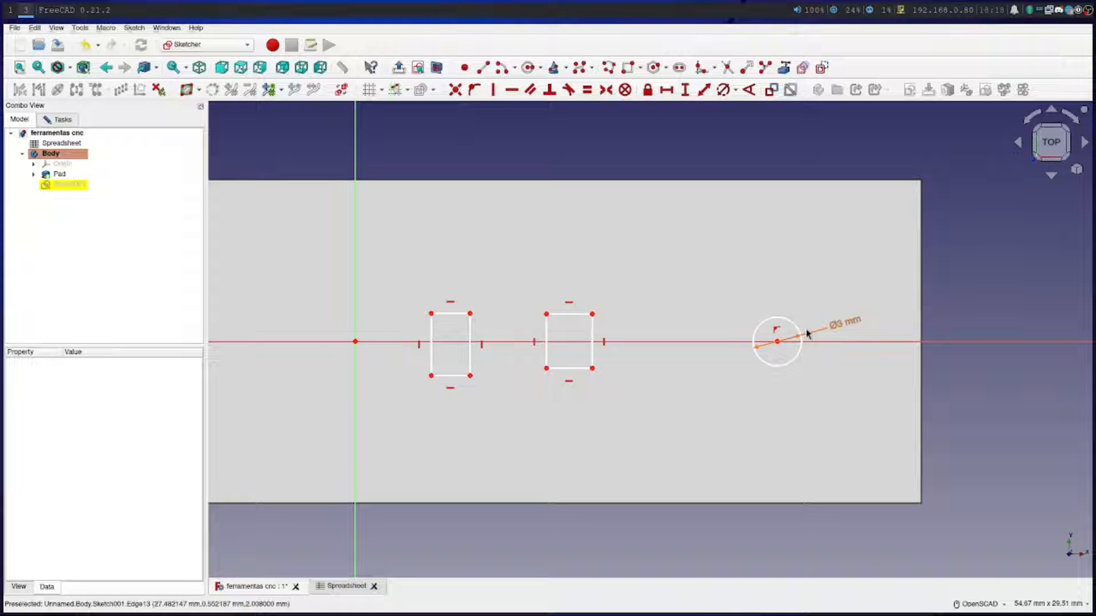
Add a "margem" row under Pincas in the spreadsheet, with the label in A12 and the value 2 in B12
click(337, 587)
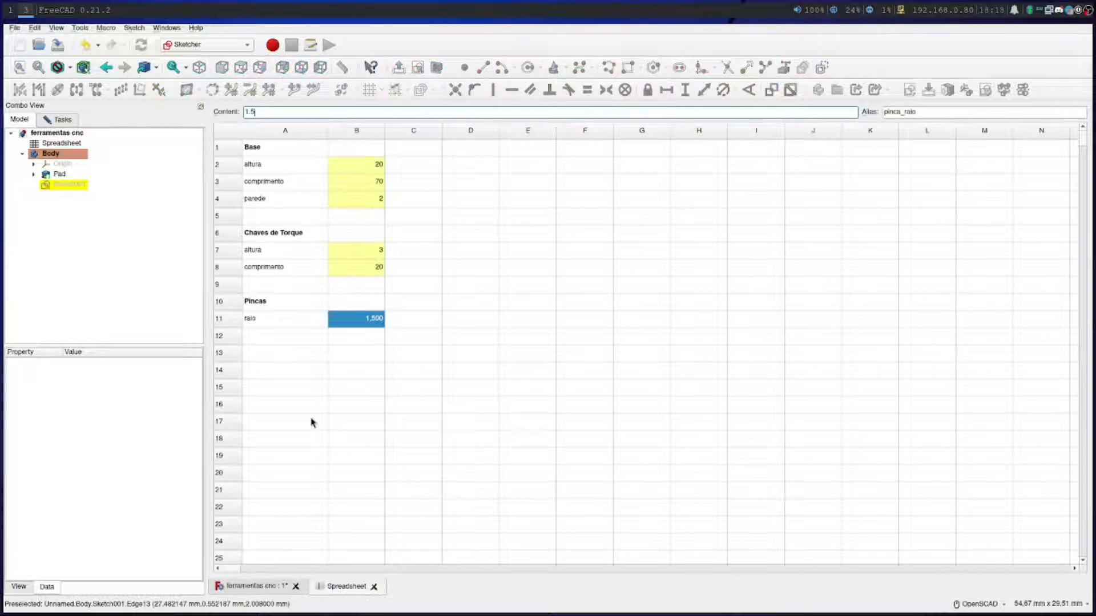
click(285, 341)
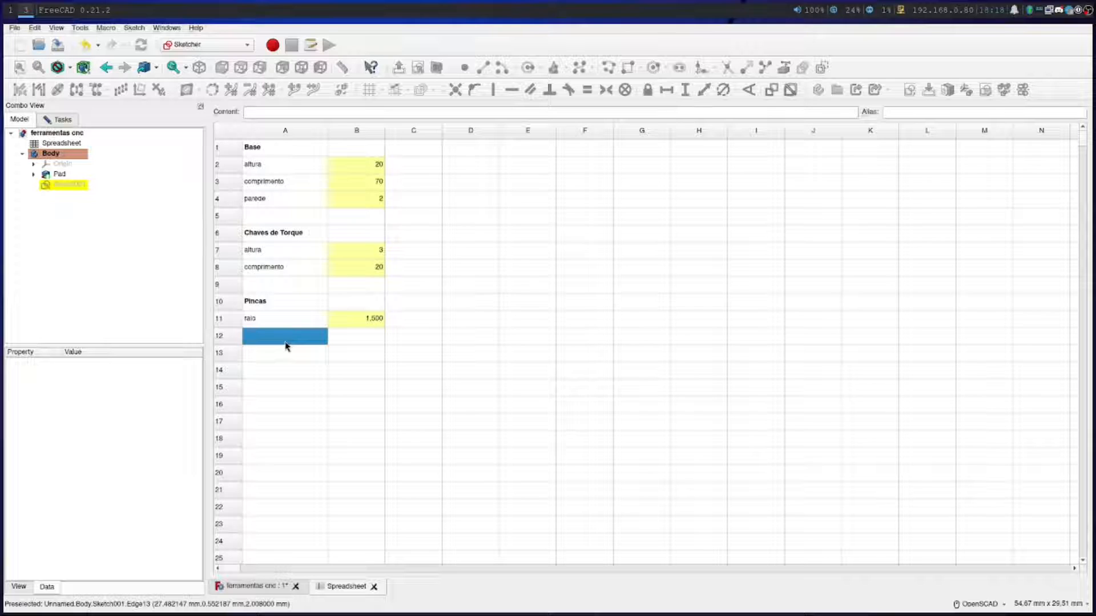
text(mai)
click(346, 343)
text(2)
key(Return)
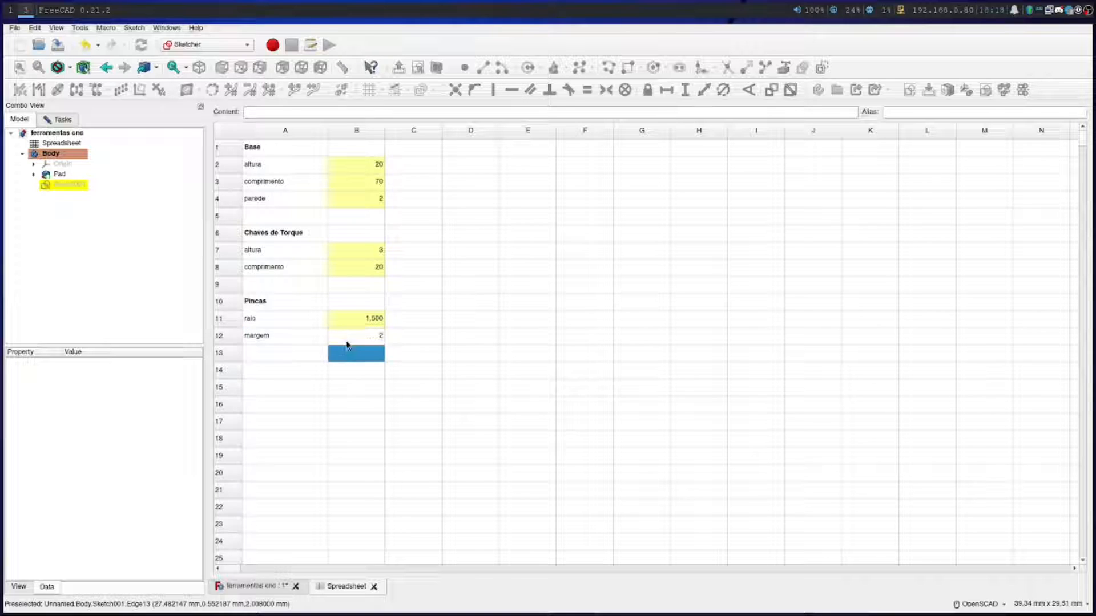
Reference the plate's right edge as external geometry in the sketch and start a distance constraint between it and the circle's center
click(251, 586)
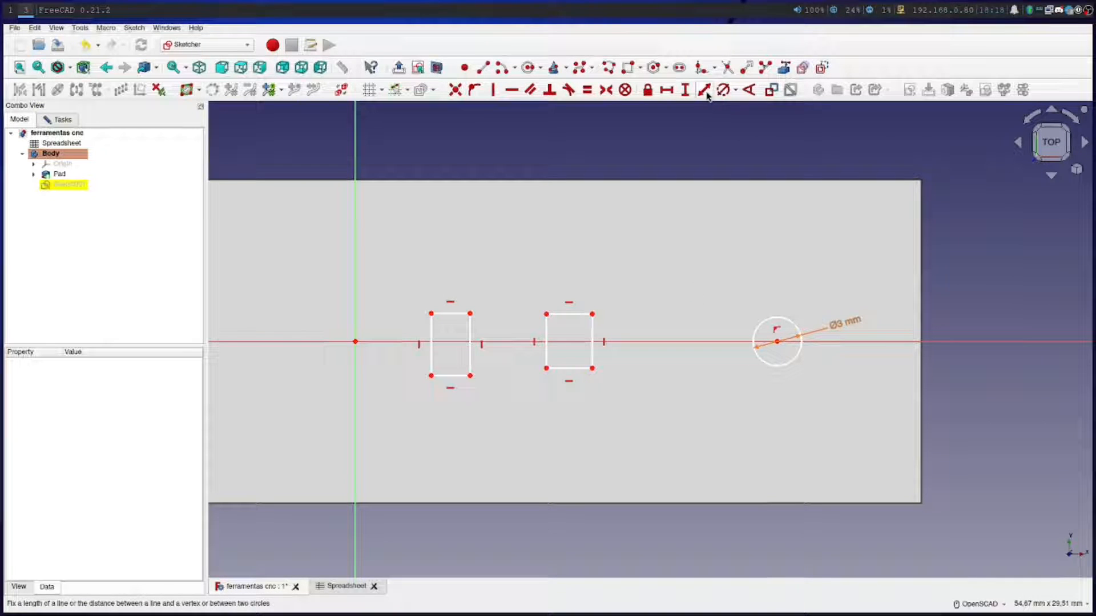
click(784, 68)
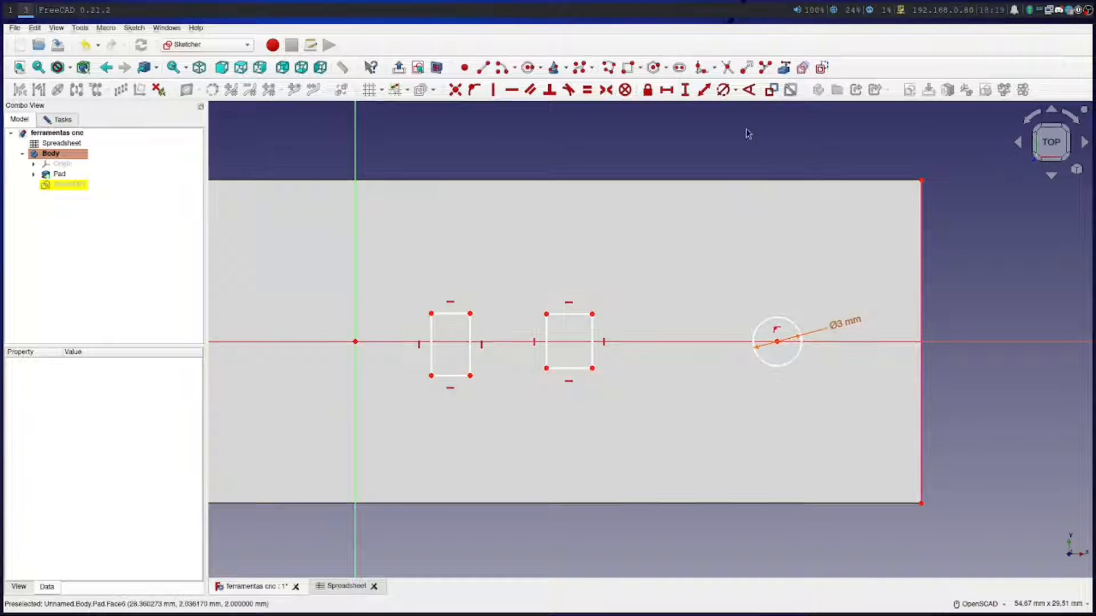
click(781, 346)
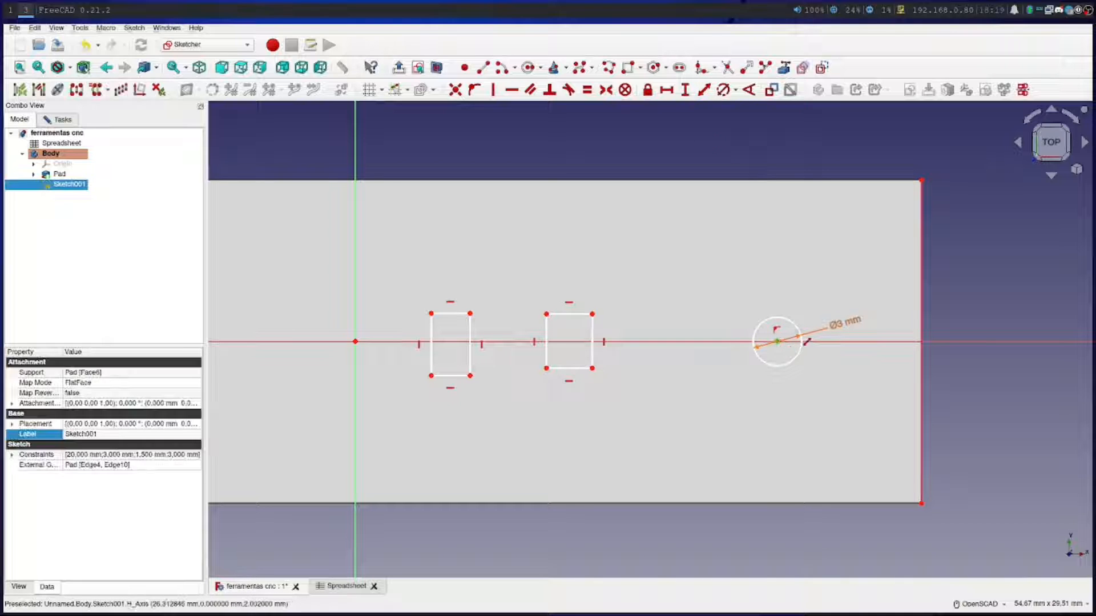
click(924, 321)
key(l)
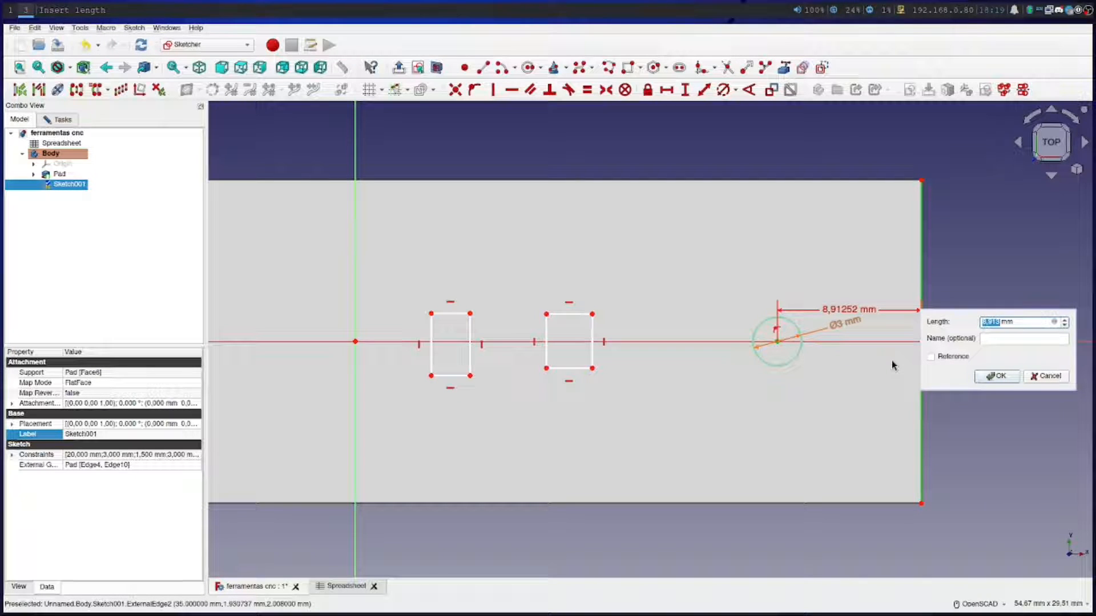
text(raio)
drag(1030, 321, 952, 330)
key(BackSpace)
click(1055, 323)
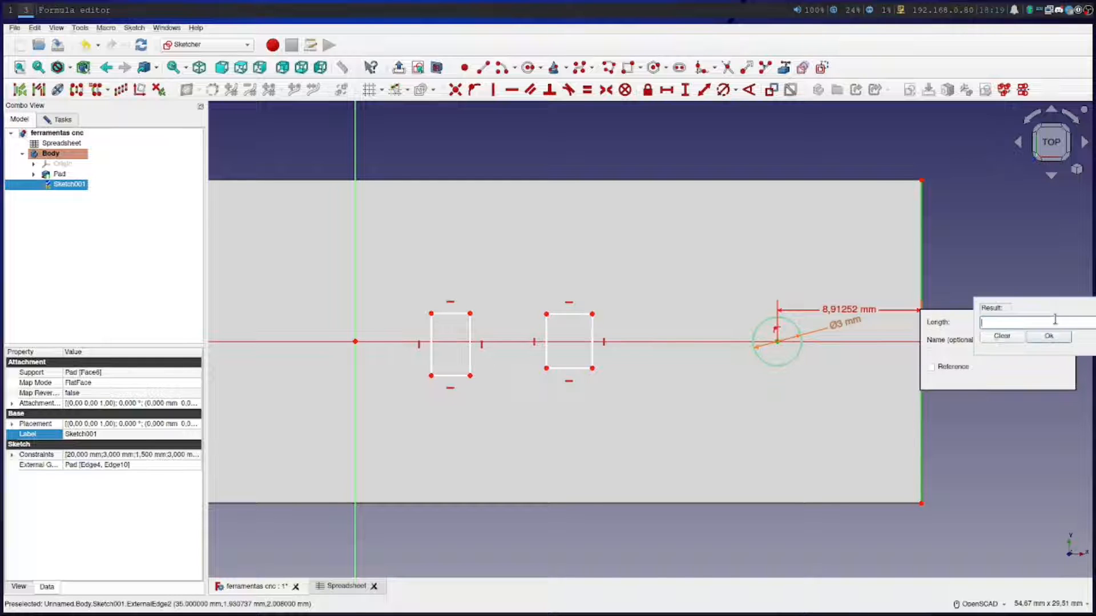
mouse_move(1044, 308)
mouse_down()
mouse_move(472, 457)
mouse_move(611, 420)
mouse_up()
text(raio)
key(BackSpace)
key(BackSpace)
key(BackSpace)
key(BackSpace)
text(Sp)
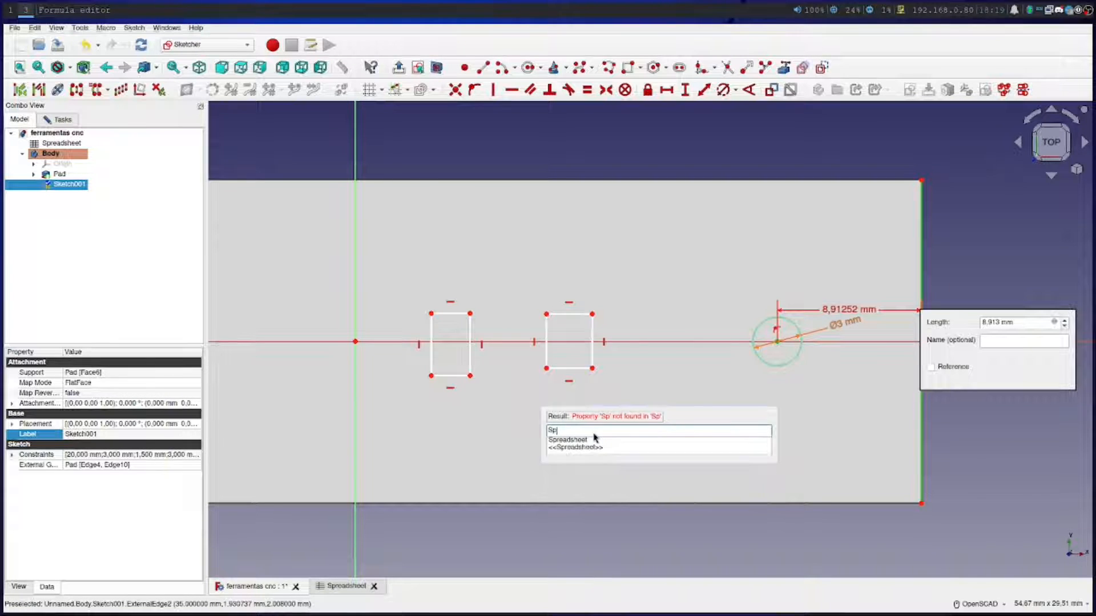
key(Down)
key(Return)
text(.ra)
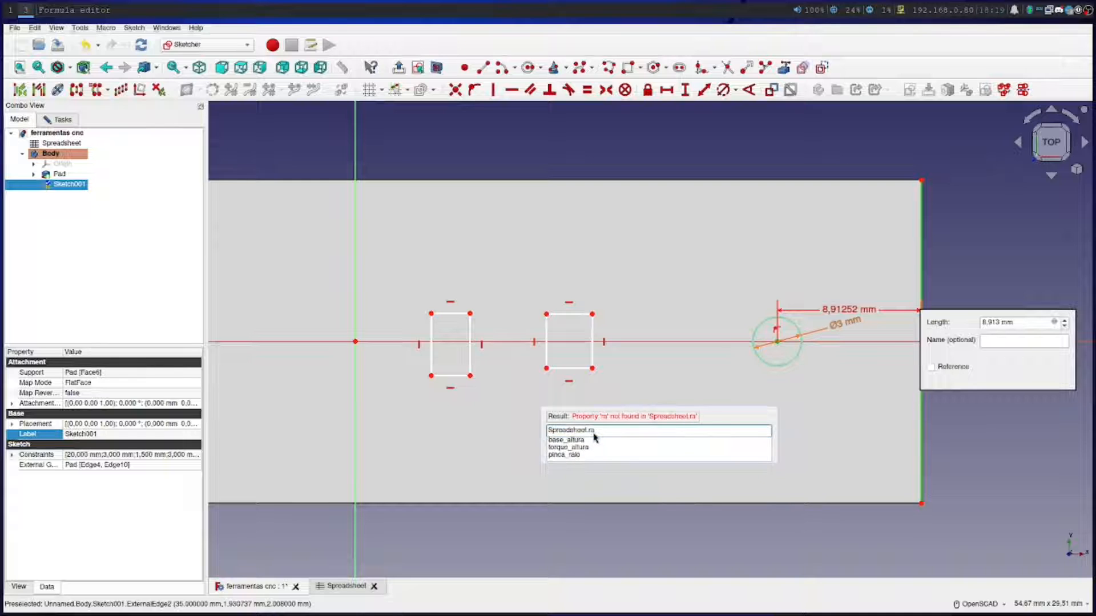
click(573, 454)
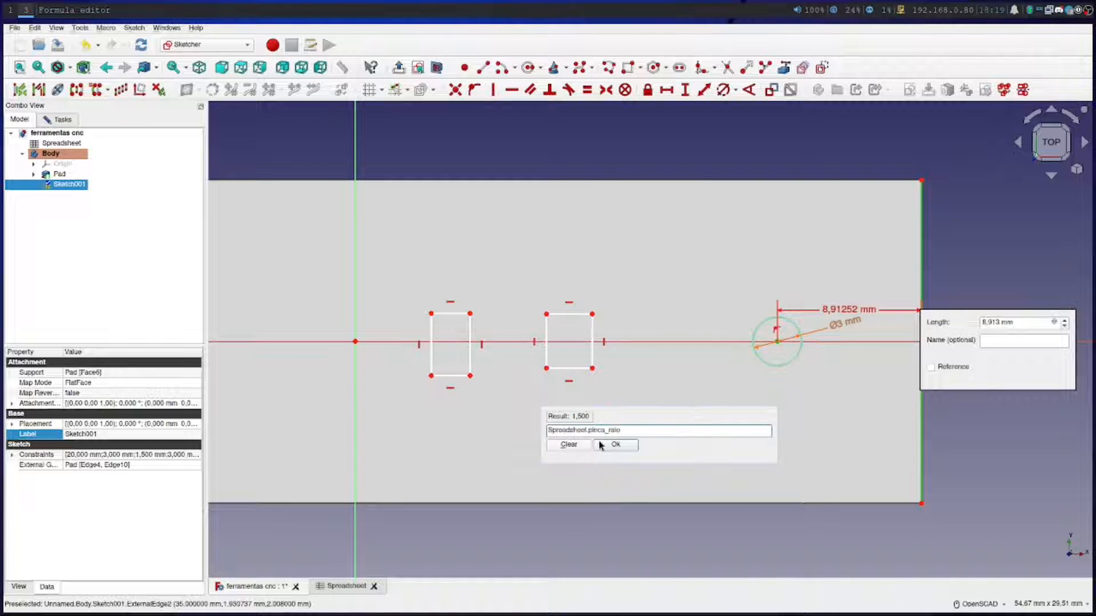
text(*)
text(Spre)
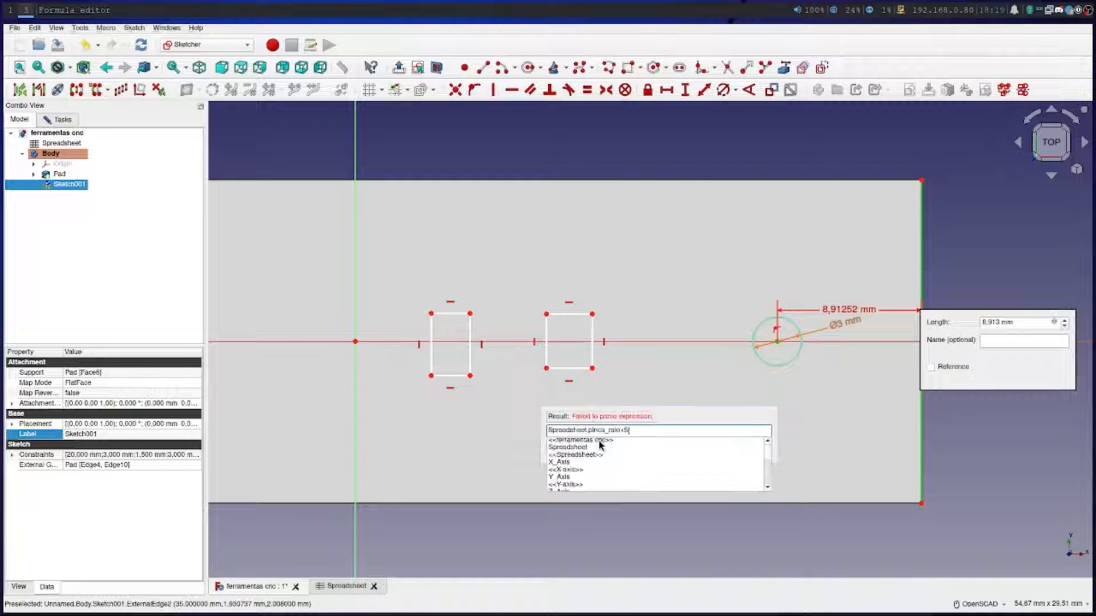
key(Down)
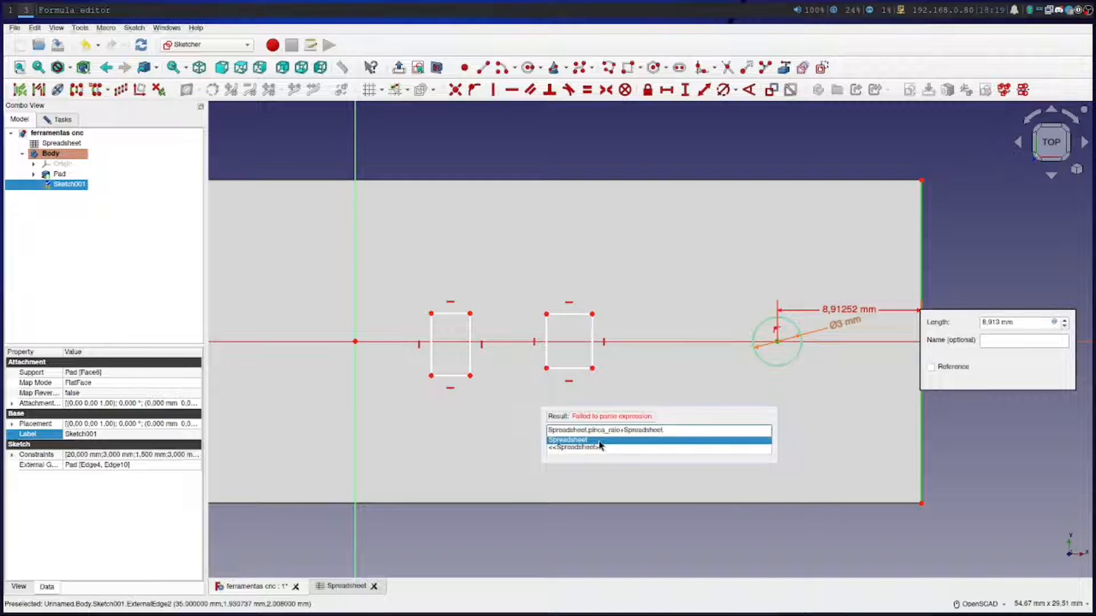
text(.mar)
key(BackSpace)
key(BackSpace)
key(BackSpace)
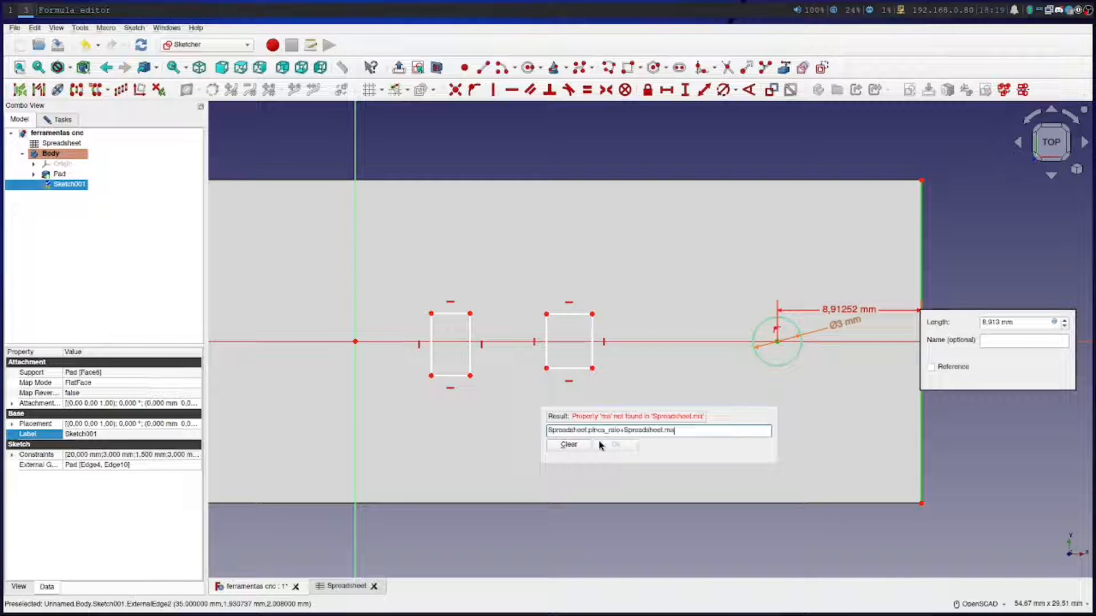
text(pin)
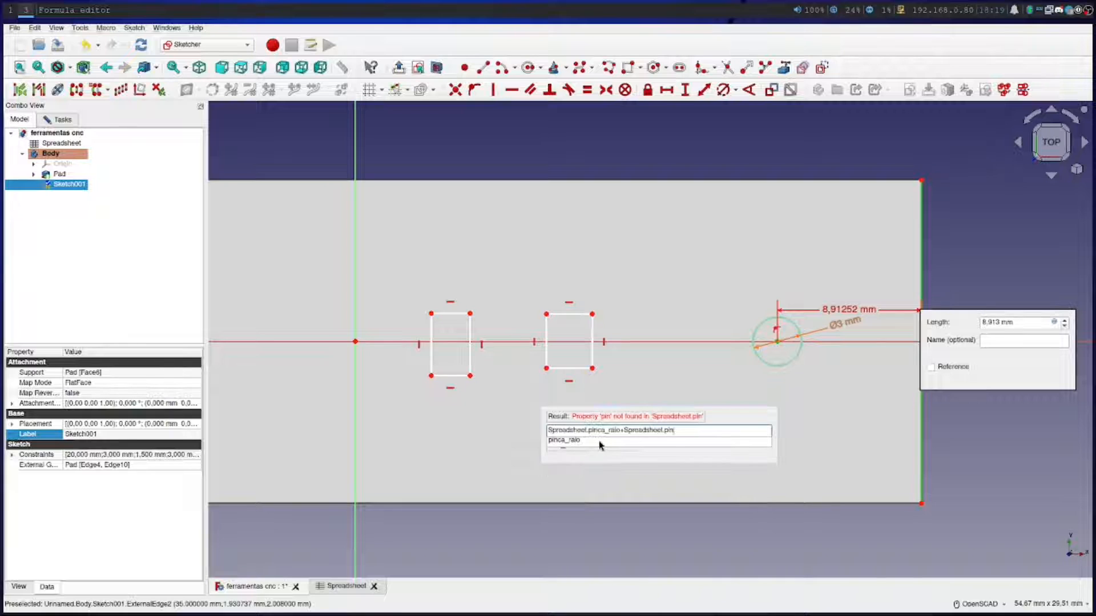
click(339, 584)
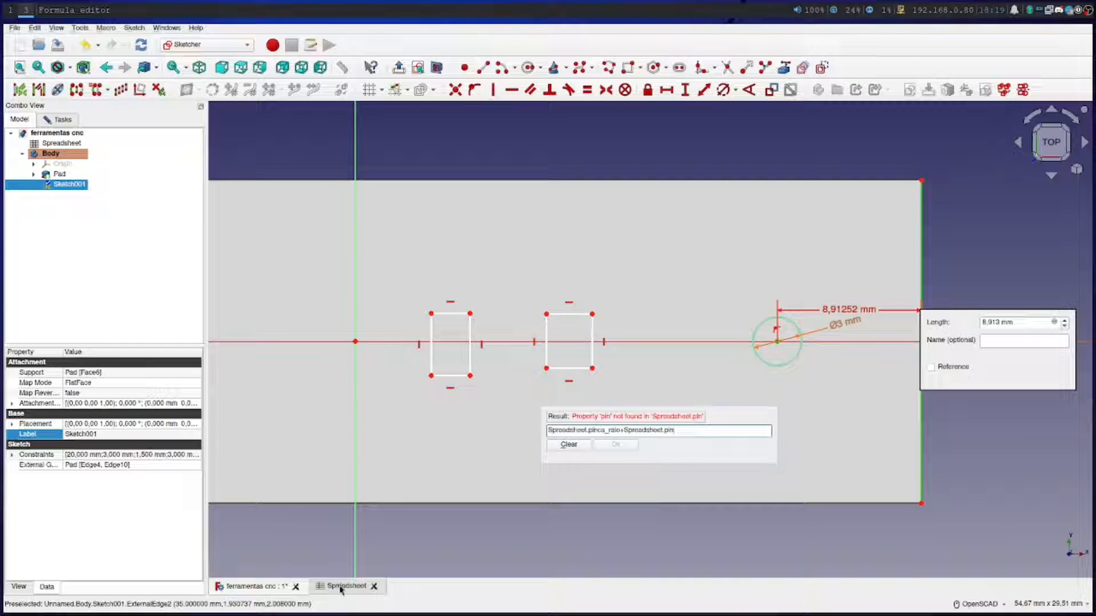
click(573, 446)
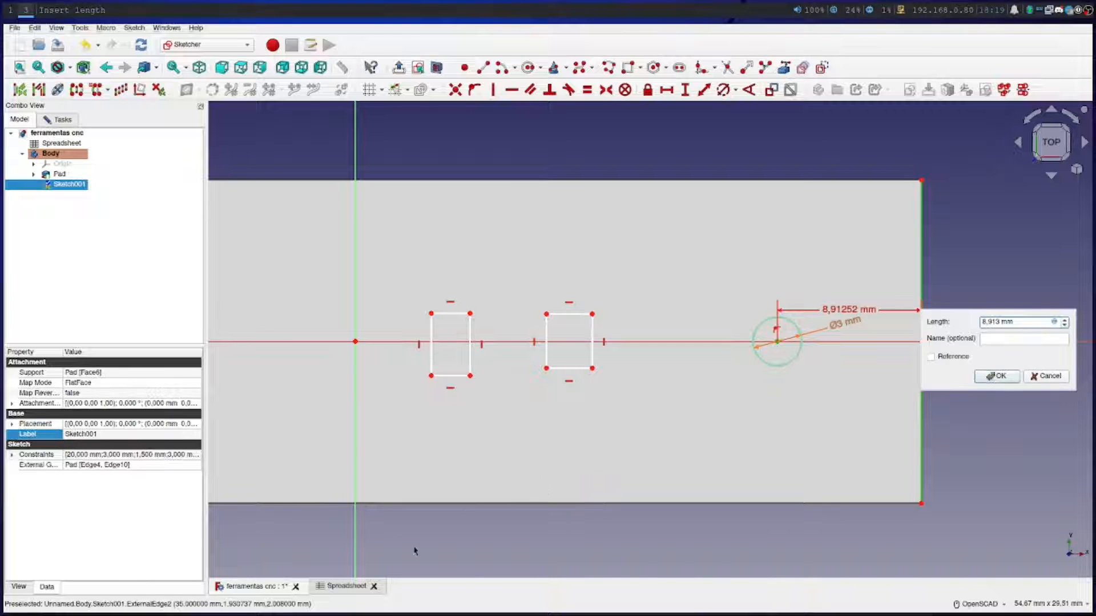
Accept the center-to-edge constraint at its drawn distance and assign the alias pinca_margem to the margin value in cell B12
click(1000, 376)
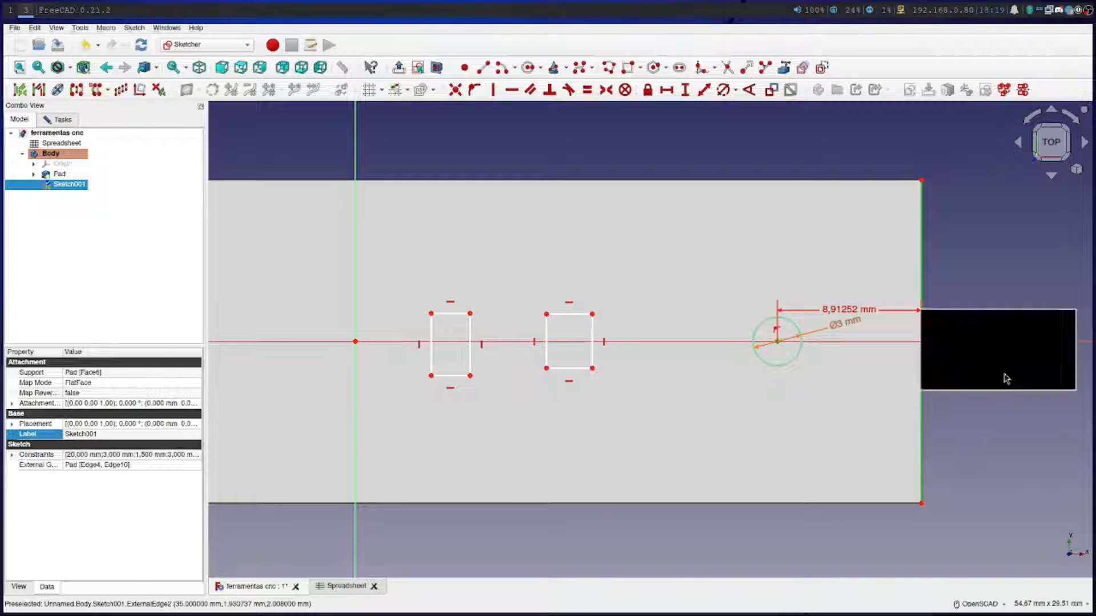
click(342, 586)
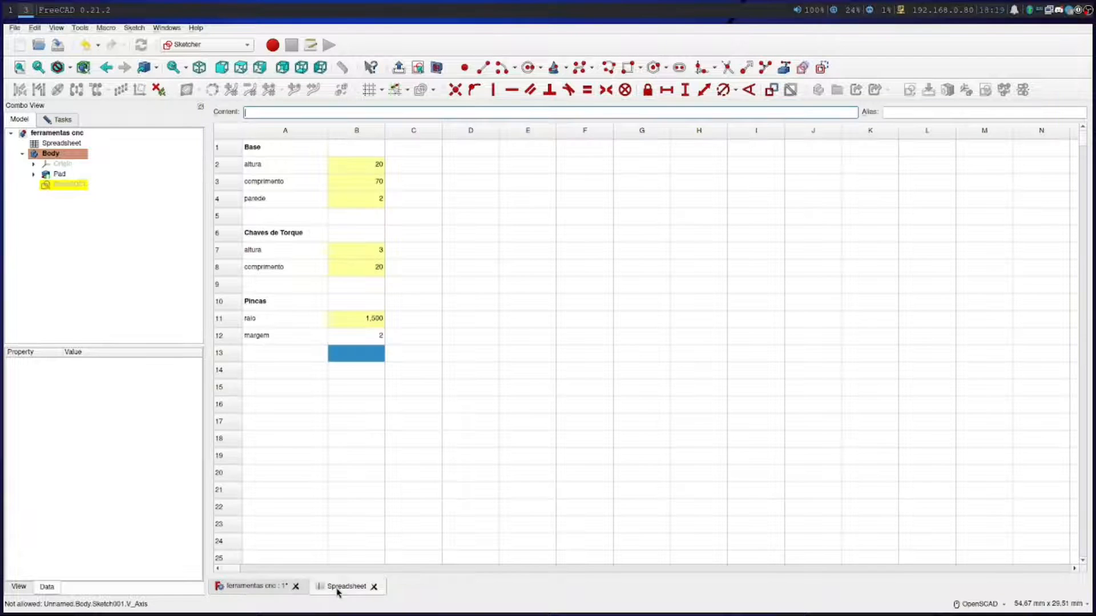
click(355, 337)
click(904, 112)
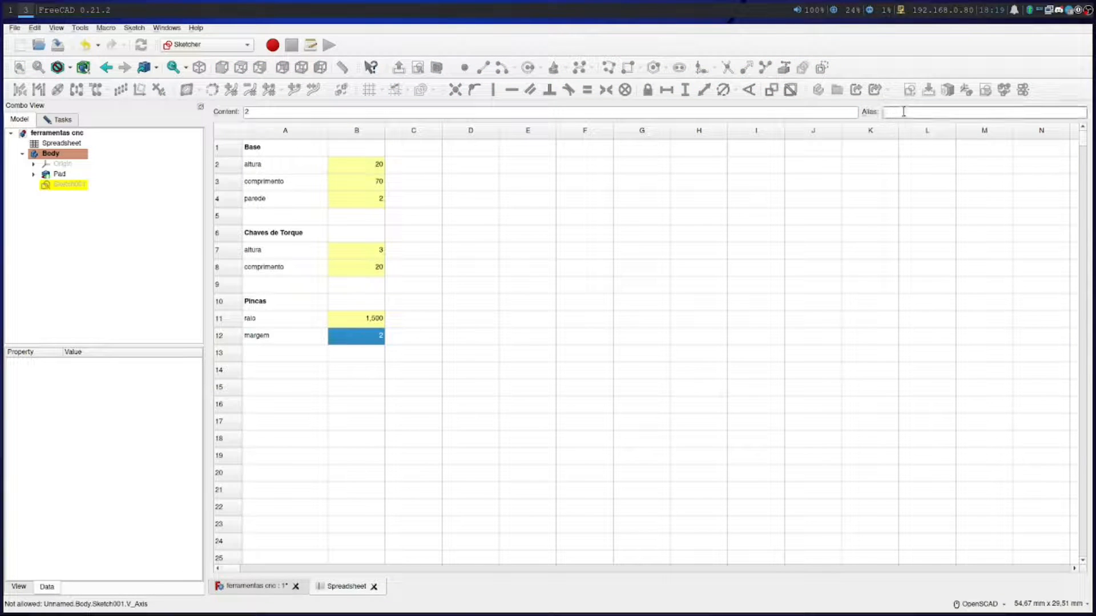
text(pinca_margem)
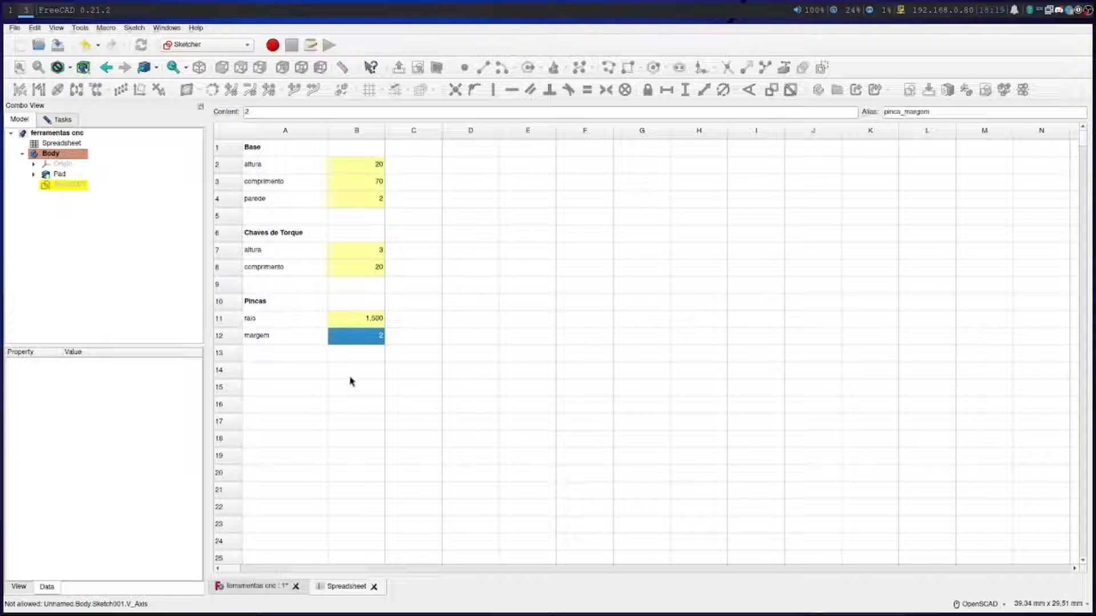
Set the distance from the circle's center to the plate's right edge with the formula Spreadsheet.pinca_raio+Spreadsheet.pinca_margem
click(259, 586)
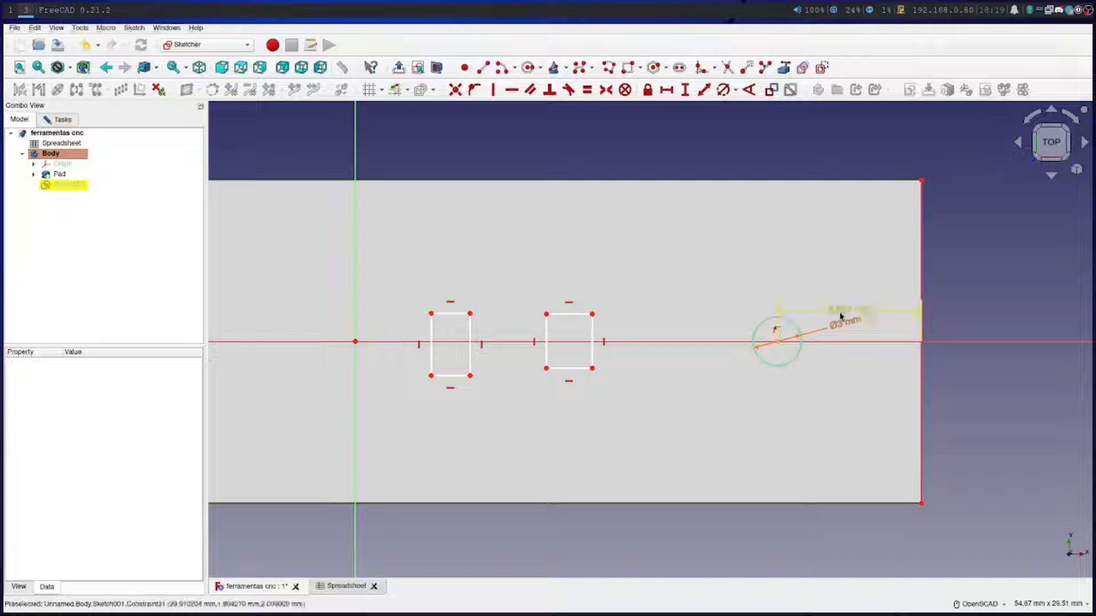
double_click(840, 314)
click(972, 323)
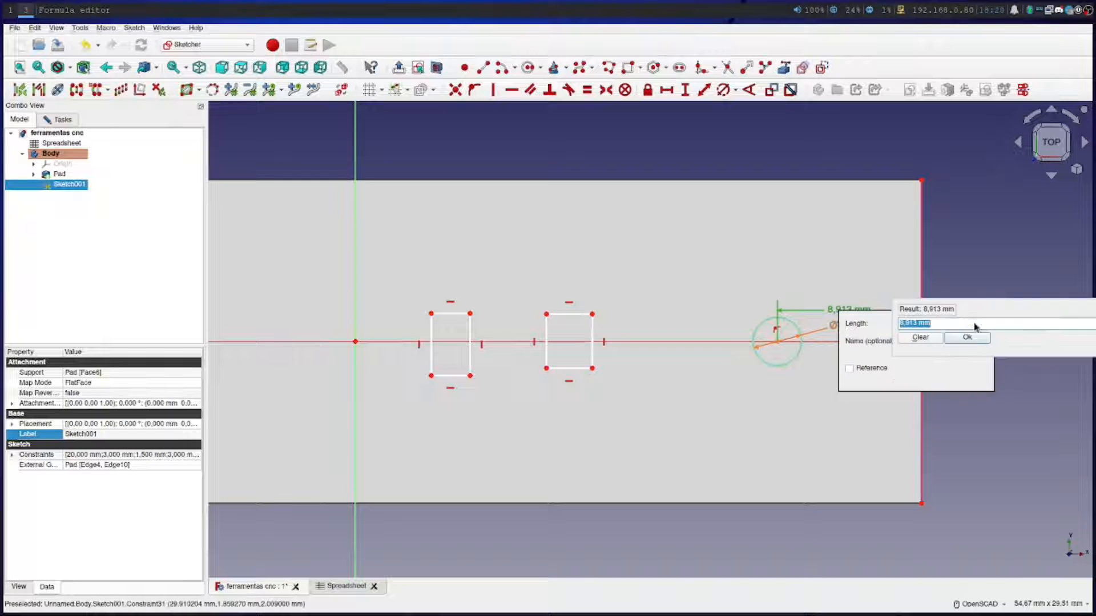
mouse_move(1021, 311)
mouse_down()
mouse_move(778, 350)
mouse_move(727, 394)
mouse_up()
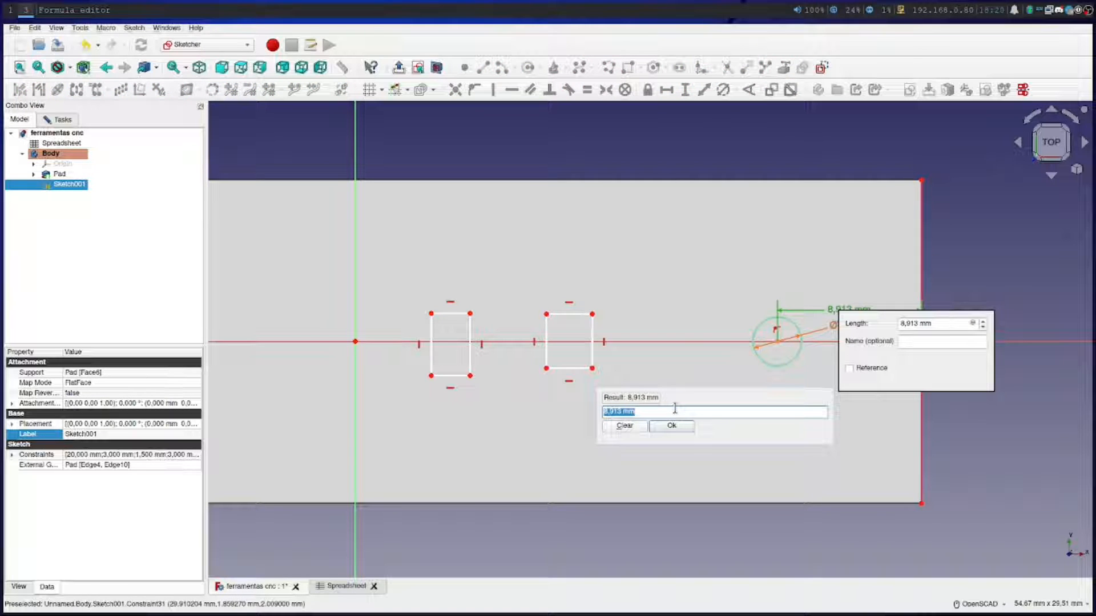
text(p)
key(Down)
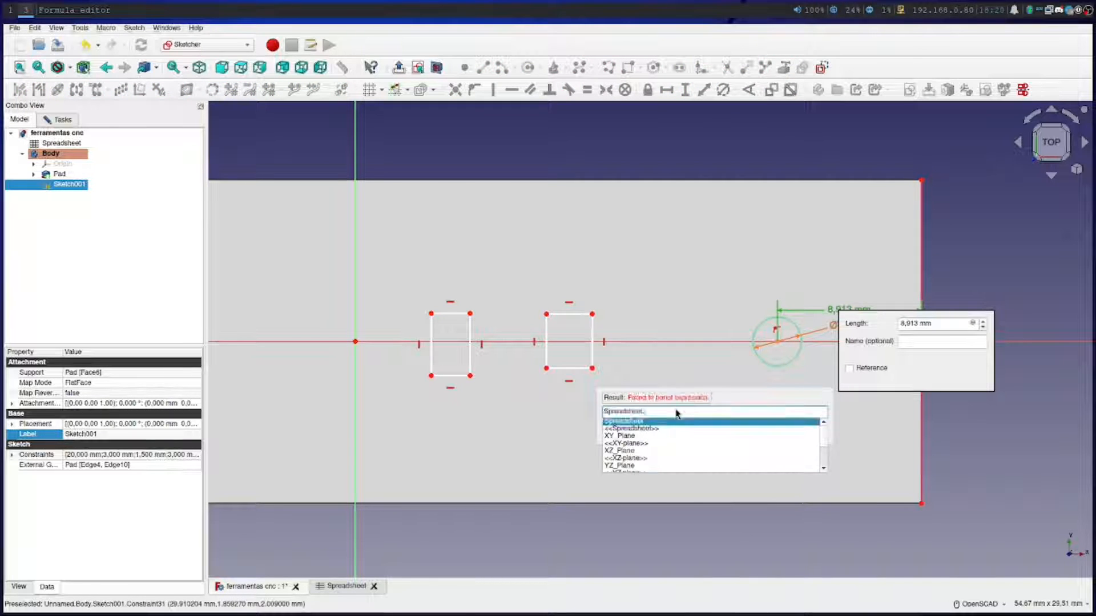
text(raio)
click(675, 420)
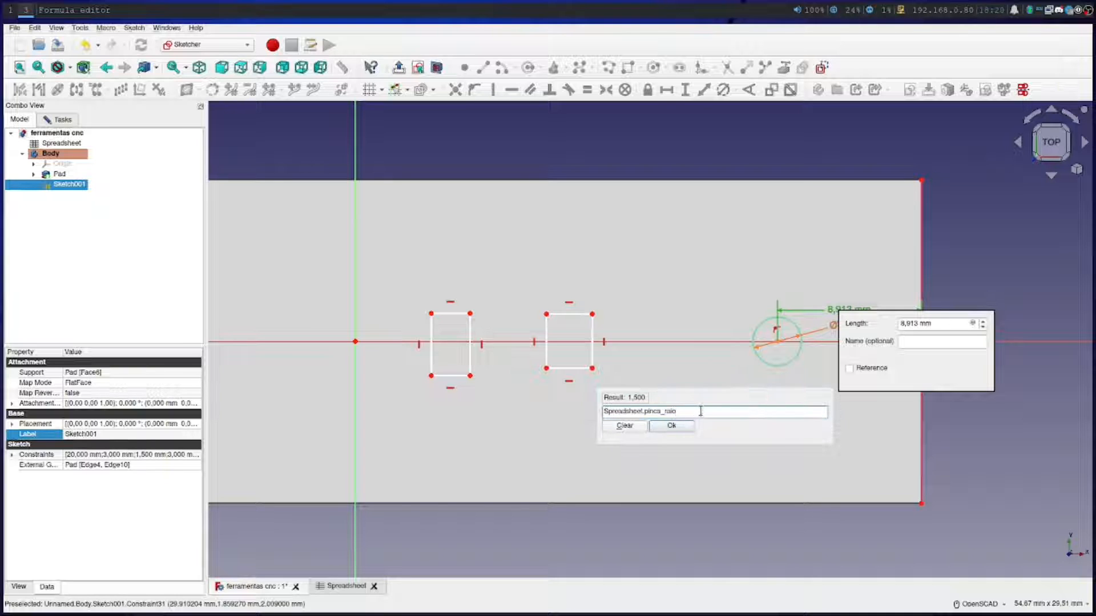
text(+)
text(Spreadsheet.)
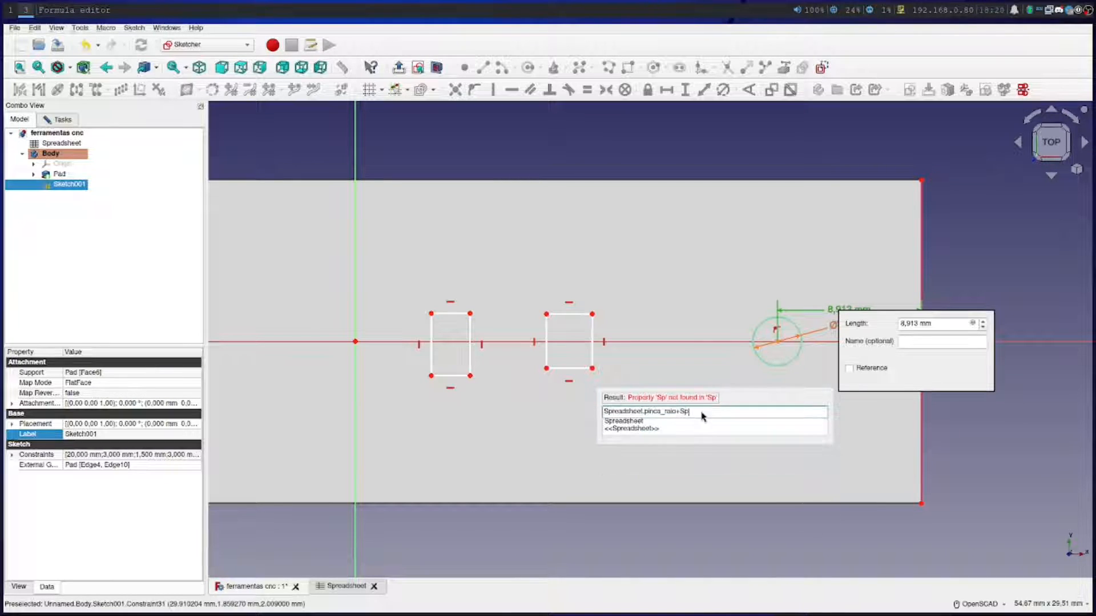
text(mar)
click(694, 422)
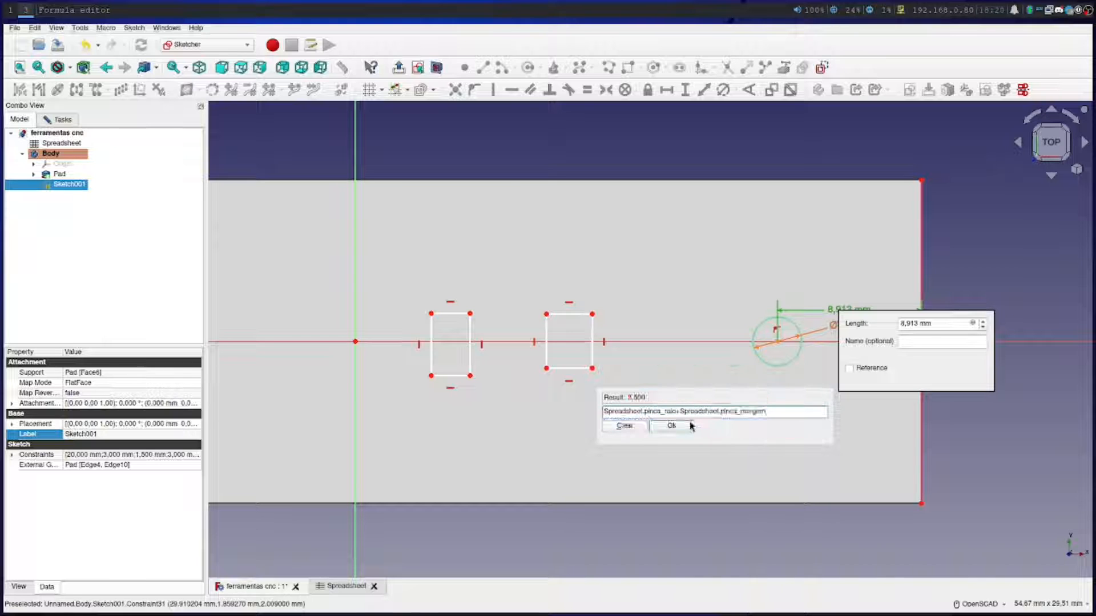
click(670, 428)
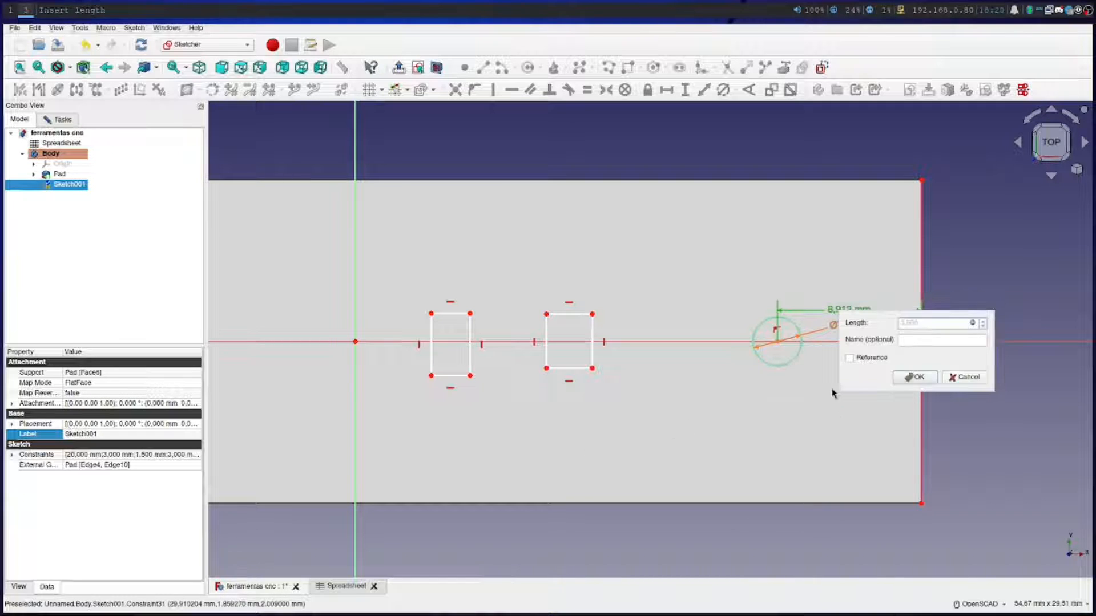
click(907, 378)
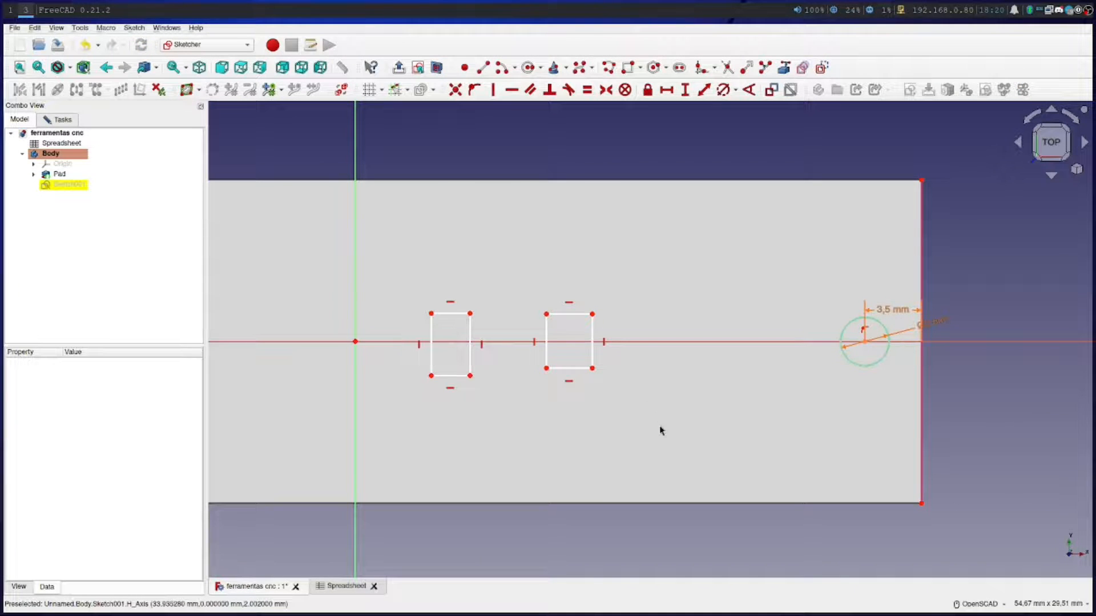
Enter the section heading "Chaves de Boca" in cell A14 of the spreadsheet
scroll(631, 432, up, 1)
scroll(631, 432, down, 4)
scroll(629, 429, up, 3)
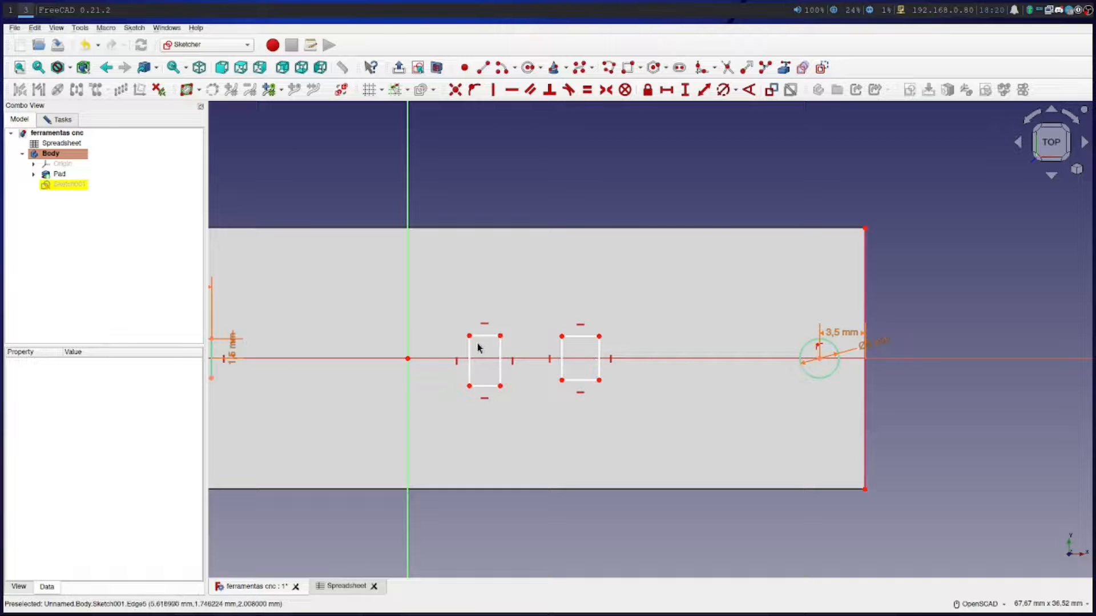
click(345, 586)
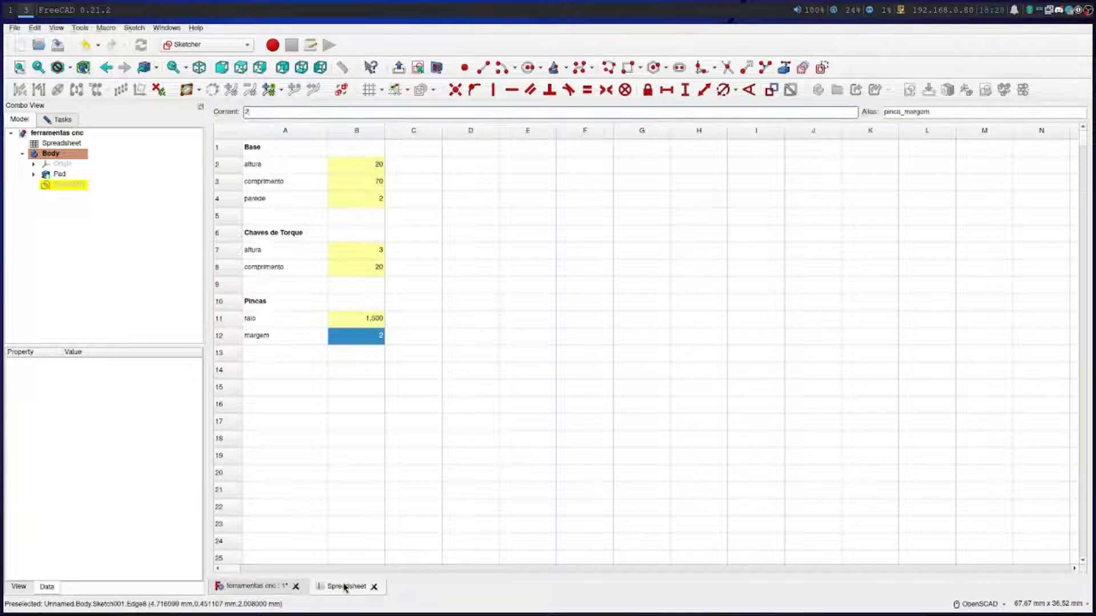
click(276, 369)
text(Chaves de Boca)
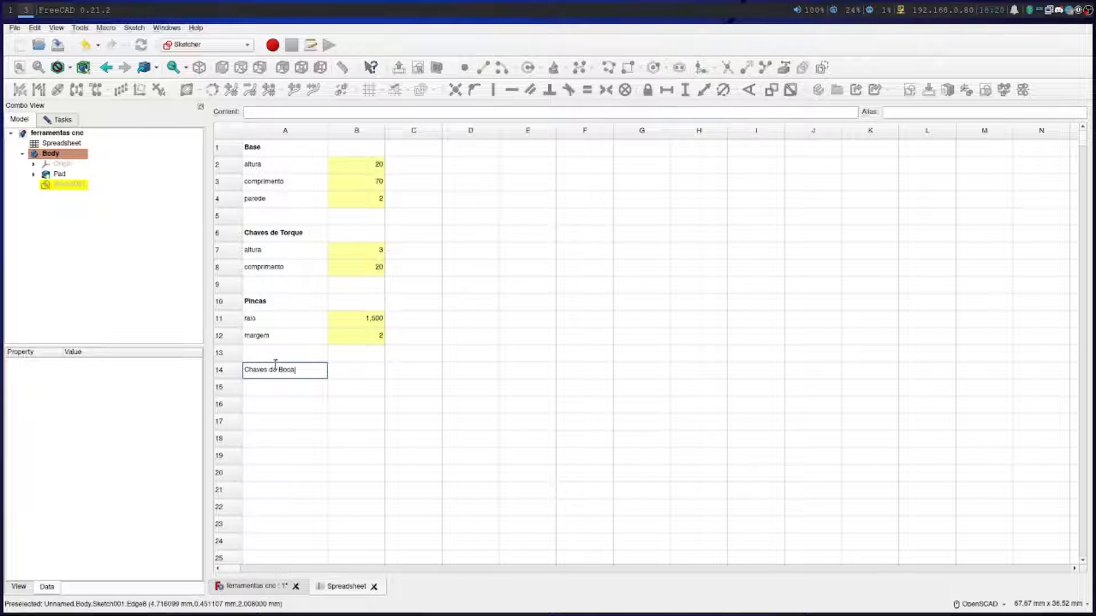
key(Return)
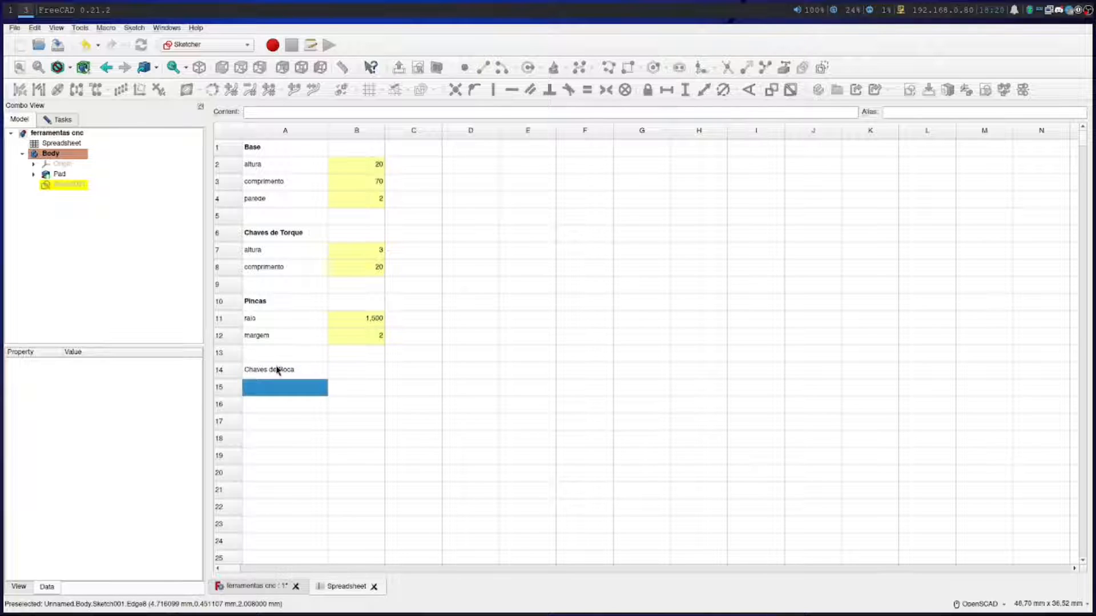
Make the "Chaves de Boca" heading in cell A14 bold
right_click(278, 371)
click(295, 375)
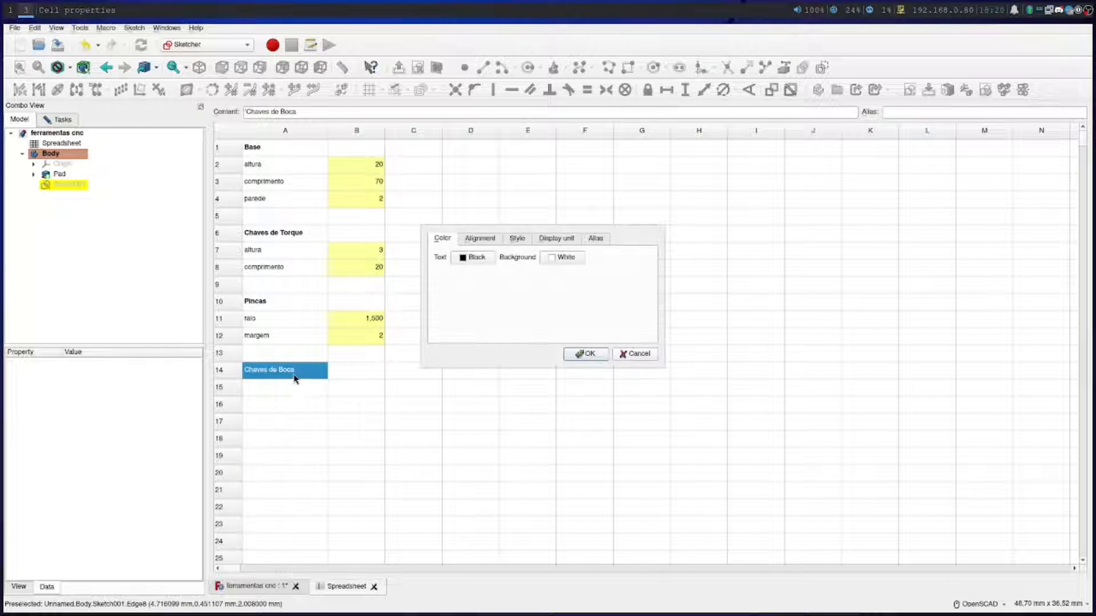
click(506, 239)
click(452, 256)
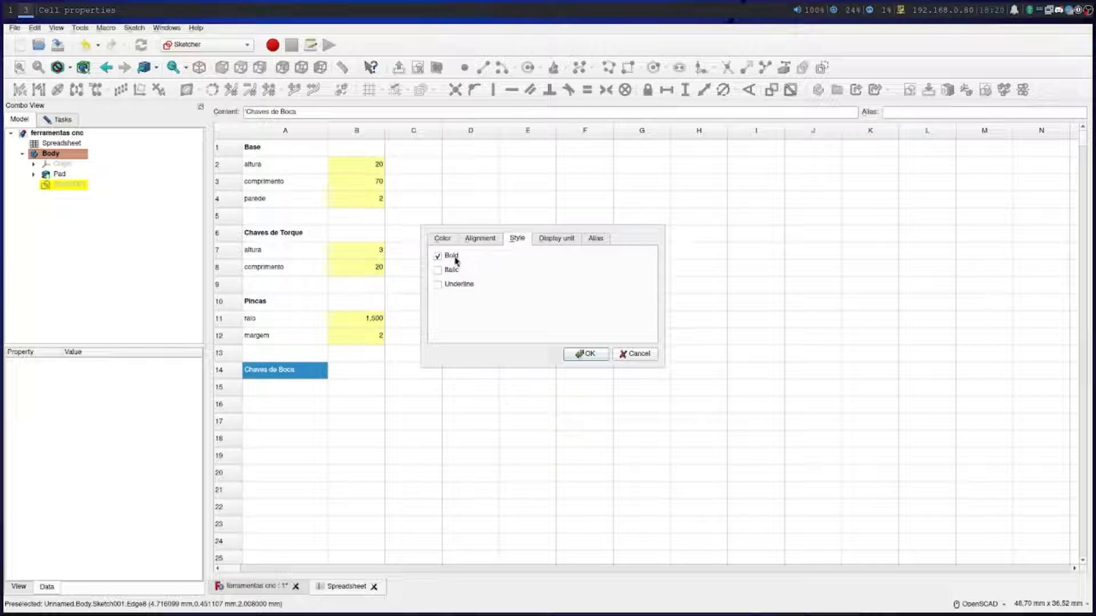
click(588, 355)
Add a parameter row under Chaves de Boca with the label "altura" in A15 and the value 3 in B15
click(277, 388)
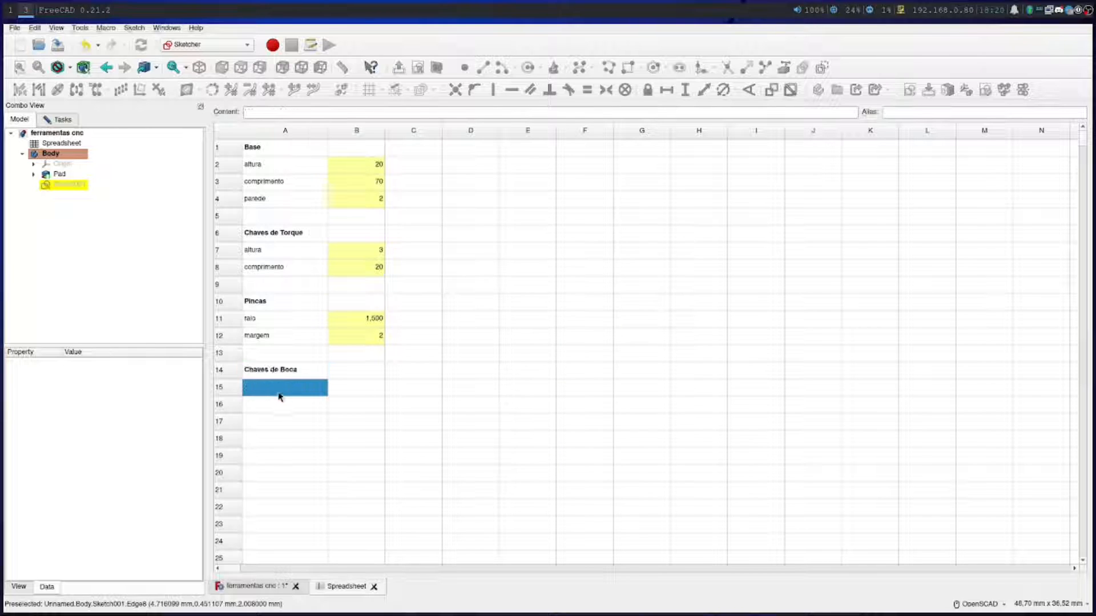
double_click(287, 388)
text(altura)
key(Return)
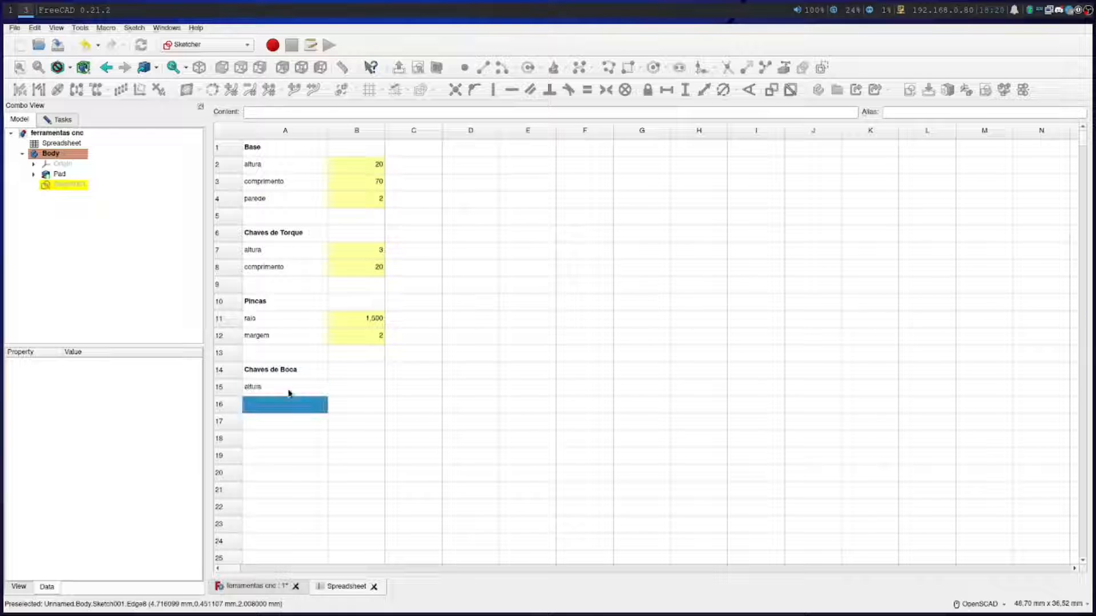
click(359, 392)
double_click(360, 393)
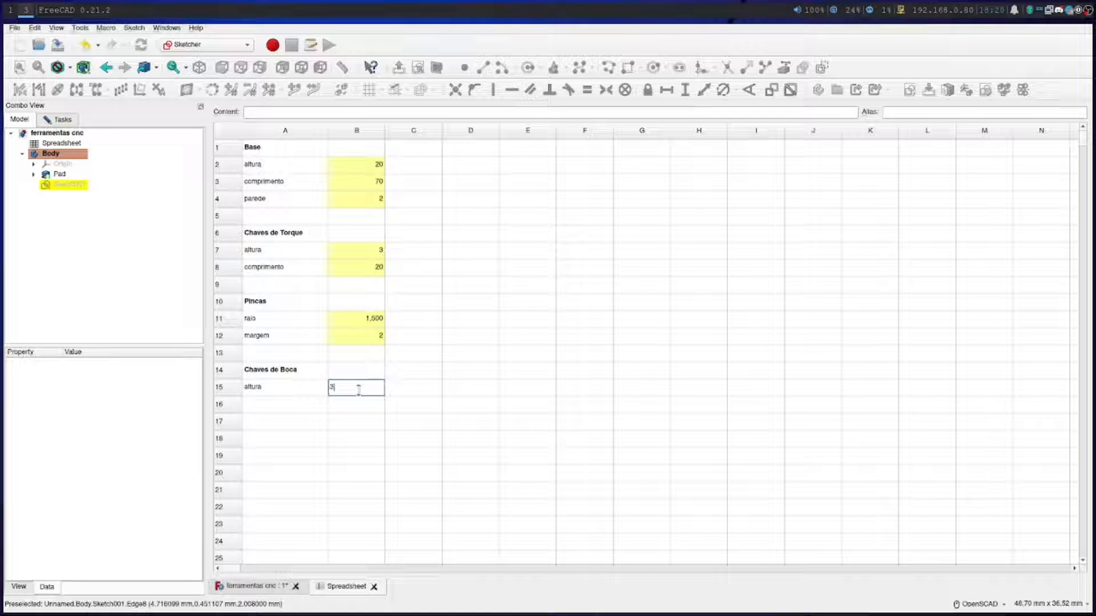
key(Return)
Enter the label "largura" in cell A16 and the value 2 in B16
click(303, 402)
double_click(304, 402)
text(largura)
key(Return)
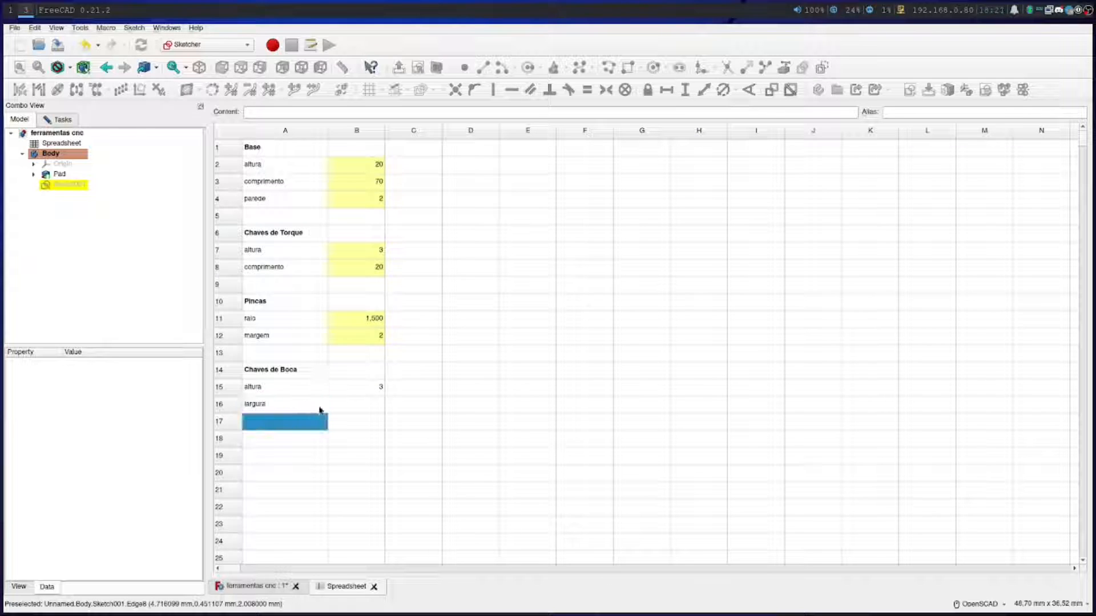
click(344, 409)
text(2)
key(Return)
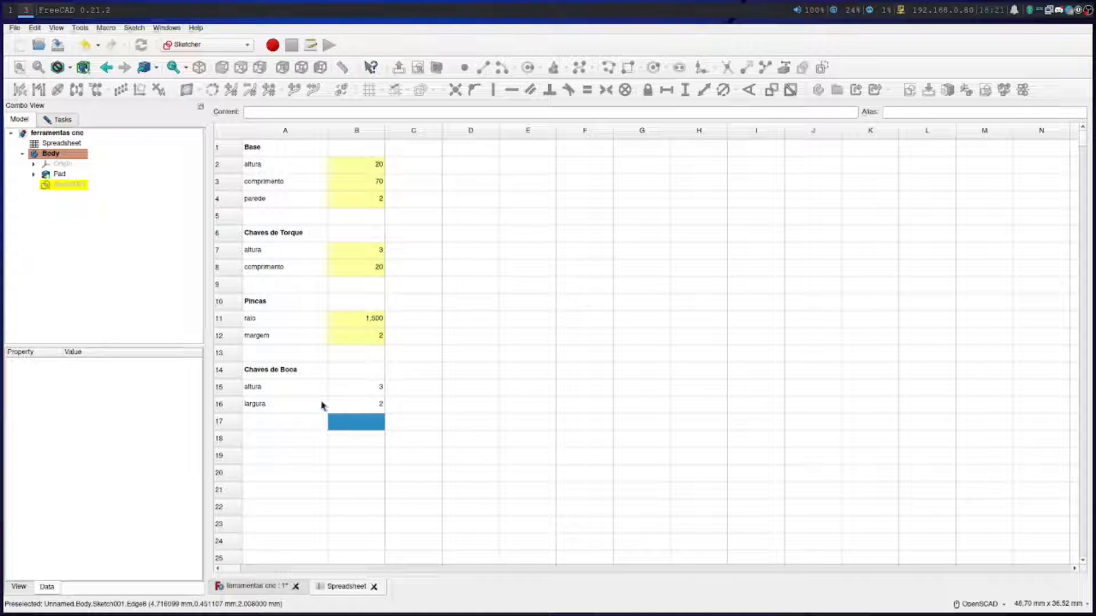
Enter the label "distancia" in cell A17 and the value 13 in B17
click(292, 427)
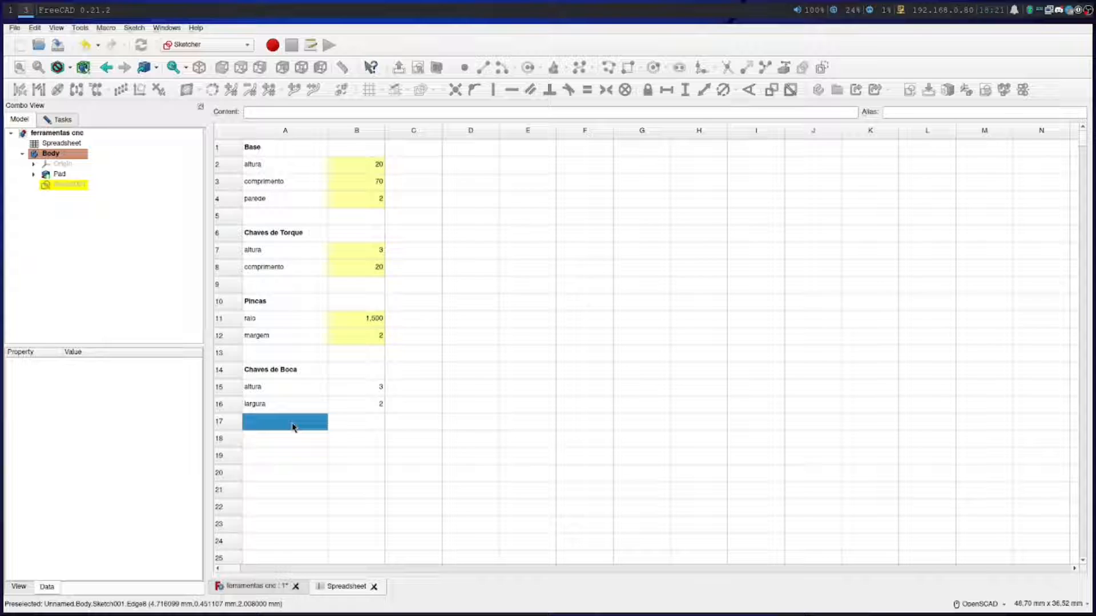
text(distancia)
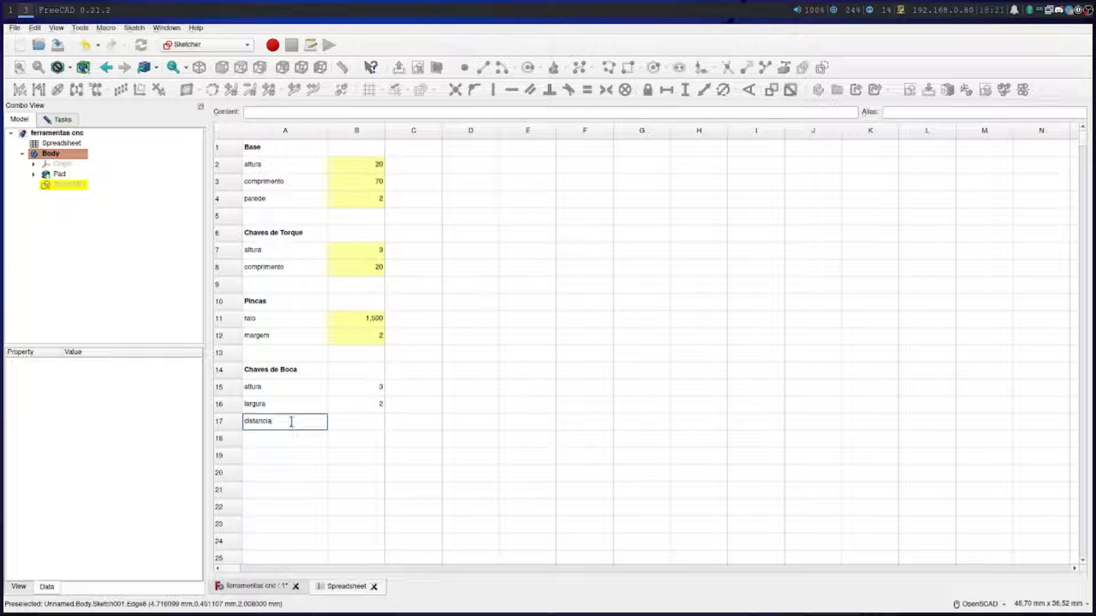
click(355, 423)
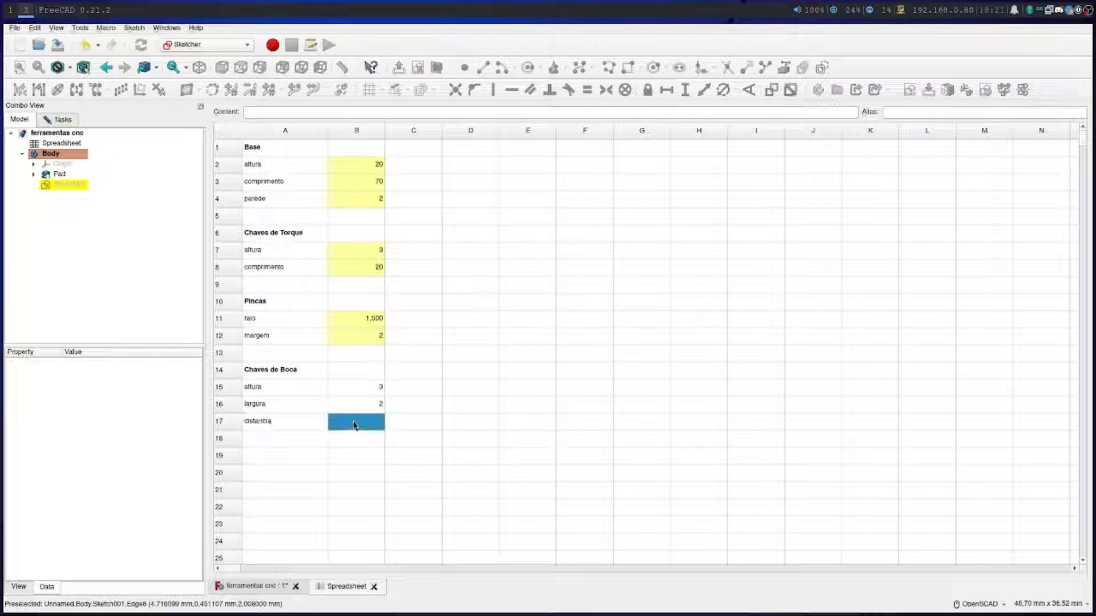
text(13)
key(Return)
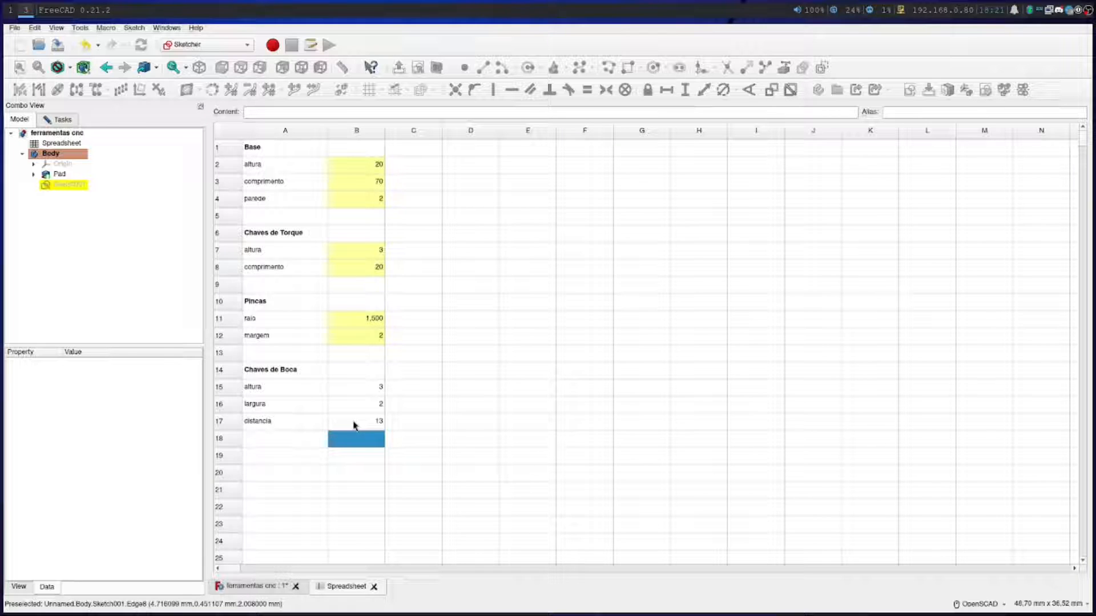
Enter the label "margem" in cell A18 and the value 10 in B18
click(284, 440)
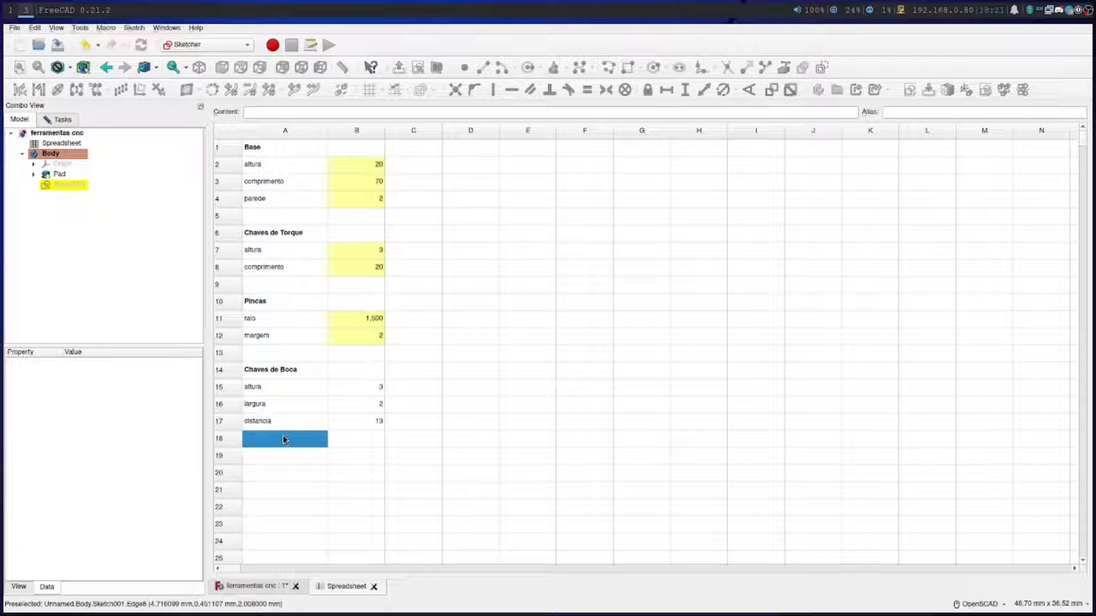
text(margem)
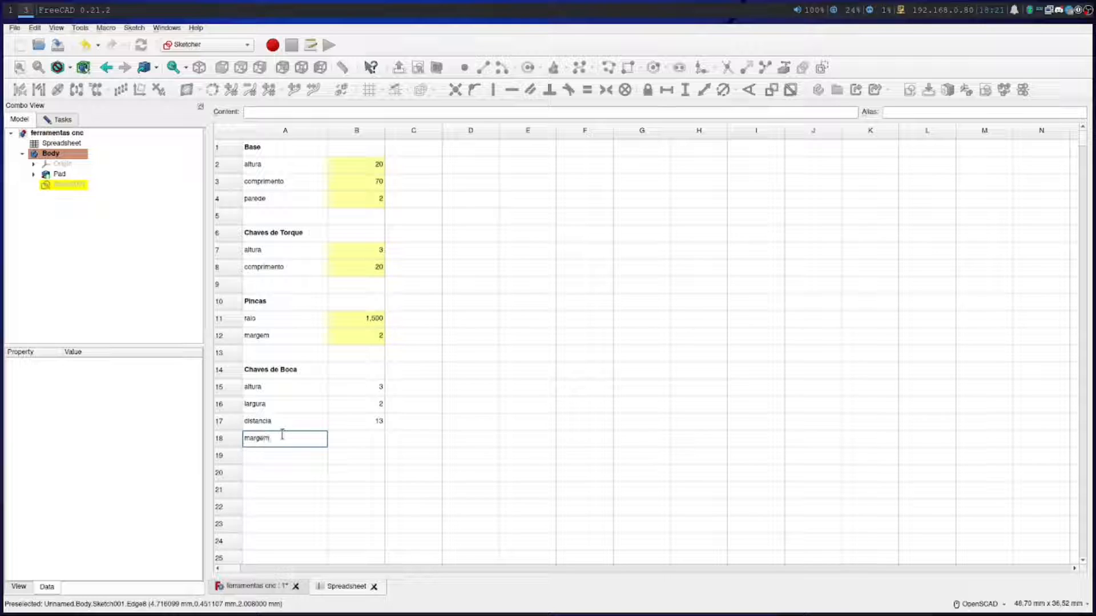
click(347, 439)
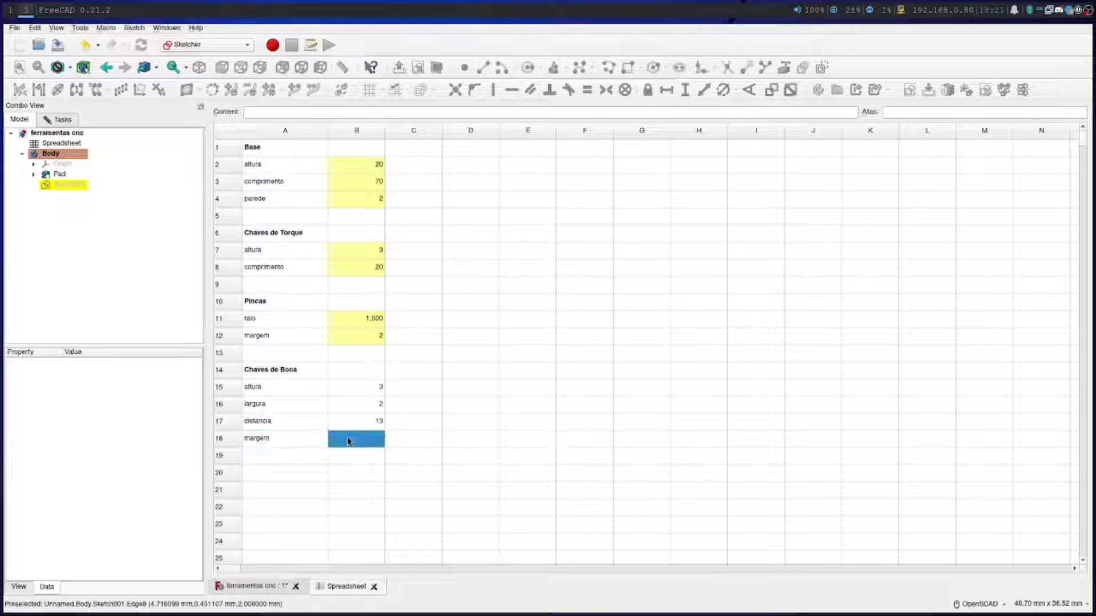
text(13)
key(Return)
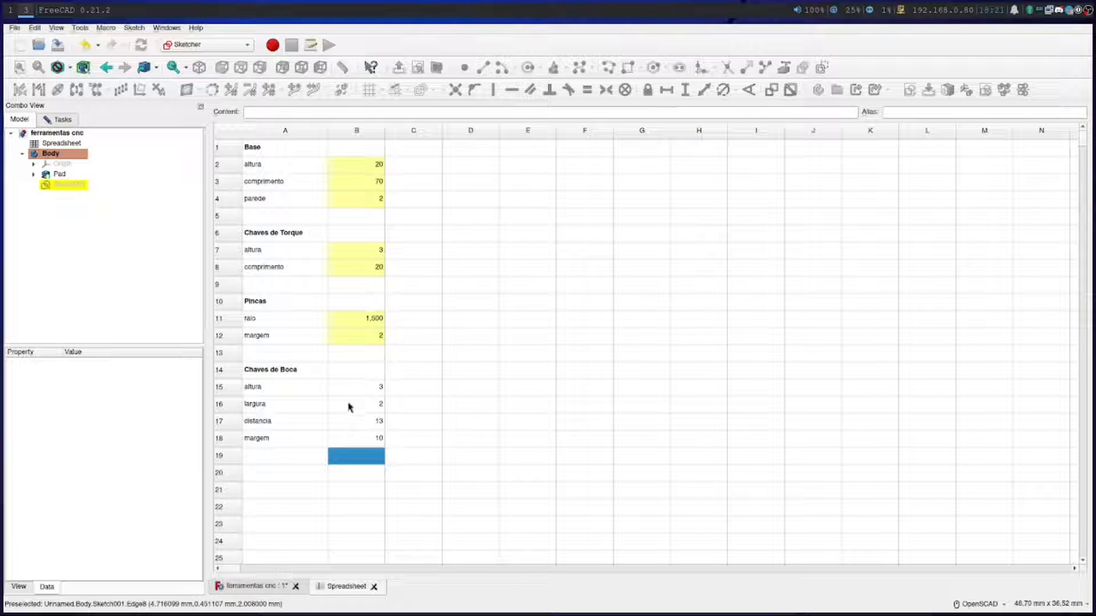
Assign the alias boca_altura to the height value in cell B15
click(368, 387)
click(908, 110)
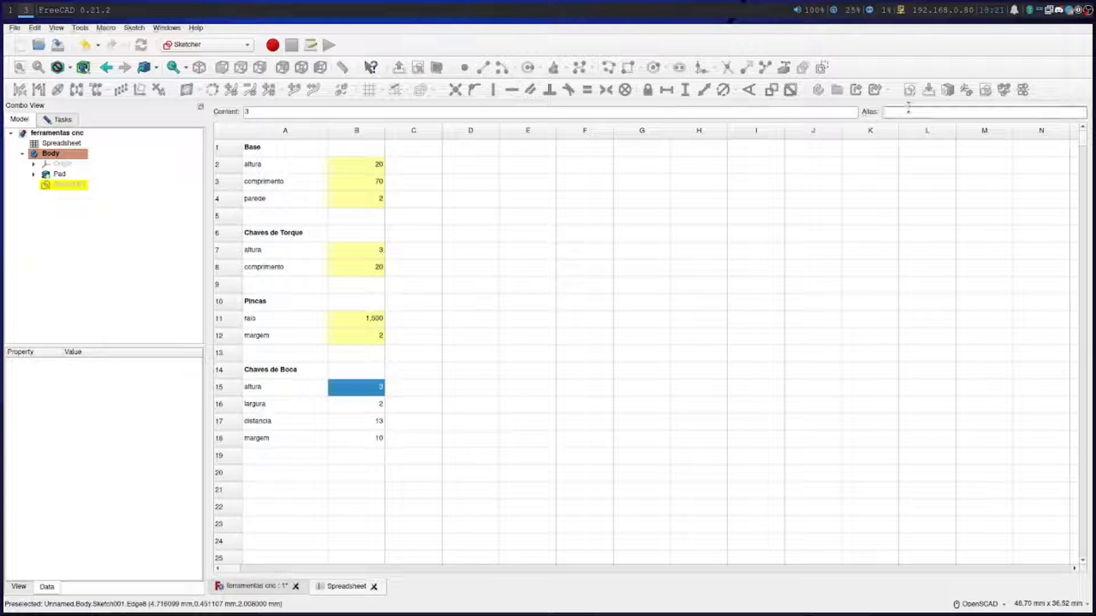
text(boca_altura)
key(Return)
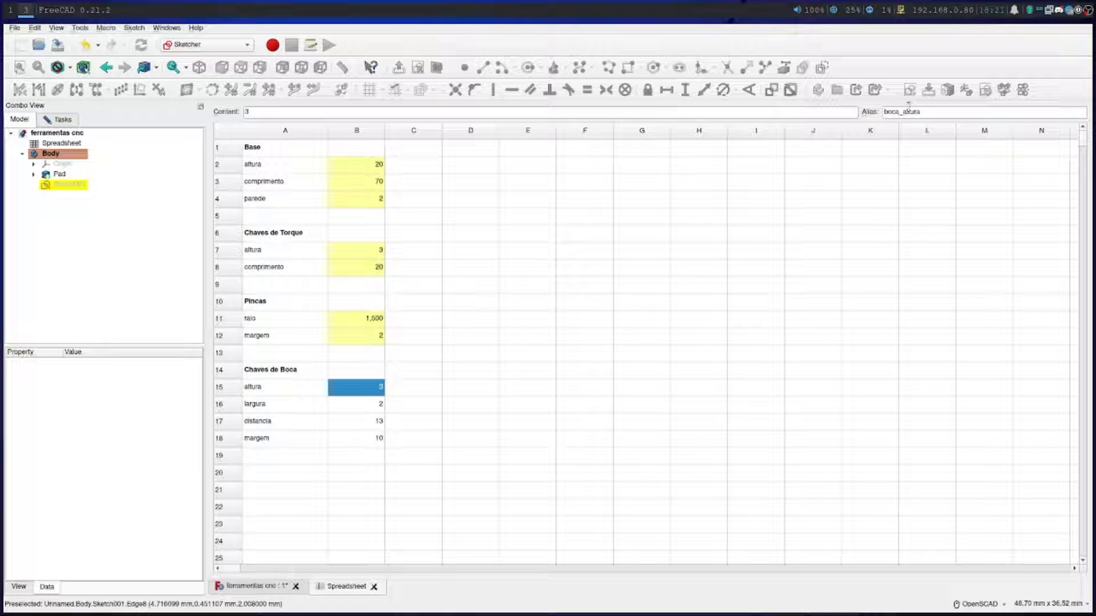
Assign the alias boca_largura to the width value in cell B16
click(369, 406)
click(913, 111)
text(boca_largura)
key(Return)
Assign the alias boca_distancia to the distance value in cell B17
click(345, 421)
click(910, 113)
text(boca_di)
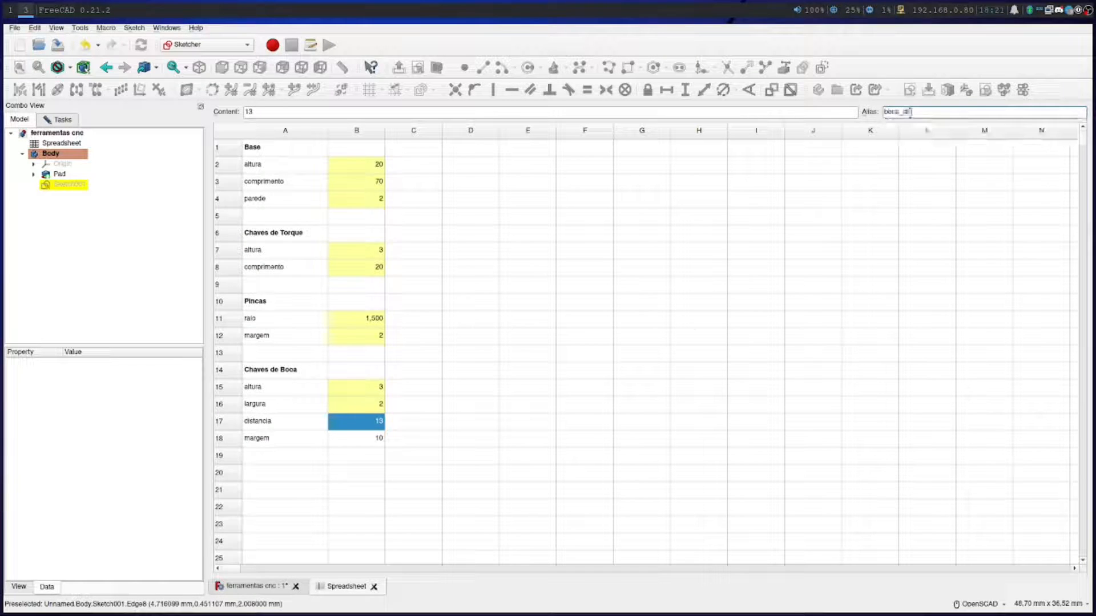
text(stancia)
key(Return)
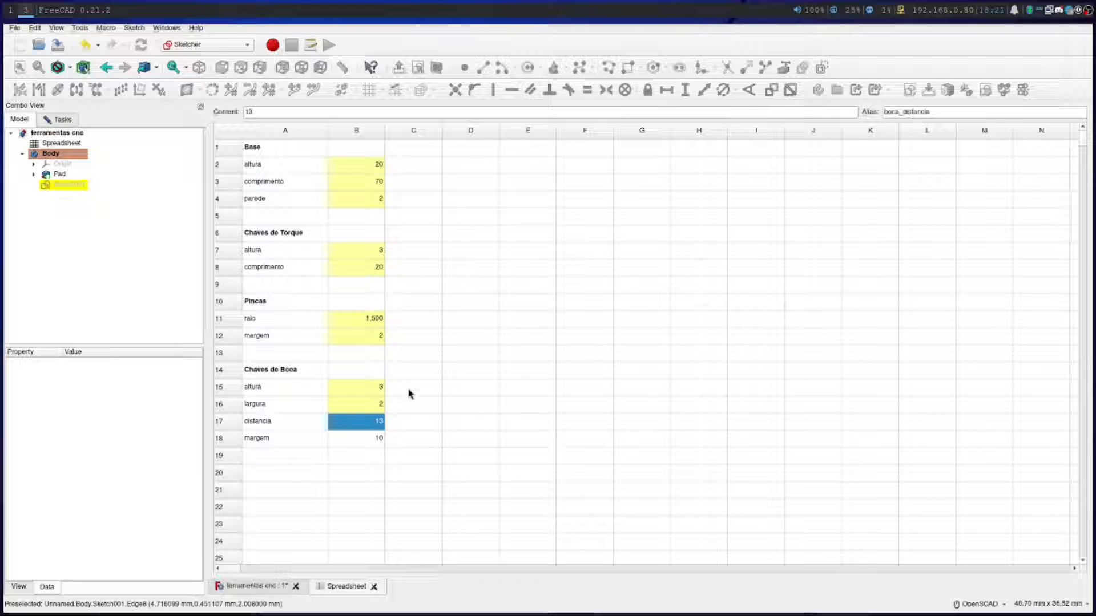
Assign the alias boca_margem to the margin value in cell B18
click(362, 439)
click(913, 113)
text(boca_margem)
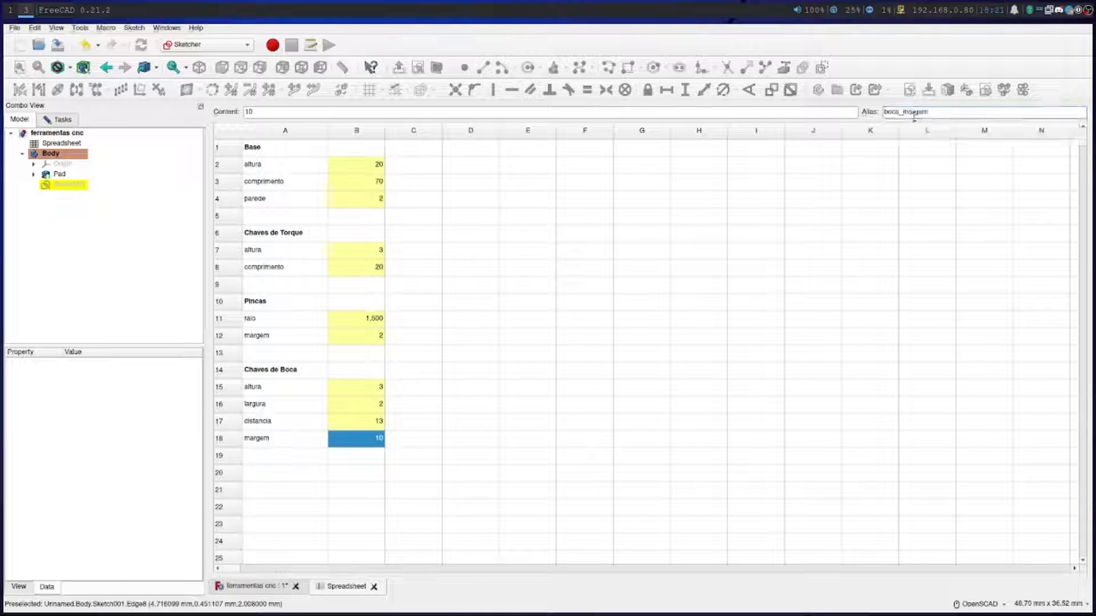
key(Return)
Return to the sketch and constrain the two unconstrained rectangles to equal widths and equal heights using their top and left edges
click(256, 585)
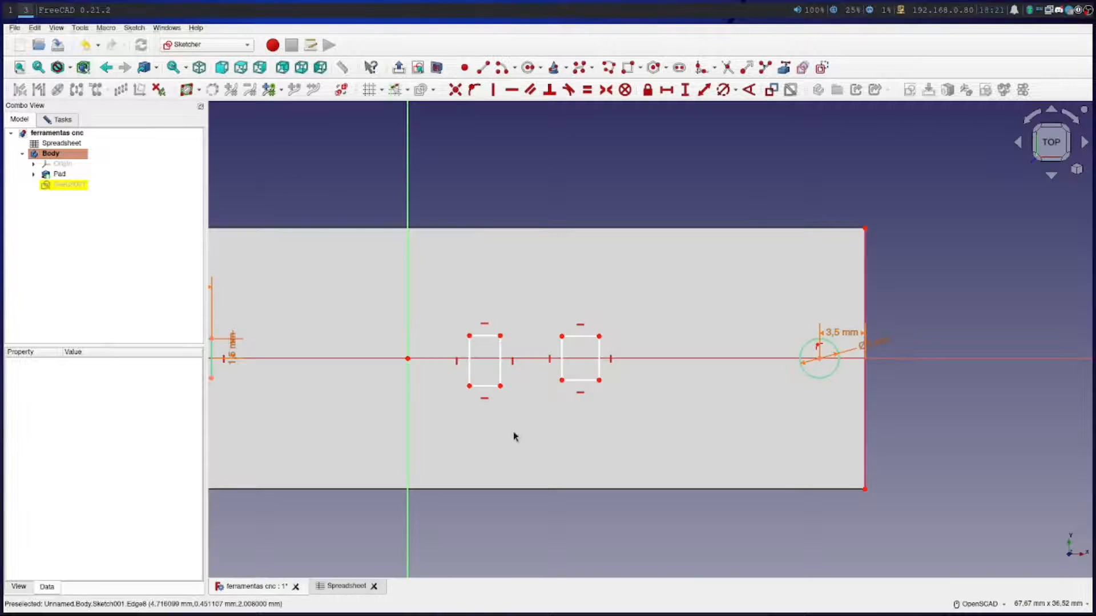
key(e)
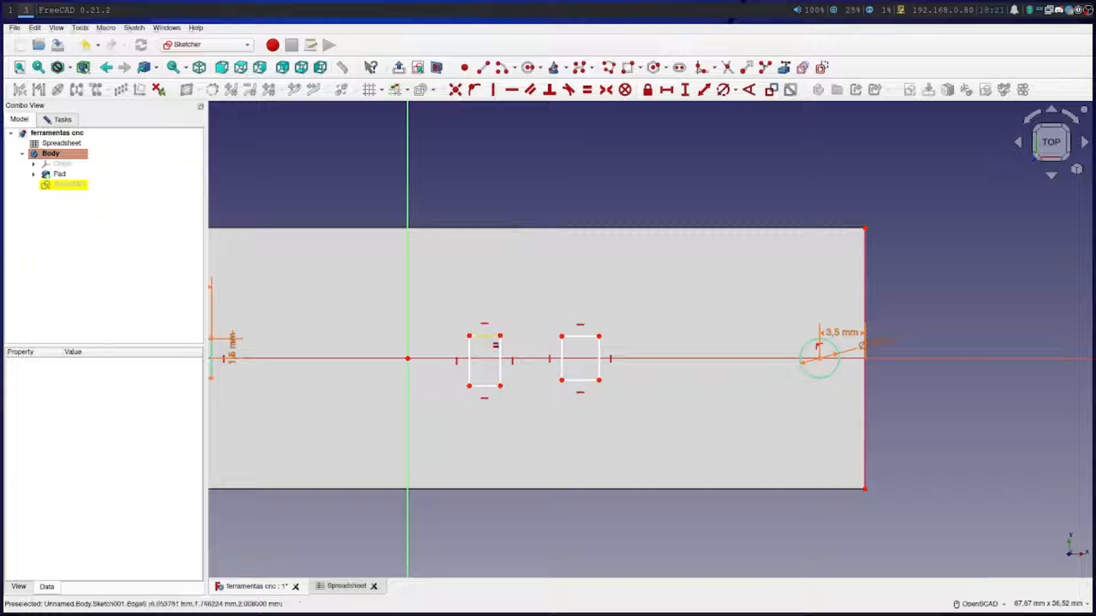
click(484, 336)
click(576, 336)
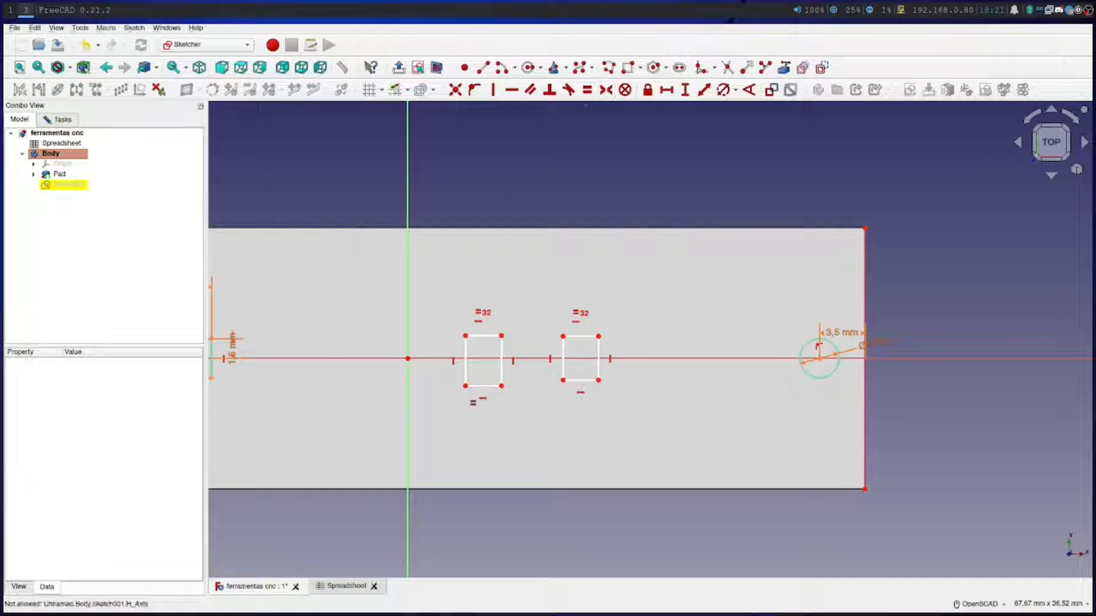
click(465, 361)
click(563, 365)
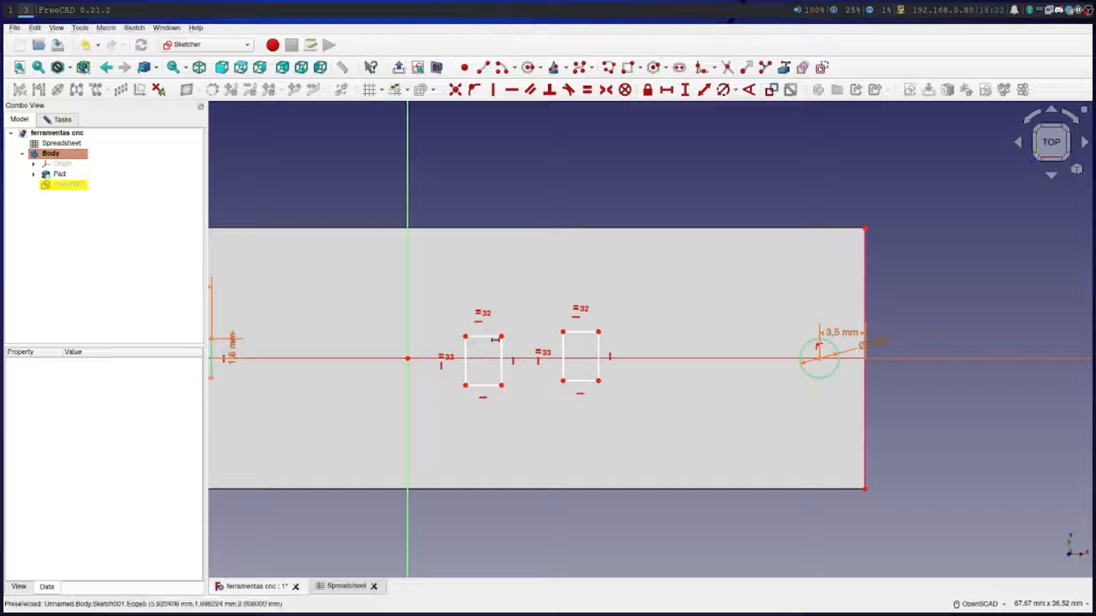
Constrain the bottom edge of the rectangle nearer the vertical axis to a horizontal length given by the formula Spreadsheet.boca_largura
click(479, 386)
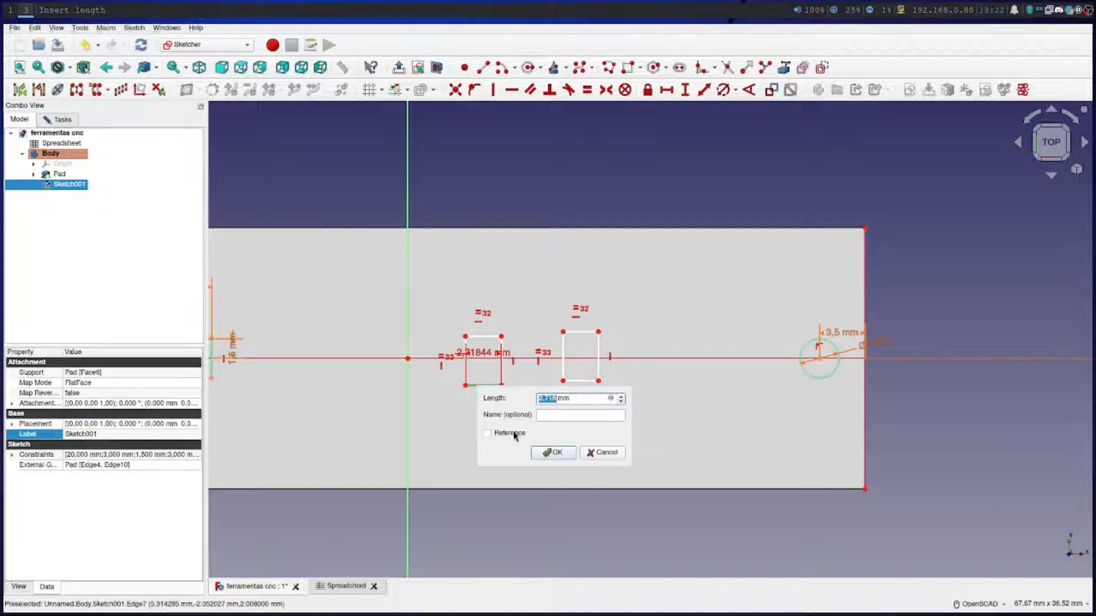
click(610, 399)
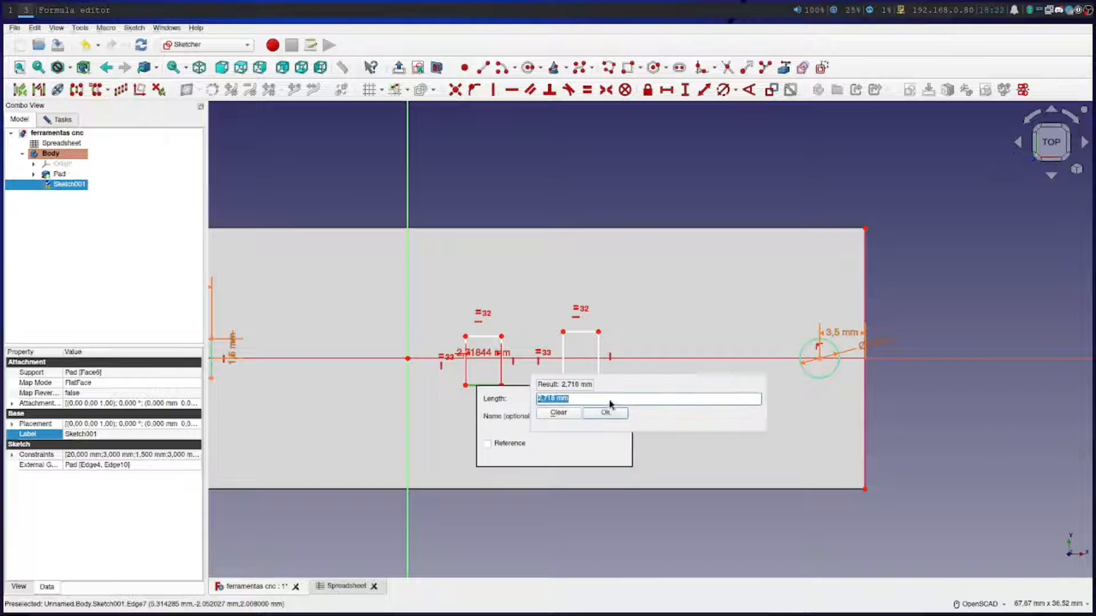
text(b)
text(Spreadsheet.)
key(Down)
text(boca)
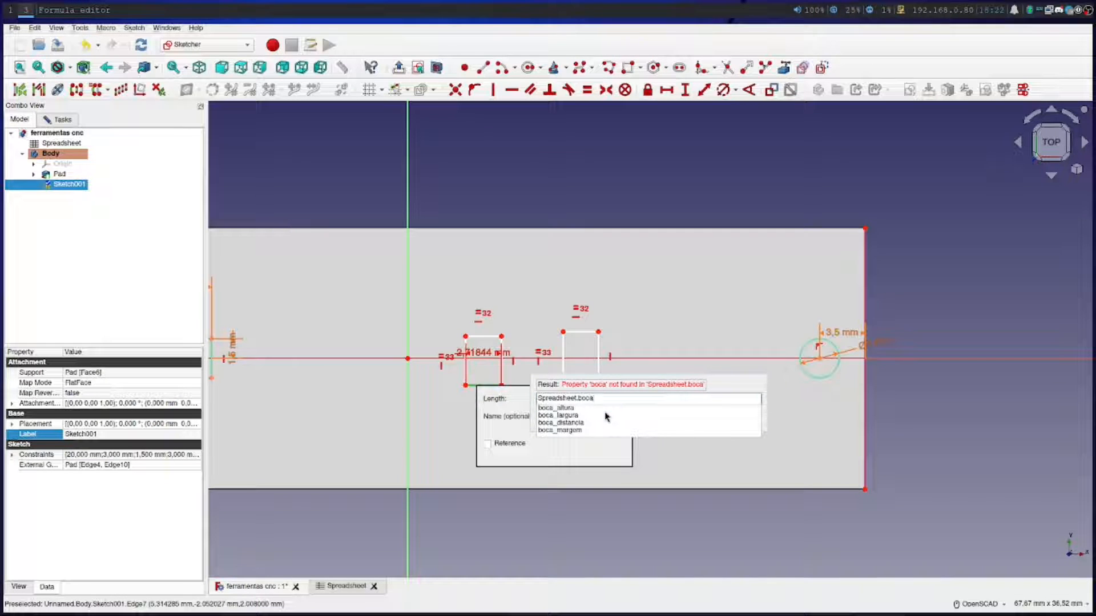
key(Down)
key(Down)
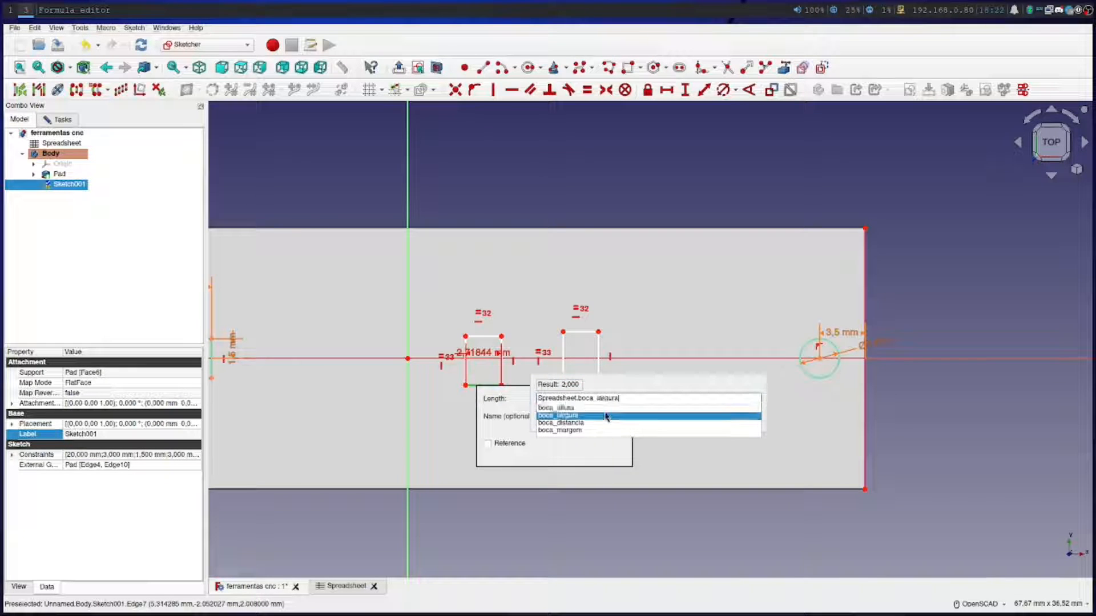
key(Return)
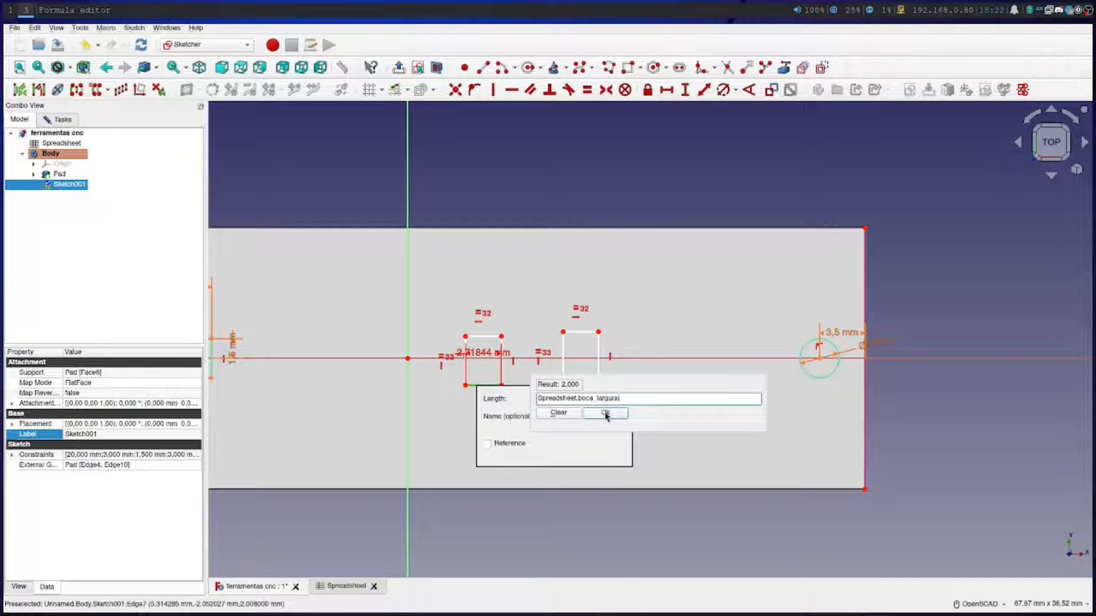
click(605, 415)
click(557, 452)
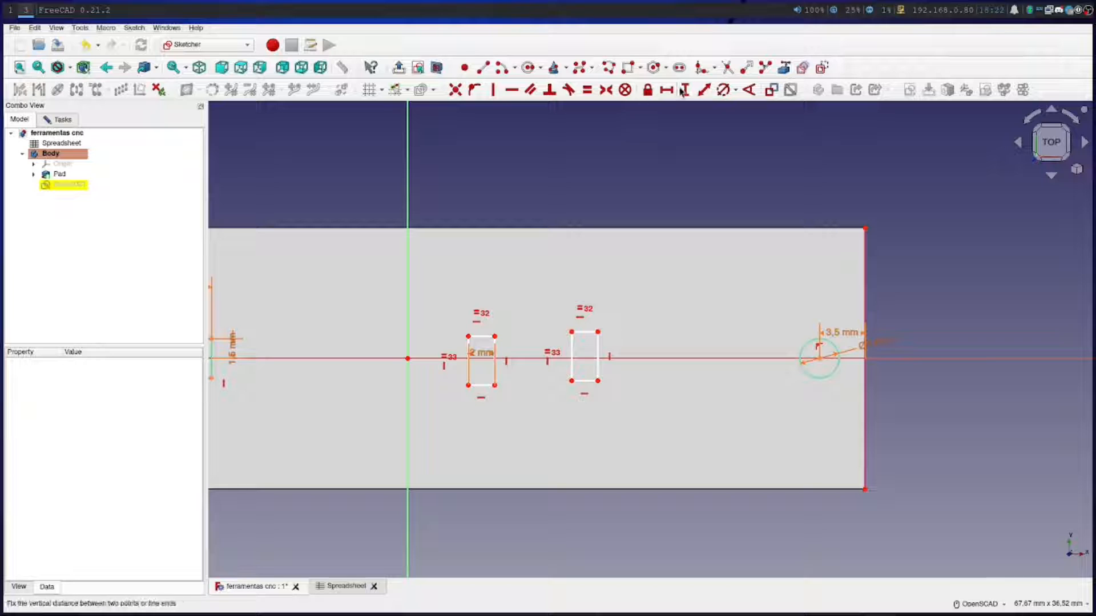
Constrain the left edge of the rectangle nearer the vertical axis to a vertical length given by the formula Spreadsheet.boca_altura
click(468, 368)
key(i)
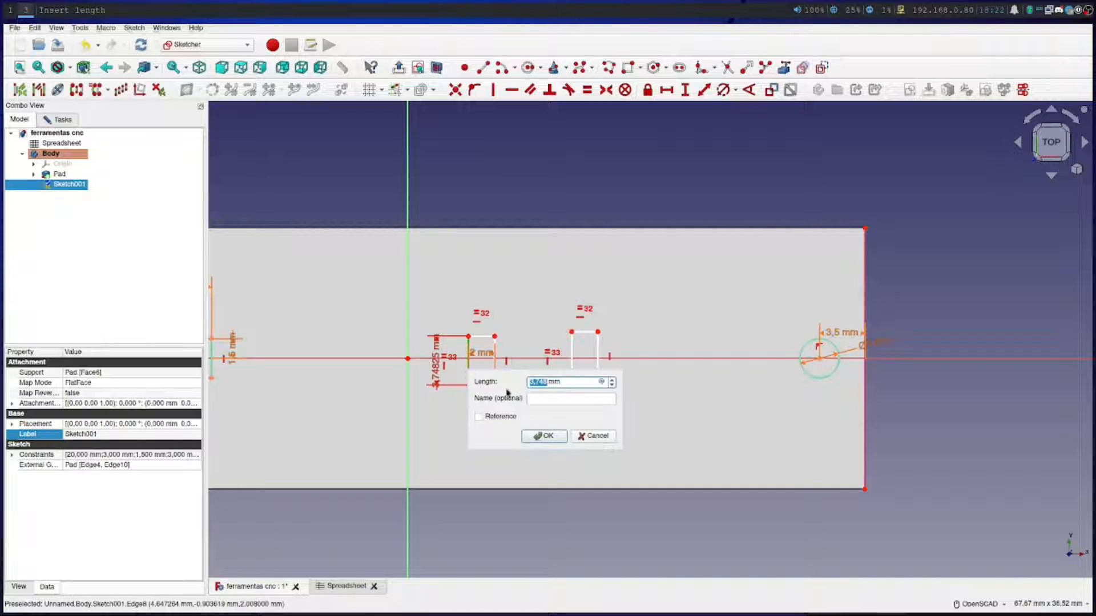
click(602, 382)
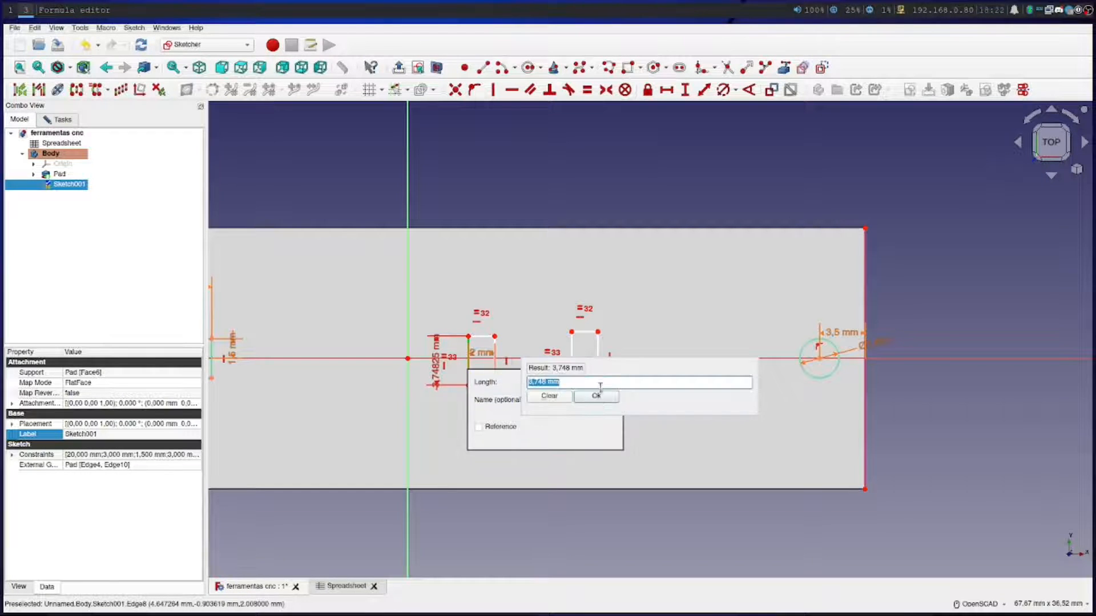
text(Sp)
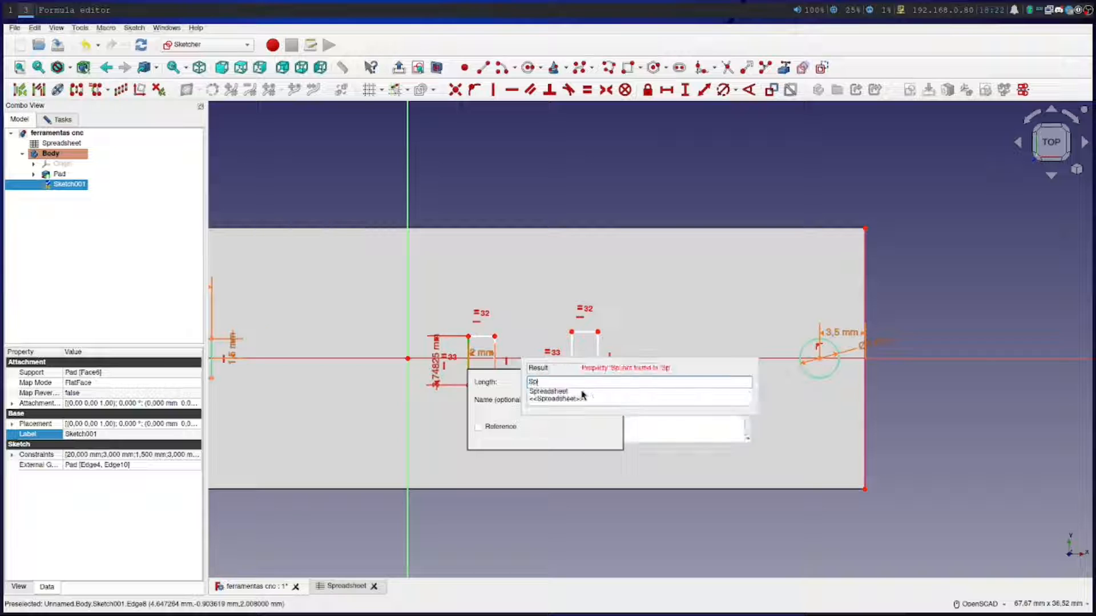
text(readsheet.boca)
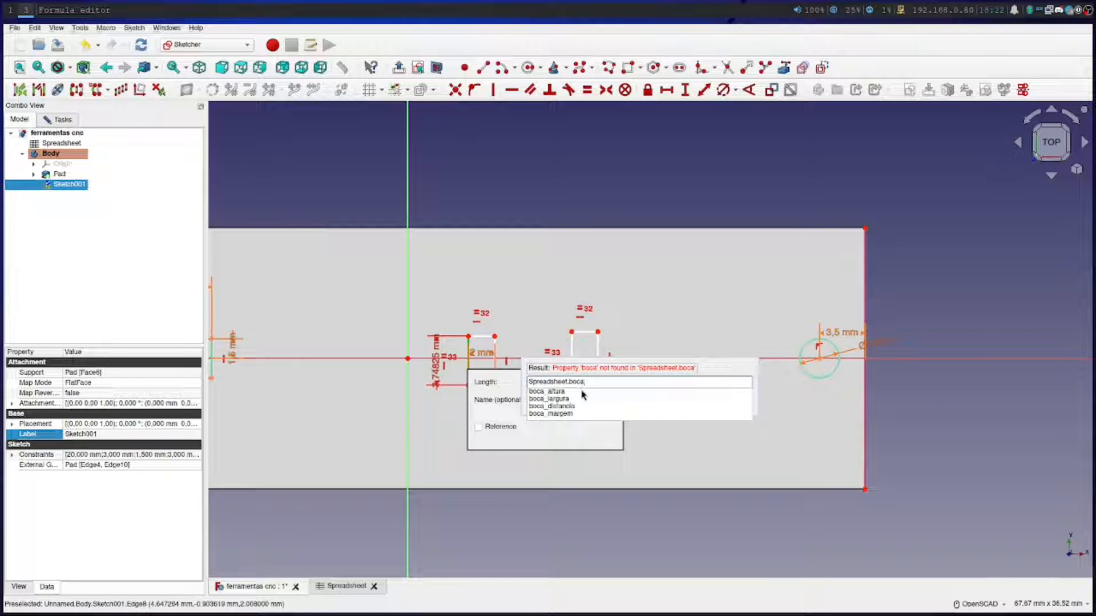
click(566, 393)
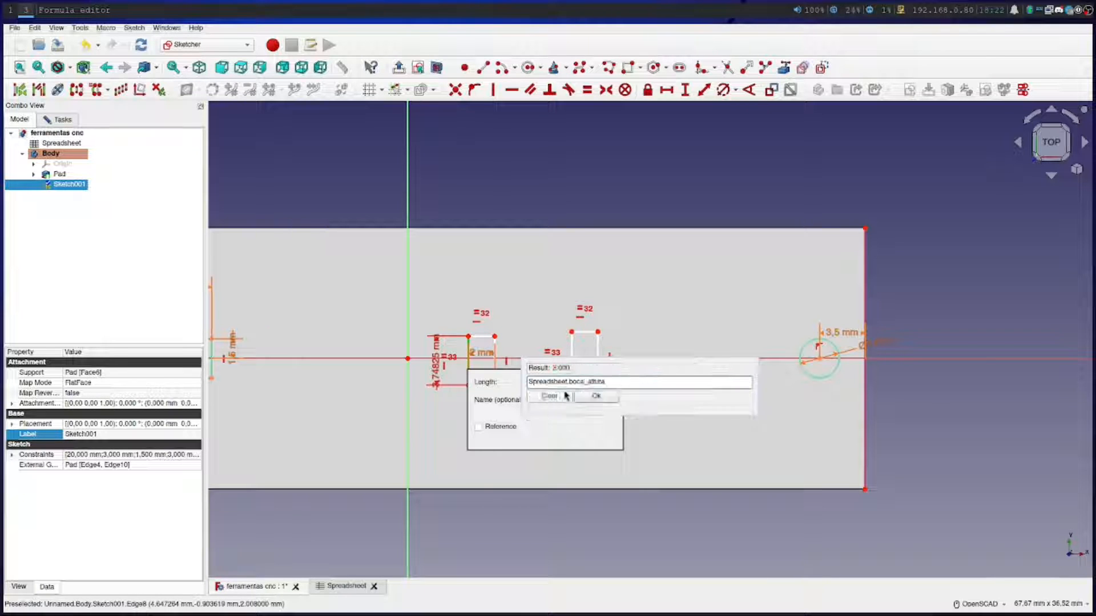
click(595, 397)
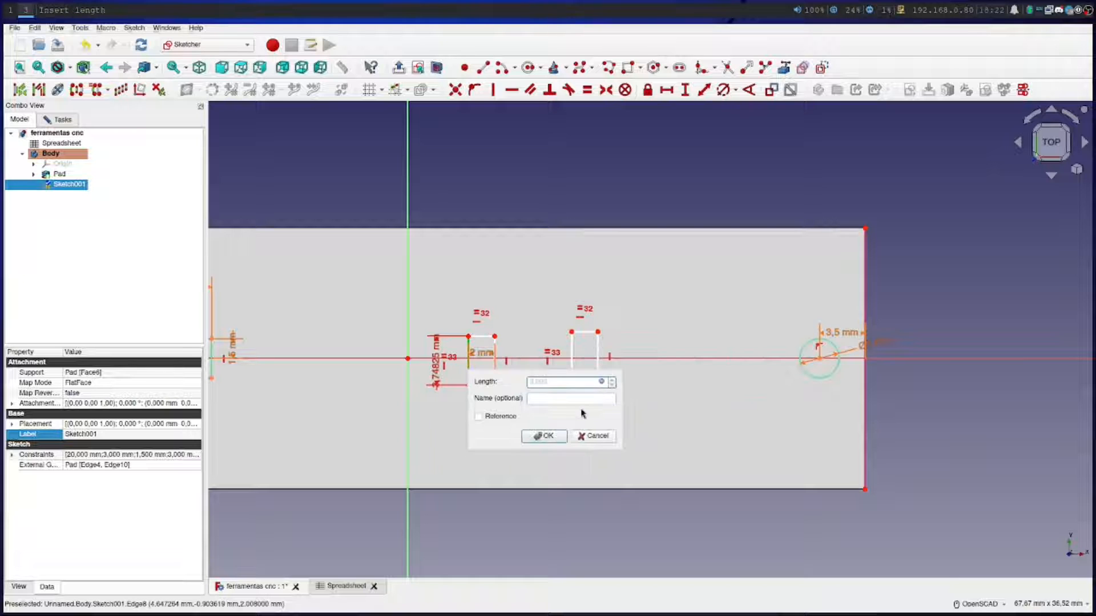
click(547, 439)
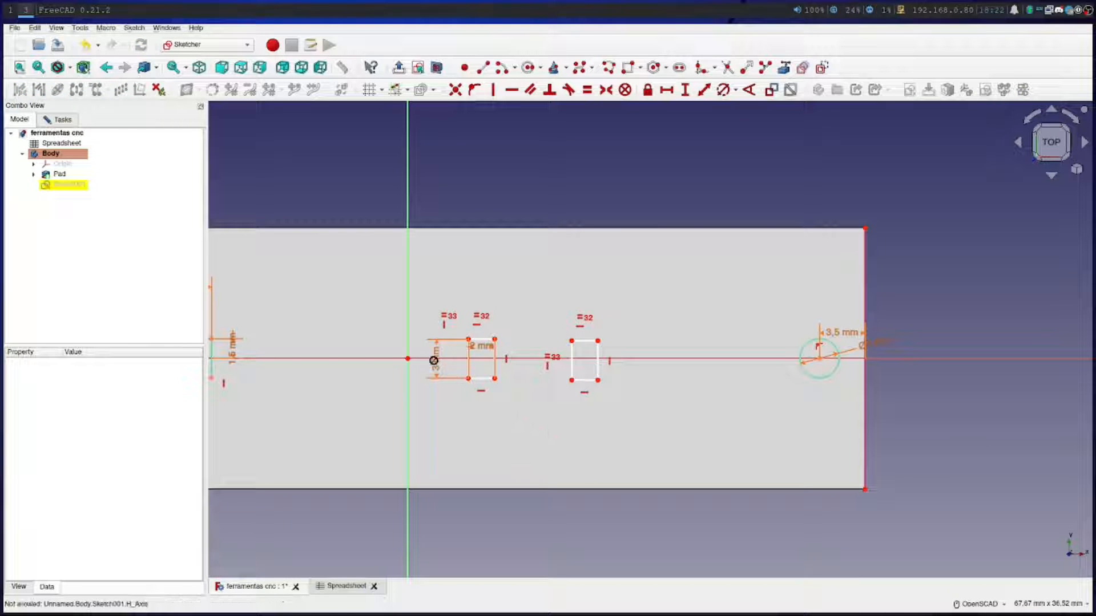
Reposition the width dimension of the rectangle nearer the vertical axis just above that rectangle
mouse_move(480, 348)
mouse_down()
mouse_move(488, 319)
mouse_move(485, 348)
mouse_up()
drag(1050, 166, 1051, 149)
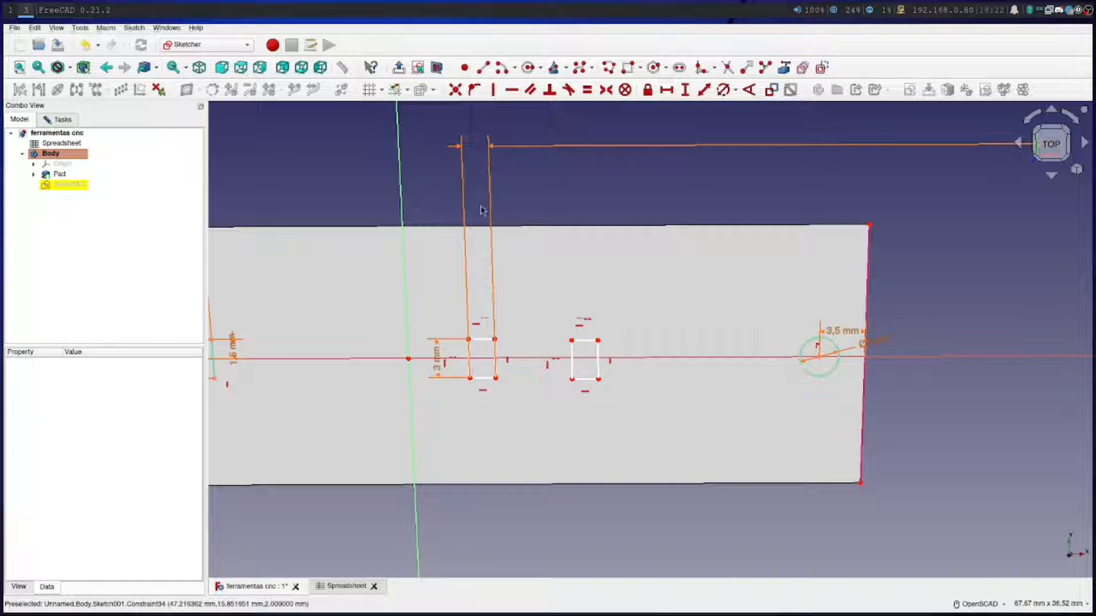
scroll(710, 348, down, 3)
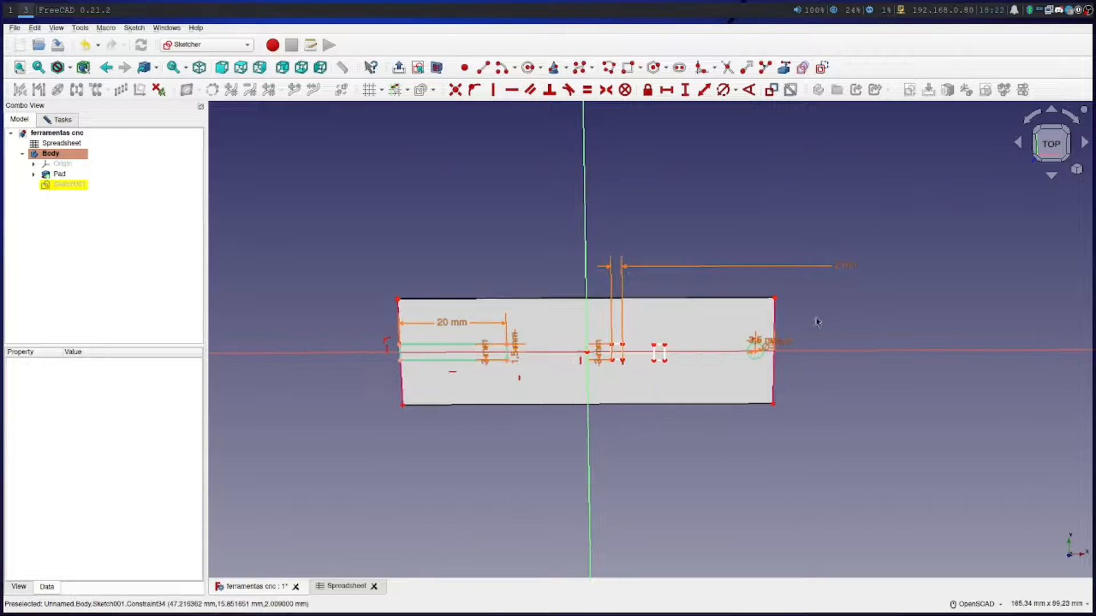
click(841, 267)
drag(843, 264, 646, 335)
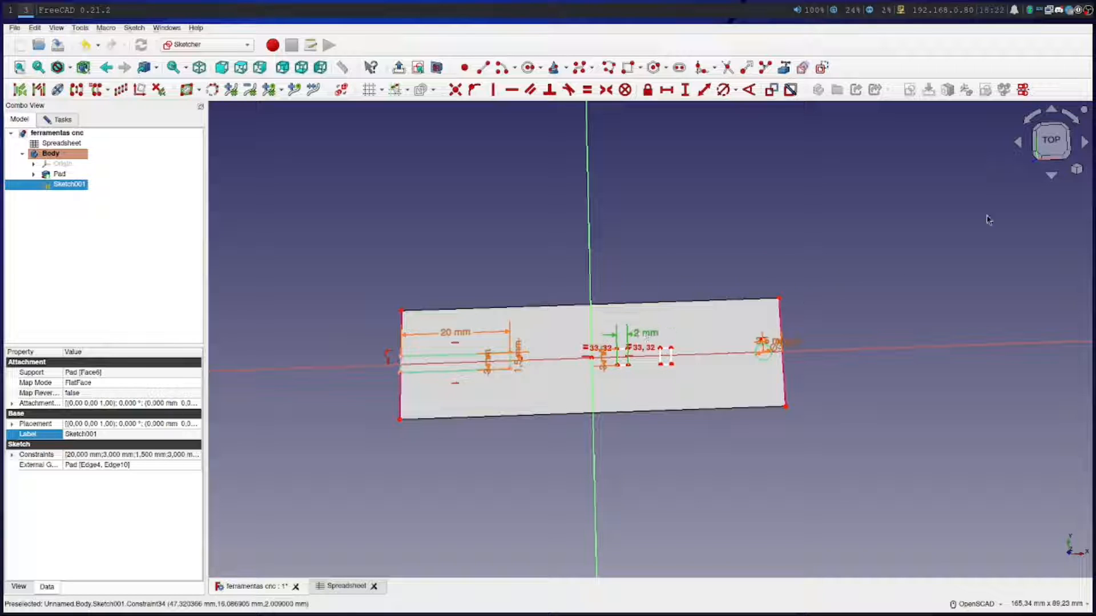
click(1051, 144)
scroll(616, 365, up, 6)
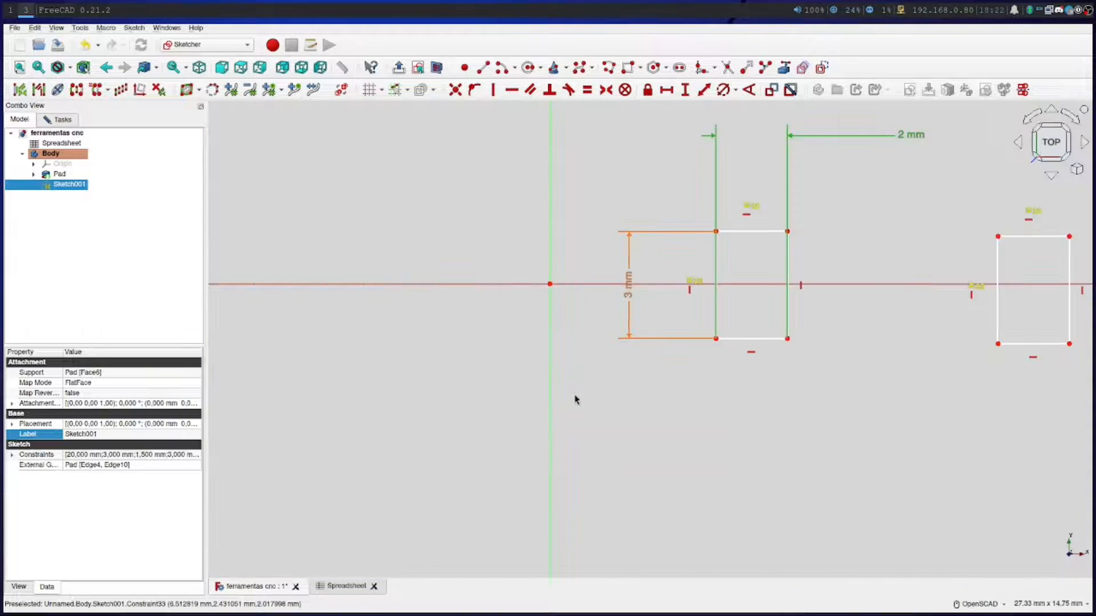
scroll(614, 381, down, 1)
scroll(650, 417, down, 1)
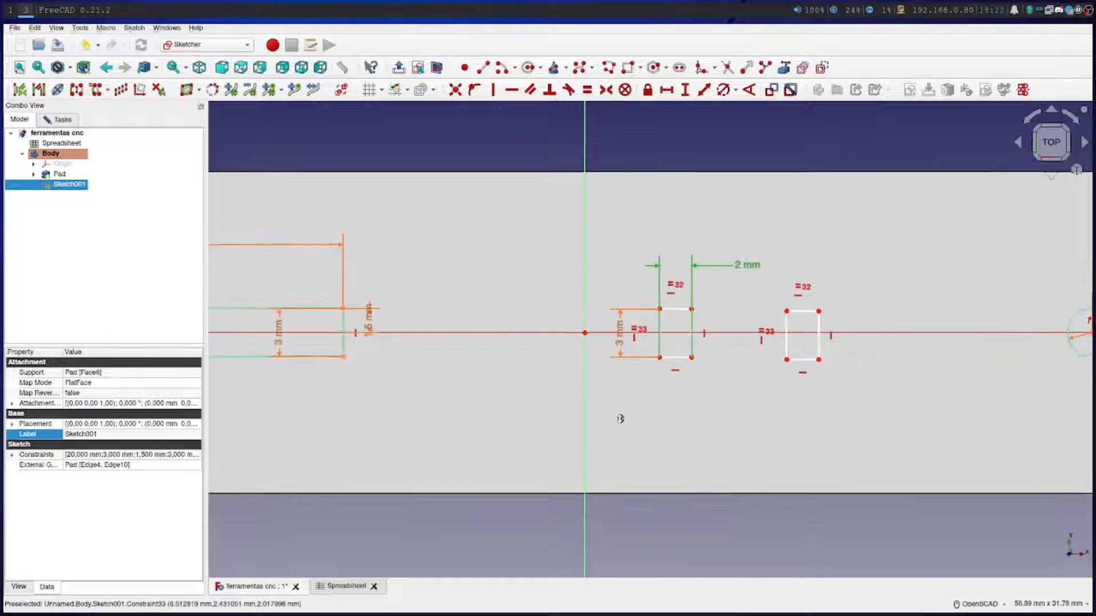
mouse_move(710, 416)
right_down()
mouse_move(560, 423)
mouse_move(525, 443)
right_up()
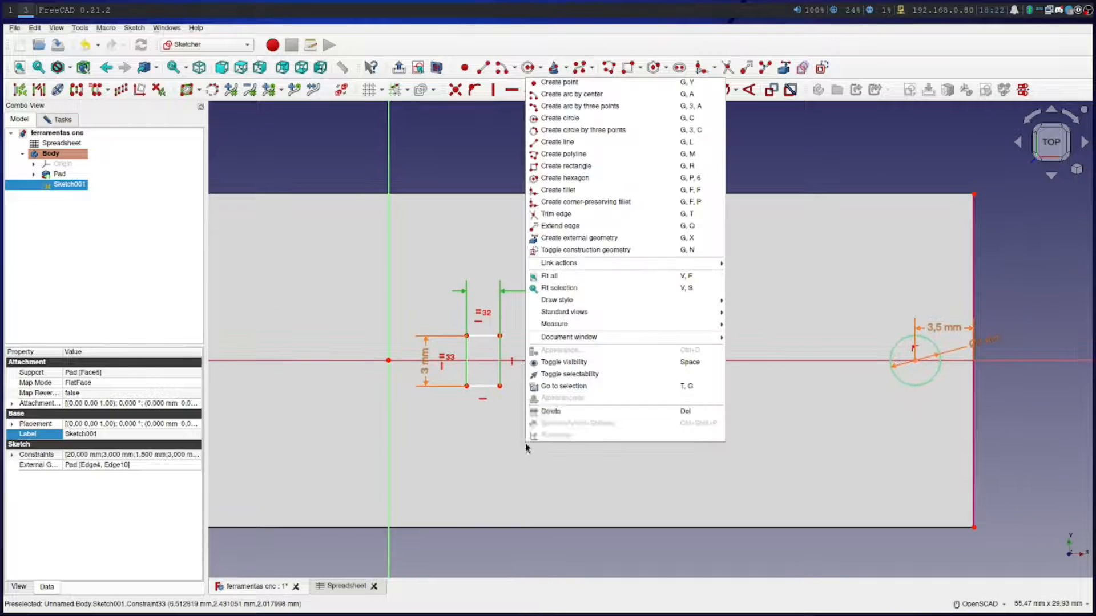
click(451, 393)
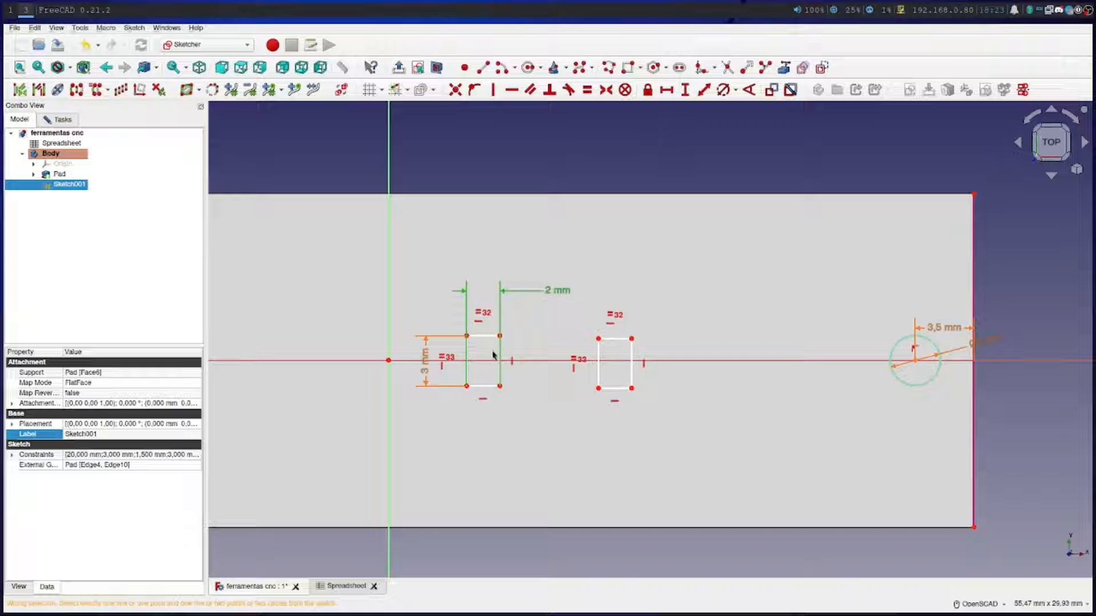
Try to constrain the distance between the facing vertical edges of the two small rectangles
click(499, 351)
click(598, 353)
scroll(545, 401, up, 5)
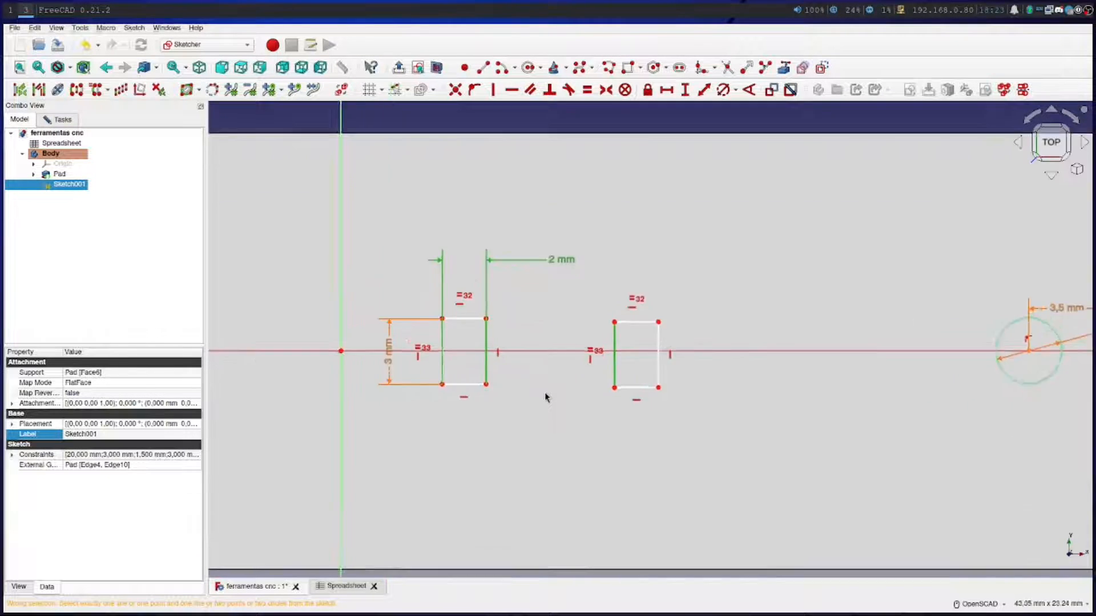
click(704, 90)
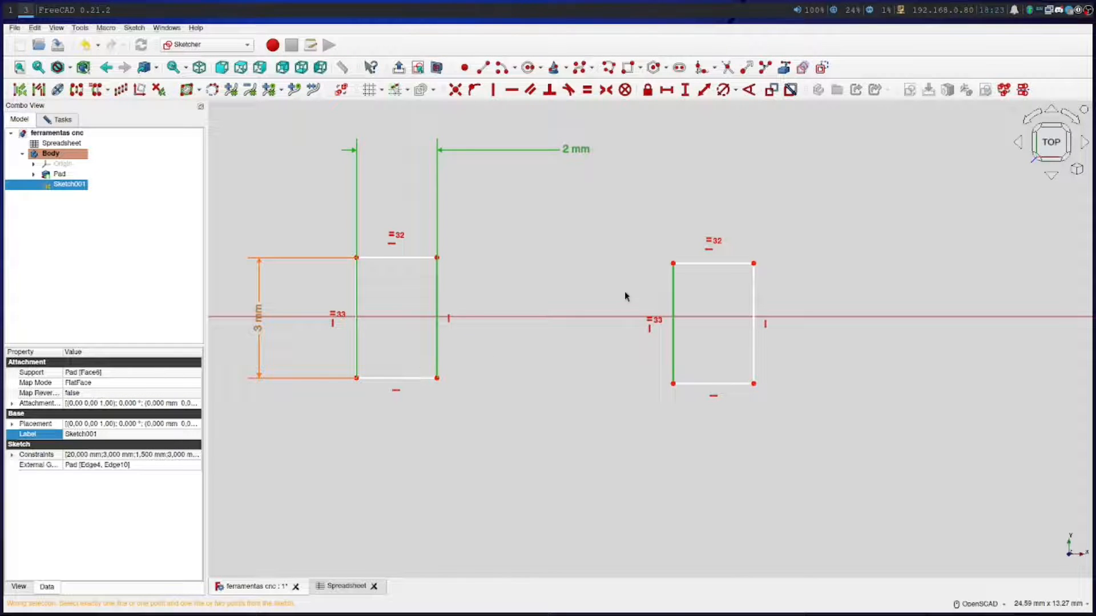
key(Escape)
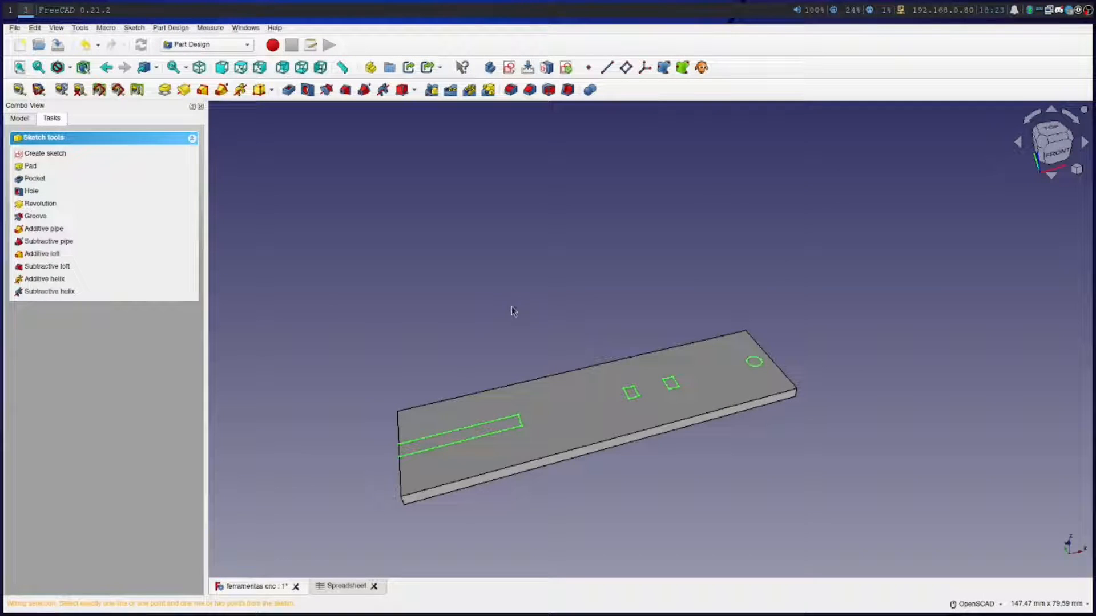
Reopen Sketch001 for editing
click(27, 120)
right_click(64, 183)
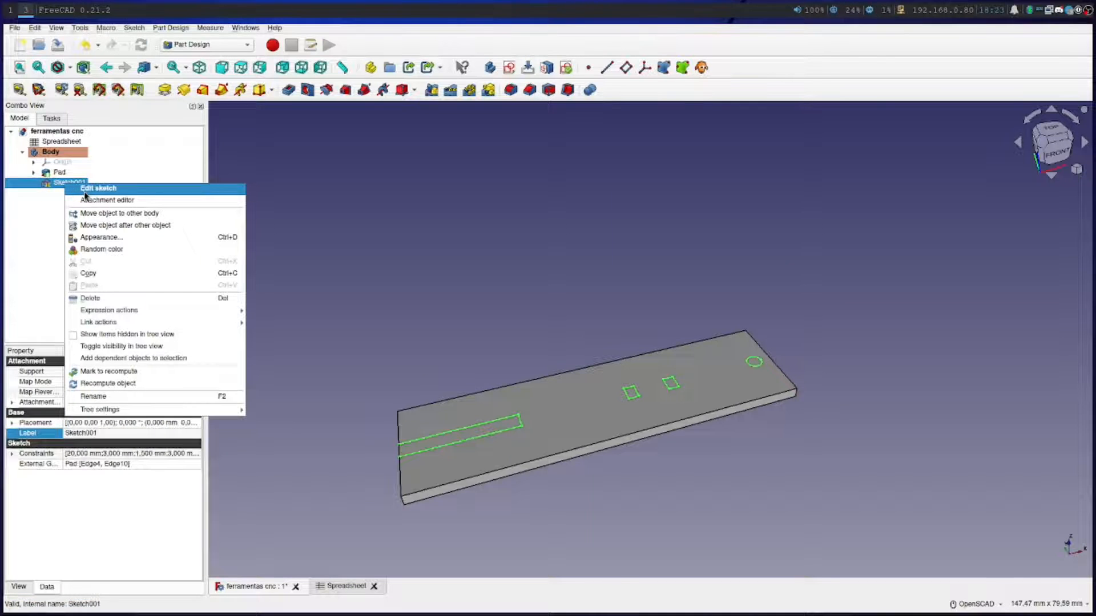
click(86, 191)
scroll(670, 356, up, 5)
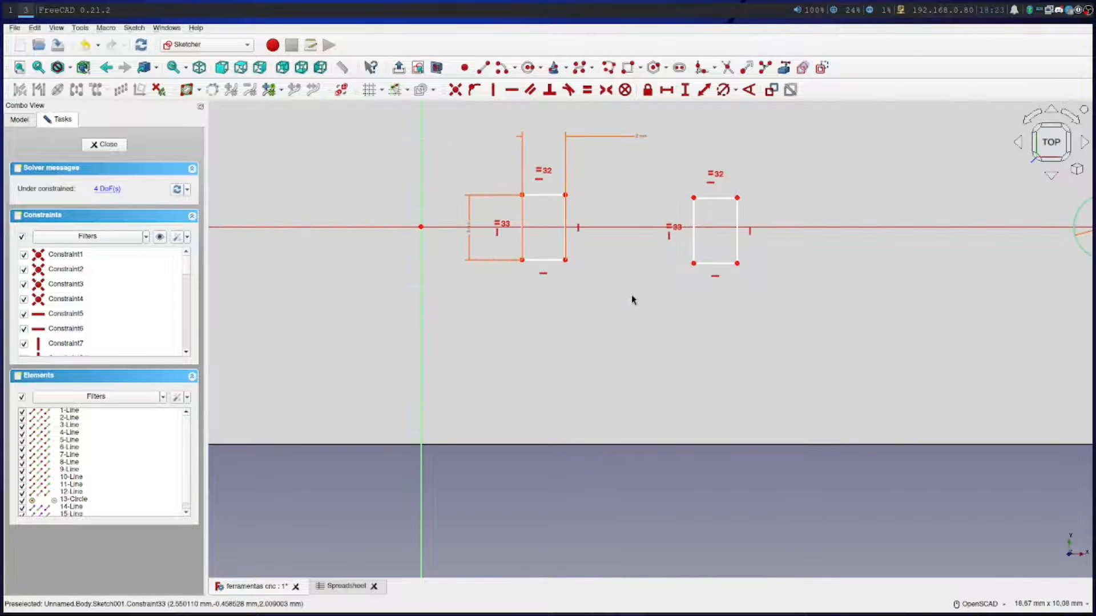
Move the width dimension label to the upper-left side of the rectangle nearer the vertical axis, then restore the top view
mouse_move(631, 295)
right_down()
mouse_move(533, 431)
mouse_move(548, 507)
right_up()
click(530, 416)
scroll(607, 408, up, 3)
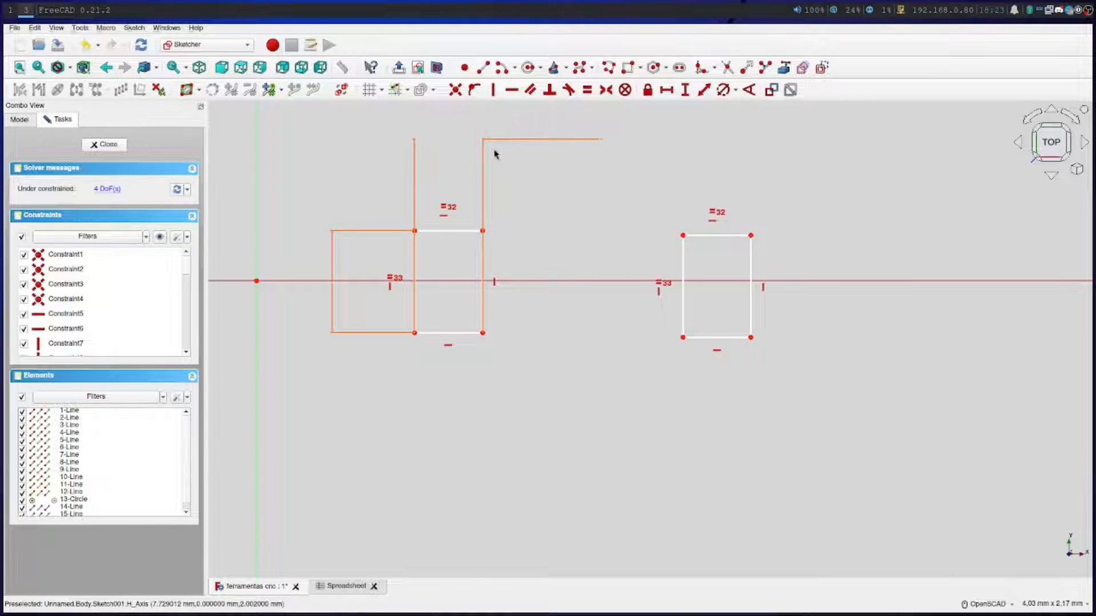
scroll(490, 179, down, 1)
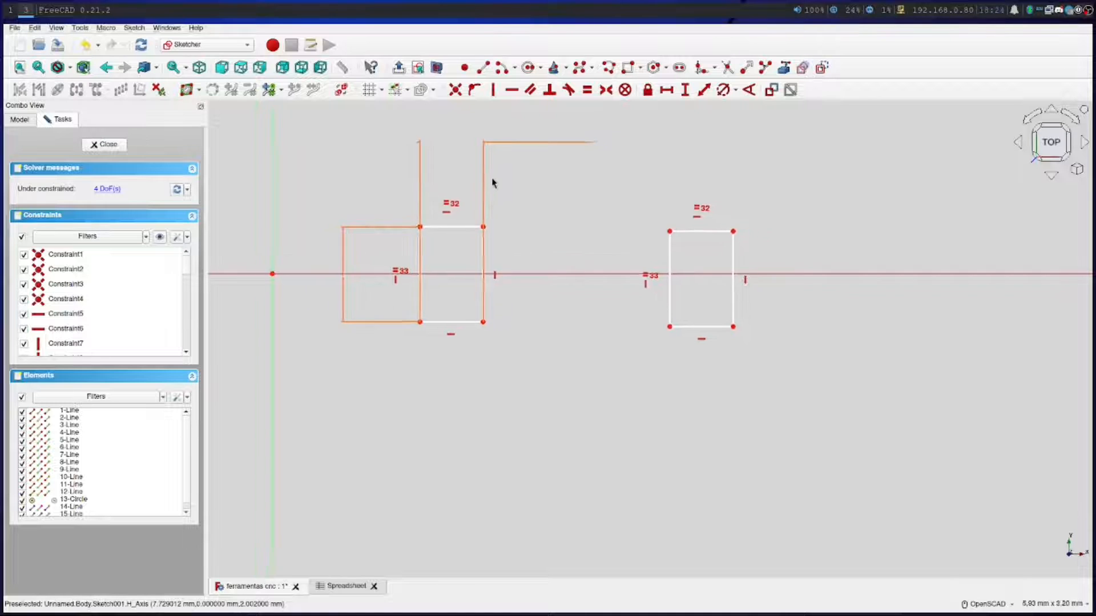
scroll(482, 291, up, 7)
mouse_move(484, 291)
mouse_down()
mouse_move(501, 283)
mouse_move(440, 301)
mouse_move(519, 200)
mouse_move(475, 268)
mouse_move(658, 247)
mouse_move(471, 365)
mouse_move(619, 318)
mouse_move(641, 255)
mouse_move(633, 267)
mouse_up()
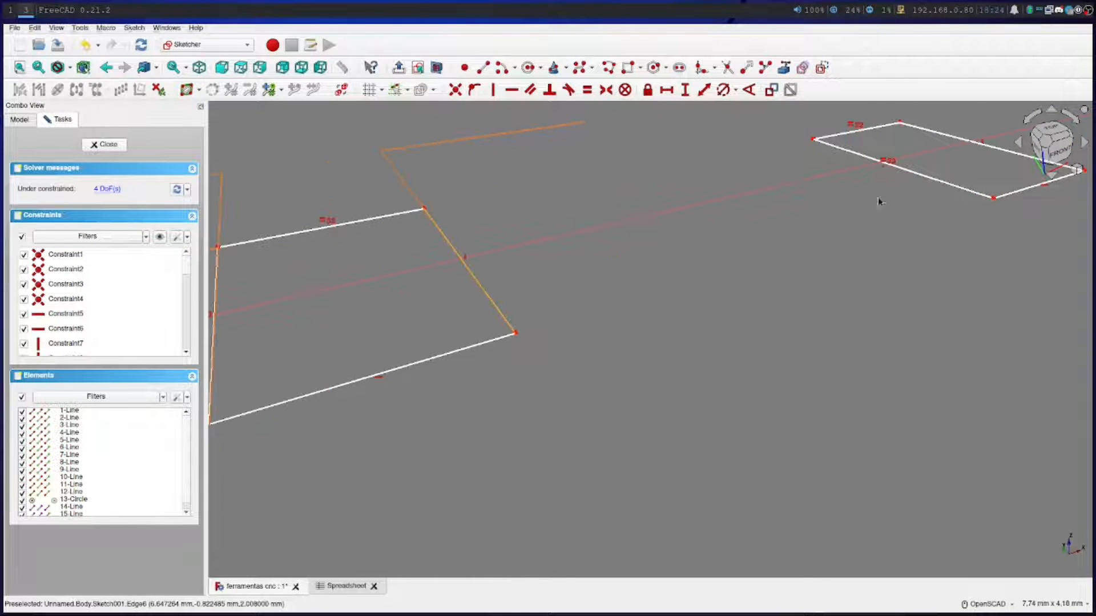
click(1052, 128)
scroll(577, 260, down, 6)
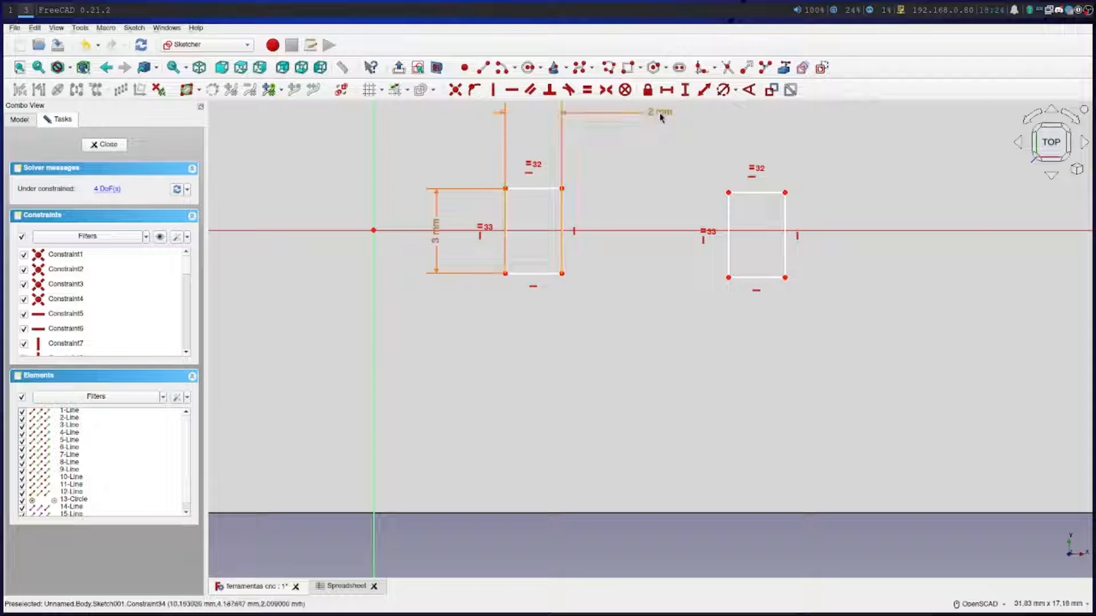
mouse_move(662, 116)
middle_down()
mouse_move(580, 127)
mouse_move(663, 155)
mouse_move(511, 142)
mouse_move(524, 153)
mouse_move(514, 152)
mouse_move(636, 133)
middle_up()
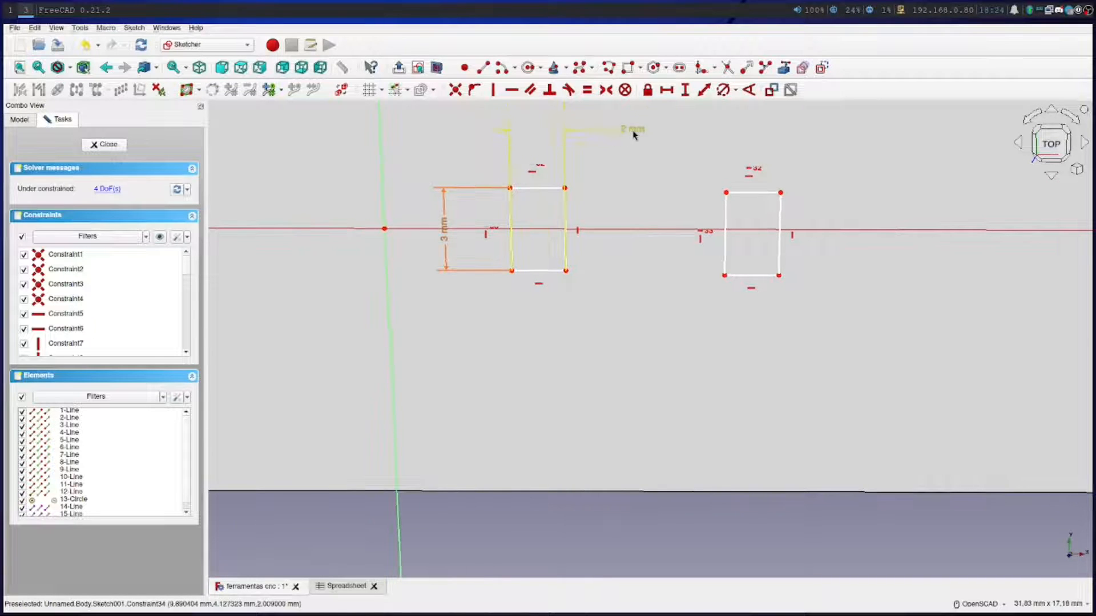
drag(465, 166, 476, 162)
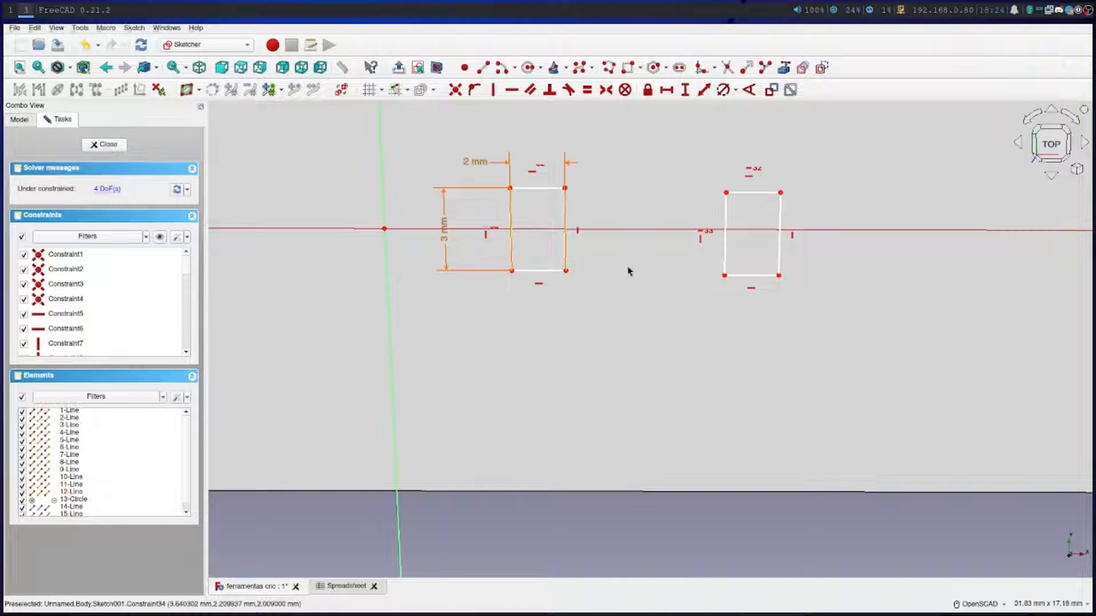
click(1049, 148)
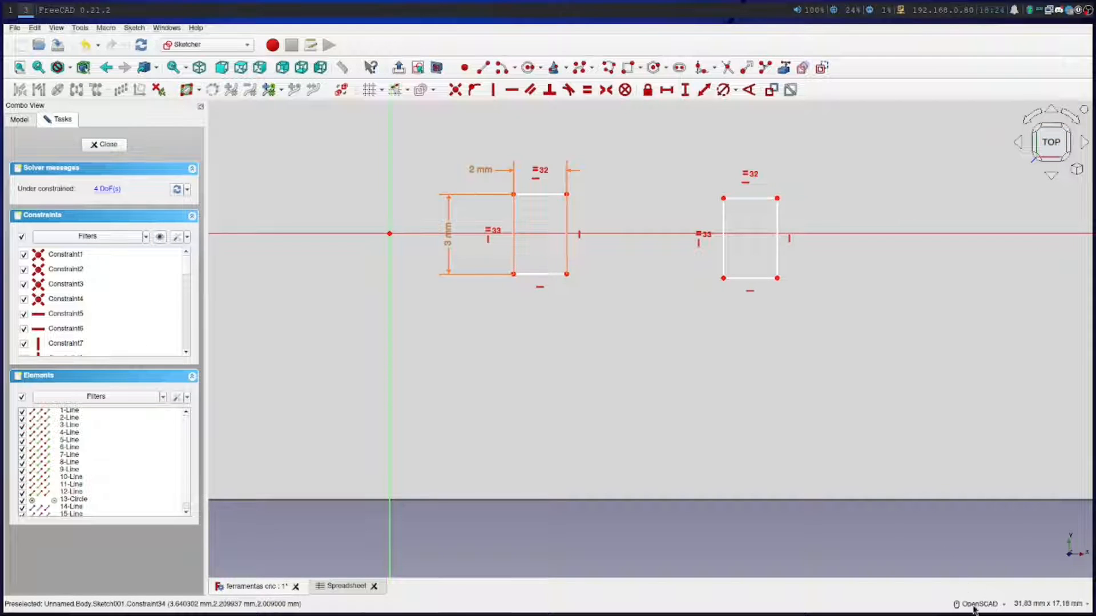
Constrain the distance between the facing vertical edges of the two small rectangles to Spreadsheet.boca_distancia
mouse_move(974, 607)
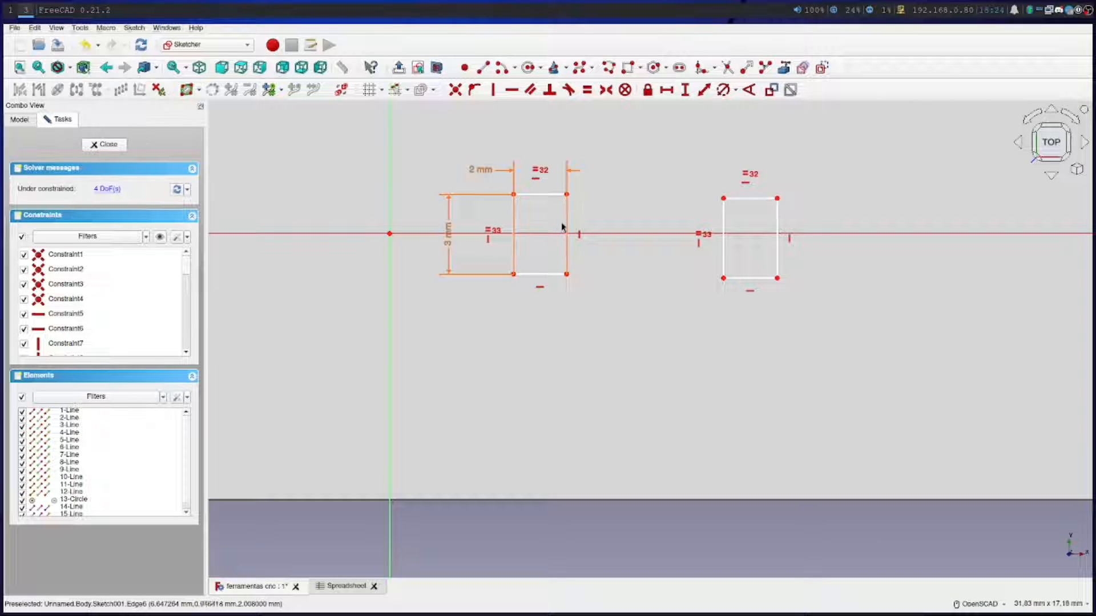
click(704, 90)
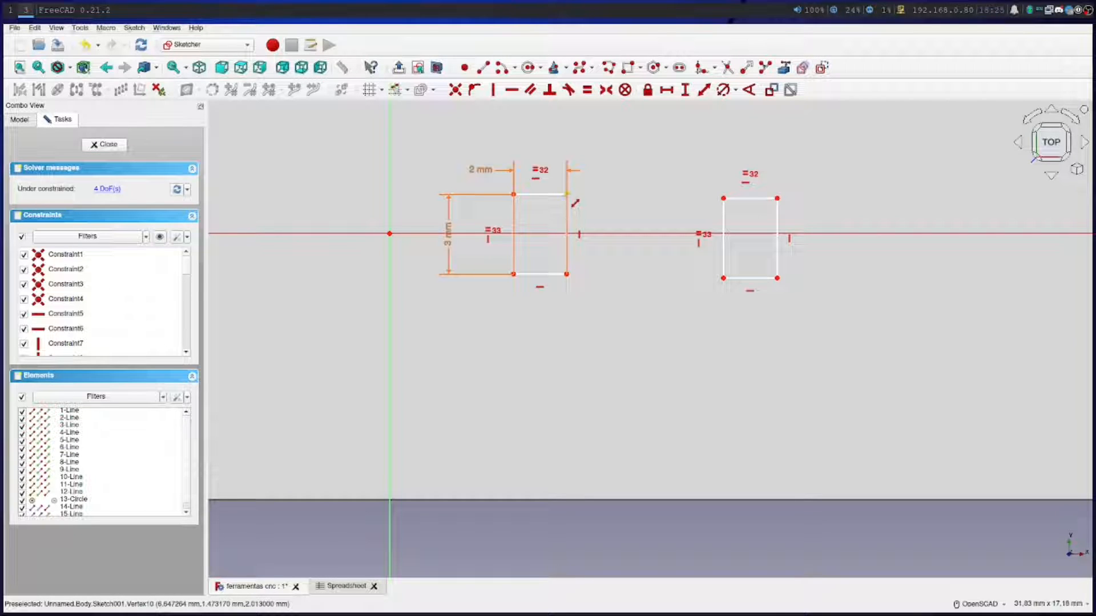
click(573, 201)
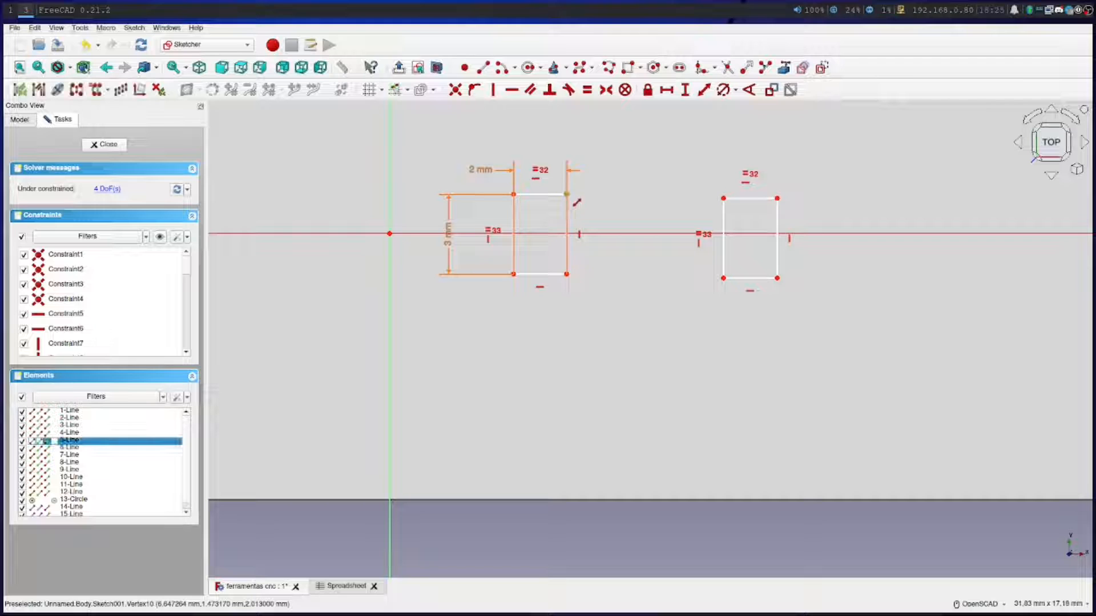
click(723, 251)
key(l)
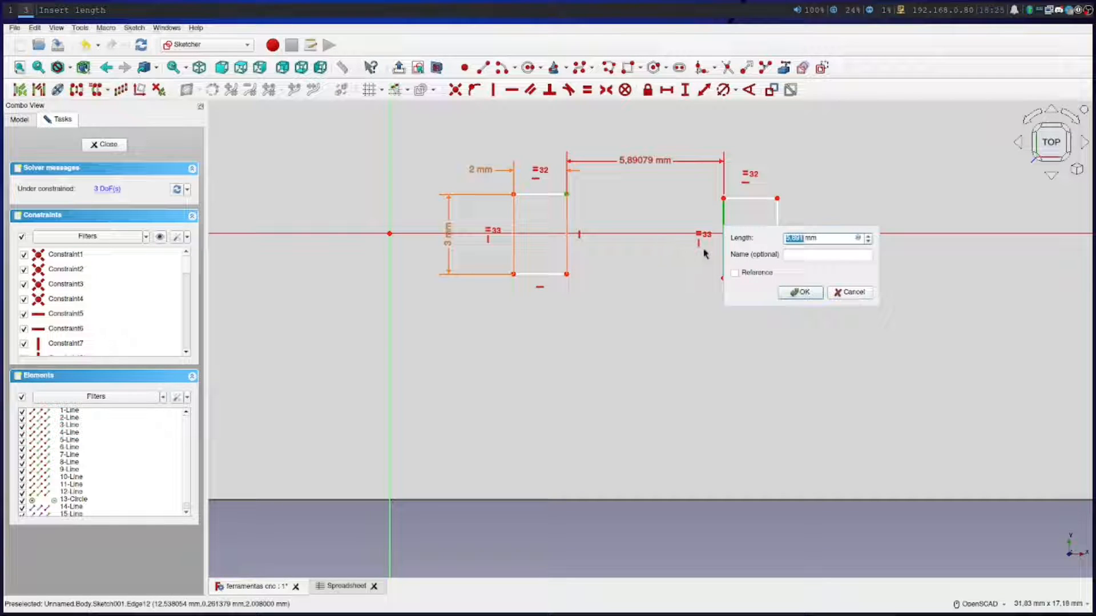
click(859, 238)
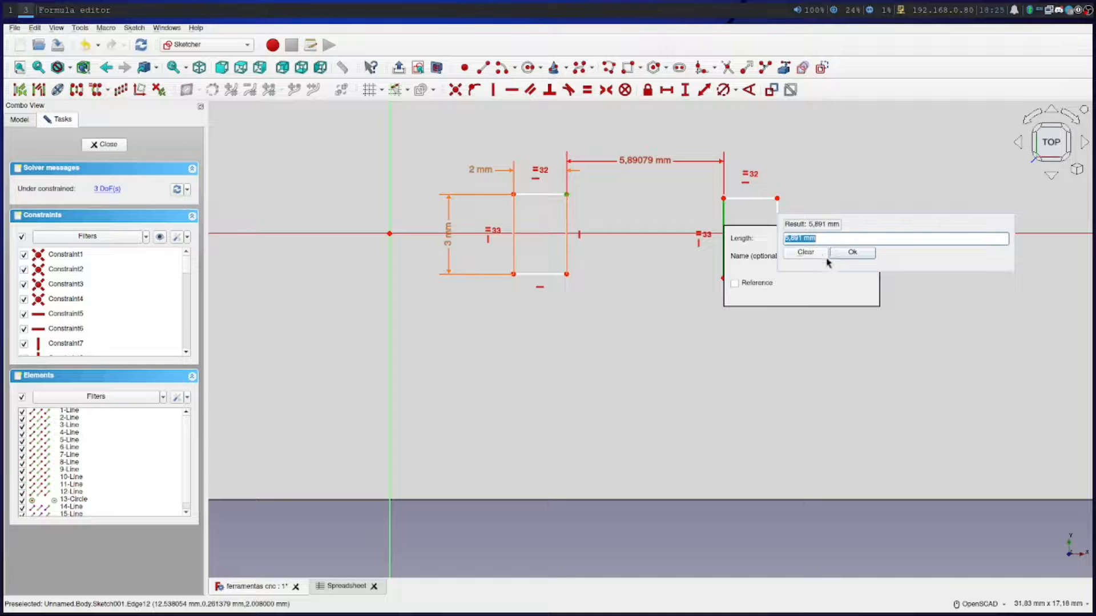
text(S)
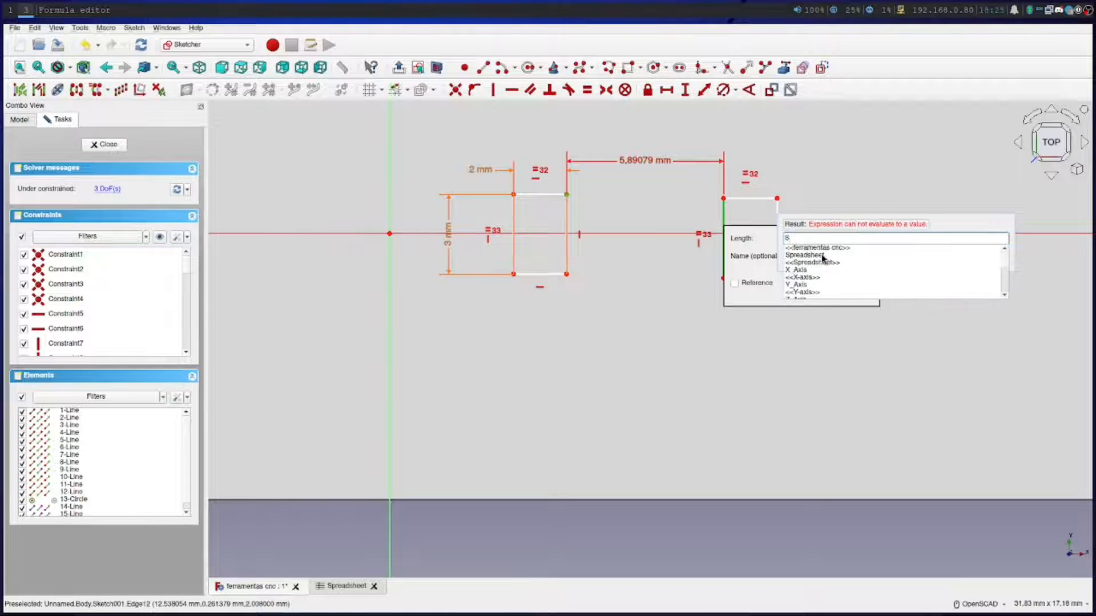
click(805, 255)
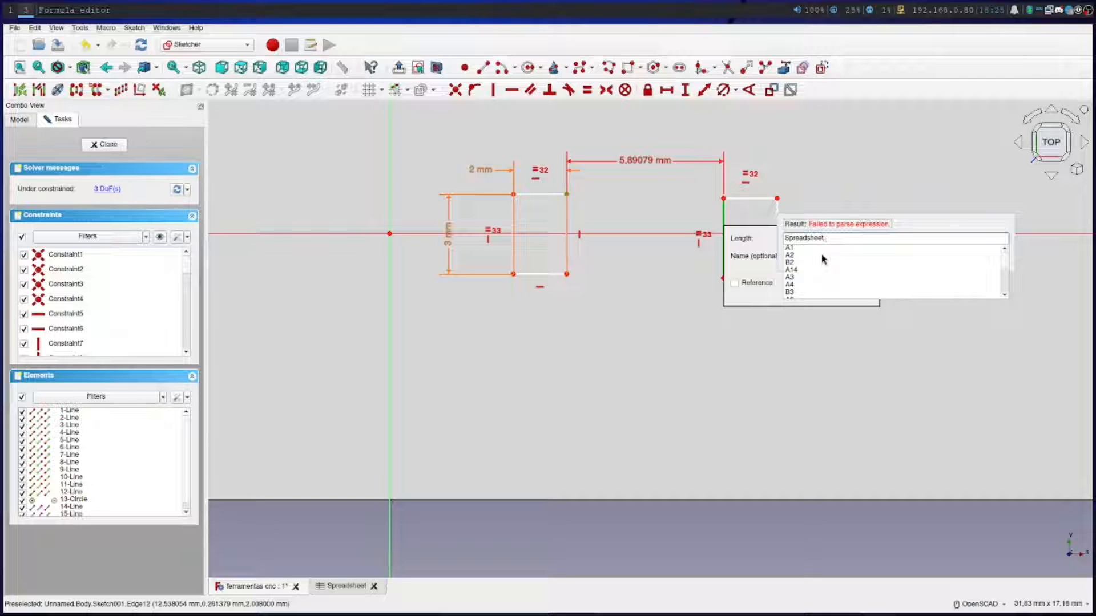
text(s)
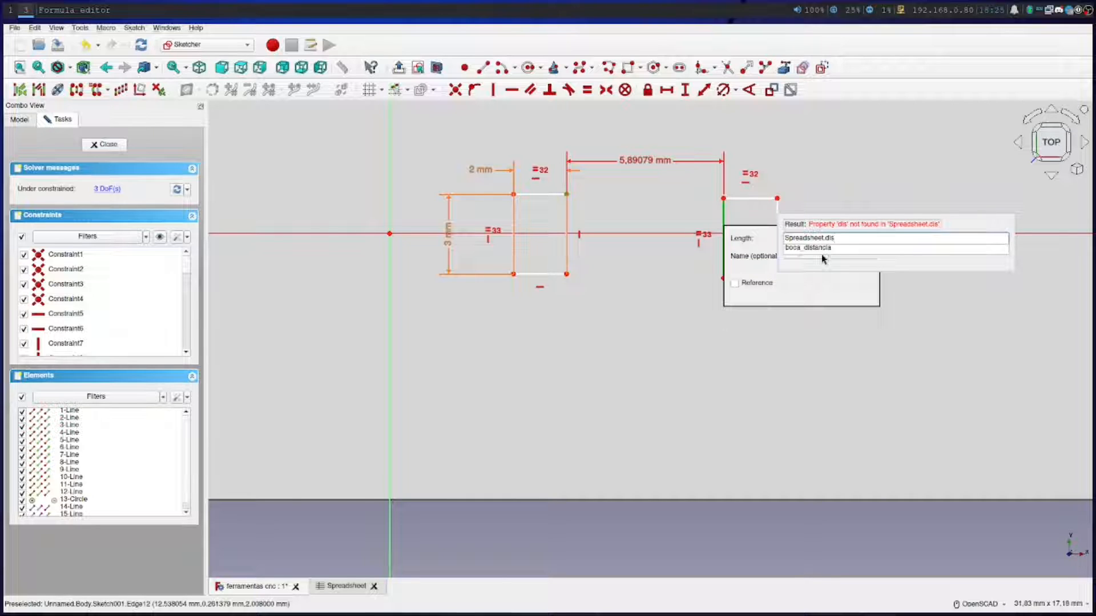
click(821, 251)
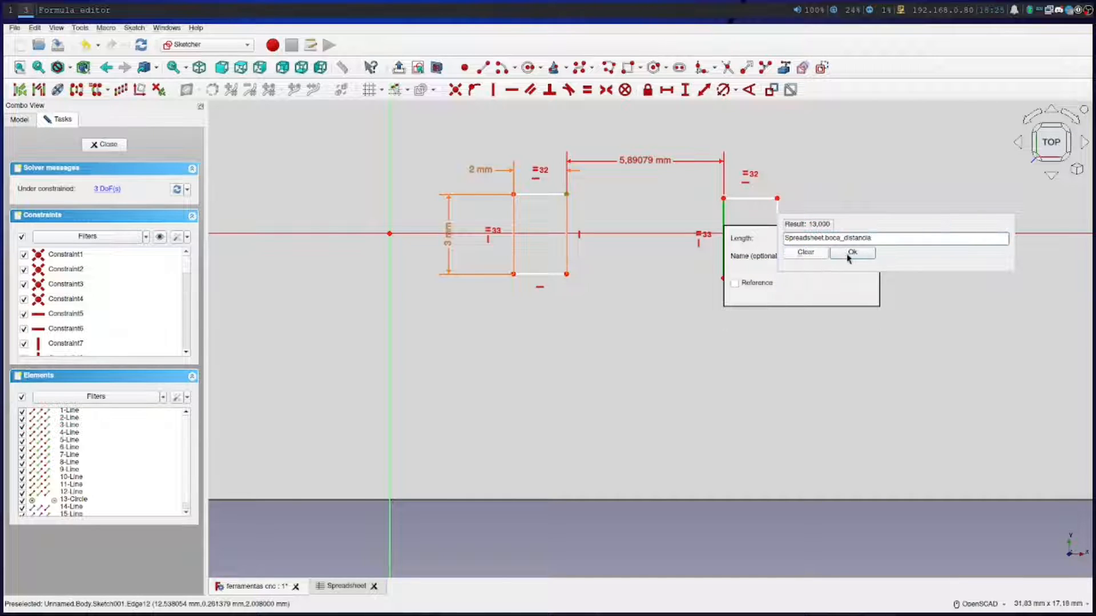
click(848, 252)
click(801, 292)
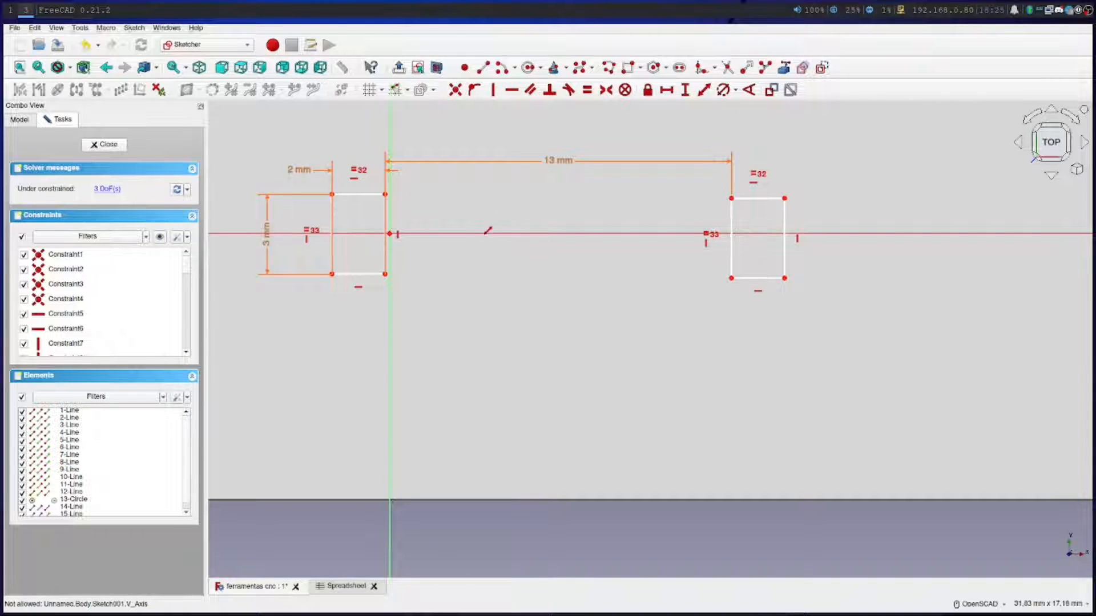
Constrain the upper outer corner of the rectangle farther from the vertical axis to Spreadsheet.boca_altura/2 from the horizontal axis
click(785, 199)
click(814, 232)
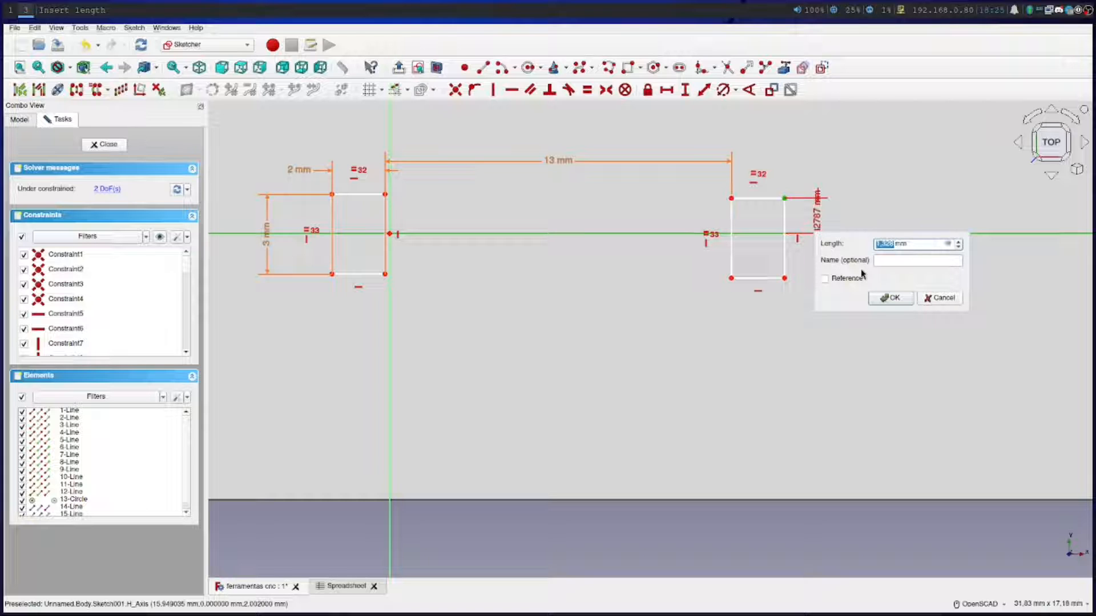
click(948, 243)
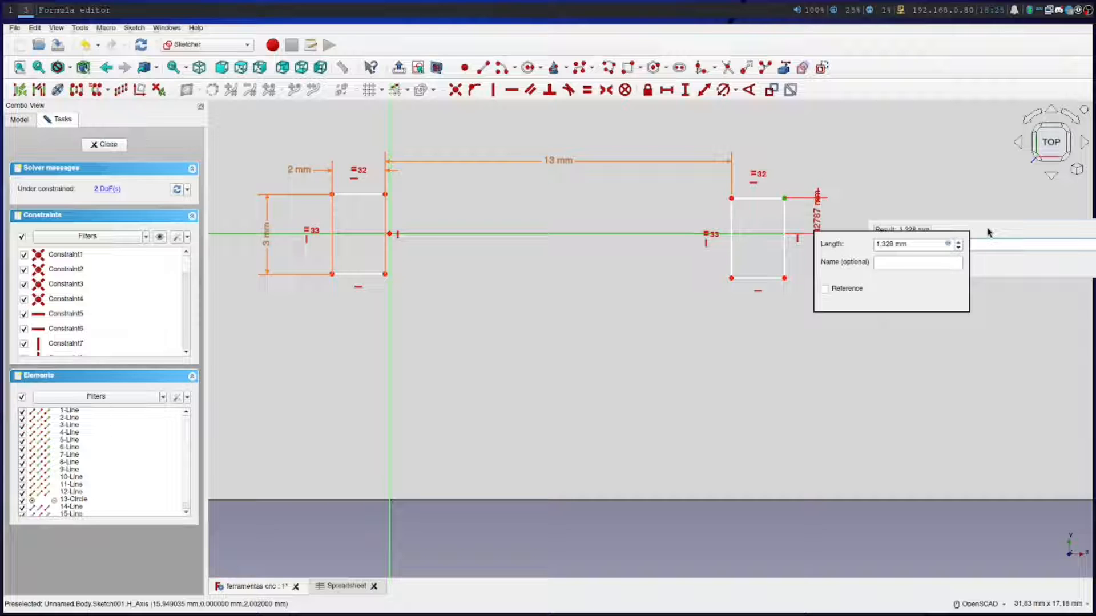
drag(989, 232, 663, 359)
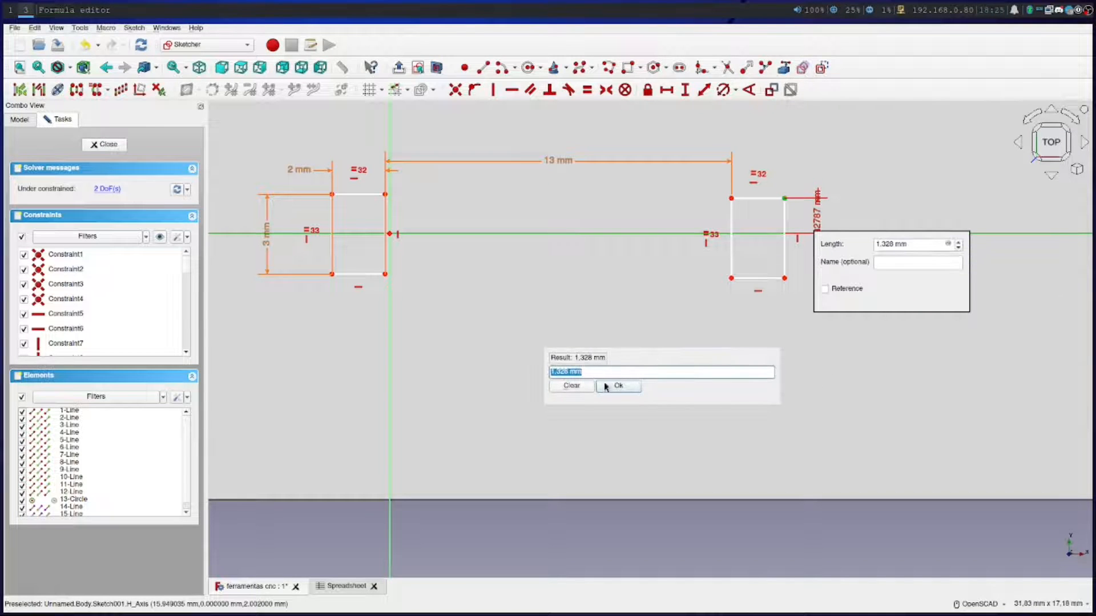
text(s)
key(Down)
key(Down)
text(.boca)
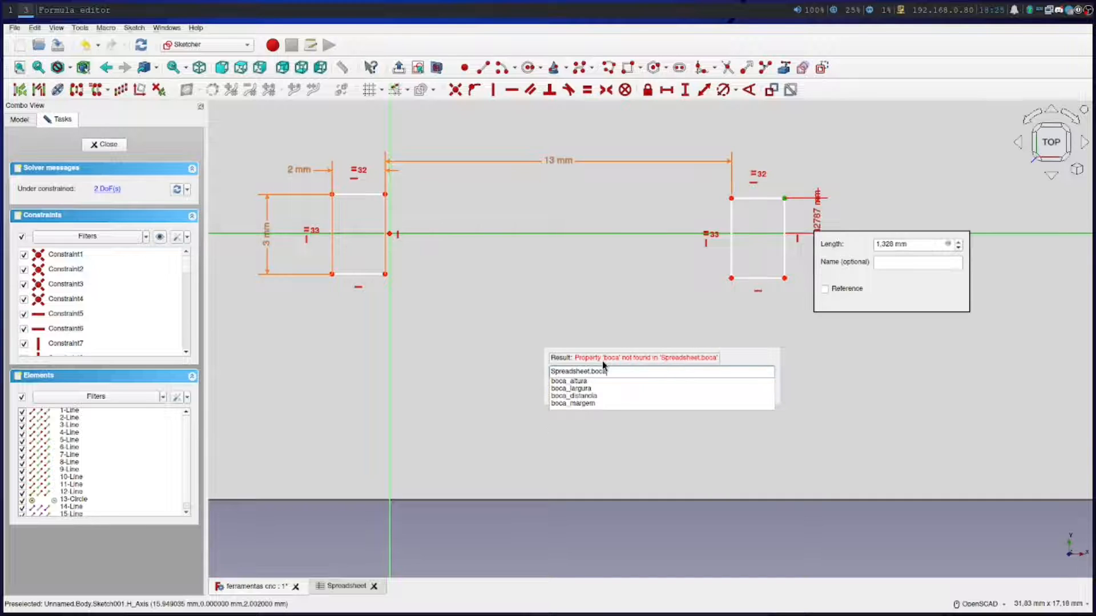
click(580, 381)
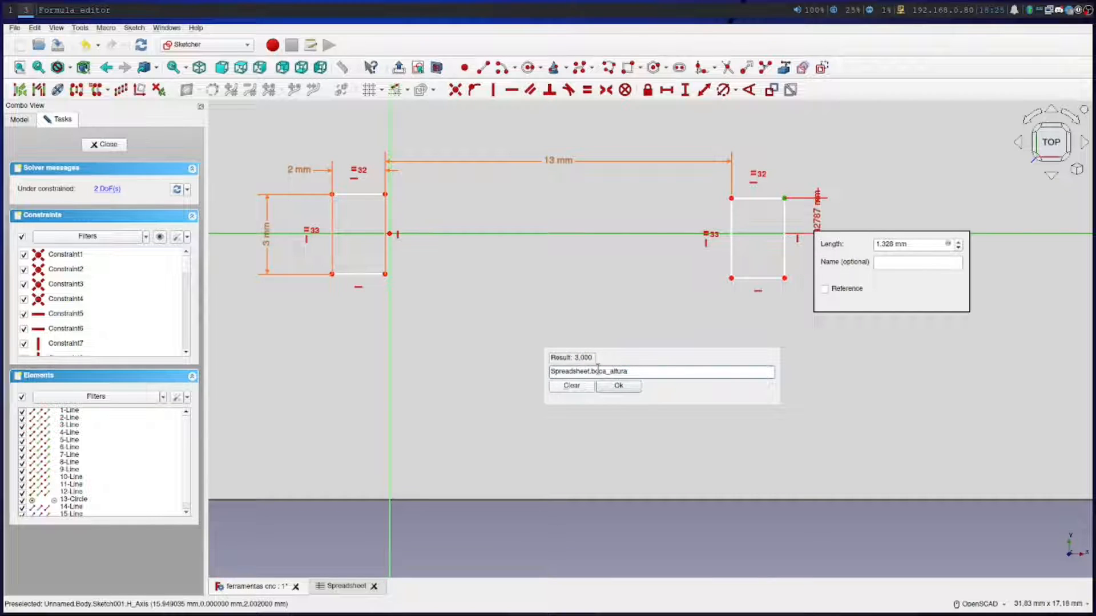
text(/2)
click(619, 386)
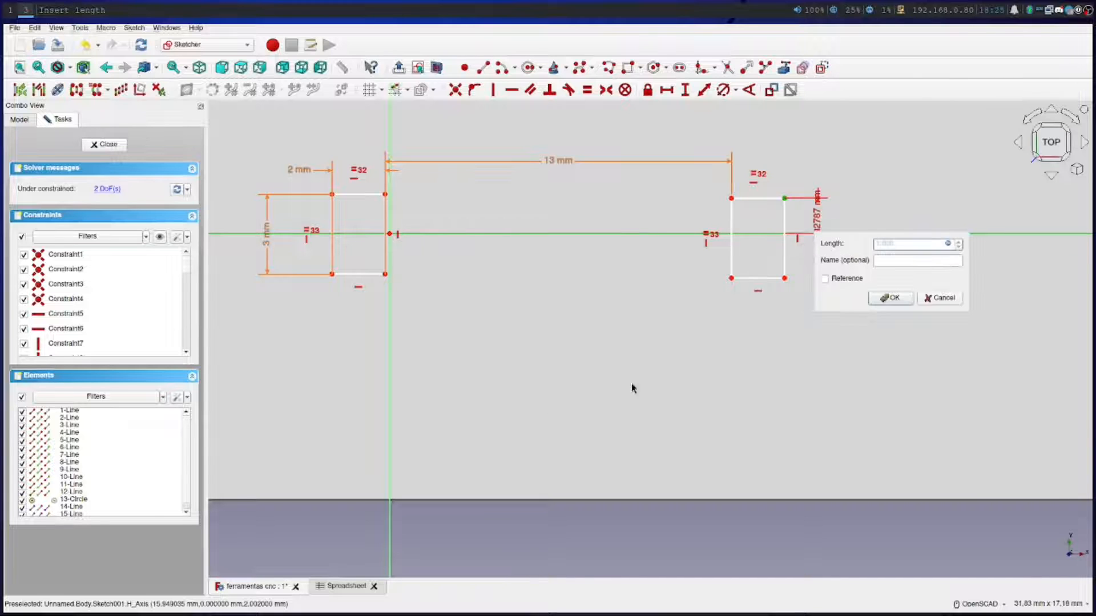
click(889, 299)
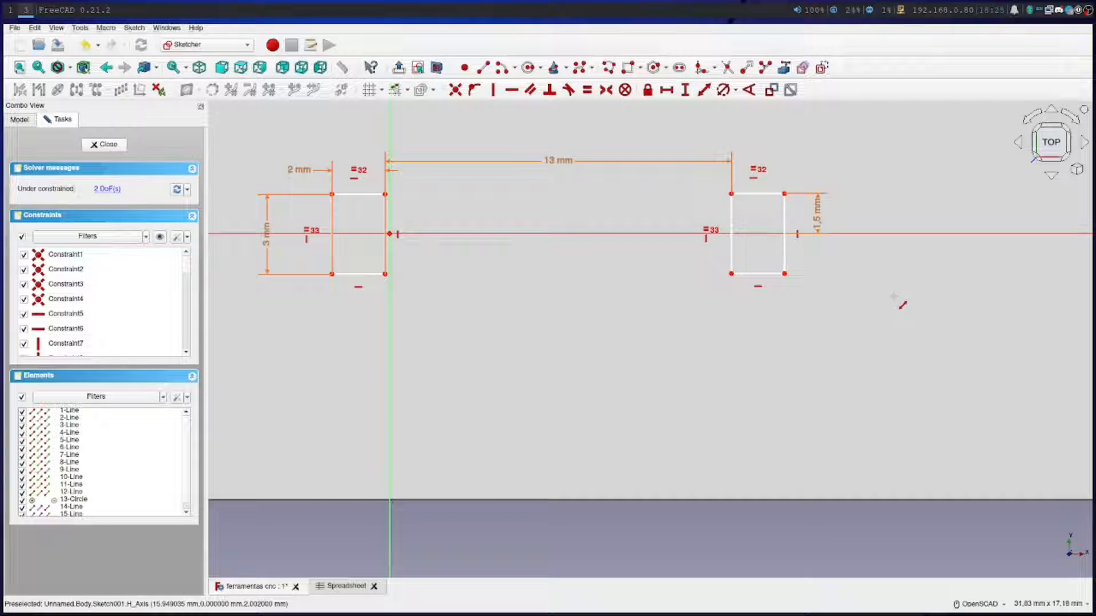
Constrain the upper corner of the small rectangle beside the vertical axis to Spreadsheet.boca_altura/2 from the horizontal axis
click(386, 196)
click(474, 234)
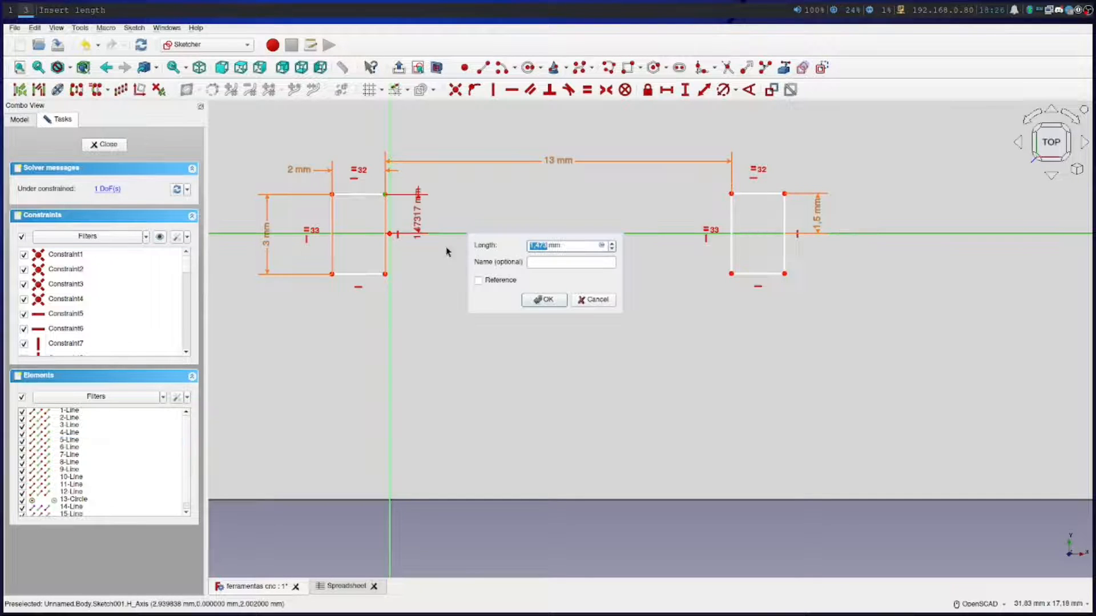
click(601, 245)
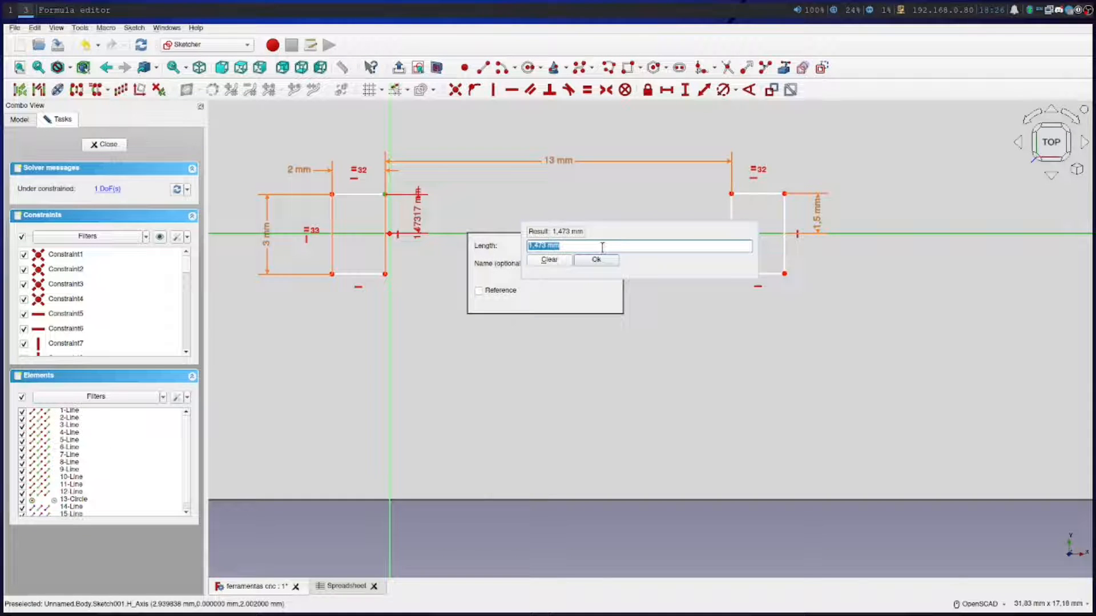
text(Spreadsheet.)
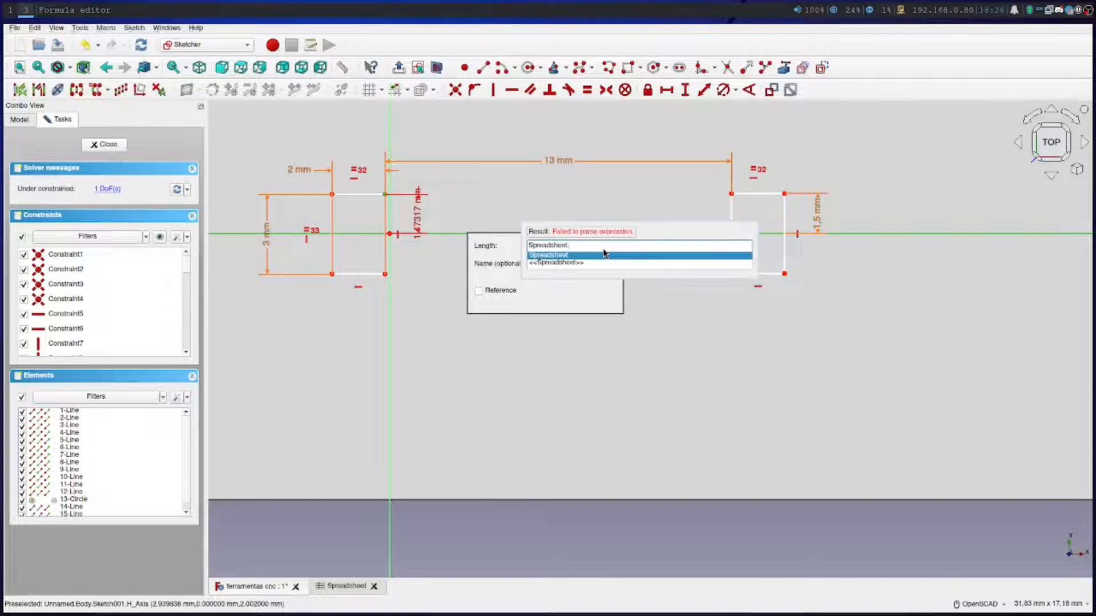
text(boca_altura)
click(605, 255)
text(/2)
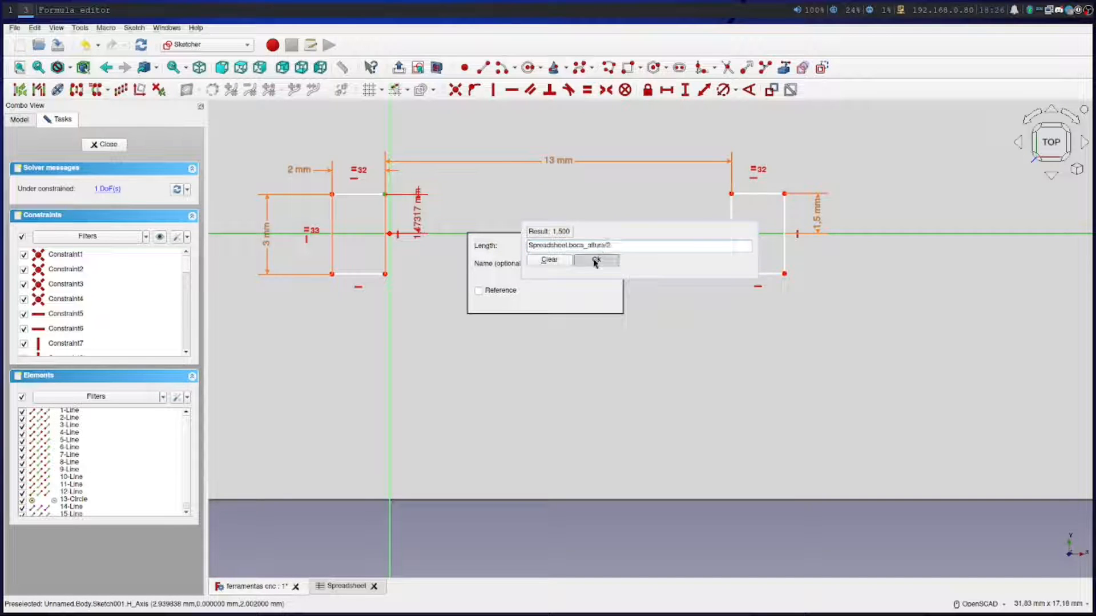
click(596, 260)
click(545, 301)
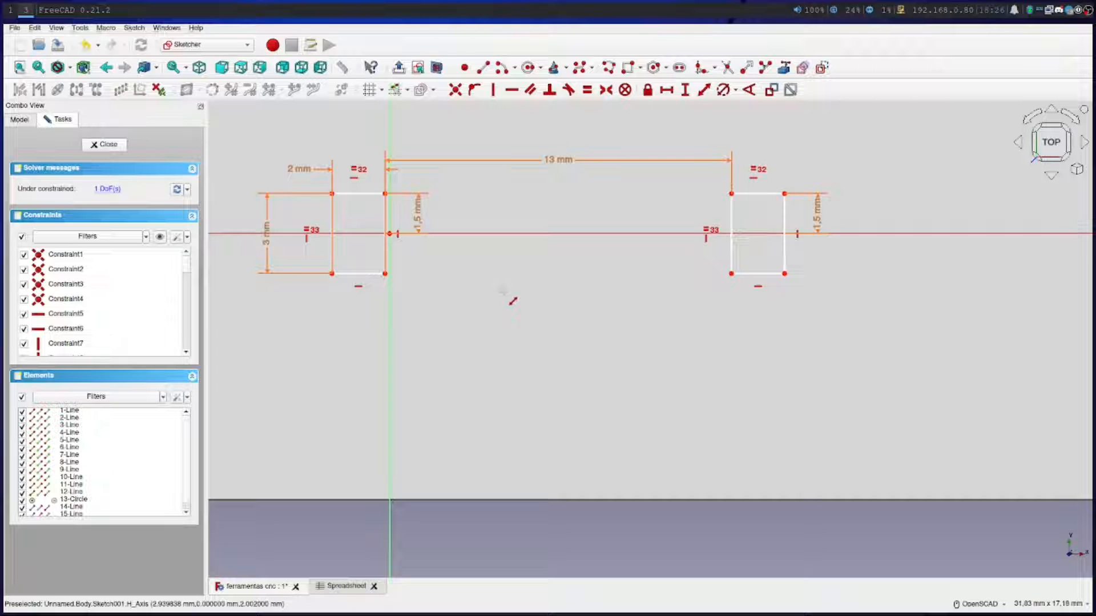
Examine how the two small rectangles sit between the long slot and the circle on the plate
scroll(512, 300, down, 4)
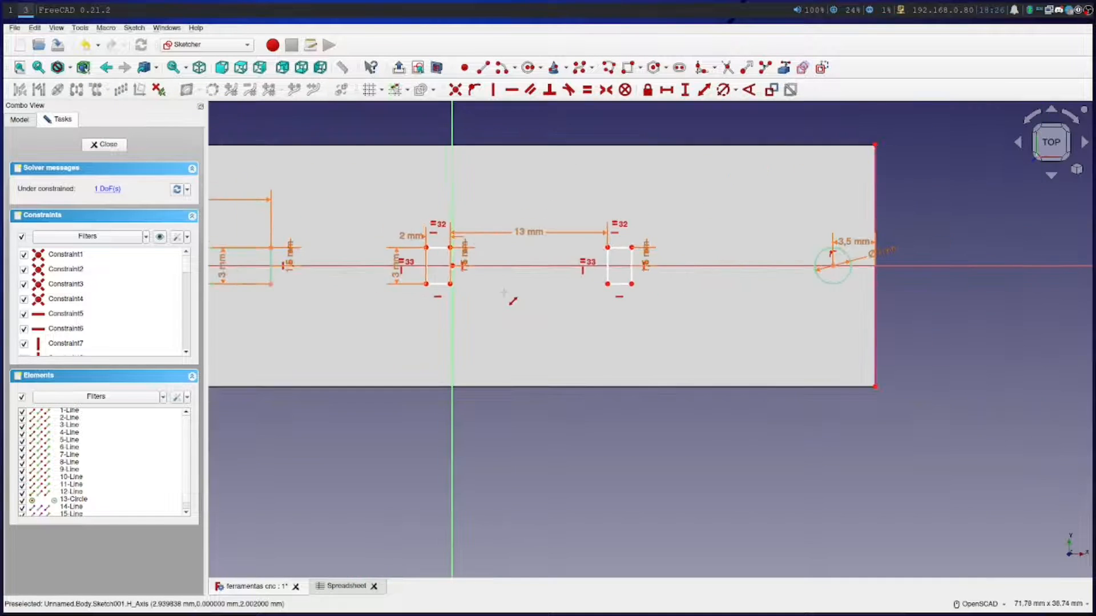
scroll(512, 300, up, 1)
scroll(512, 300, down, 2)
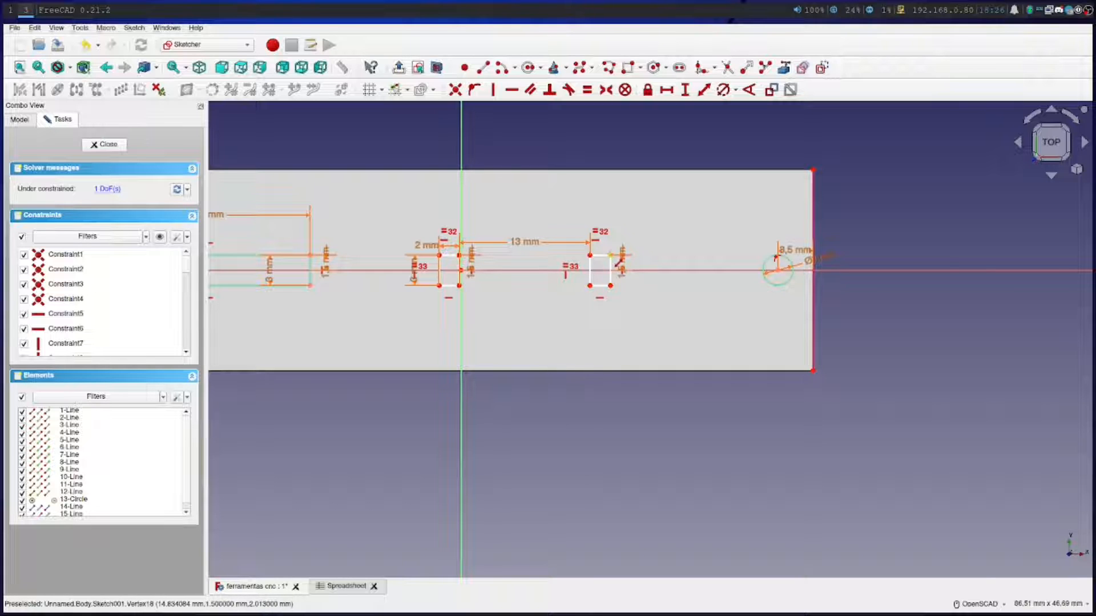
scroll(619, 285, up, 3)
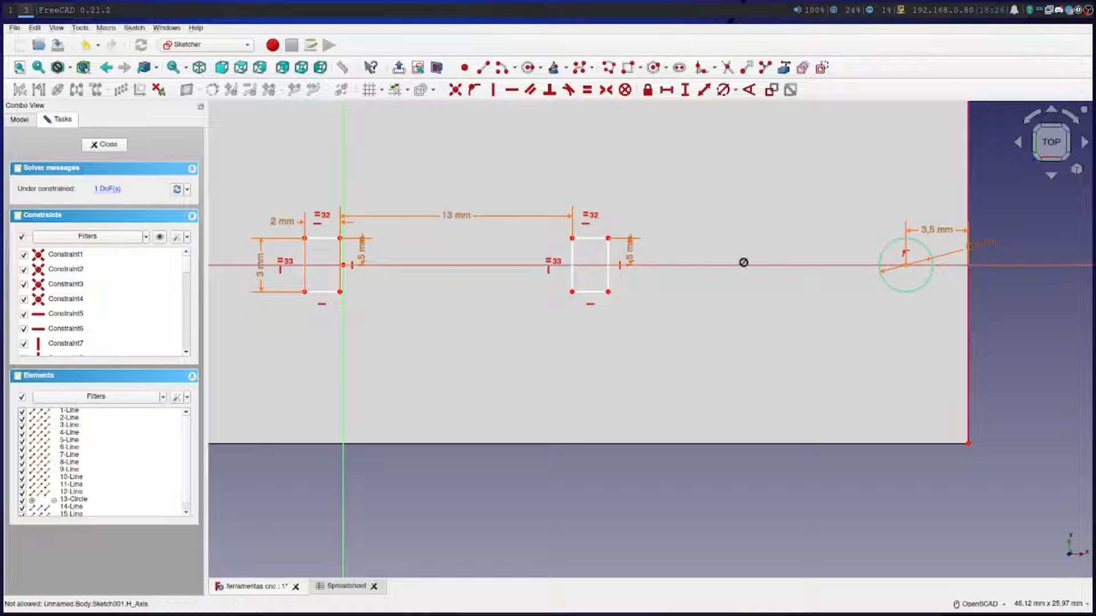
scroll(382, 288, up, 2)
scroll(390, 292, down, 4)
scroll(388, 290, down, 3)
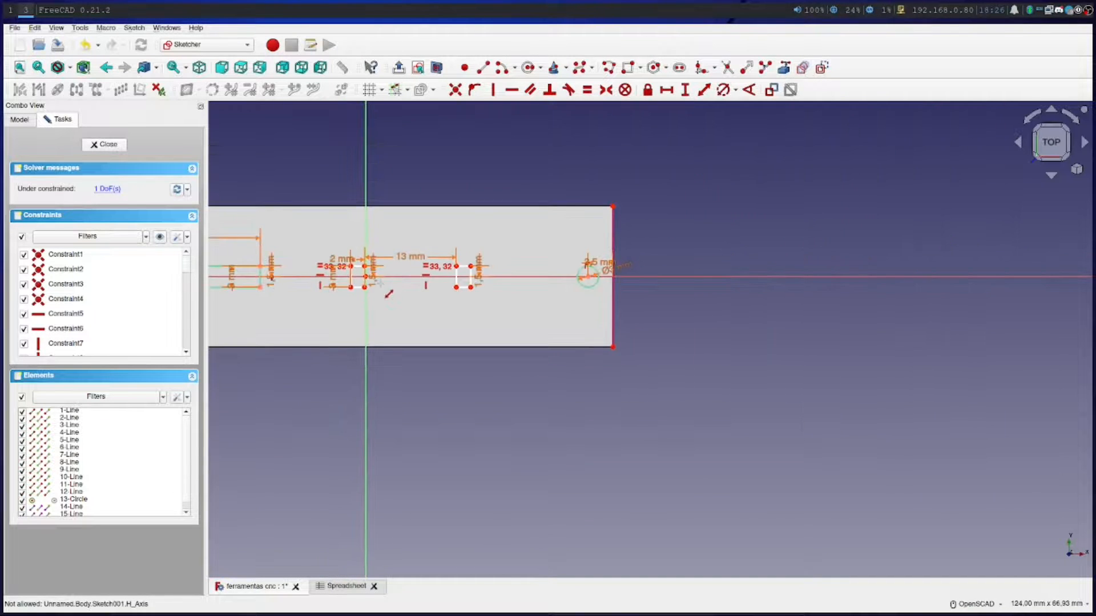
scroll(433, 338, up, 5)
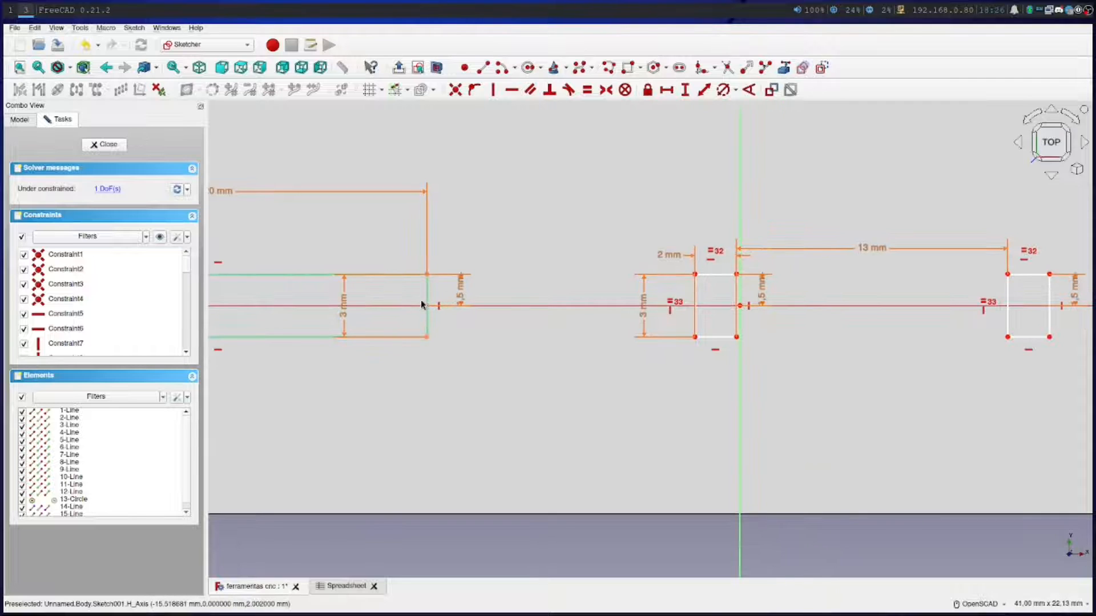
Constrain the distance from the long slot's inner end edge to the nearest small rectangle to Spreadsheet.boca_margem
click(427, 301)
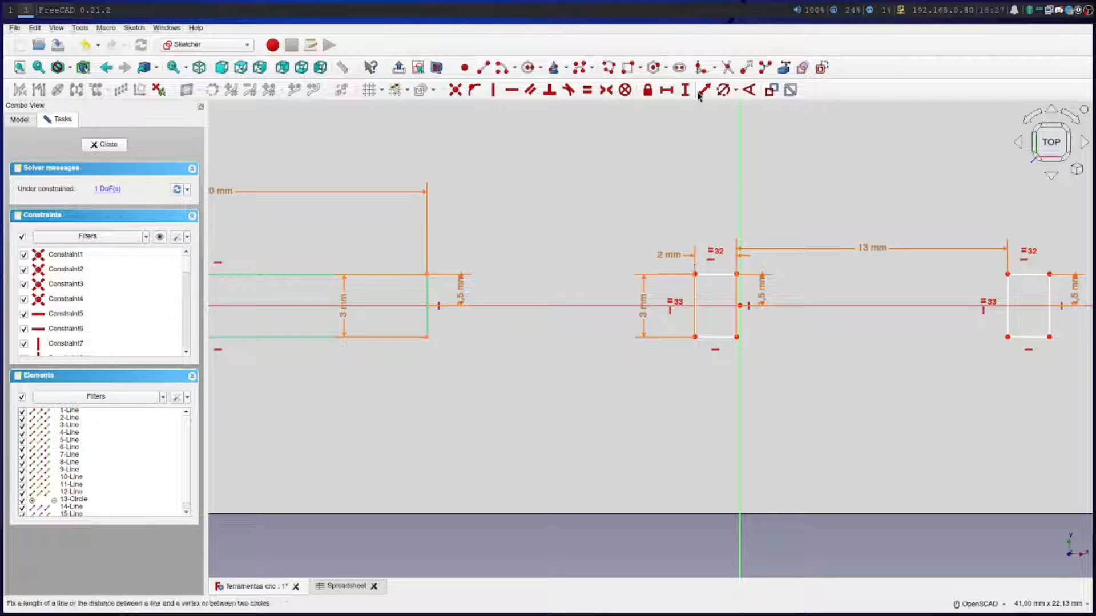
click(695, 274)
click(427, 301)
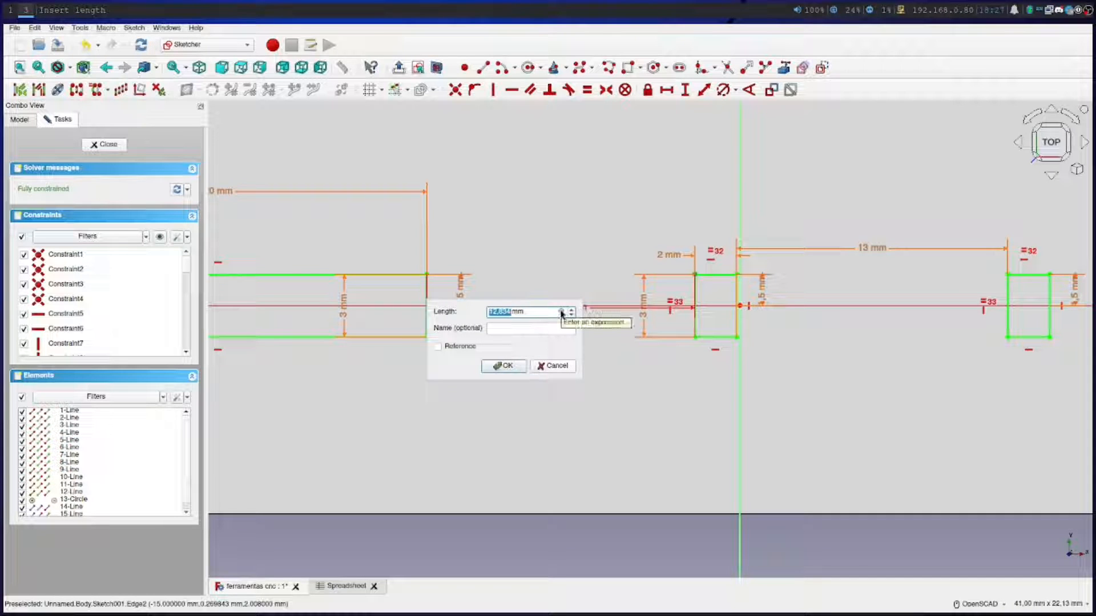
click(561, 312)
text(Spreadsheet.)
key(Down)
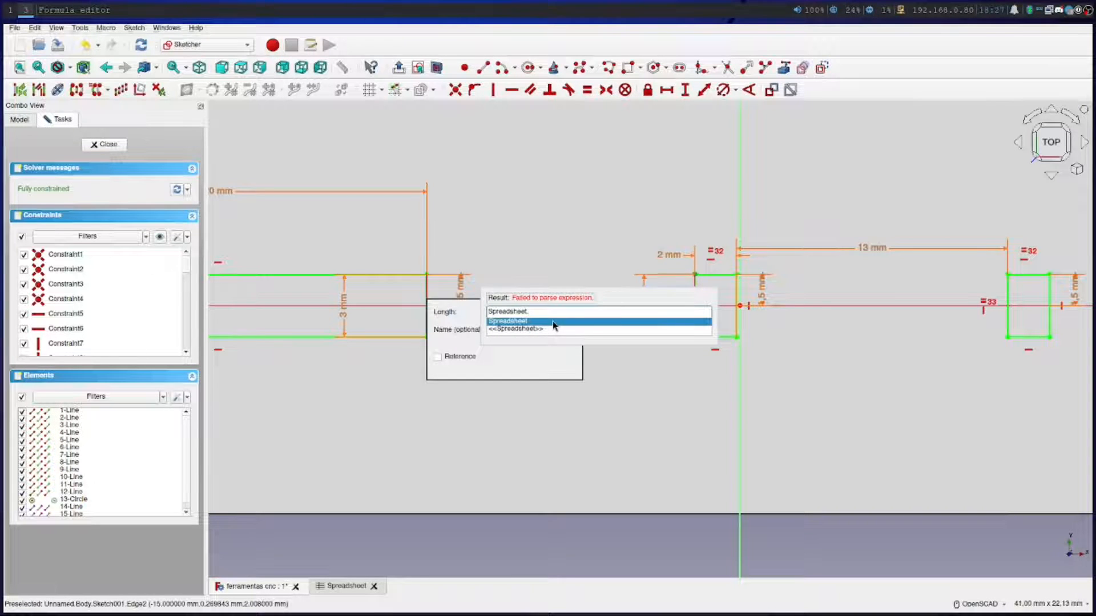
text(boca)
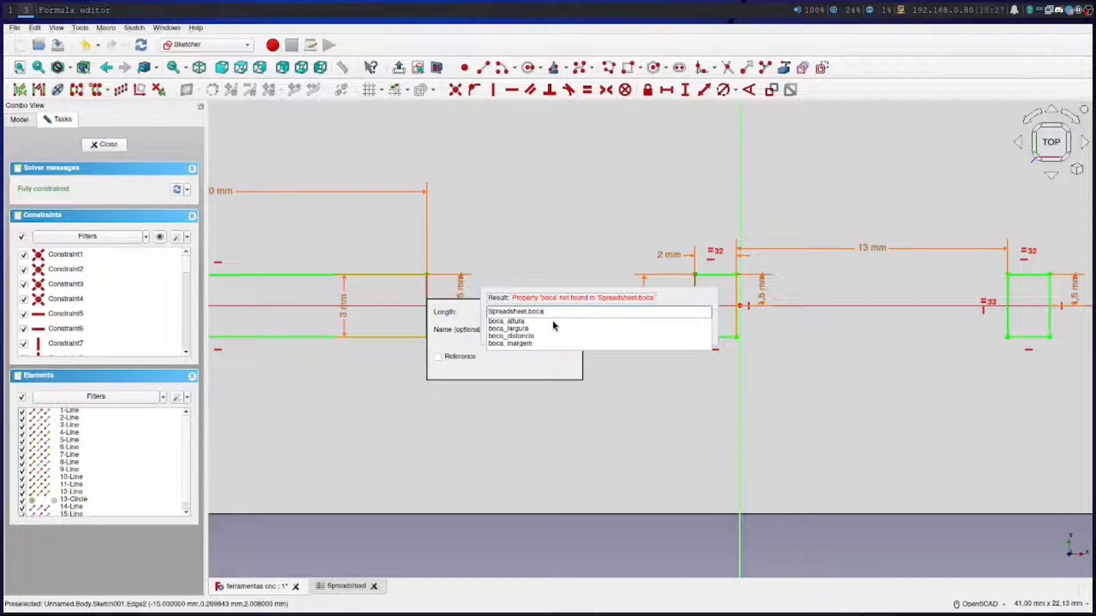
click(527, 343)
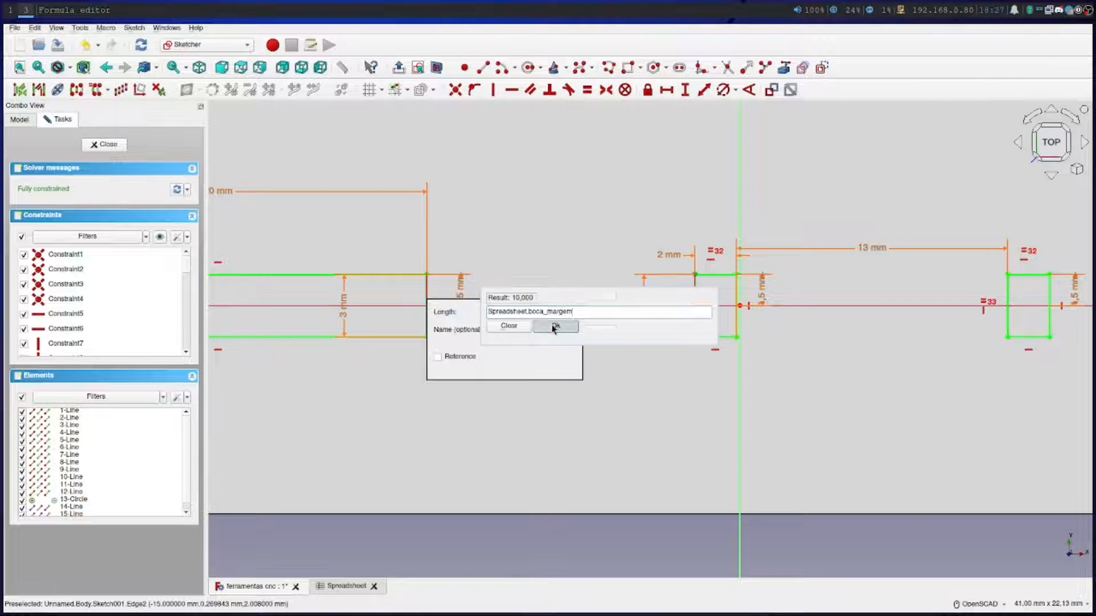
click(545, 327)
click(508, 365)
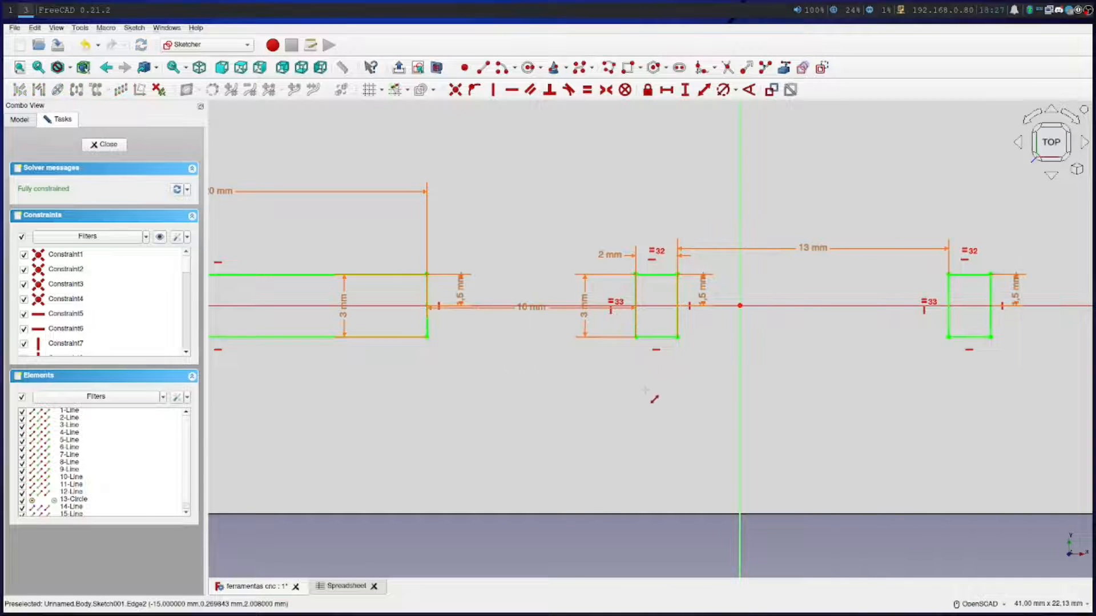
scroll(649, 397, down, 4)
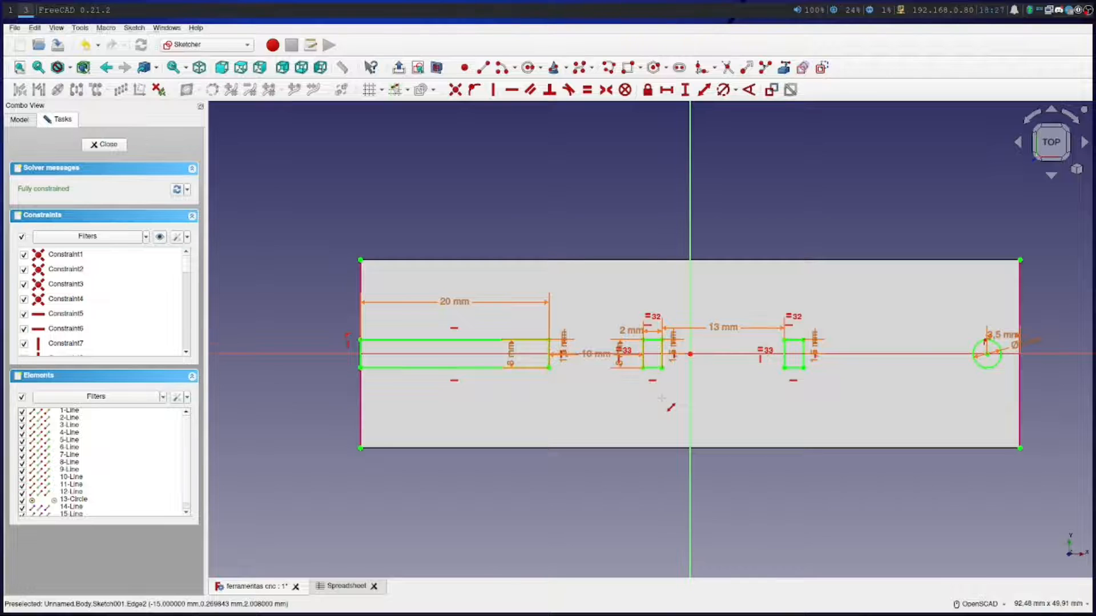
scroll(661, 398, up, 1)
scroll(662, 399, down, 1)
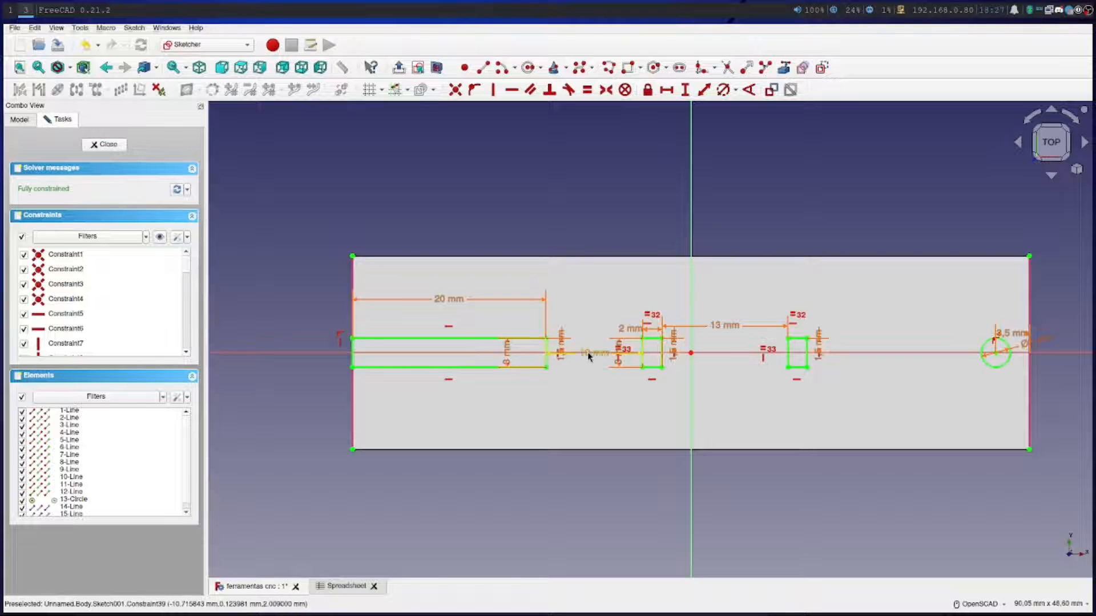
Move the 10 mm spacing dimension below the shapes and the nearest small rectangle's height dimension inside that rectangle
scroll(593, 361, up, 4)
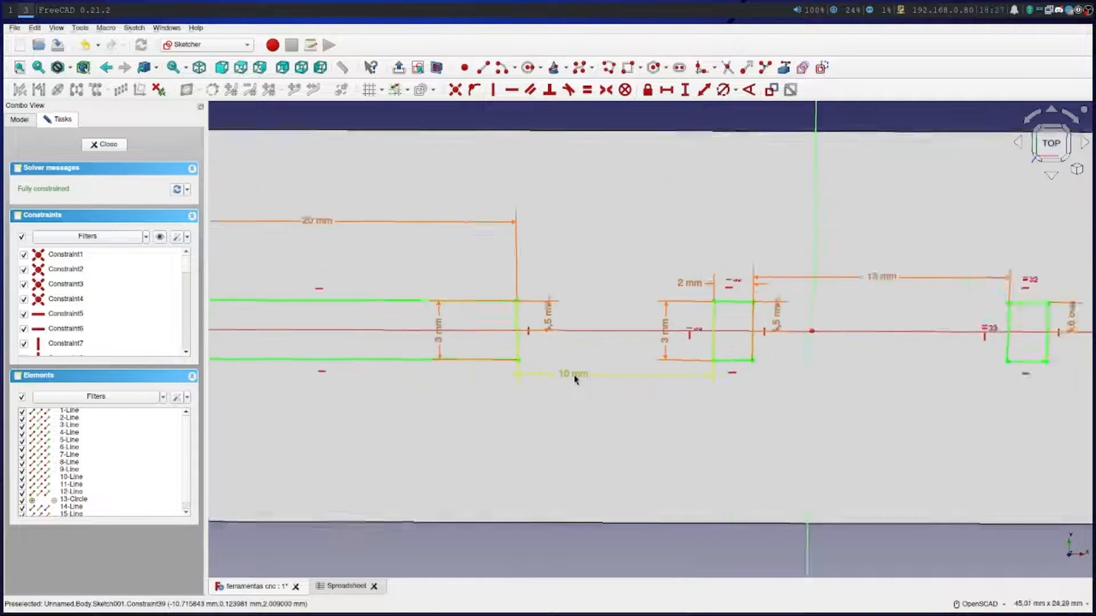
drag(582, 381, 611, 421)
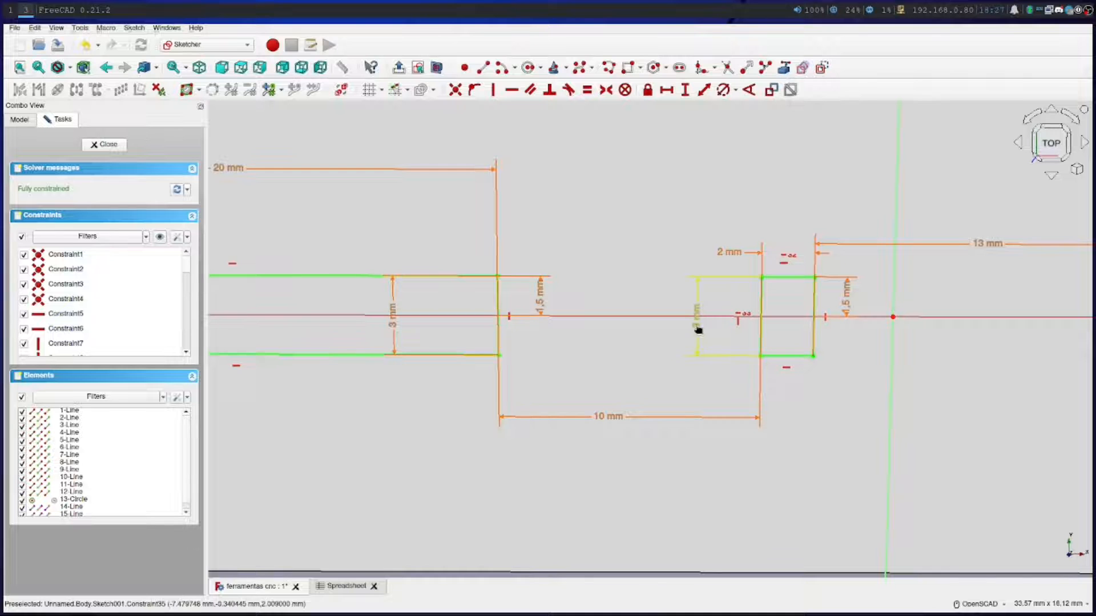
click(696, 326)
mouse_move(696, 326)
mouse_down()
mouse_move(696, 311)
mouse_move(784, 330)
mouse_move(780, 358)
mouse_move(783, 349)
mouse_up()
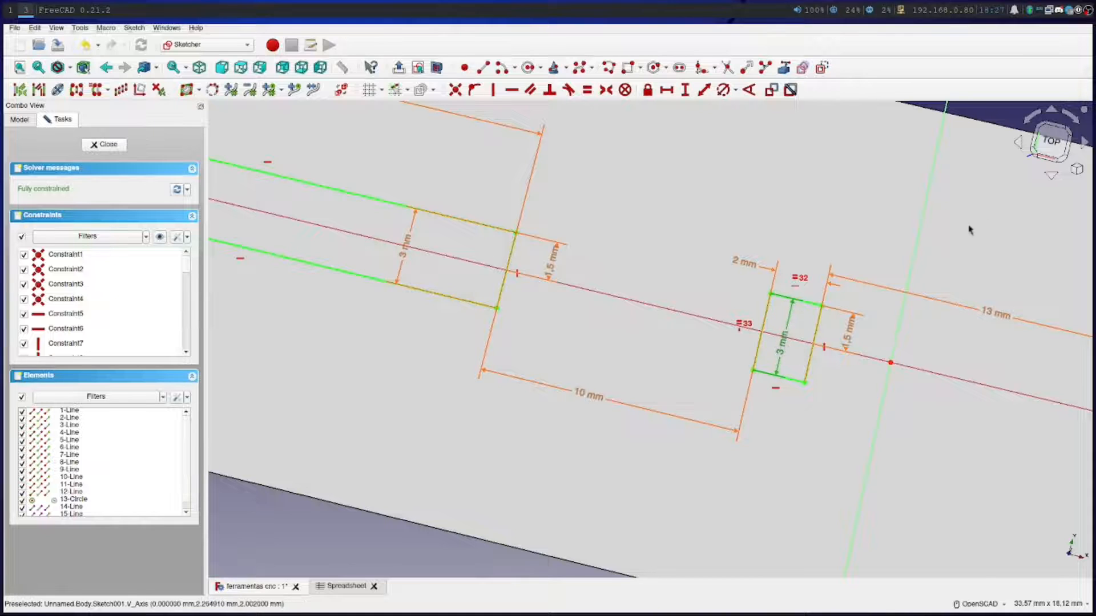
Restore the top view and switch the mouse navigation style to CAD
click(1051, 140)
click(976, 603)
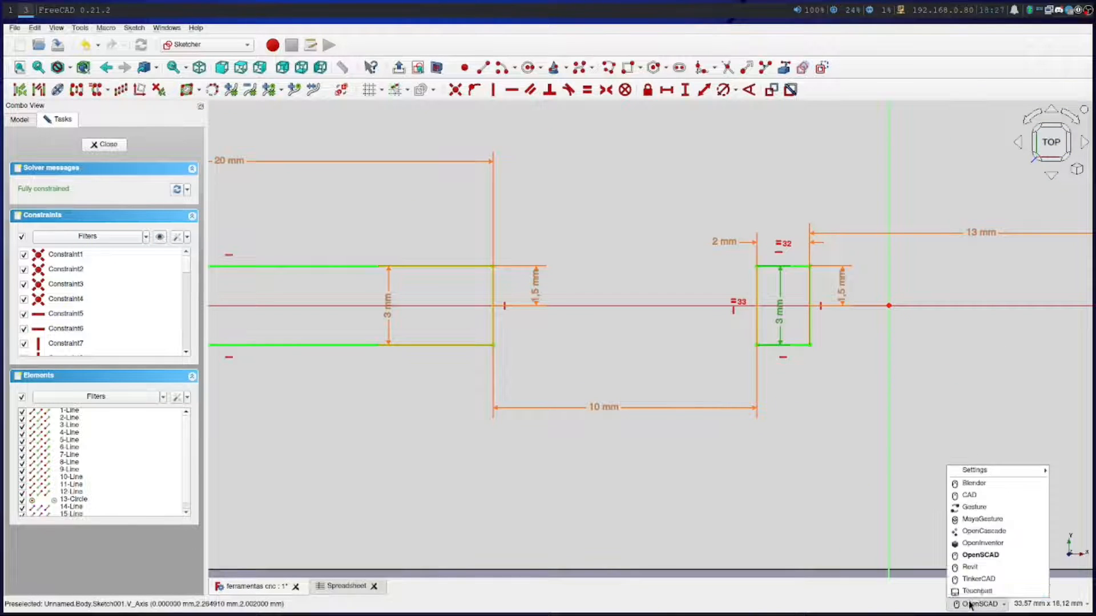
click(965, 499)
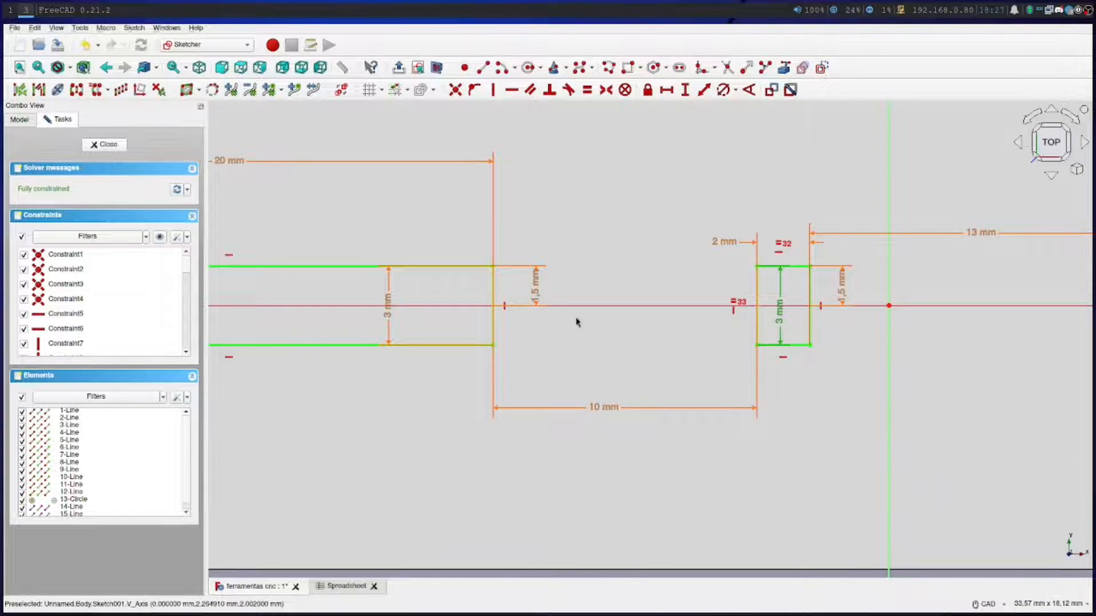
Reposition the long slot's height dimension close to its inner end and its half-height dimension label above the slot
double_click(390, 310)
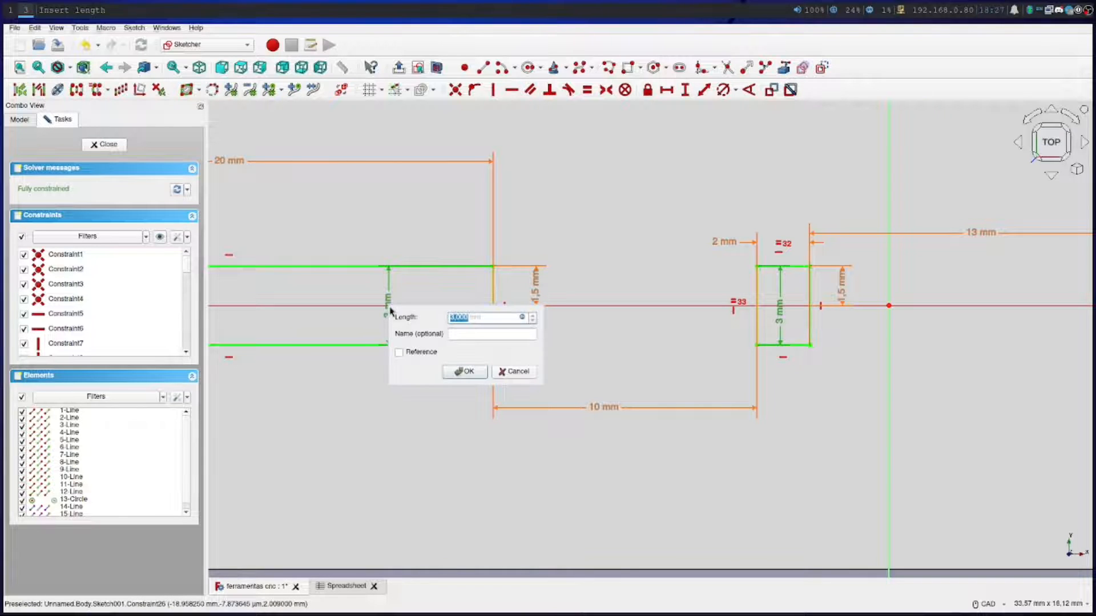
click(515, 376)
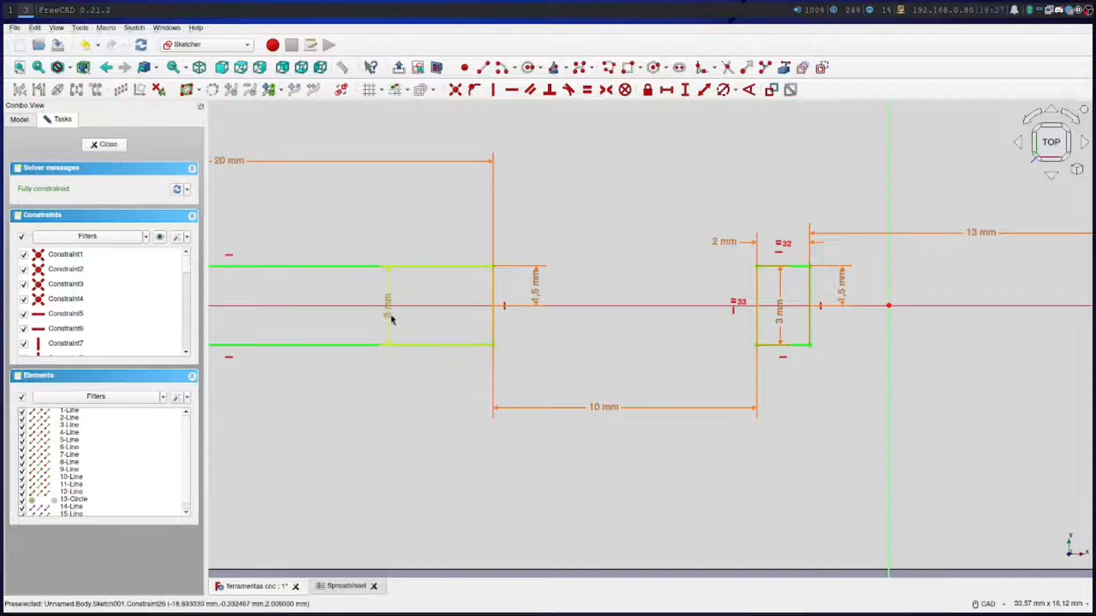
drag(386, 314, 474, 331)
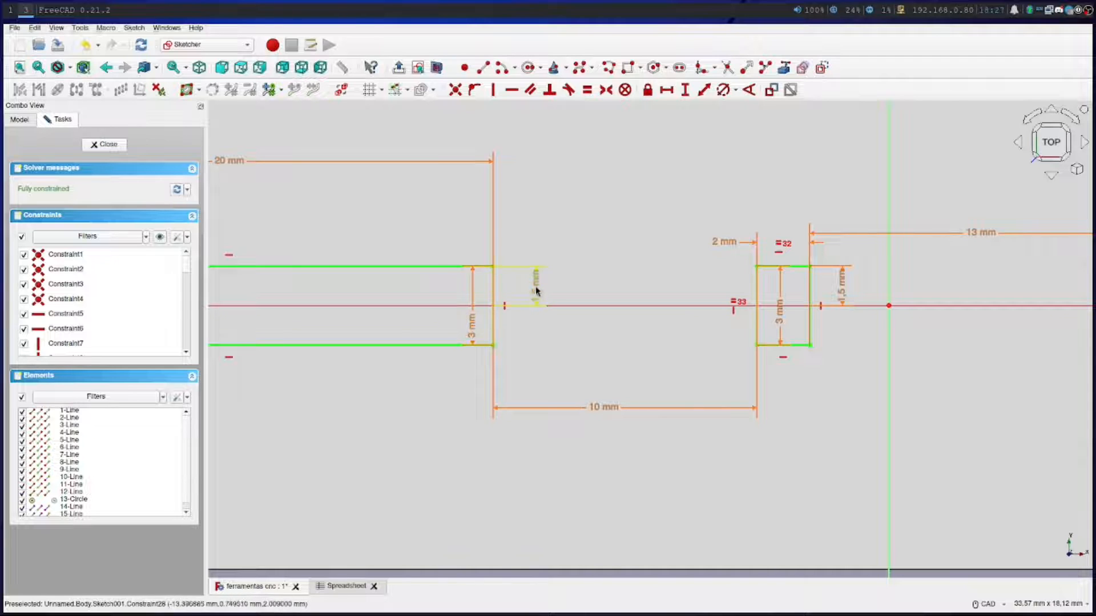
drag(536, 288, 518, 243)
Move the height dimension of the small rectangle nearest the long slot outside it, on the side facing the slot
scroll(404, 224, down, 3)
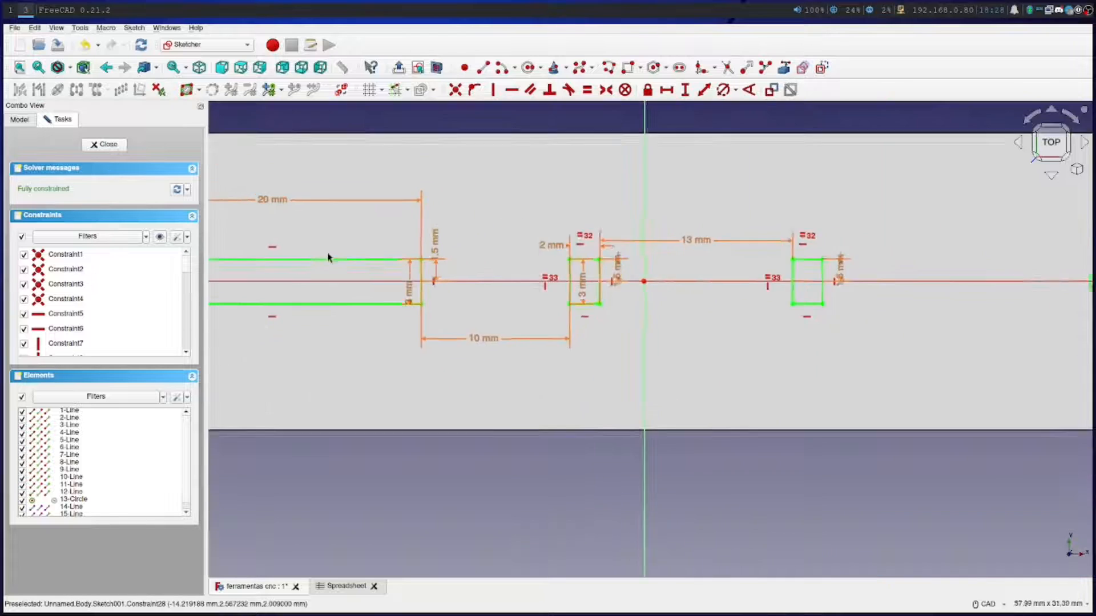
scroll(595, 288, up, 5)
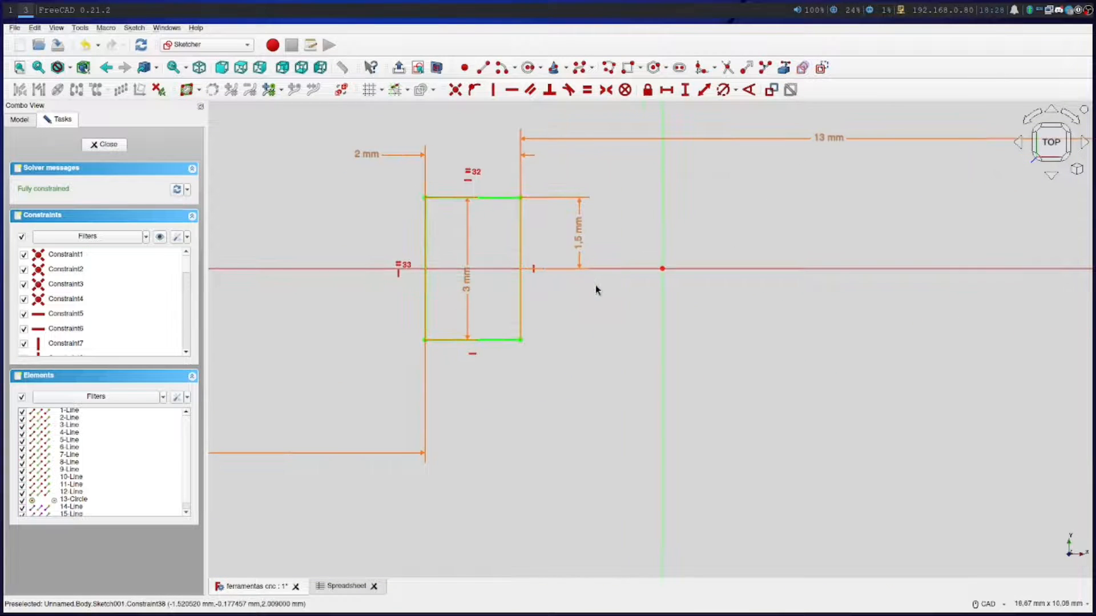
drag(513, 287, 442, 299)
scroll(777, 357, up, 2)
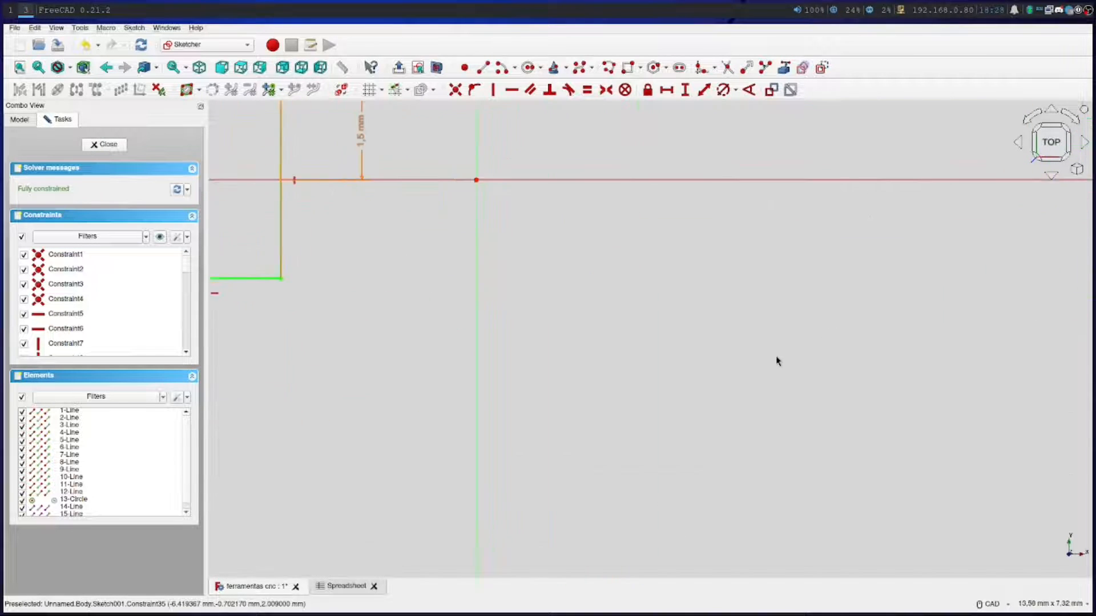
scroll(778, 357, down, 6)
scroll(791, 362, up, 2)
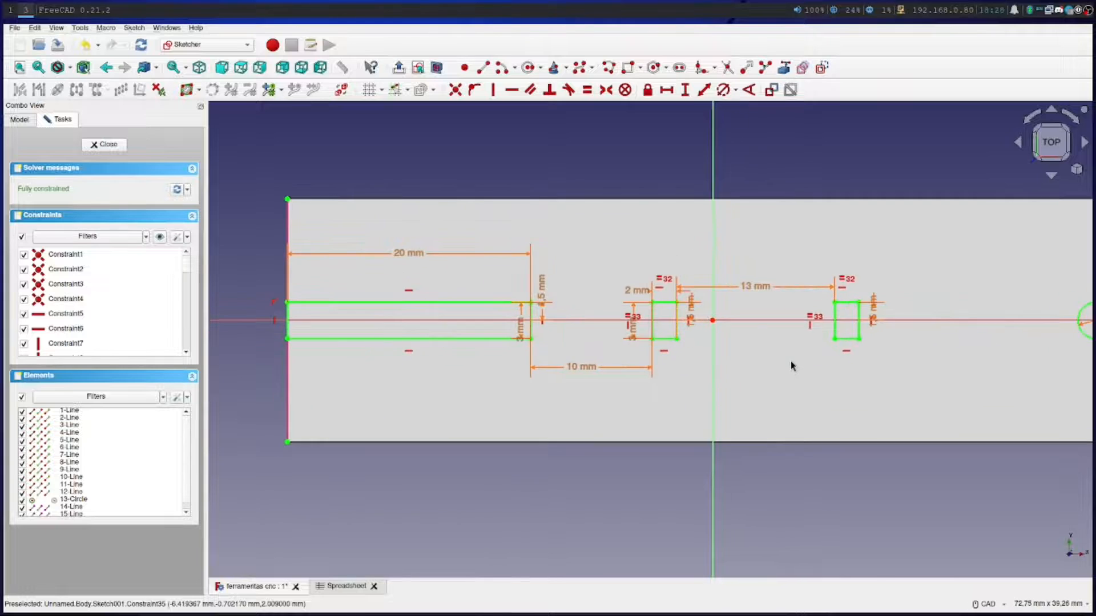
scroll(790, 364, down, 1)
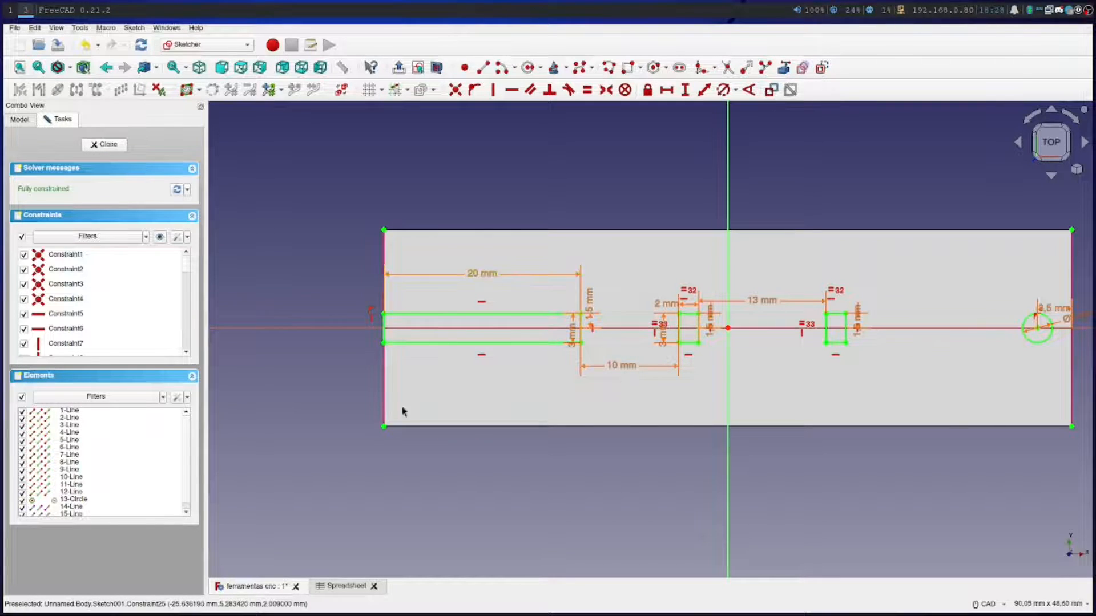
Set the Chaves de Torque comprimento in the spreadsheet to 25 and update the long slot's length constraint to match
click(339, 588)
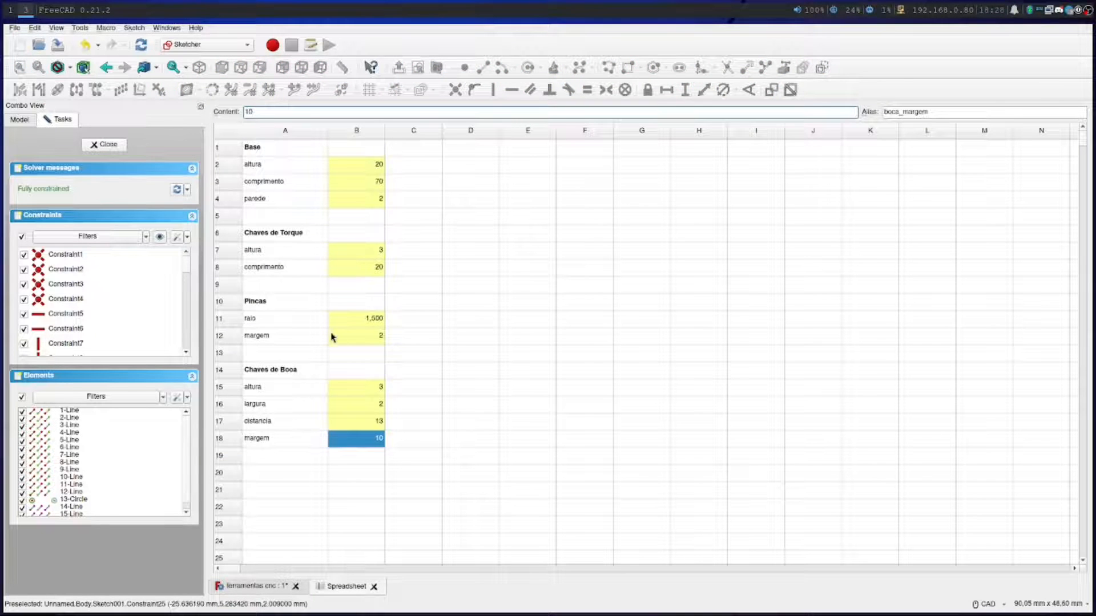
double_click(352, 267)
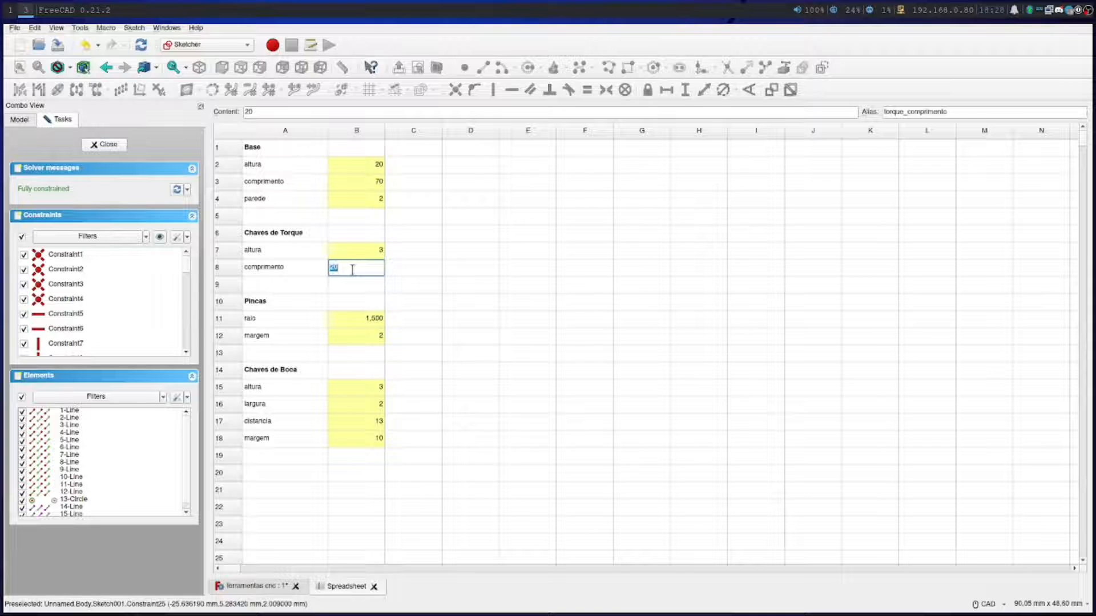
key(Return)
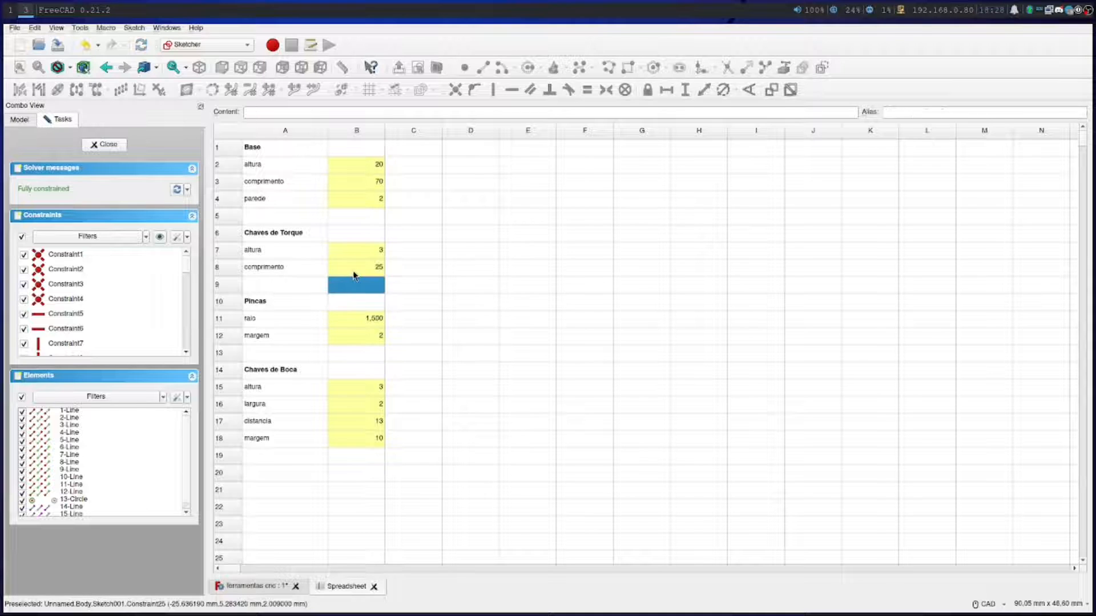
click(251, 586)
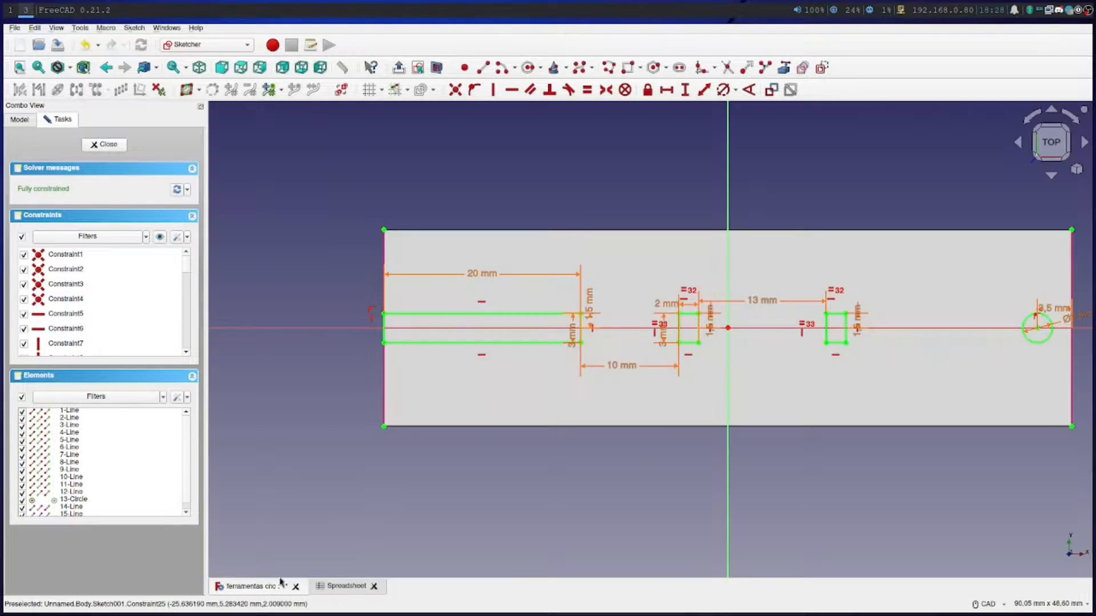
double_click(484, 278)
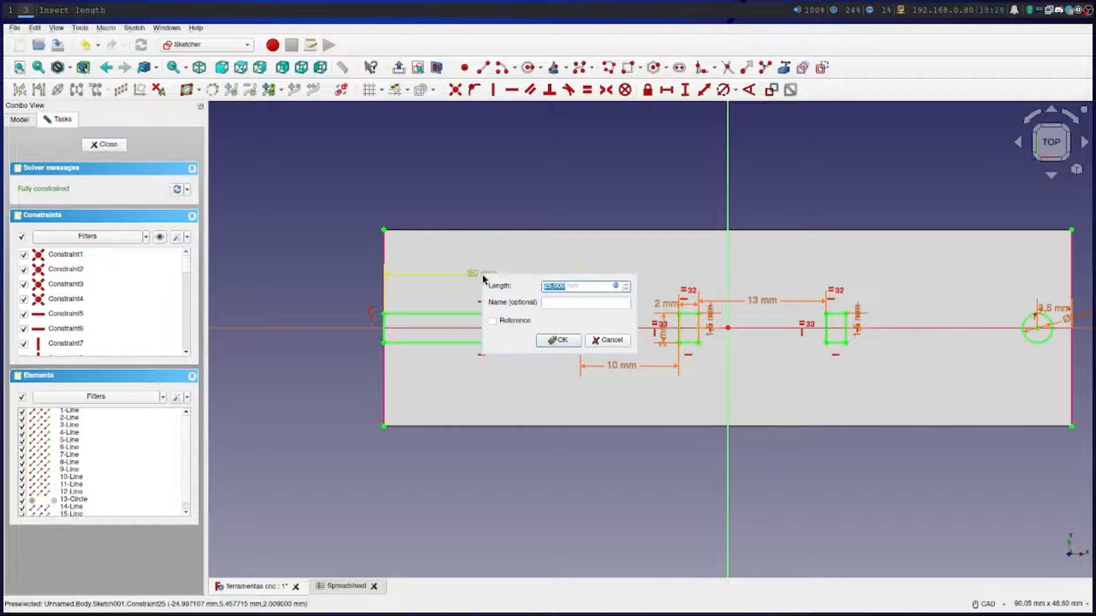
text(25)
click(557, 338)
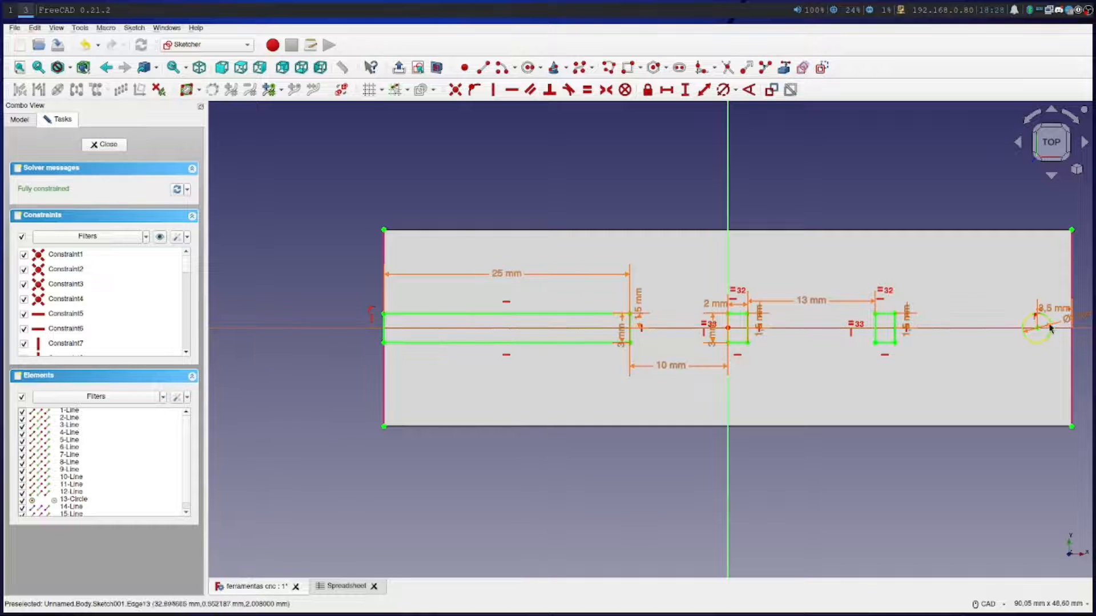
Close the finished sketch and start a Pad of its slot, rectangle and circle profiles
click(104, 146)
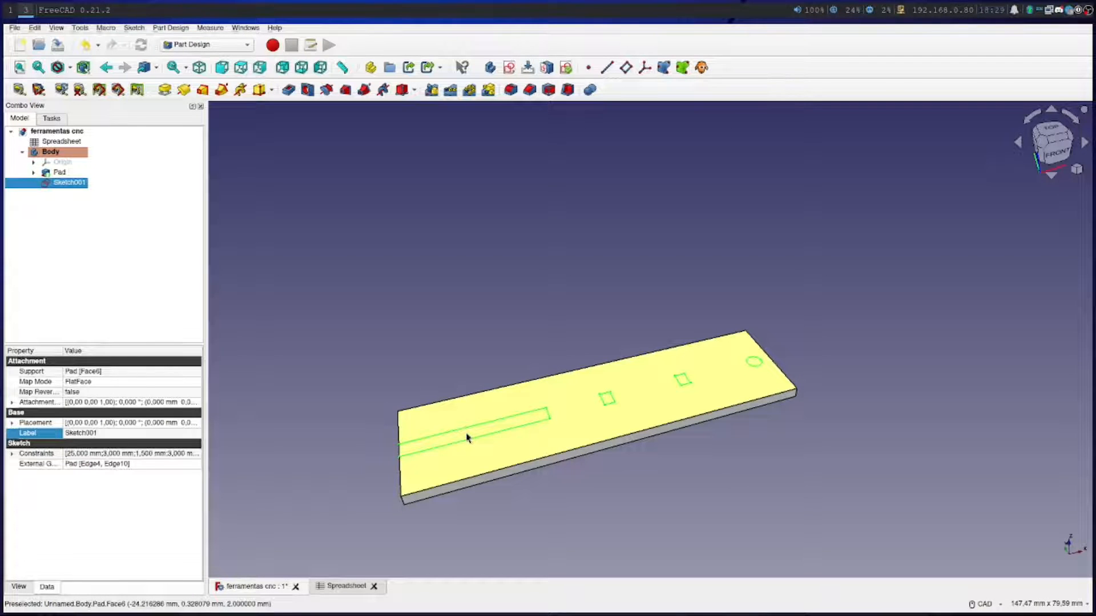
click(164, 90)
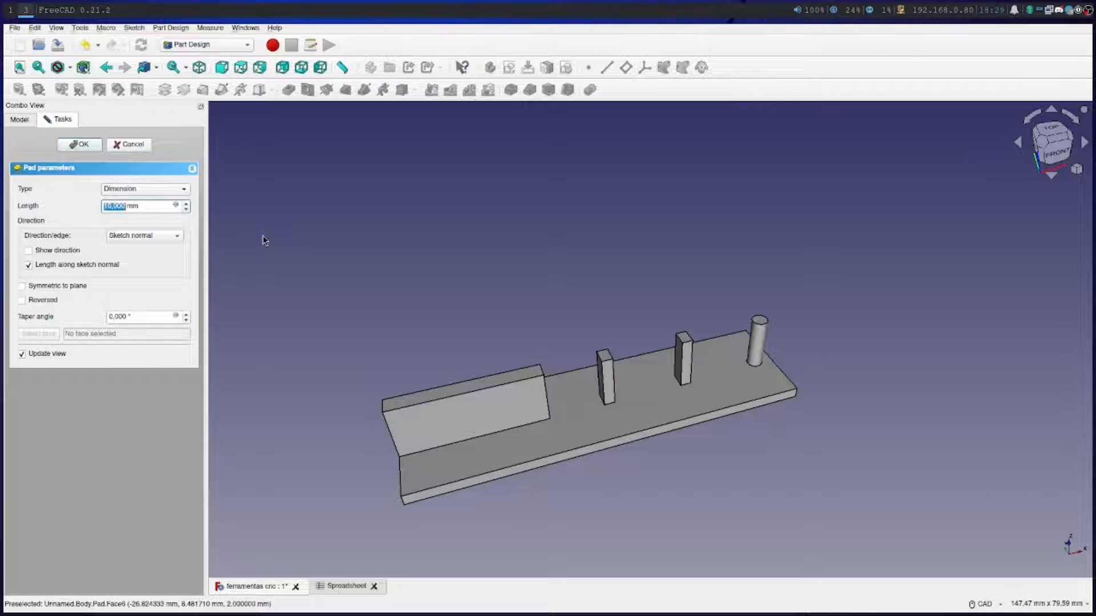
Enter the section heading Outros in spreadsheet cell A20
click(343, 588)
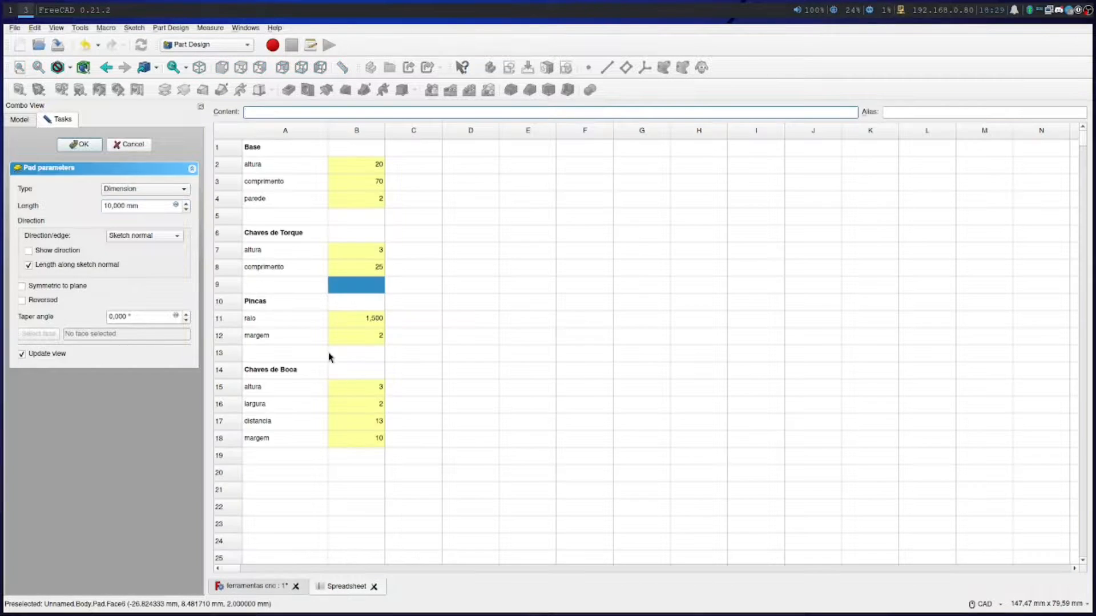
click(282, 477)
double_click(283, 477)
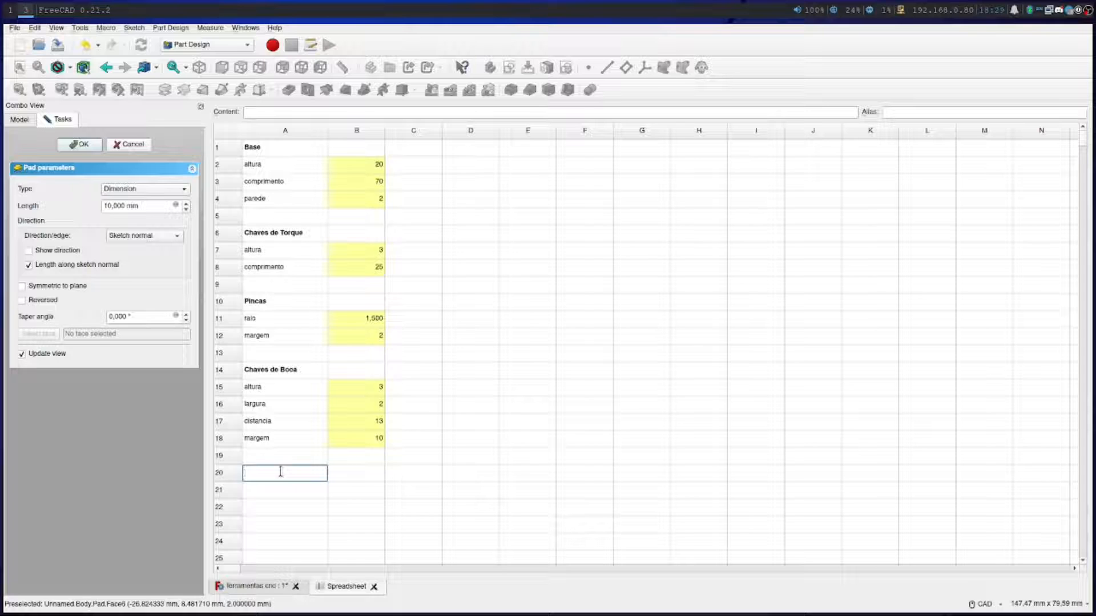
text(comprimento_geral)
double_click(302, 473)
text(Outros)
key(Return)
text(comprimento_geral)
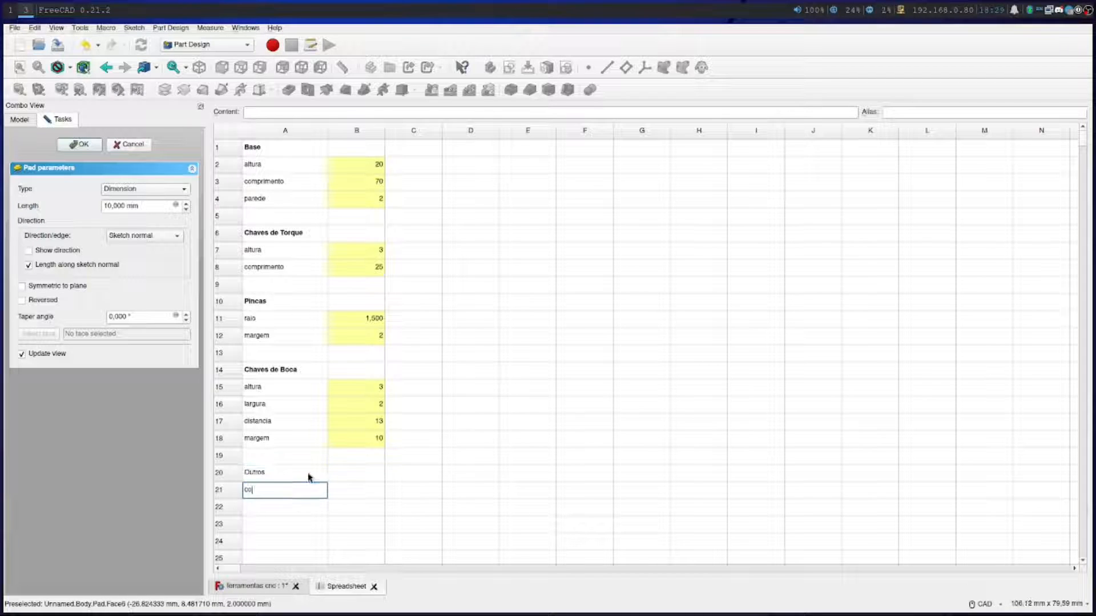
Enter the label Comprimento Geral in cell A21 under the Outros heading
key(BackSpace)
key(BackSpace)
key(BackSpace)
key(BackSpace)
key(BackSpace)
key(BackSpace)
key(BackSpace)
key(BackSpace)
key(BackSpace)
key(BackSpace)
key(BackSpace)
key(BackSpace)
key(BackSpace)
key(BackSpace)
key(BackSpace)
key(BackSpace)
text(Comp)
key(BackSpace)
key(BackSpace)
text(mprimento Geral)
key(Return)
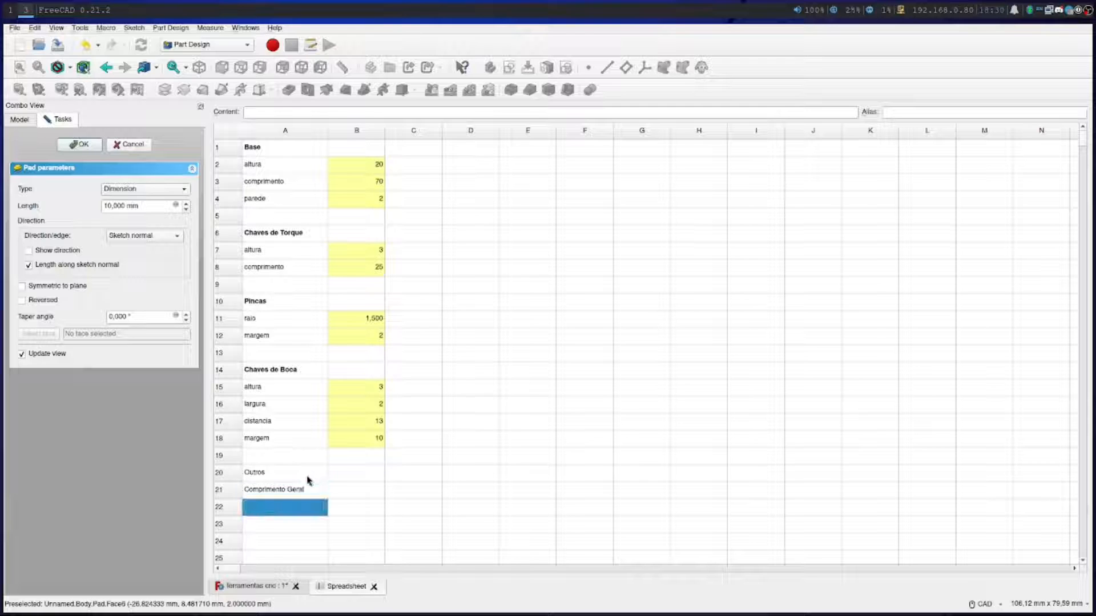
Enter the value 55 for Comprimento Geral in cell B21
double_click(348, 491)
text(55)
key(Return)
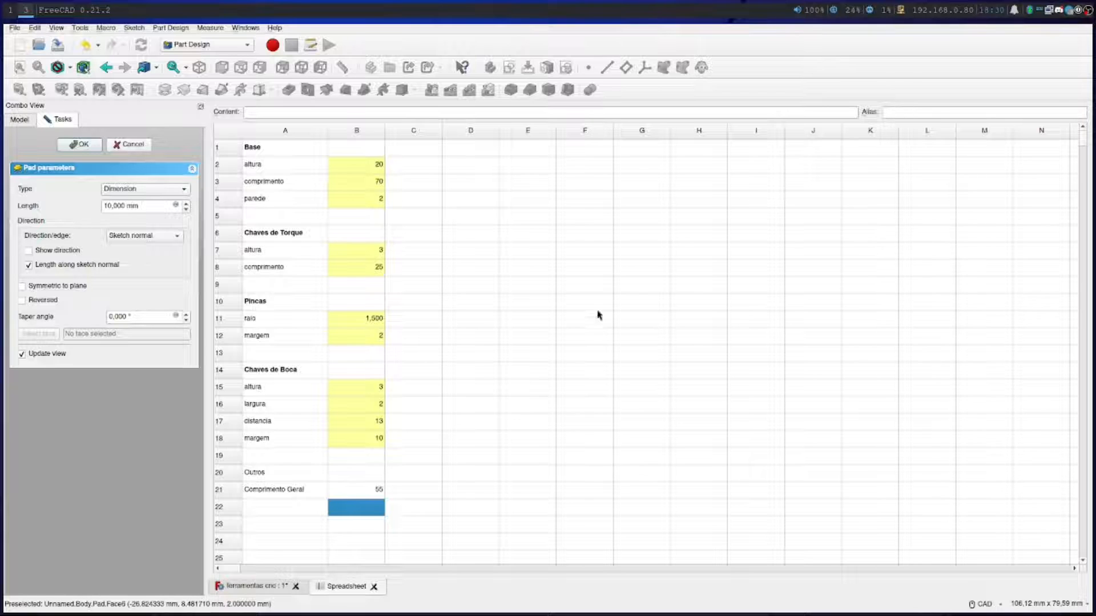
Assign the alias outros_comprimento_geral to cell B21
click(359, 491)
click(911, 112)
text(copprimento_geral)
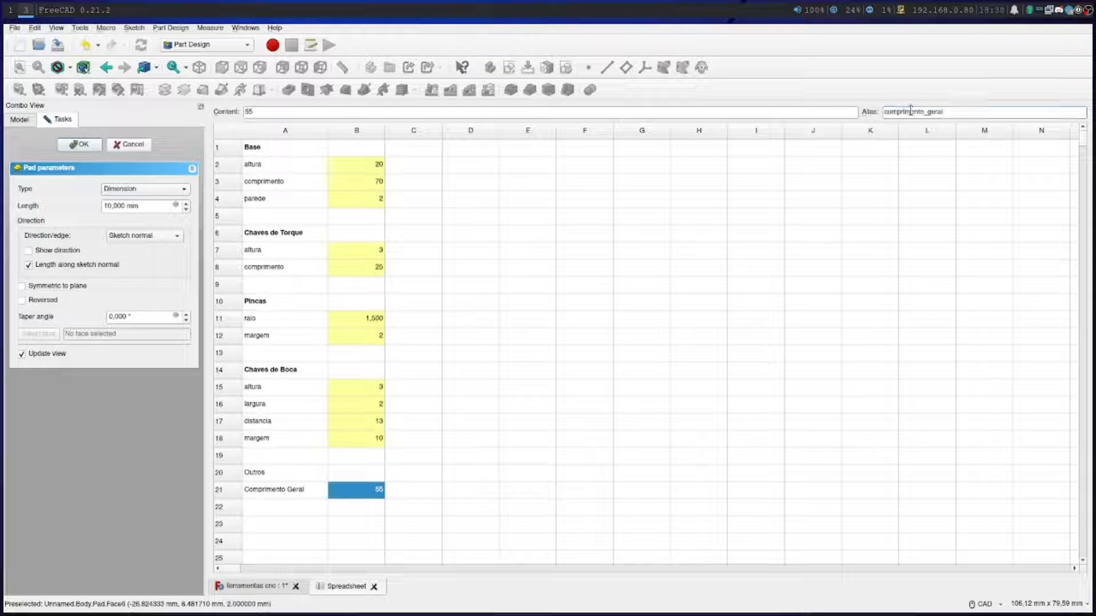
double_click(911, 112)
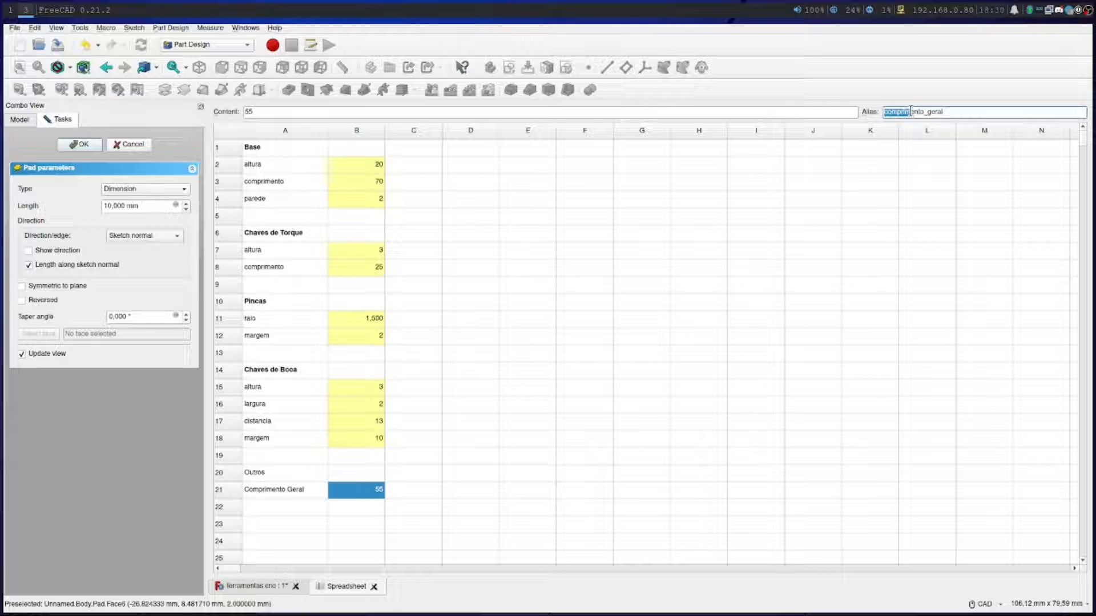
double_click(951, 111)
text(outros_co)
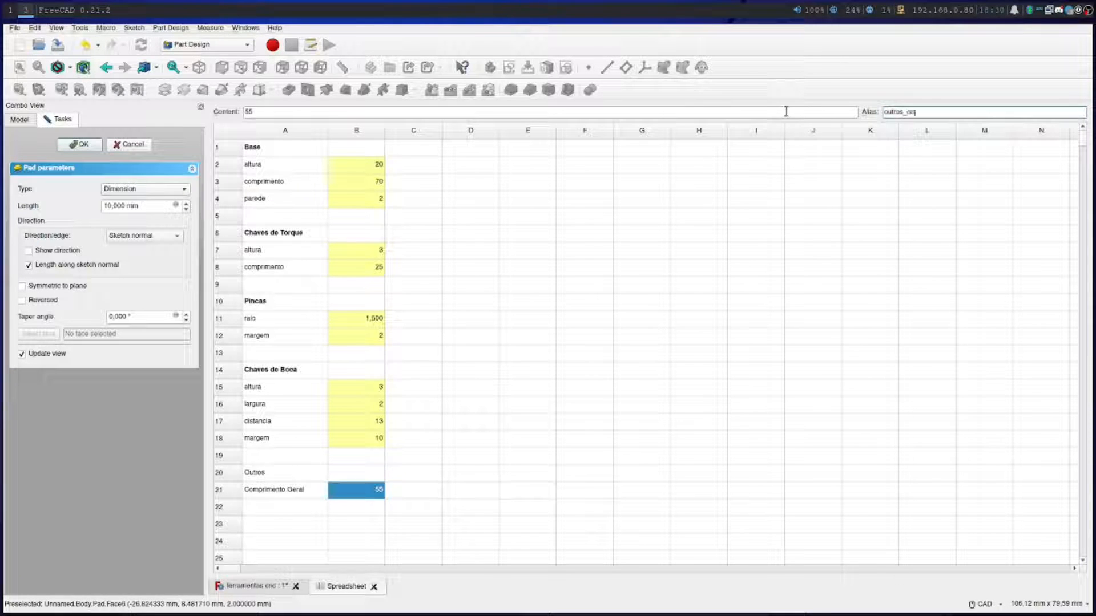
text(mprimento_geral)
key(Return)
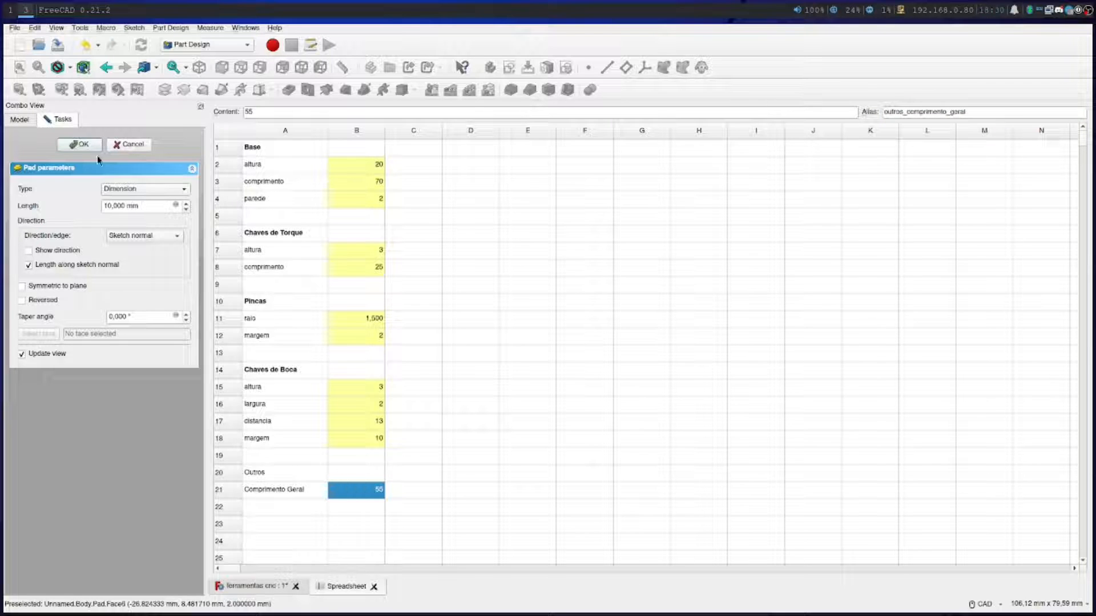
Link the pad's length to the expression Spreadsheet.outros_comprimento_geral
click(277, 581)
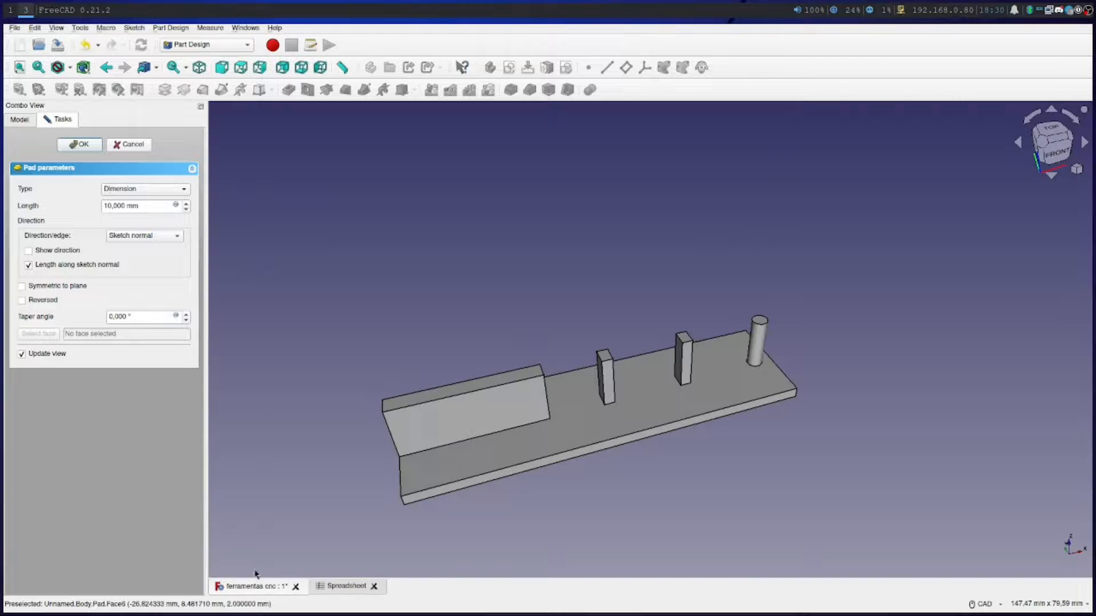
click(174, 204)
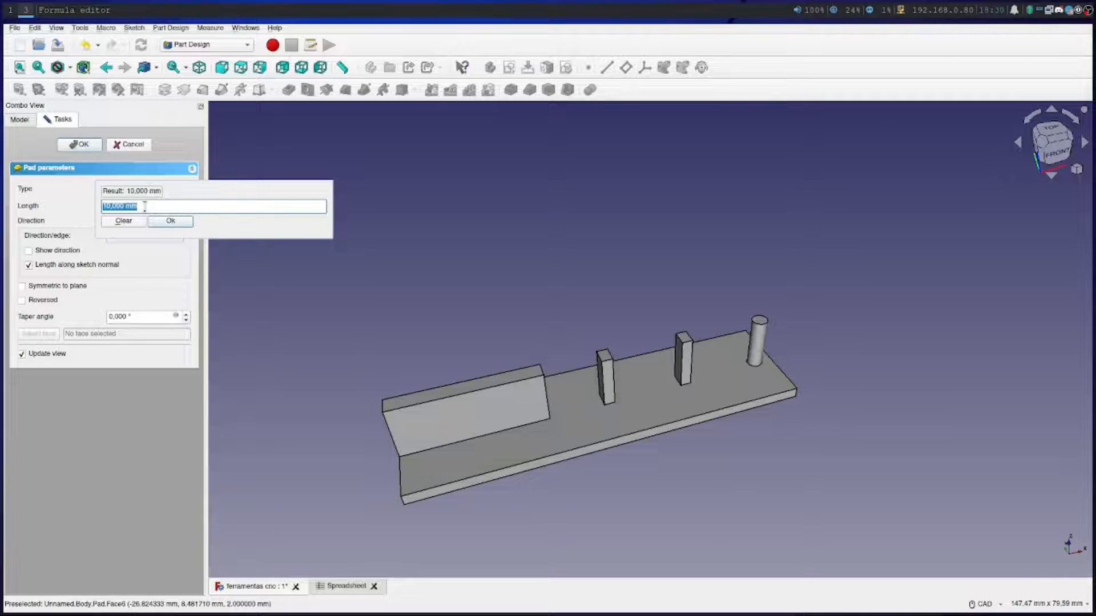
text(Spreadsheet.)
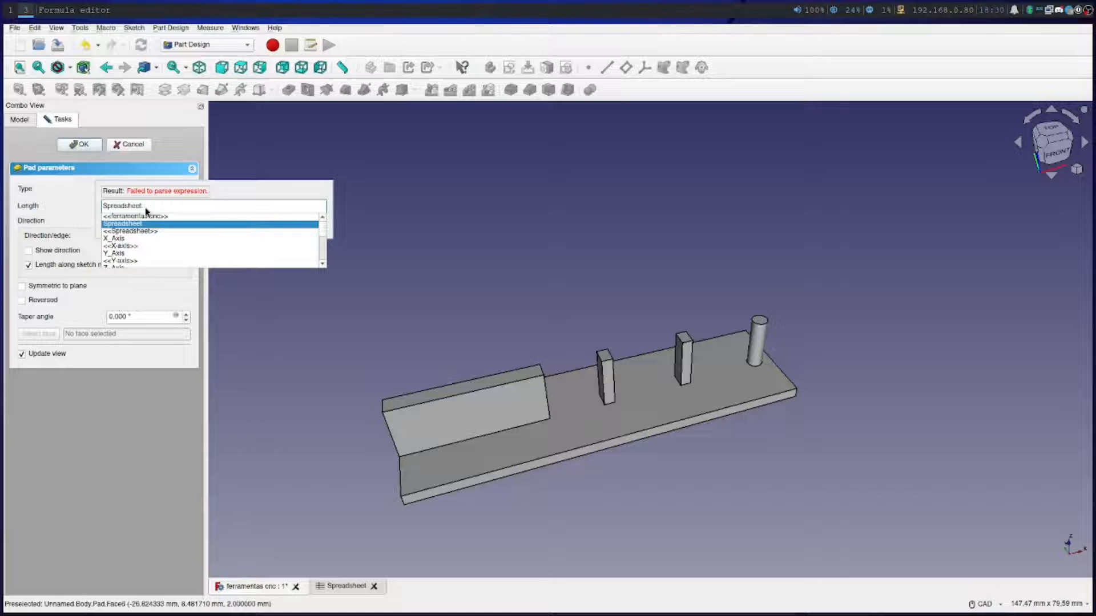
text(outros)
click(149, 215)
click(166, 222)
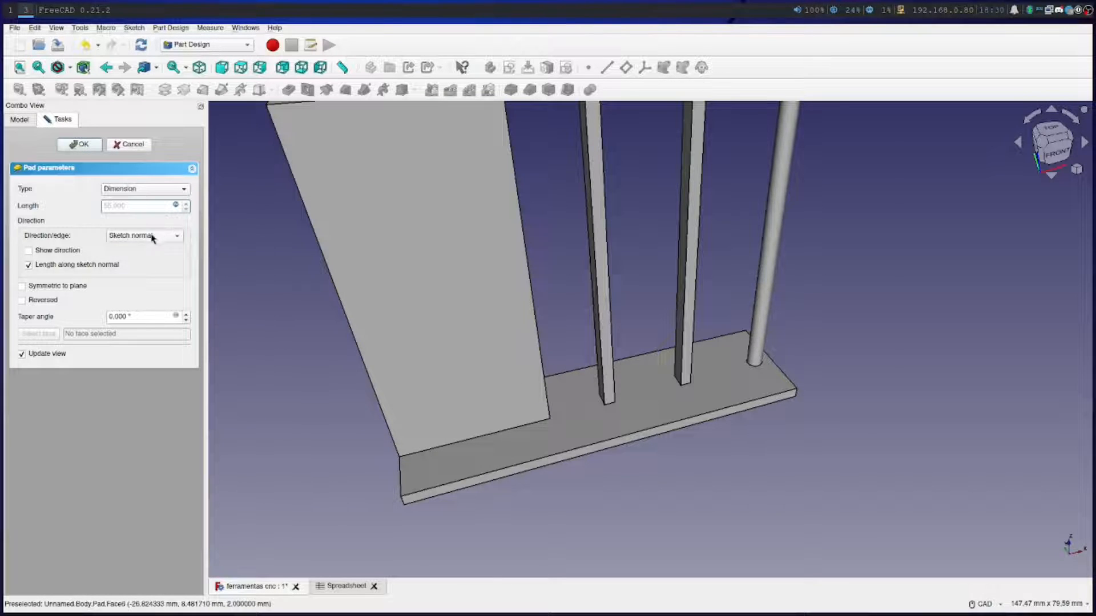
scroll(370, 418, down, 4)
scroll(428, 457, up, 2)
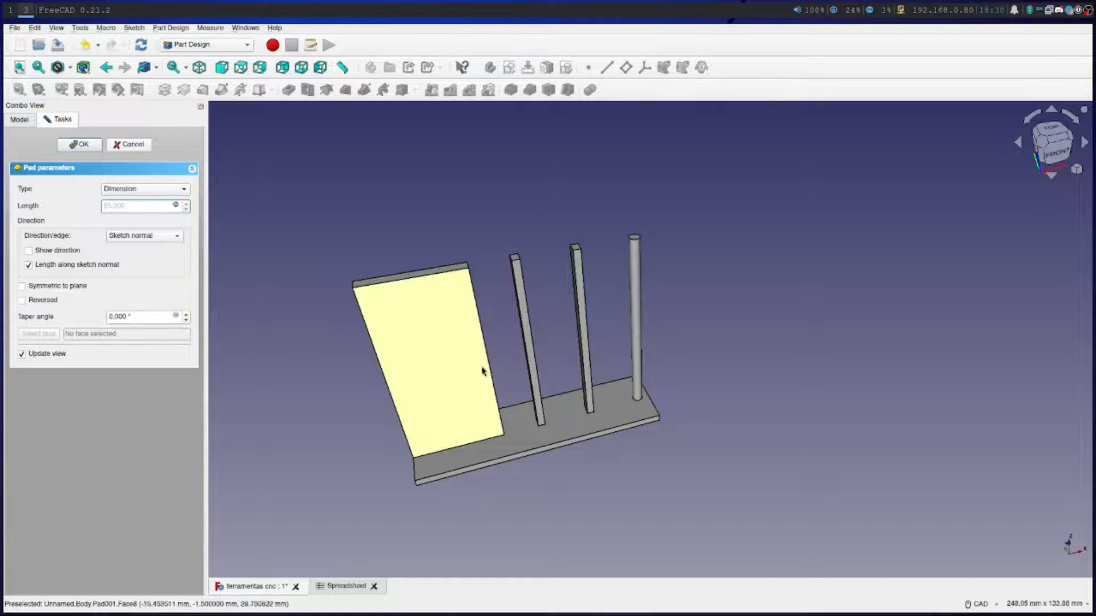
Set the Comprimento Geral value in cell B21 to 5.5 and check the pad height in the 3D model
click(334, 590)
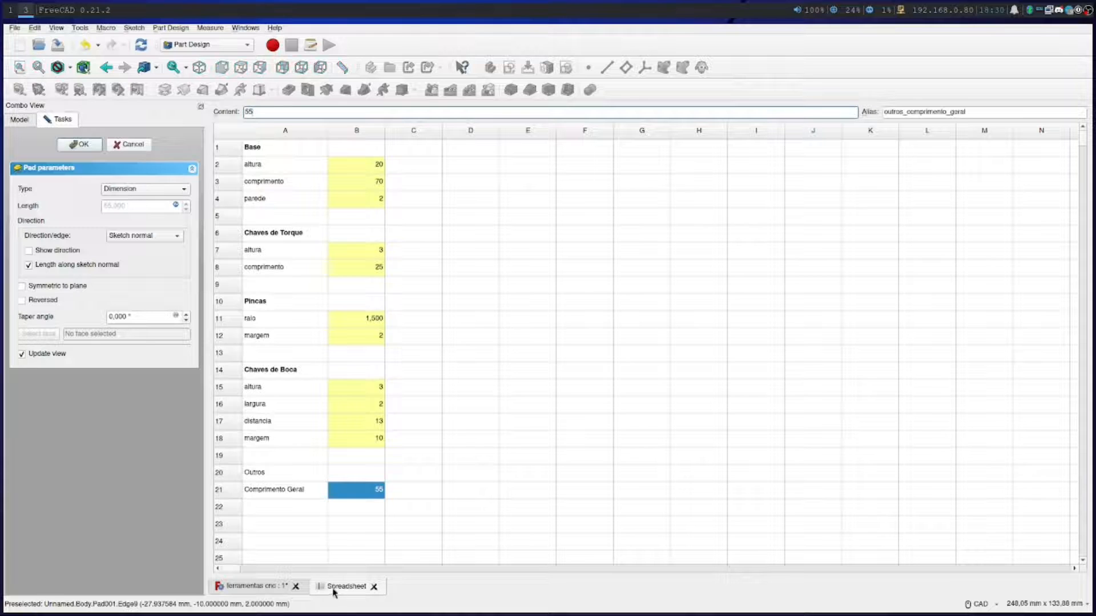
double_click(364, 489)
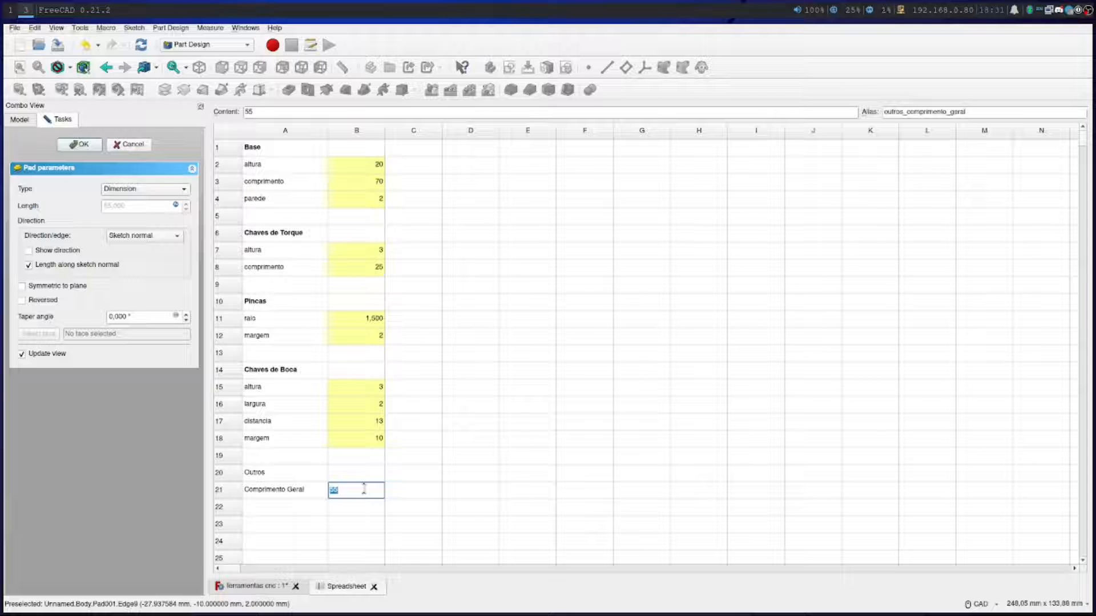
text(5.5)
key(Return)
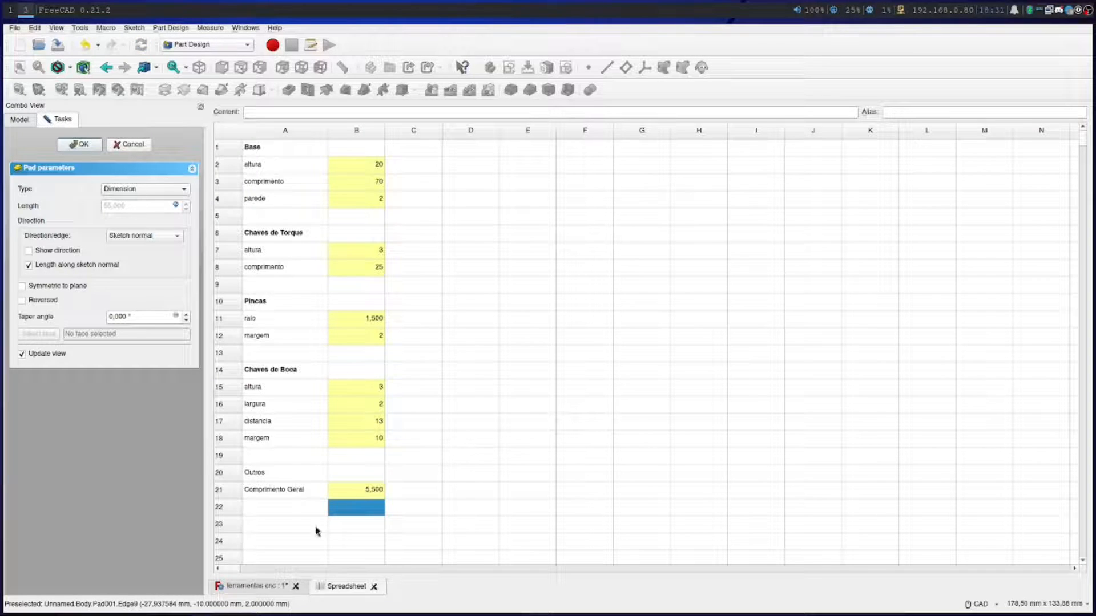
click(258, 587)
scroll(595, 475, up, 3)
scroll(595, 474, down, 2)
scroll(544, 474, up, 2)
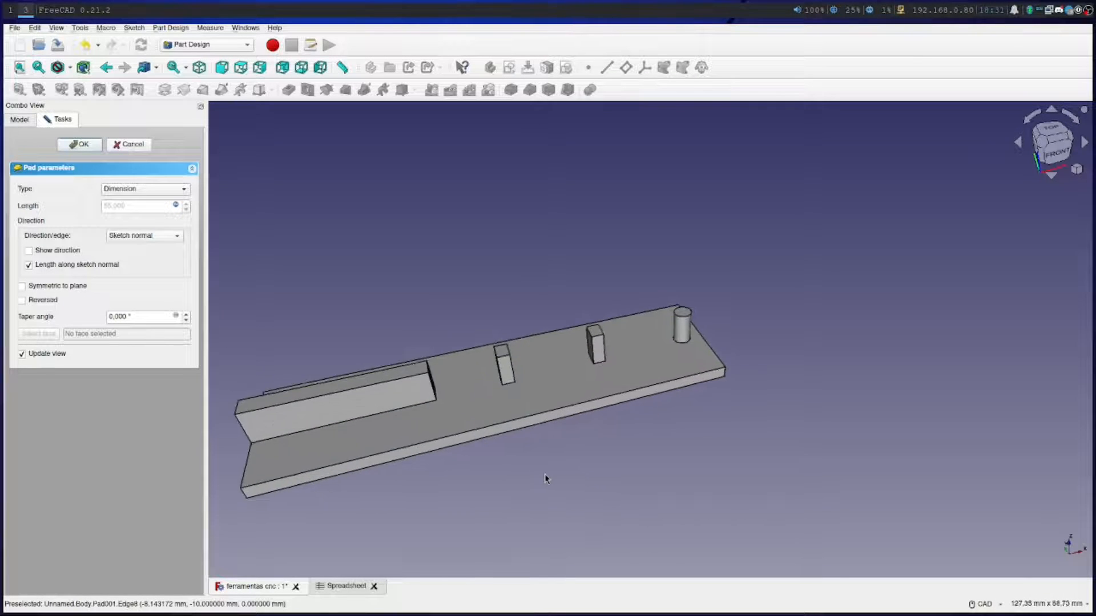
scroll(545, 473, down, 3)
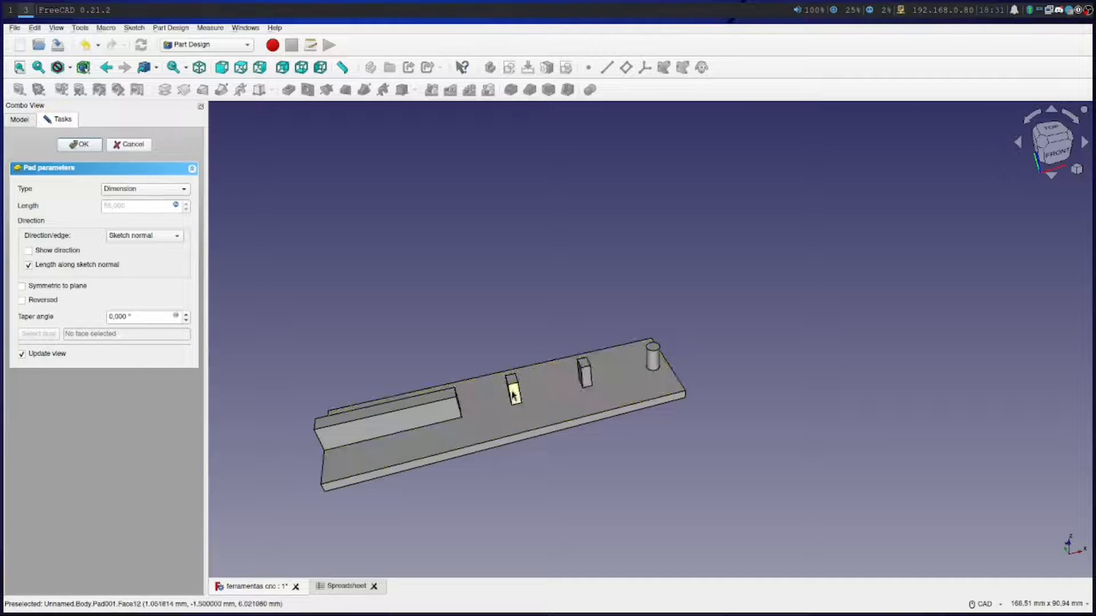
Set the Comprimento Geral value in cell B21 to 7.5 and accept the pad
click(346, 587)
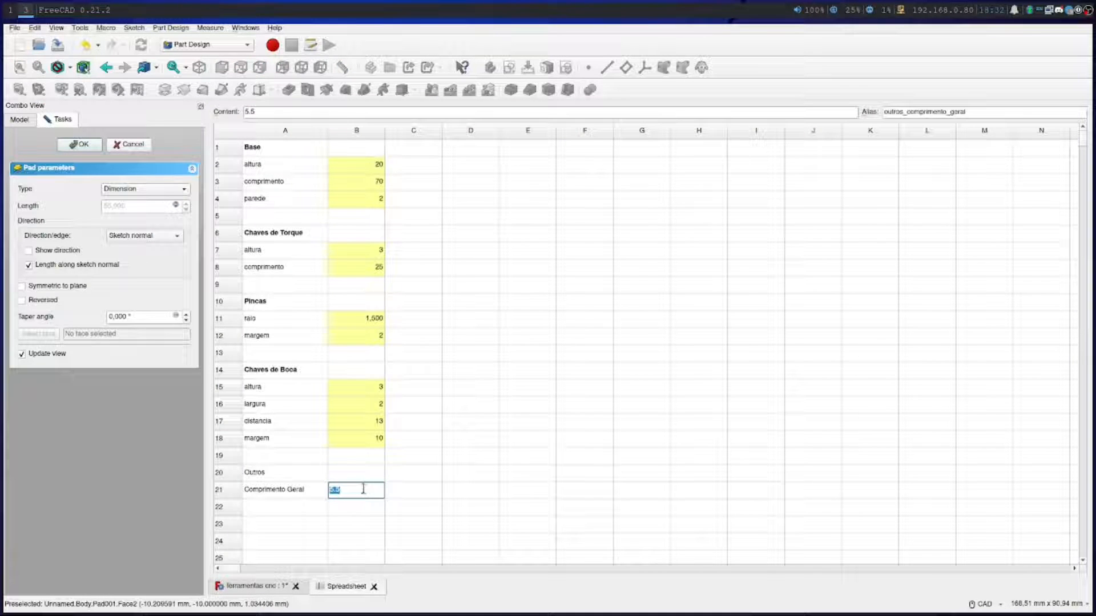
text(.5)
key(Return)
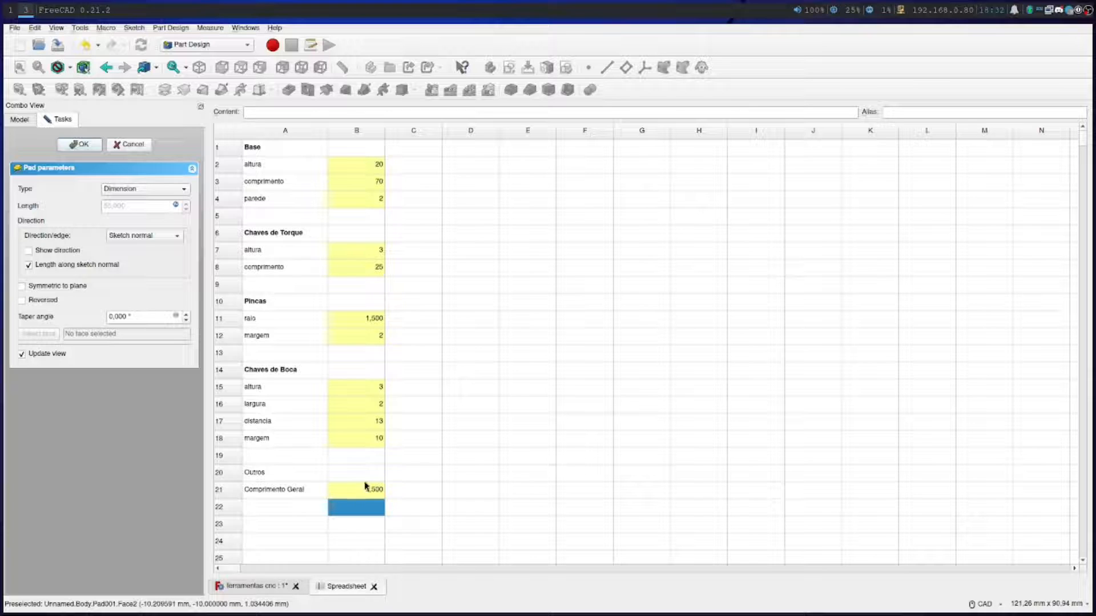
click(271, 588)
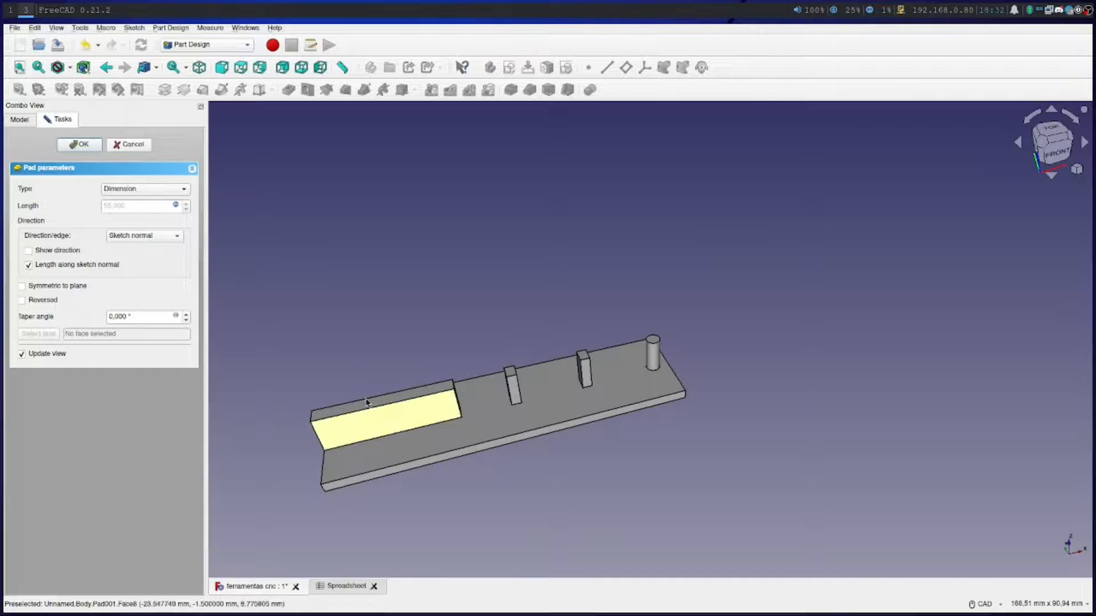
click(80, 145)
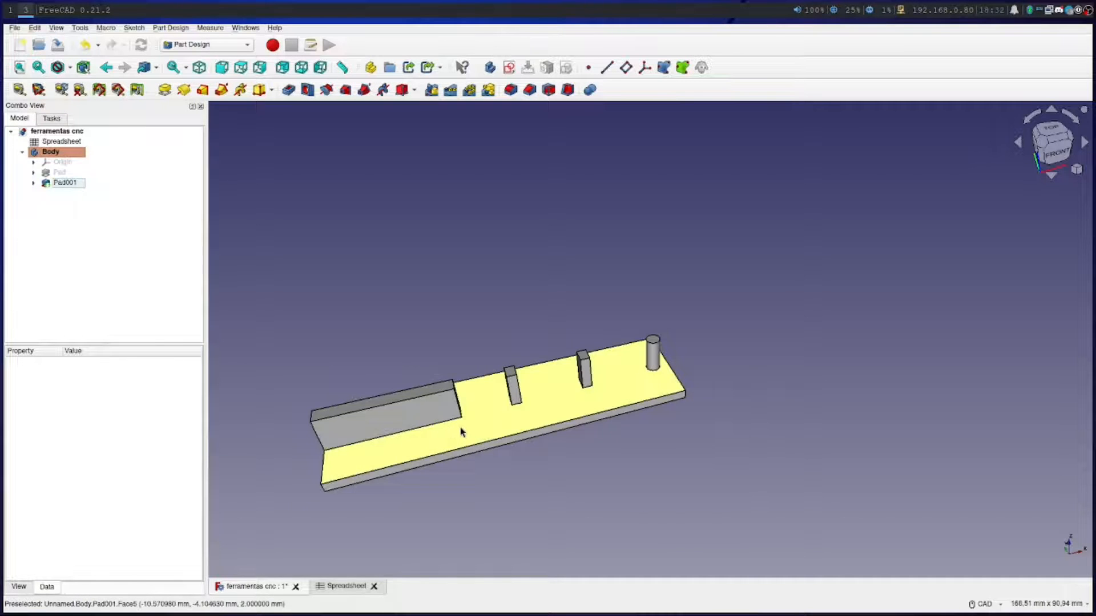
Switch the 3D navigation style to OpenSCAD and try it on the model
middle_drag(570, 455, 704, 416)
scroll(636, 420, down, 1)
scroll(635, 420, up, 4)
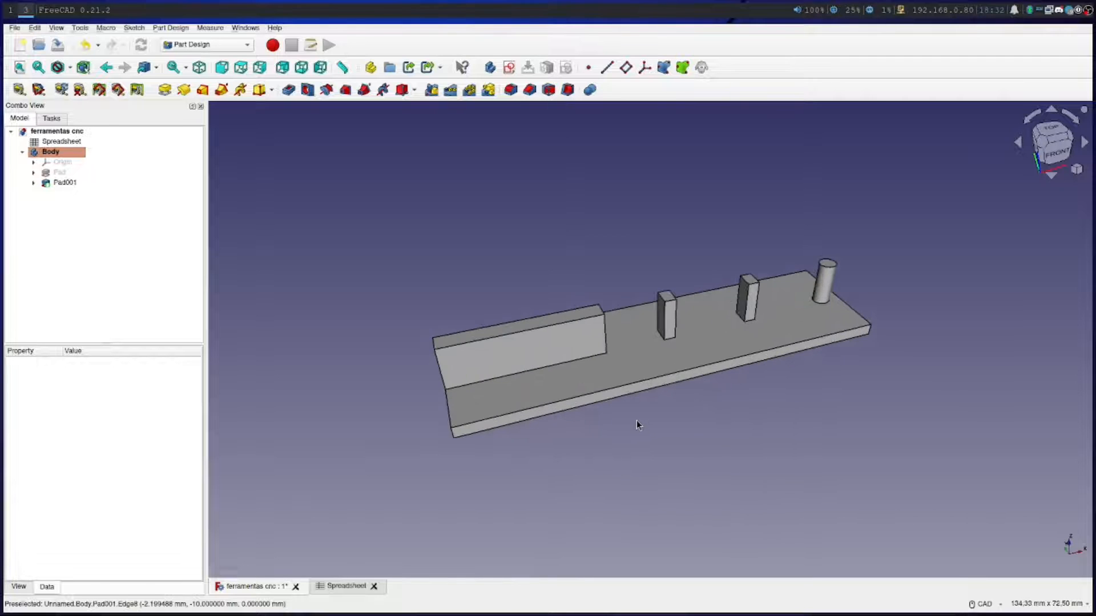
scroll(635, 420, up, 1)
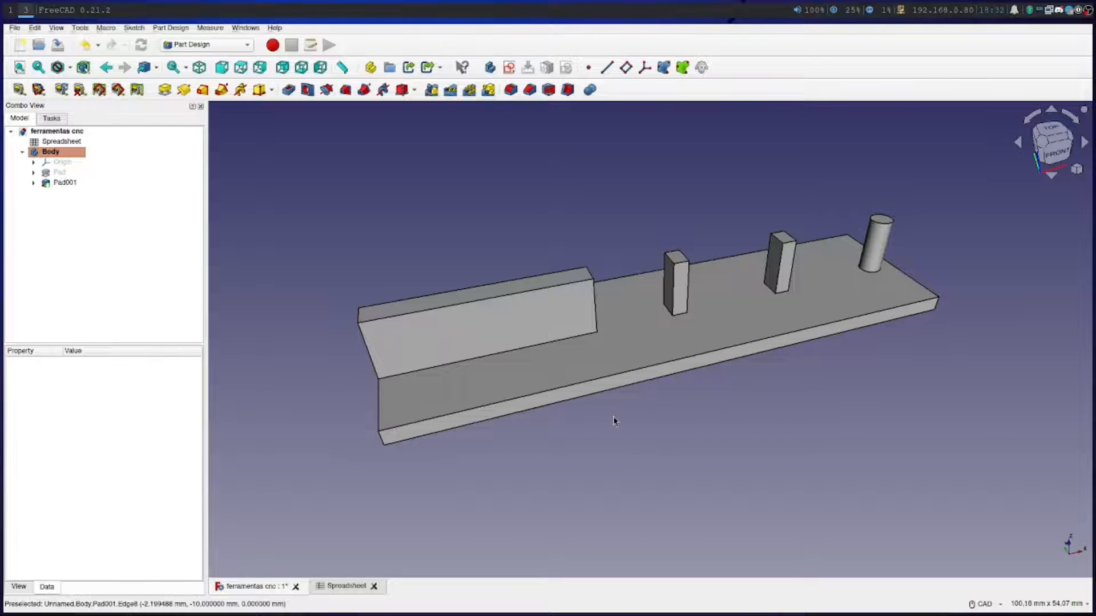
click(972, 607)
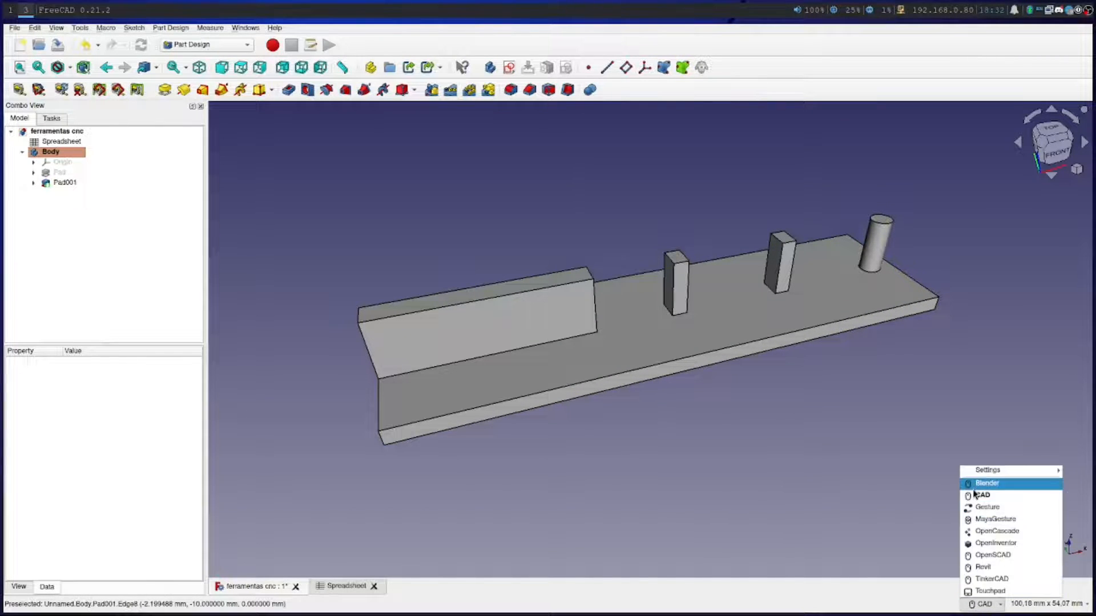
click(979, 557)
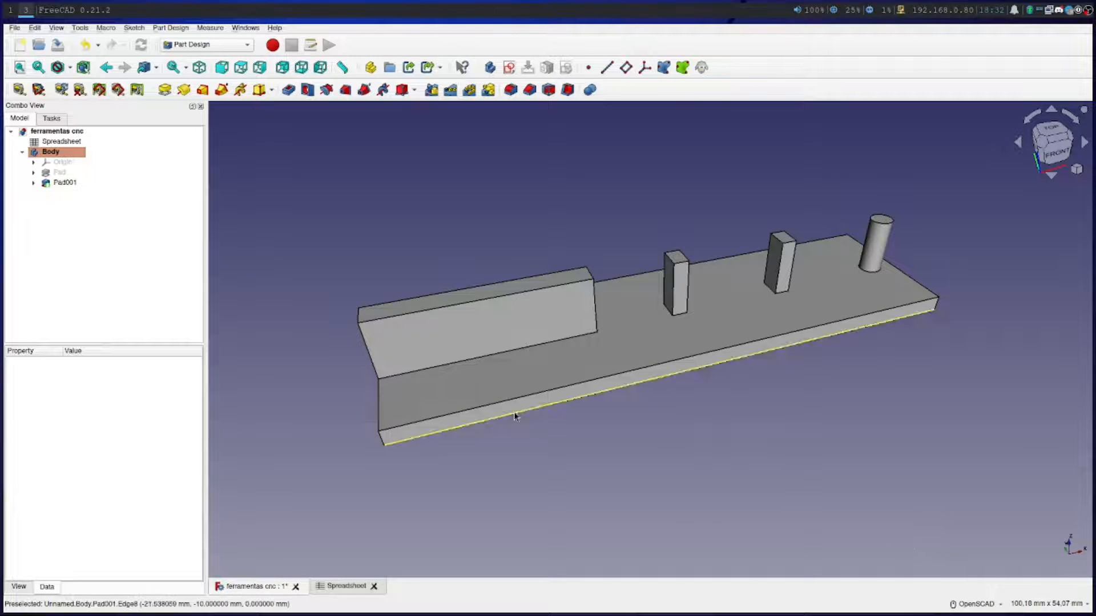
drag(690, 480, 550, 452)
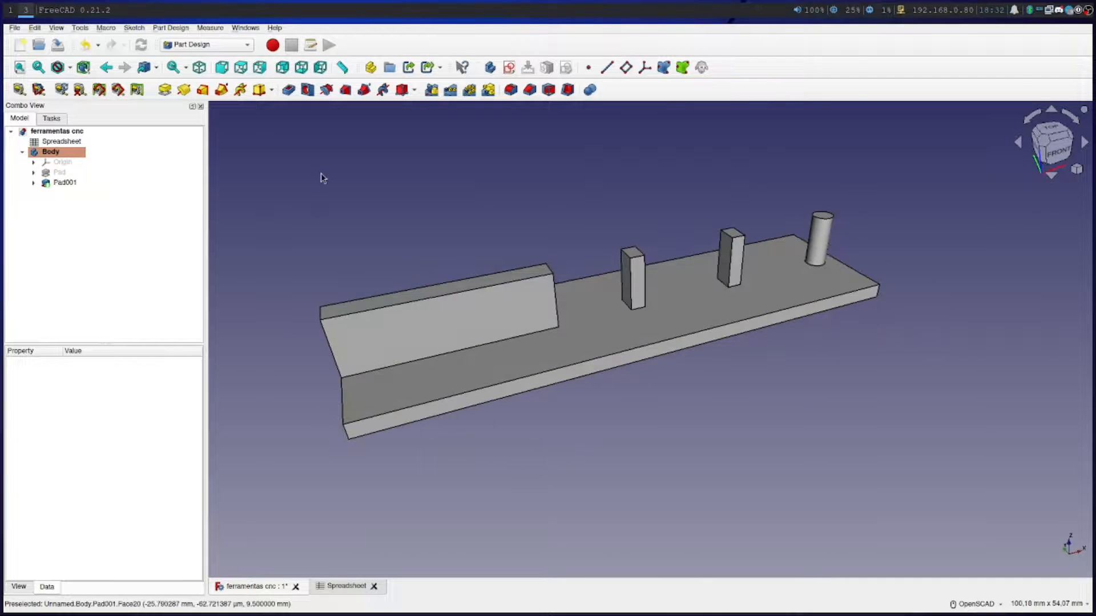
Start a fillet and select the two long edges where the wide block meets the base plate
click(54, 183)
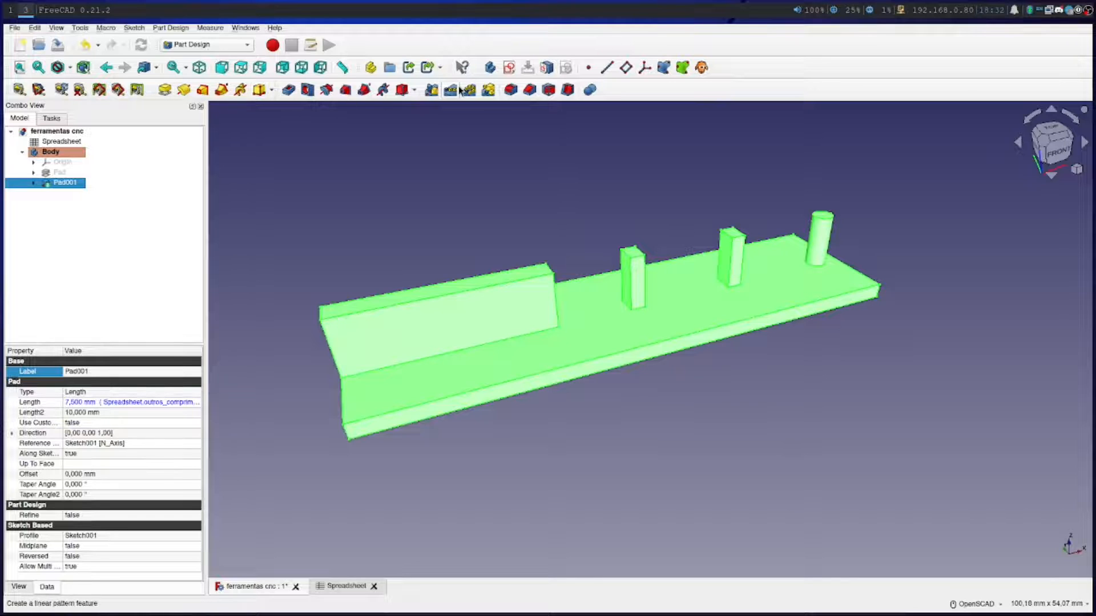
click(460, 165)
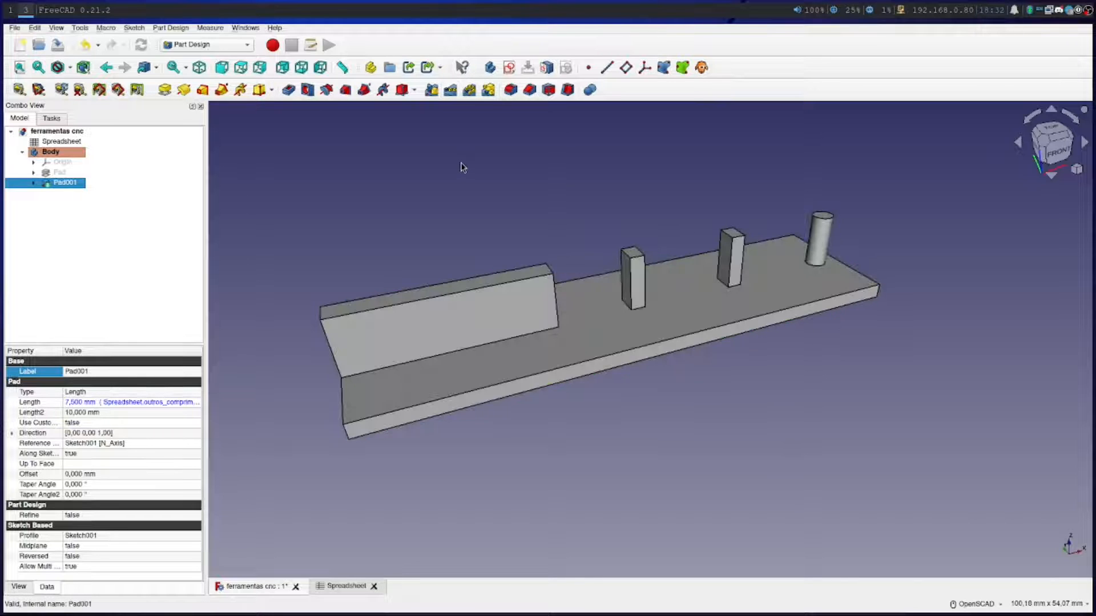
click(510, 91)
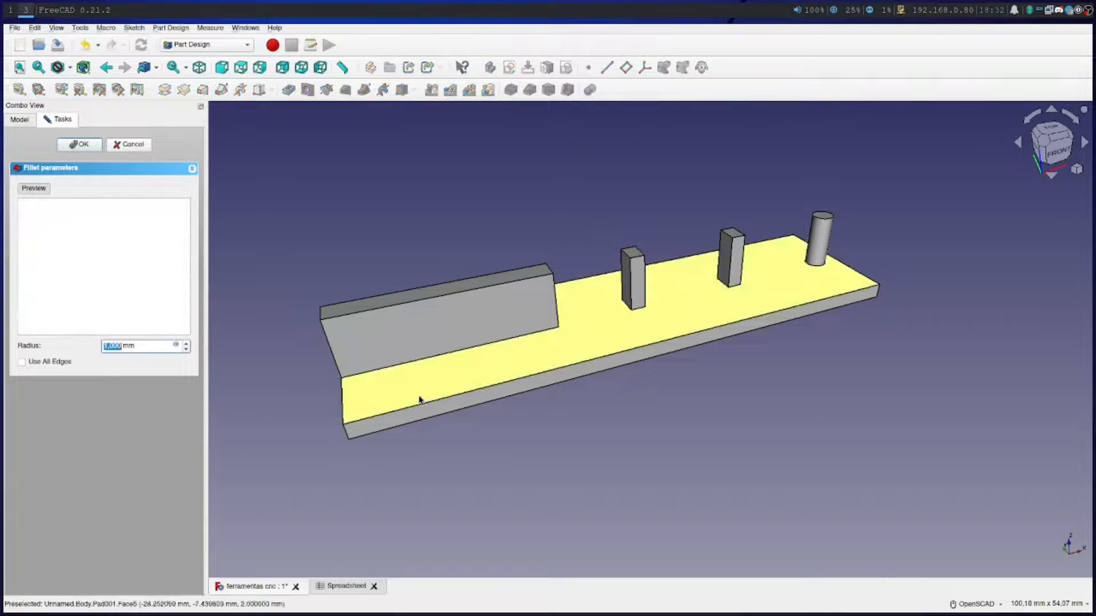
click(421, 360)
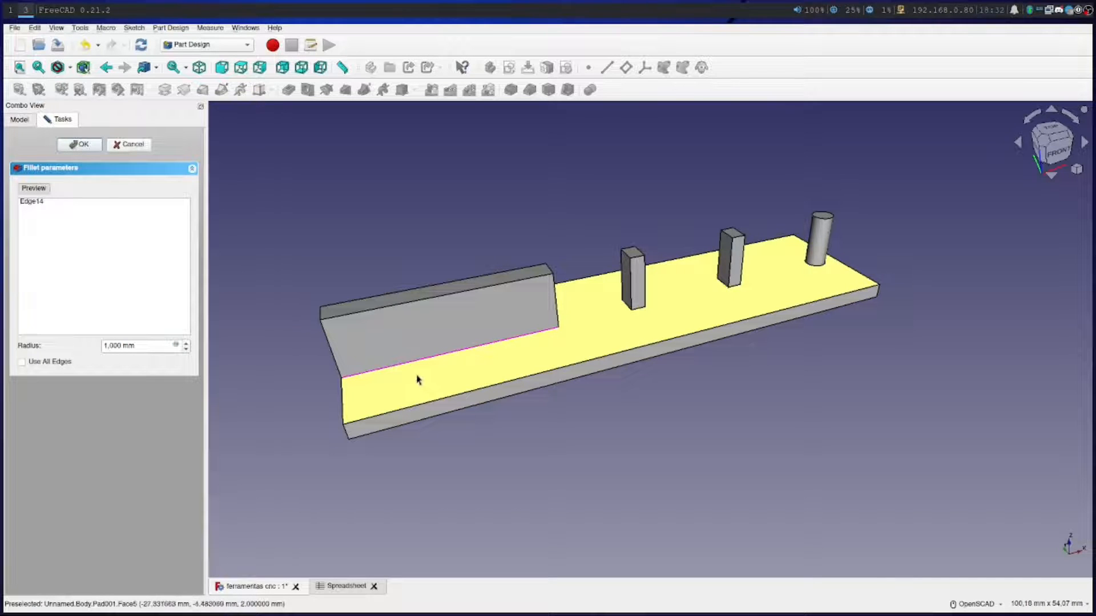
right_drag(489, 462, 553, 447)
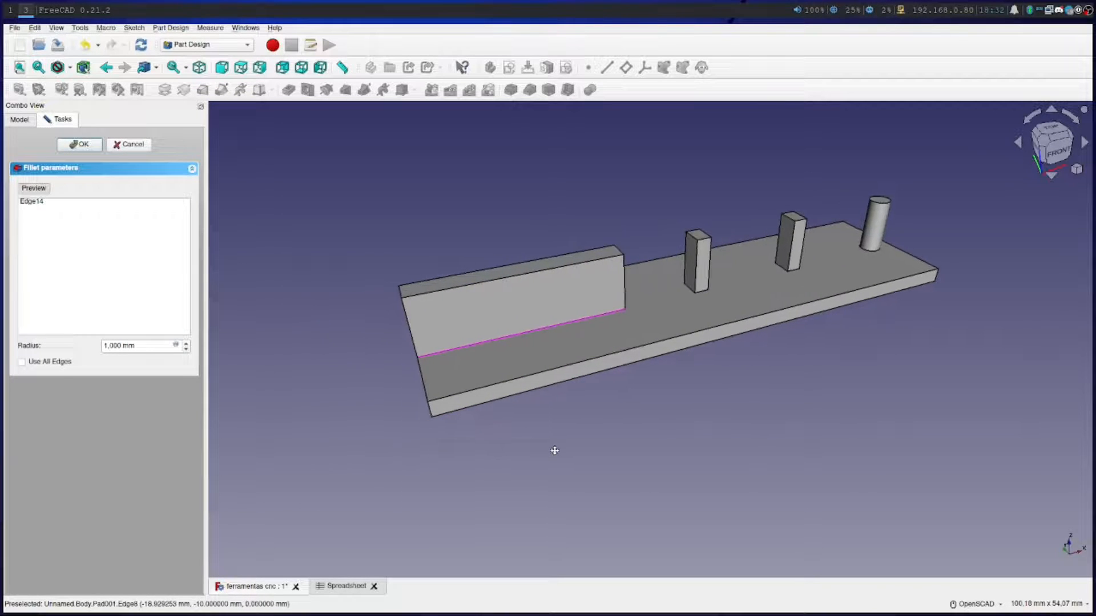
drag(482, 470, 819, 403)
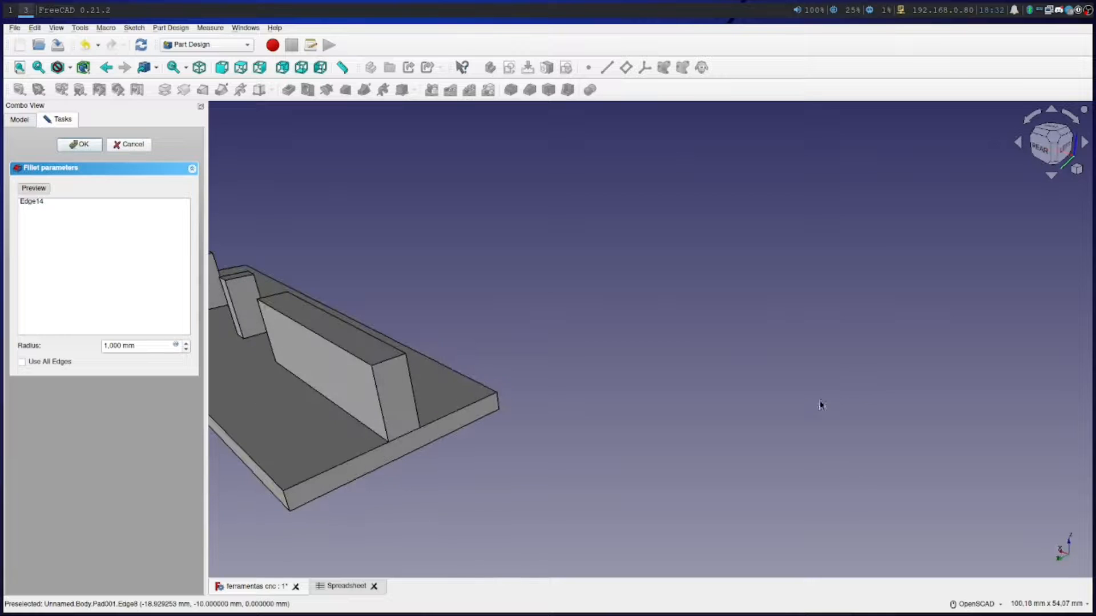
click(368, 431)
Add the front base edges of both rectangular posts and the cylinder's base edge to the fillet
drag(664, 459, 422, 462)
drag(706, 421, 701, 396)
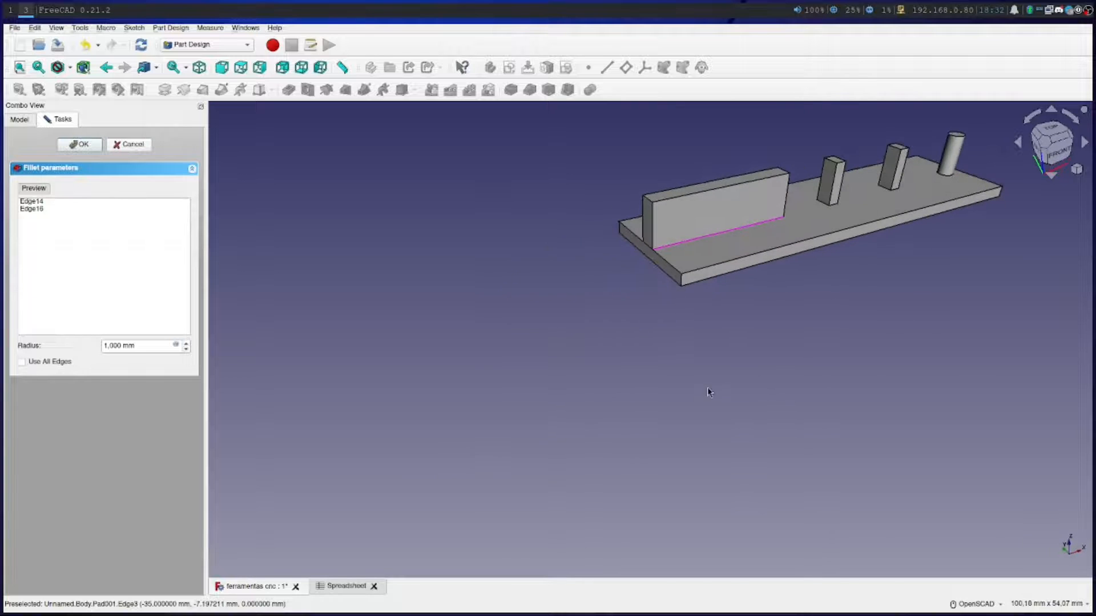
drag(846, 313, 610, 426)
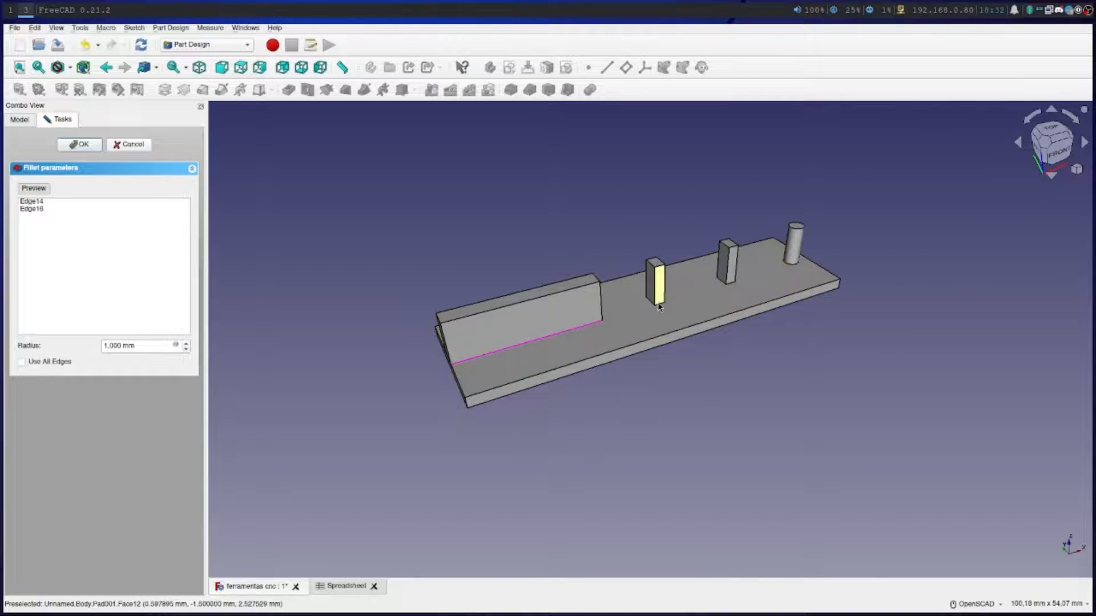
click(661, 307)
click(729, 283)
click(791, 263)
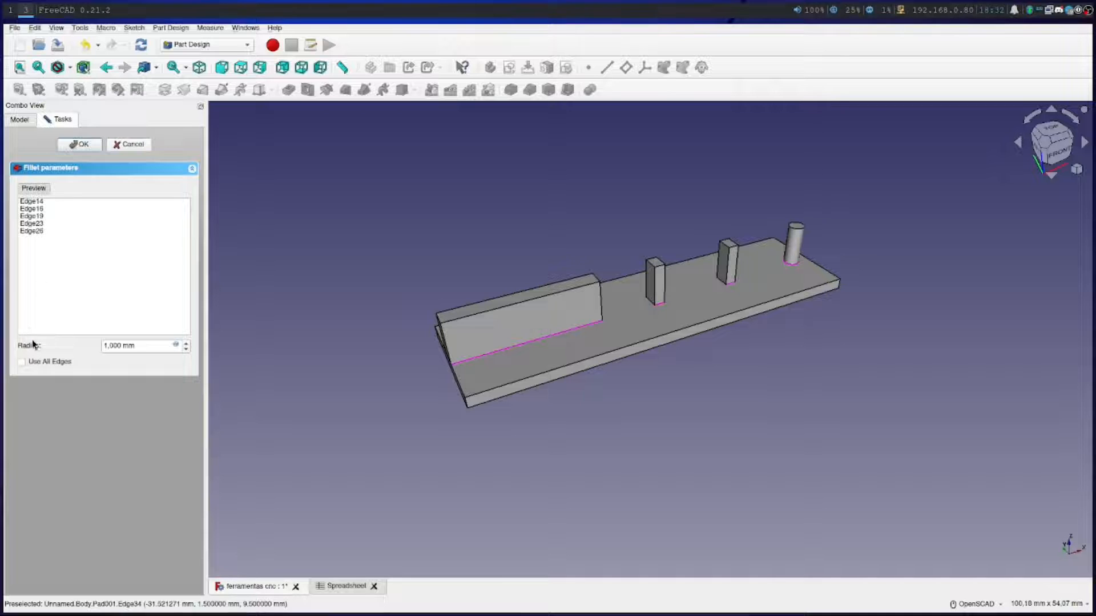
Preview the fillet and set its radius to 2 mm
click(35, 188)
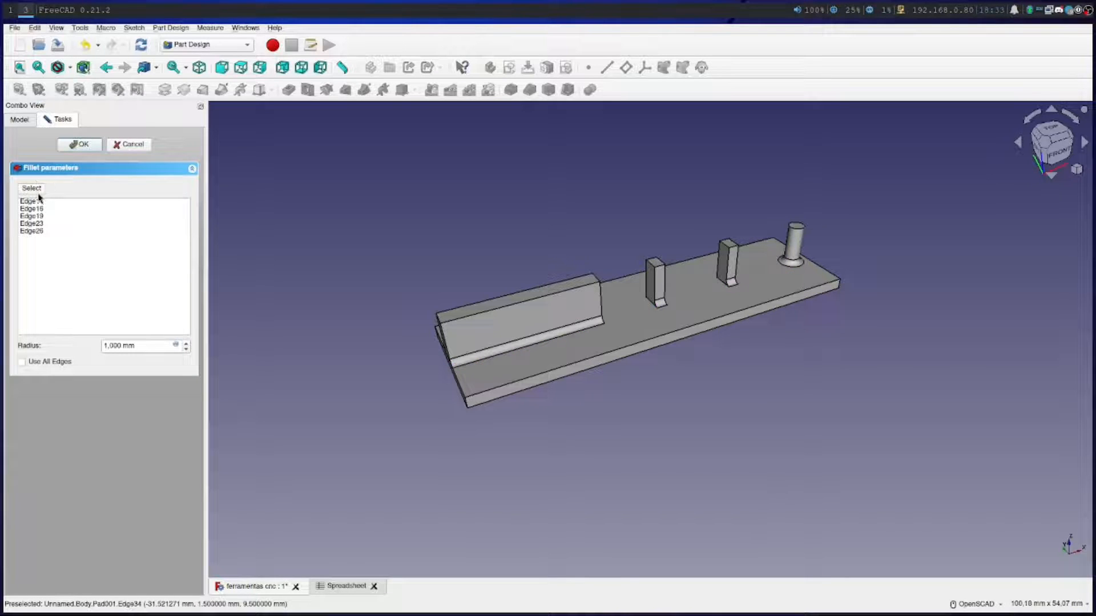
click(186, 344)
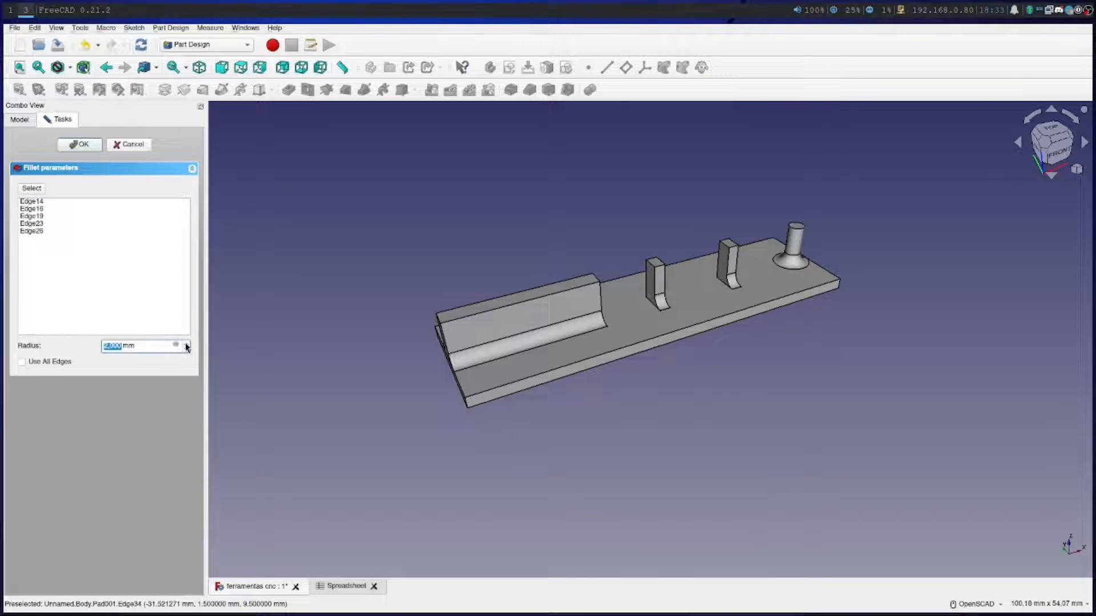
drag(423, 457, 519, 445)
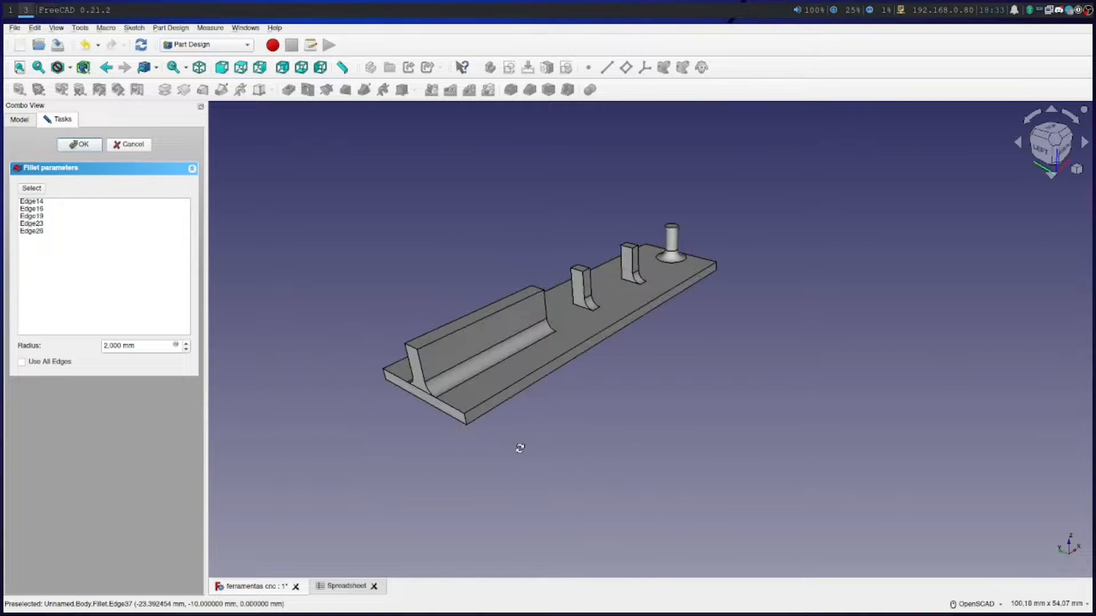
Return to edge selection and add the left-side base edges of both rectangular posts to the fillet
click(581, 311)
click(31, 188)
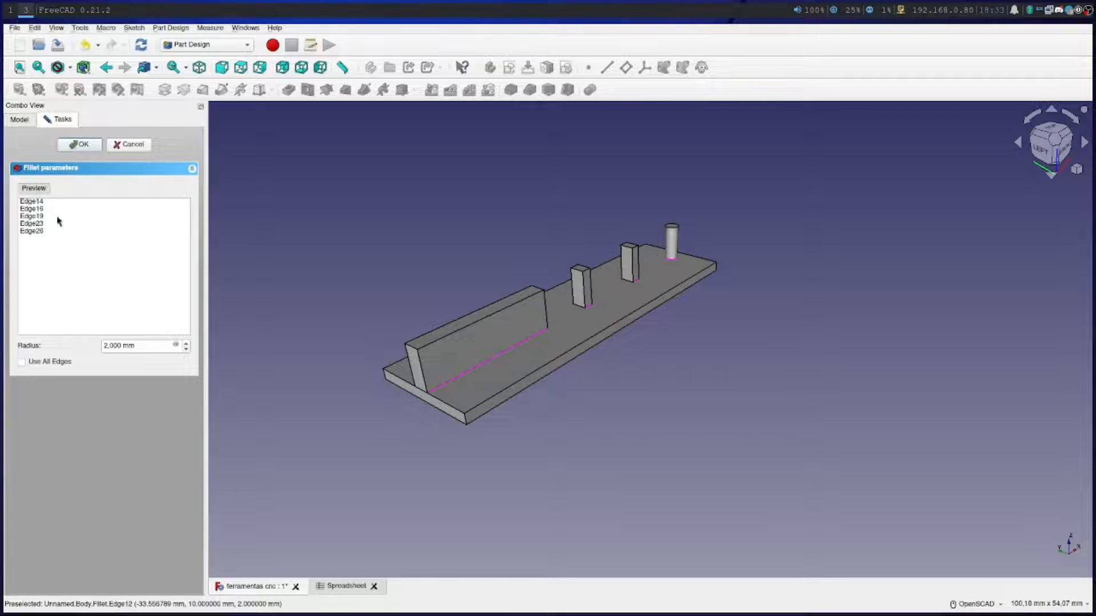
click(578, 307)
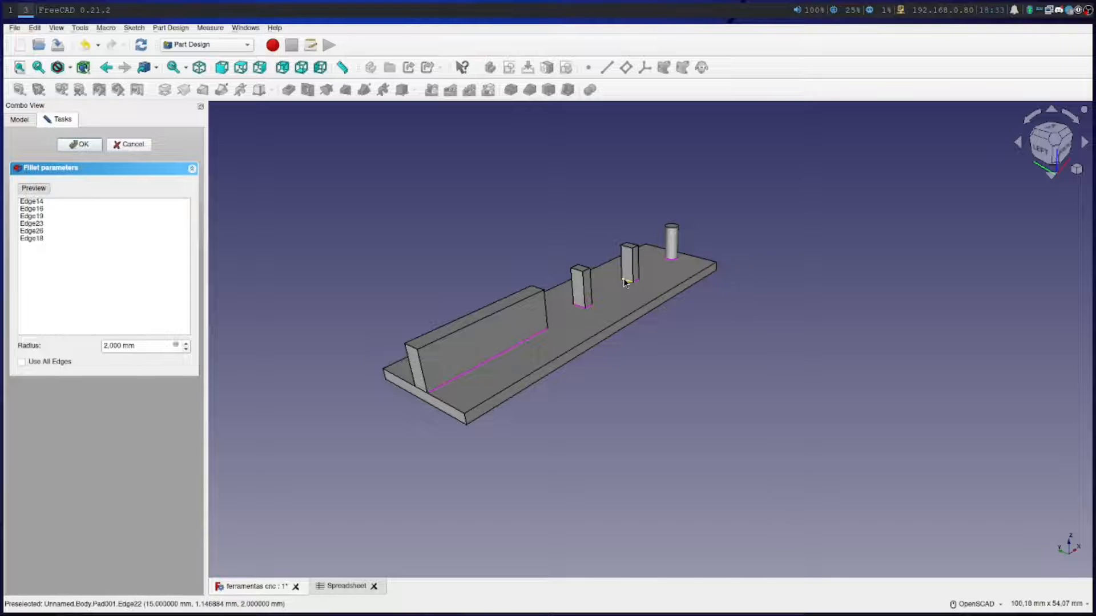
click(624, 280)
Add the right-side base edges of both rectangular posts to the fillet
middle_drag(668, 392, 589, 395)
right_drag(589, 395, 600, 396)
drag(551, 403, 271, 427)
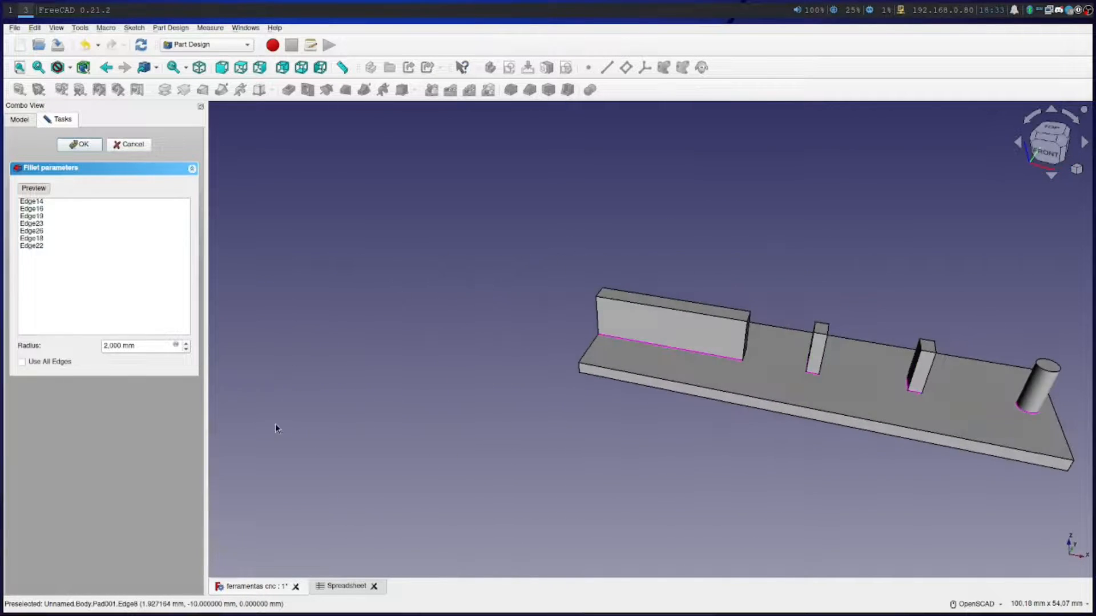
drag(770, 477, 682, 467)
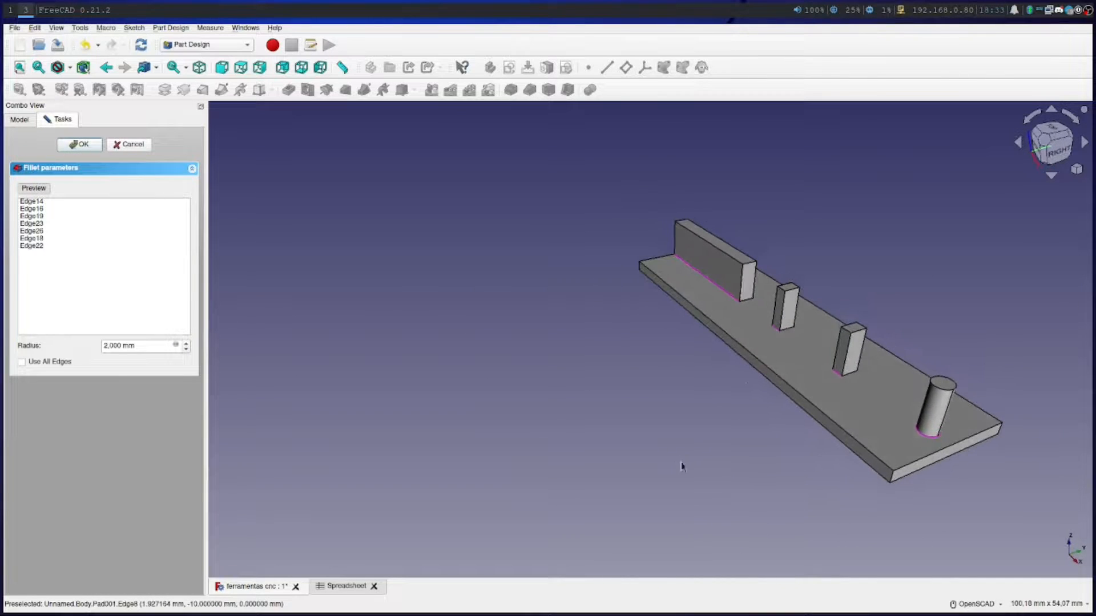
click(790, 333)
click(851, 375)
Add the rear base edges of both rectangular posts to the fillet and preview it
drag(771, 491, 445, 421)
click(697, 335)
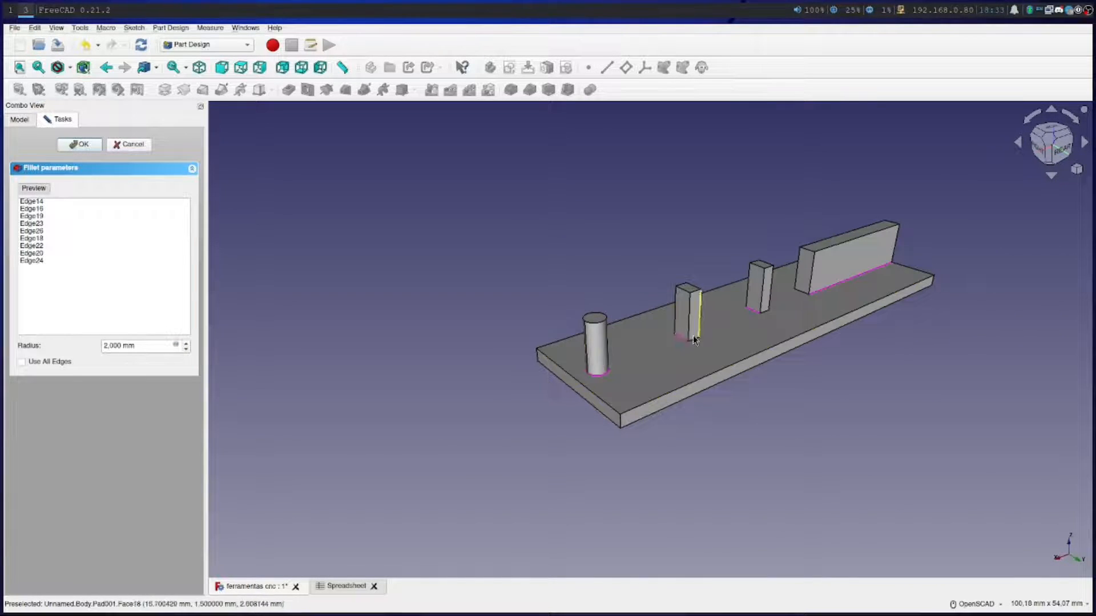
click(765, 315)
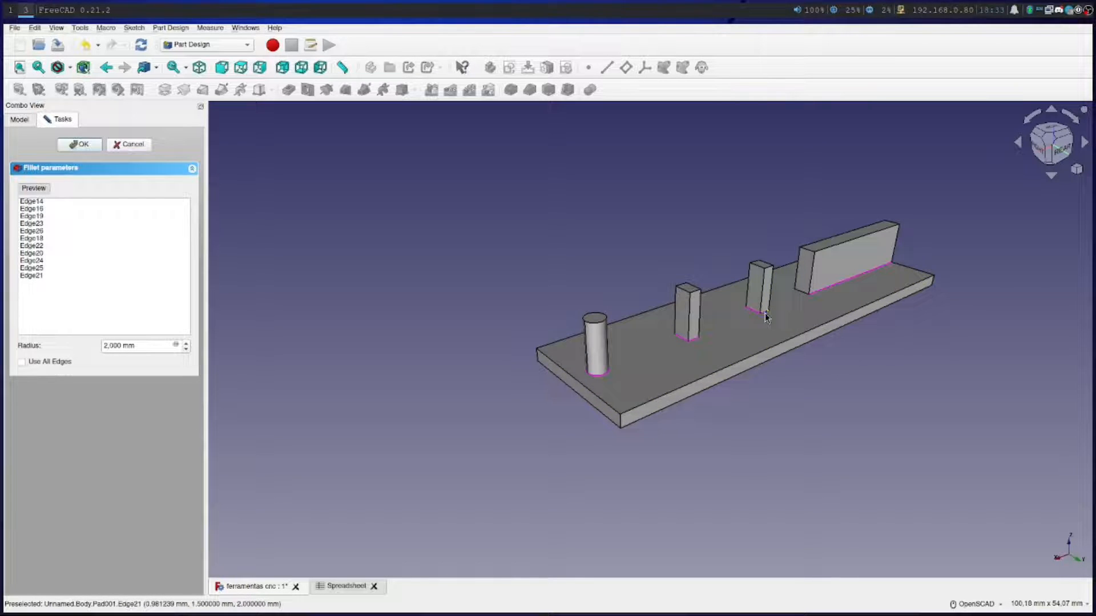
click(33, 188)
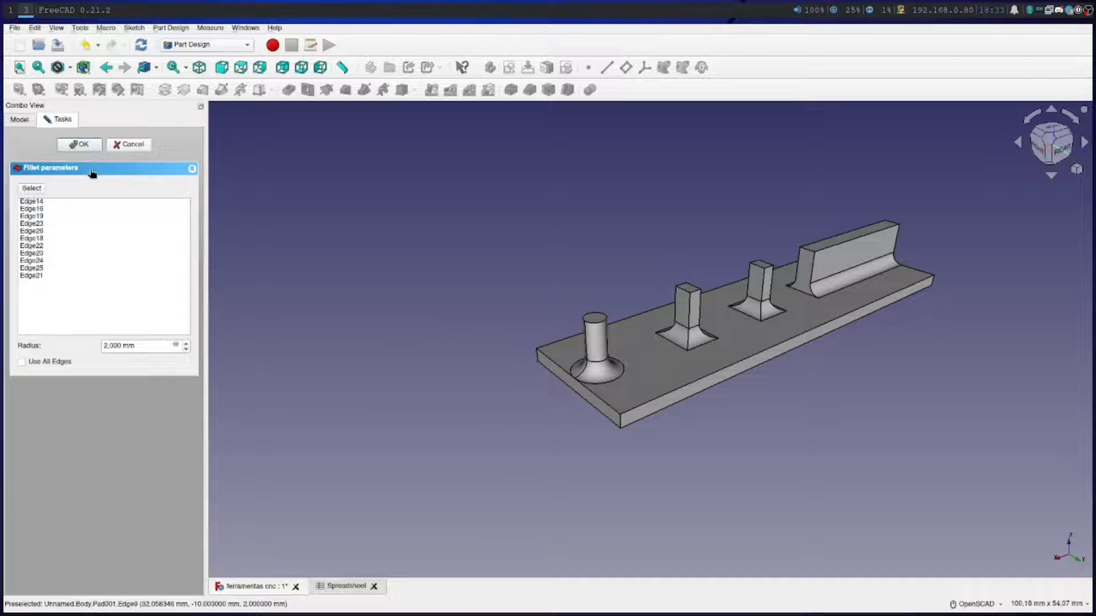
Remove the long rectangular block's base edges, Edge14 and Edge16, from the fillet selection and apply the fillet
click(54, 203)
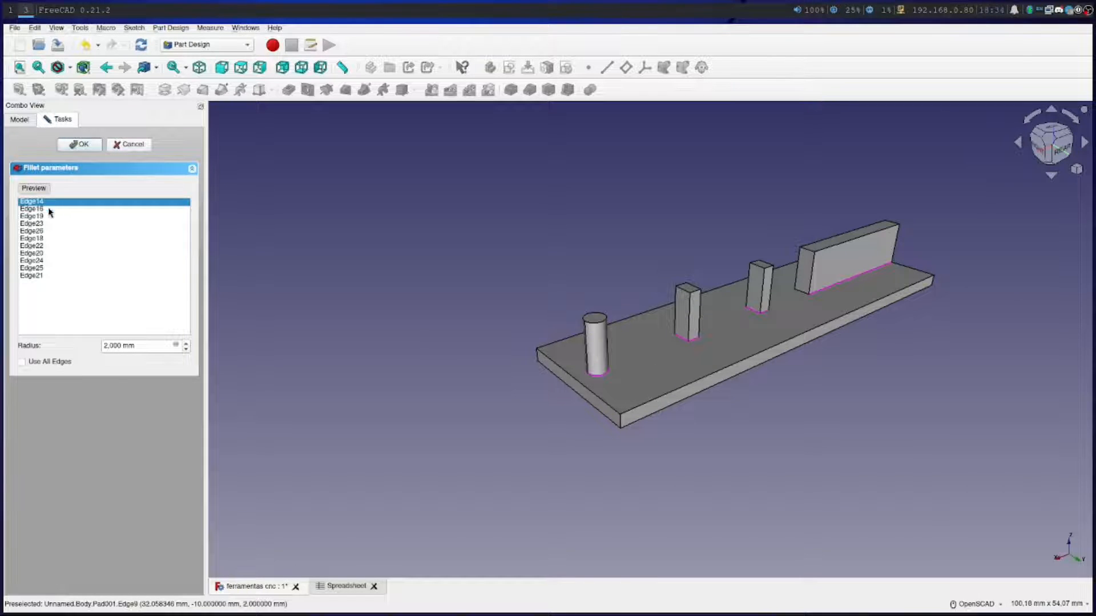
click(49, 210)
right_click(49, 210)
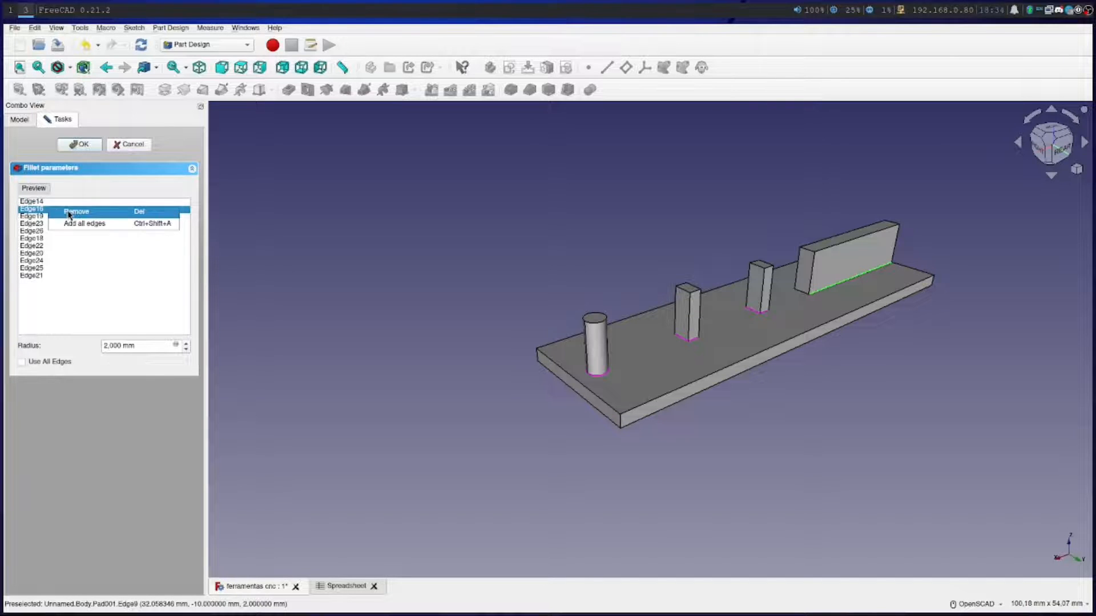
click(60, 210)
right_click(63, 204)
click(72, 207)
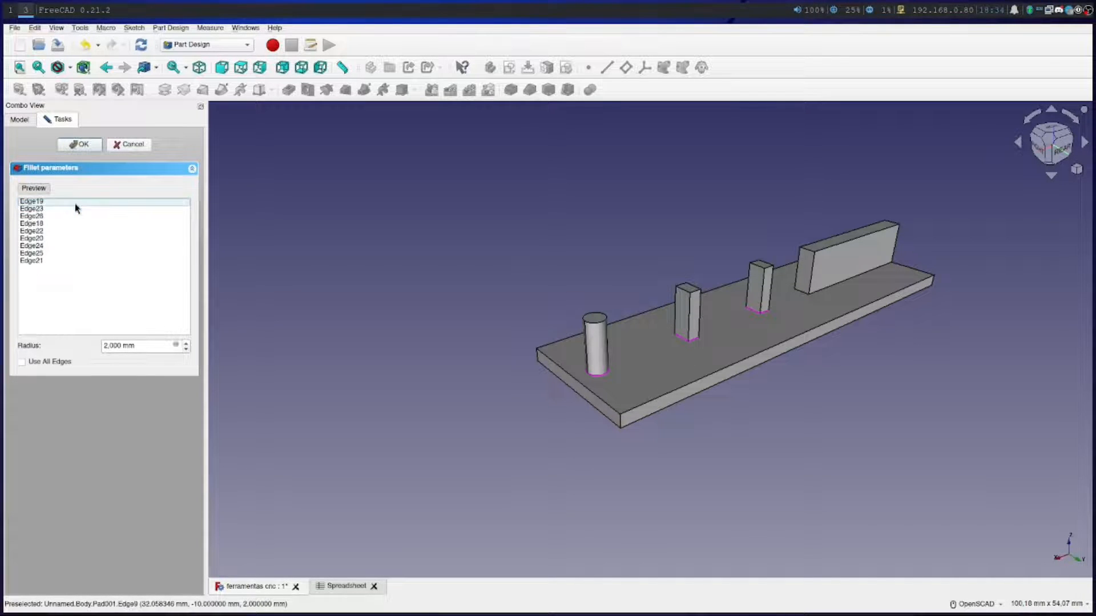
click(80, 145)
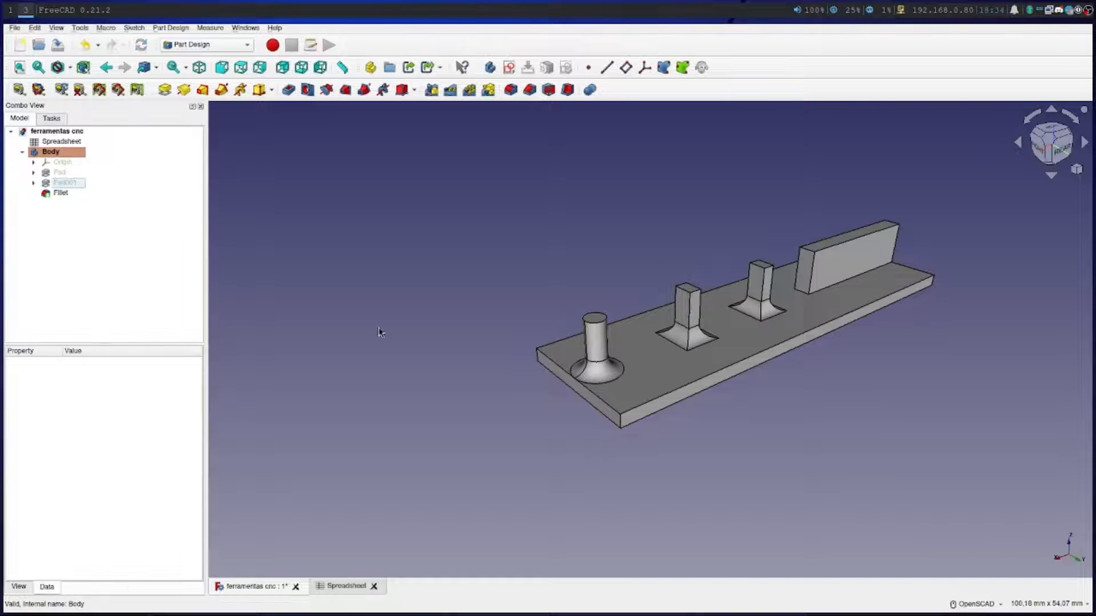
Fillet the four vertical corner edges of the base plate with a 5 mm radius
click(619, 426)
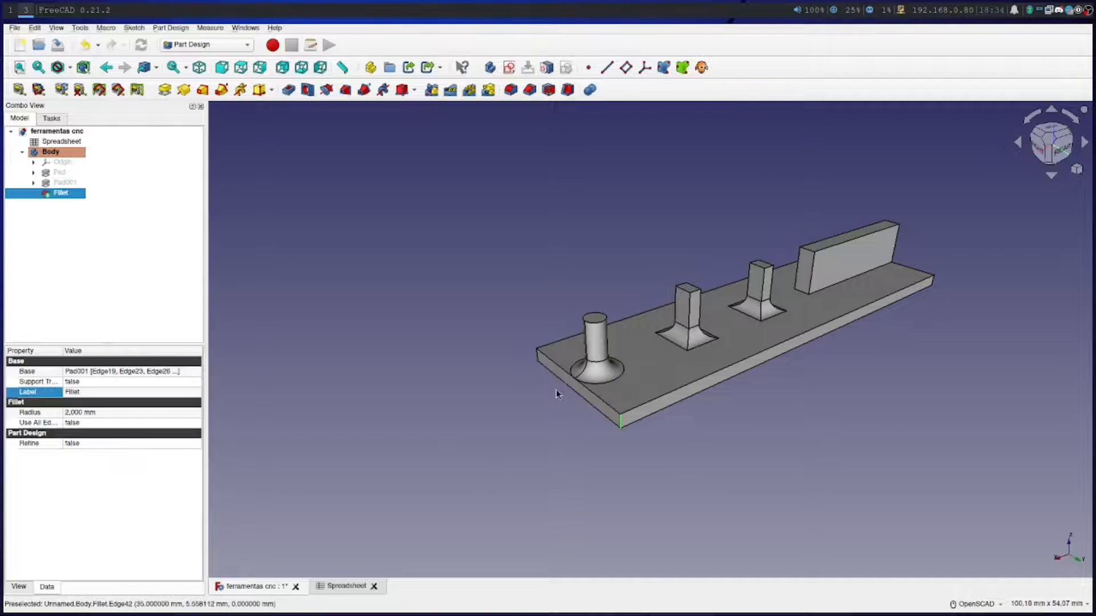
ctrl+click(538, 358)
drag(849, 427, 665, 393)
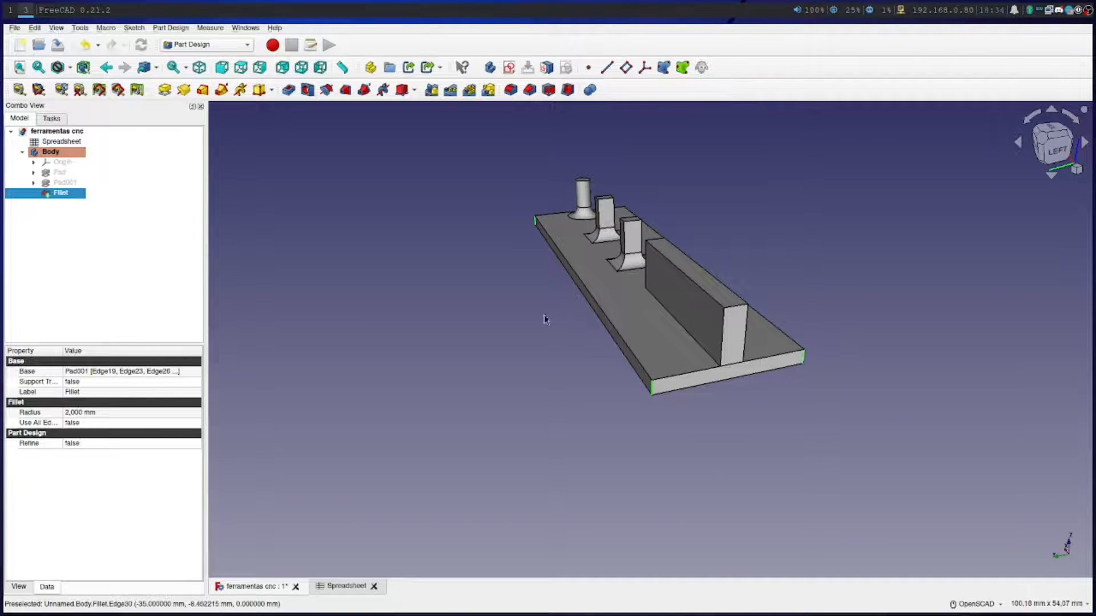
click(510, 90)
click(187, 343)
click(187, 344)
click(187, 344)
click(188, 344)
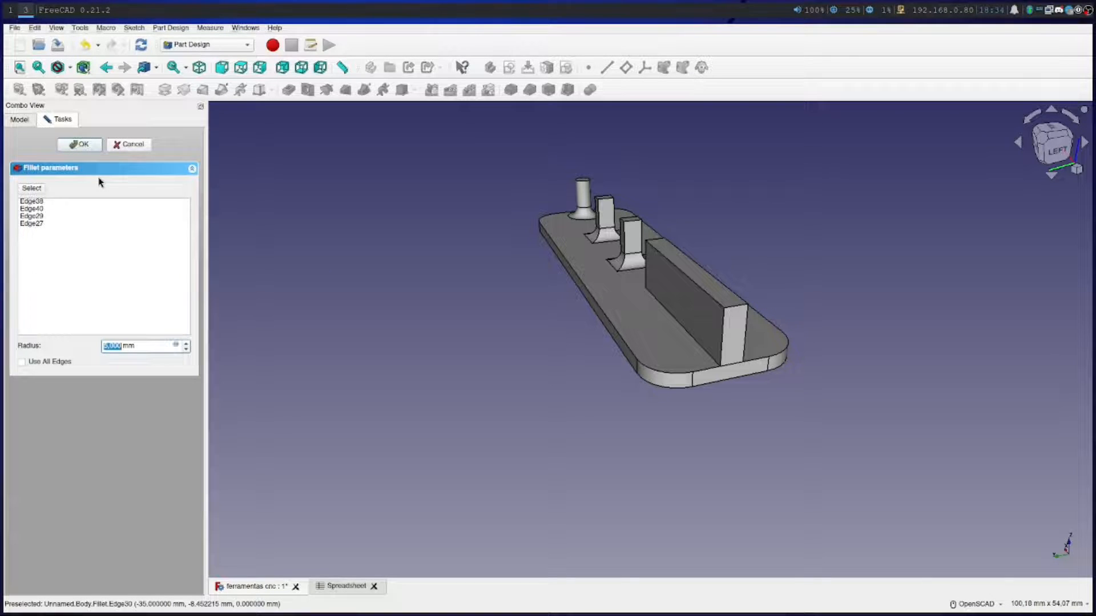
click(77, 146)
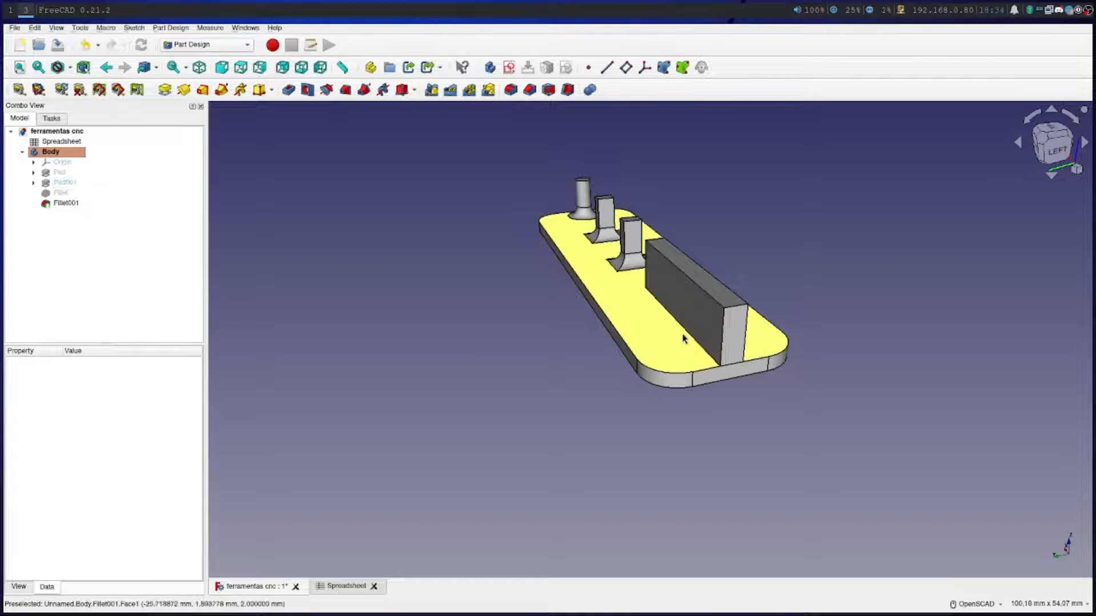
Create a new sketch on the large side face of the long rectangular block
click(698, 315)
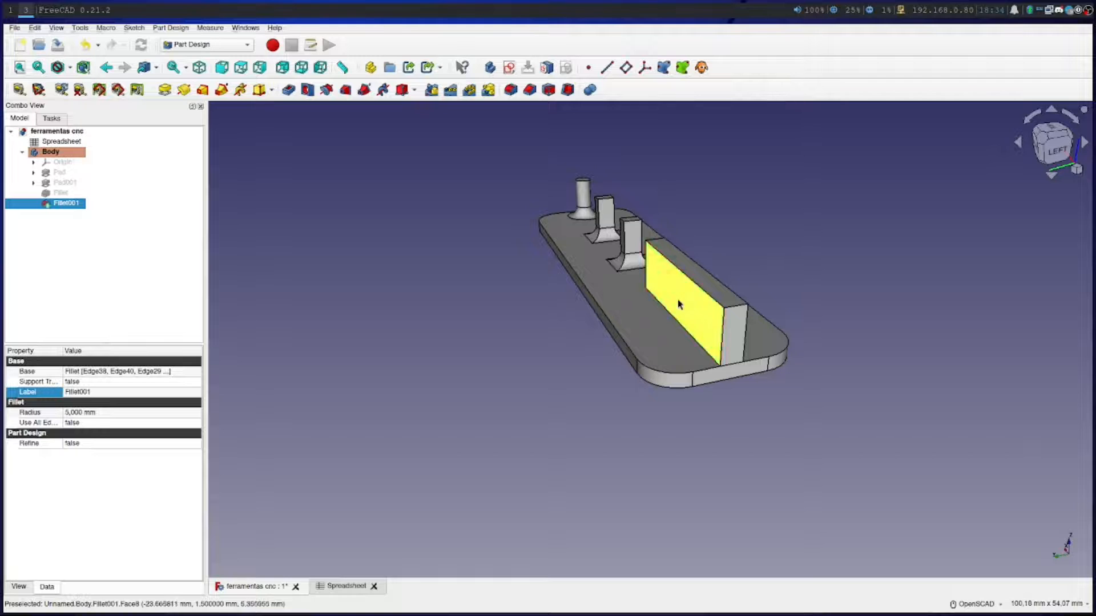
click(509, 68)
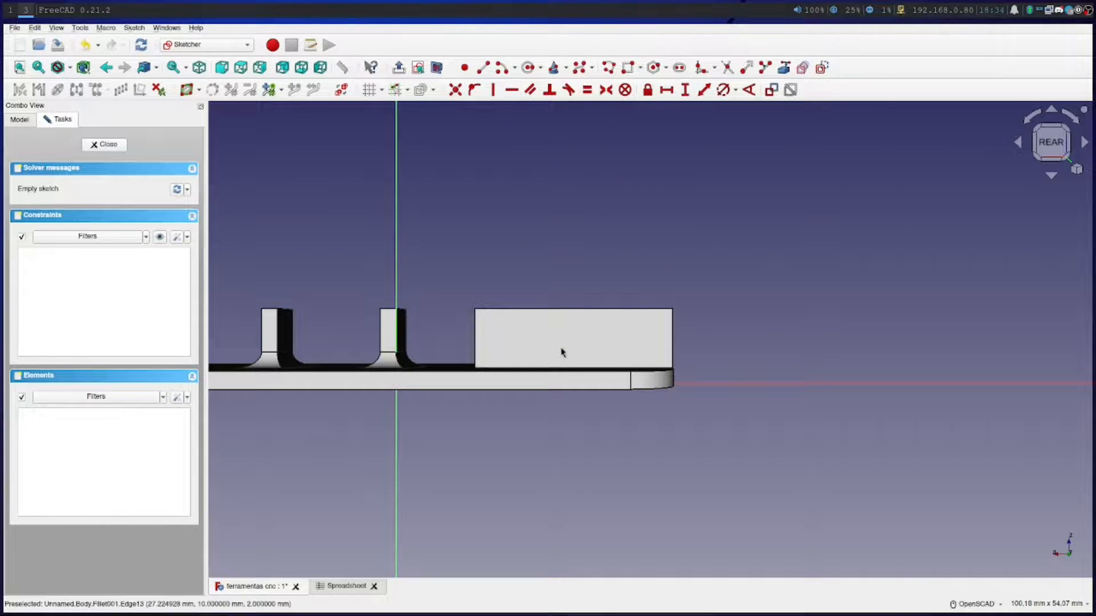
scroll(562, 353, down, 1)
scroll(561, 351, up, 8)
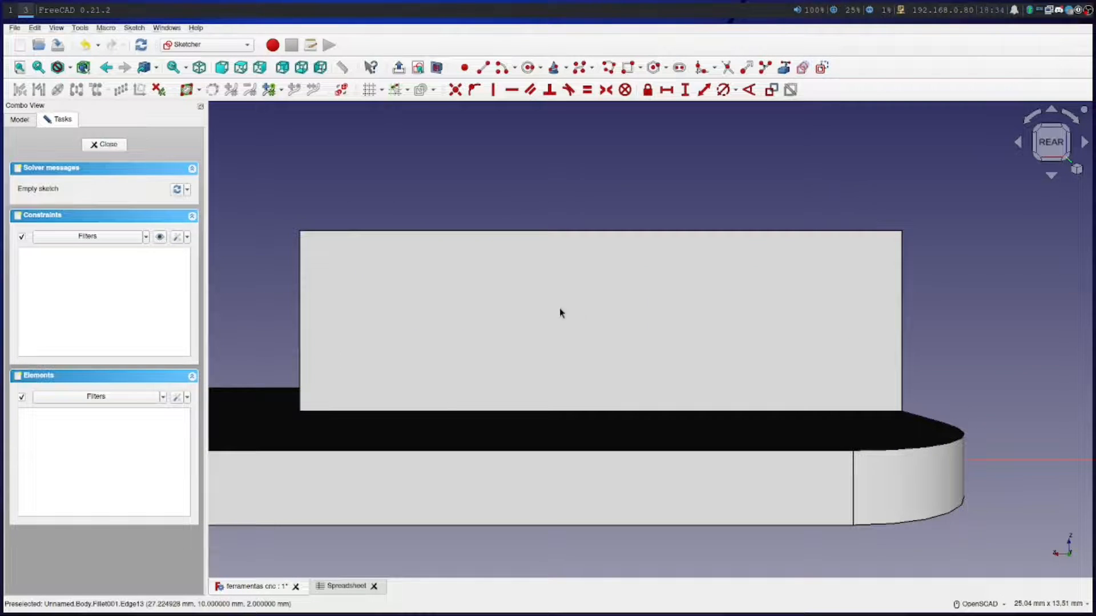
Examine the holder's base and raised supports in isometric and perspective views from several angles
click(1075, 170)
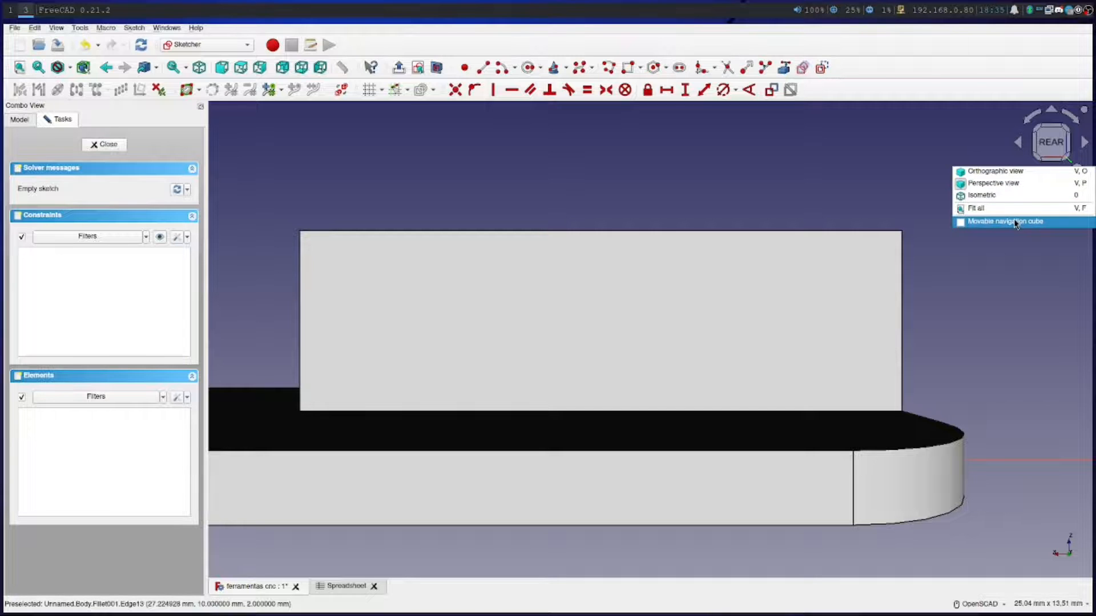
click(999, 197)
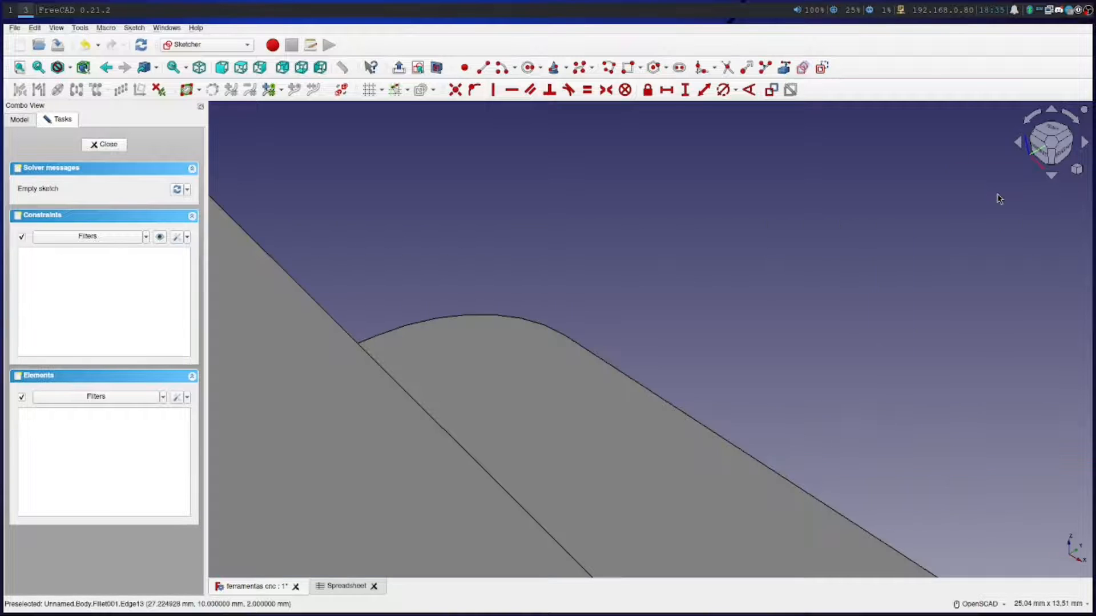
click(1077, 170)
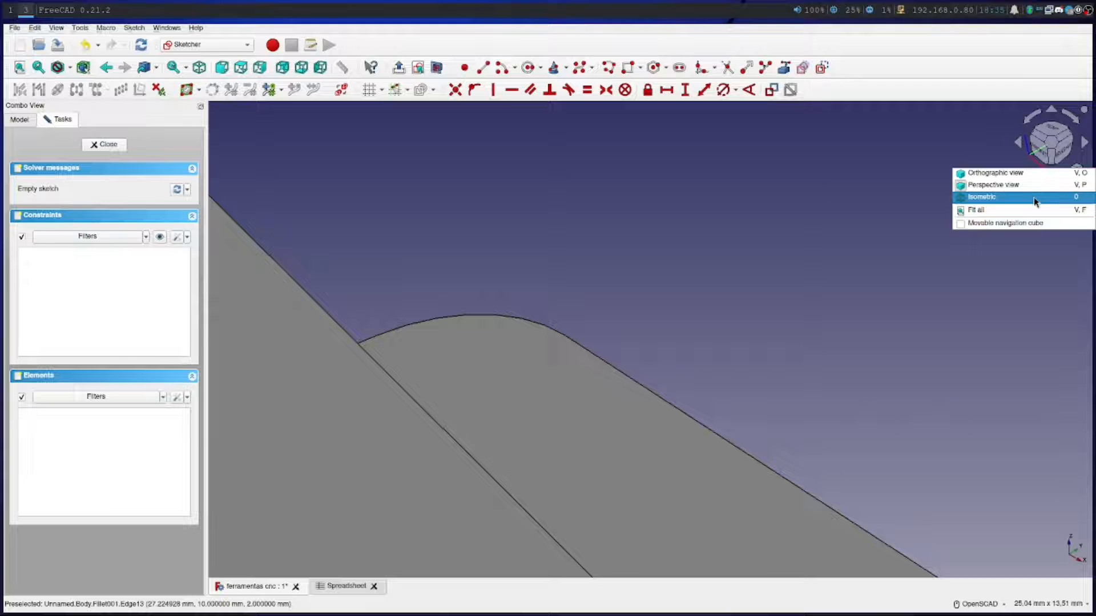
click(1029, 184)
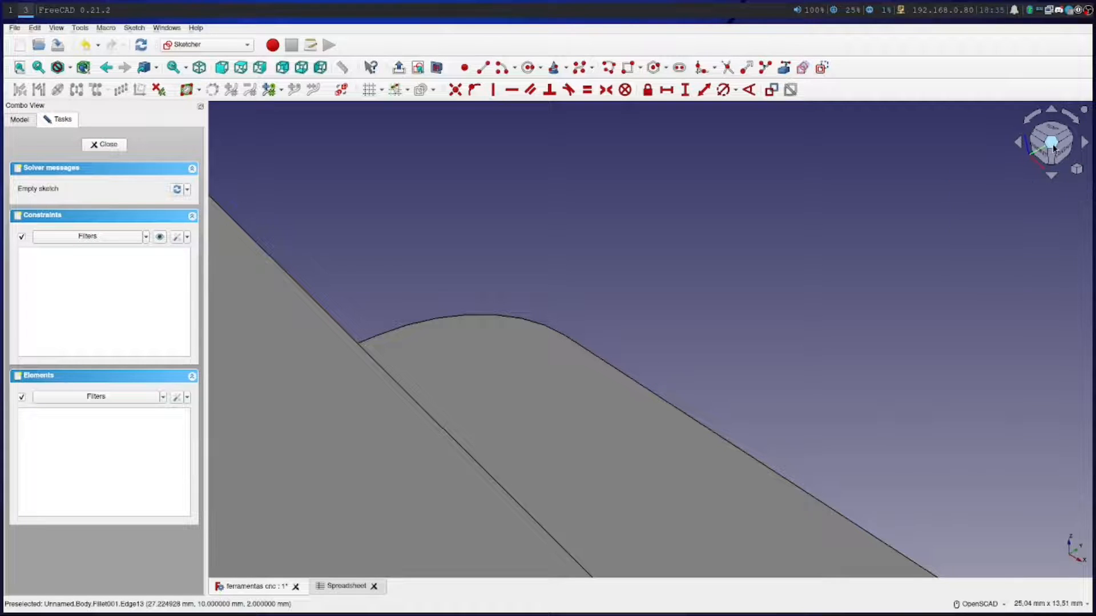
scroll(736, 323, down, 9)
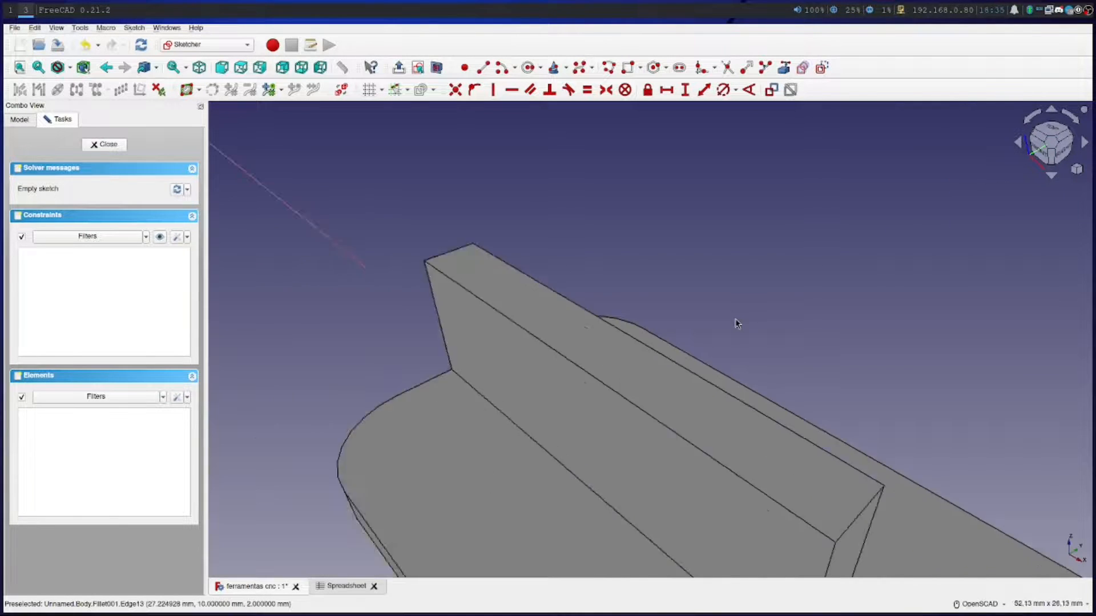
scroll(736, 323, down, 3)
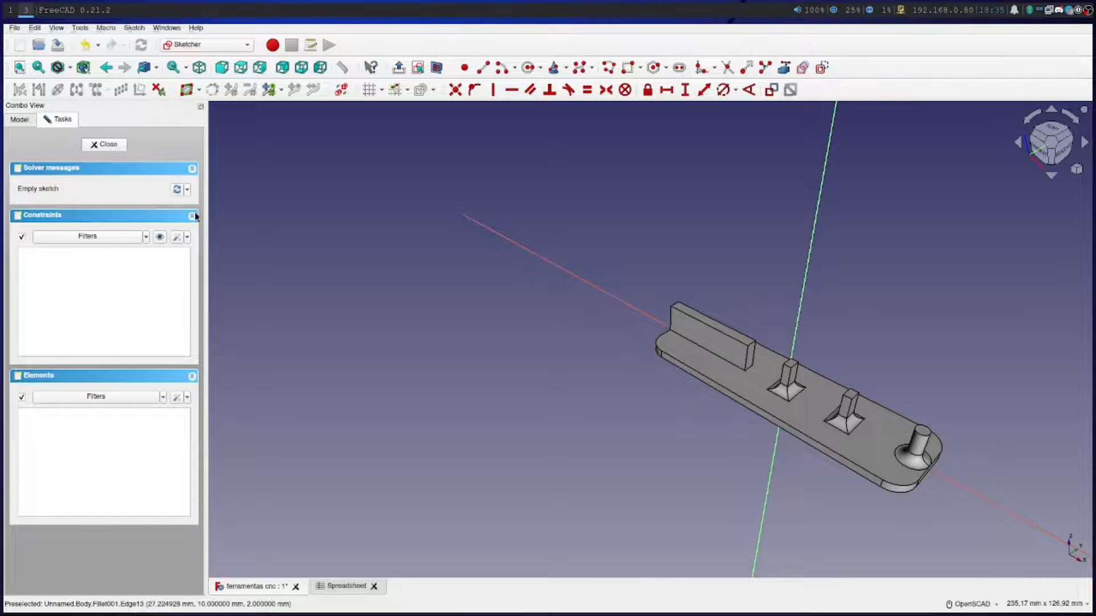
scroll(727, 391, up, 5)
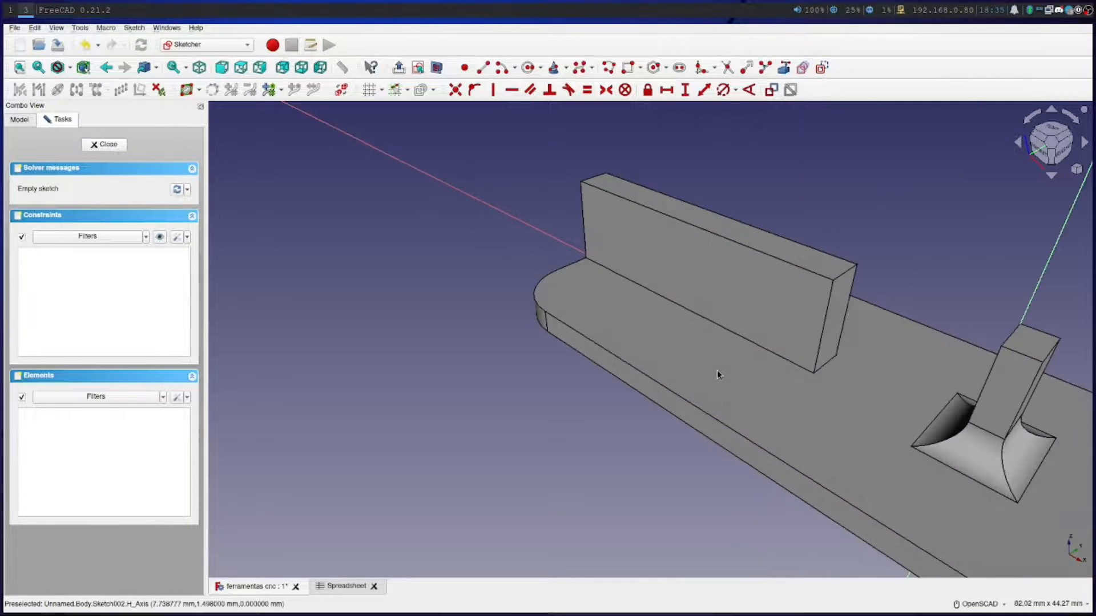
scroll(733, 361, down, 6)
scroll(732, 361, up, 5)
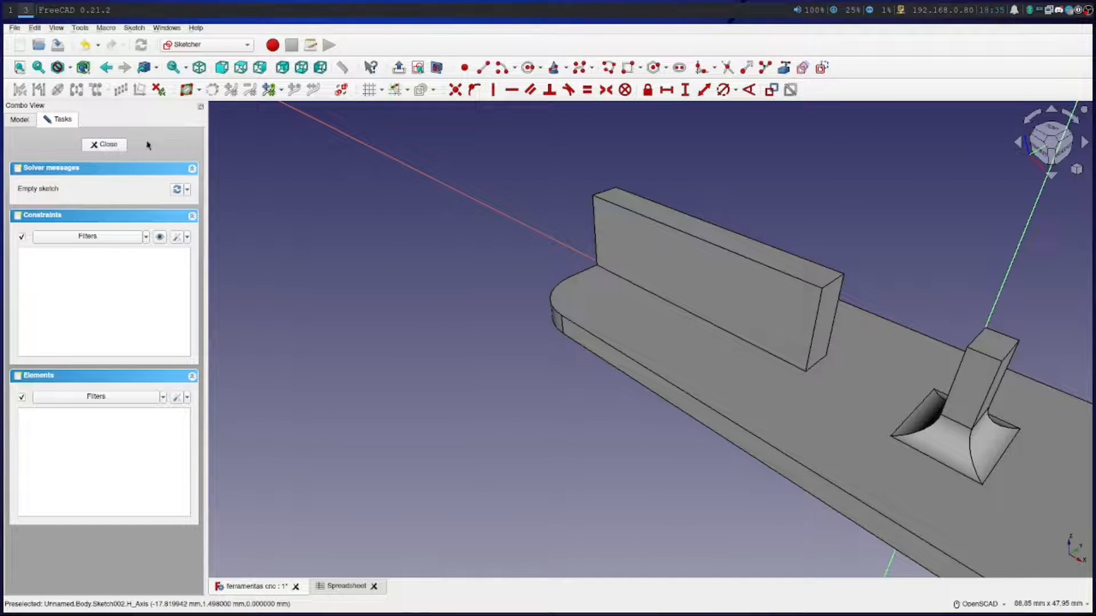
right_drag(782, 357, 590, 344)
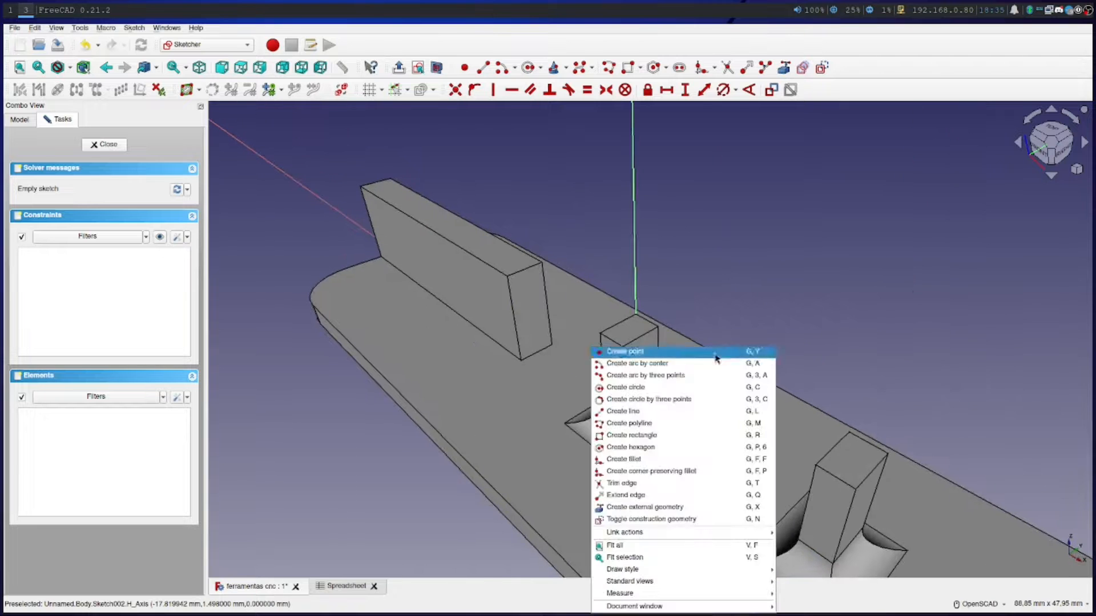
click(838, 319)
drag(801, 473, 447, 408)
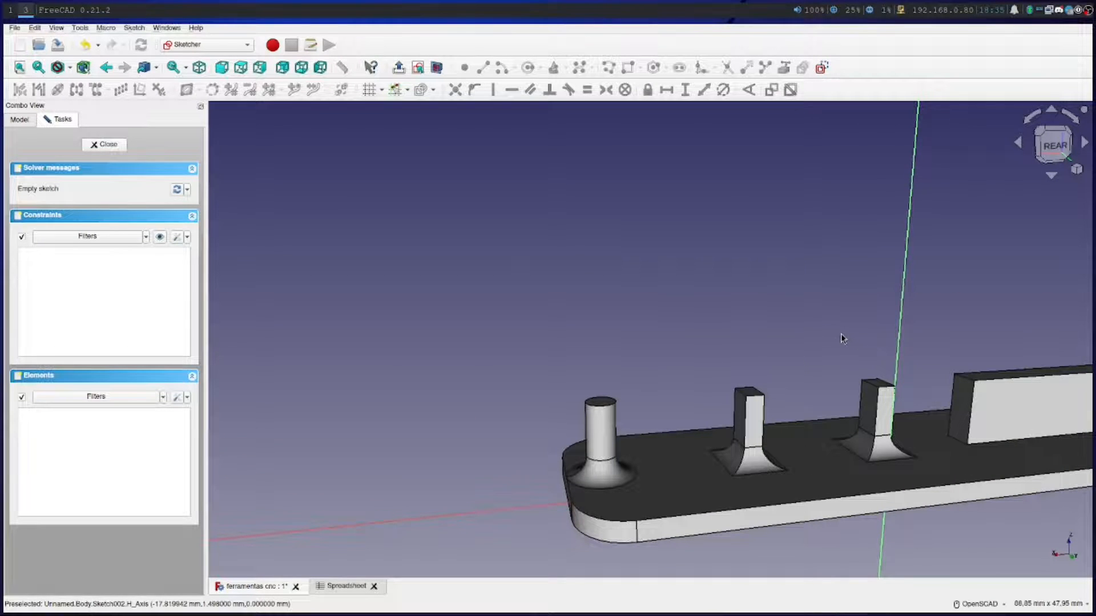
Align the view perpendicular to the sketch plane and turn on the section view for the long block's face
click(418, 68)
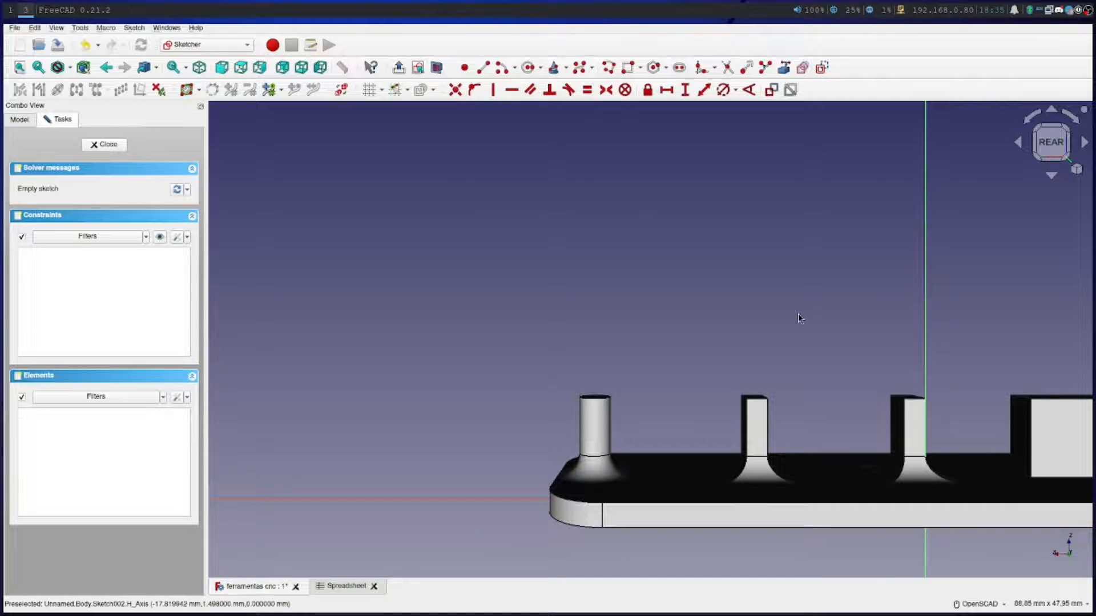
scroll(712, 308, up, 1)
right_drag(786, 321, 362, 274)
click(618, 239)
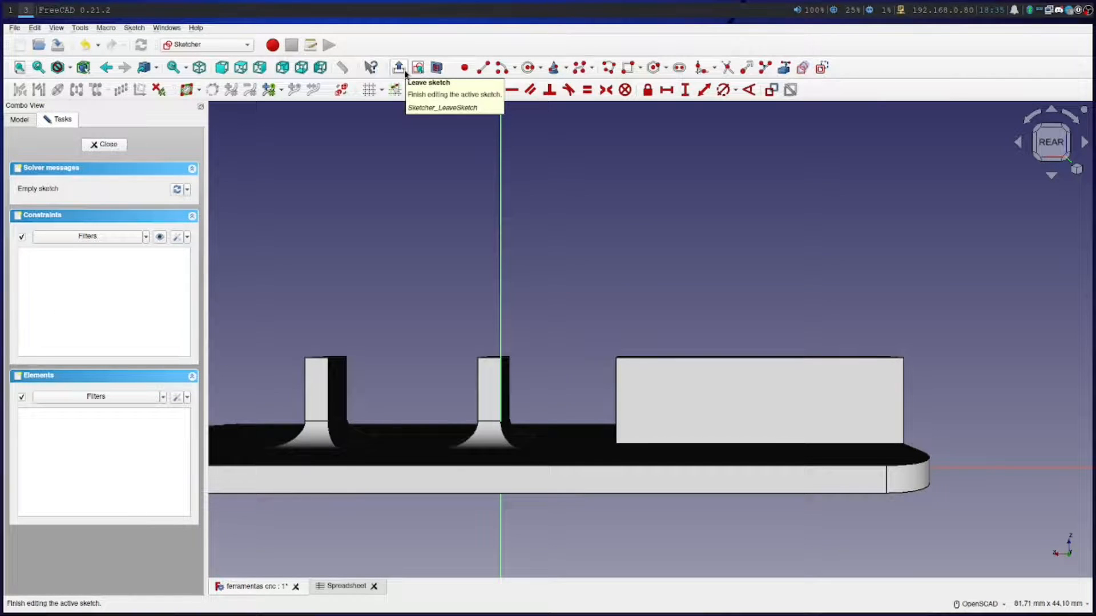
click(437, 69)
scroll(790, 391, down, 2)
scroll(790, 392, down, 1)
scroll(814, 433, up, 2)
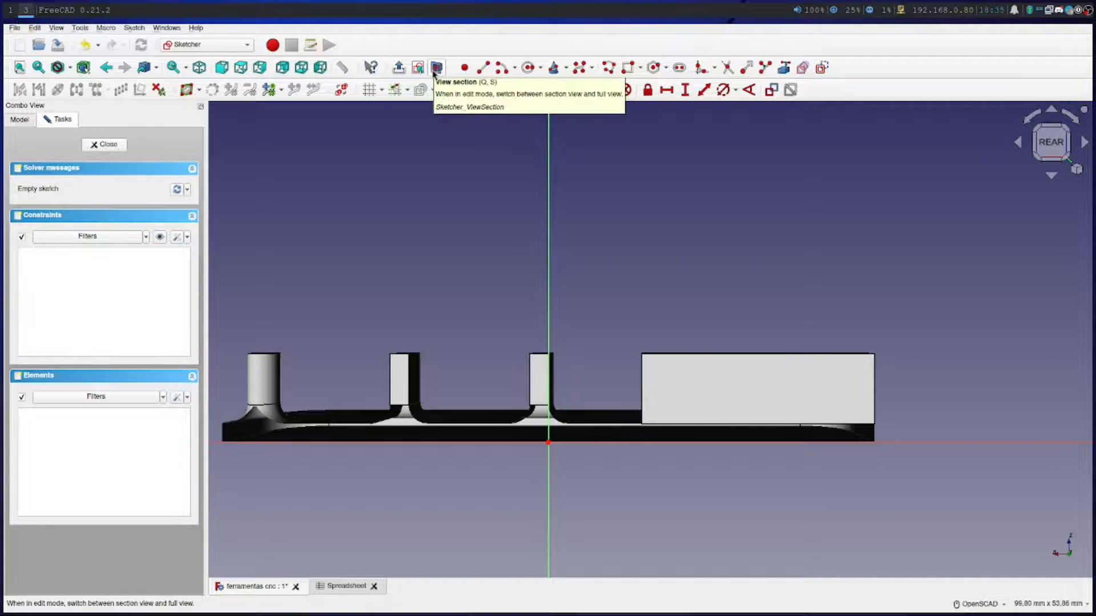
scroll(837, 440, up, 7)
scroll(824, 434, down, 3)
scroll(782, 418, down, 2)
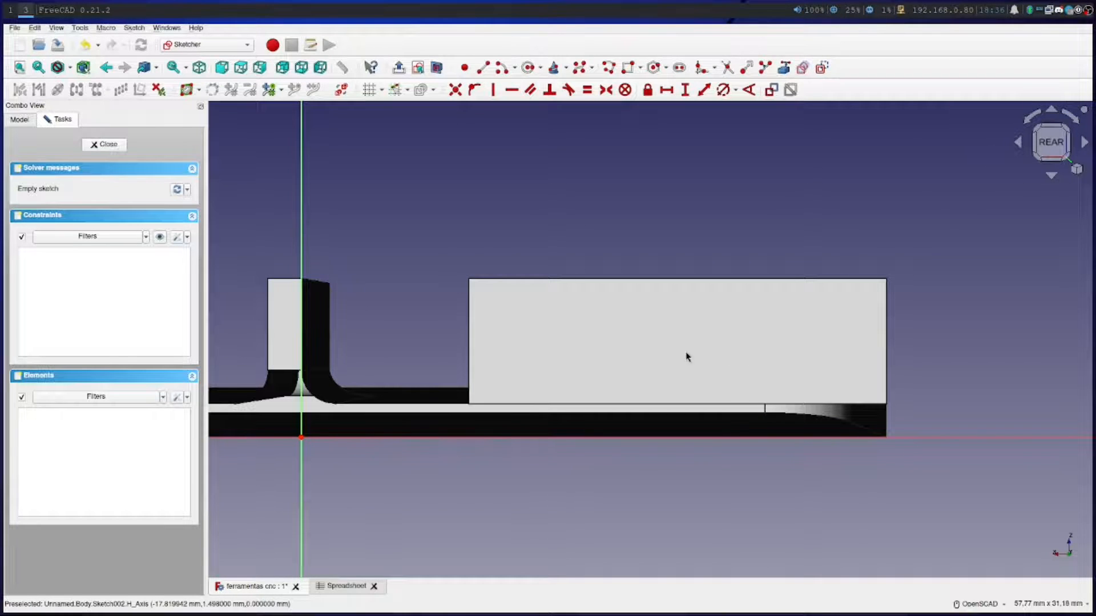
In the spreadsheet, enter the label "Diametro Maximo" in cell D7 and the value 4,5 in cell E7
click(331, 588)
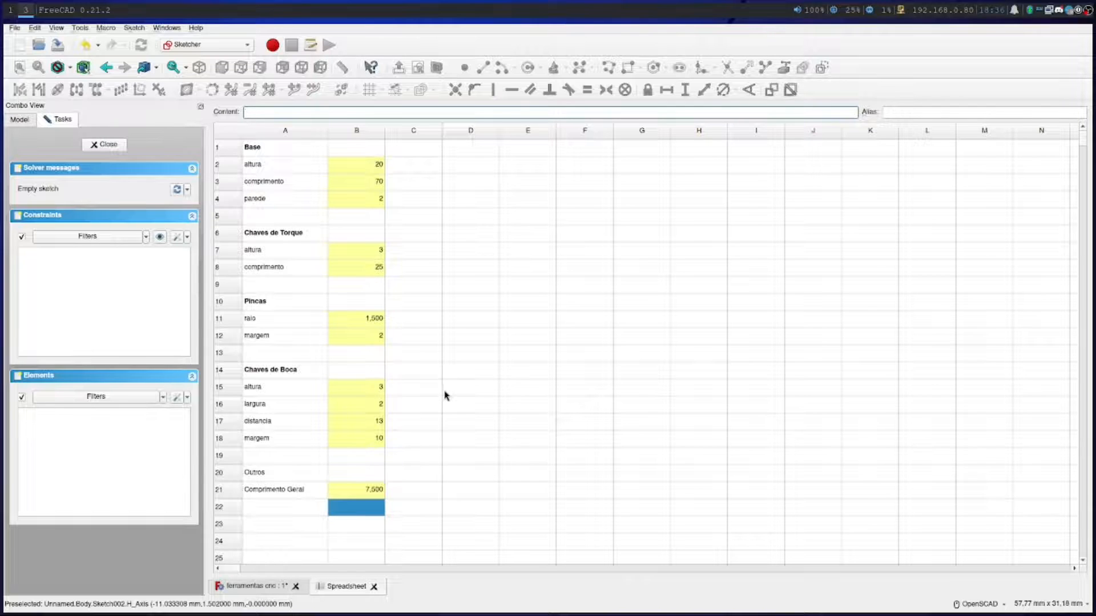
click(458, 255)
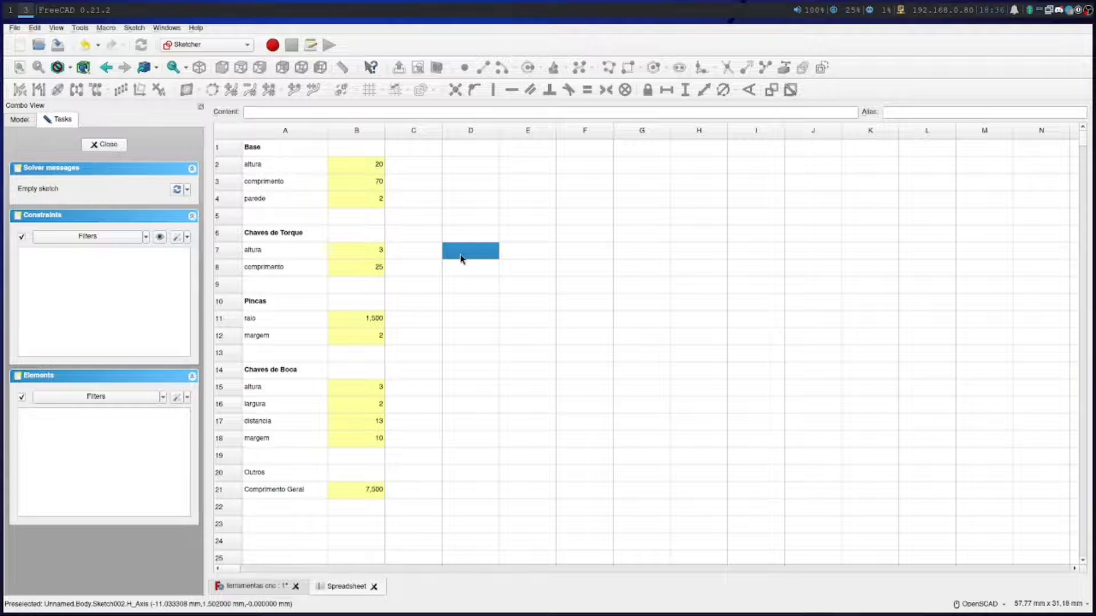
text(Diametro Maximo)
click(519, 253)
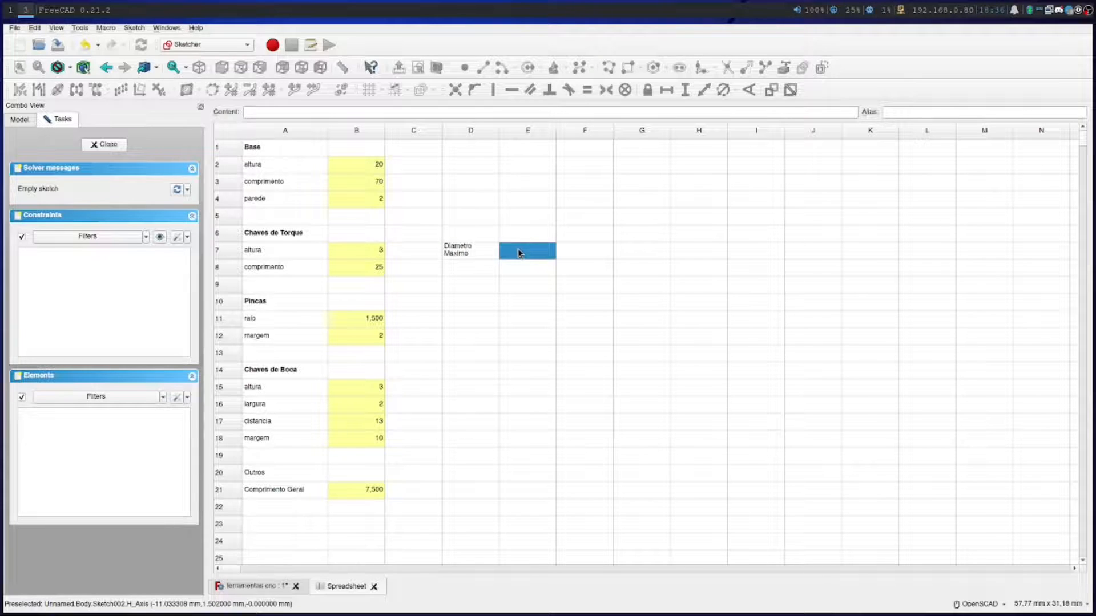
text(4,5)
key(Return)
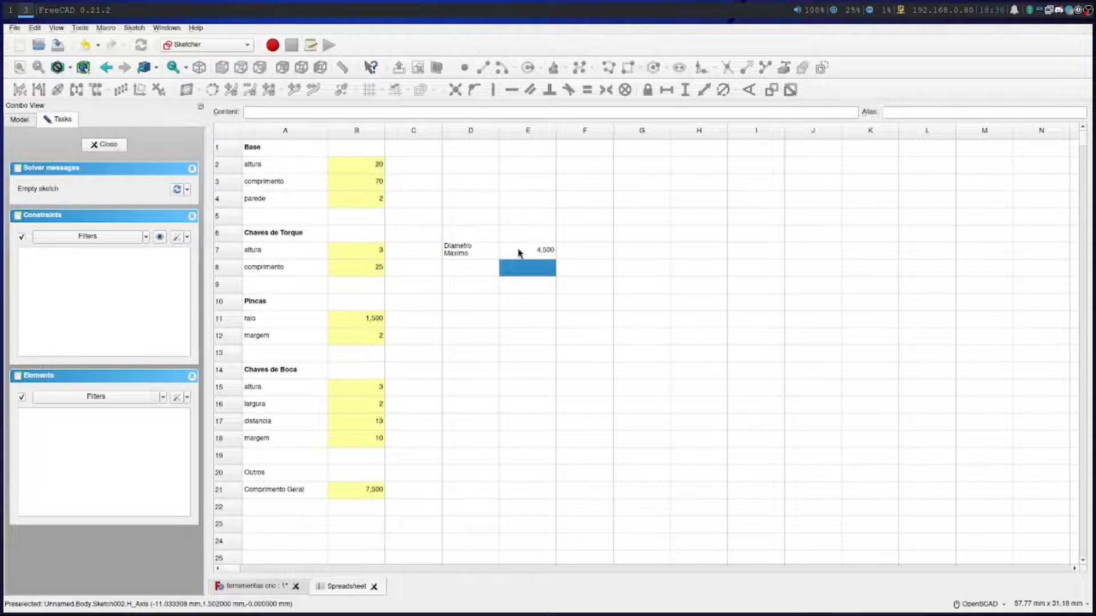
click(485, 274)
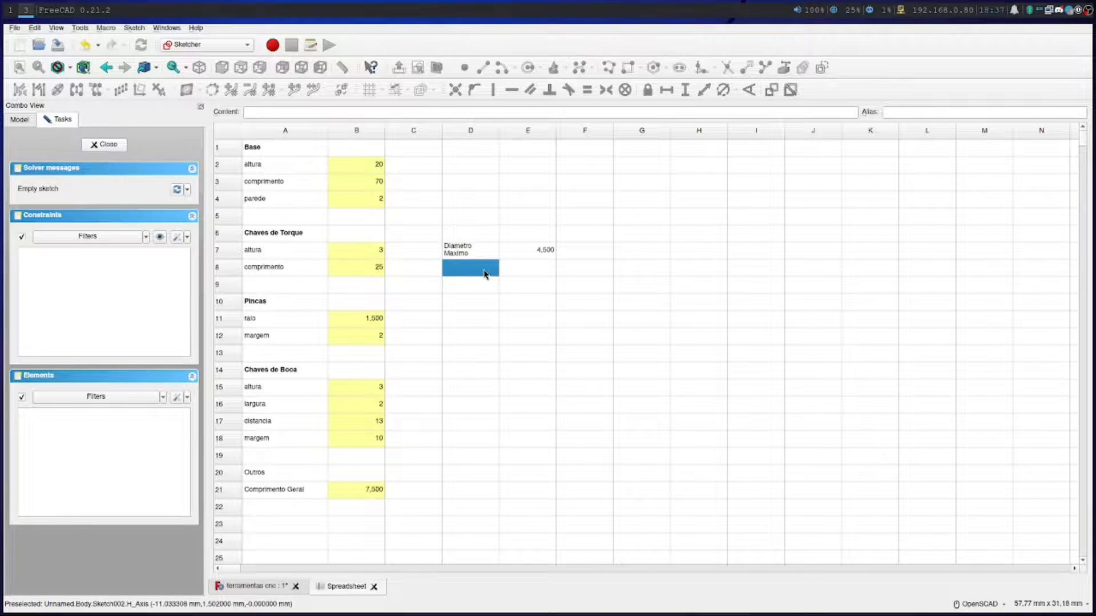
Enter the label "Diametro Minimo" in cell D8 and the value 2 in cell E8
text(Diame)
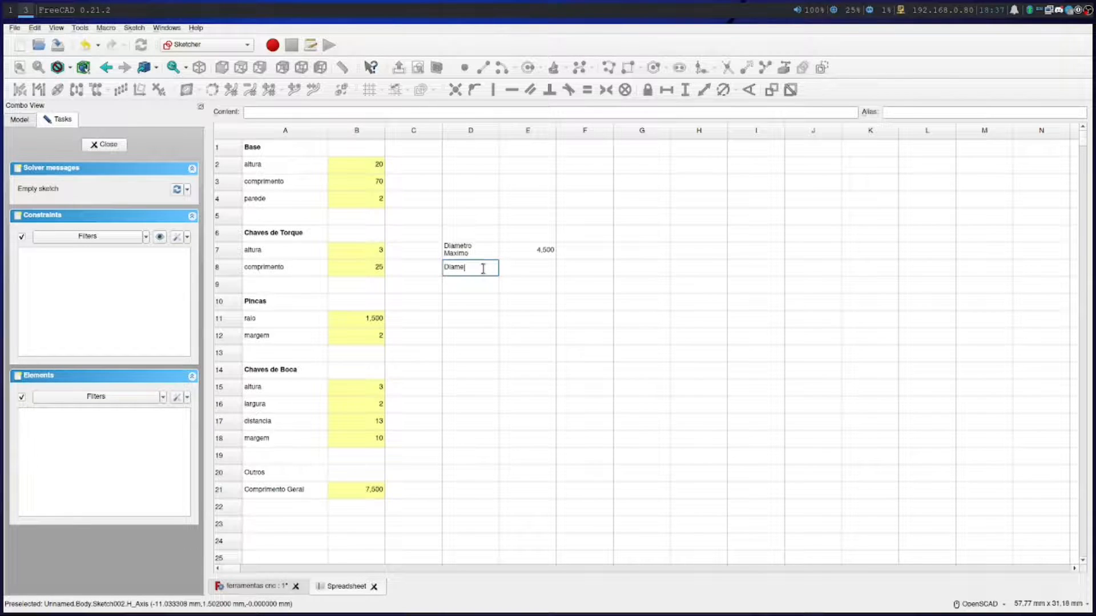
text(tro Minimo)
click(526, 276)
text(2)
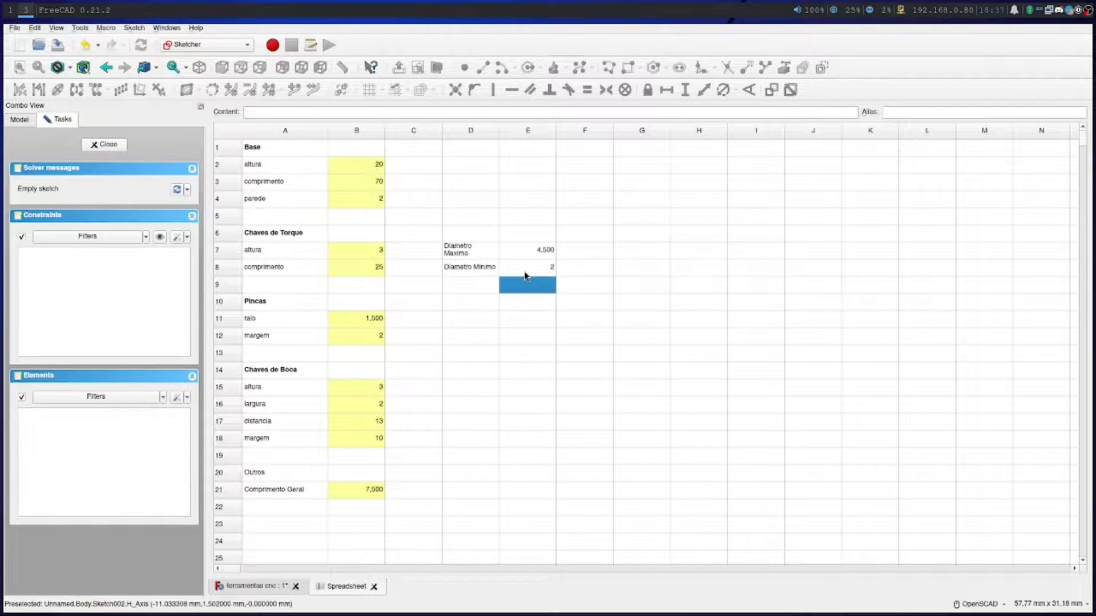
click(942, 110)
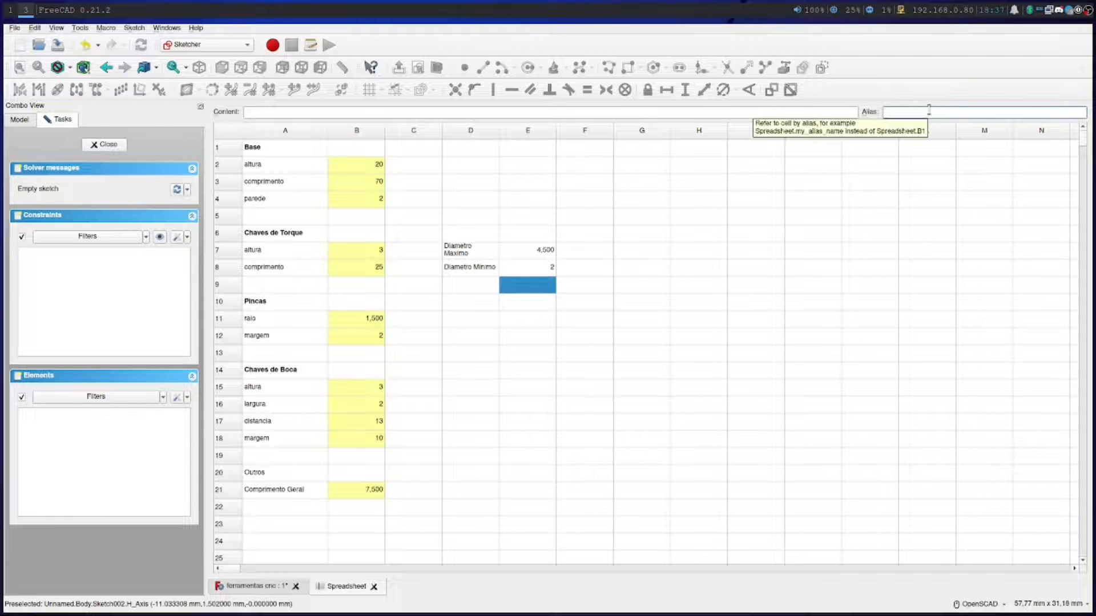
text(t)
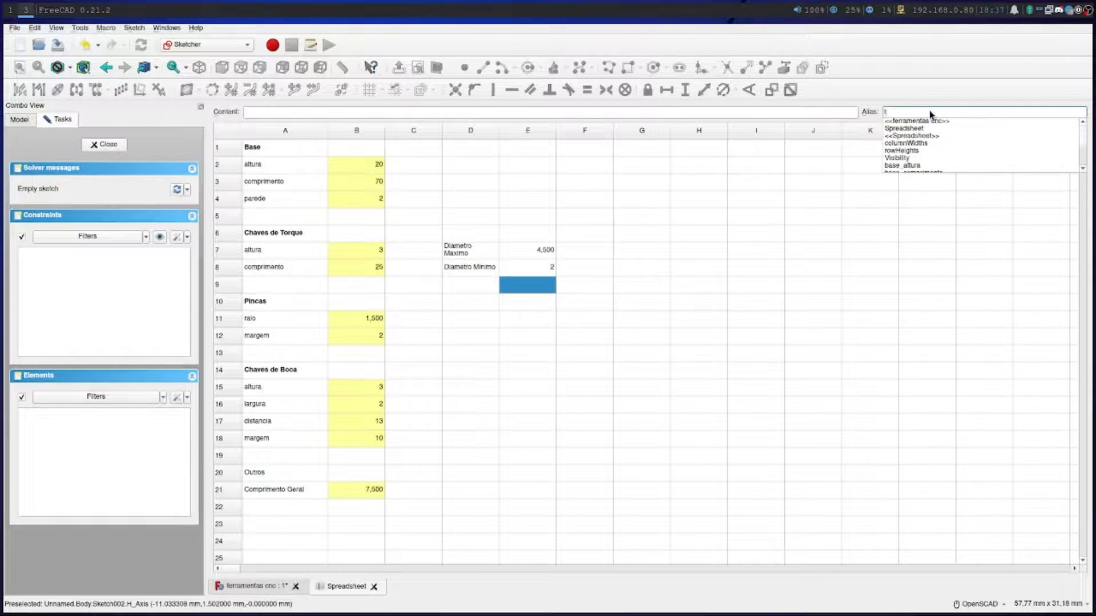
text(orque_diametro)
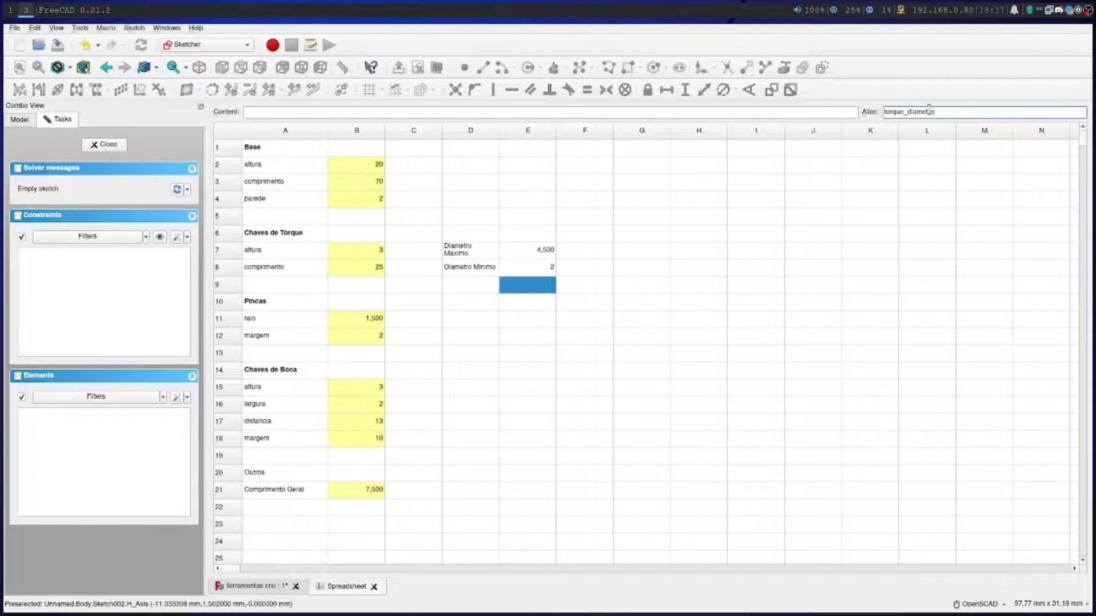
key(Return)
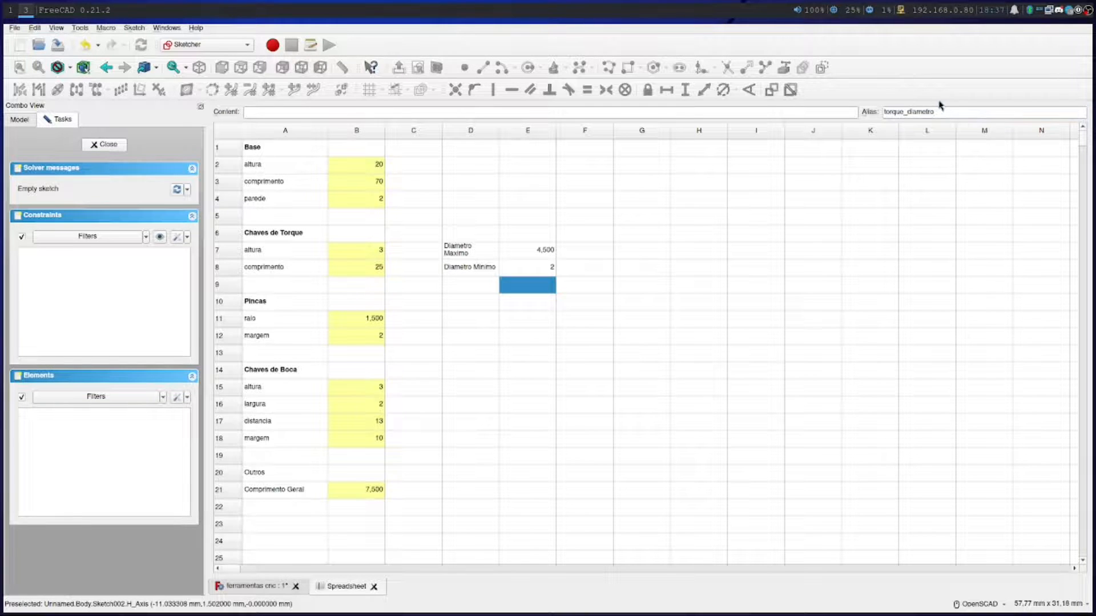
click(936, 111)
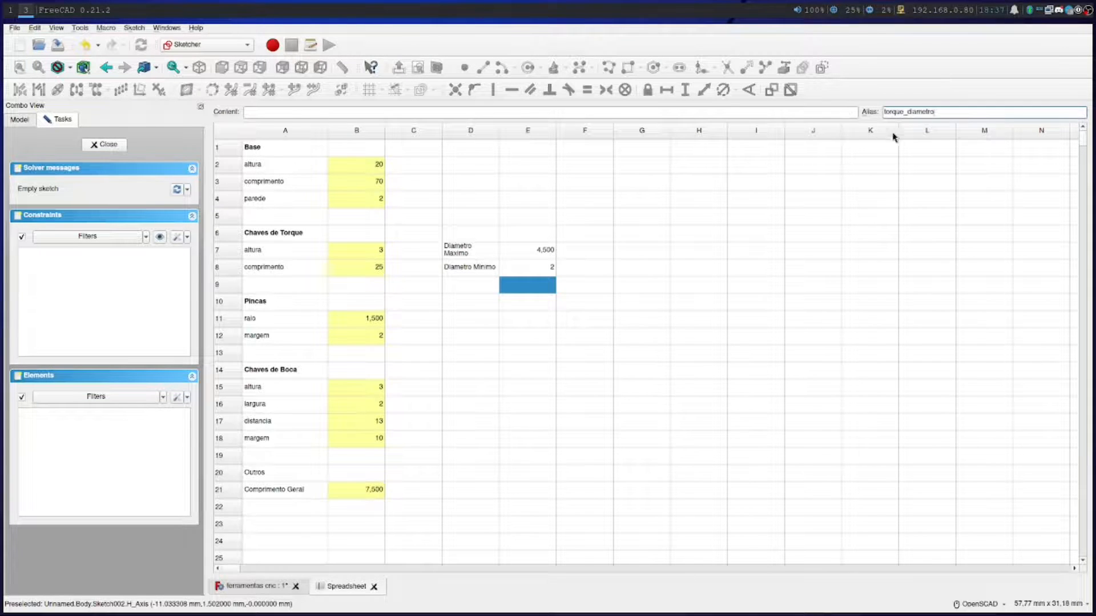
drag(939, 112, 859, 111)
Assign the alias torque_diametro_maximo to the maximum diameter value in cell E7
click(508, 267)
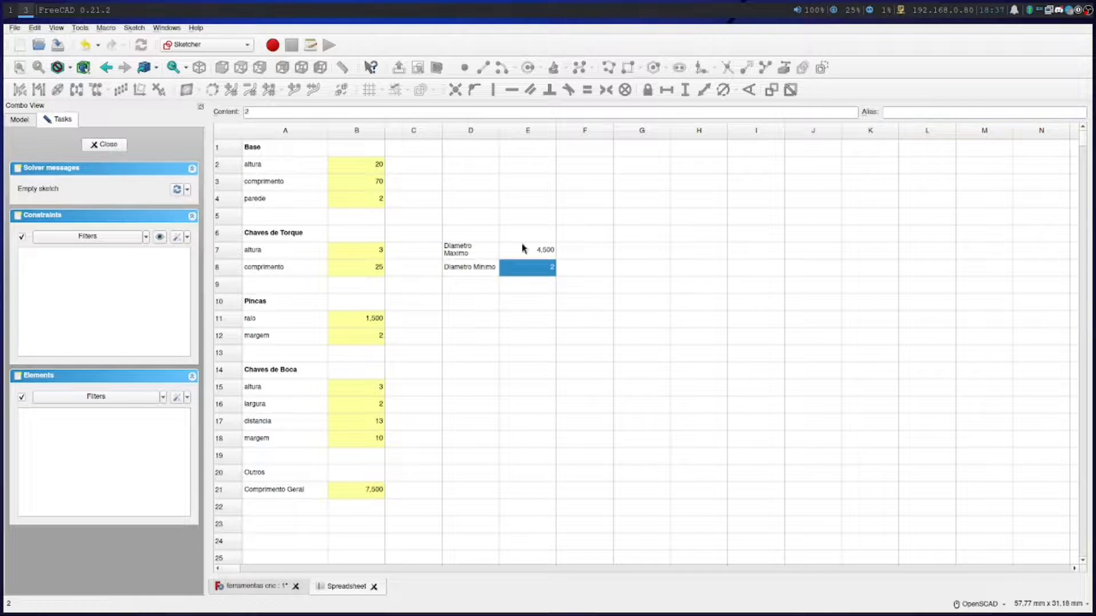
click(521, 249)
click(890, 111)
text(torque)
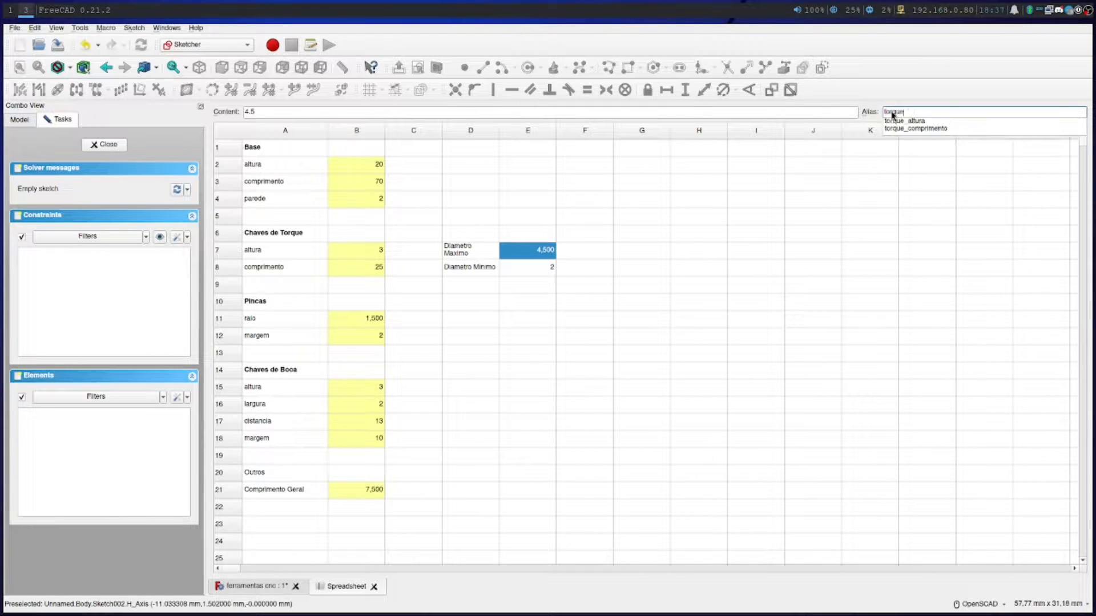
text(_diametro_maximo)
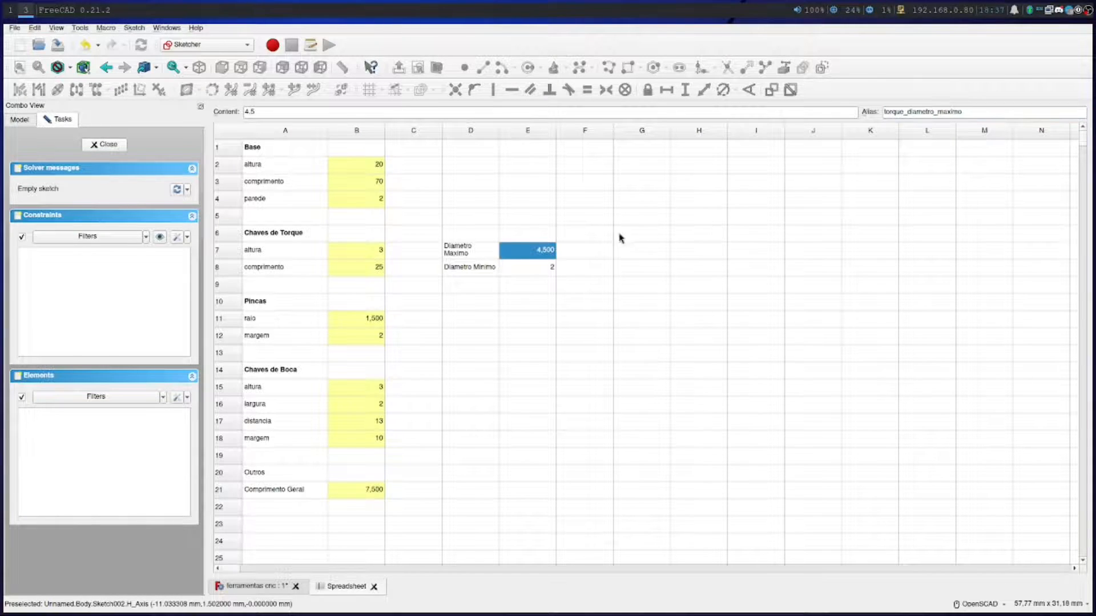
Assign the alias torque_diametro_minimo to the minimum diameter value in cell E8
click(531, 268)
click(935, 113)
text(t)
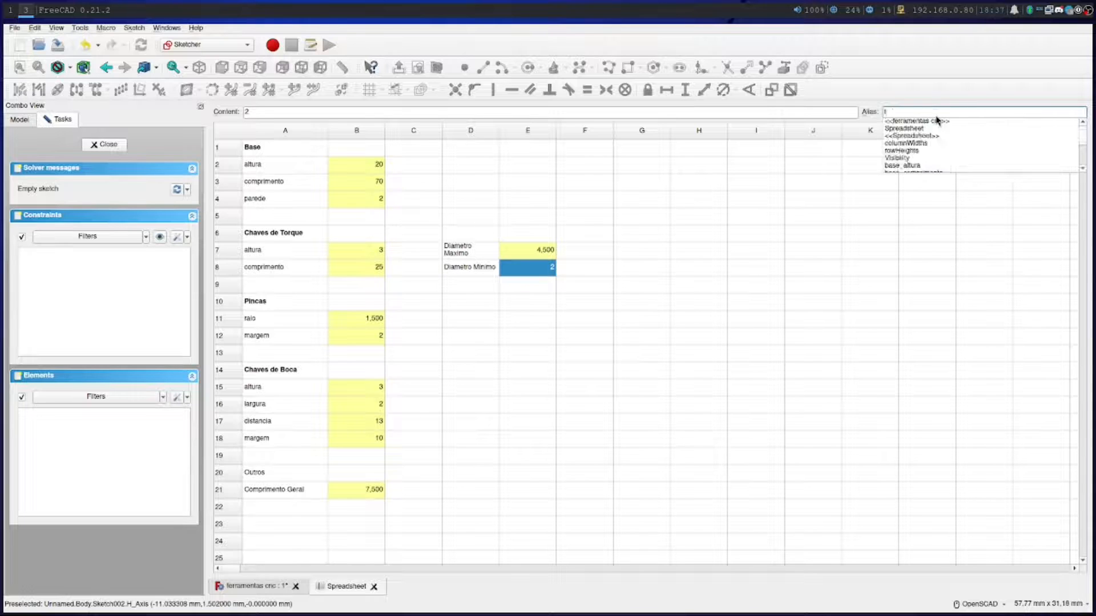
text(orque_diame)
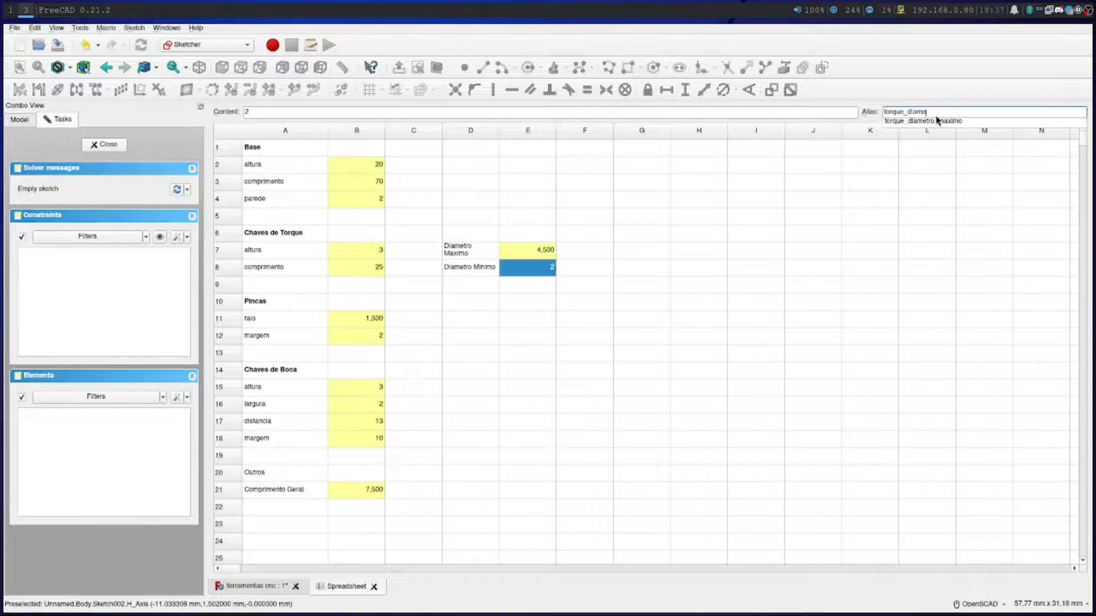
text(tro_minimo)
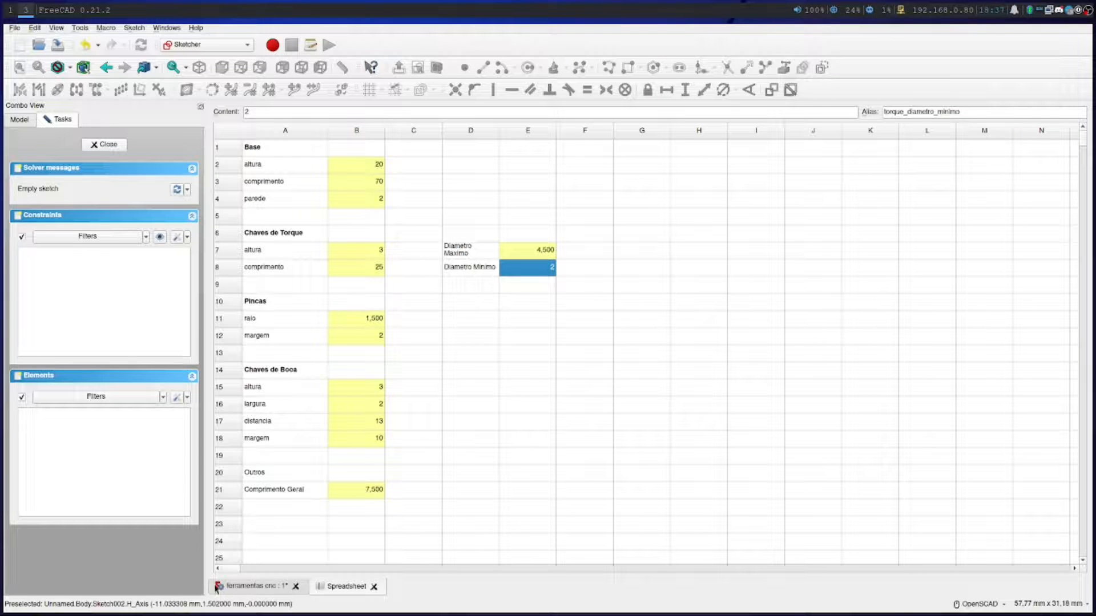
Return to the sketch and link the long block's two vertical edges and lower edge as external geometry
click(255, 588)
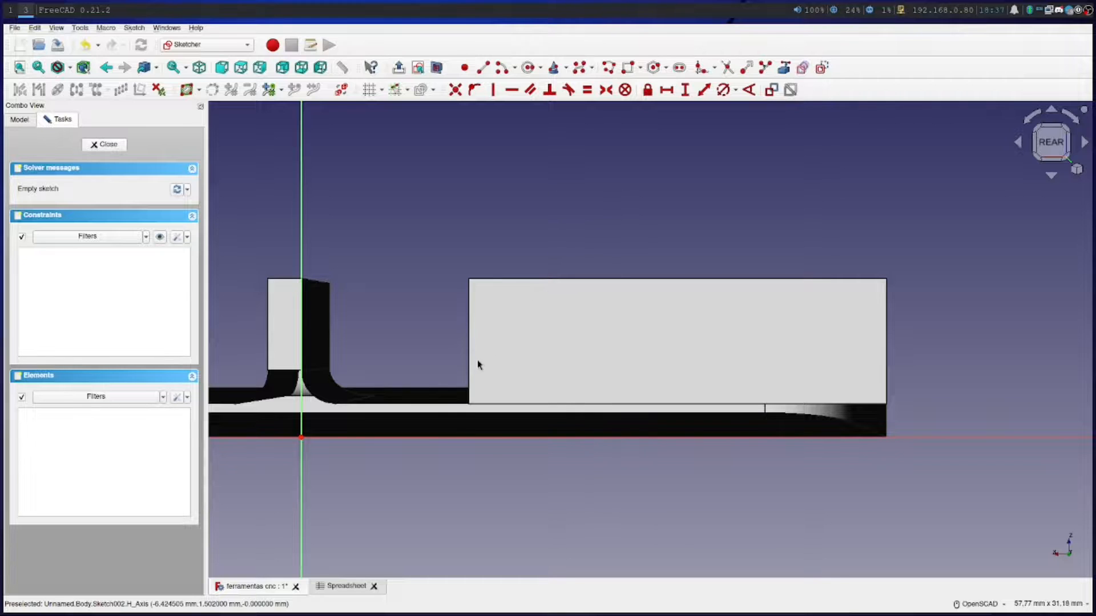
click(782, 70)
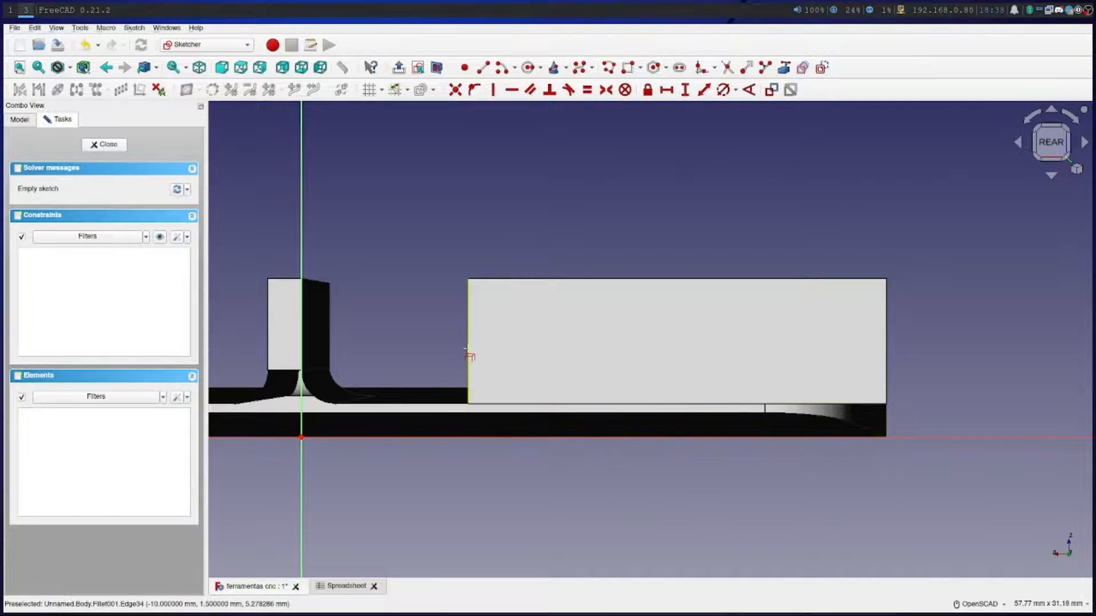
click(467, 350)
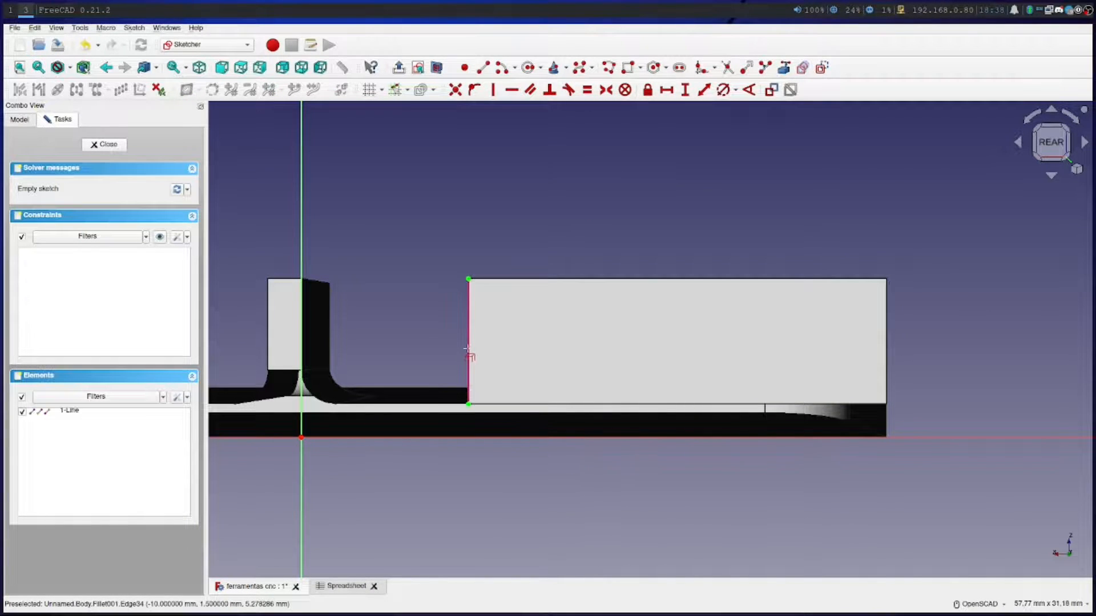
click(888, 348)
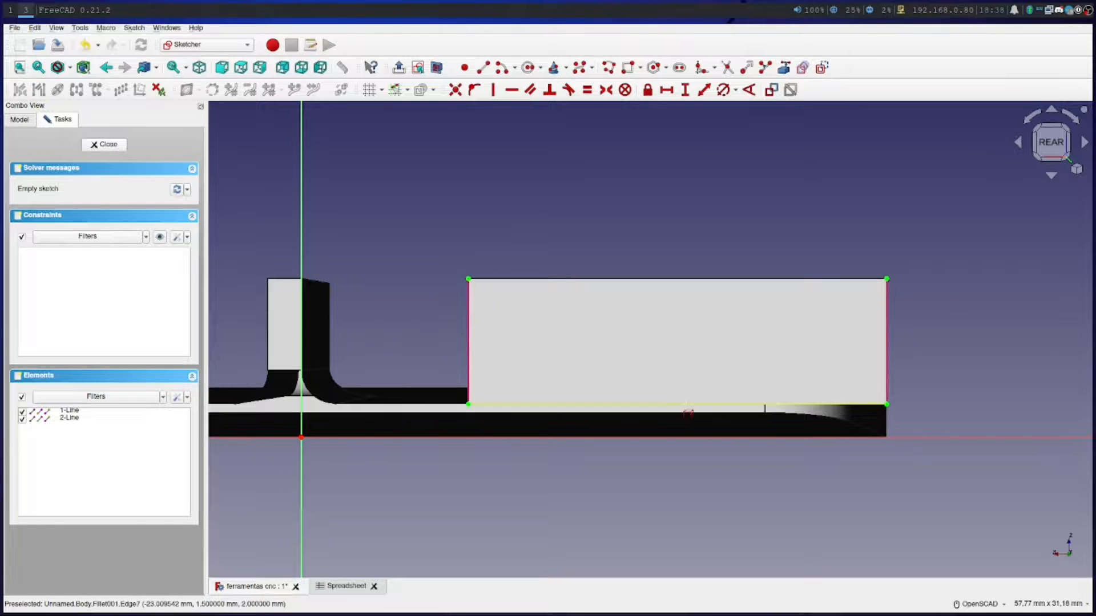
click(689, 409)
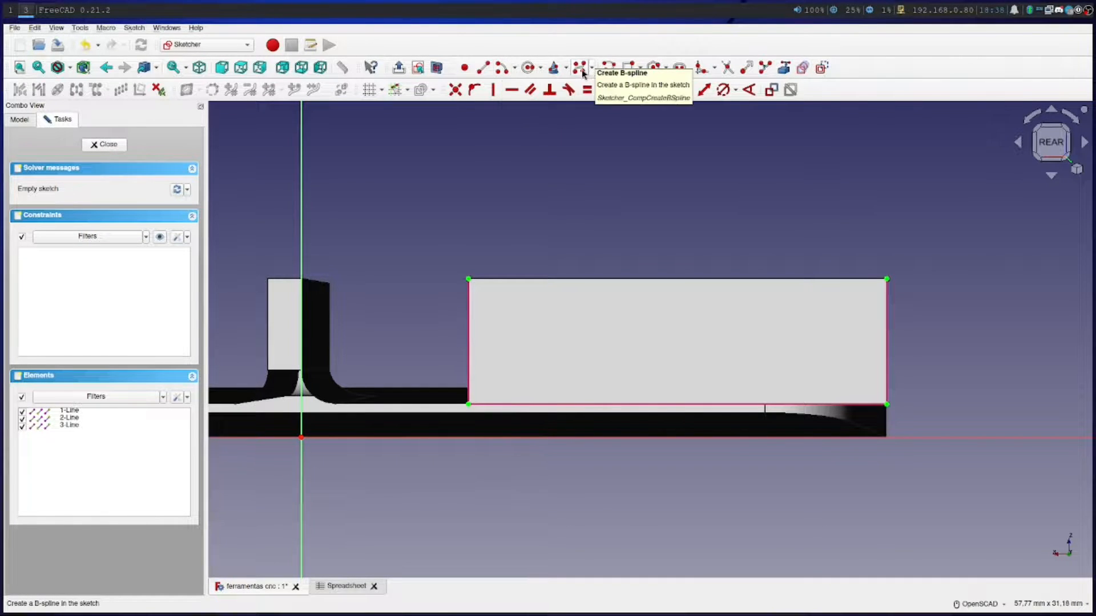
Draw a closed right triangle inside the block's face with a polyline, about 21.7 mm long and 4.7 mm high
click(608, 67)
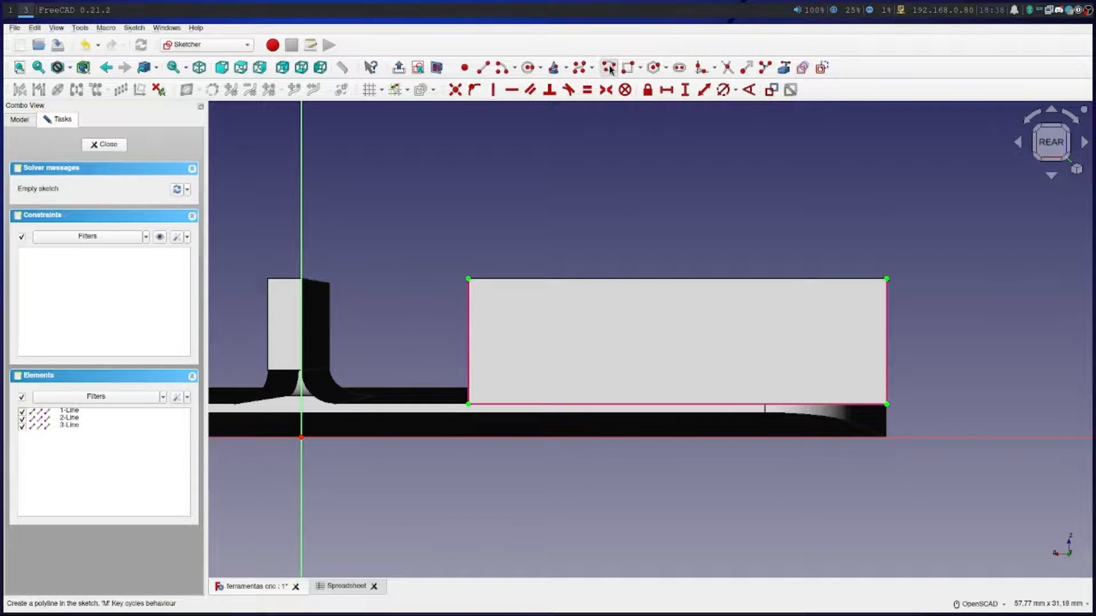
click(491, 385)
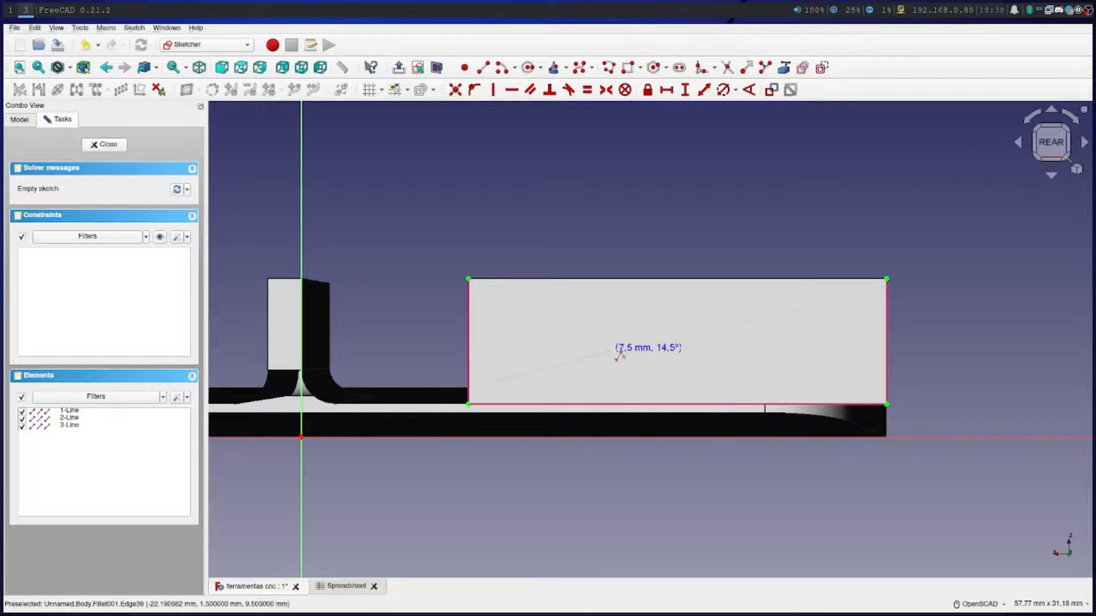
click(852, 308)
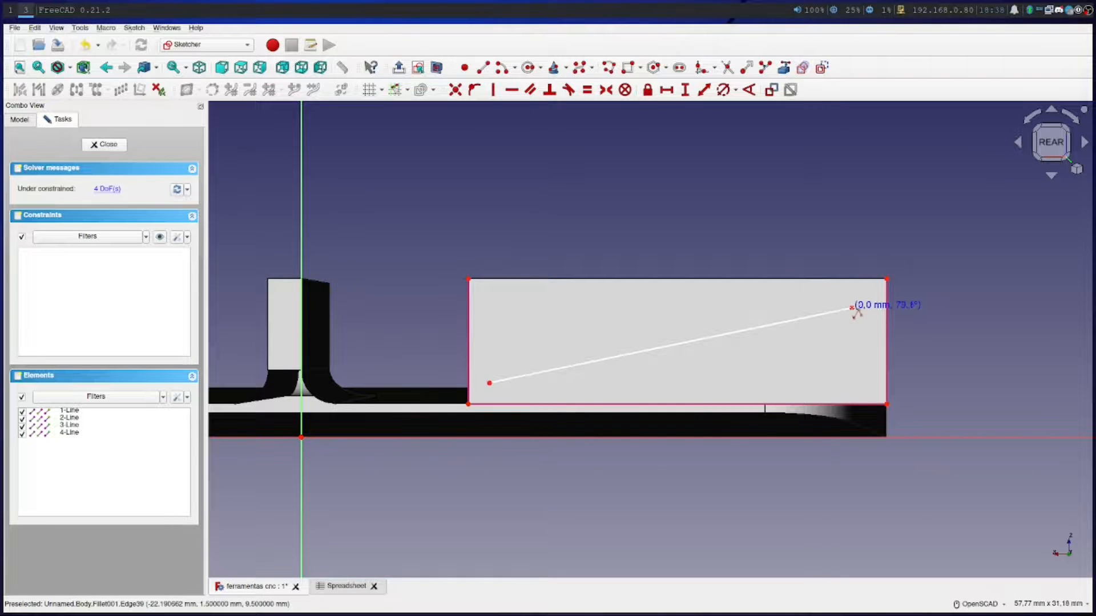
click(852, 388)
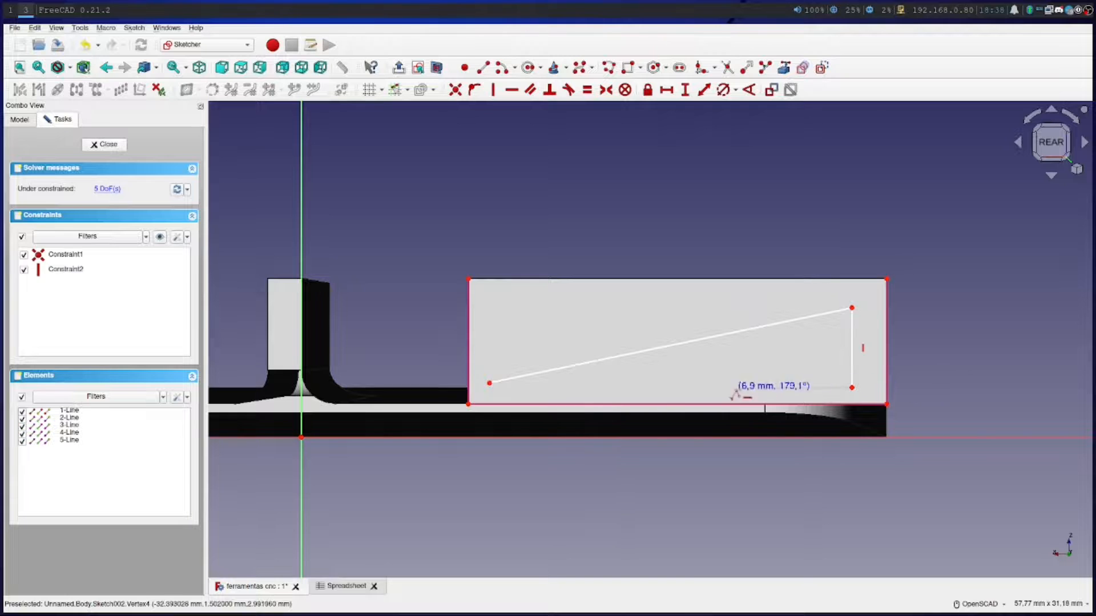
click(489, 386)
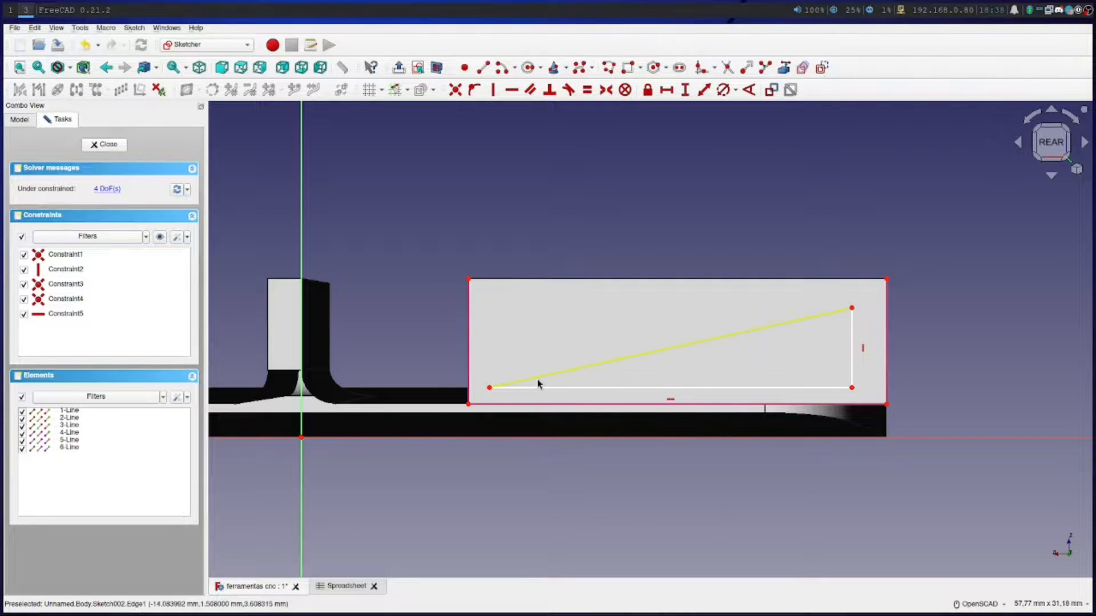
Delete the sloped, horizontal and vertical lines of the triangle from the sketch
scroll(538, 381, down, 2)
drag(539, 379, 997, 145)
mouse_move(564, 230)
mouse_down()
mouse_move(542, 368)
mouse_move(553, 359)
mouse_move(540, 371)
mouse_up()
click(601, 354)
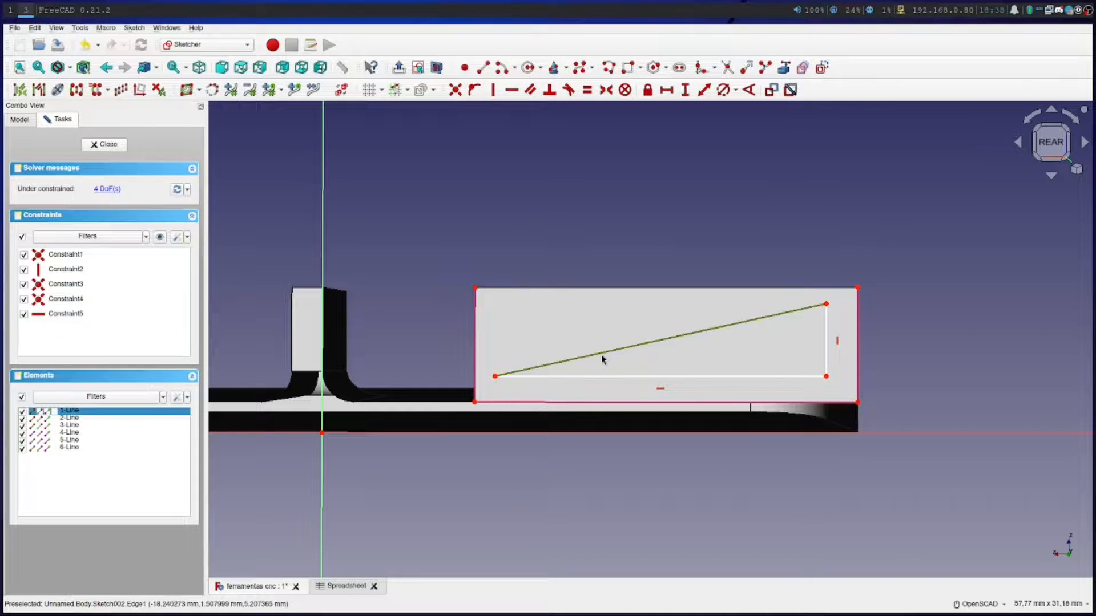
key(Delete)
click(586, 376)
key(Delete)
click(828, 338)
key(Delete)
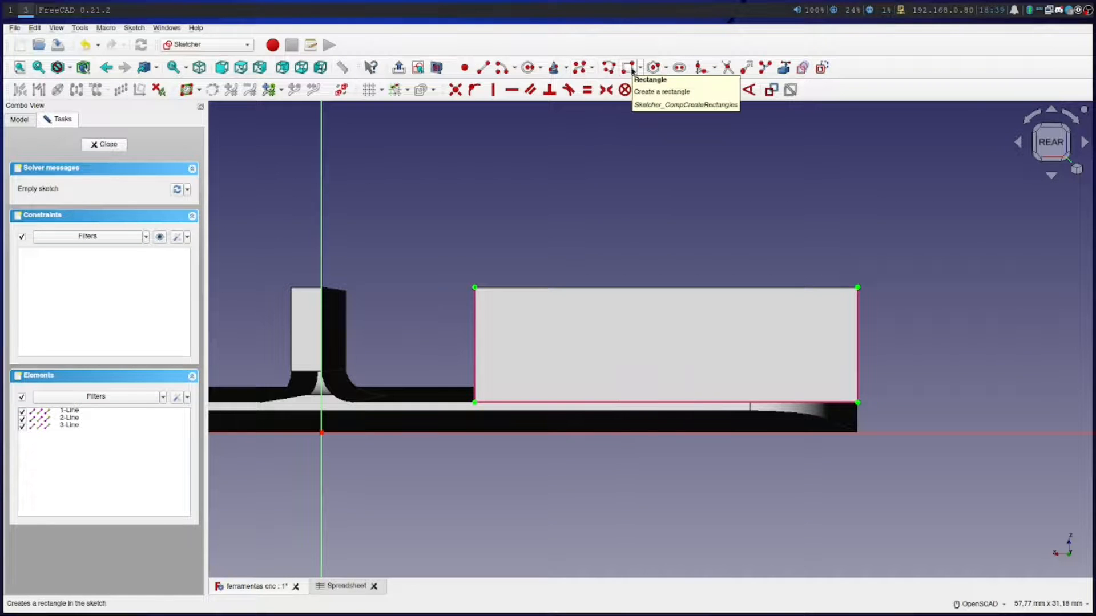
Draw a closed four-sided polyline on the block's lower edge, about 20.6 mm long, with vertical sides of about 1.9 and 5.2 mm and a sloped top
click(608, 67)
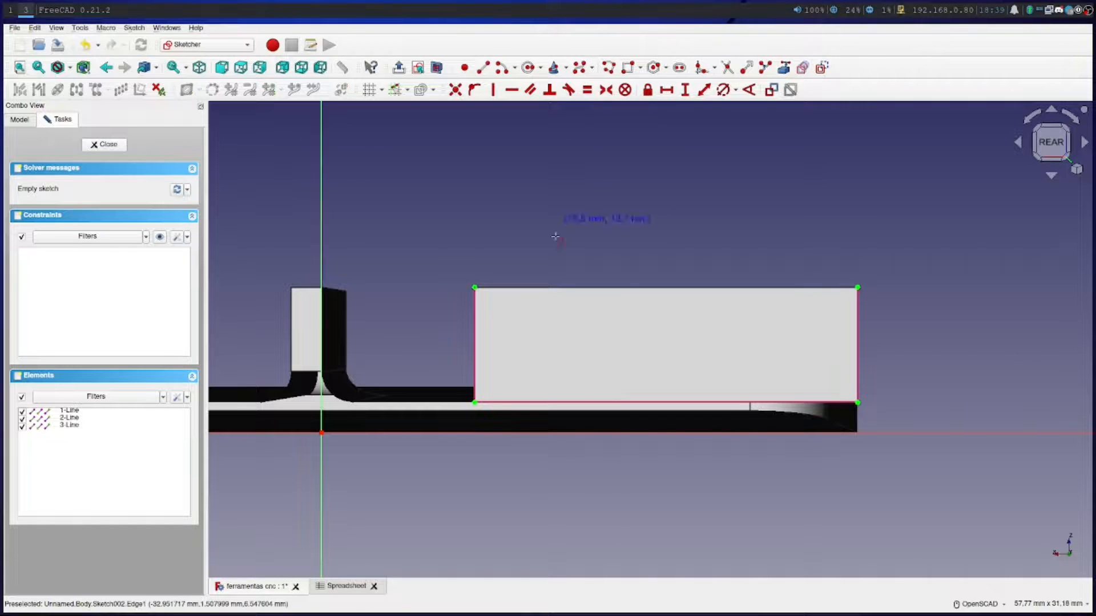
click(505, 403)
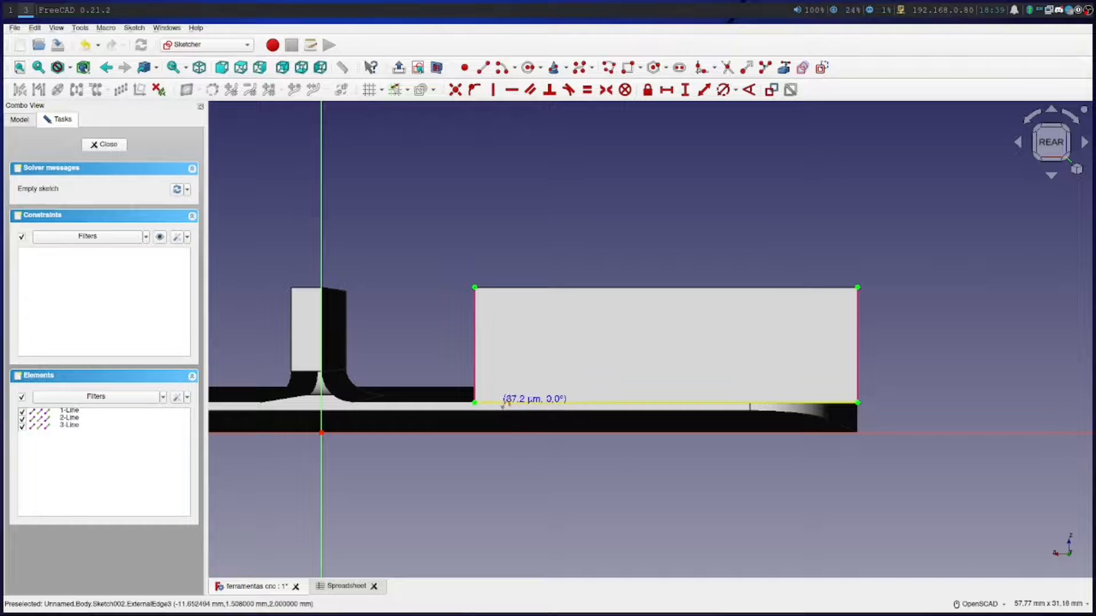
click(499, 375)
click(815, 322)
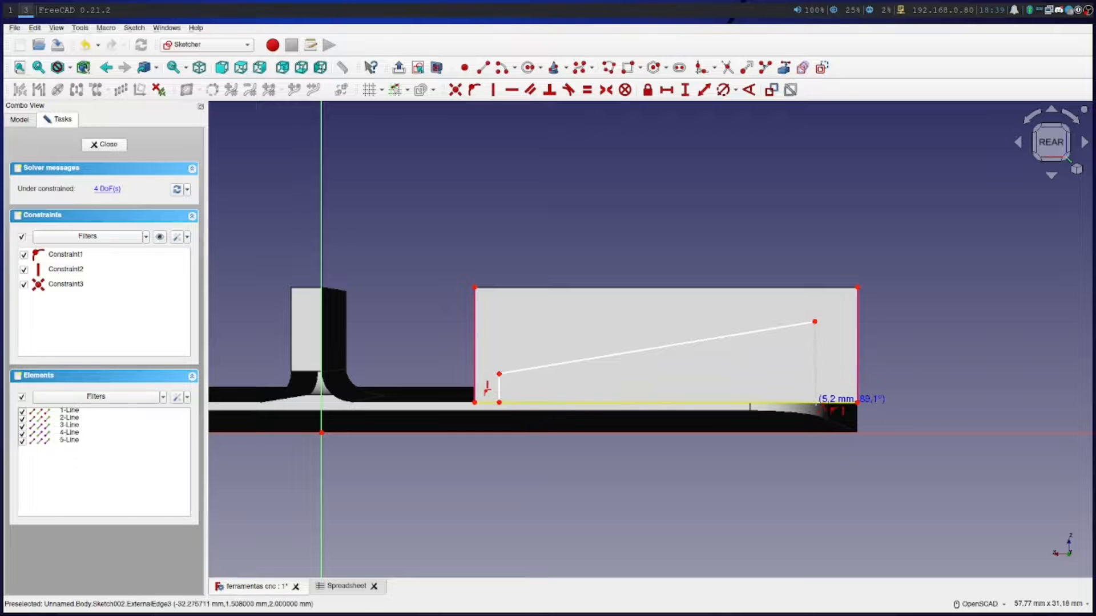
click(816, 403)
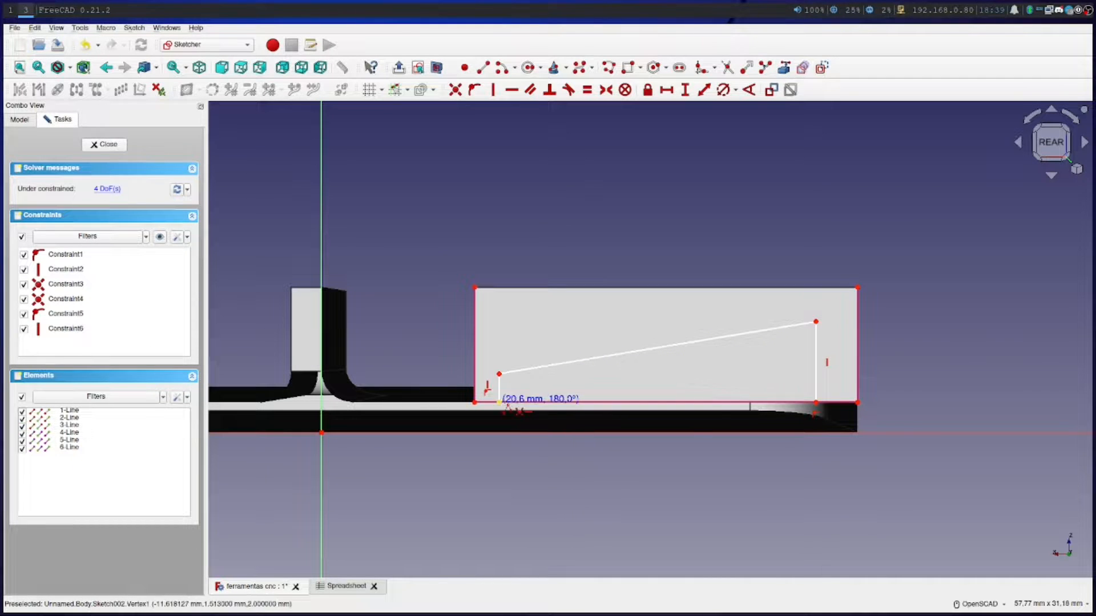
click(500, 402)
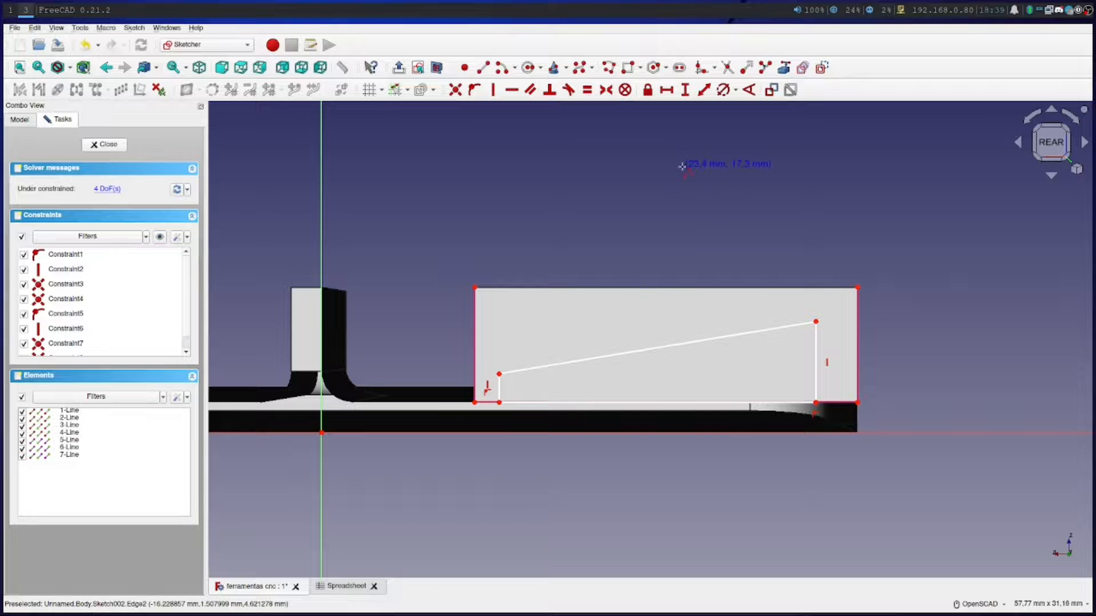
right_click(587, 256)
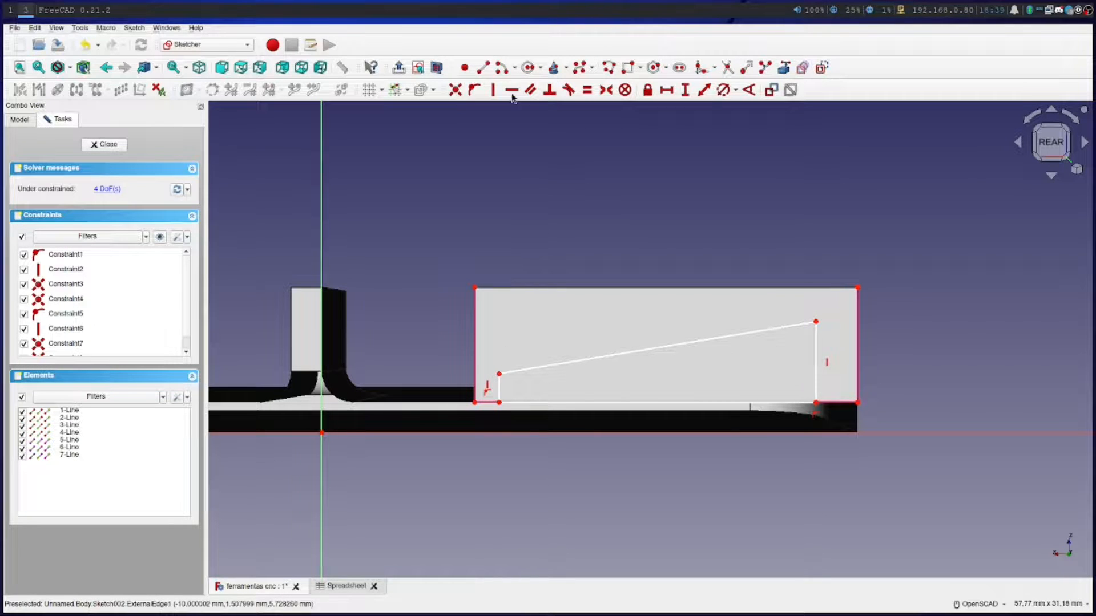
Constrain the height of the profile's shorter vertical side to the formula Spreadsheet.torque_diametro_minimo
click(684, 90)
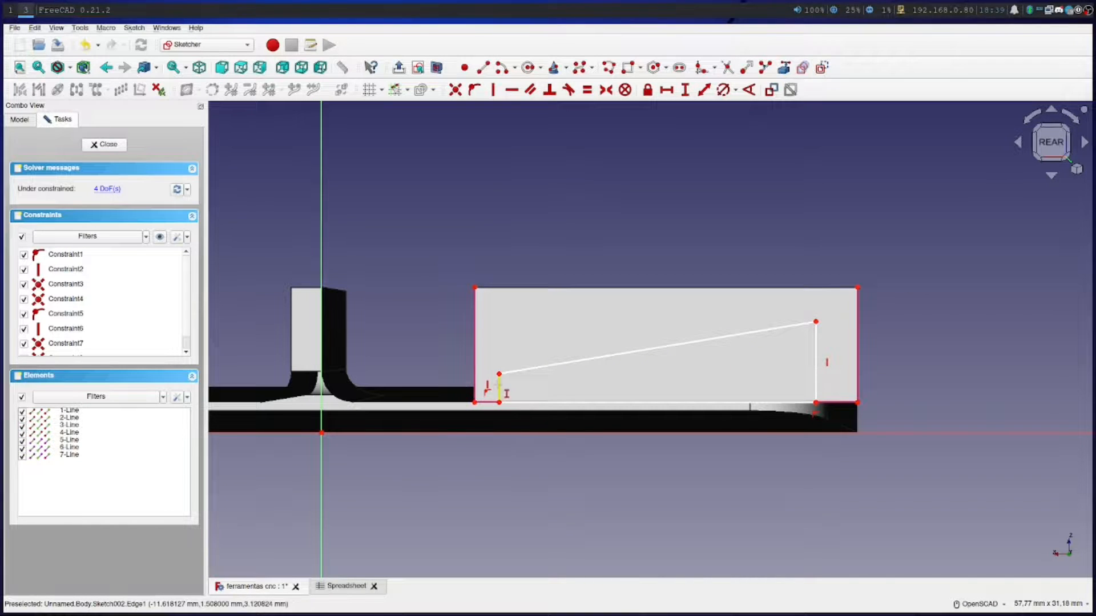
click(498, 387)
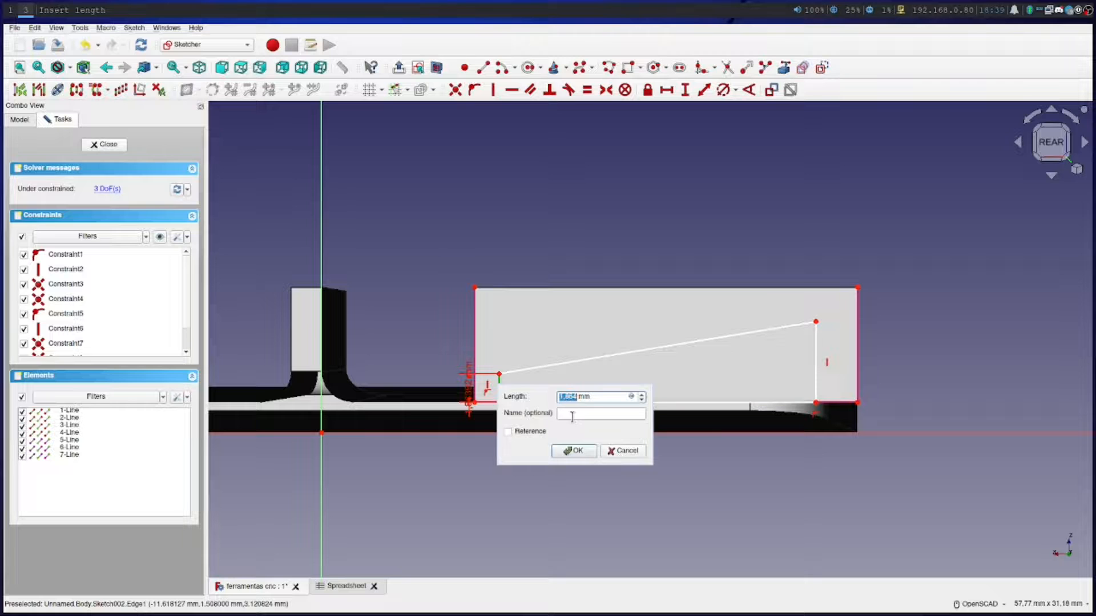
click(630, 396)
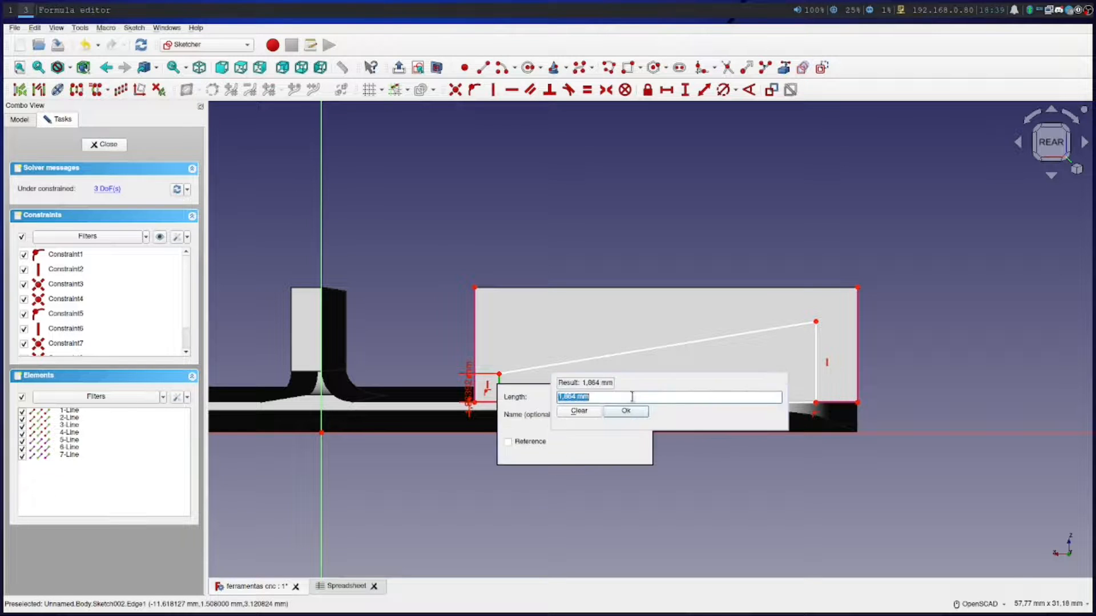
text(Spreadsheet.)
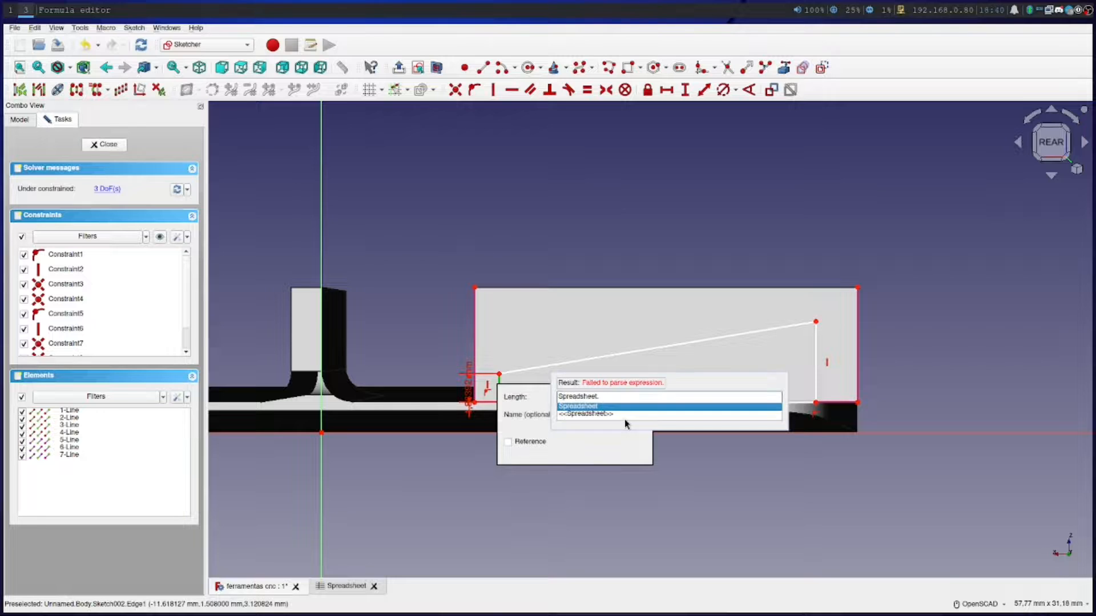
text(min)
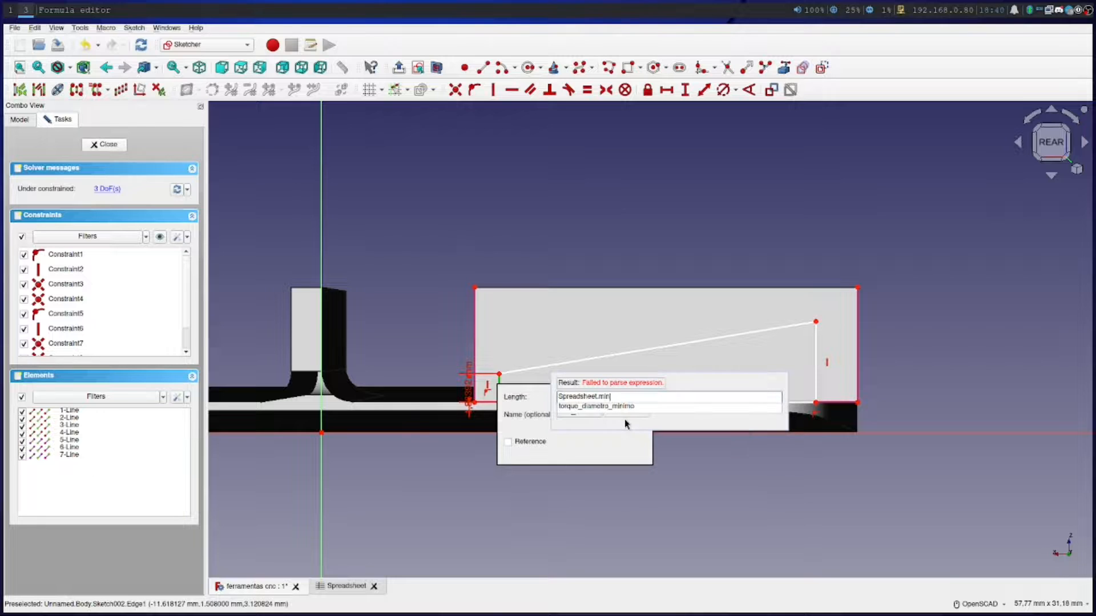
click(621, 406)
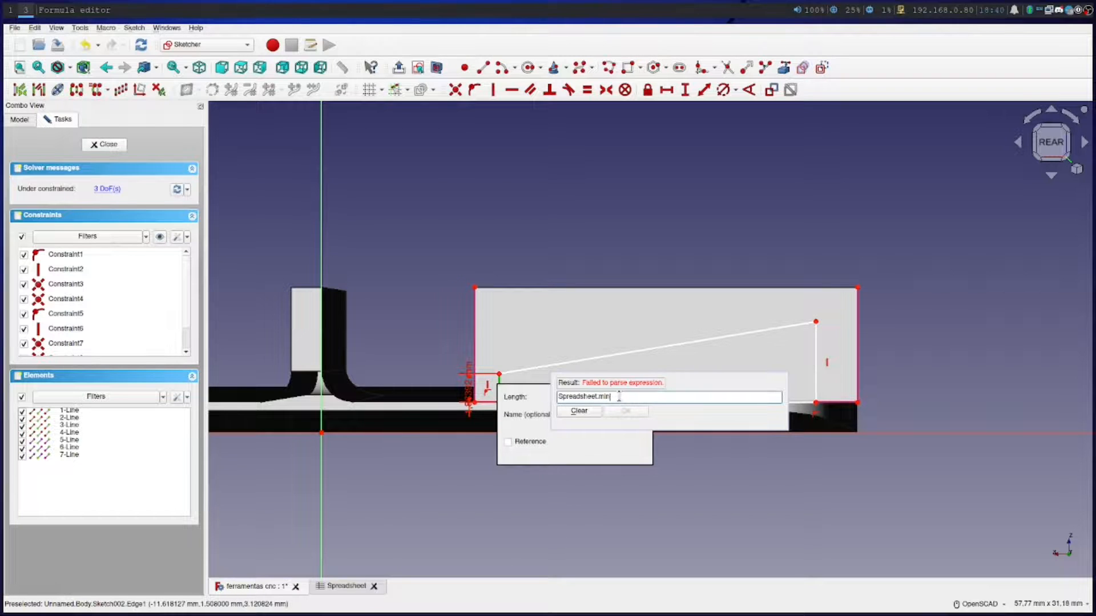
text(i)
click(626, 407)
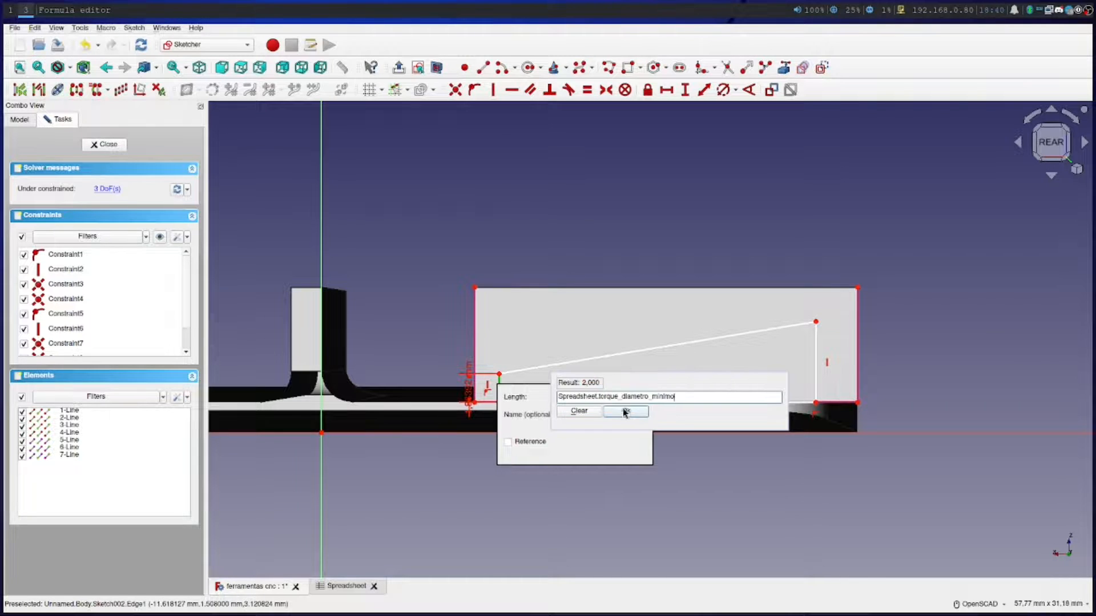
key(Return)
click(575, 451)
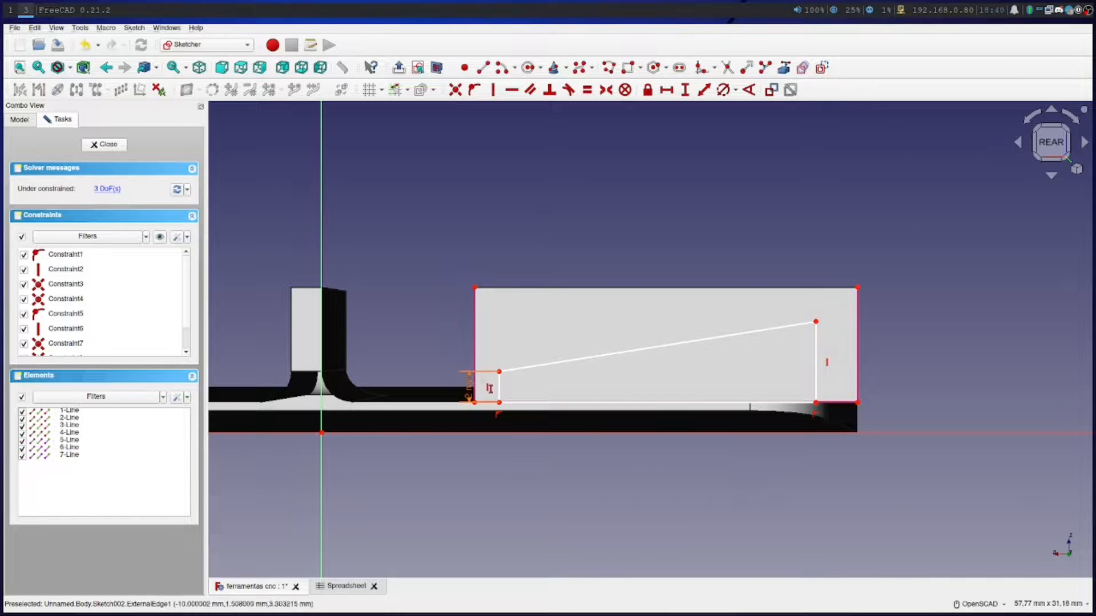
Constrain the height of the profile's taller vertical side to the formula Spreadsheet.torque_diametro_maximo
click(817, 359)
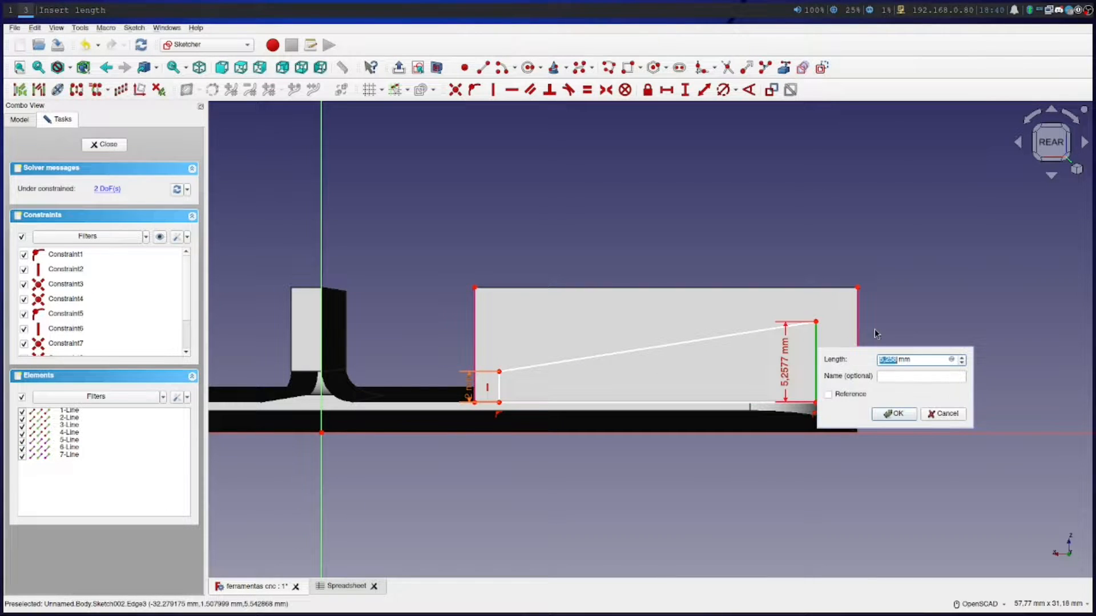
click(951, 360)
text(Sp)
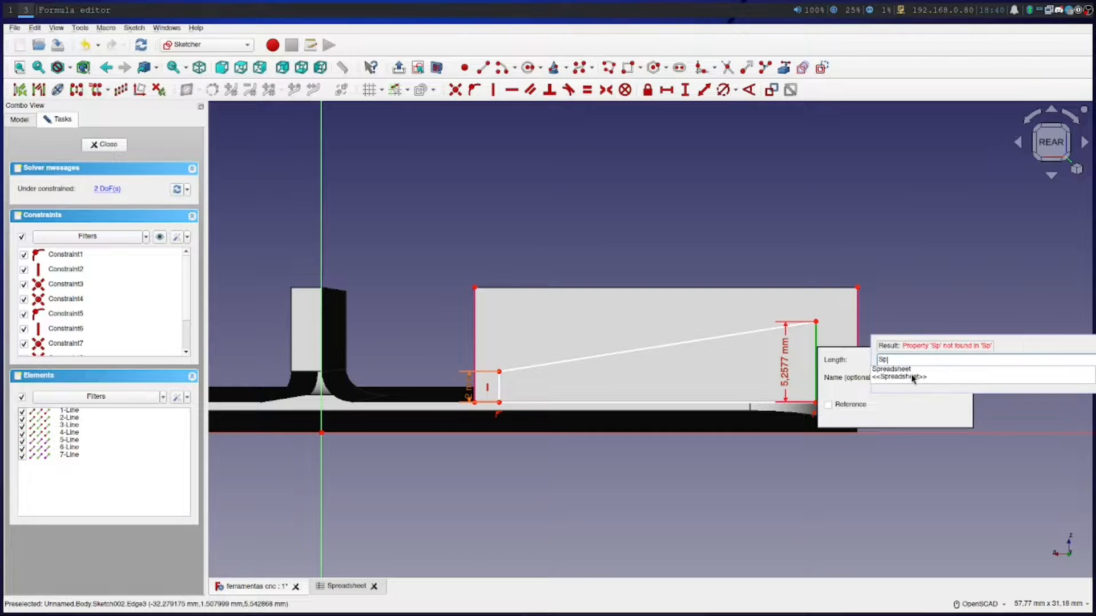
text(readsheet.Dia)
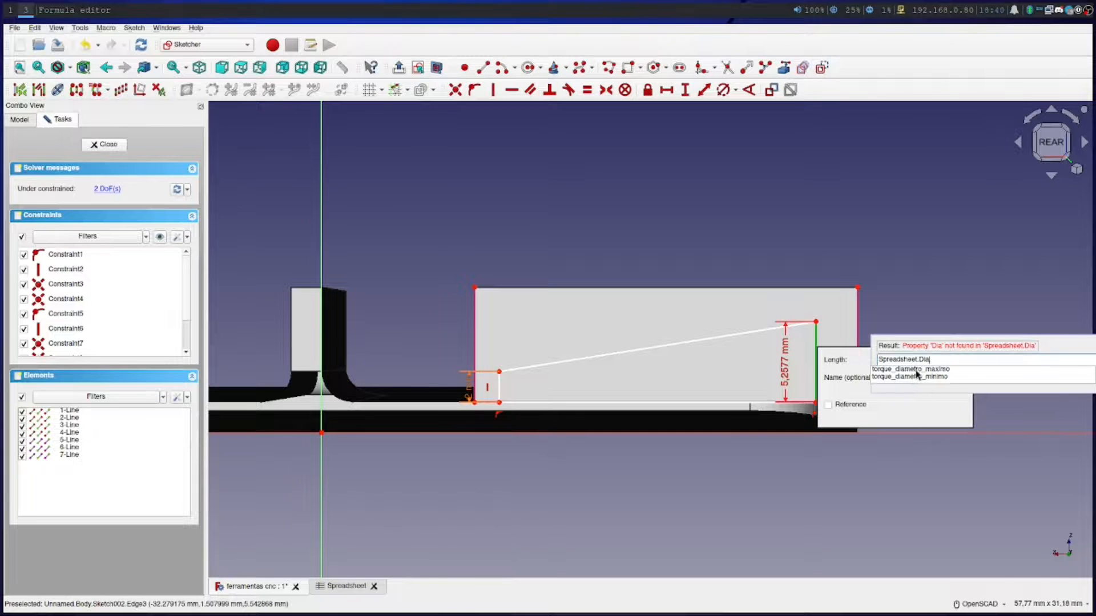
click(915, 369)
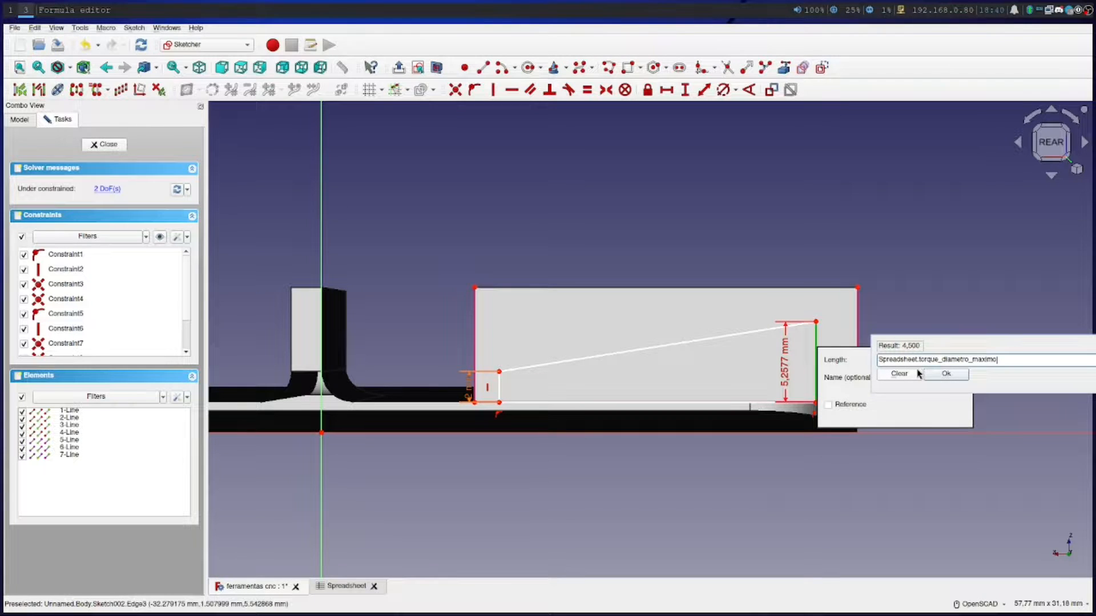
click(946, 374)
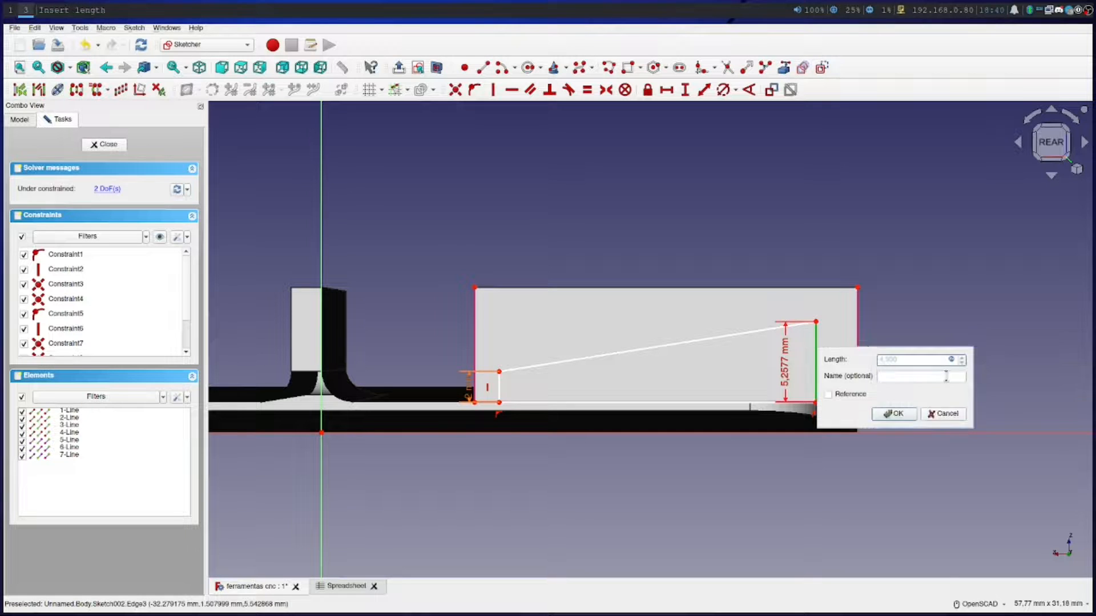
click(895, 414)
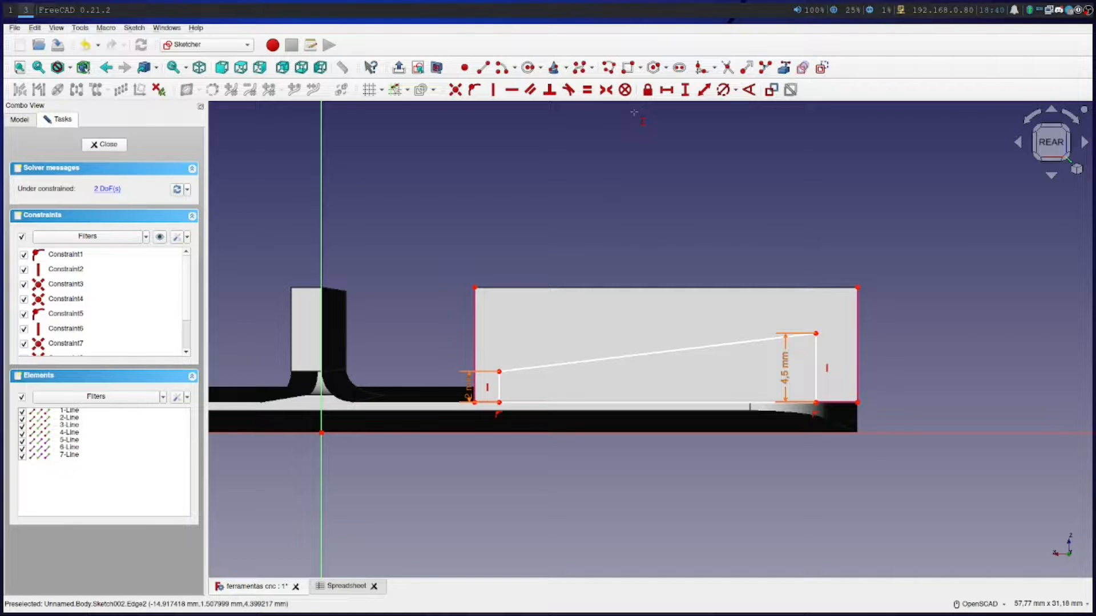
click(703, 91)
click(817, 365)
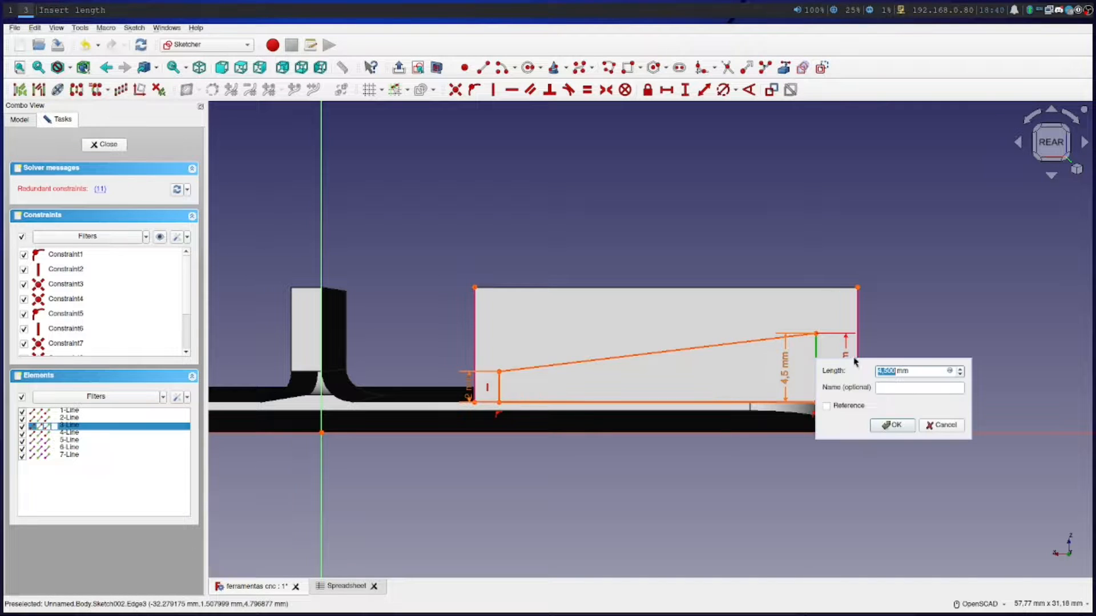
click(942, 425)
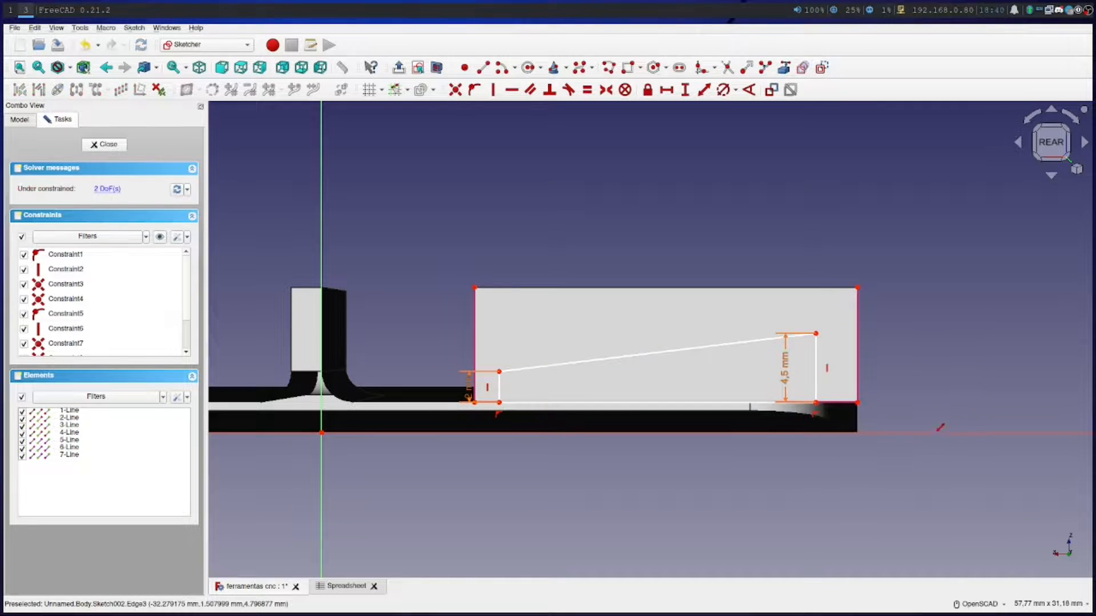
Constrain the distance from the upper corner of the profile's taller side to the block's nearest vertical edge to 3 mm
click(703, 91)
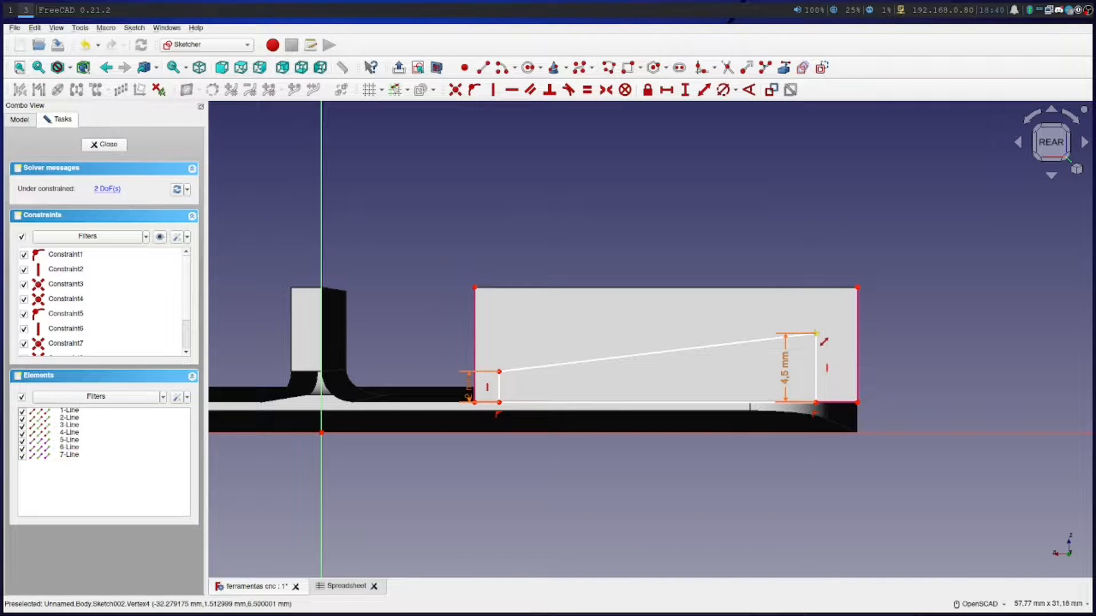
click(817, 334)
click(857, 320)
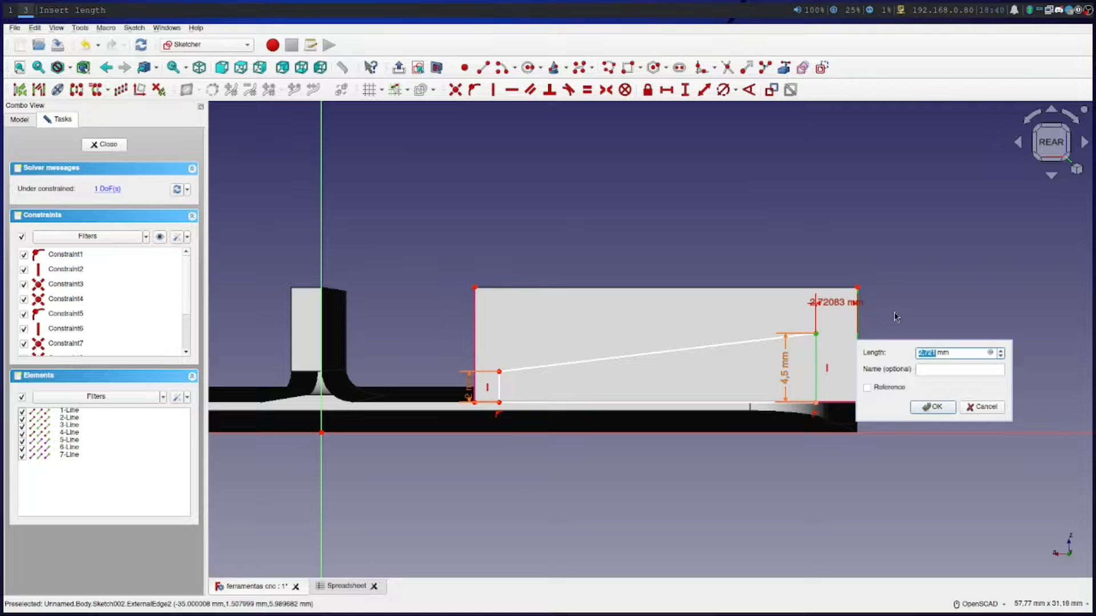
text(3)
click(930, 407)
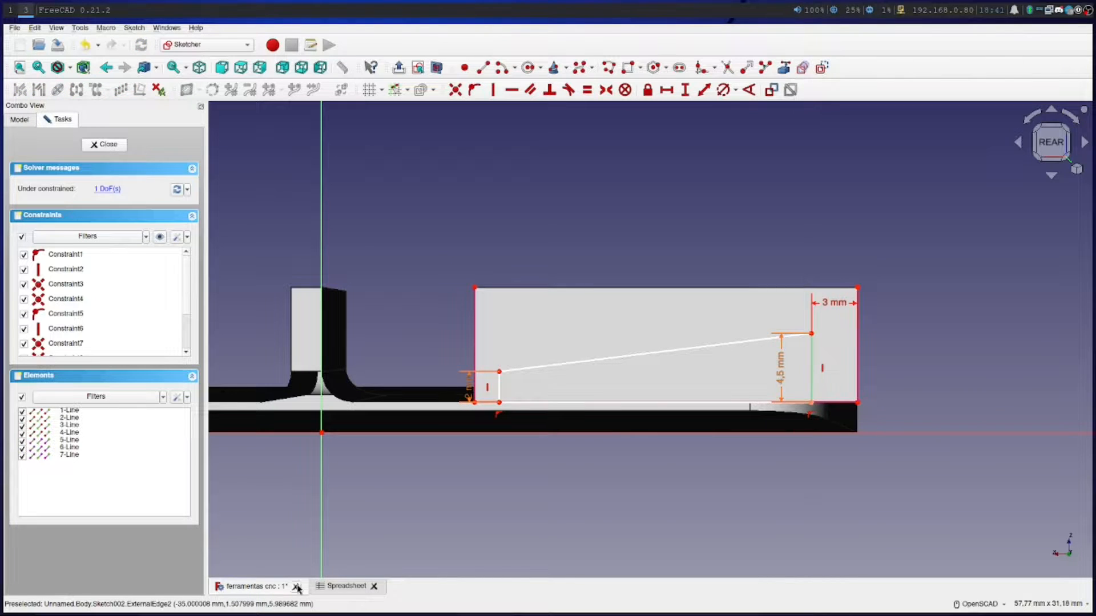
In the spreadsheet's Chaves de Torque section, enter the label Parede in G7 and the value 3 in H7
click(345, 586)
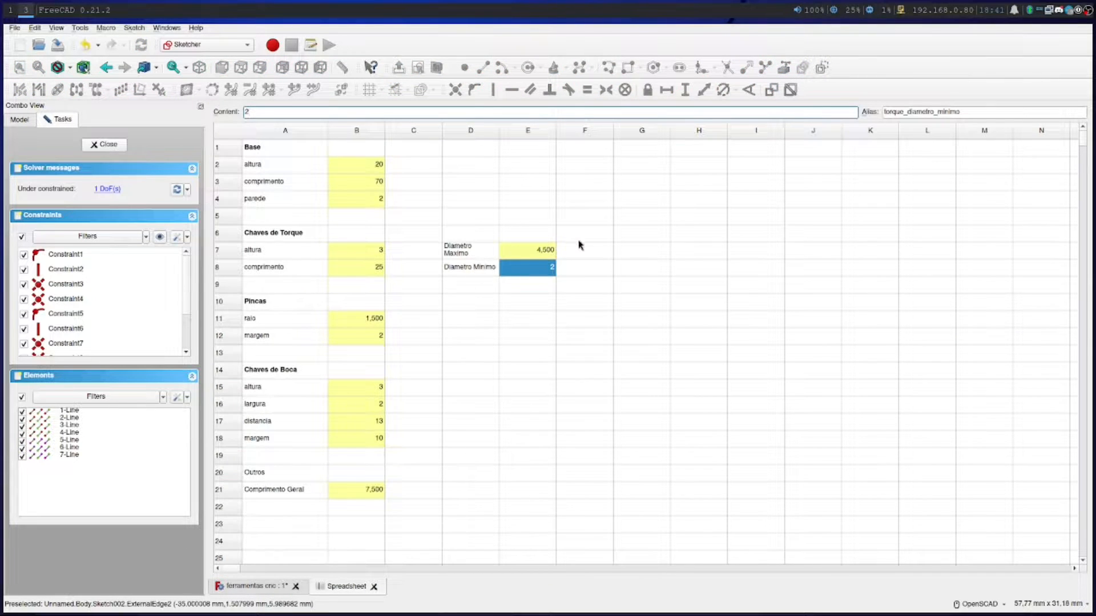
click(620, 251)
text(Parede)
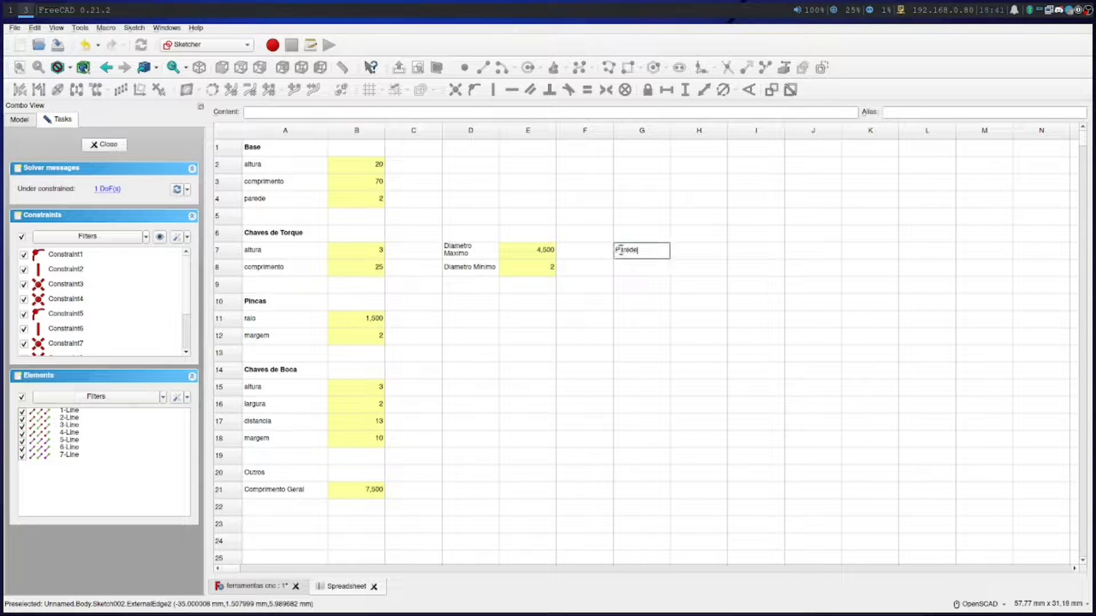
key(Return)
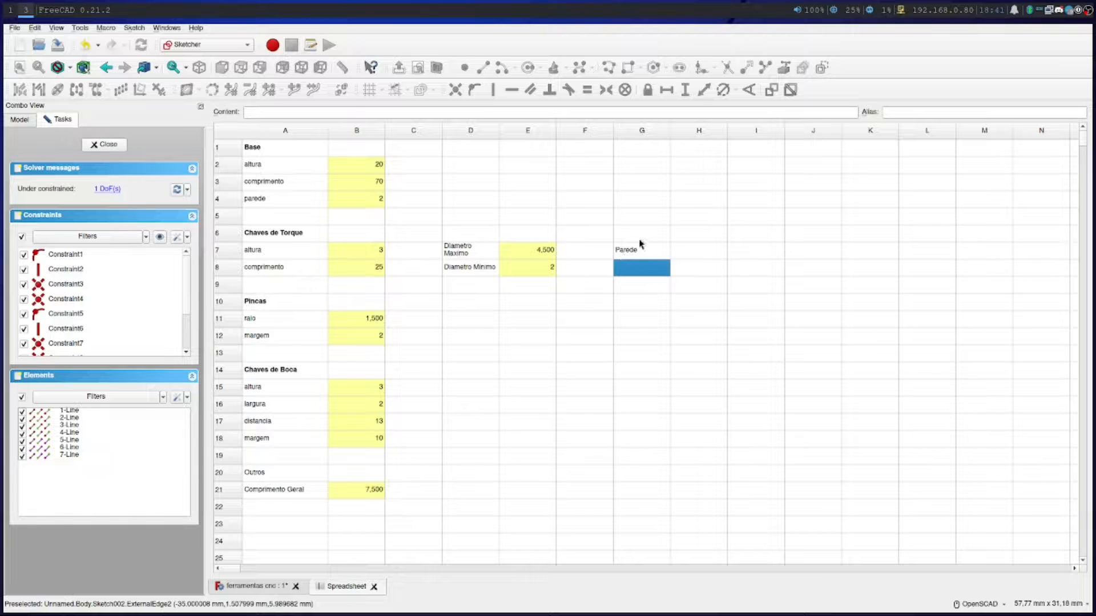
click(624, 251)
click(680, 255)
text(3)
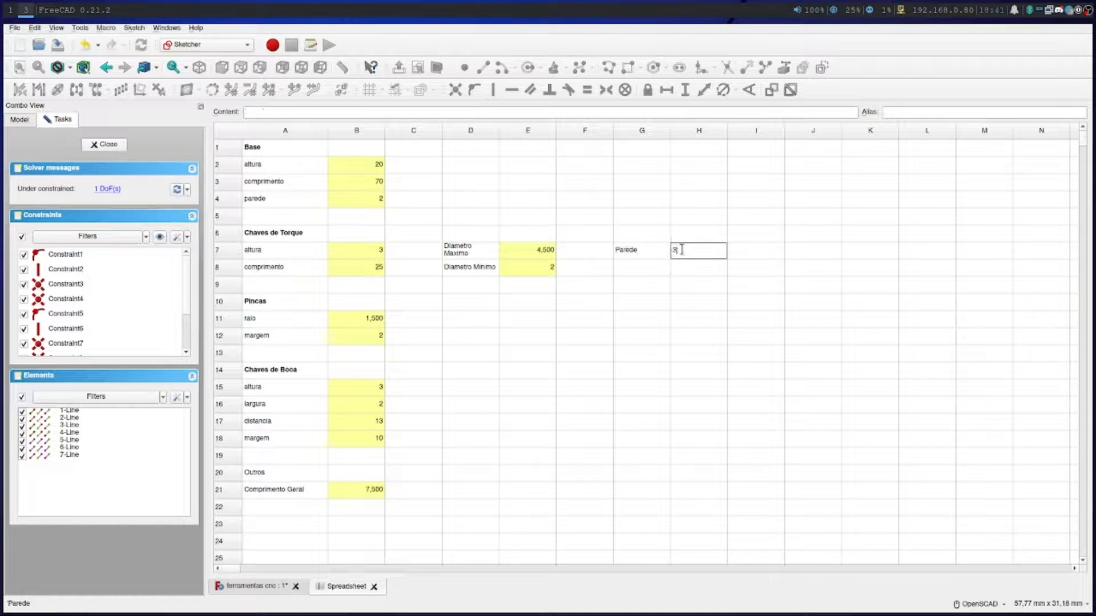
key(Return)
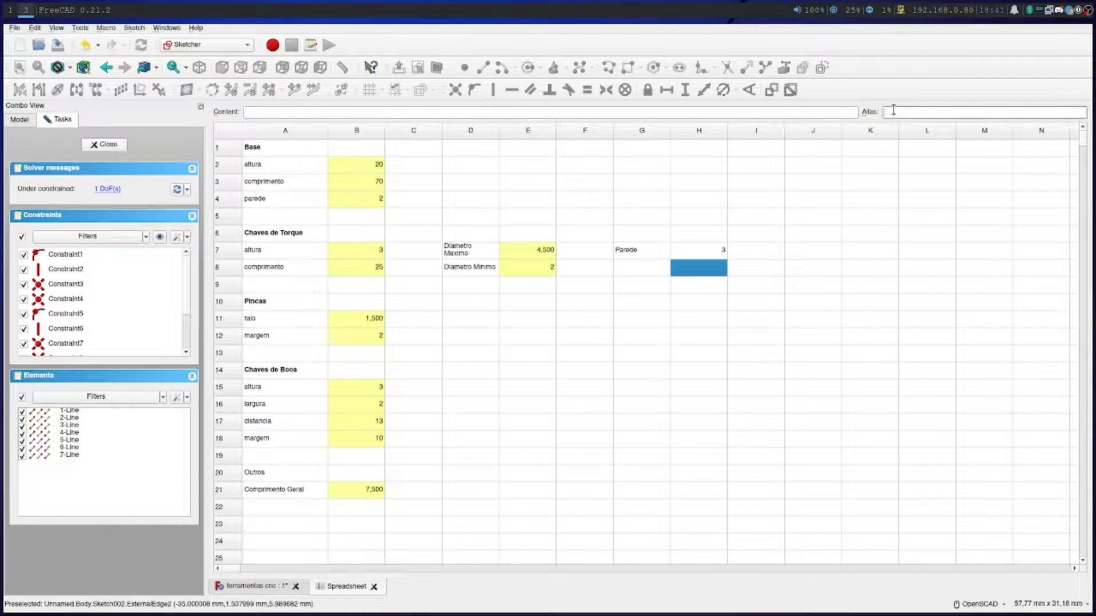
click(893, 111)
text(torque_)
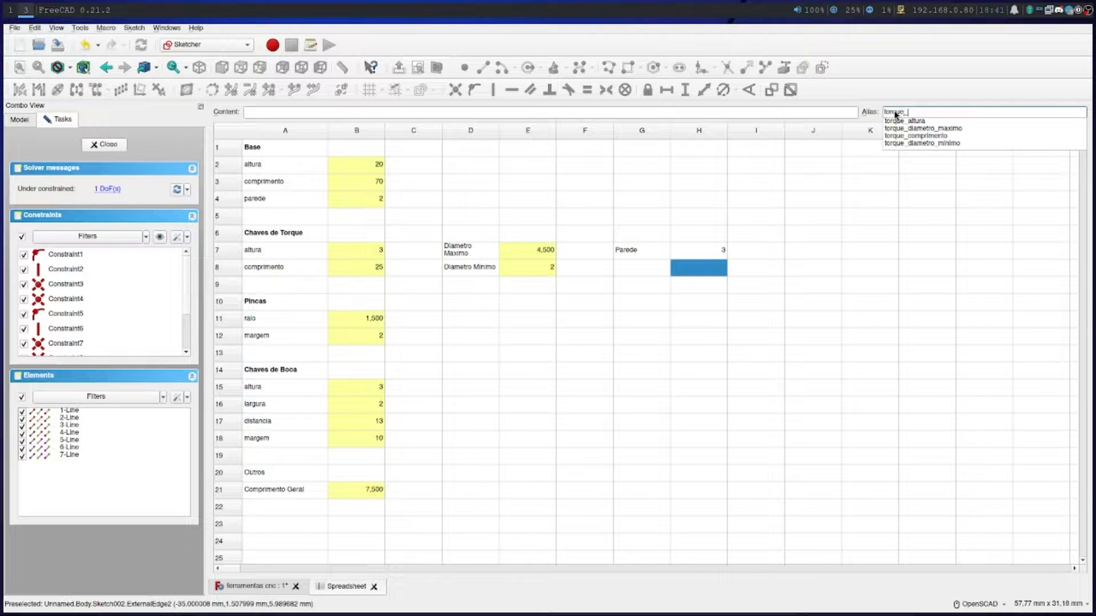
key(Escape)
double_click(893, 111)
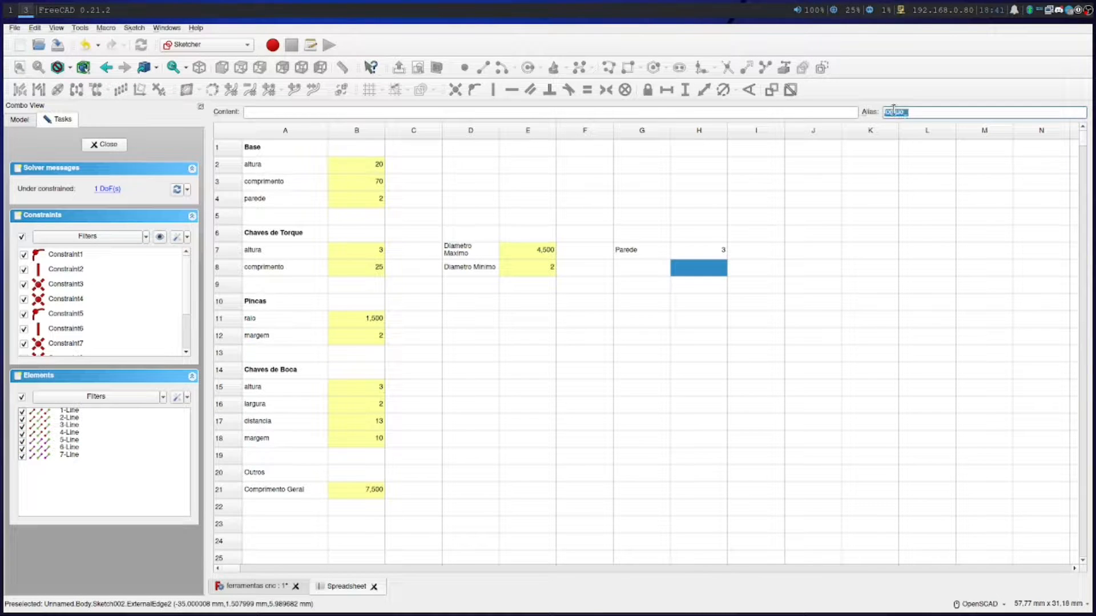
key(BackSpace)
Give the Parede value cell H7 the alias torque_parede
click(686, 253)
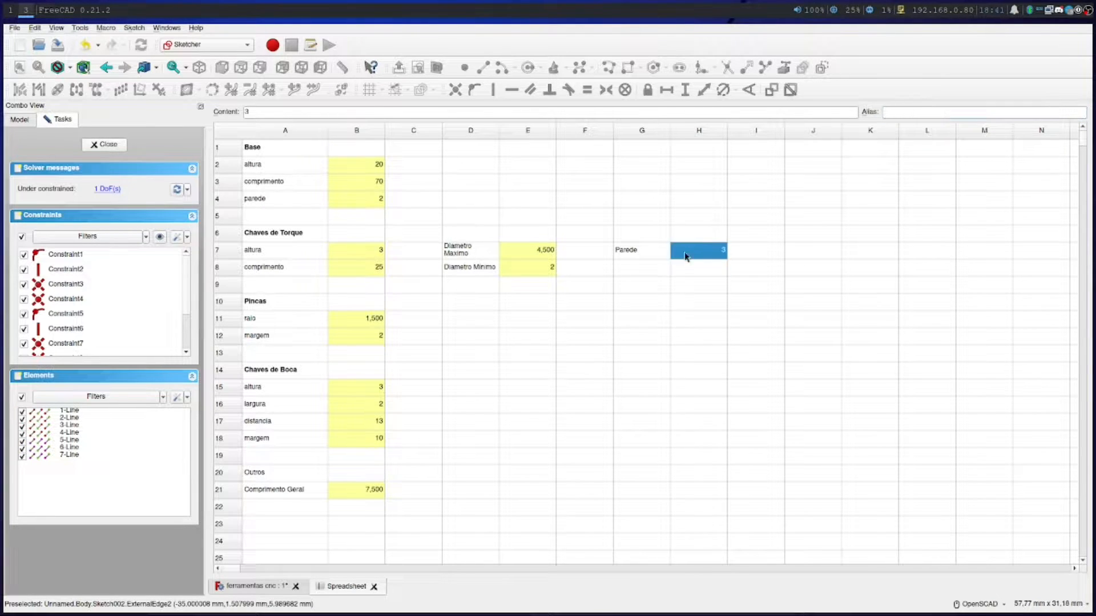
click(953, 109)
text(t)
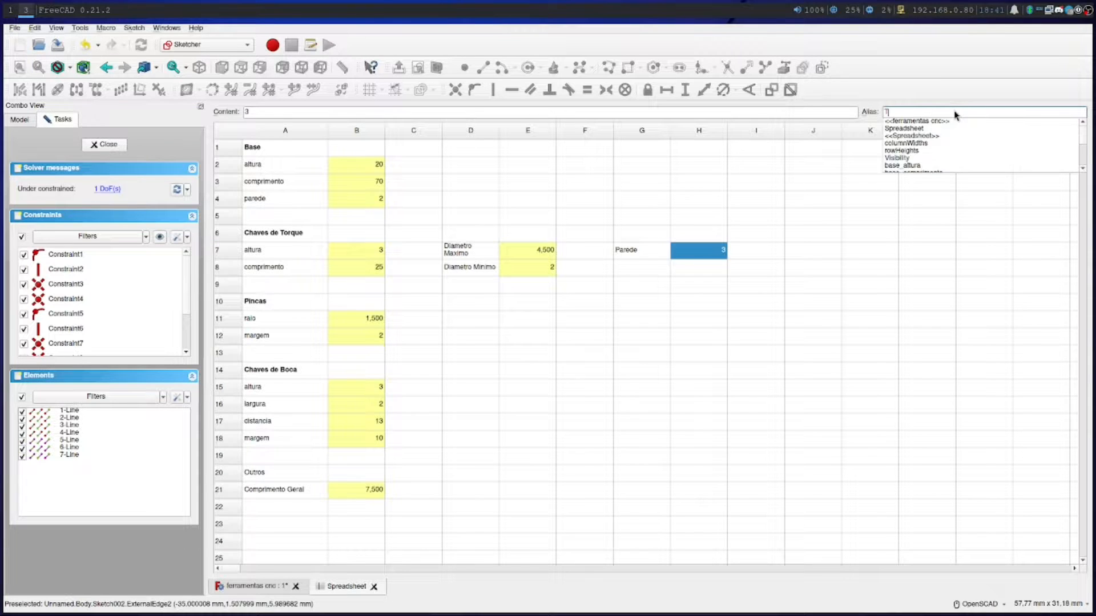
text(torque_parede)
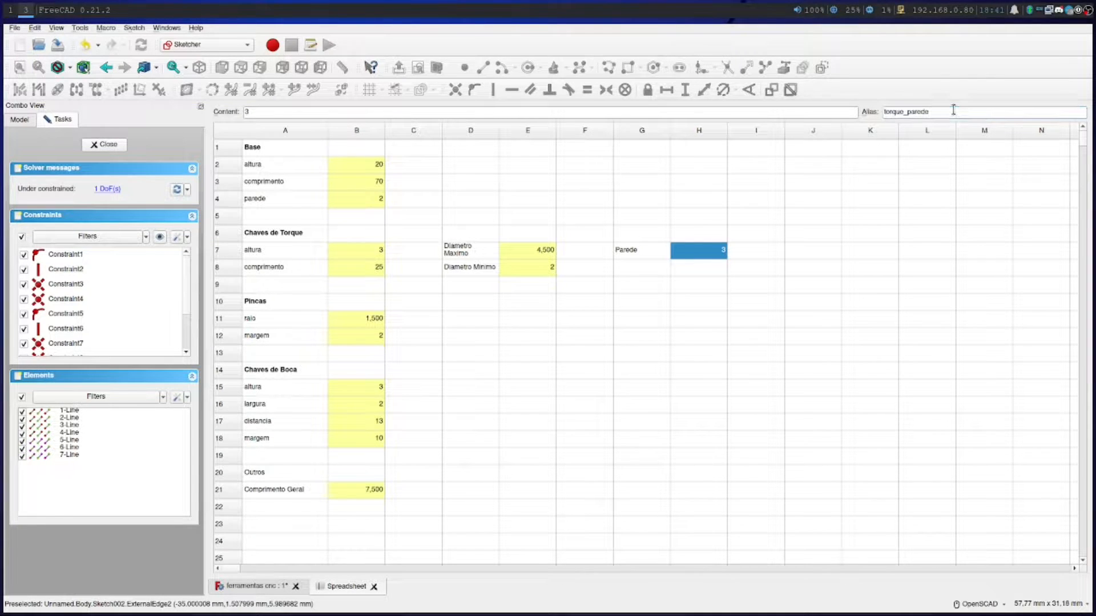
click(610, 272)
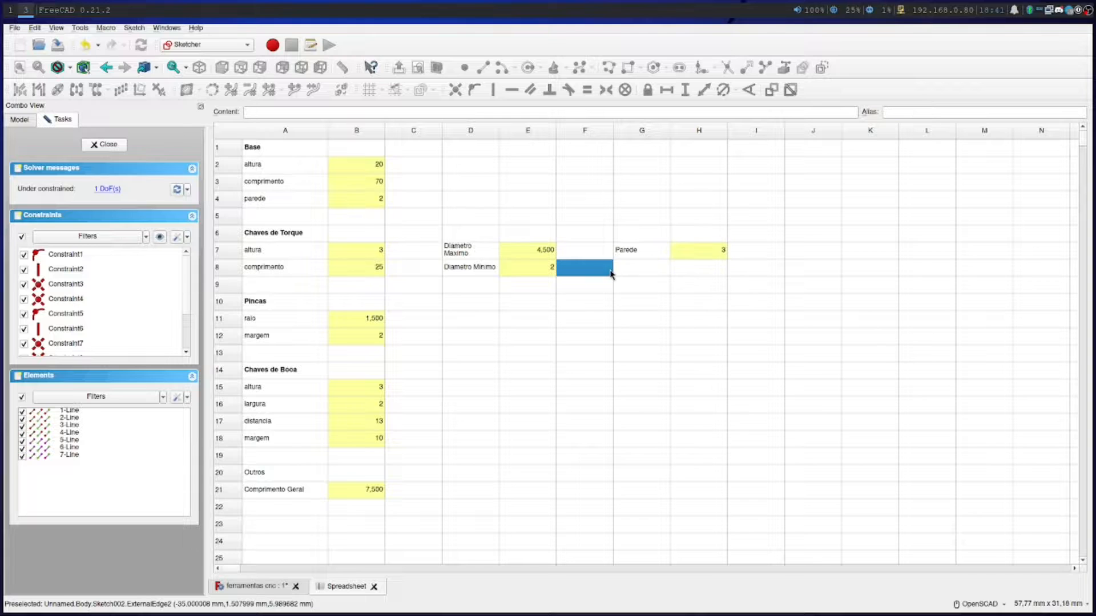
Link the 3 mm distance beside the profile's taller side to the formula Spreadsheet.torque_parede and move its dimension outside the block
click(257, 586)
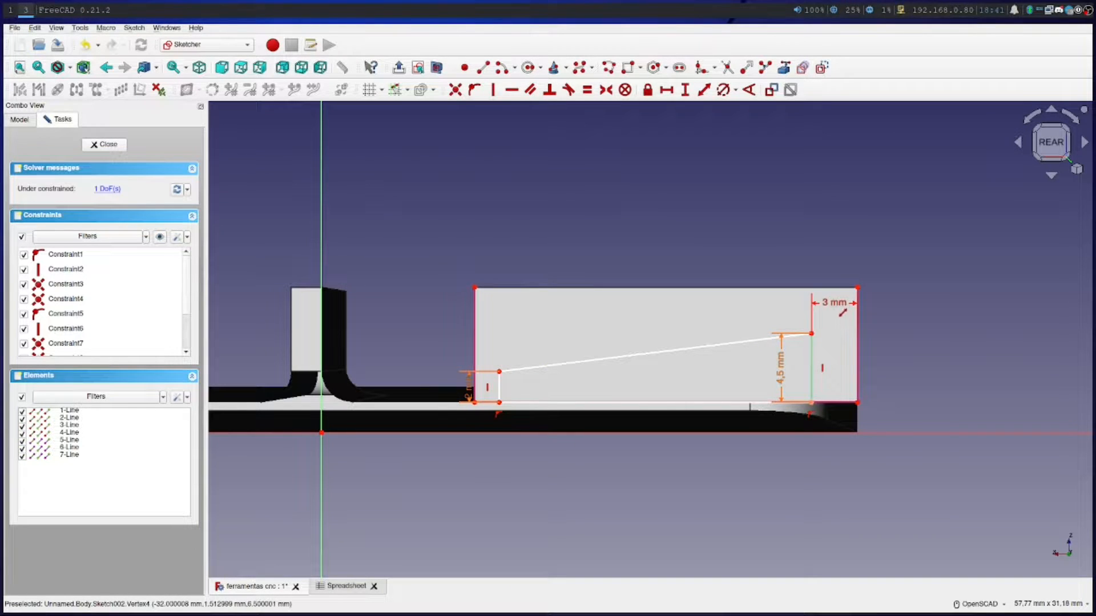
double_click(834, 303)
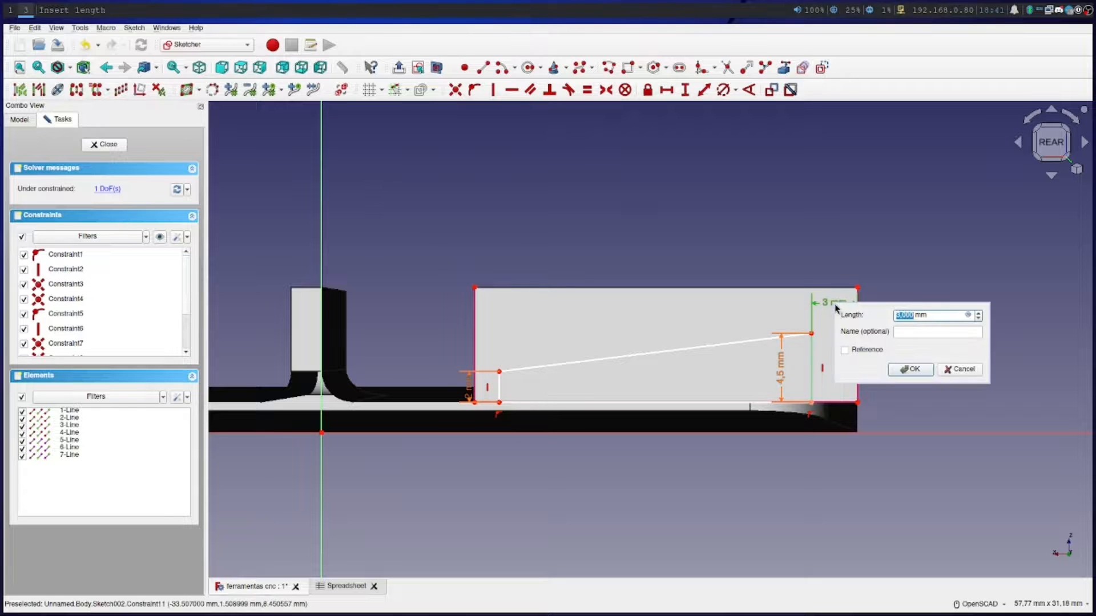
click(968, 316)
text(=)
key(BackSpace)
text(s)
key(Down)
key(Down)
text(.toru)
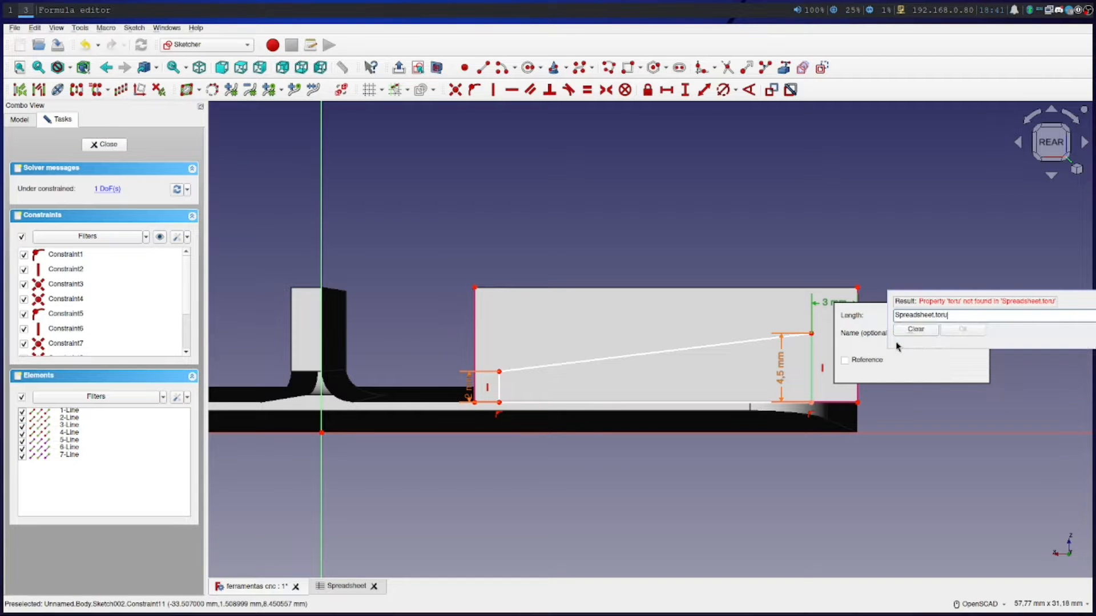
key(BackSpace)
text(qu)
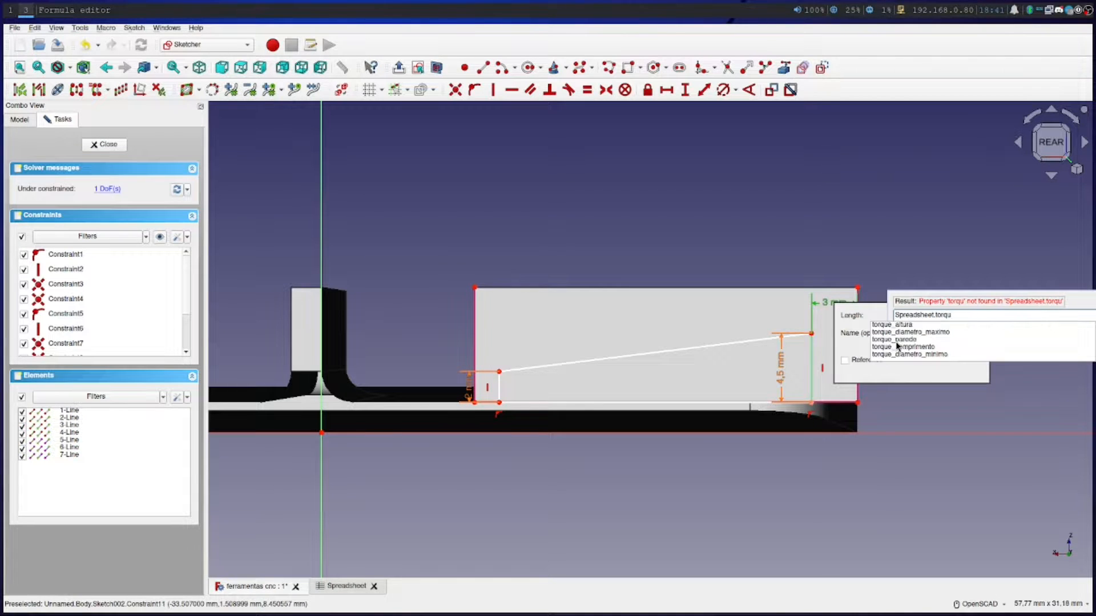
click(910, 342)
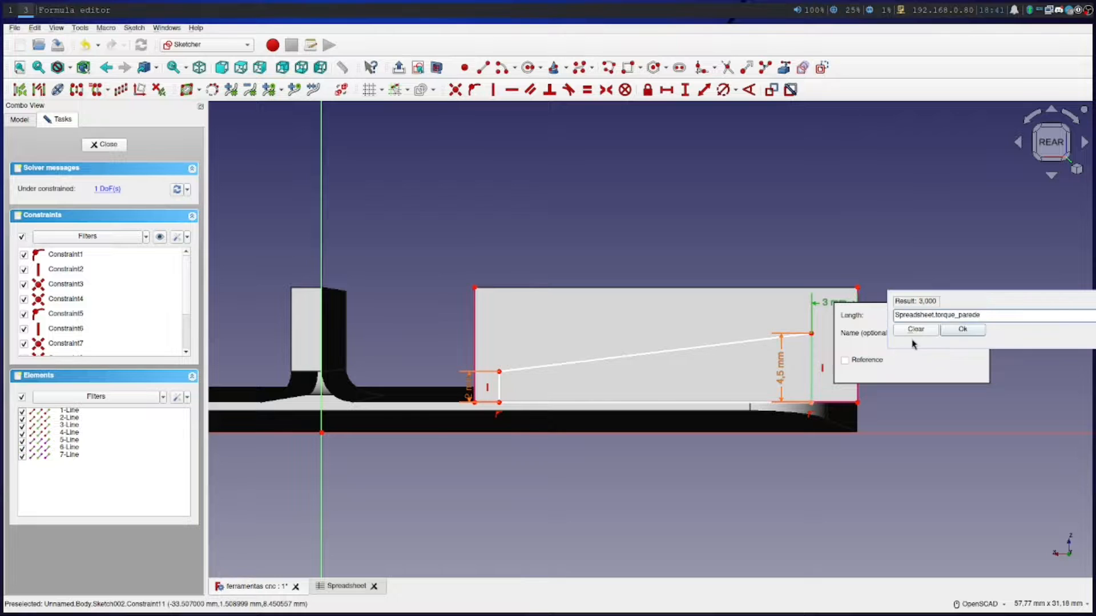
key(Return)
click(912, 368)
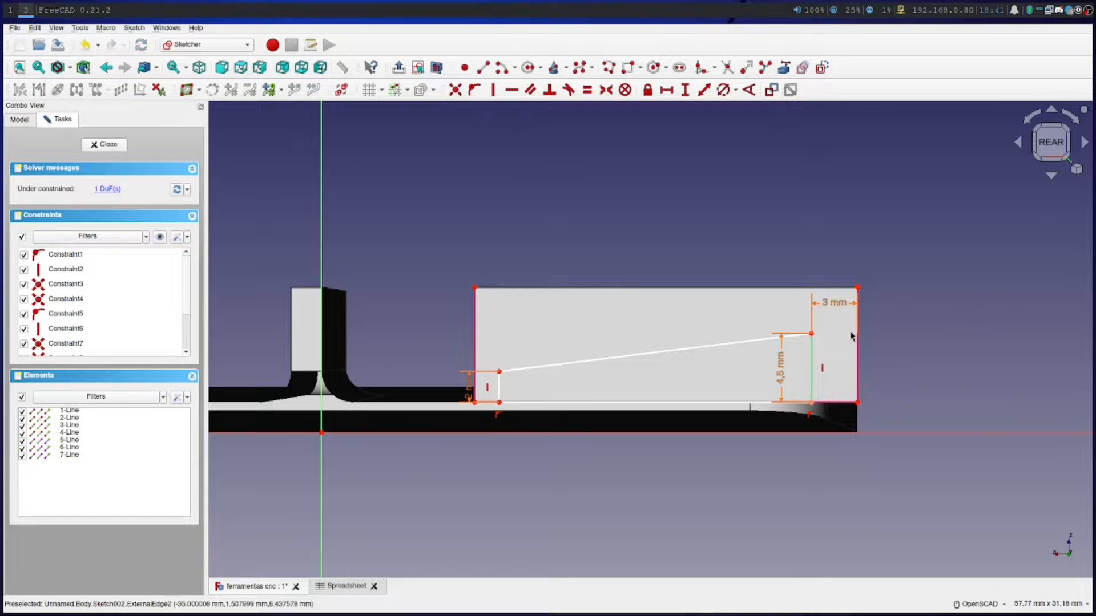
drag(835, 306, 919, 321)
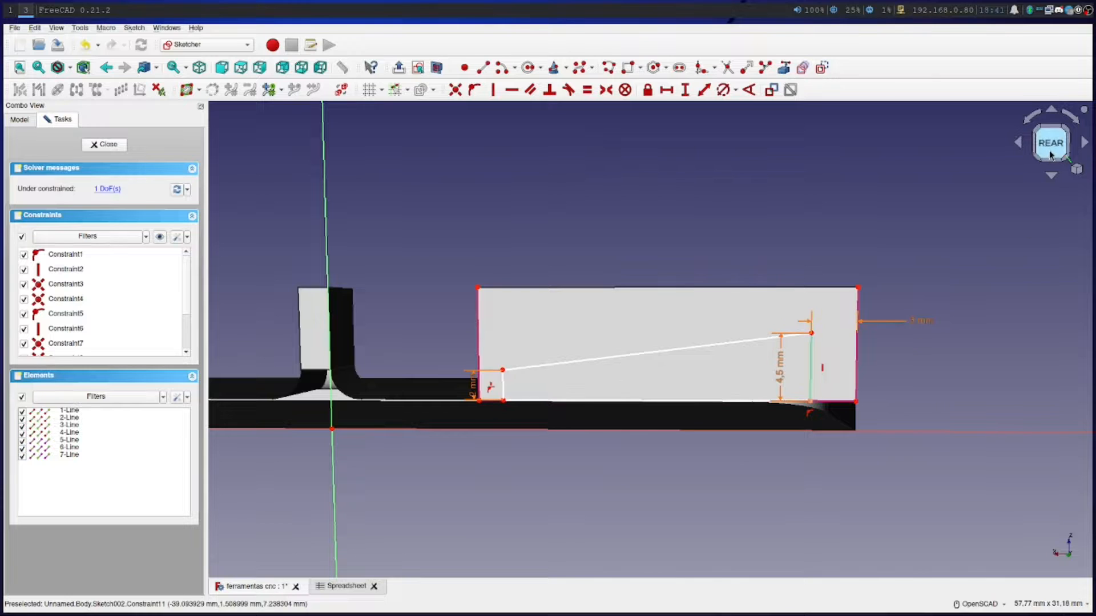
Constrain the distance from the shorter side's upper corner to the block's nearest vertical edge to Spreadsheet.torque_parede and move its dimension outside the block
click(707, 92)
click(501, 371)
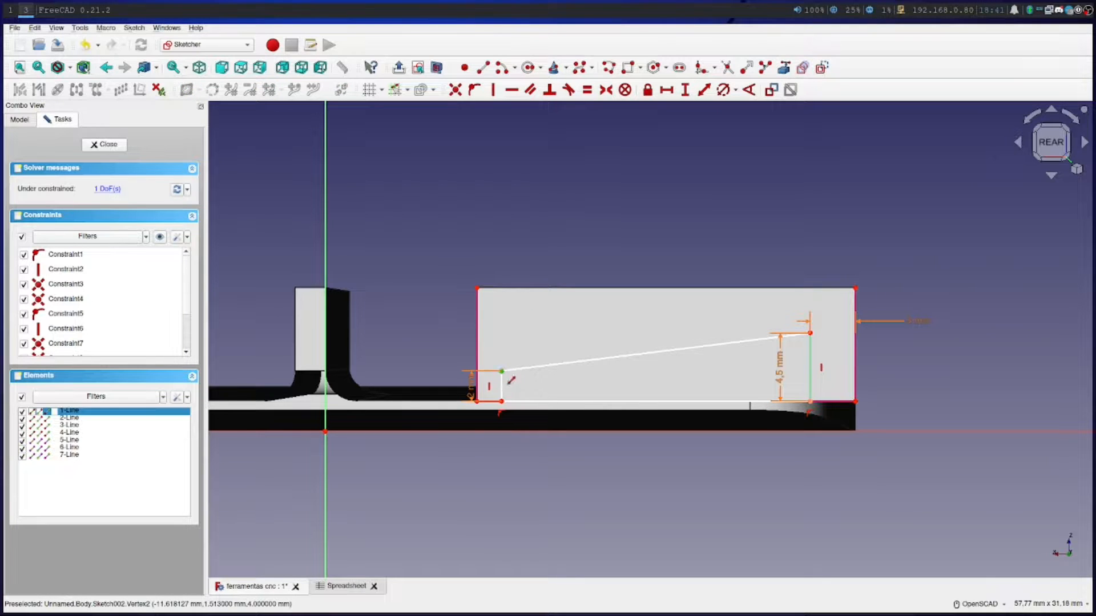
click(477, 354)
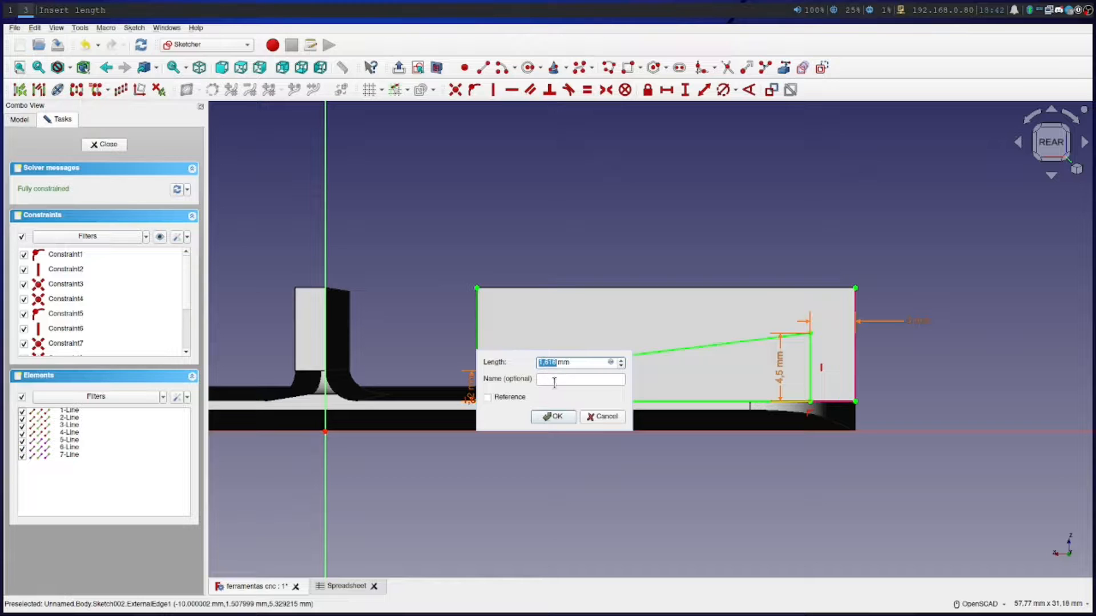
click(610, 362)
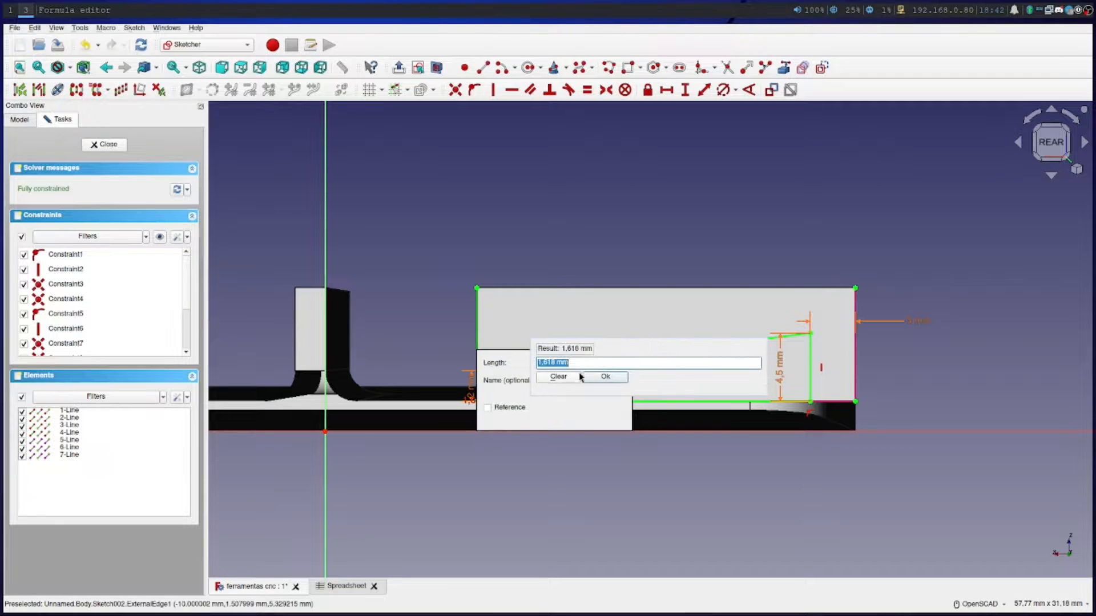
text(S)
key(Down)
text(tor)
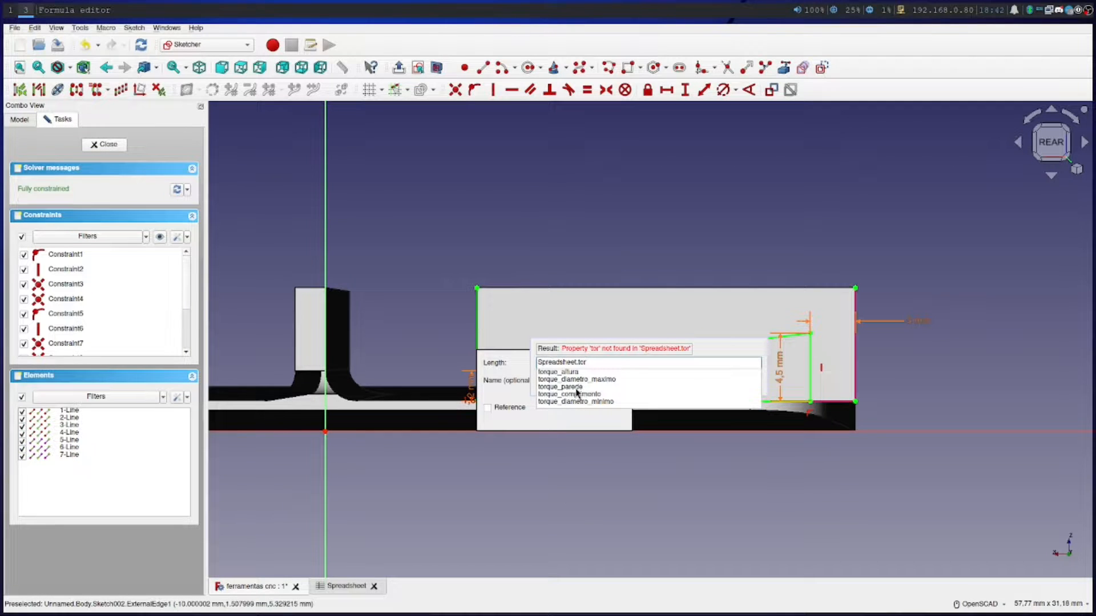
click(575, 388)
click(604, 376)
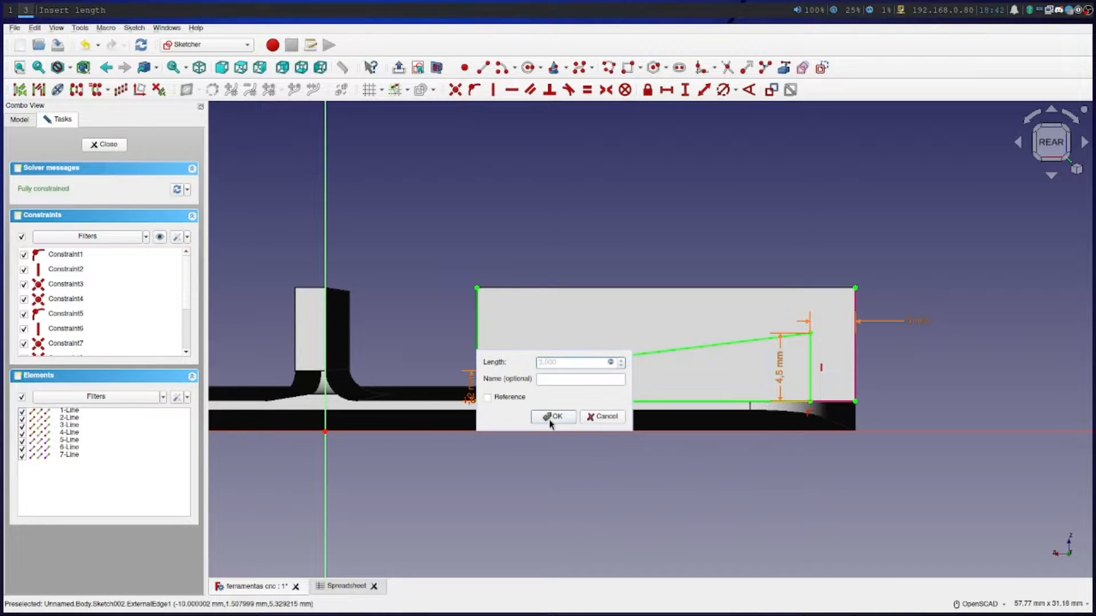
click(550, 420)
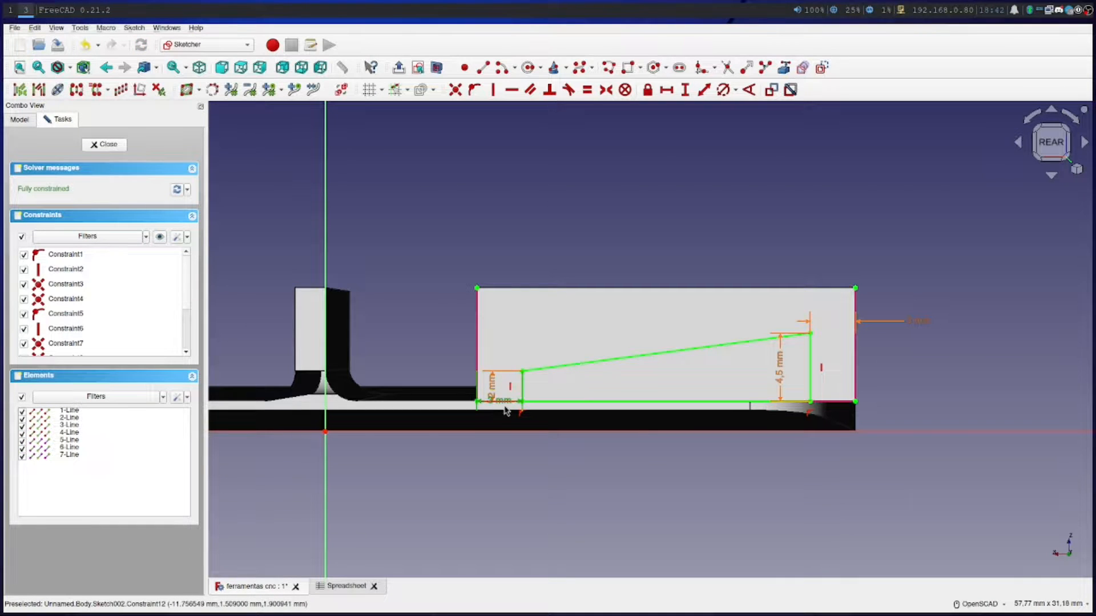
drag(503, 401, 437, 354)
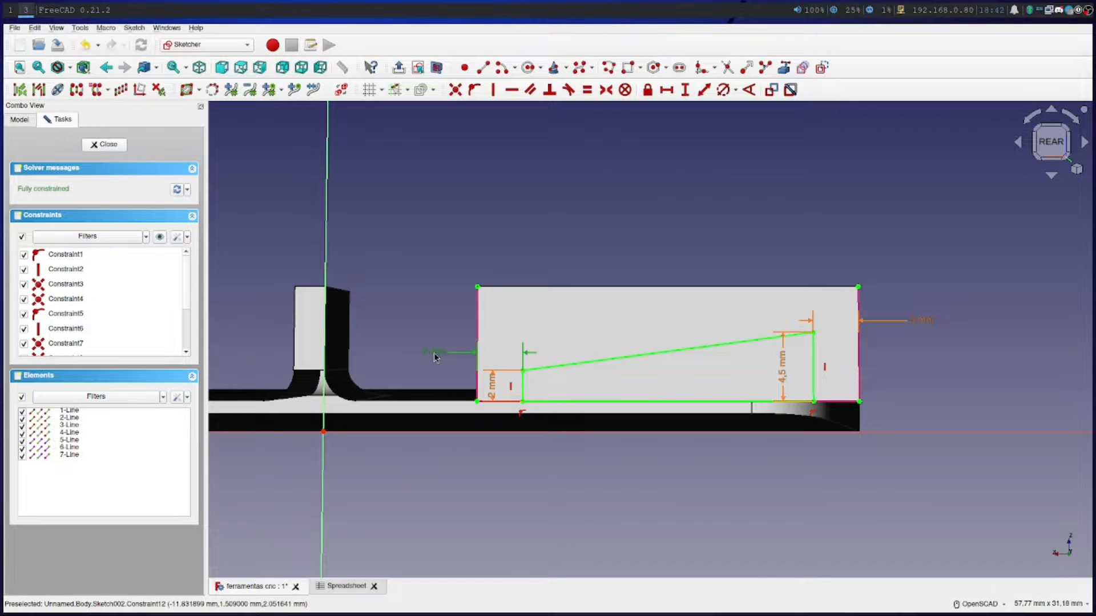
Switch the mouse navigation style to CAD and move the shorter side's height dimension below the block, keeping the rear view
click(491, 391)
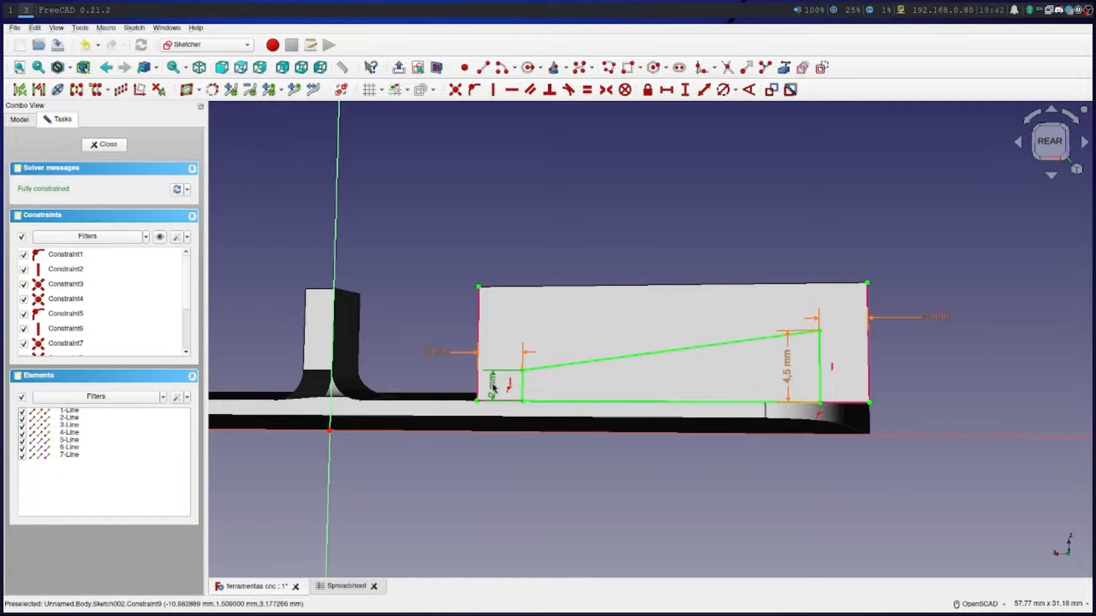
click(974, 604)
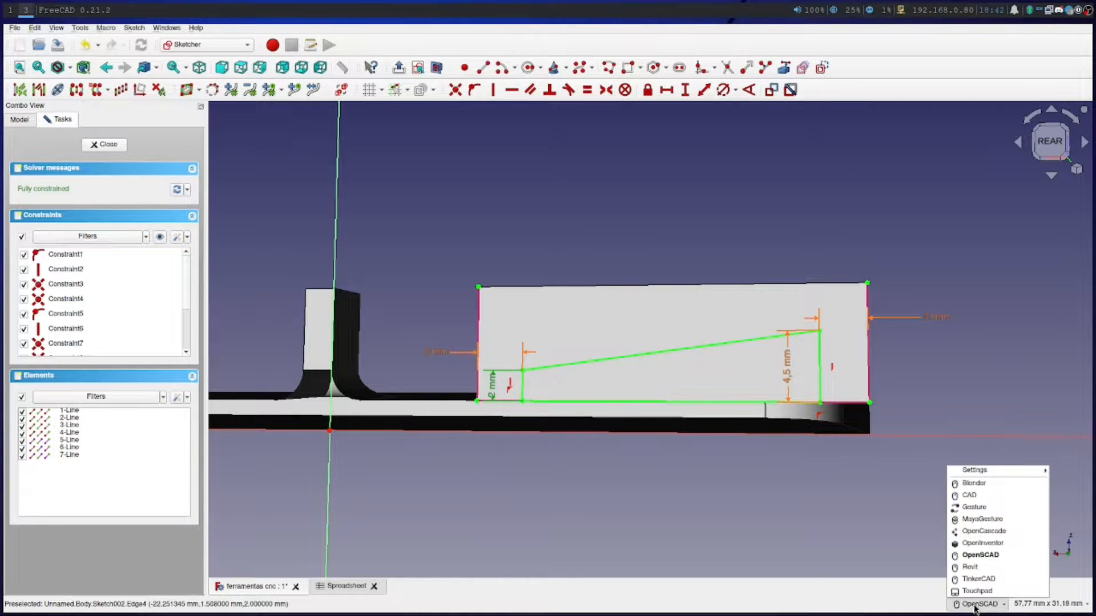
click(972, 495)
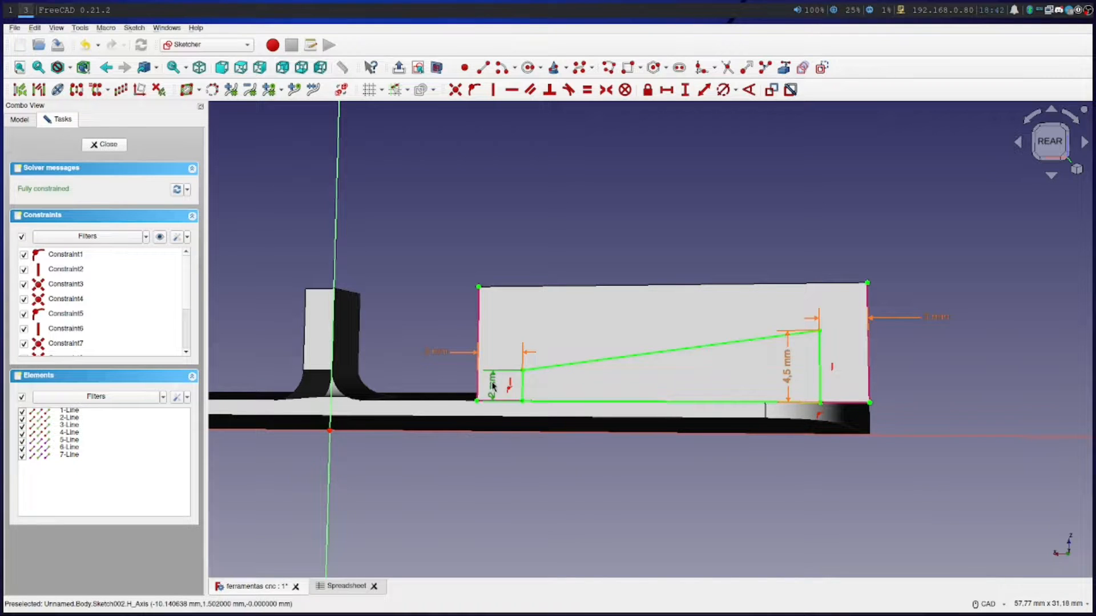
mouse_move(492, 383)
mouse_down()
mouse_move(493, 342)
mouse_move(455, 394)
mouse_move(470, 465)
mouse_move(455, 459)
mouse_up()
click(1048, 146)
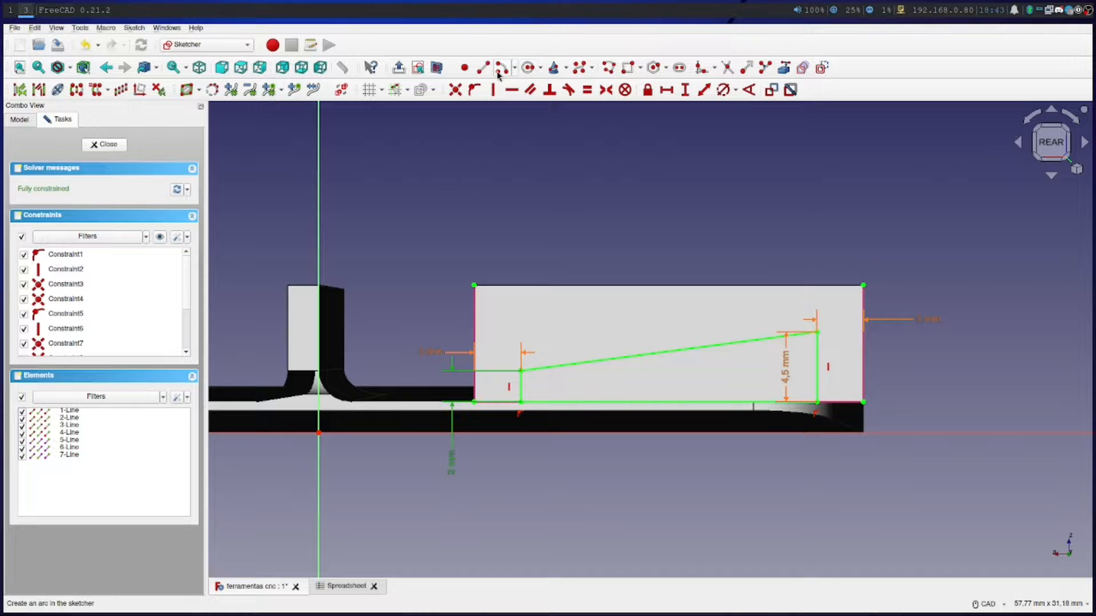
Link the block's upper edge as external geometry and sketch a sloped line about 23.5 mm long from the vertical edge beside the shorter side to it
click(784, 70)
click(591, 286)
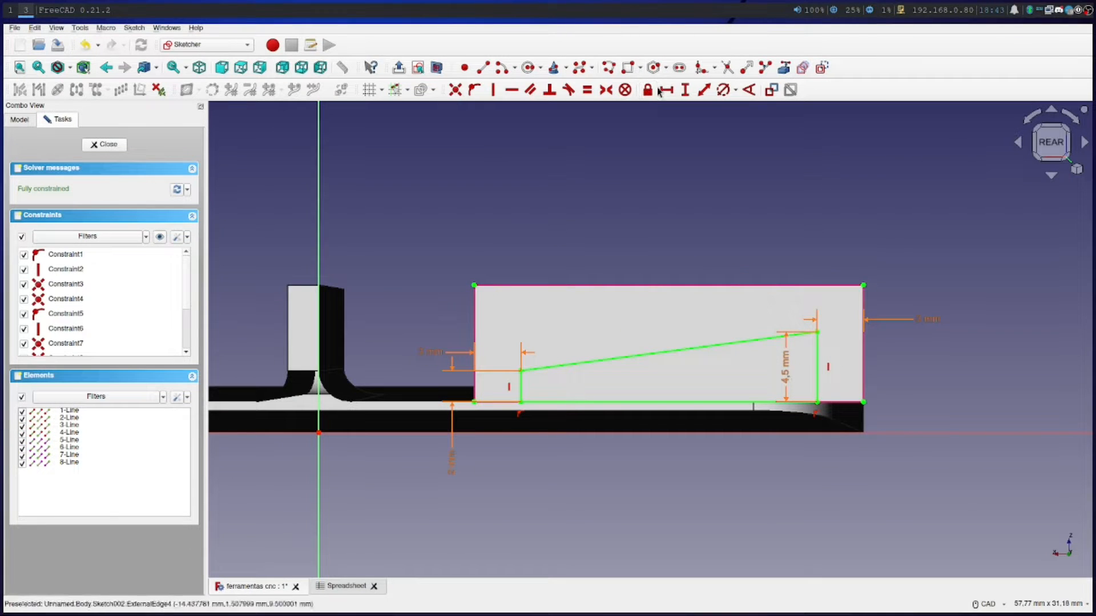
click(490, 71)
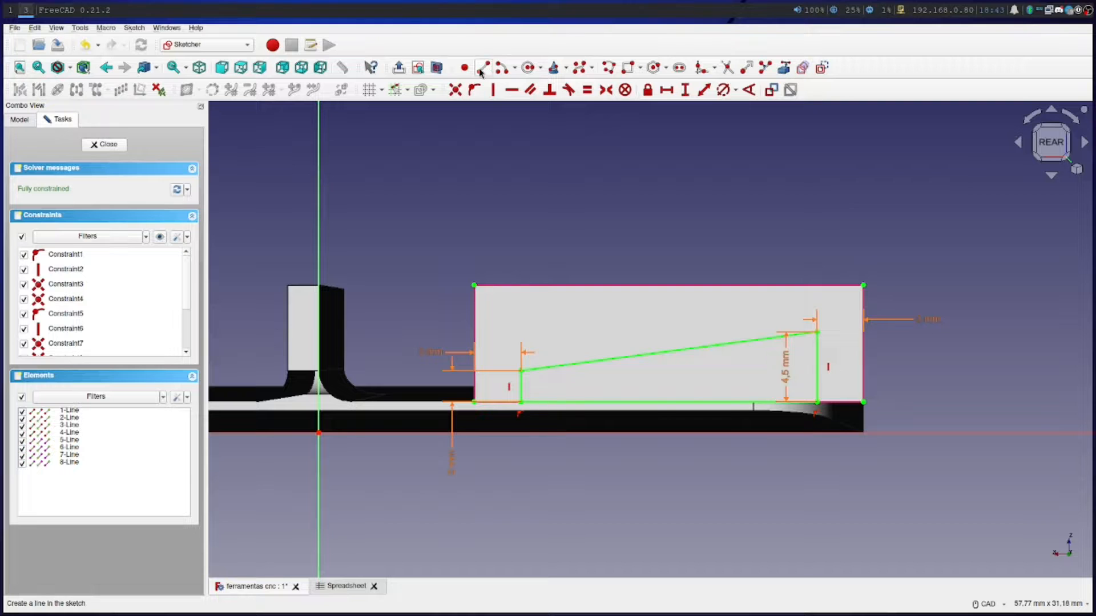
click(476, 343)
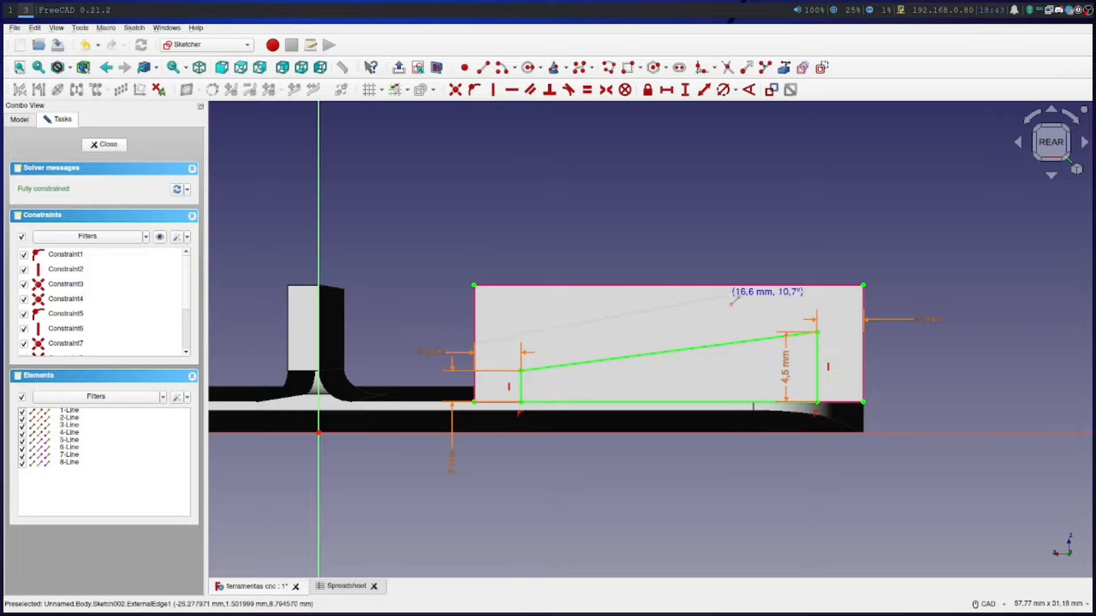
click(837, 285)
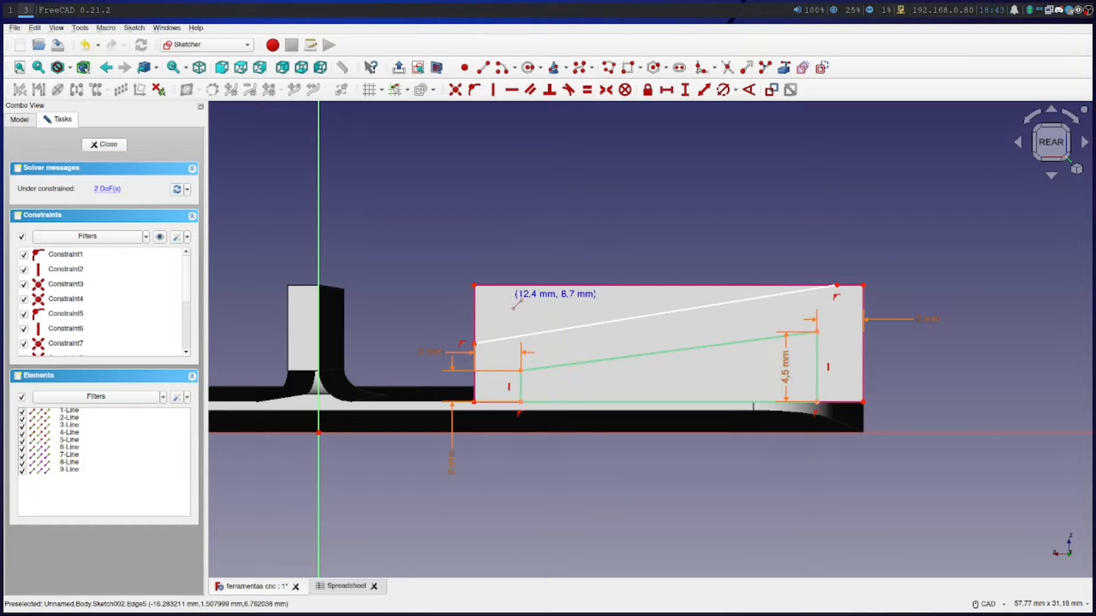
key(Escape)
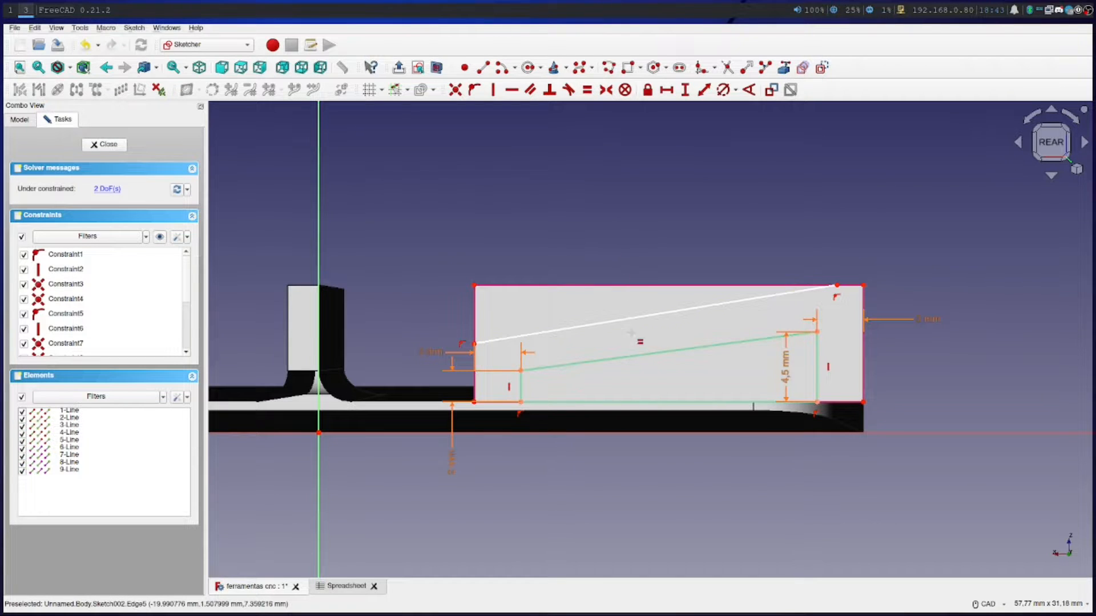
Try to make the new sloped line equal in length to the profile's sloped edge
click(638, 357)
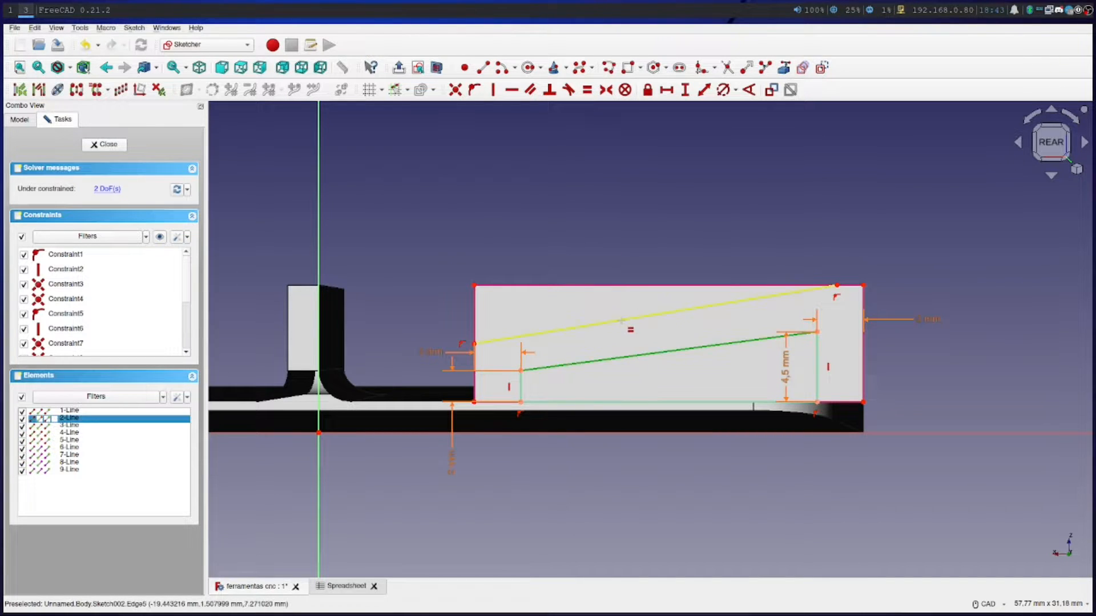
click(623, 320)
key(e)
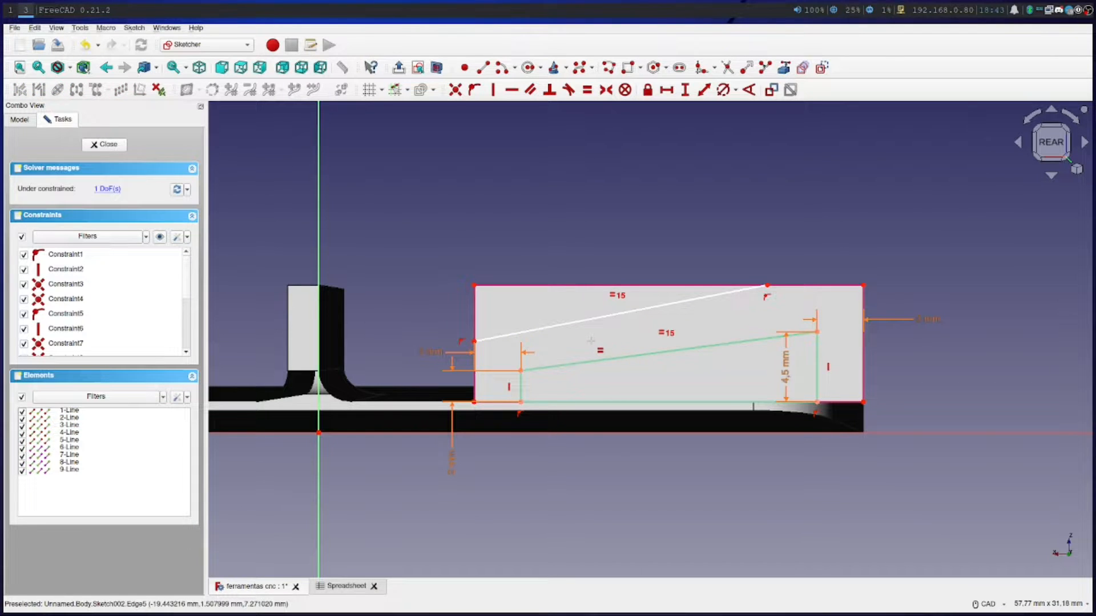
key(Escape)
Try a distance constraint on the new sloped line, and undo the equality constraint between the two sloped lines
click(706, 91)
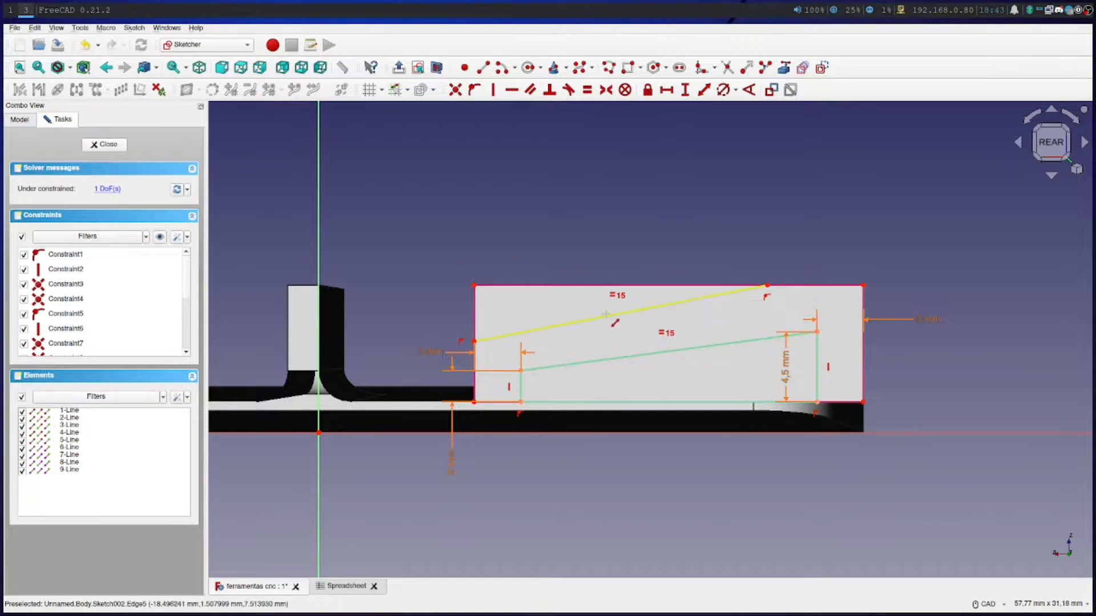
click(605, 312)
click(730, 381)
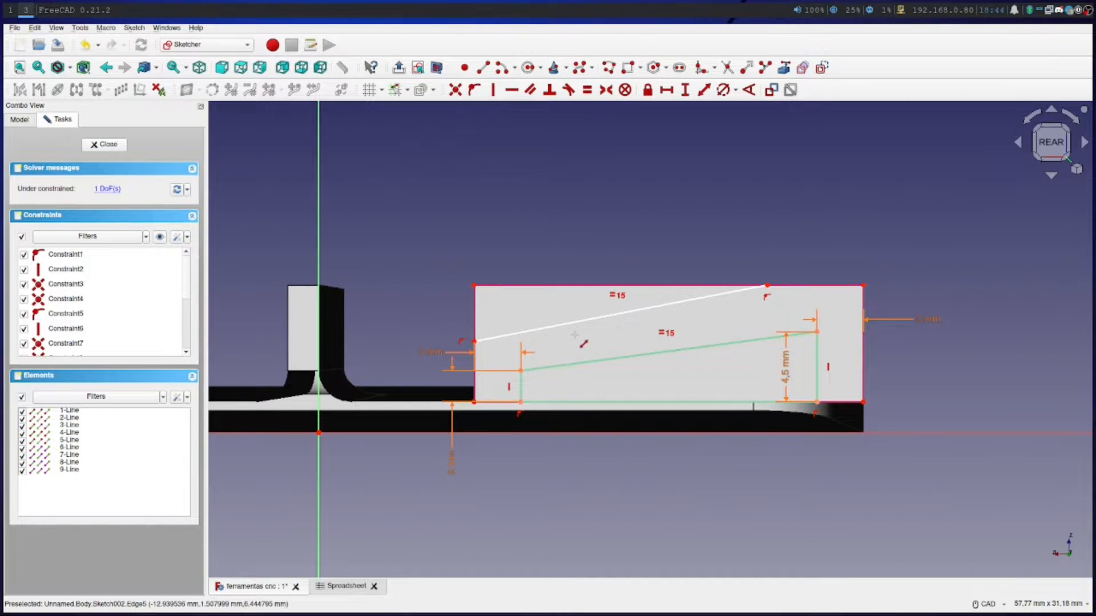
key(Escape)
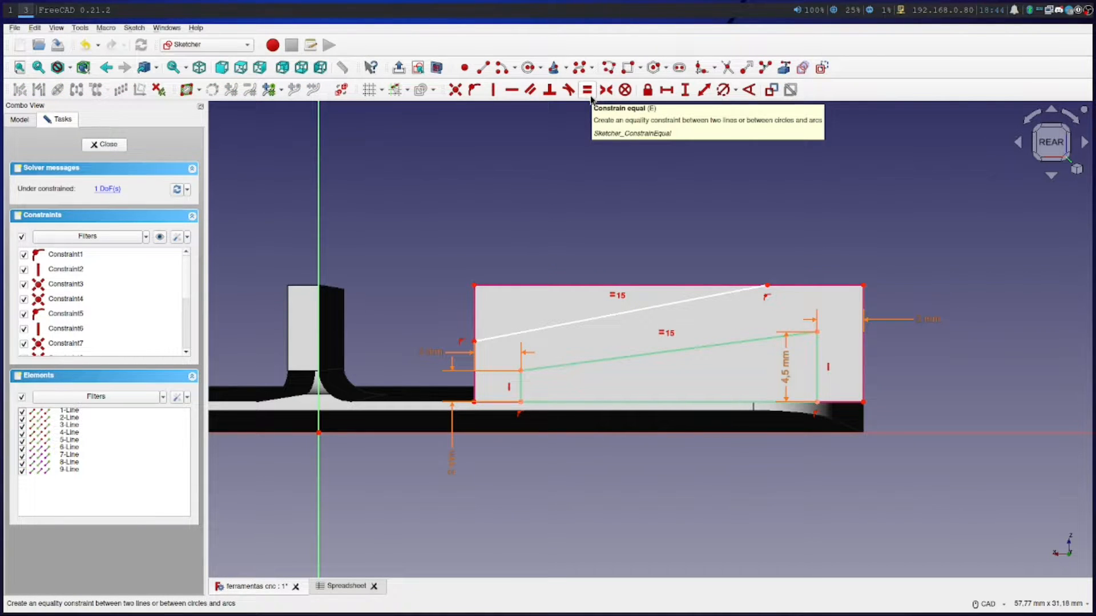
key(ctrl+z)
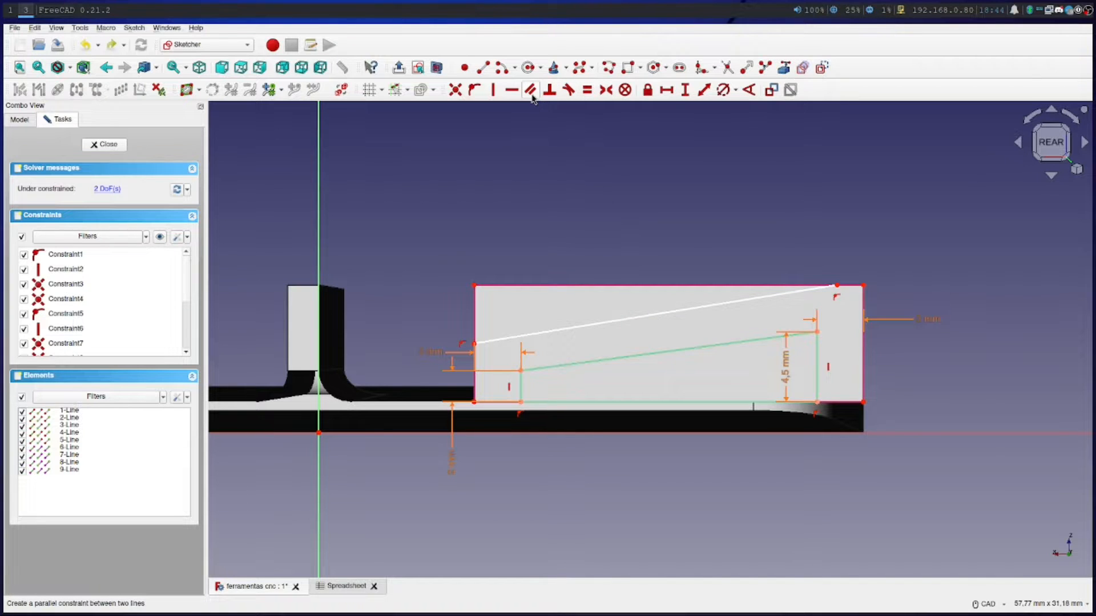
Try to apply a parallel constraint between the profile's sloped edge and the new sloped line above it
click(644, 355)
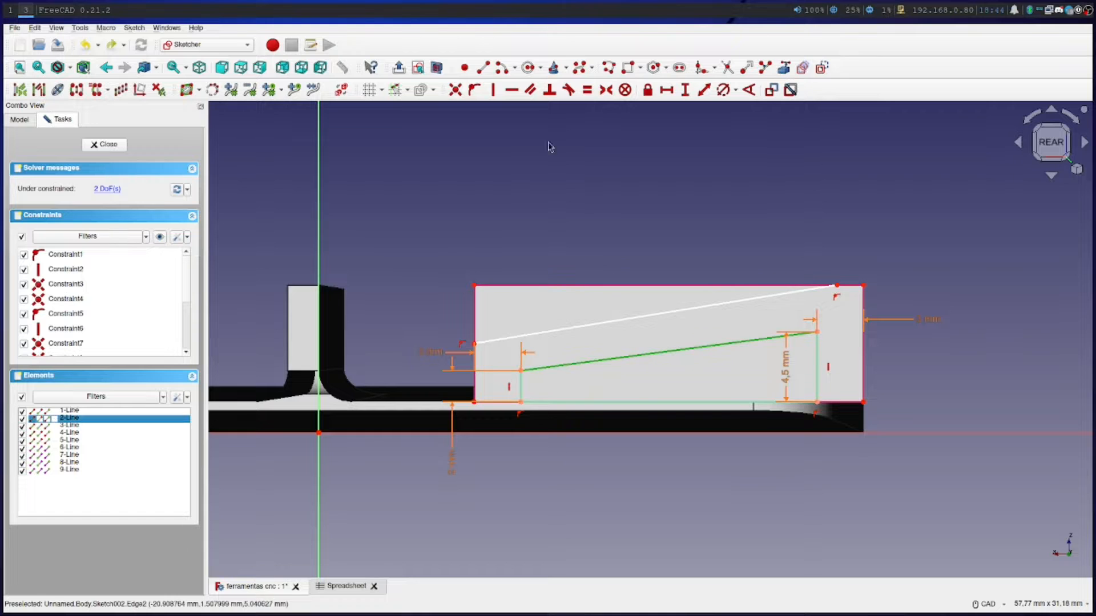
click(526, 92)
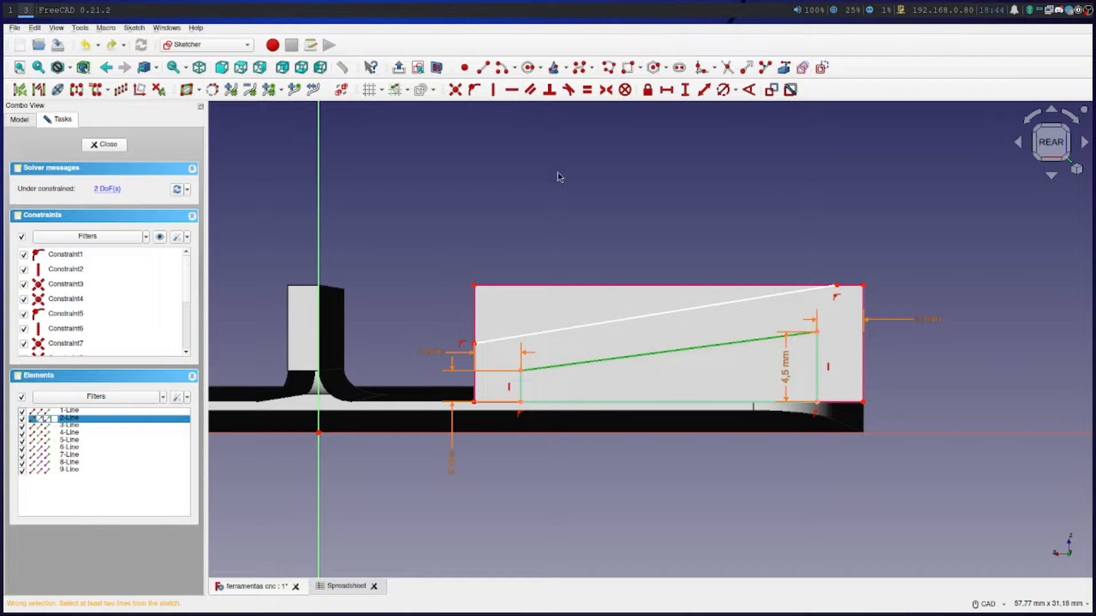
click(638, 349)
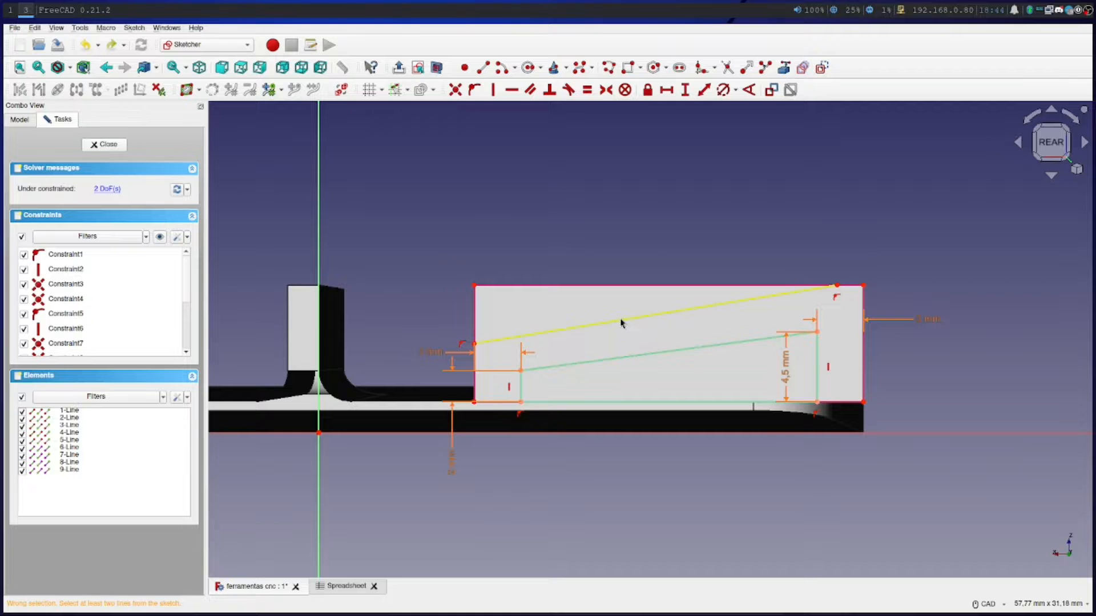
click(626, 320)
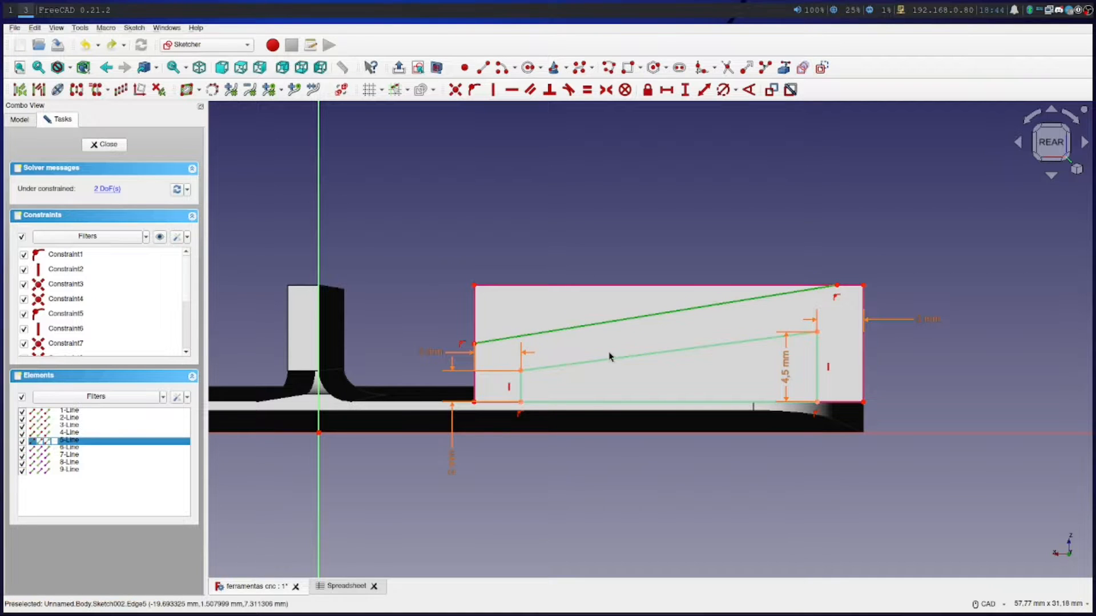
click(530, 89)
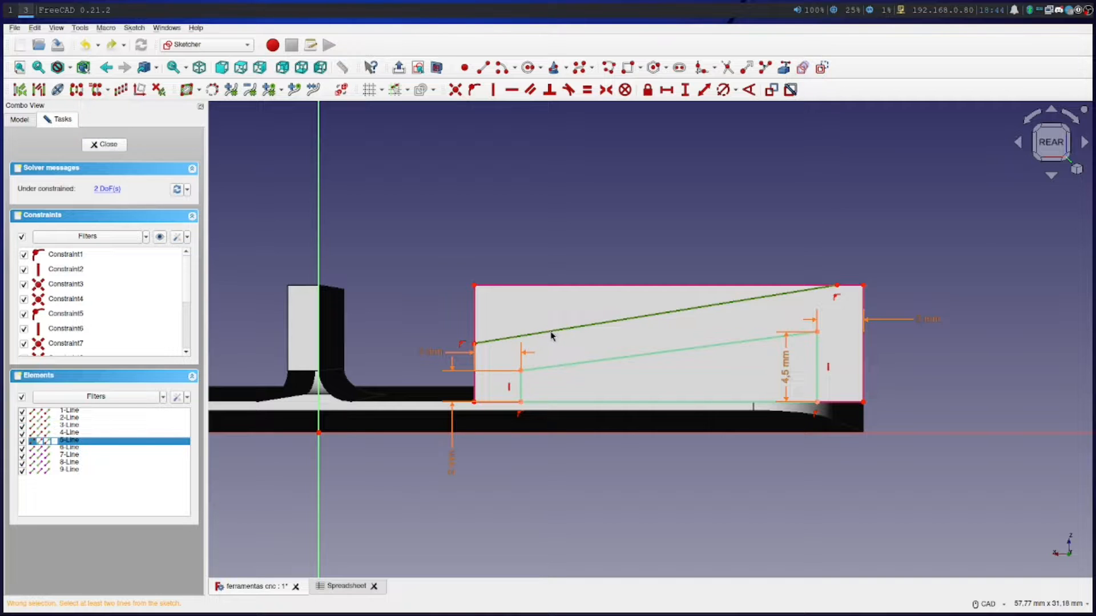
scroll(111, 277, down, 3)
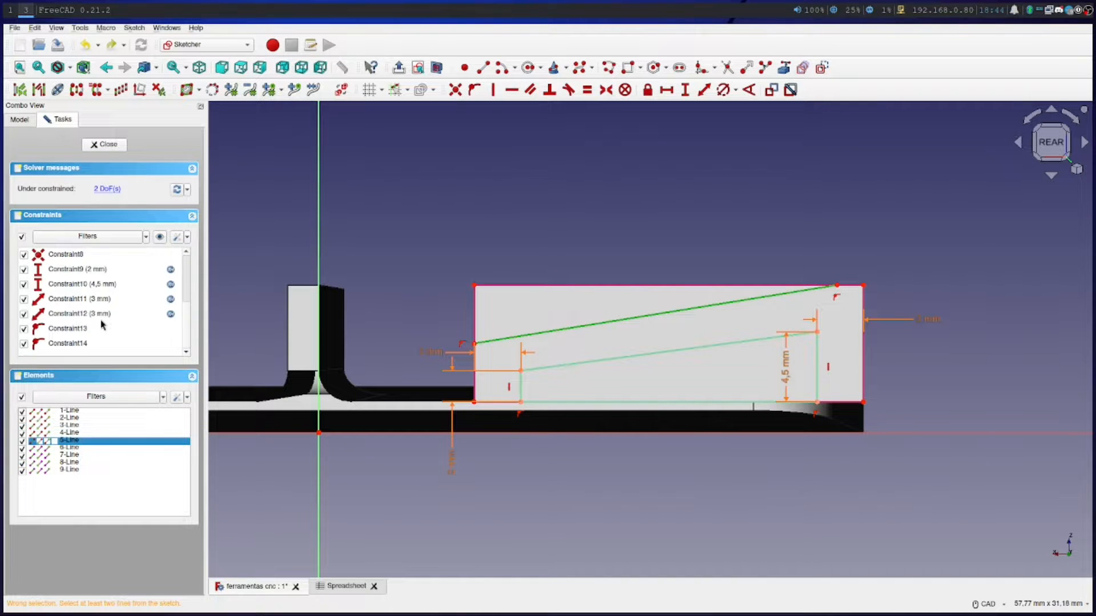
click(634, 228)
scroll(632, 269, up, 4)
scroll(631, 270, down, 4)
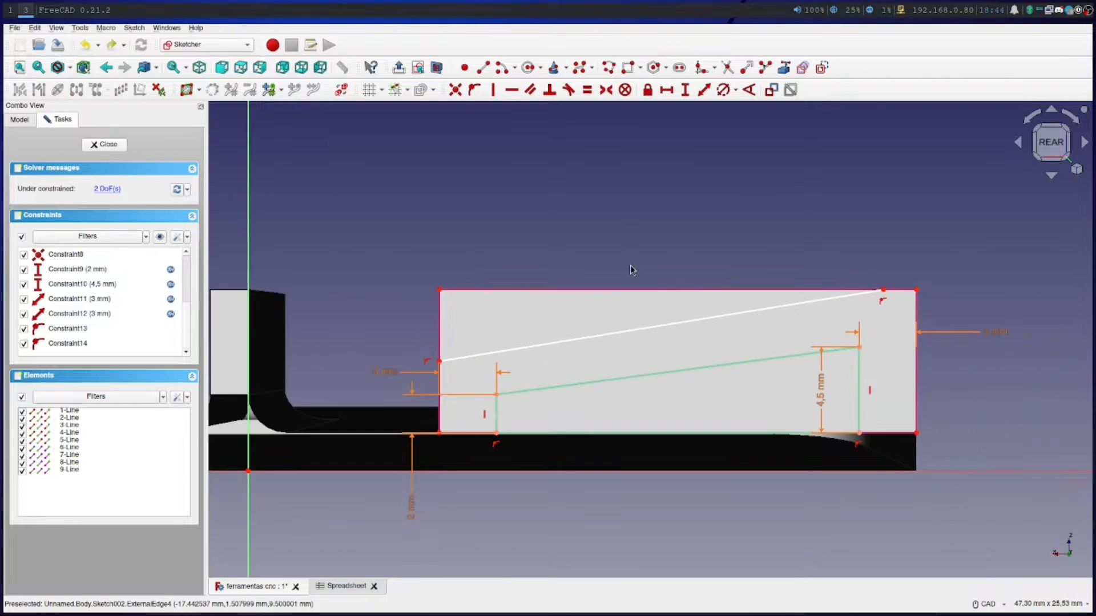
Make the new sloped line parallel to the profile's sloped edge
click(639, 335)
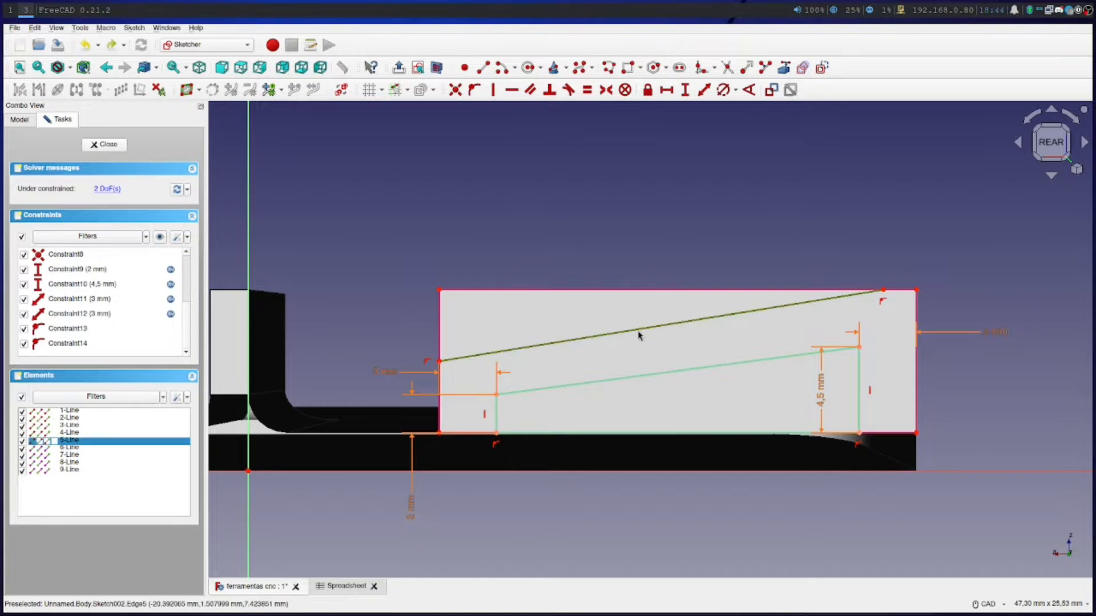
click(646, 242)
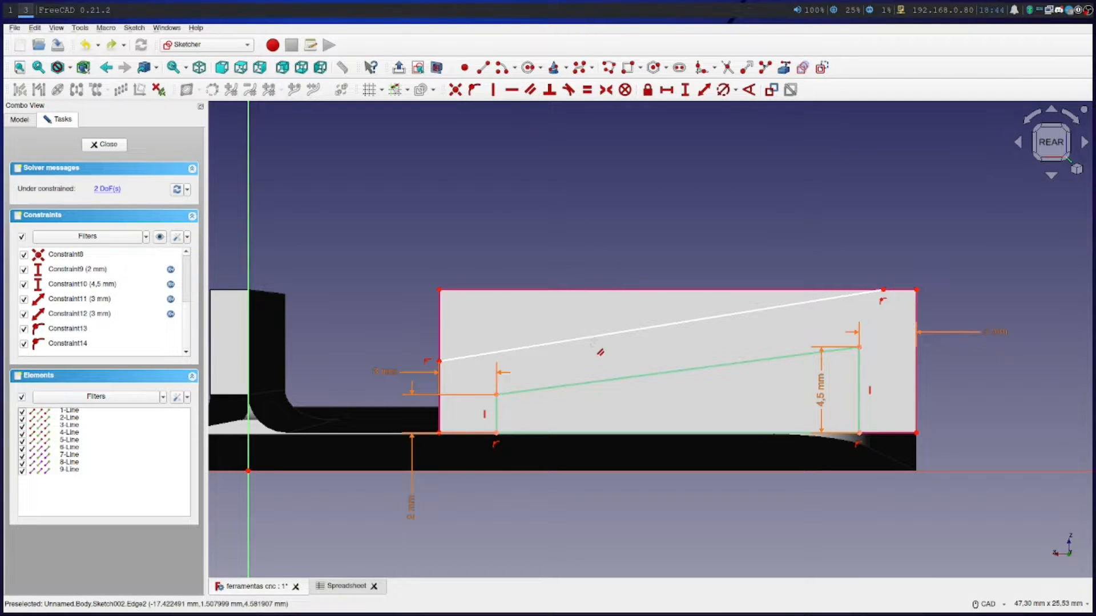
click(599, 343)
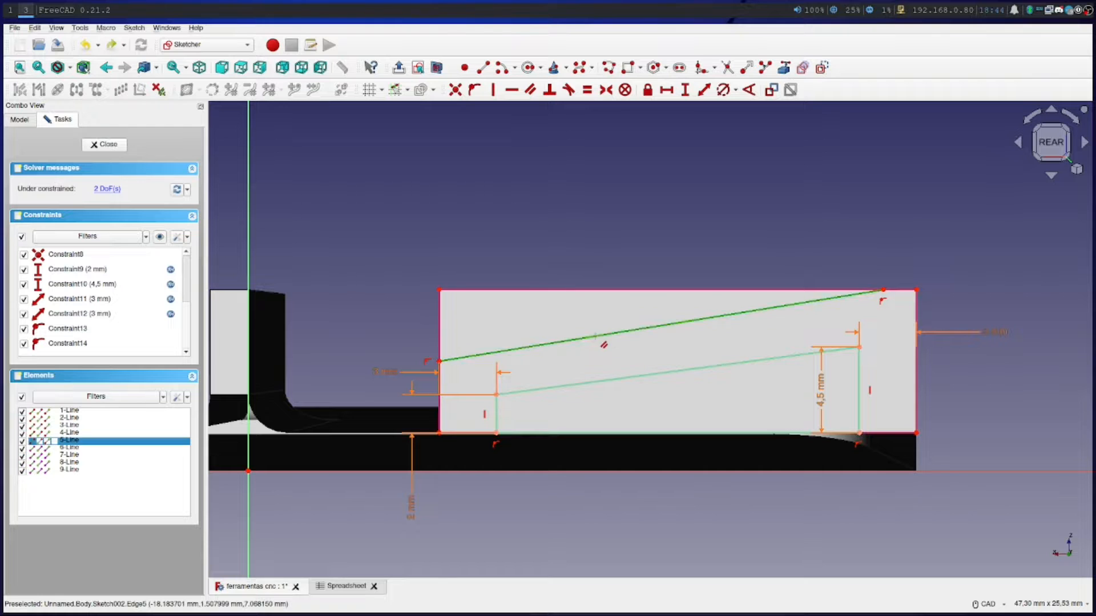
click(608, 379)
key(p)
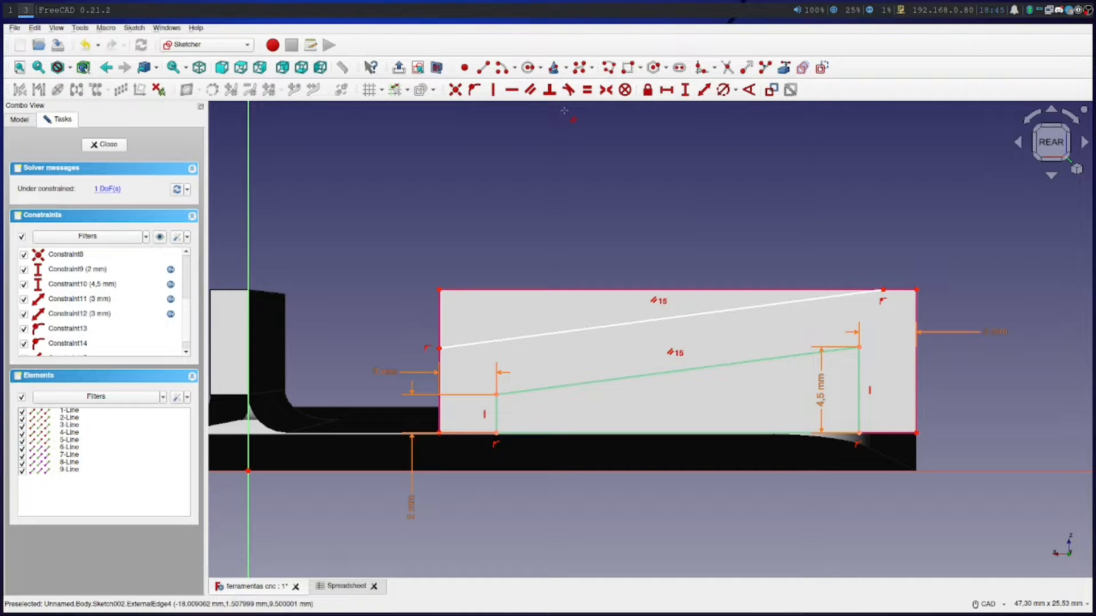
click(587, 92)
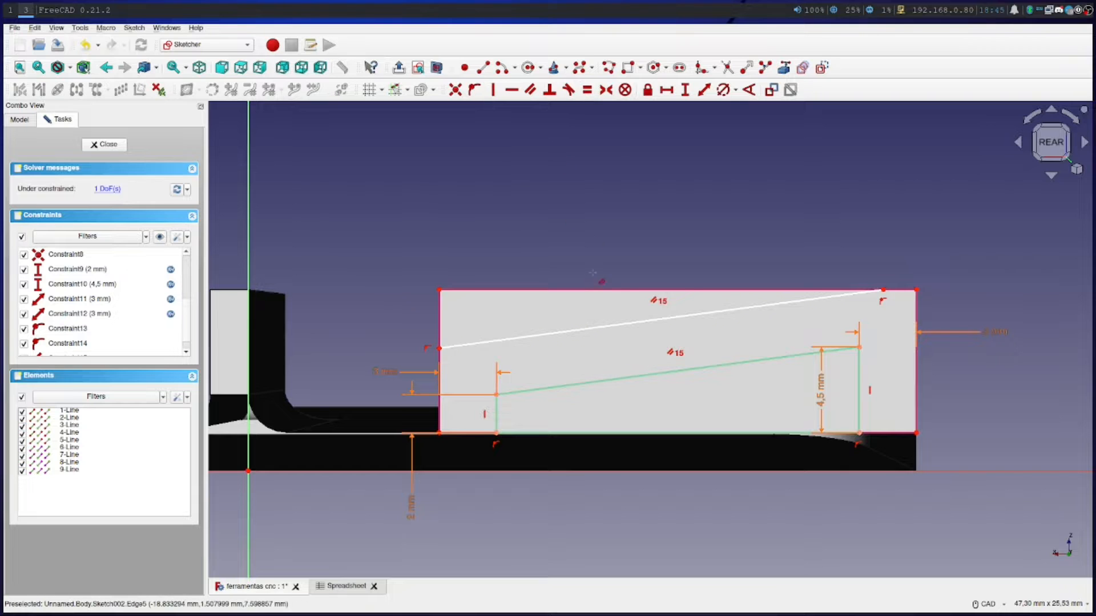
click(704, 90)
click(584, 331)
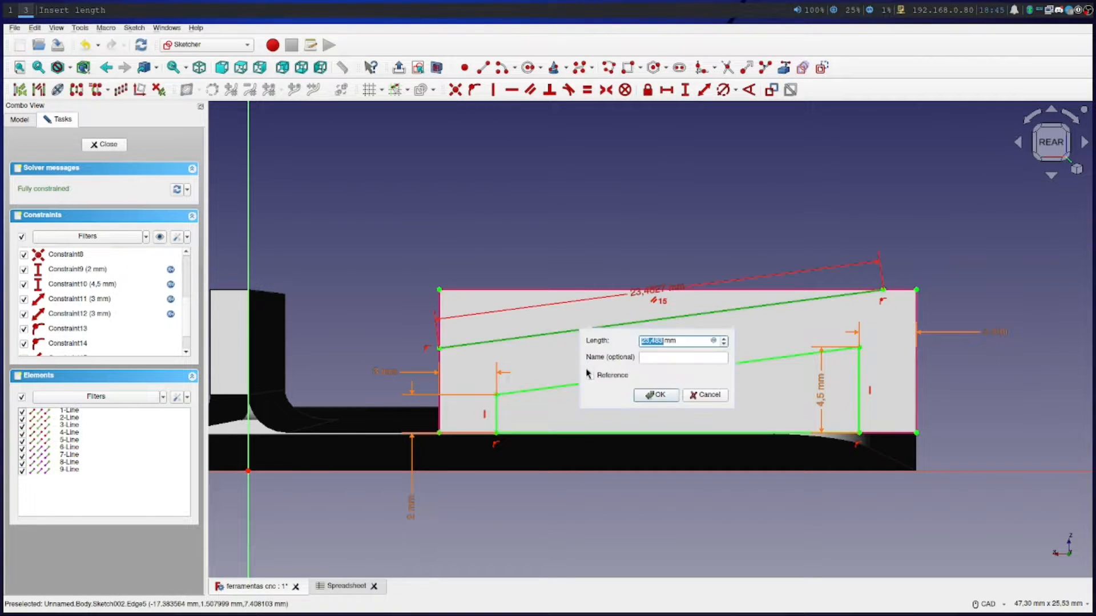
click(704, 394)
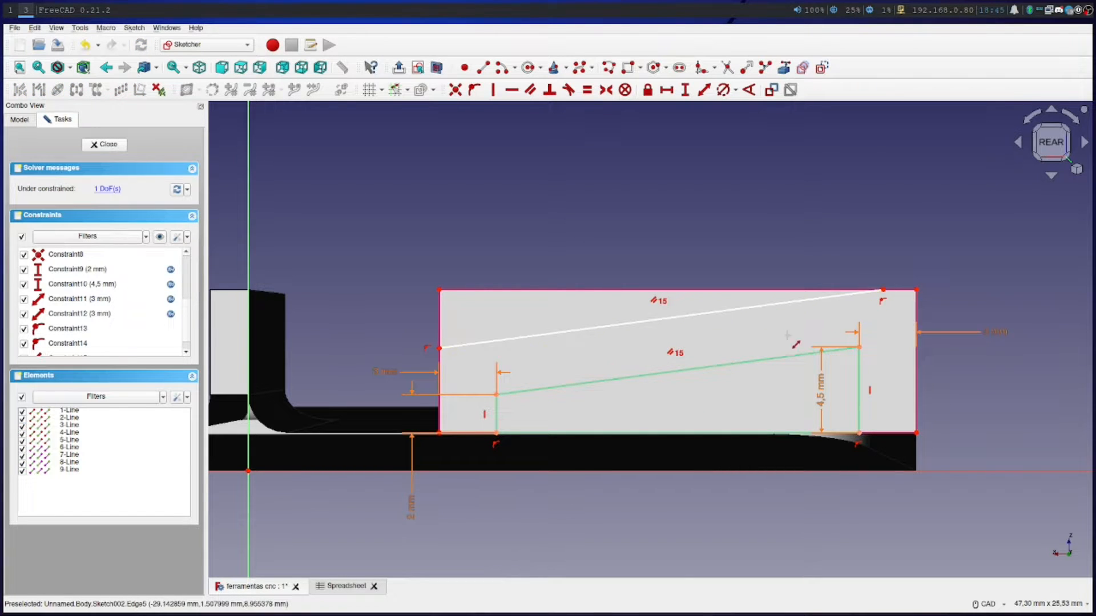
Constrain the distance from the upper corner of the profile's taller side to the new sloped line, using the 3 mm spreadsheet alias beginning with "pare"
click(839, 350)
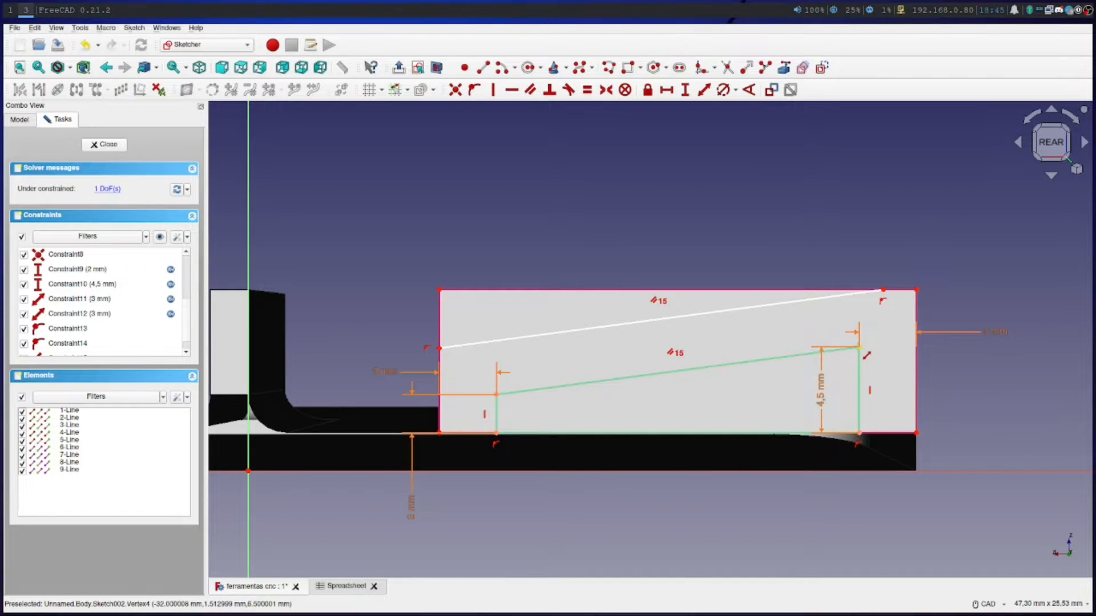
click(837, 296)
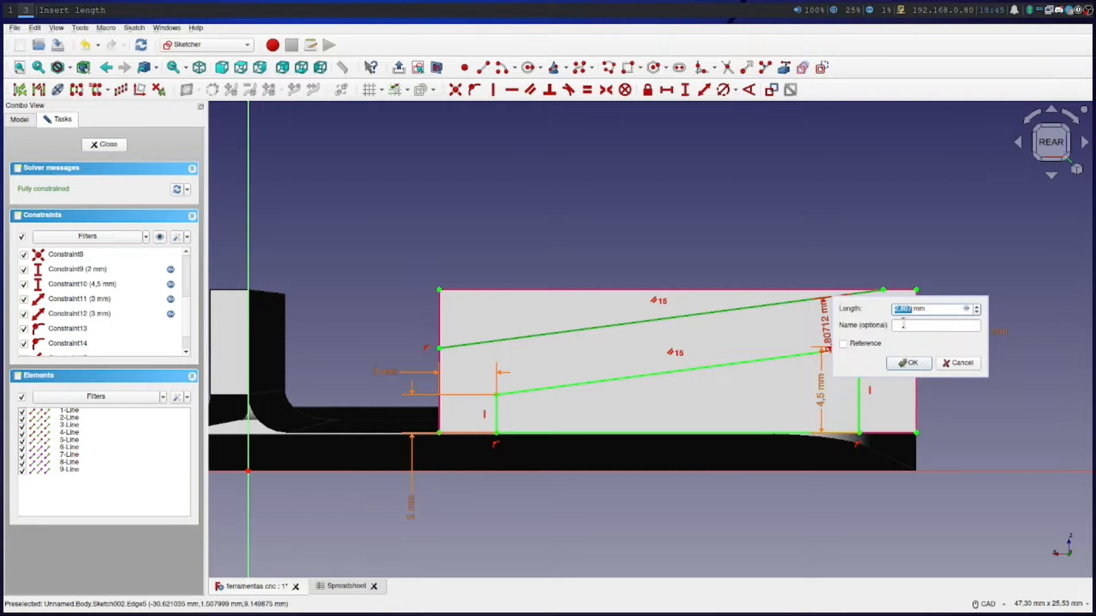
click(966, 309)
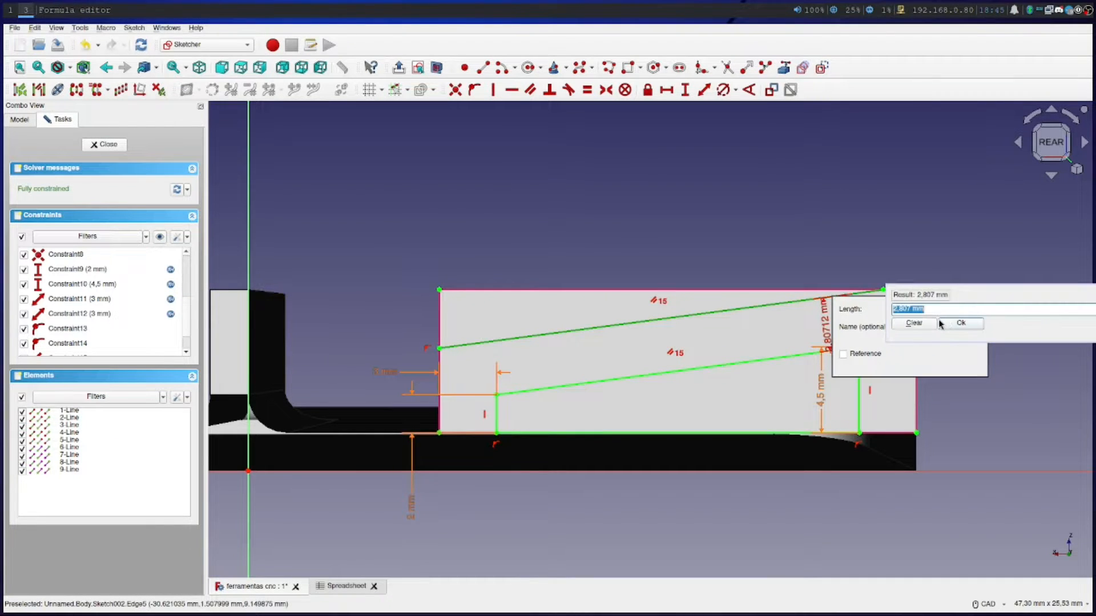
text(Spreadsheet.)
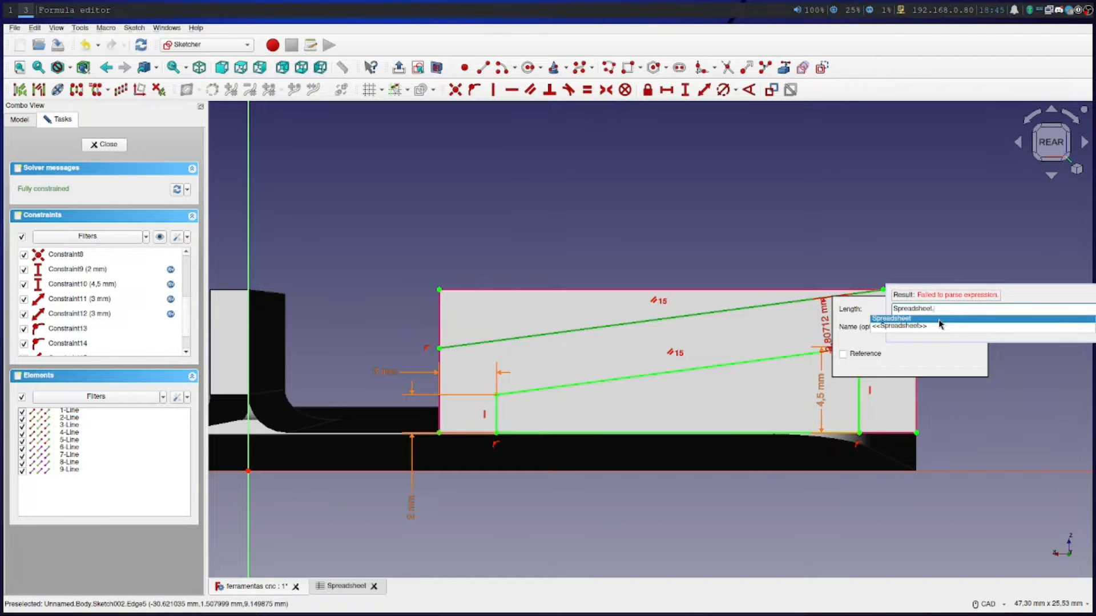
text(pare)
click(930, 325)
key(Return)
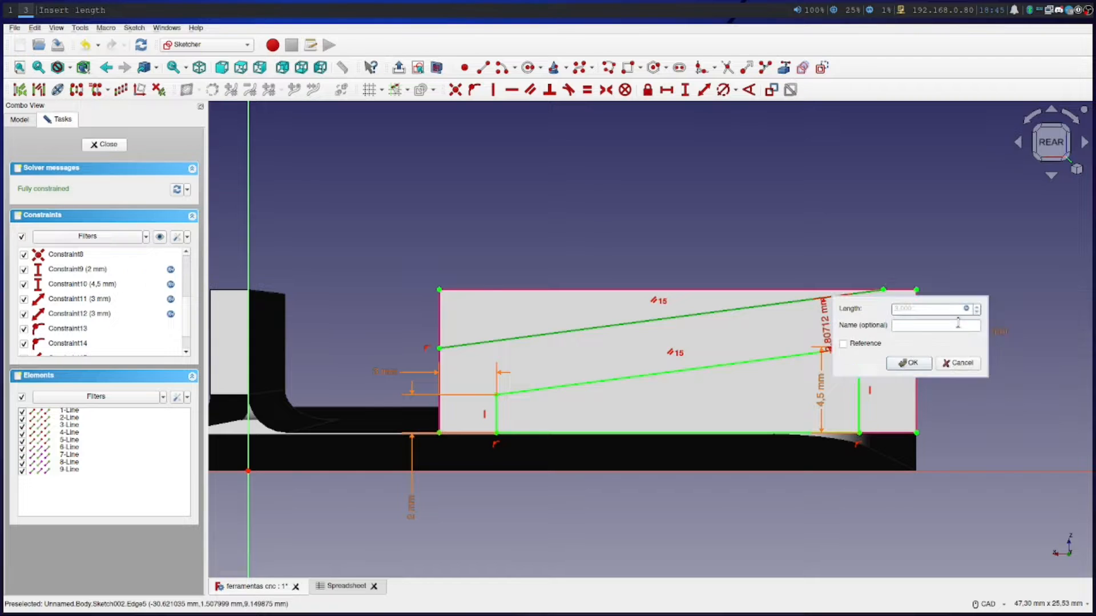
click(920, 362)
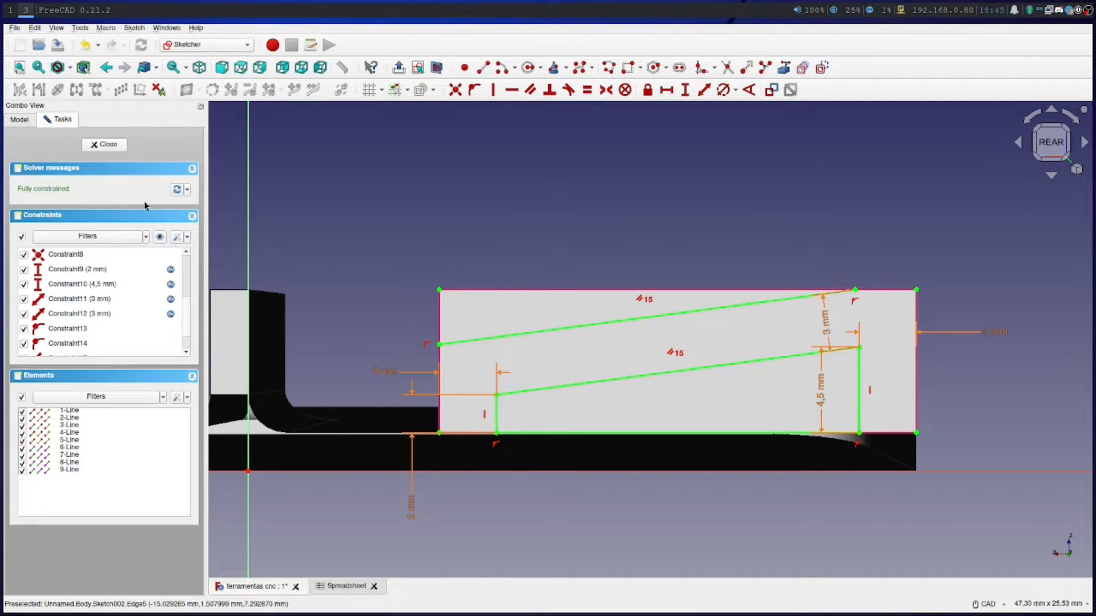
Close the finished sketch on the long block and clear the selection
click(108, 145)
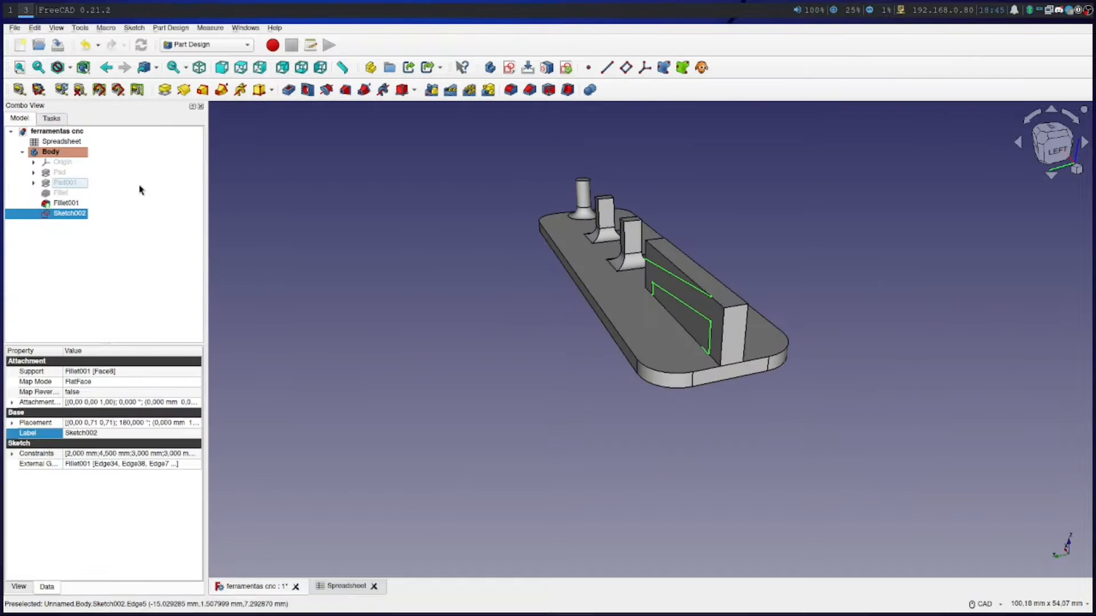
scroll(502, 399, up, 4)
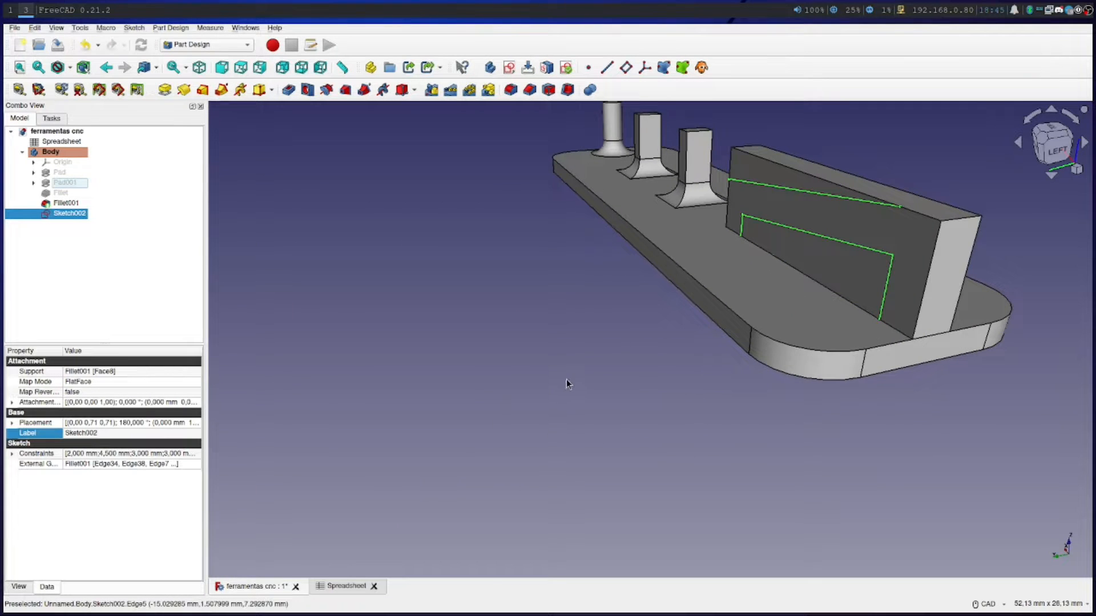
click(582, 374)
right_click(595, 376)
click(596, 378)
Try to cut a pocket into the long block from Sketch002
click(51, 118)
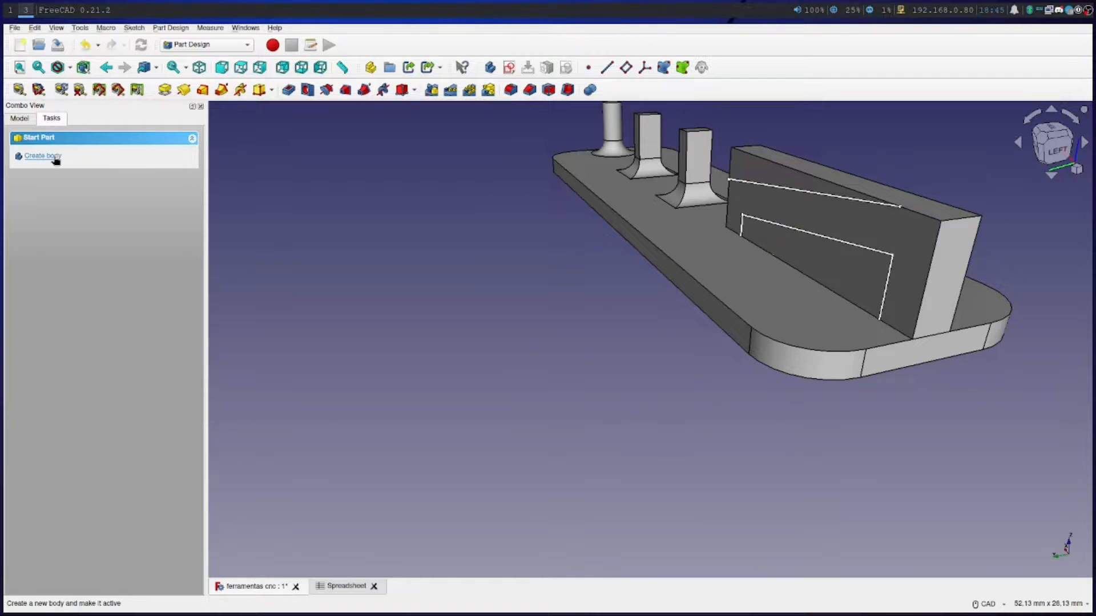
click(25, 119)
click(68, 212)
click(51, 118)
click(36, 178)
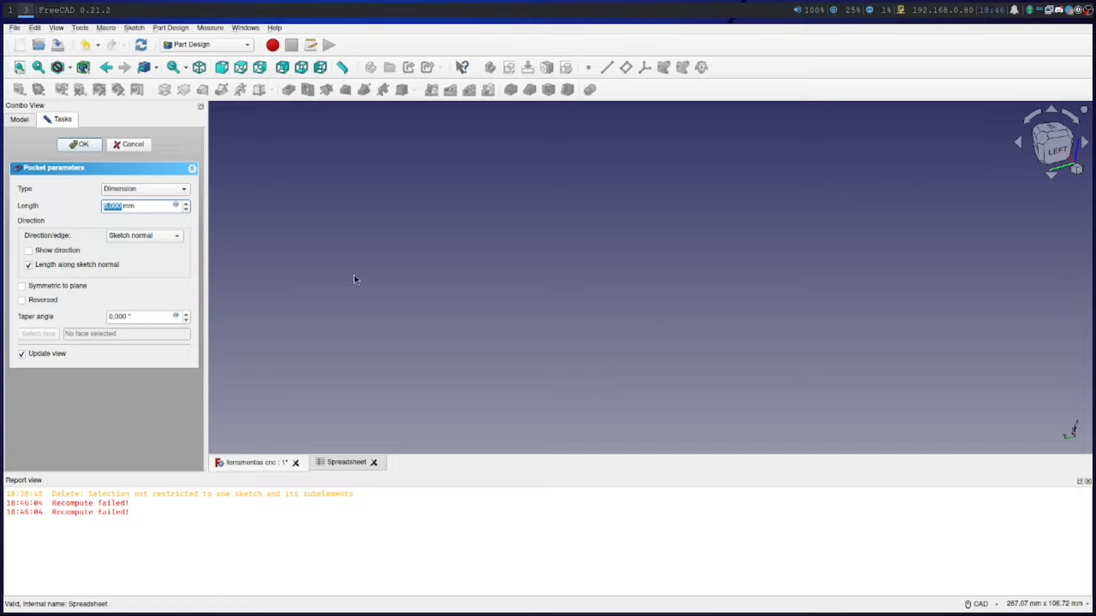
click(129, 145)
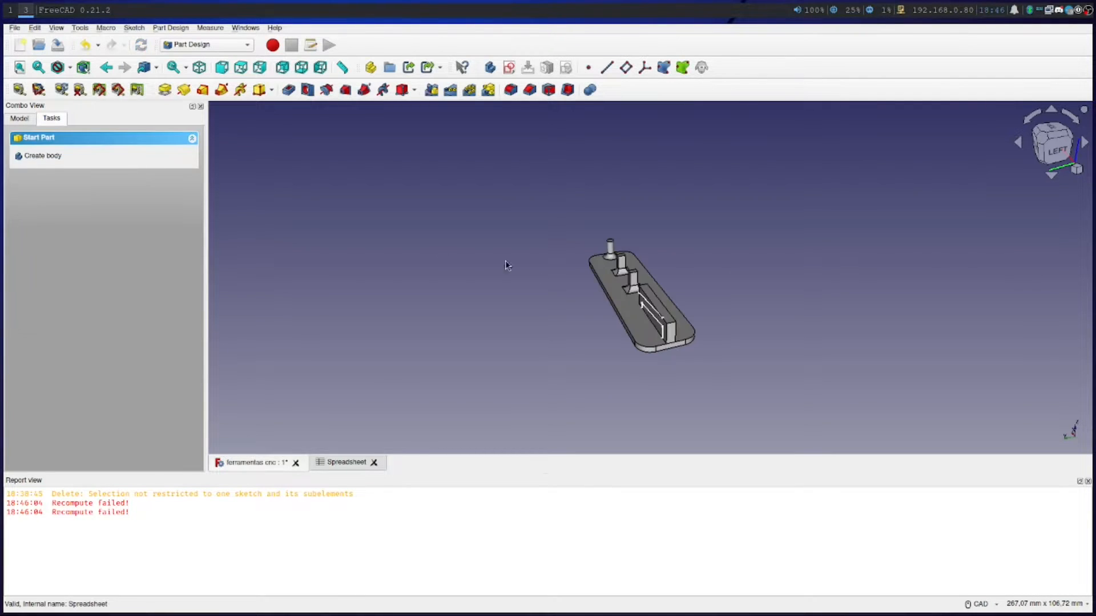
Reopen Sketch002 on the long block for editing
scroll(630, 347, up, 10)
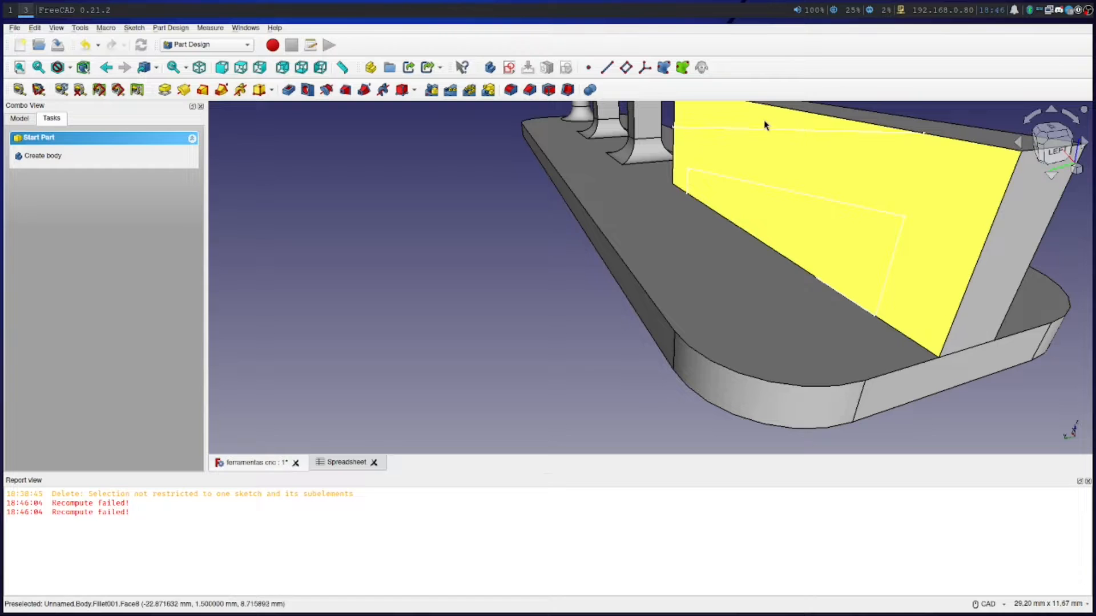
click(20, 118)
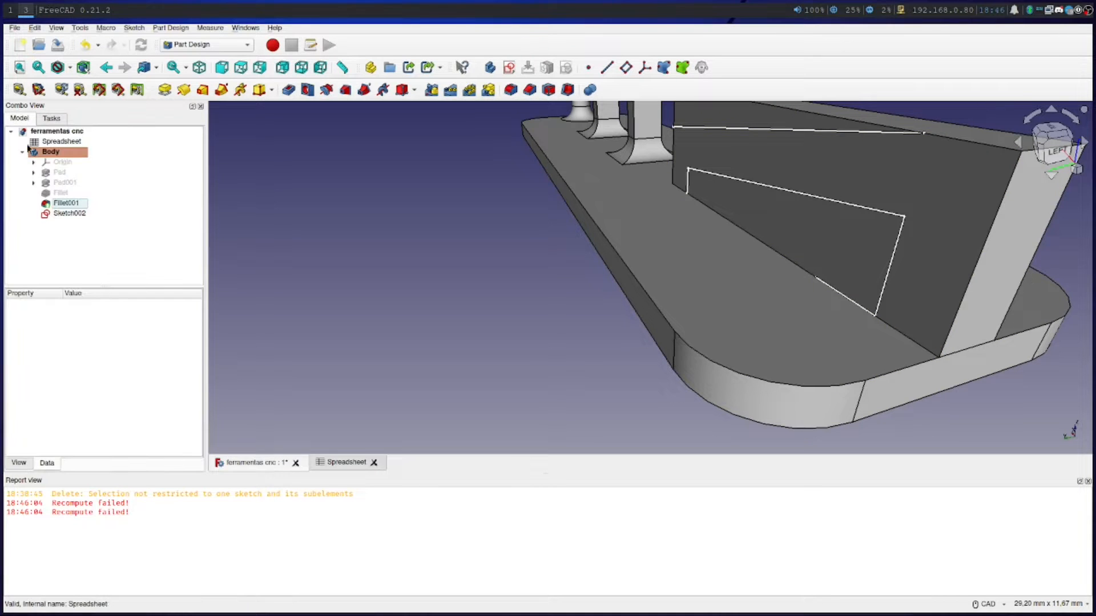
click(64, 204)
click(65, 214)
right_click(66, 214)
click(86, 219)
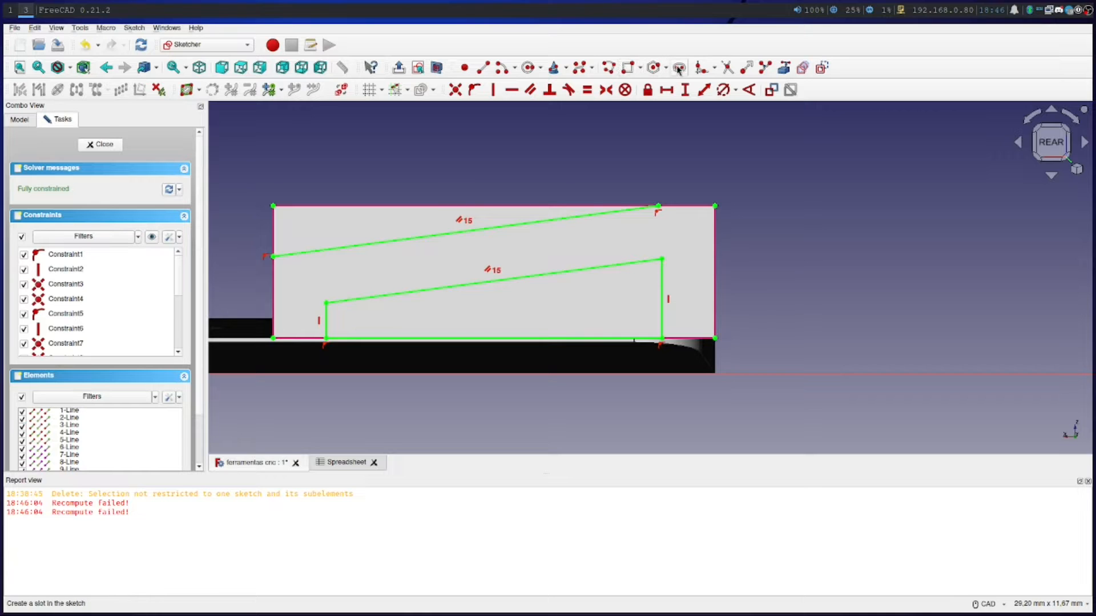
Draw a vertical line about 2.8 mm long from the upper sloped line's lower end to the block's upper corner
click(484, 69)
click(273, 255)
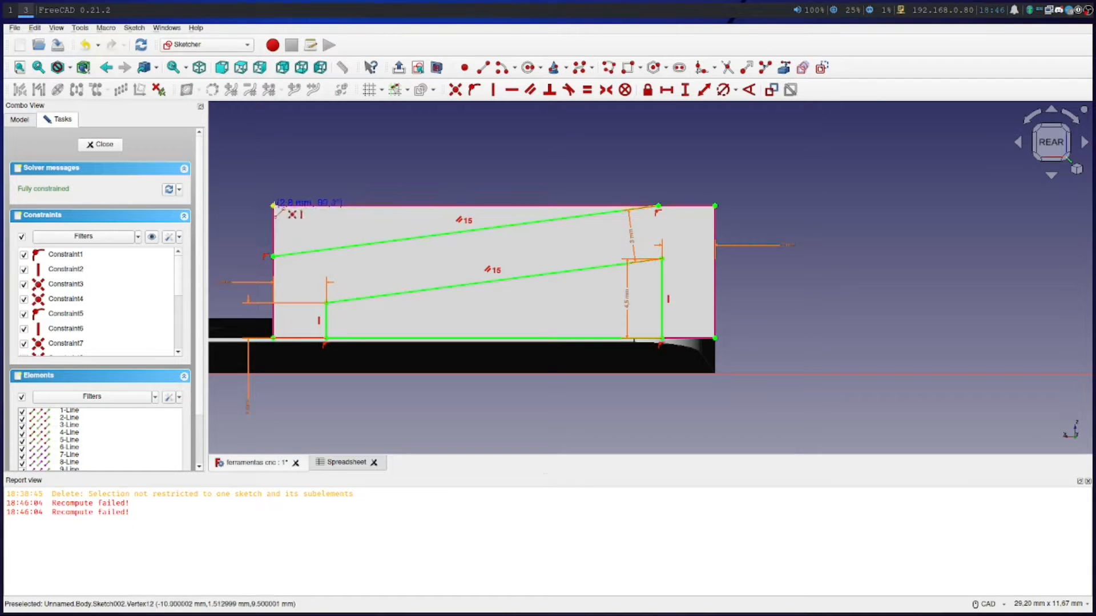
click(273, 206)
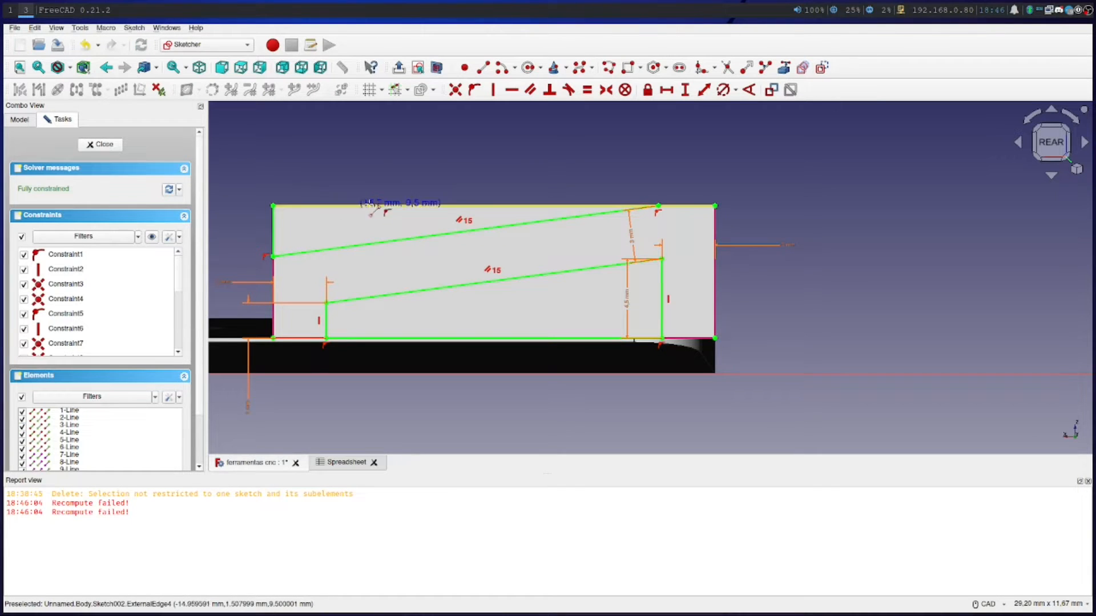
click(657, 205)
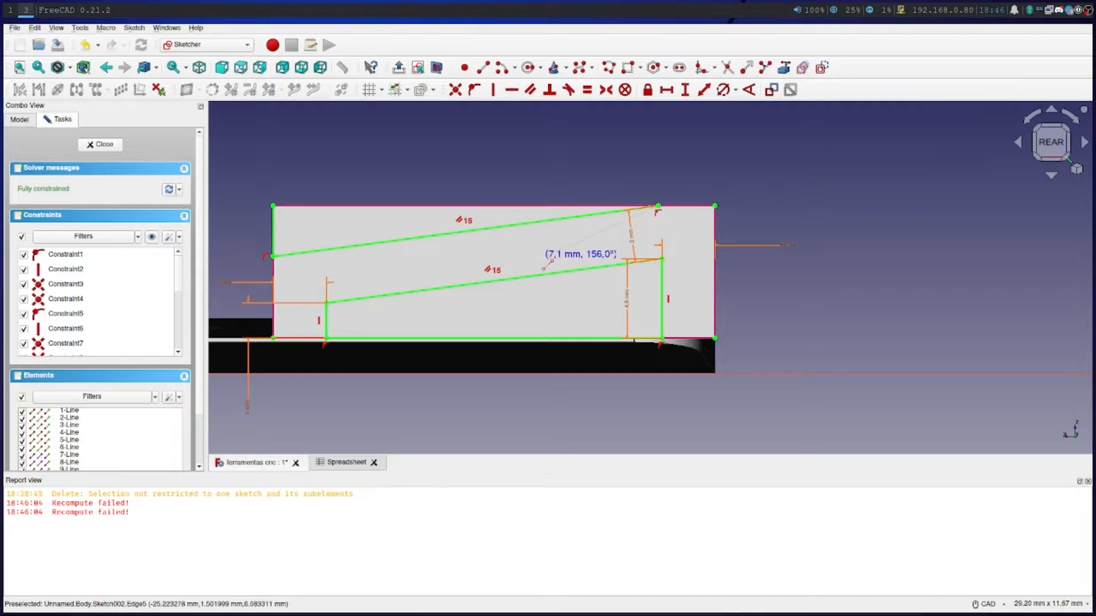
key(Escape)
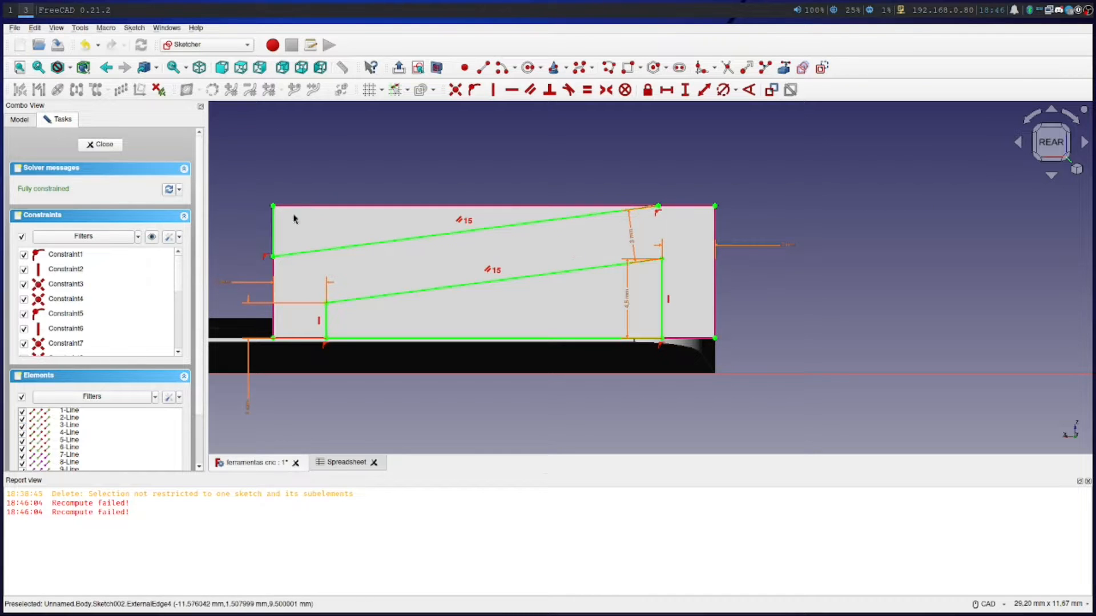
scroll(397, 228, up, 2)
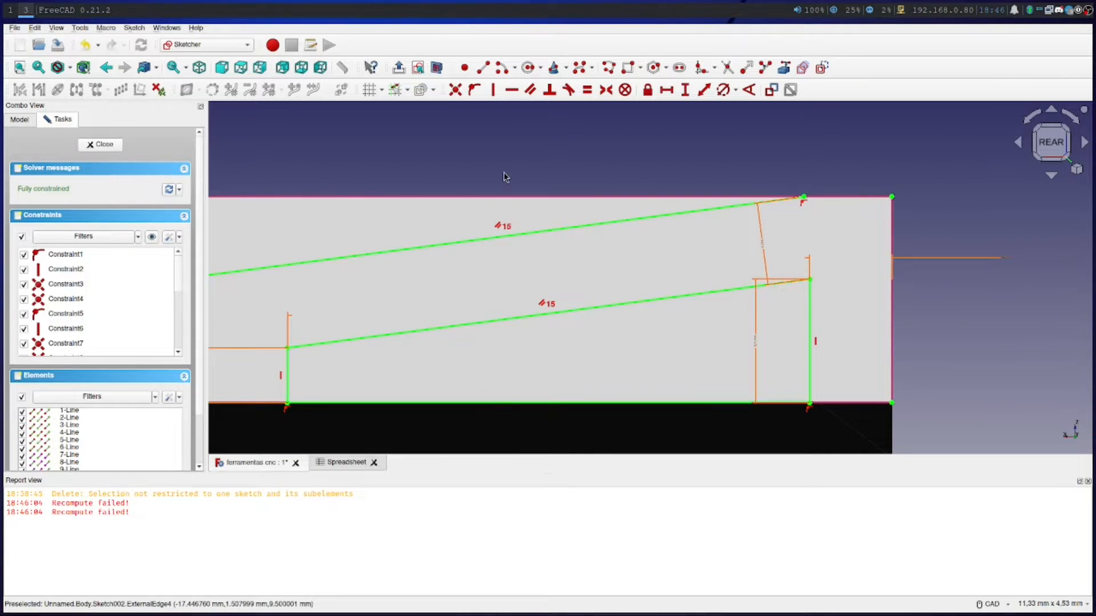
scroll(536, 216, down, 2)
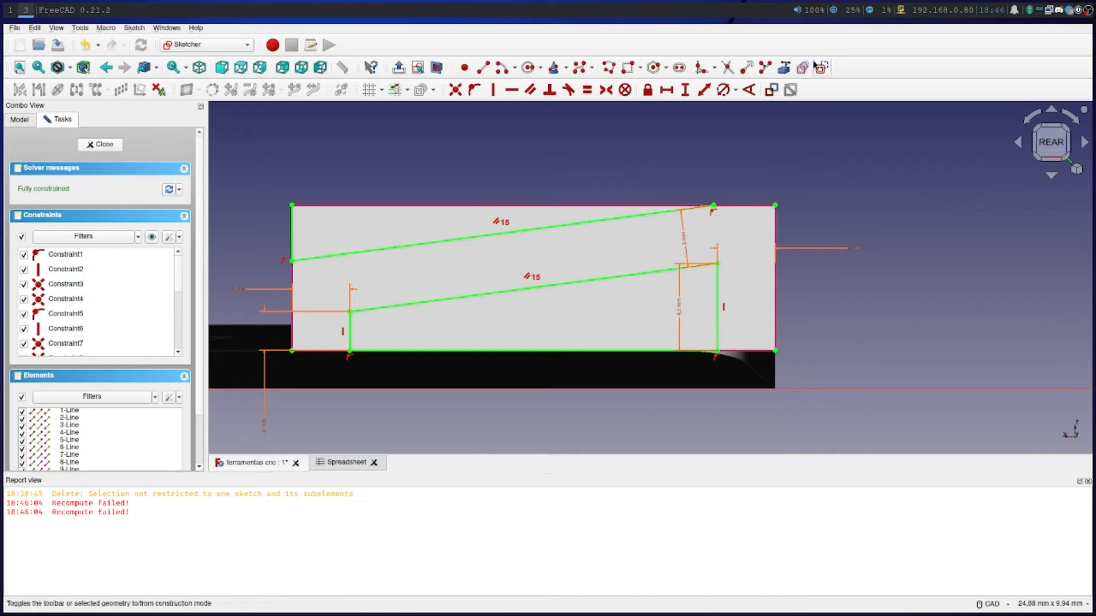
Close Sketch002 and examine its profiles on the long block's side face from several angles
click(108, 147)
middle_drag(456, 269, 477, 273)
scroll(476, 273, up, 3)
scroll(477, 272, down, 6)
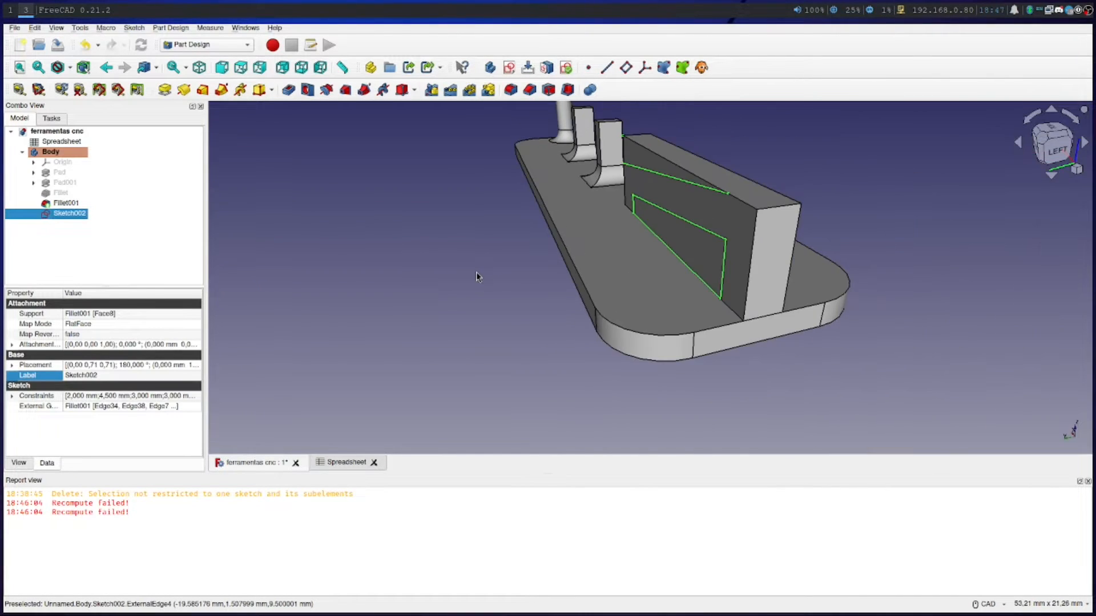
right_click(526, 347)
click(425, 321)
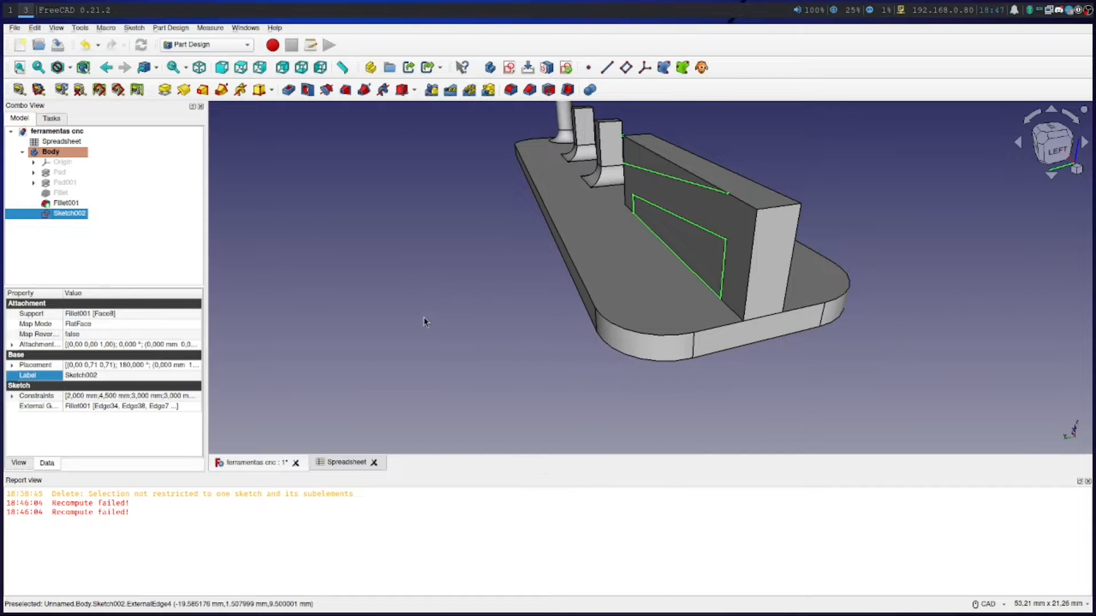
click(548, 355)
right_click(545, 335)
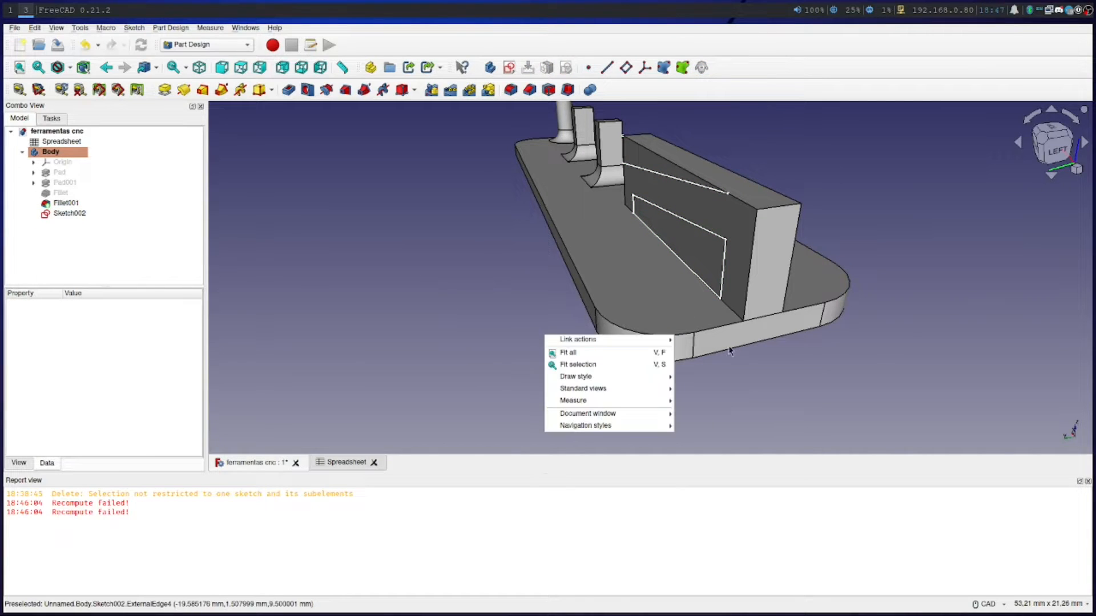
click(961, 425)
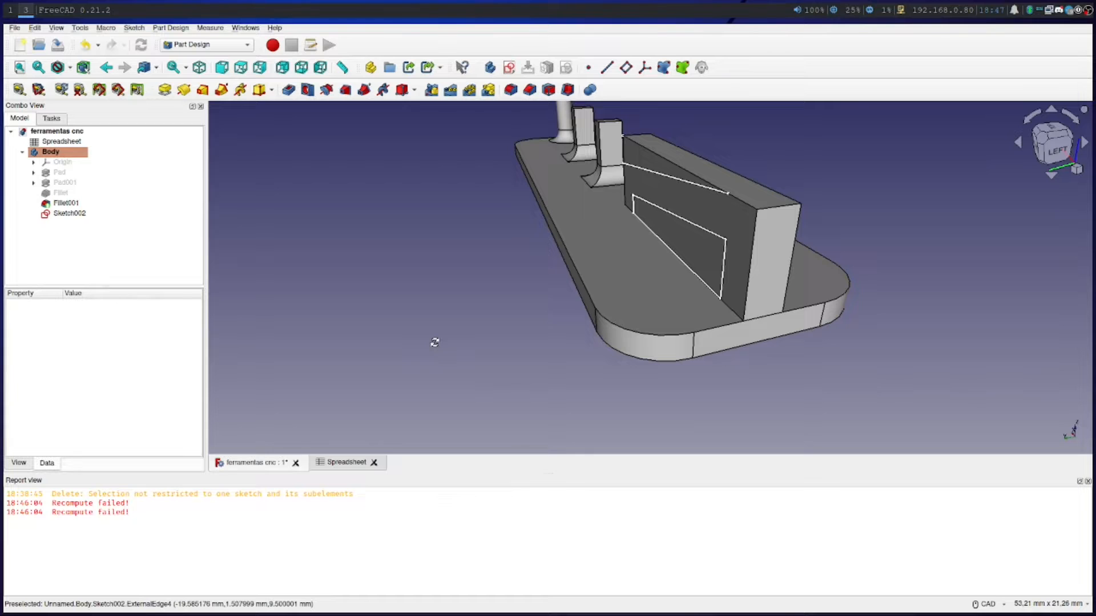
middle_drag(434, 342, 549, 355)
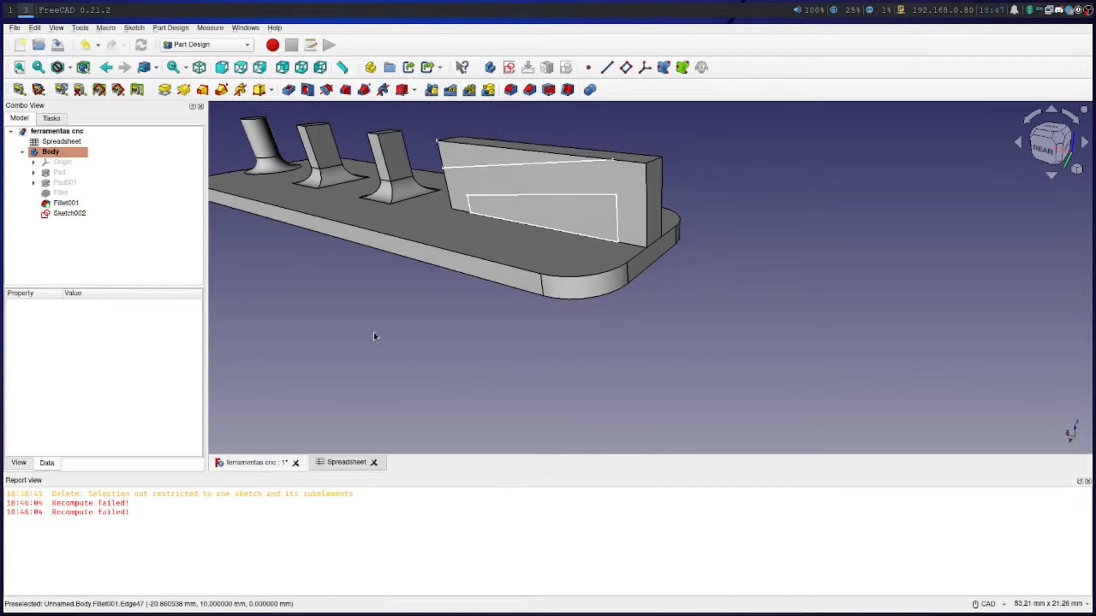
scroll(383, 328, up, 3)
right_click(462, 404)
click(481, 337)
right_click(487, 350)
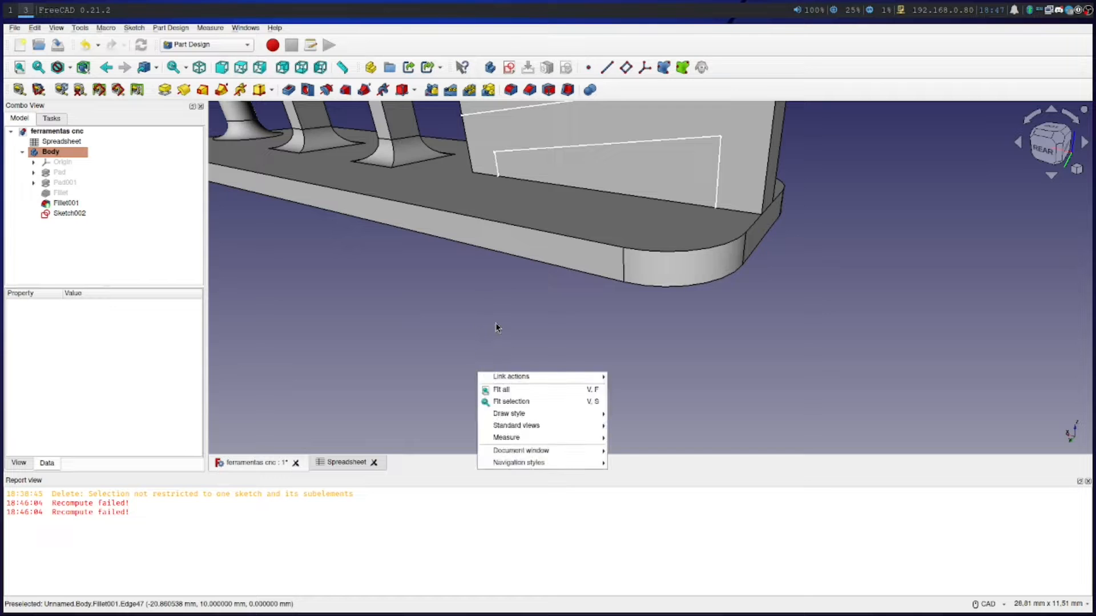
click(495, 323)
middle_drag(504, 316, 488, 479)
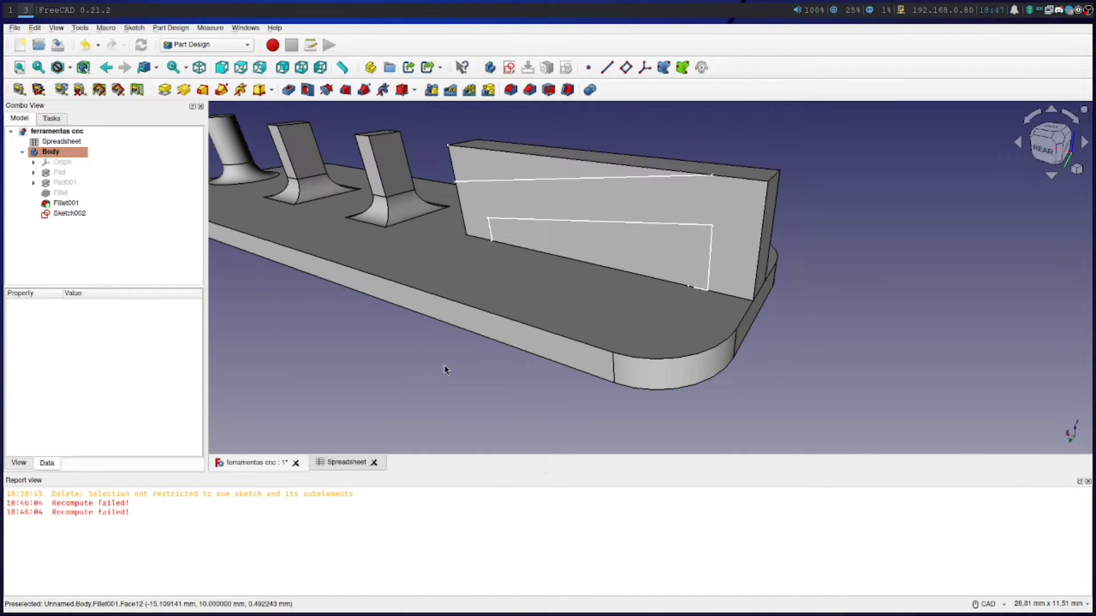
right_click(491, 365)
click(414, 365)
middle_drag(416, 362, 470, 360)
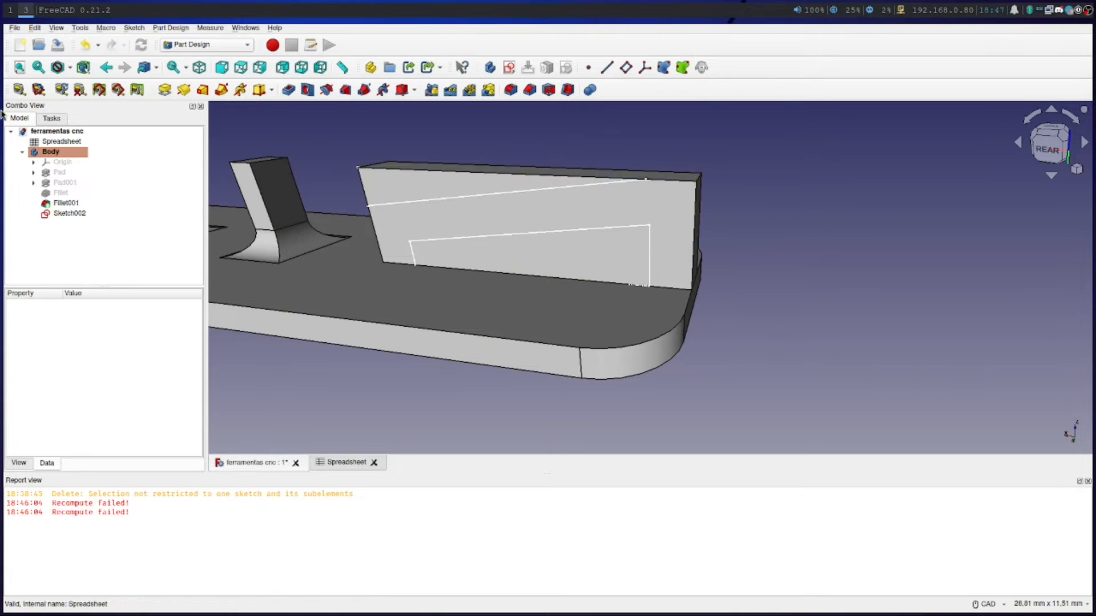
Reopen Sketch002 and draw a horizontal line about 21.8 mm long from the block's upper corner to the upper sloped line's end
right_click(71, 214)
click(117, 225)
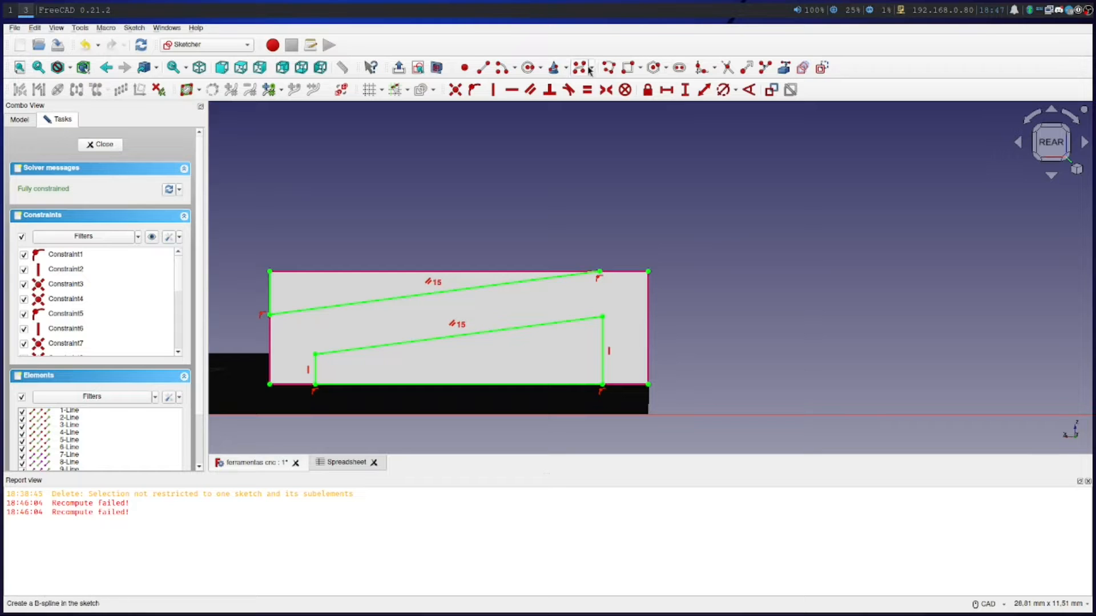
click(507, 68)
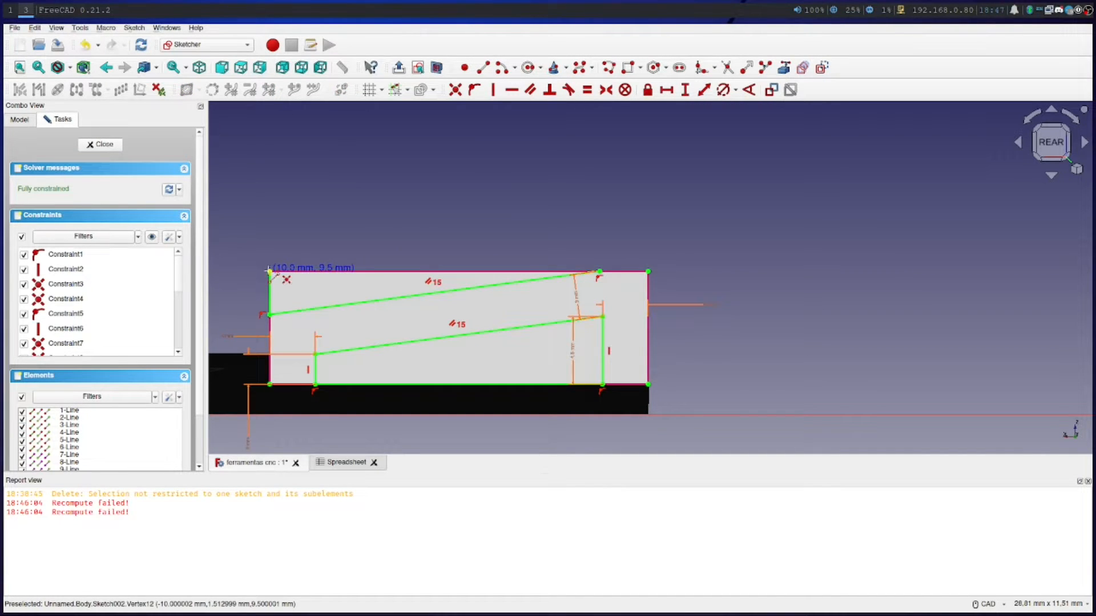
click(268, 271)
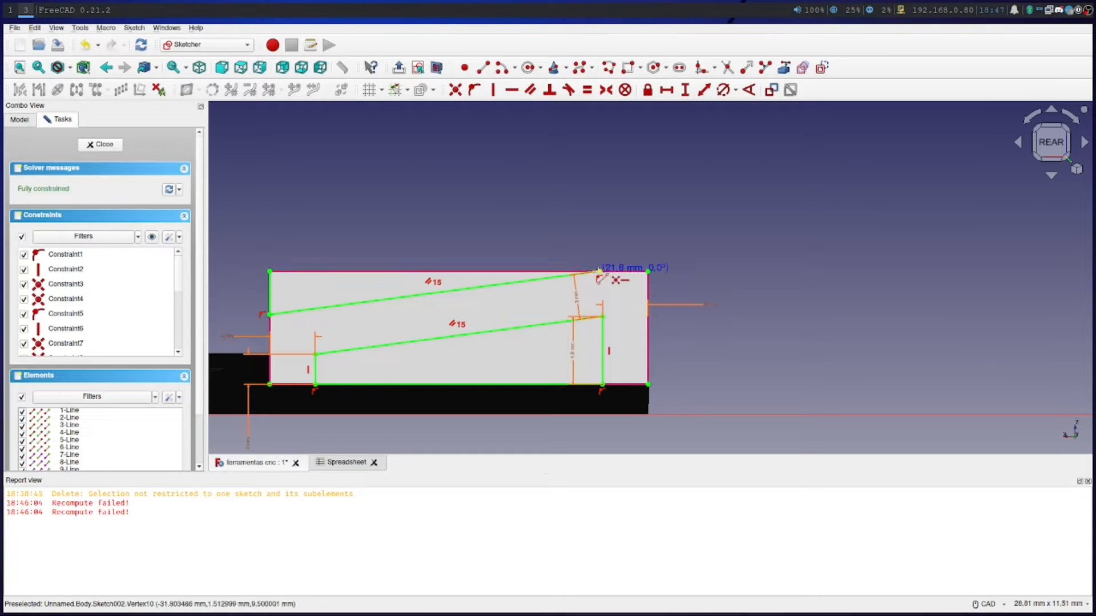
click(598, 271)
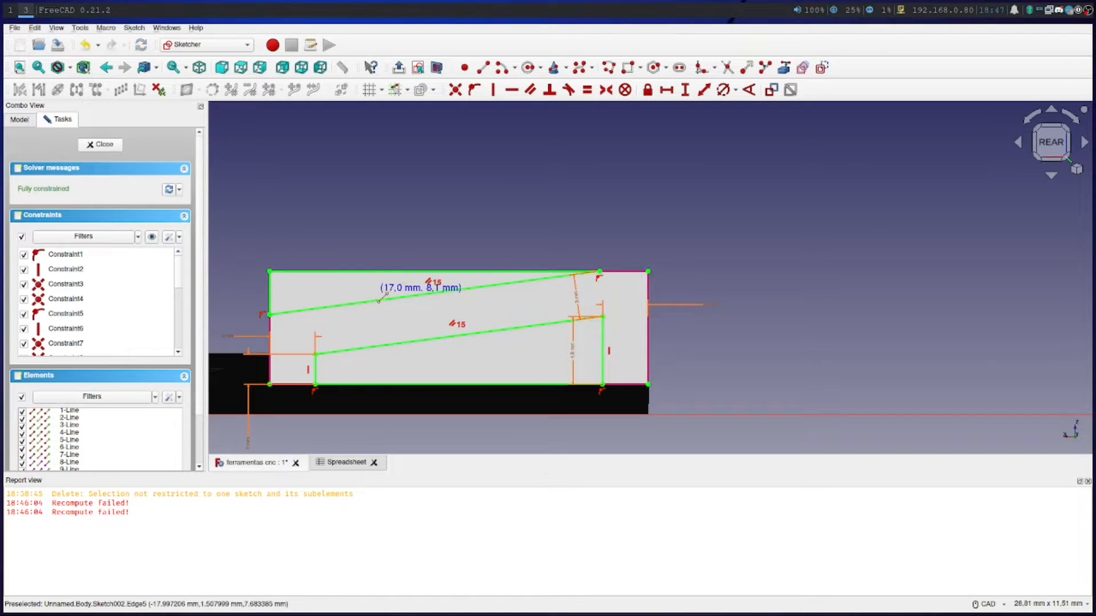
key(Escape)
Close Sketch002 and cut a 5 mm deep pocket from it through the long block
click(102, 145)
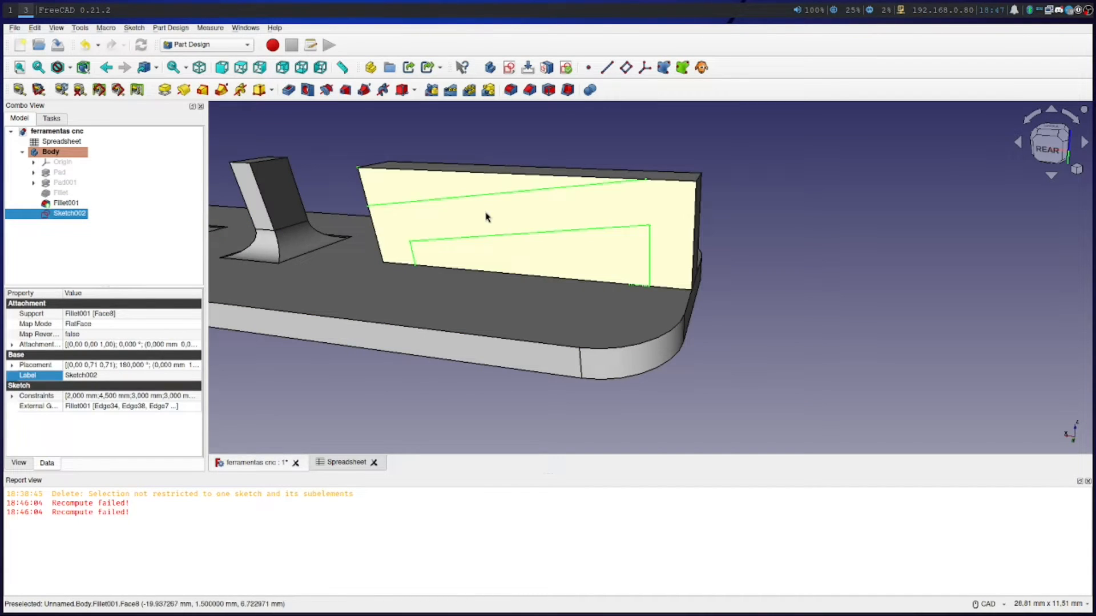
click(51, 119)
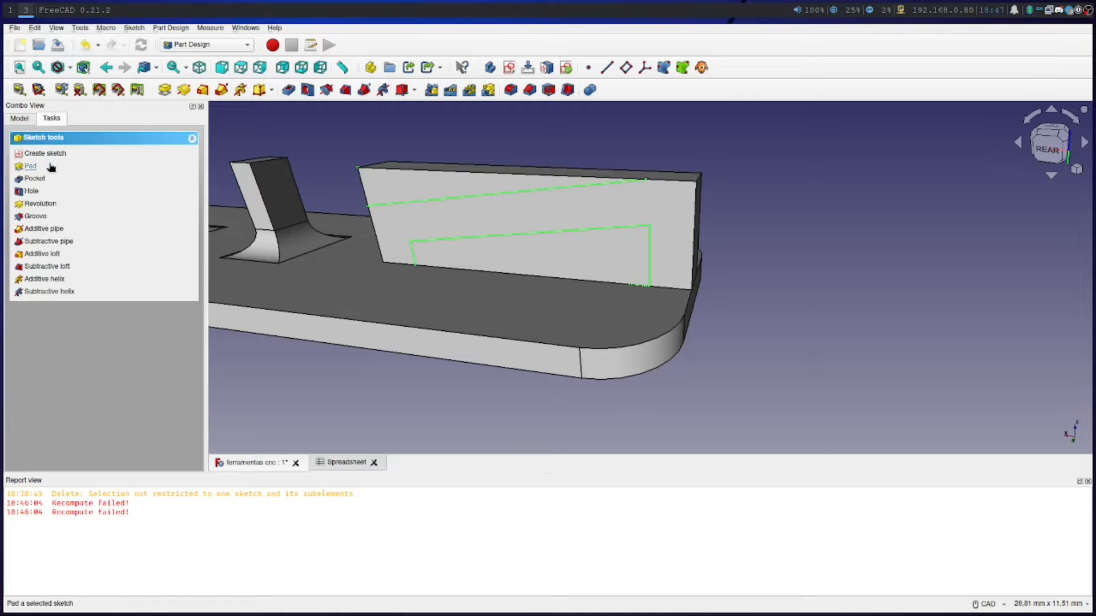
click(36, 180)
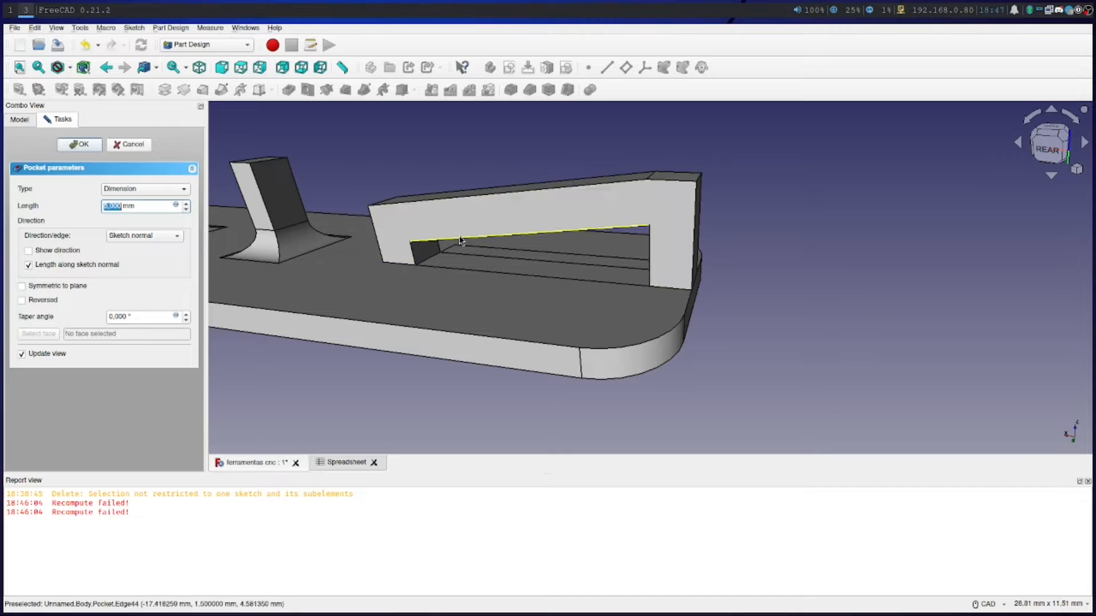
click(80, 145)
Start a 1 mm fillet on the bottom edges of both block legs along the pocketed sketch side
scroll(382, 367, down, 4)
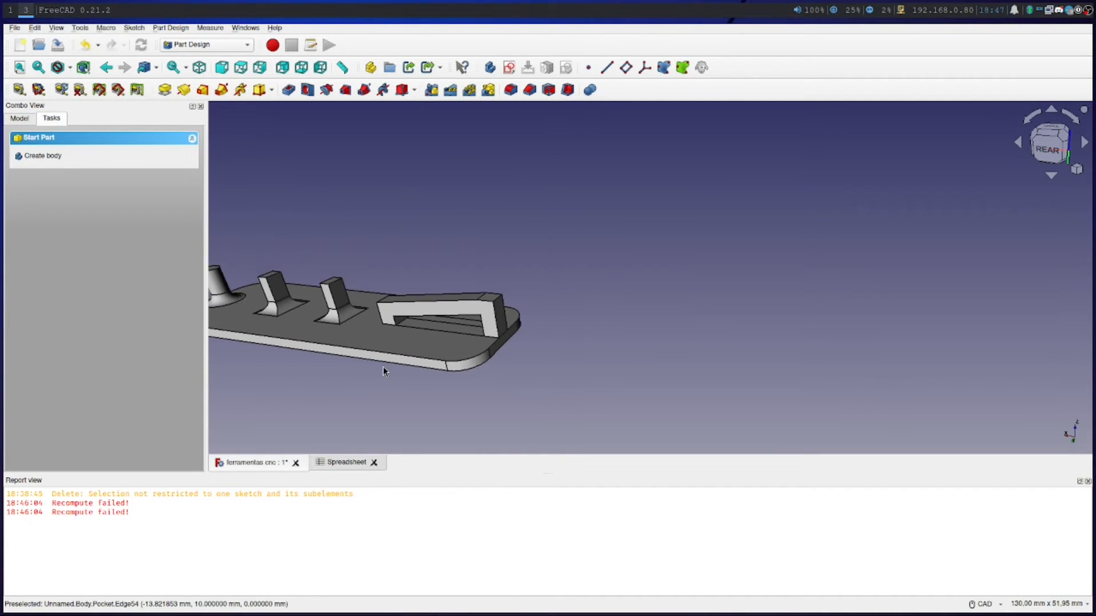
middle_drag(289, 398, 447, 383)
right_click(504, 373)
click(493, 409)
middle_drag(518, 396, 603, 394)
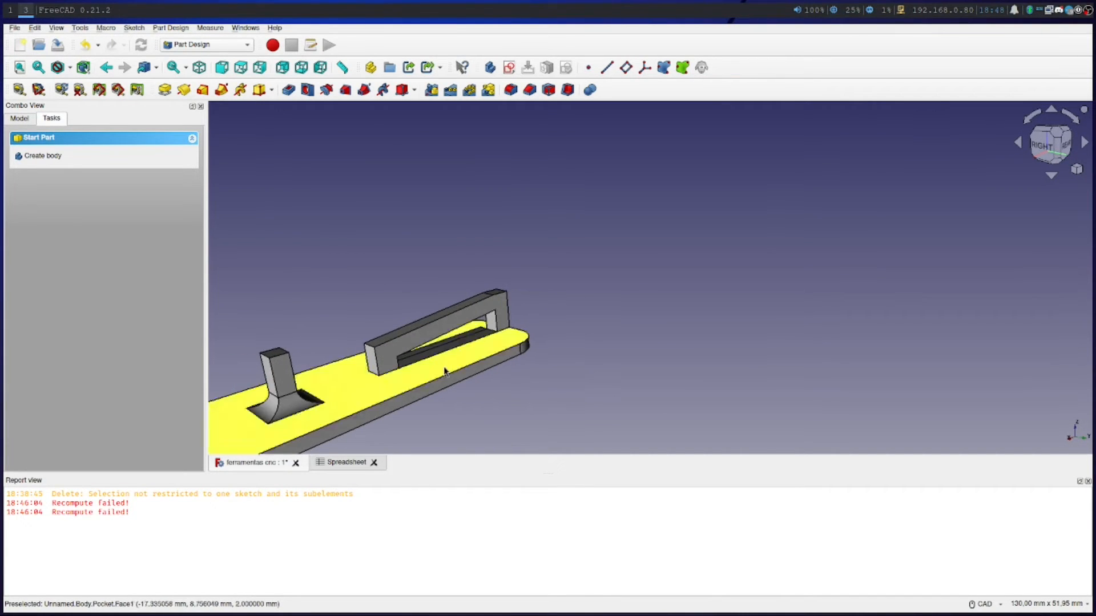
click(388, 374)
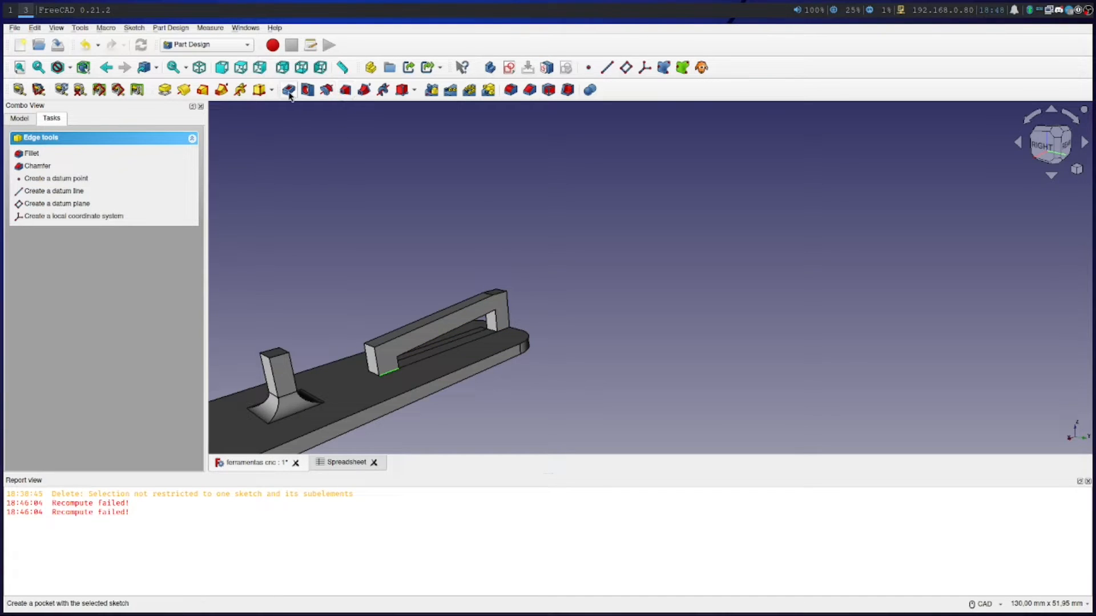
click(511, 90)
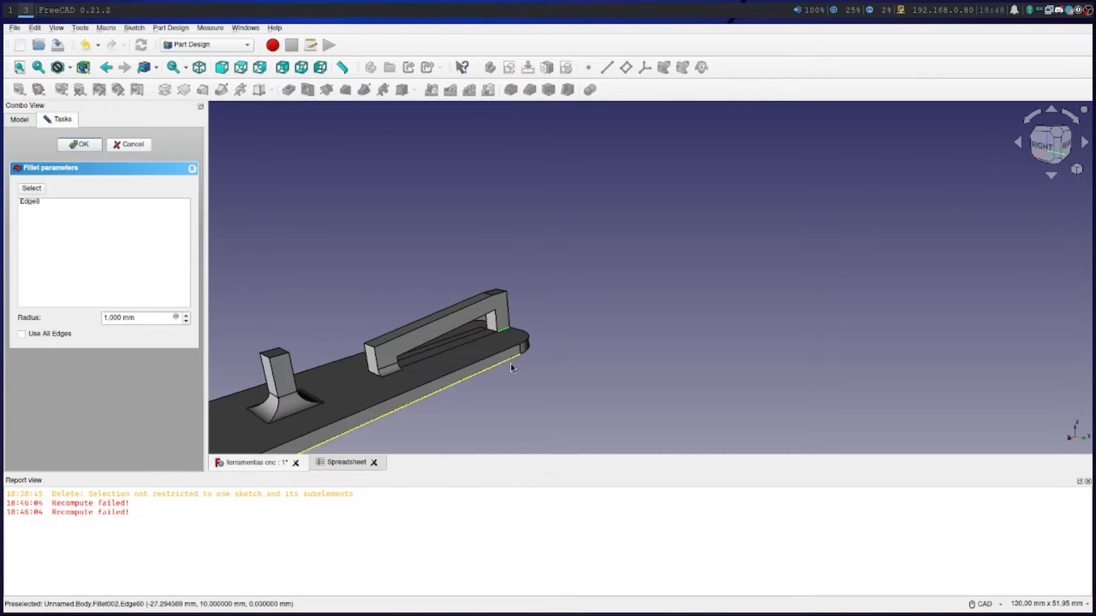
click(33, 189)
click(498, 331)
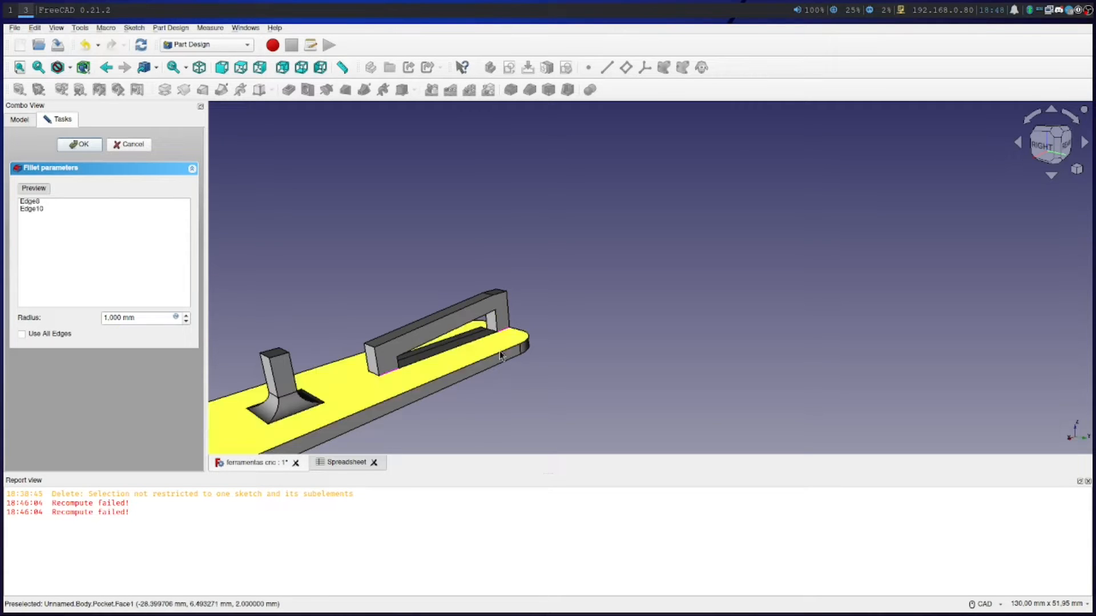
Add the taller leg's inner bottom edge and the shorter leg's outer end bottom edge to the fillet
right_click(518, 398)
click(642, 356)
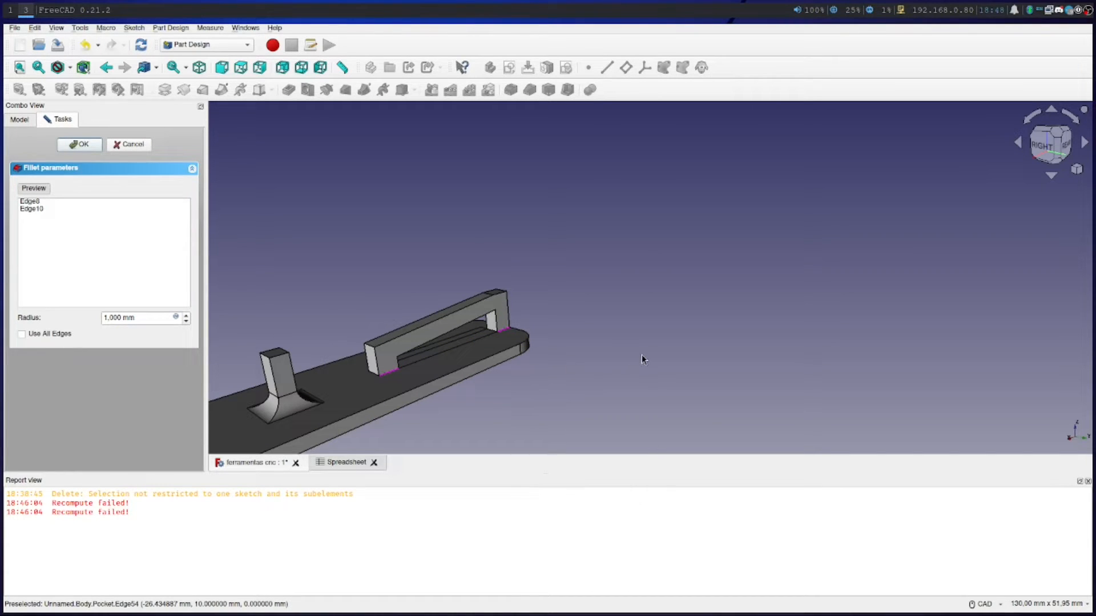
click(494, 335)
click(374, 372)
Set the 3D navigation style to OpenSCAD and add the shorter leg's inner bottom edge to the fillet
click(985, 605)
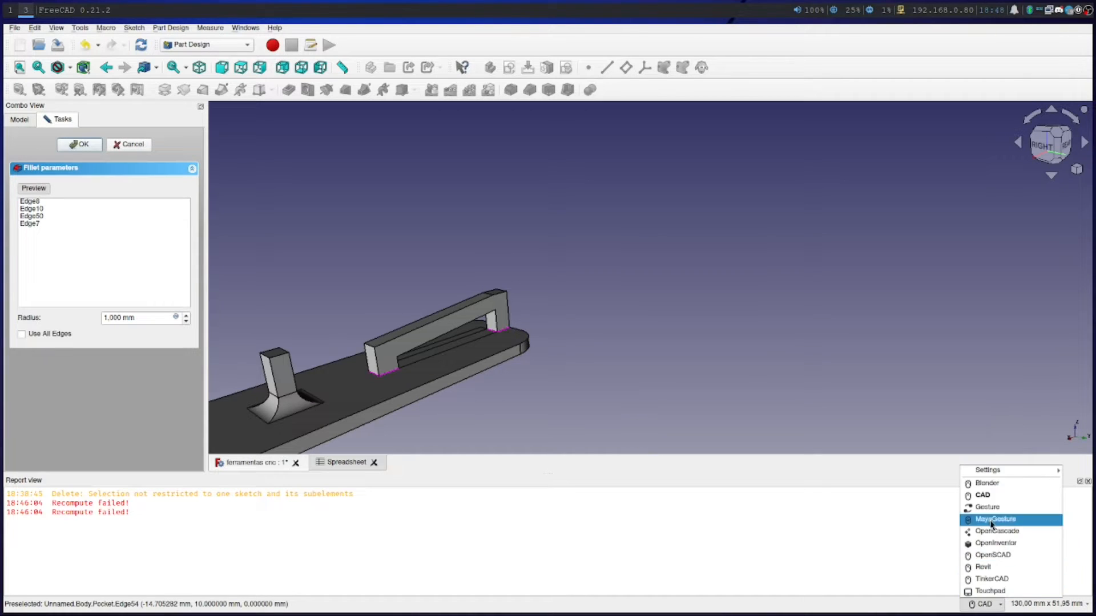
click(980, 557)
right_drag(681, 378, 941, 264)
drag(779, 365, 463, 348)
right_drag(860, 344, 587, 365)
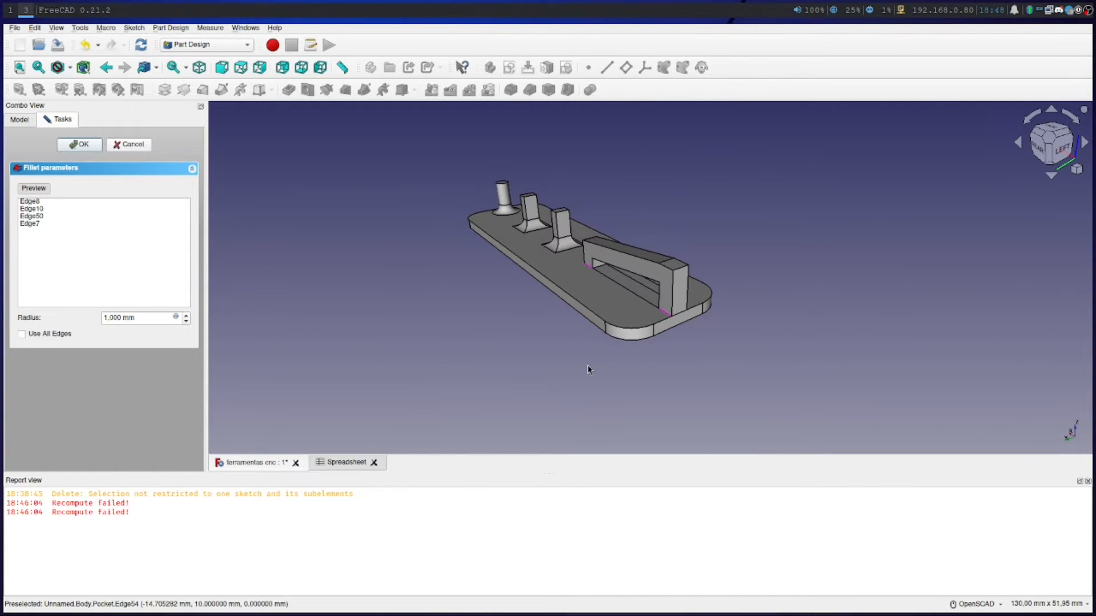
scroll(588, 364, up, 5)
click(619, 132)
Add the bottom edges of both legs on the block's opposite long side to the fillet
mouse_move(461, 357)
right_down()
mouse_move(611, 433)
mouse_move(479, 417)
mouse_move(468, 377)
right_up()
right_drag(862, 304, 477, 358)
right_drag(768, 205, 424, 304)
drag(421, 302, 580, 303)
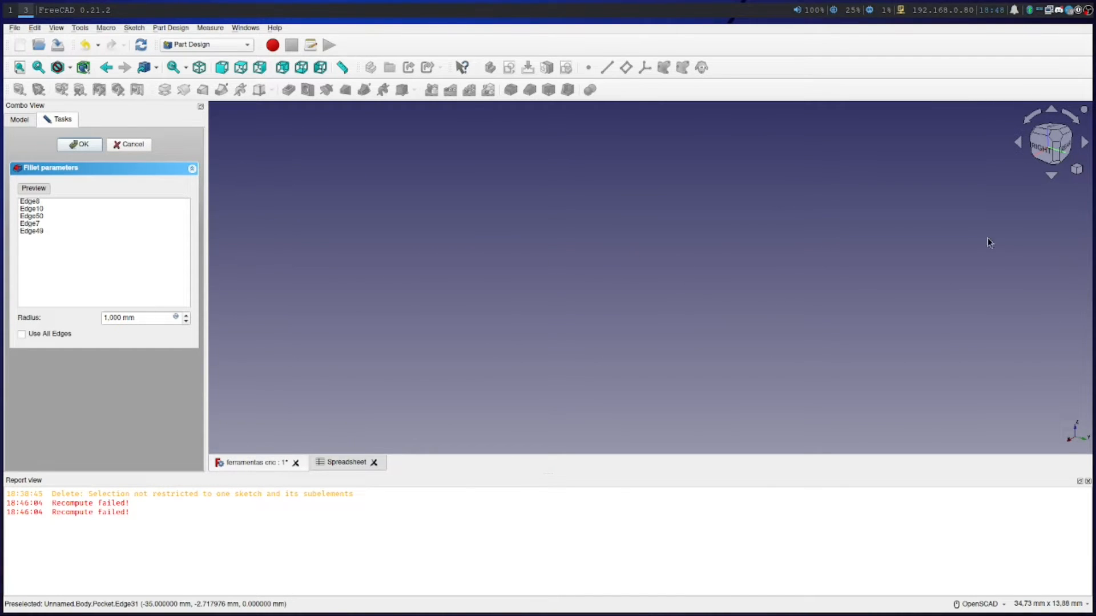
click(1077, 169)
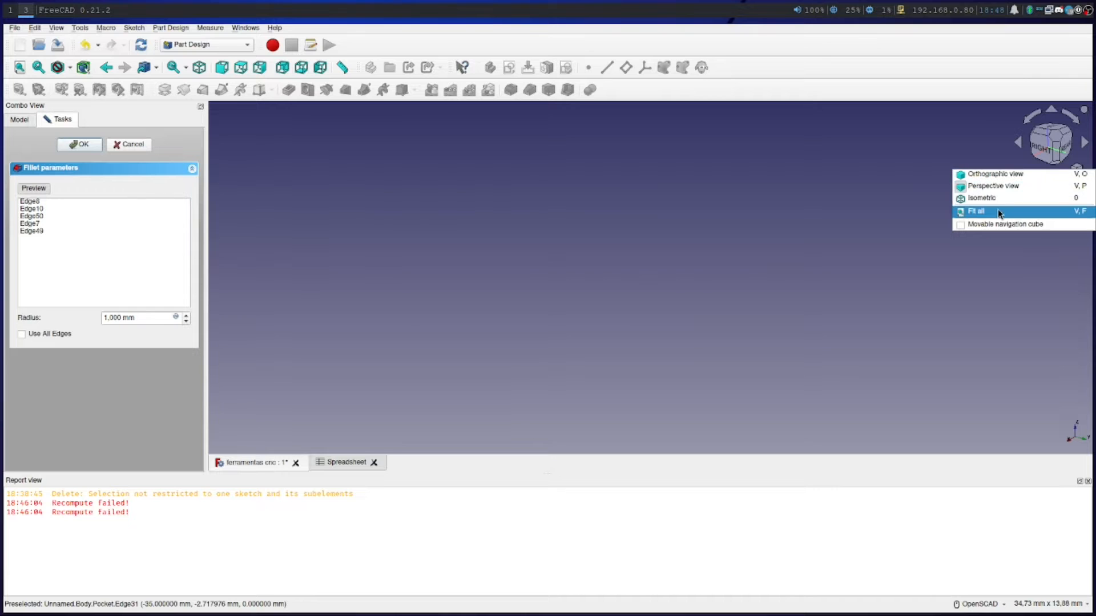
click(973, 211)
drag(697, 338, 868, 289)
key(1)
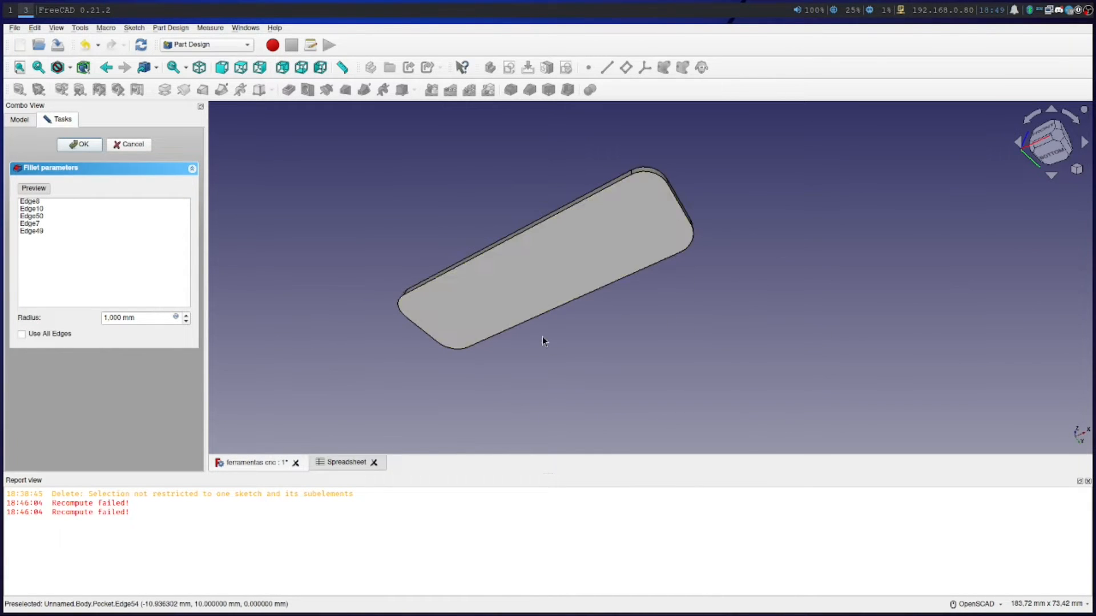
drag(521, 374, 528, 330)
scroll(527, 331, up, 5)
scroll(527, 332, down, 1)
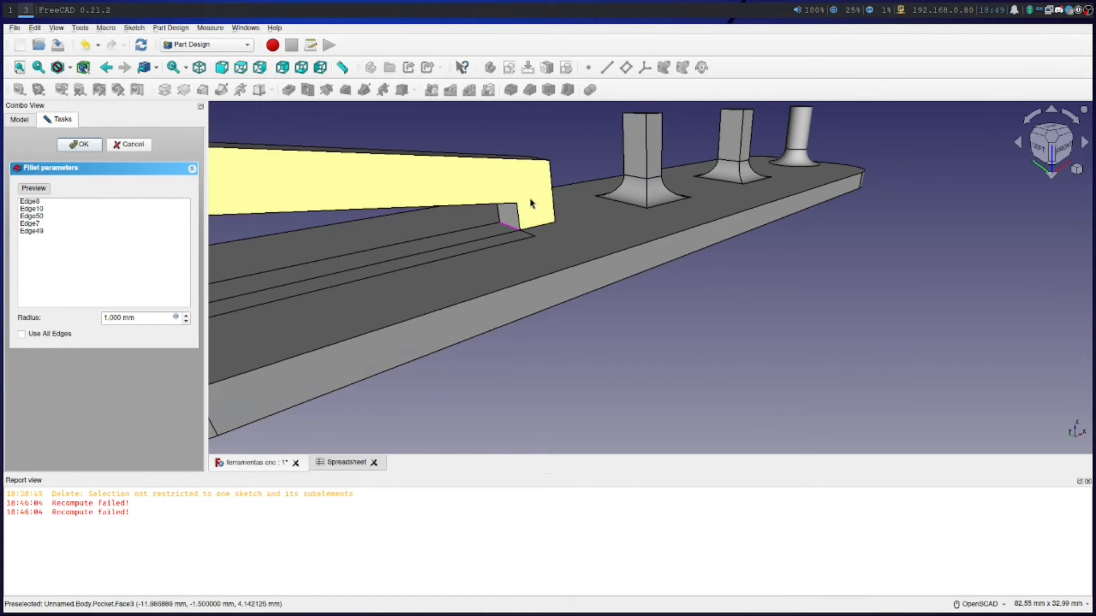
click(537, 229)
scroll(576, 368, down, 5)
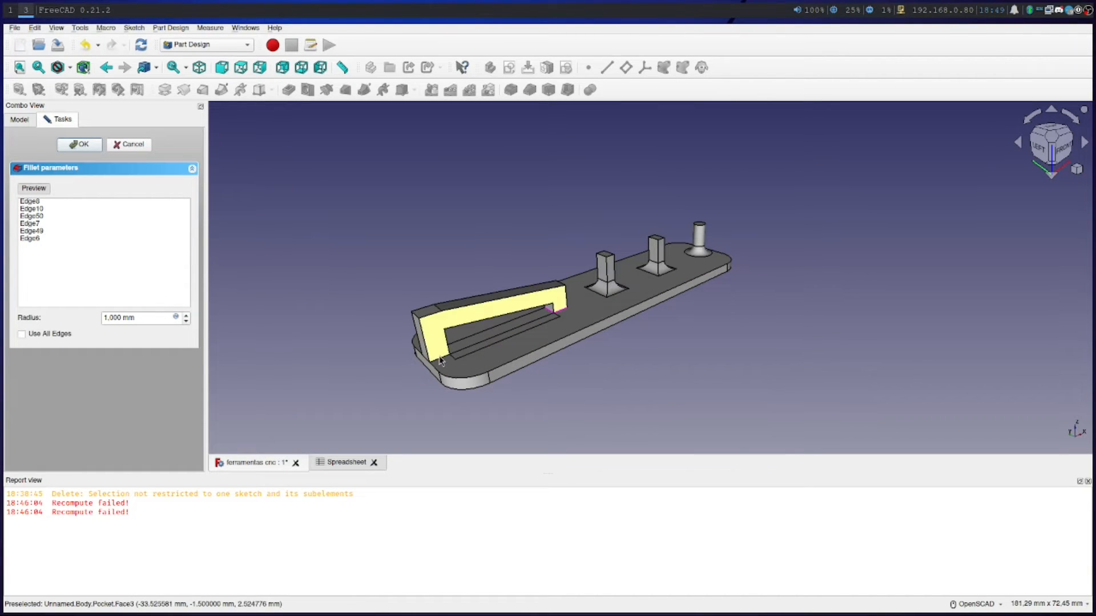
click(439, 362)
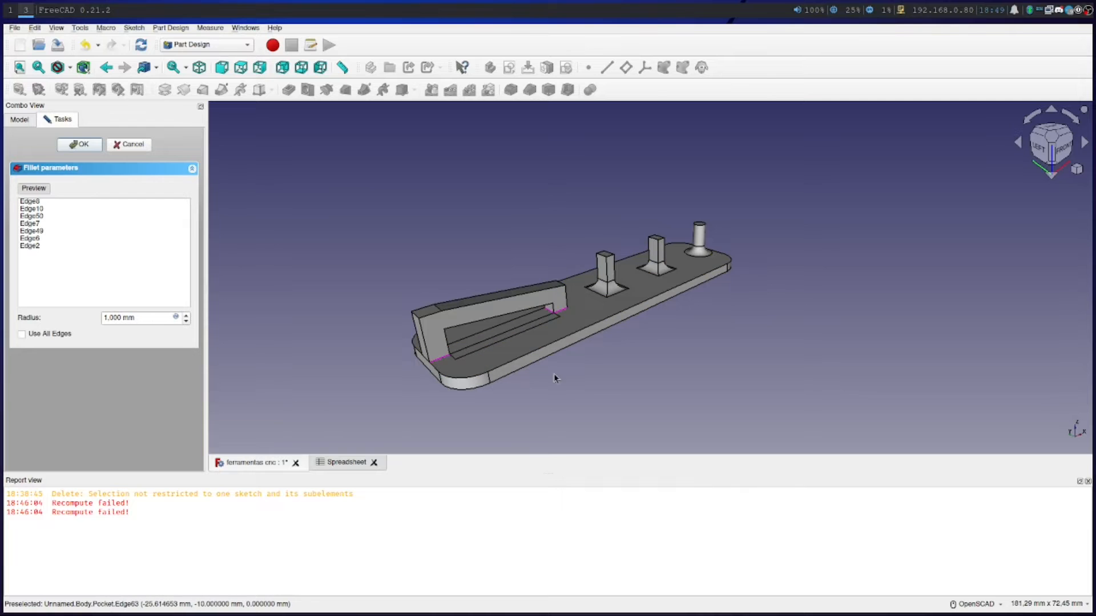
Preview the 1 mm fillet and examine the base of both legs from each side
middle_drag(682, 369, 751, 329)
drag(733, 344, 628, 400)
click(27, 191)
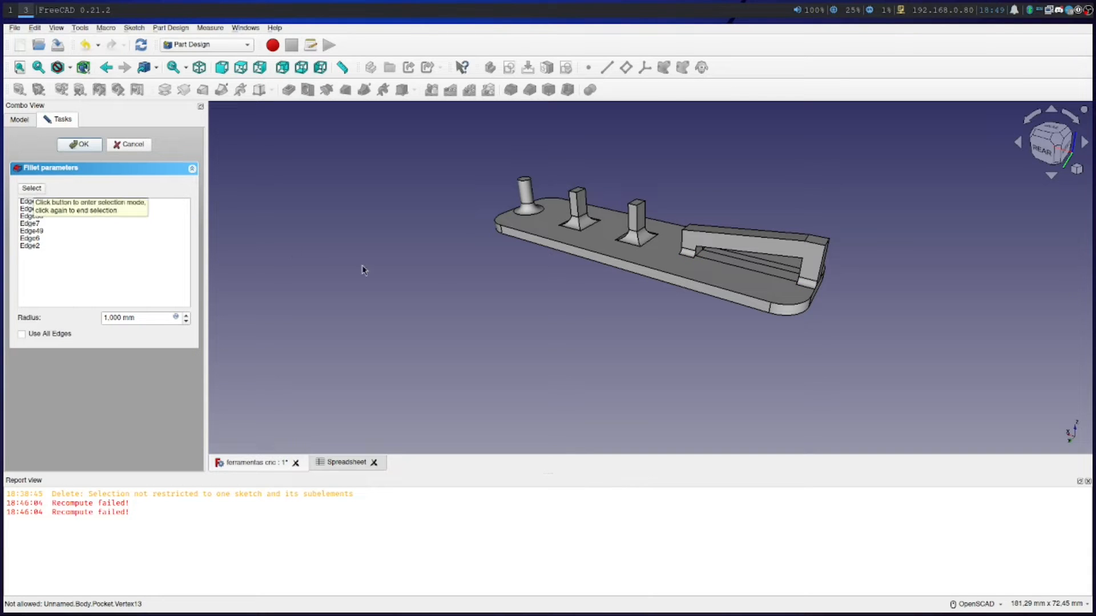
drag(685, 359, 264, 292)
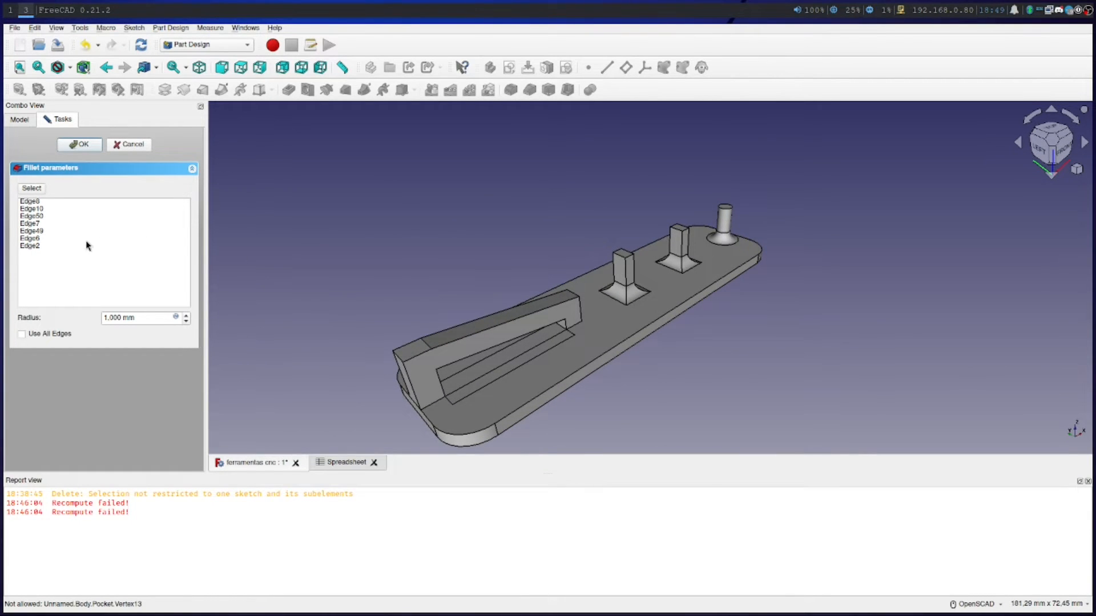
Compare the bridge legs with and without the 1 mm fillet preview from both long sides of the holder
click(38, 246)
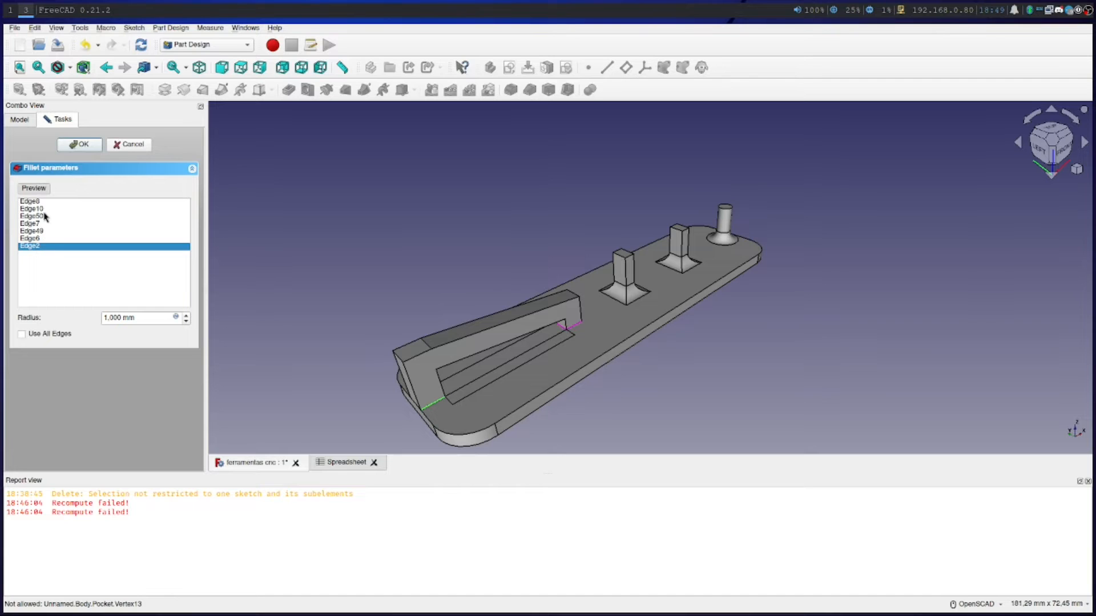
click(34, 190)
click(37, 191)
drag(313, 349, 392, 296)
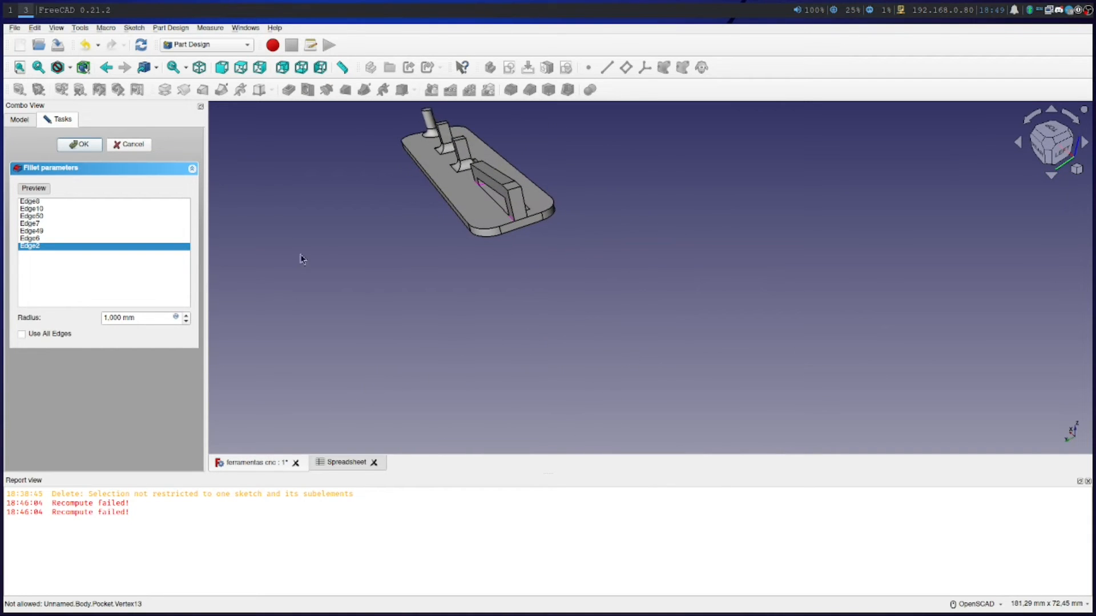
click(35, 190)
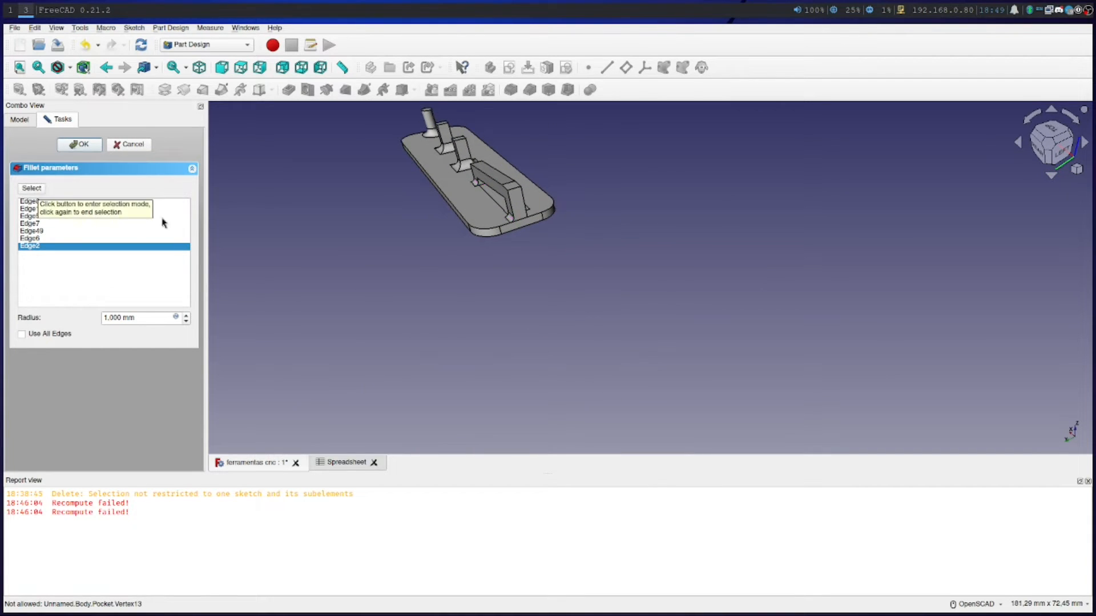
drag(555, 306, 227, 284)
Check the fillet's listed edges one by one on the model and set the fillet radius to 0.2 mm
click(36, 246)
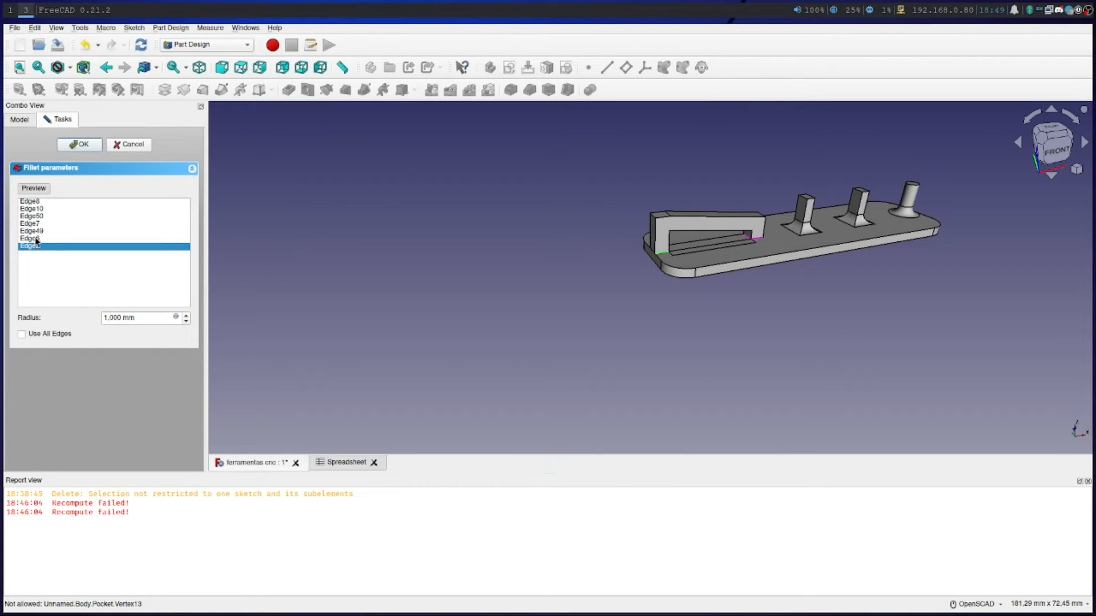
click(36, 239)
click(37, 224)
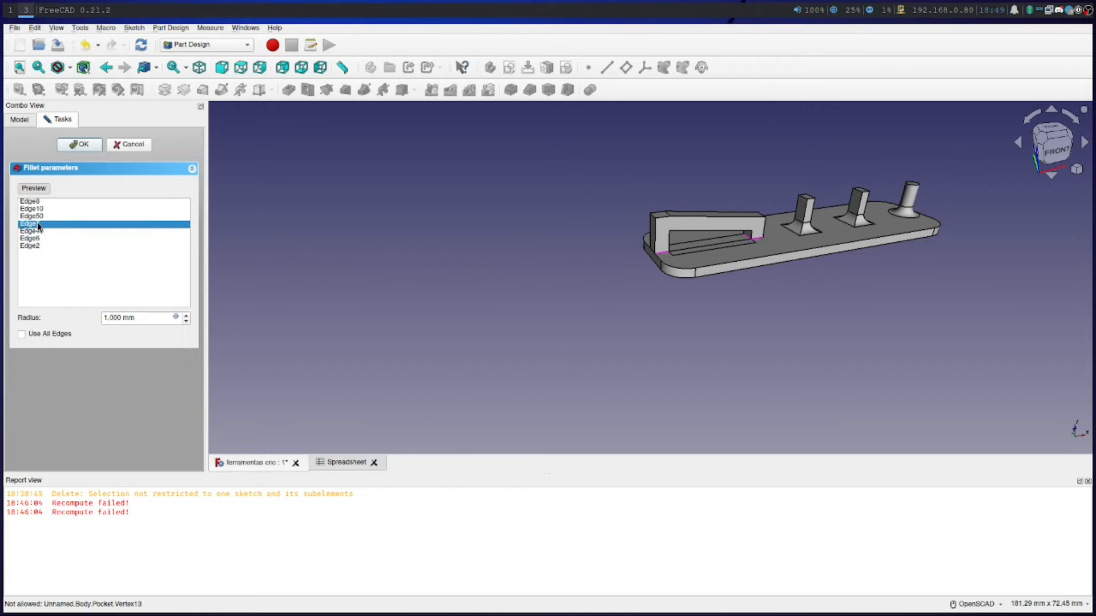
click(37, 217)
drag(107, 316, 63, 304)
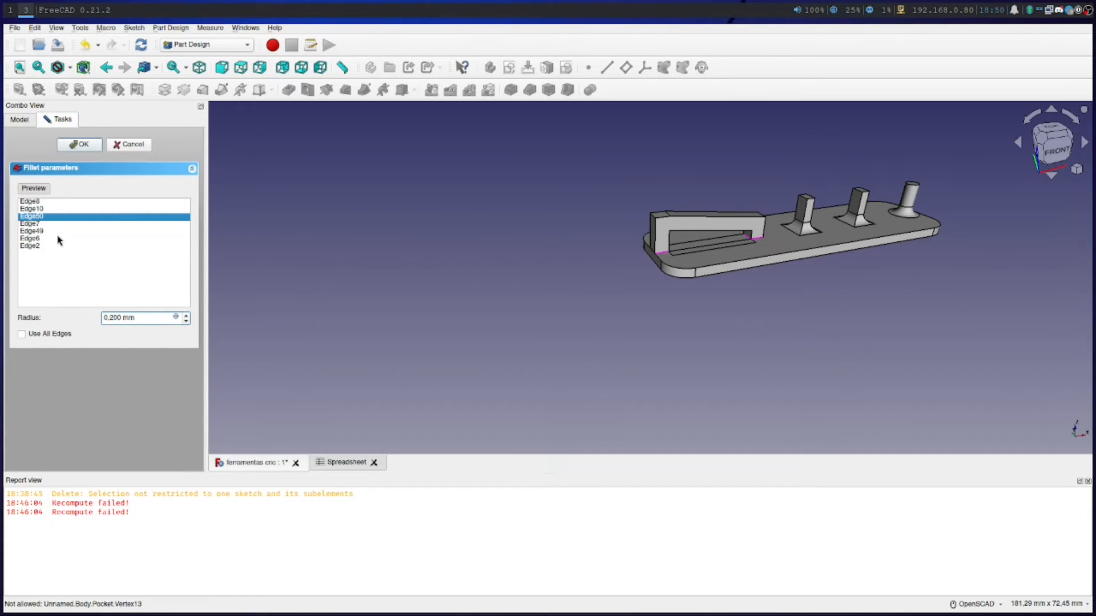
click(36, 191)
Remove all seven edges from the fillet and accept it without any edges
click(49, 239)
click(51, 246)
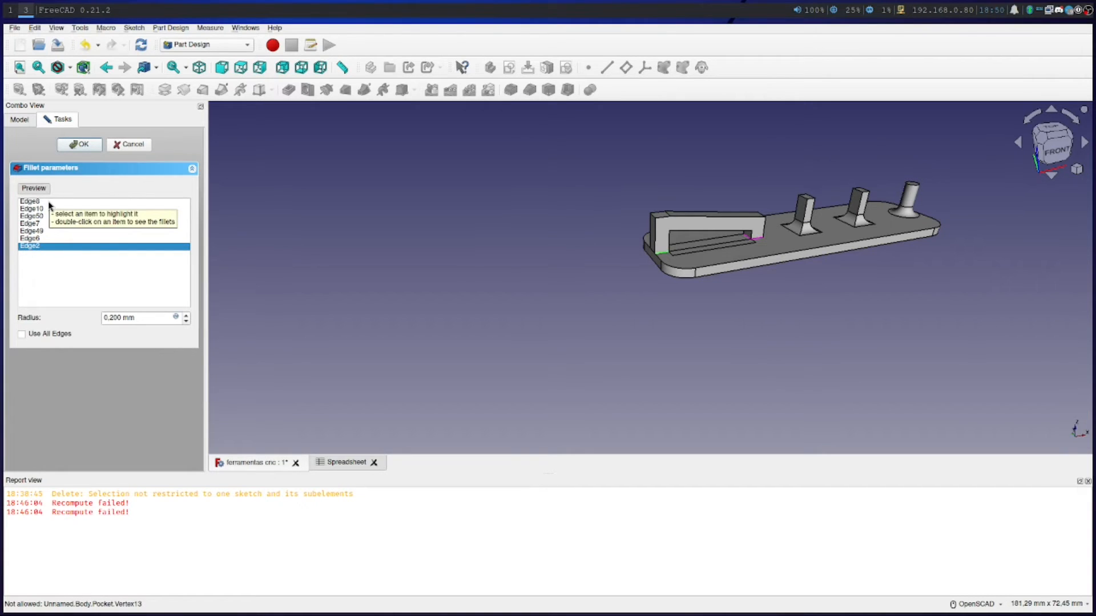
shift+click(48, 202)
right_click(59, 230)
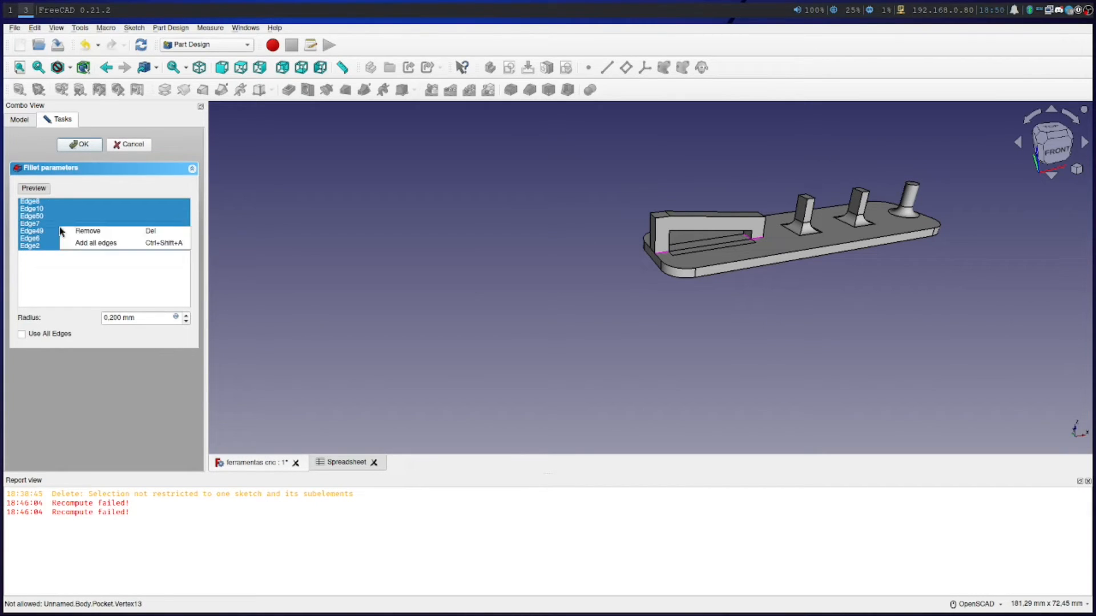
click(93, 245)
click(79, 144)
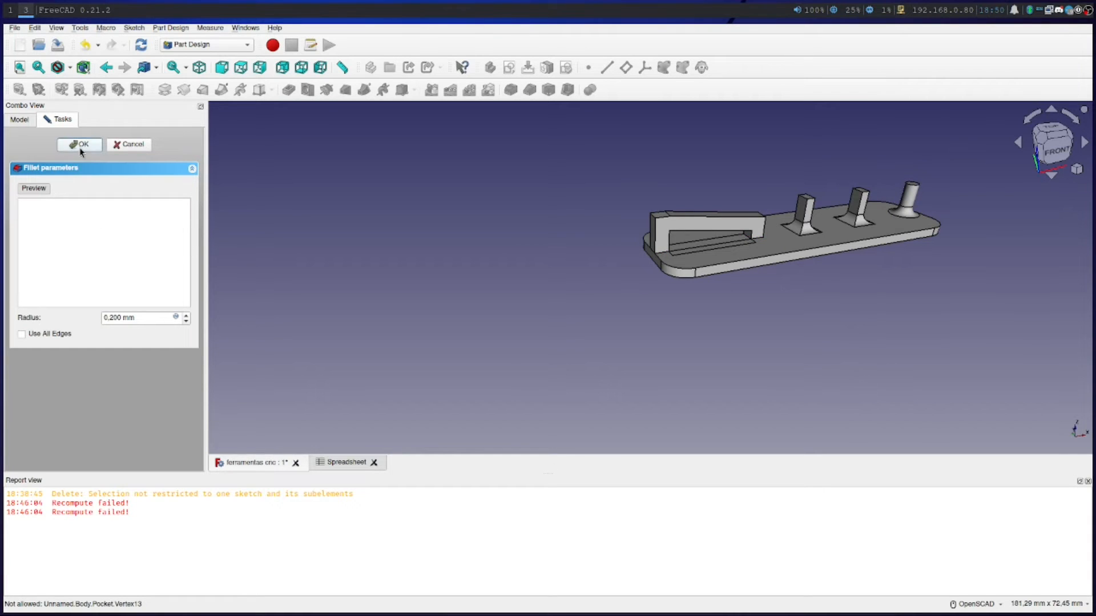
Examine the whole tool holder from the front and the rear, including the bridge and the three posts
scroll(583, 334, down, 3)
scroll(591, 344, up, 1)
mouse_move(741, 340)
mouse_down()
mouse_move(638, 345)
mouse_move(750, 326)
mouse_up()
right_drag(750, 326, 656, 353)
scroll(660, 351, up, 4)
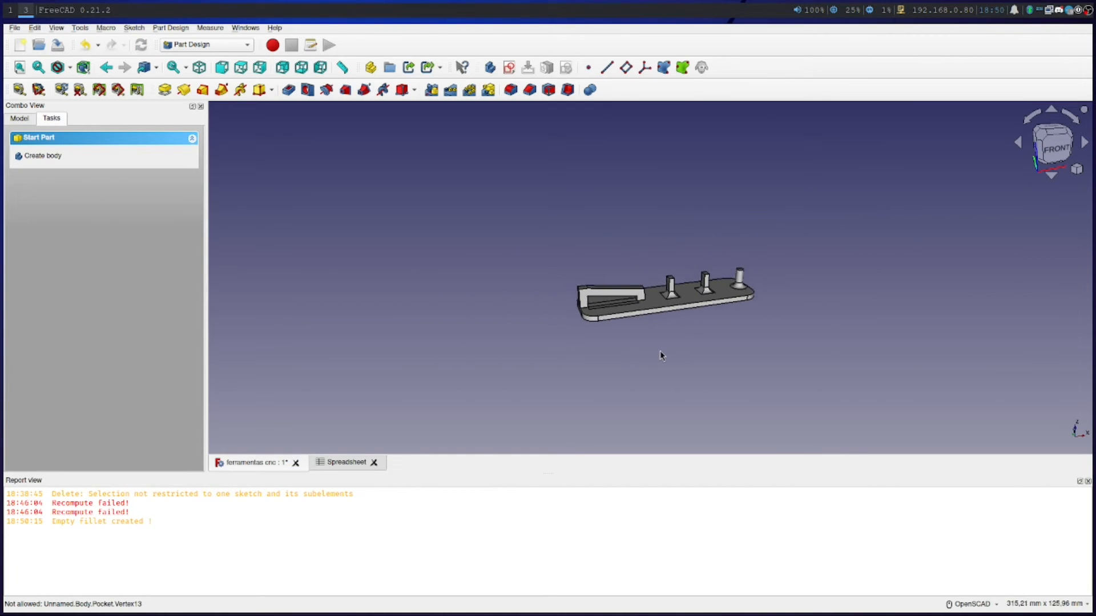
drag(683, 308, 907, 308)
drag(554, 421, 681, 416)
right_drag(342, 398, 501, 368)
scroll(485, 375, down, 3)
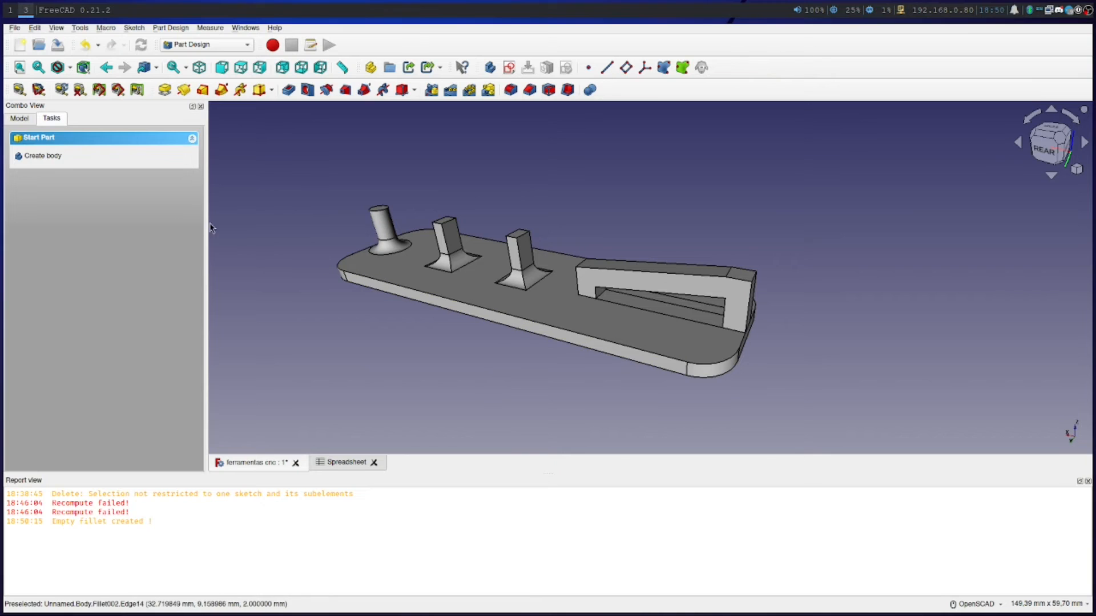
Check the body in the model tree and save the ferramentas cnc document
click(23, 120)
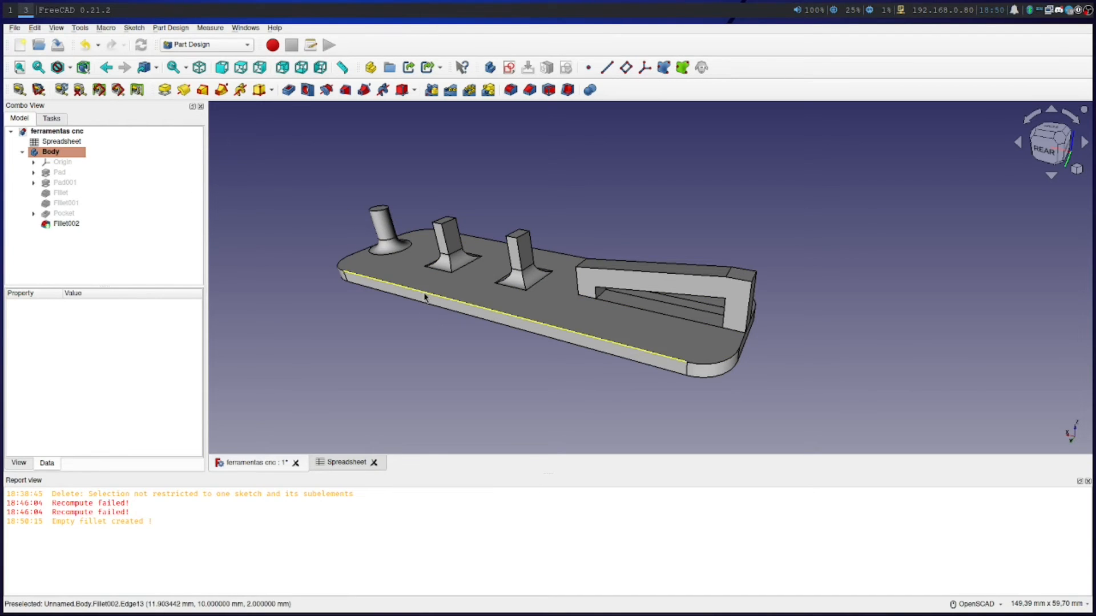
right_click(65, 152)
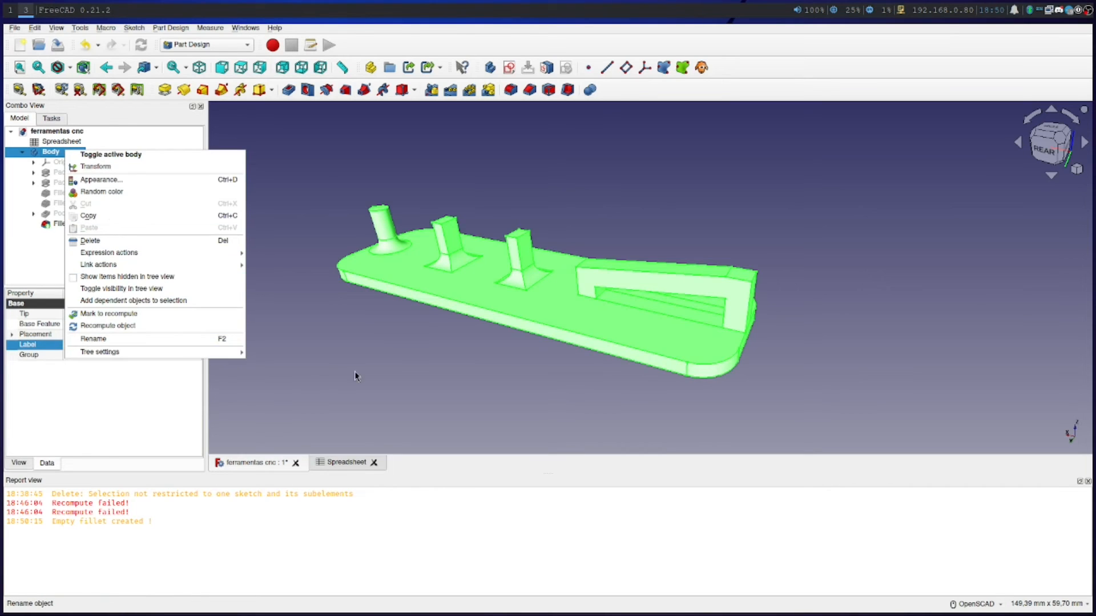
click(394, 367)
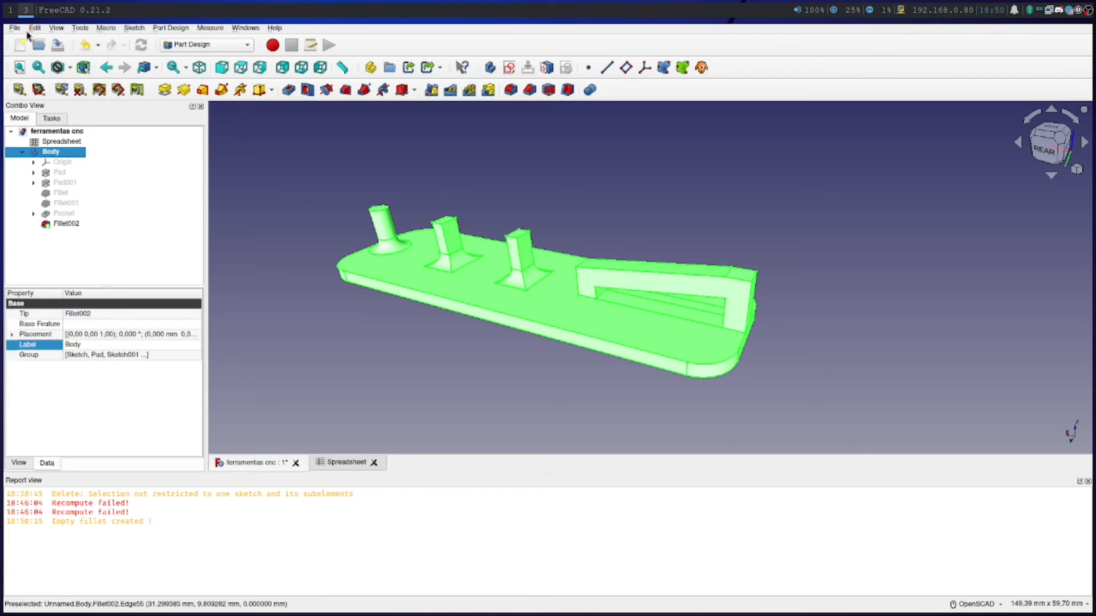
click(63, 51)
click(457, 382)
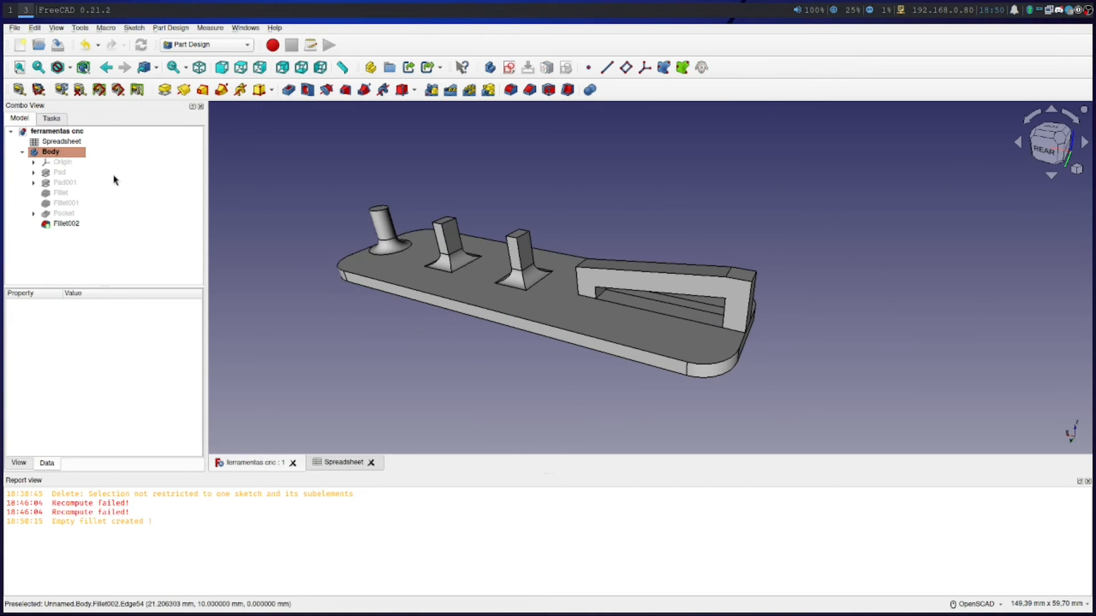
click(15, 28)
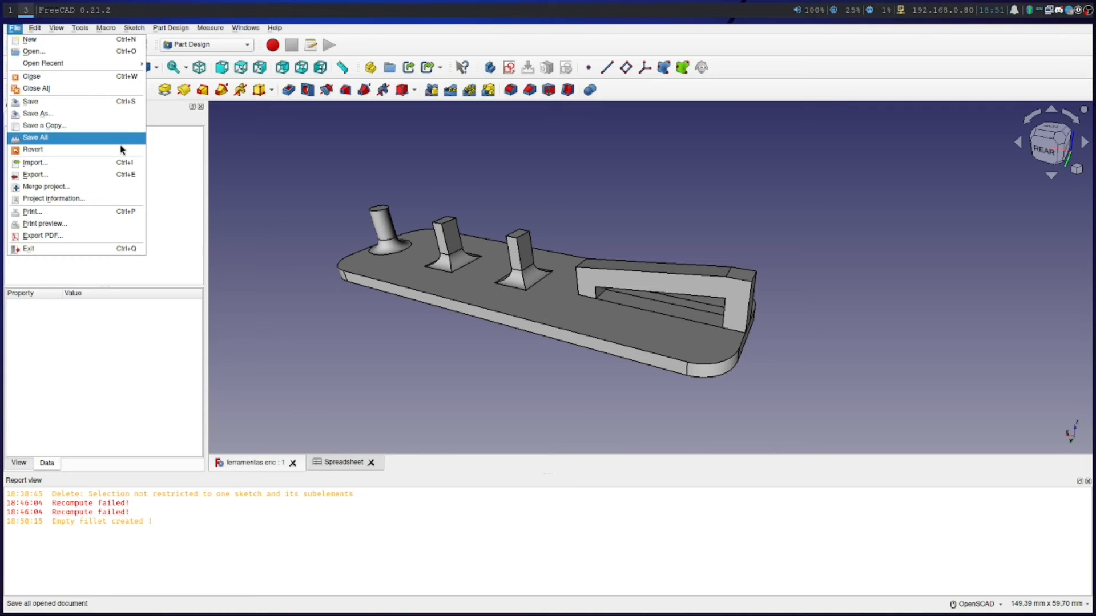
click(121, 177)
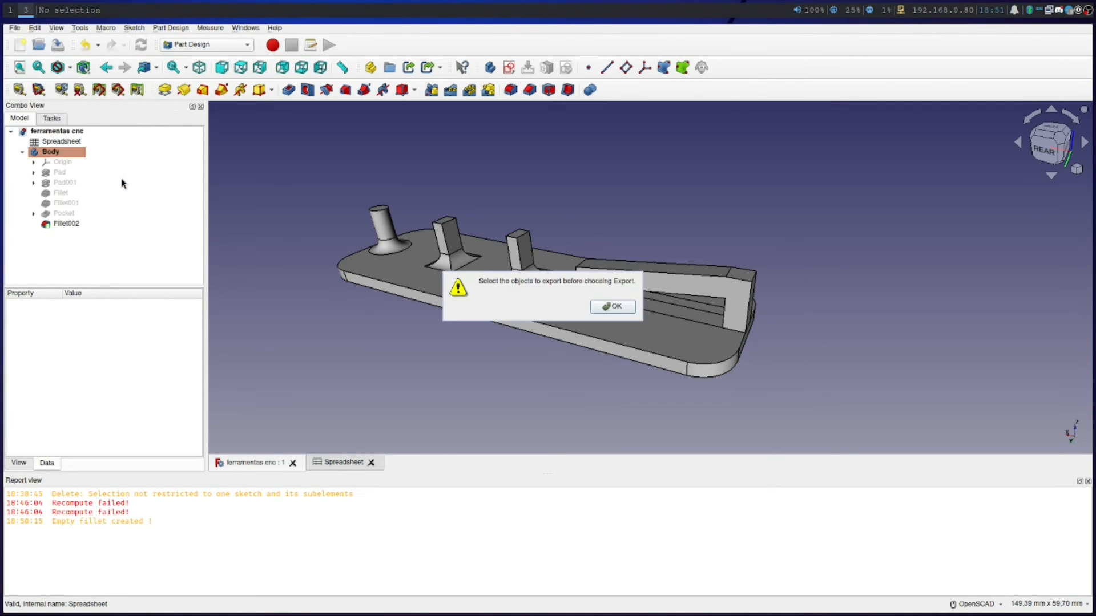
click(613, 307)
Select the body and look through the file formats offered for export, such as STL Mesh, leaving without exporting
click(49, 152)
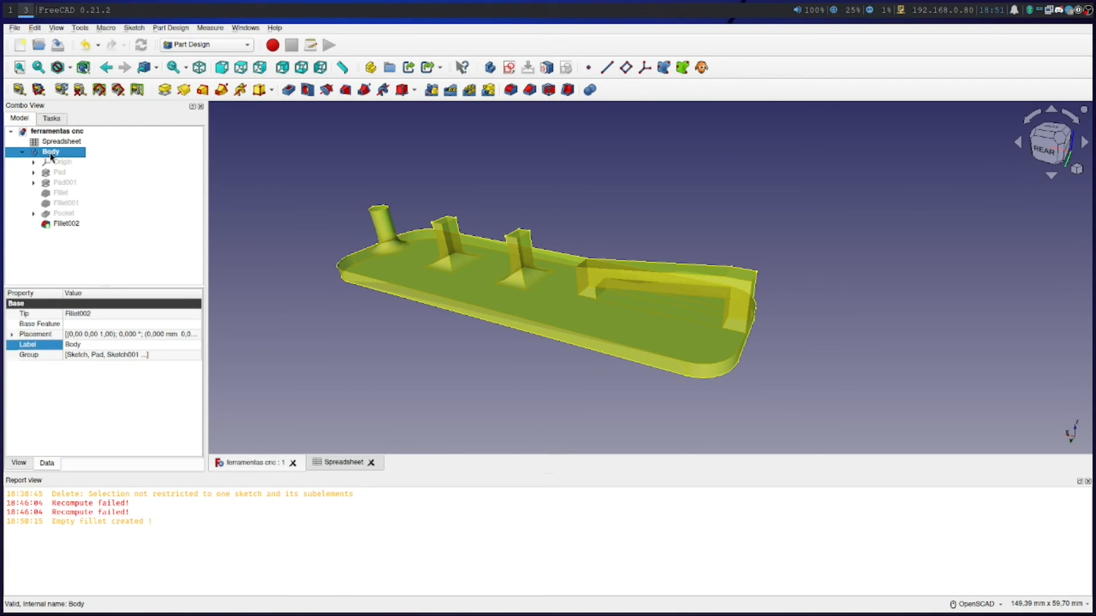
right_click(52, 155)
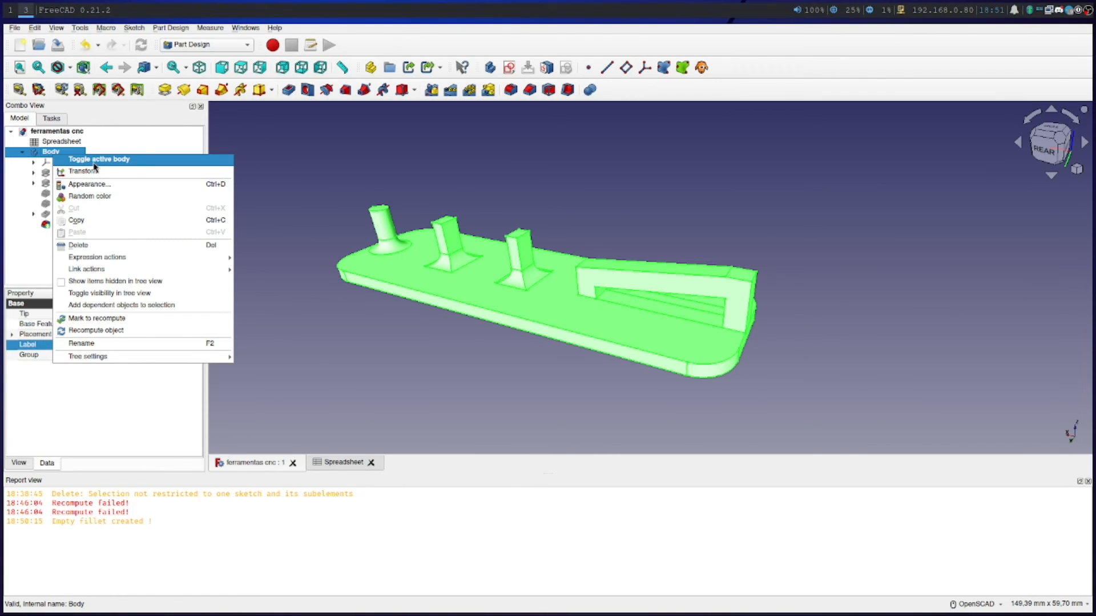
mouse_move(118, 358)
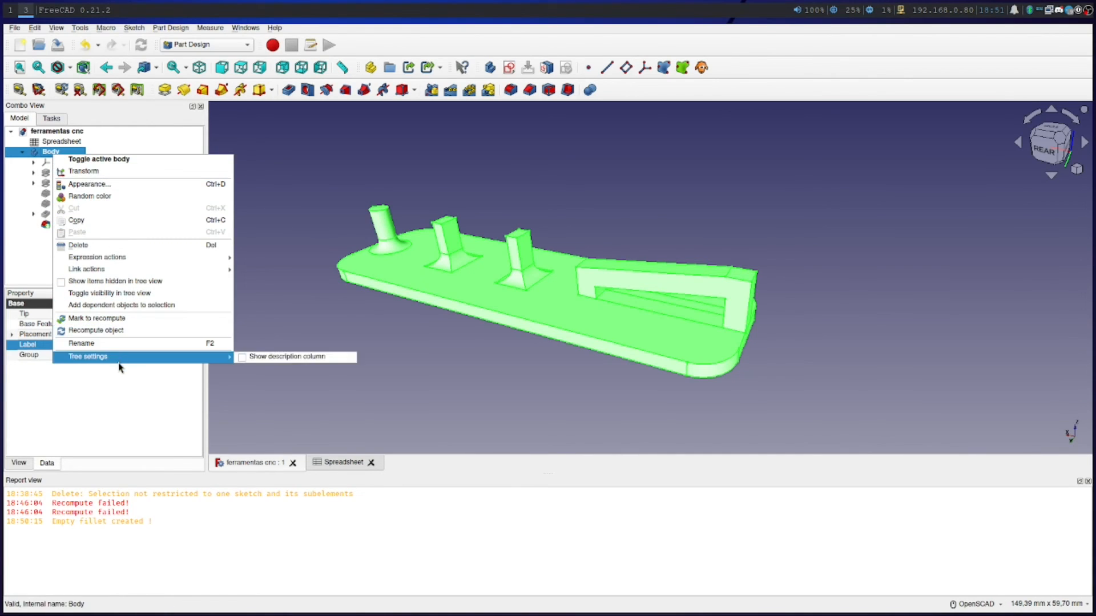
click(15, 35)
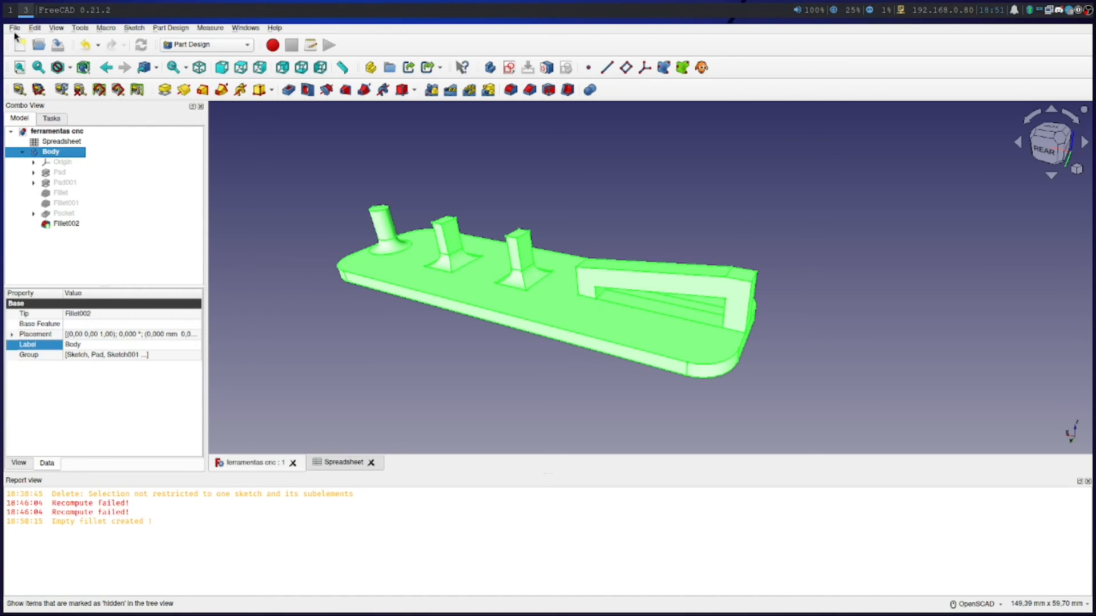
click(14, 27)
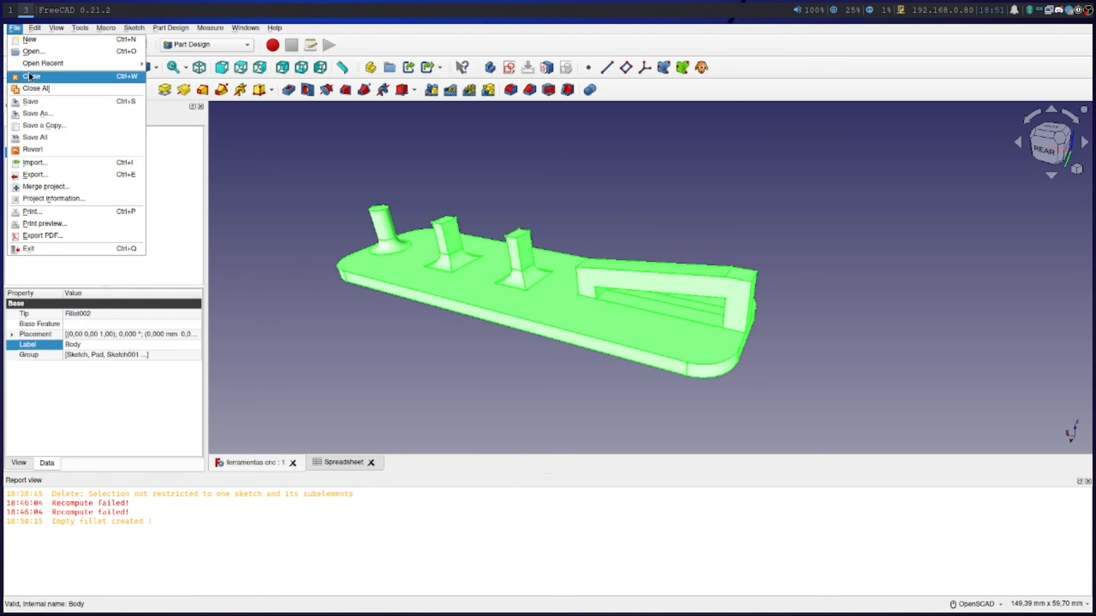
click(34, 174)
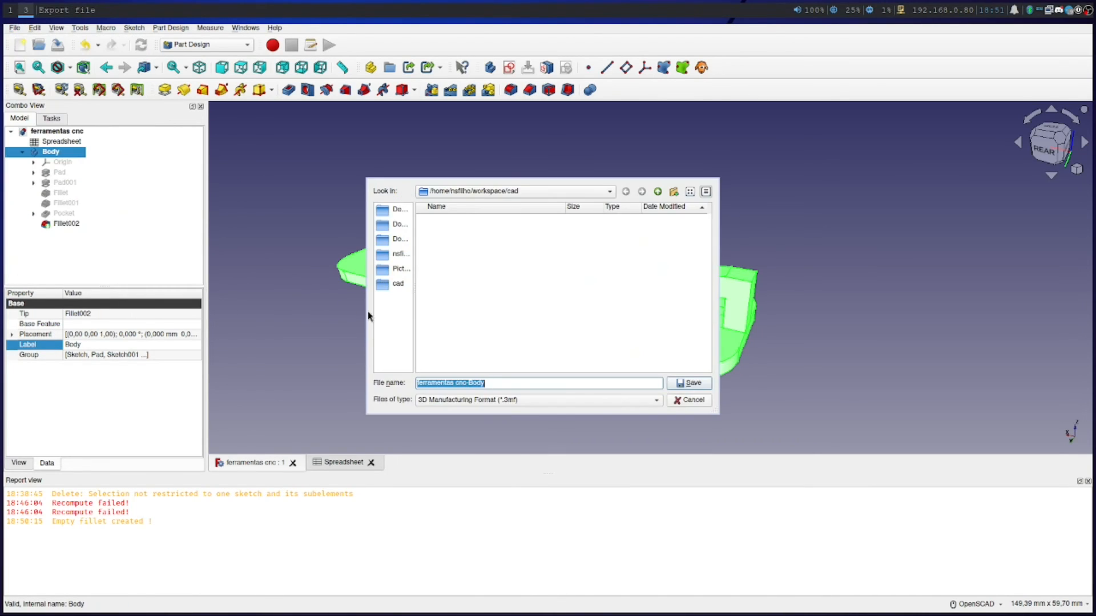
click(486, 402)
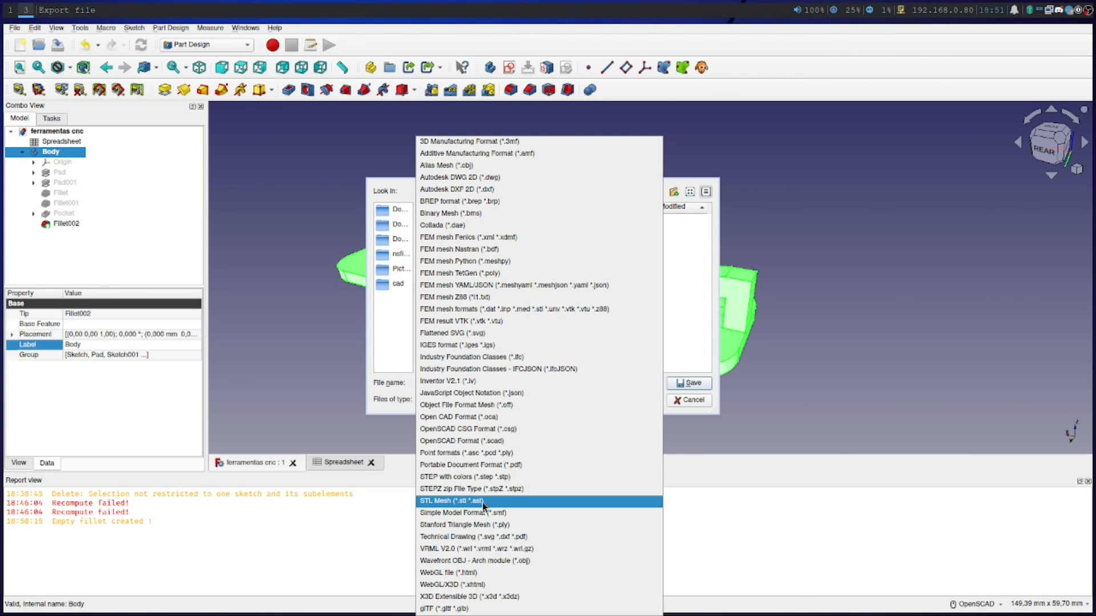
click(385, 340)
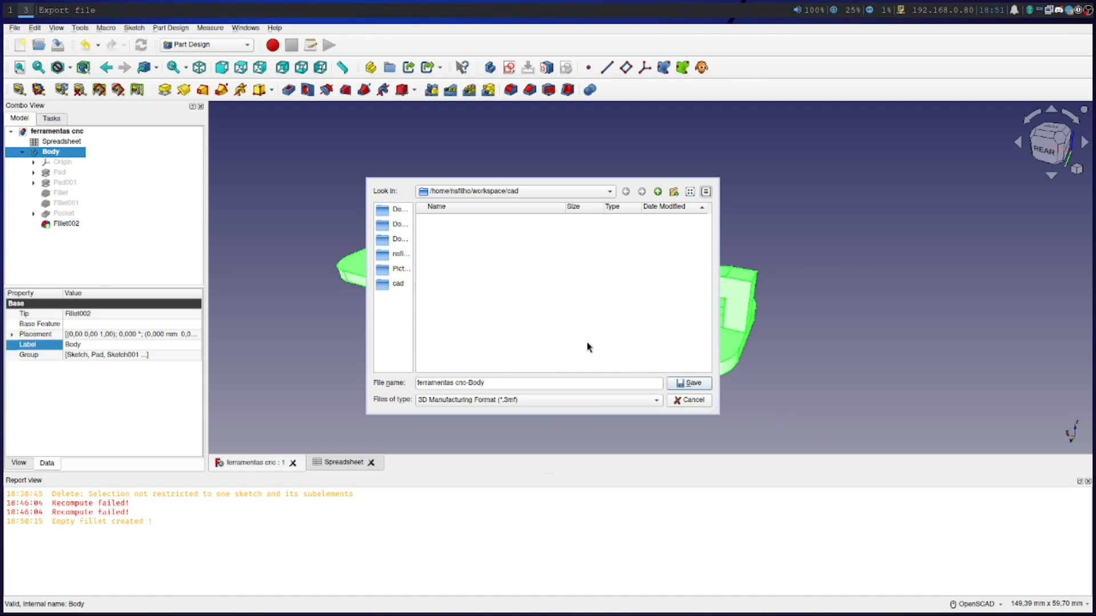
click(692, 399)
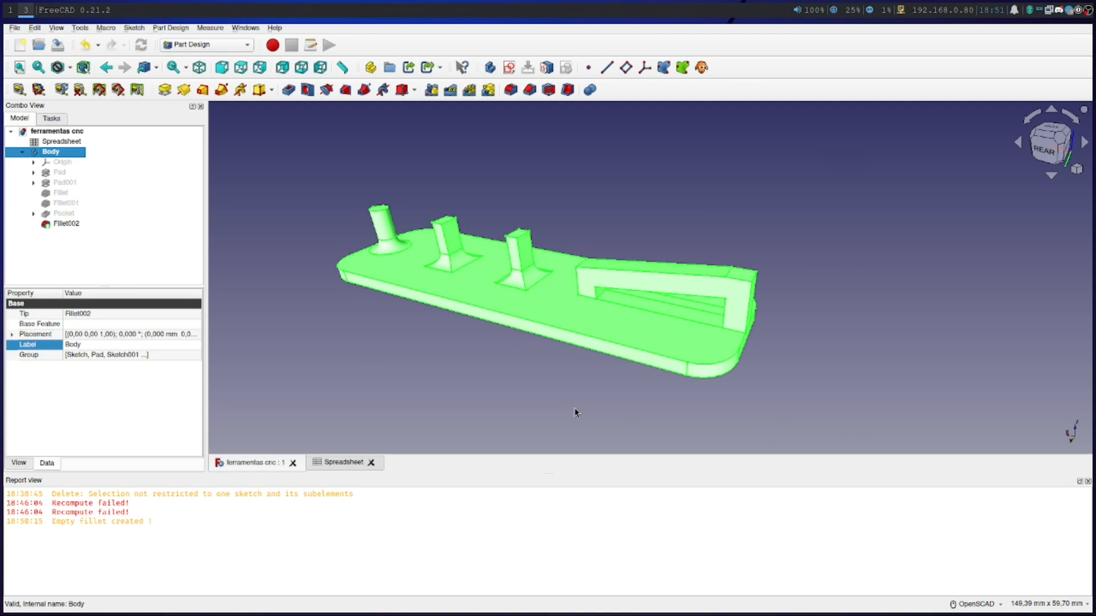